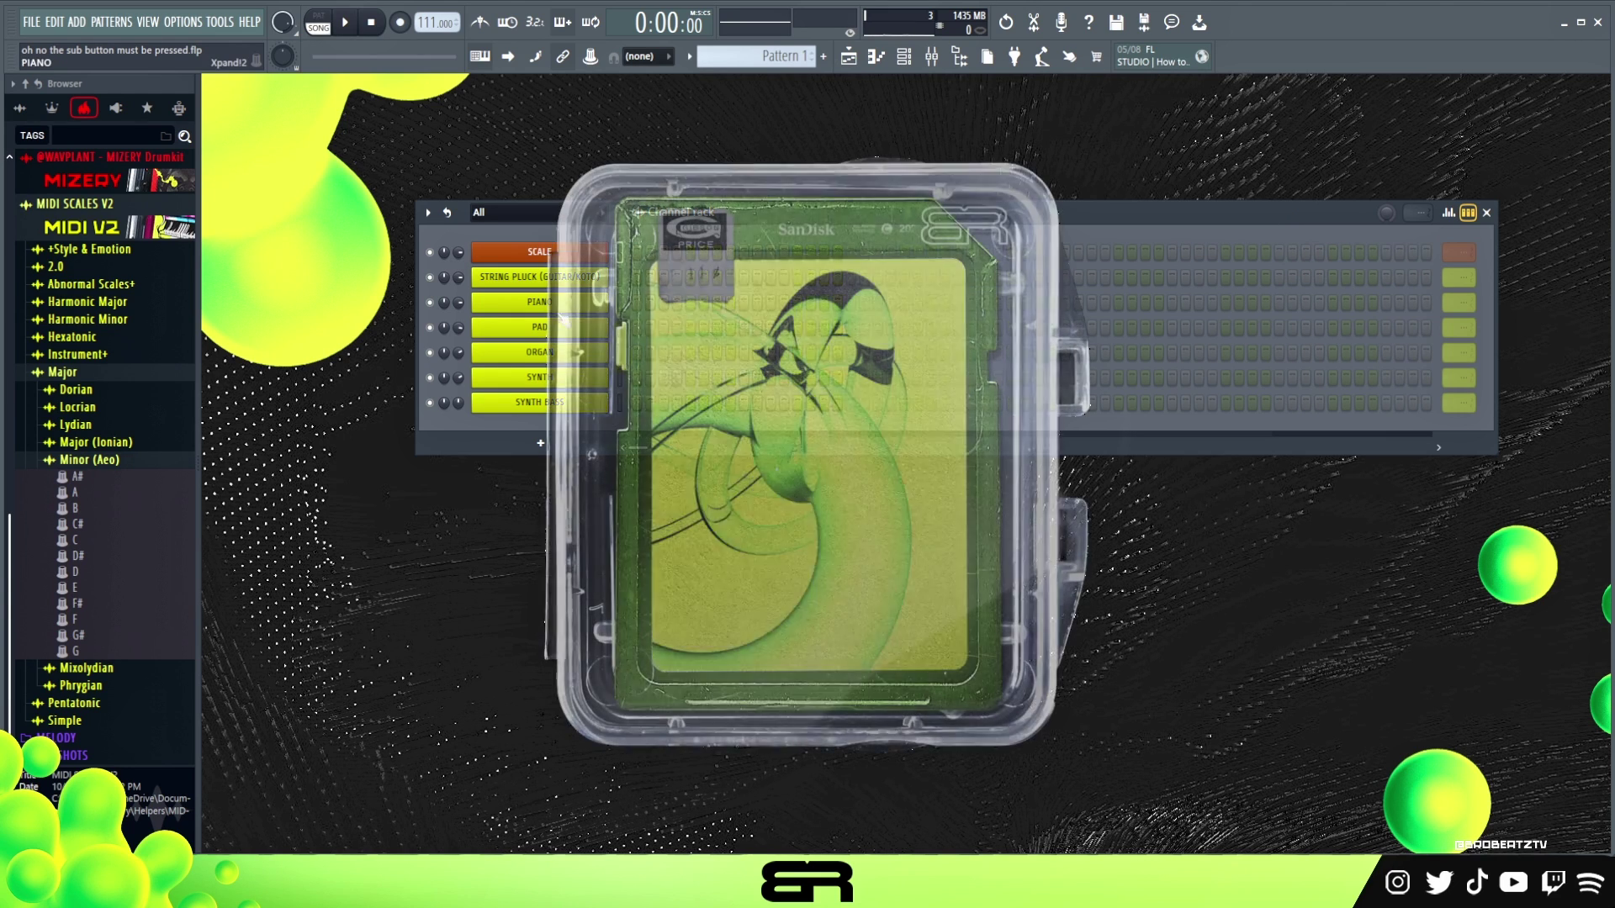
Step: Open the STRING PLUCK (GUITAR/KOTO) instrument to look over its preset and layers, and close it again
left_click(559, 277)
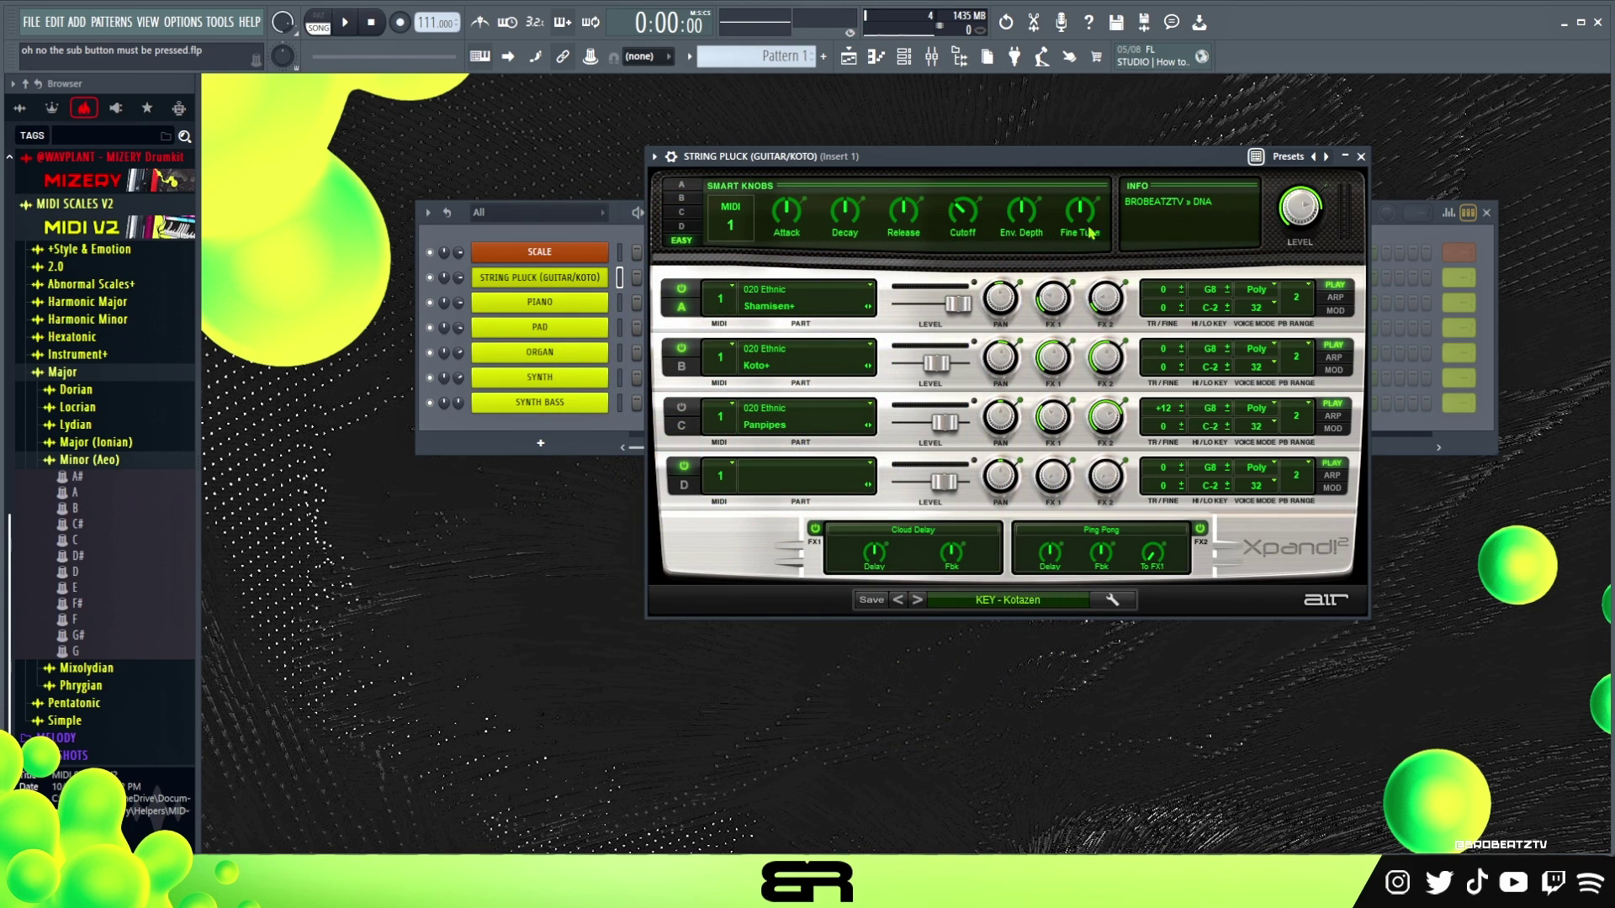
left_click(1361, 157)
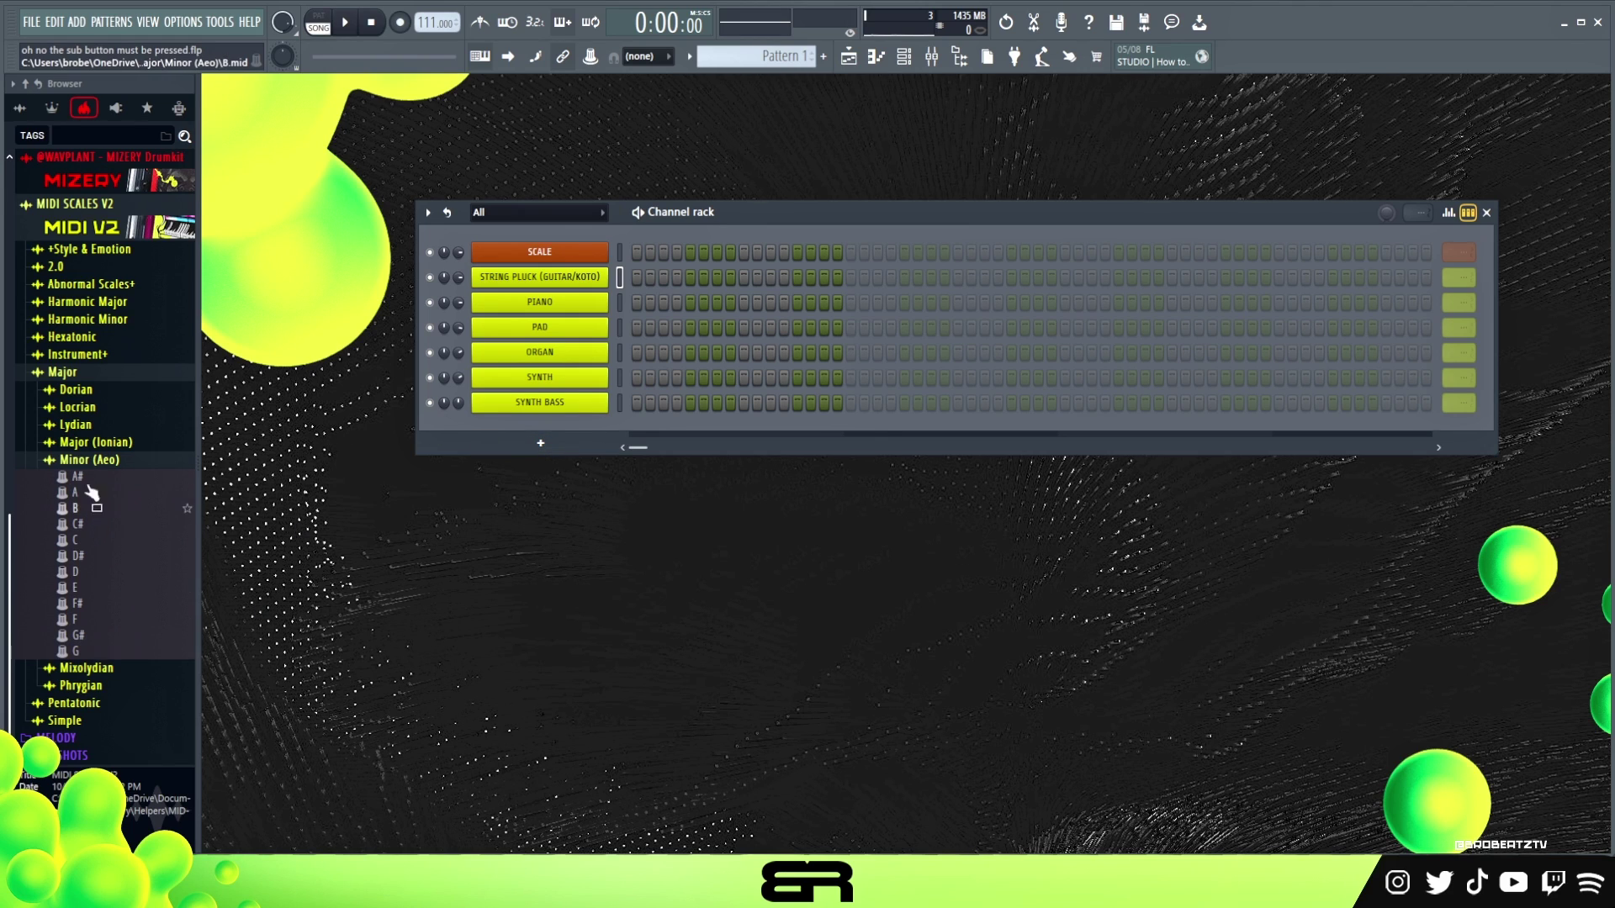
Step: Load the F# MIDI file from the Minor (Aeo) scales into the SCALE channel and rename that channel "F# Minor"
left_click_drag(92, 603, 520, 262)
left_click(934, 513)
right_click(539, 253)
left_click(712, 298)
type("F# M")
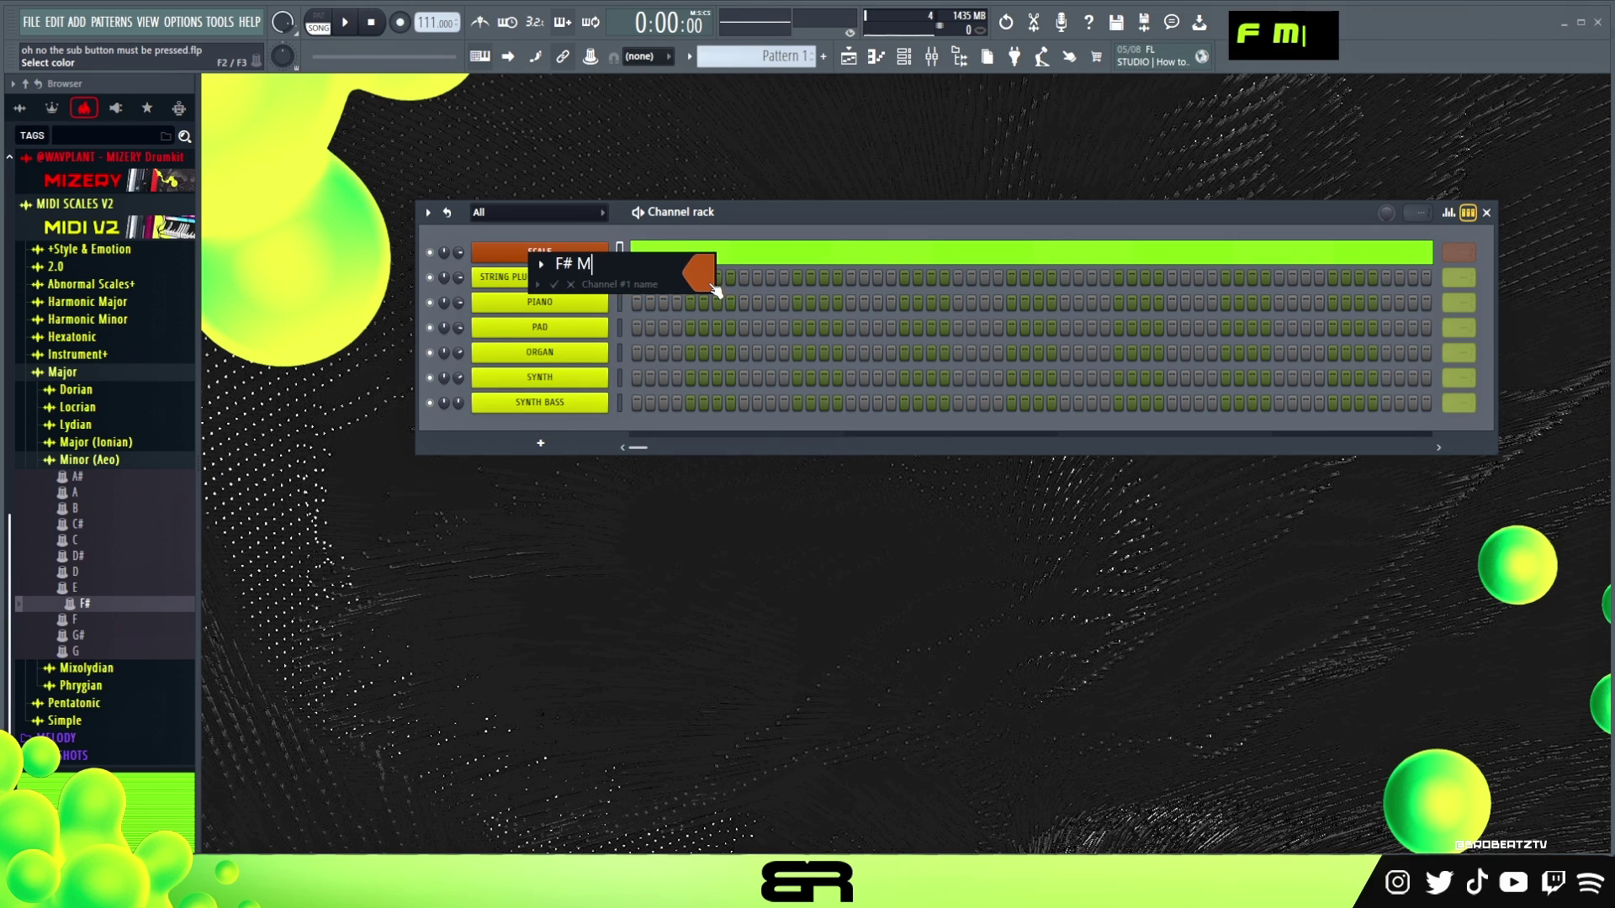
type("inor")
key("Return")
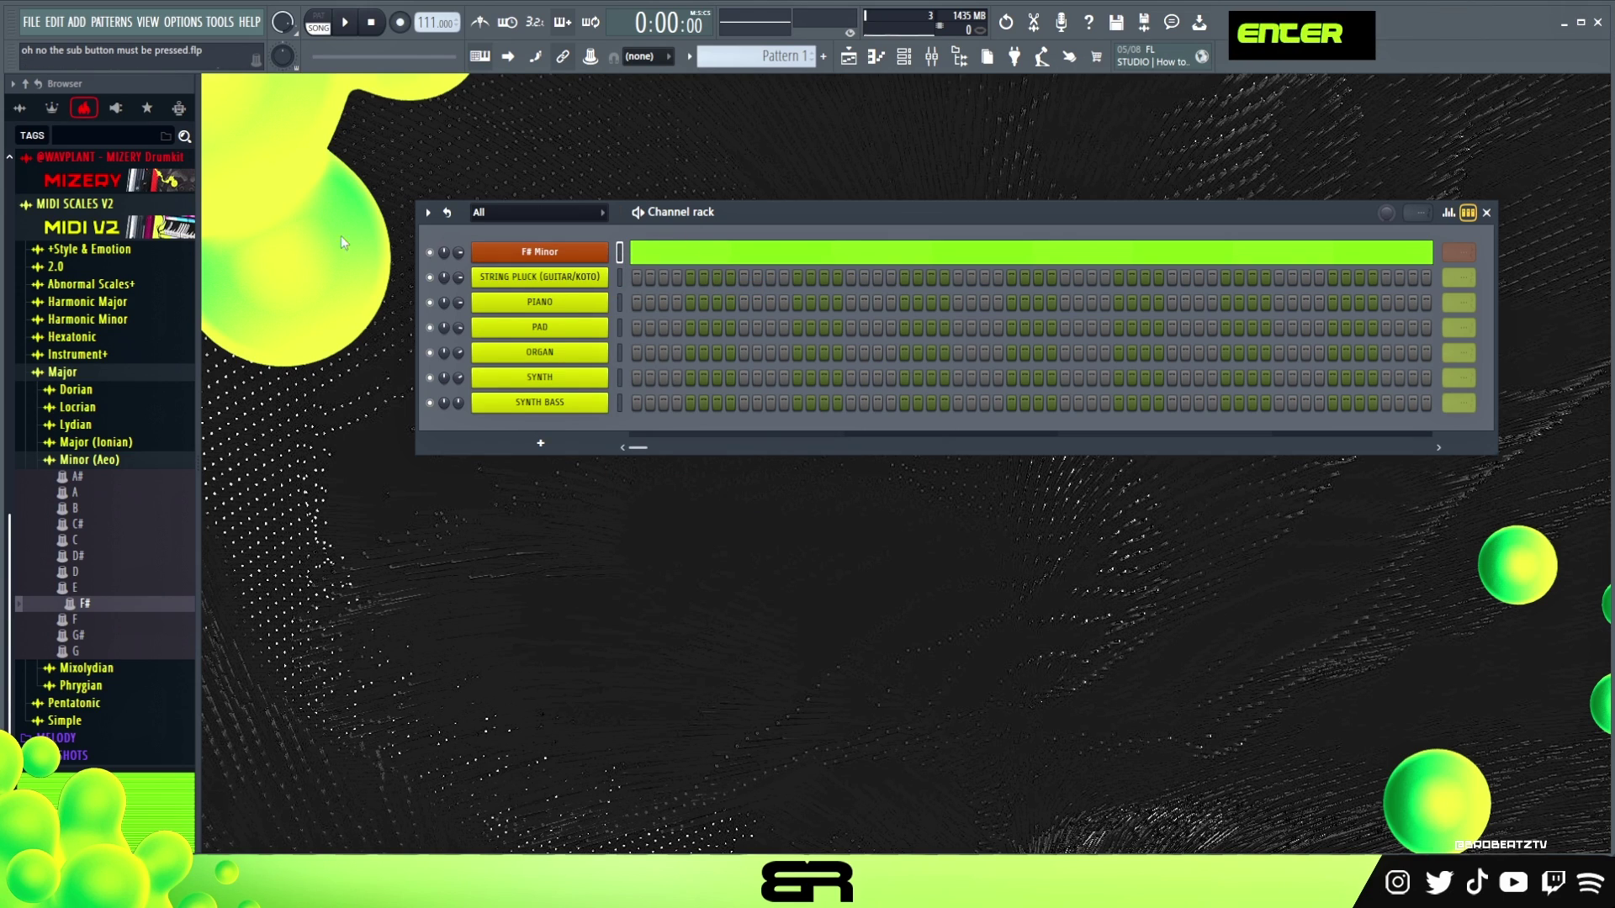
Step: Collapse the MIDI SCALES V2 folder and open the STRING PLUCK (GUITAR/KOTO) channel in the piano roll
left_click(98, 229)
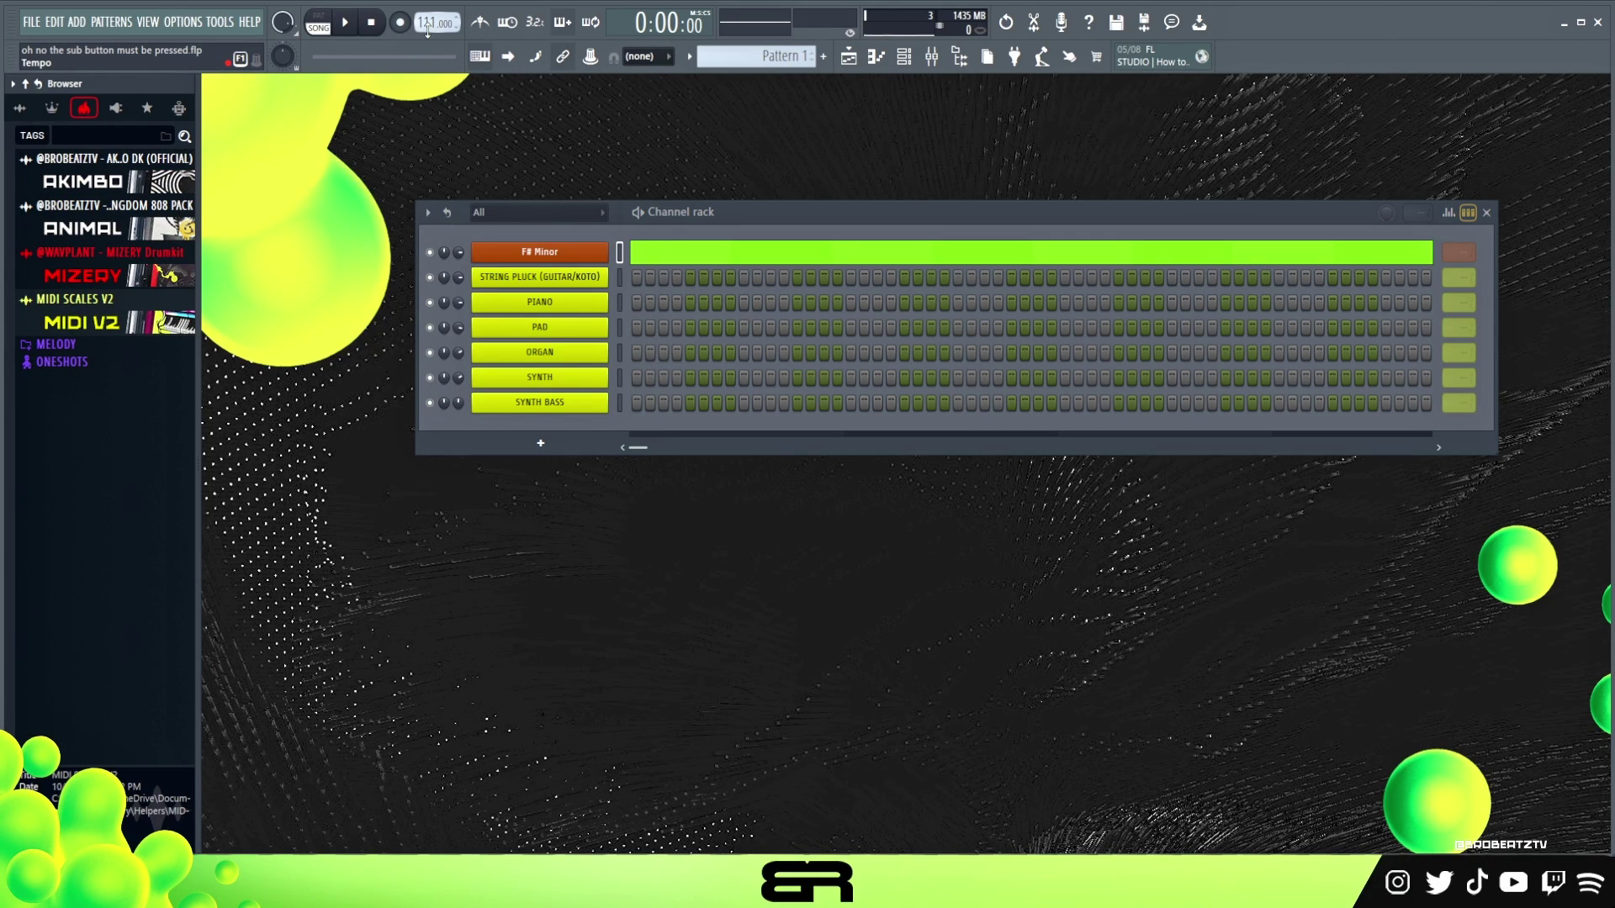
scroll(427, 30, "down", 1)
scroll(423, 27, "up", 1)
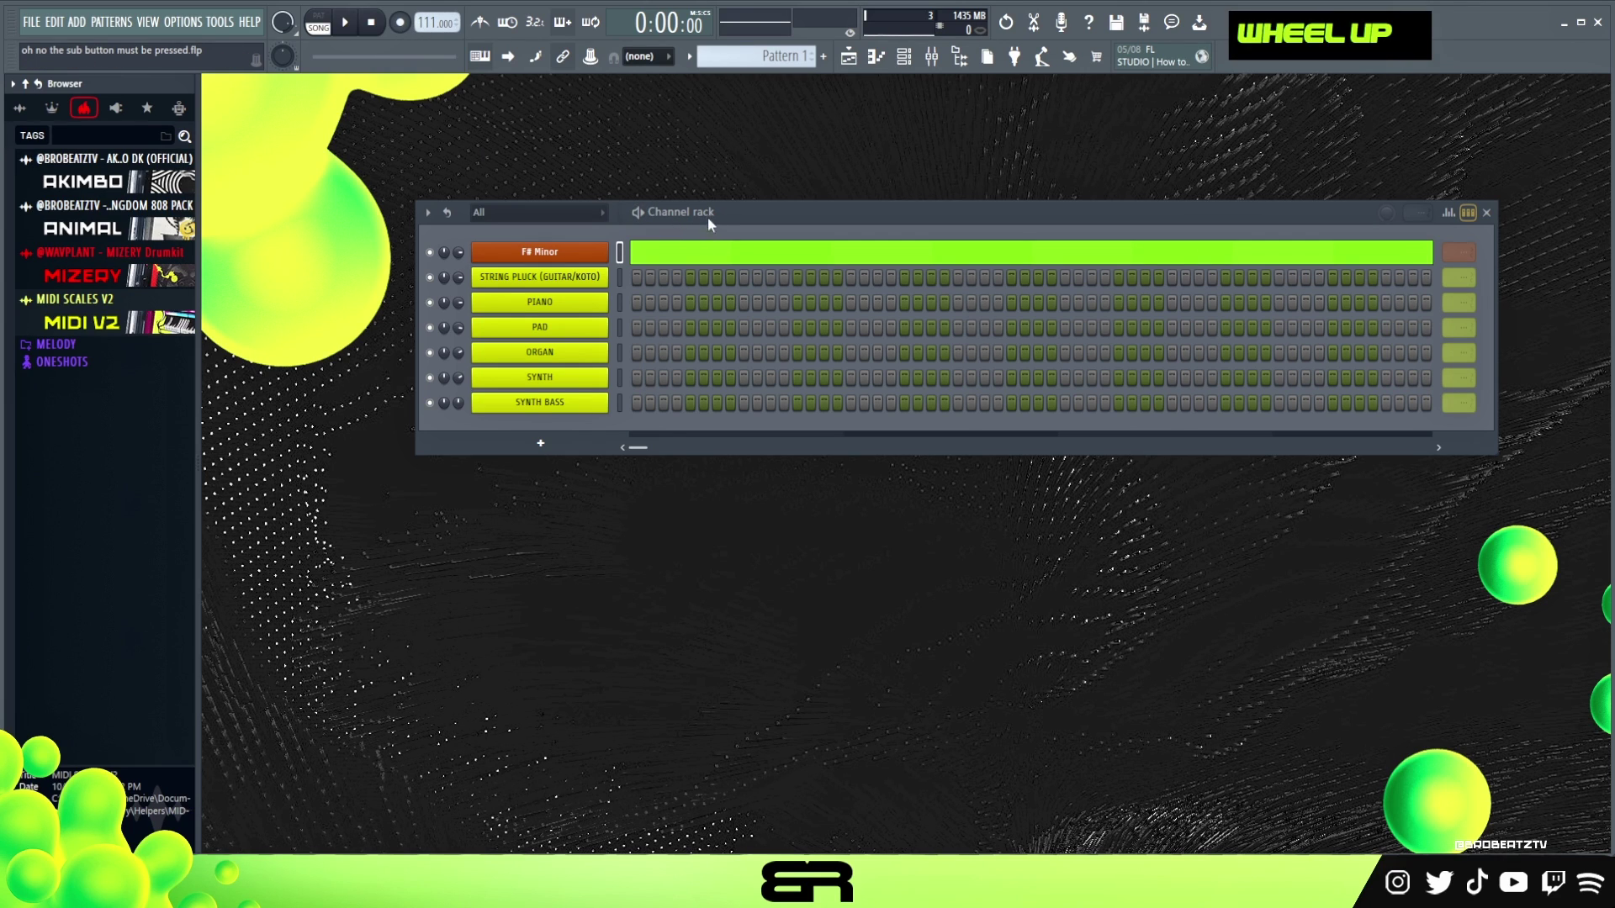
left_click_drag(708, 218, 686, 202)
right_click(586, 255)
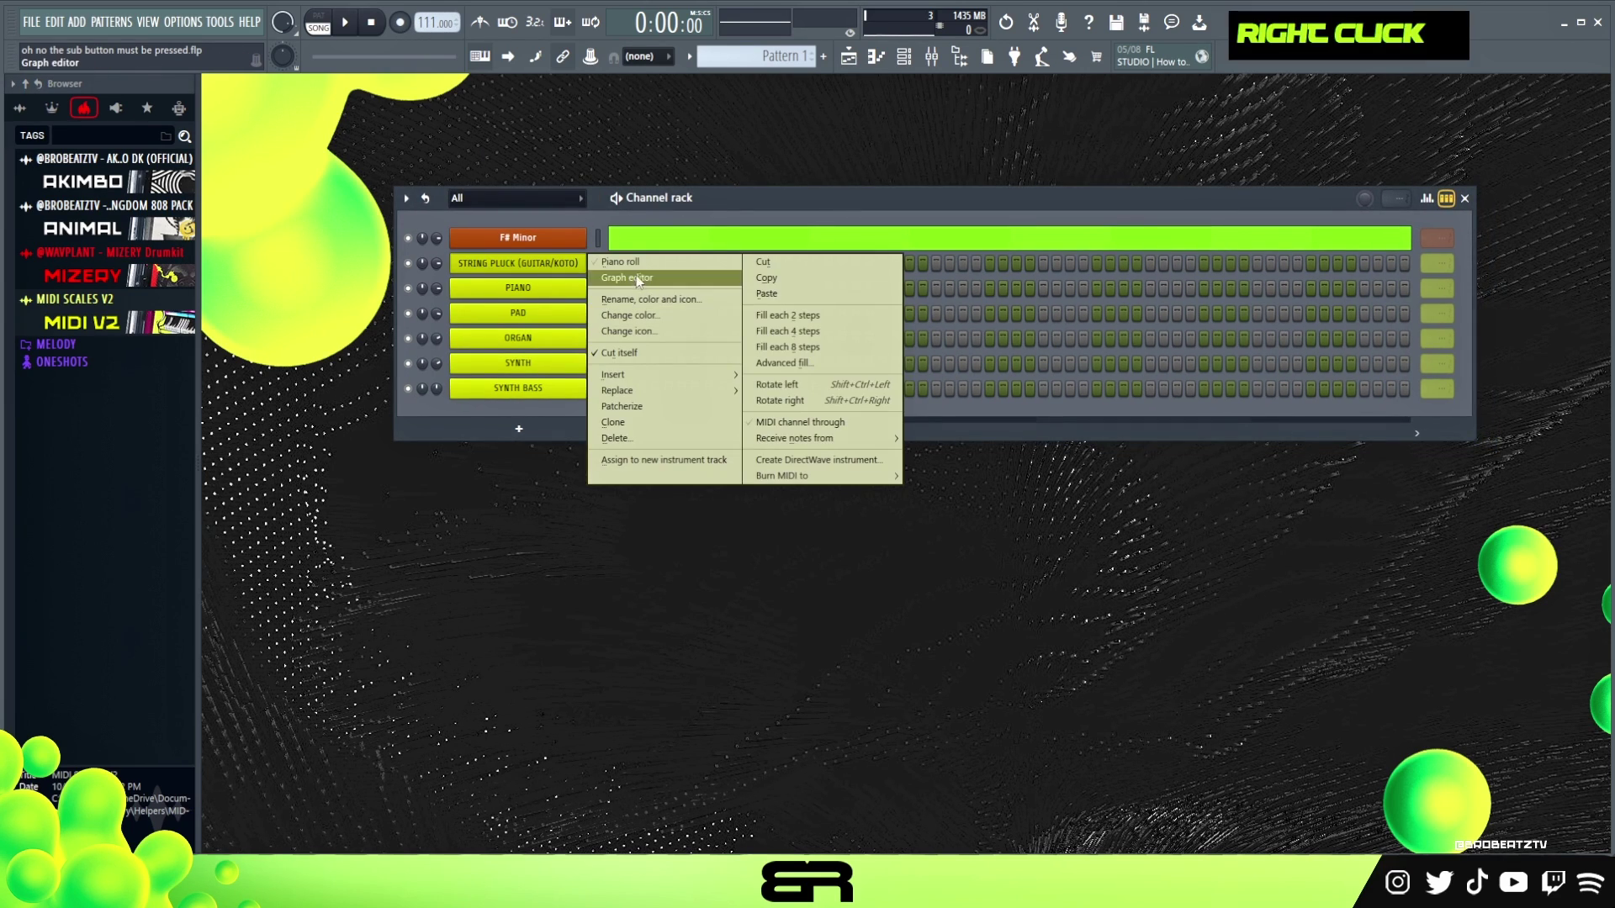
left_click(622, 261)
Step: Draw an F#4 note from the start of bar 1 and a D4 copy right after it, stretched to the bar's end
scroll(619, 381, "down", 1)
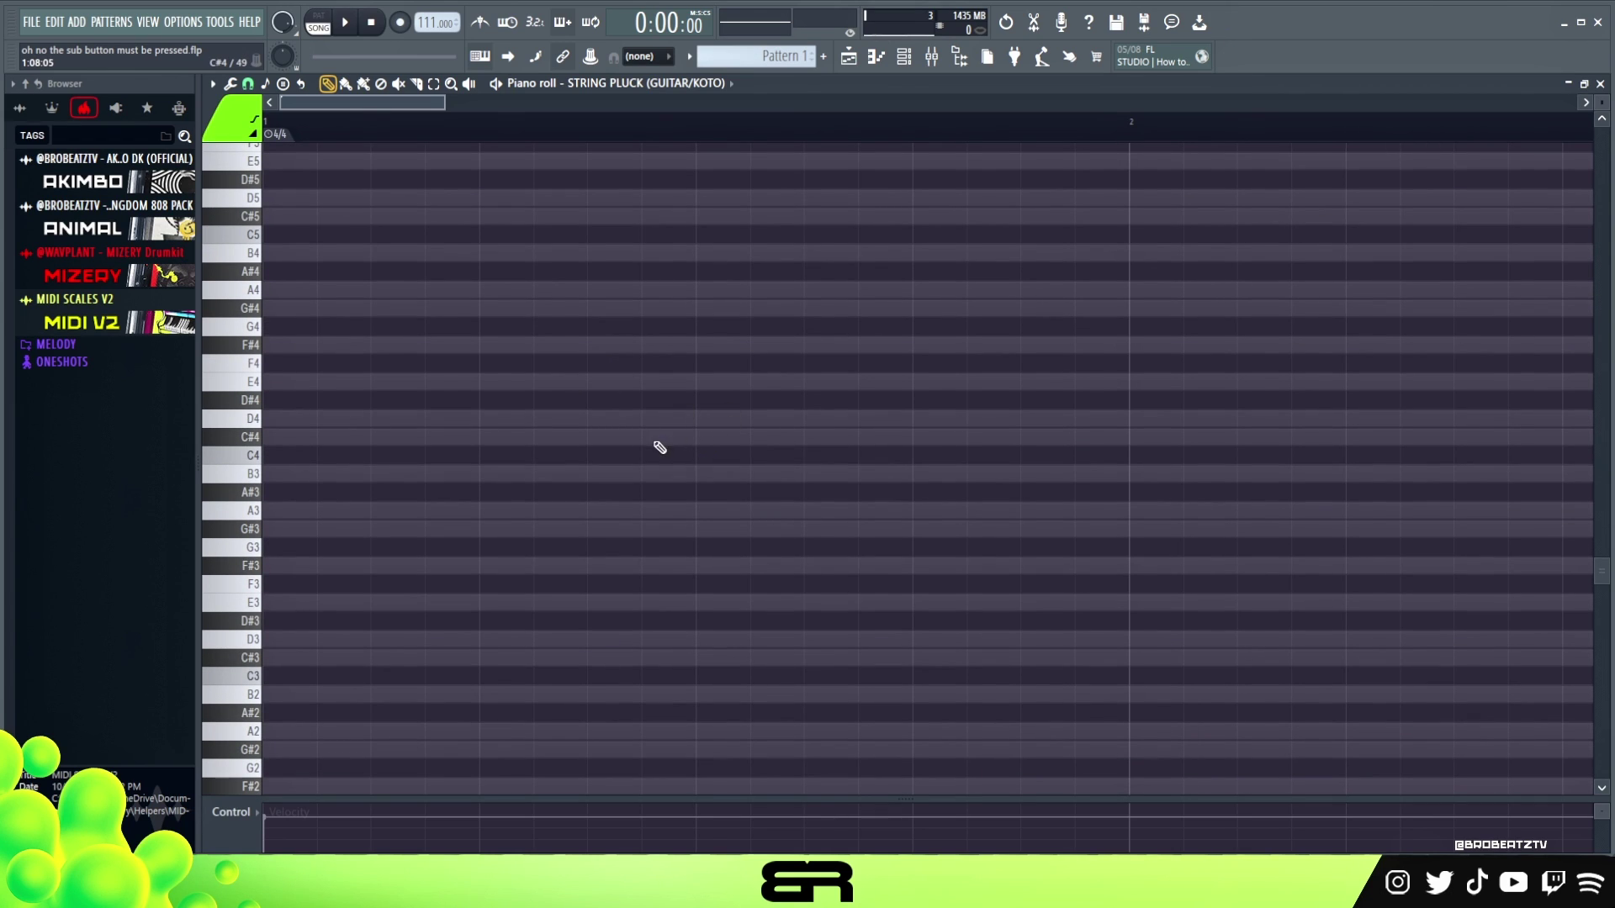
scroll(536, 498, "down", 1)
scroll(855, 703, "up", 3)
left_click(269, 455)
left_click(328, 459, "ctrl")
left_click_drag(319, 458, 313, 532)
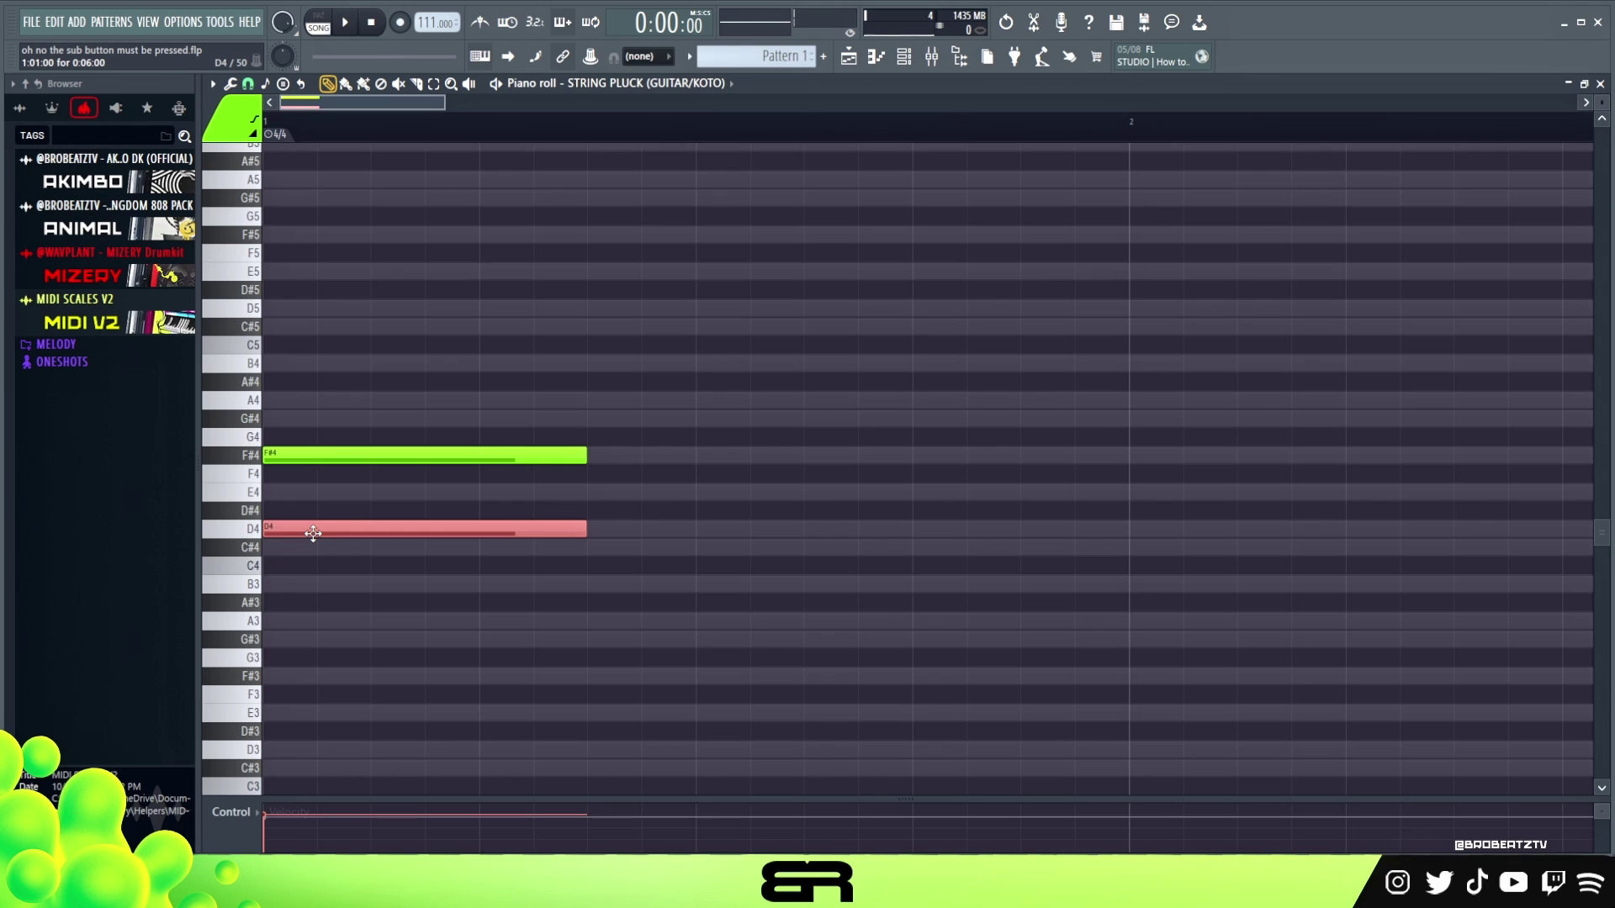
left_click_drag(407, 407, 612, 532, "ctrl")
right_click(326, 357)
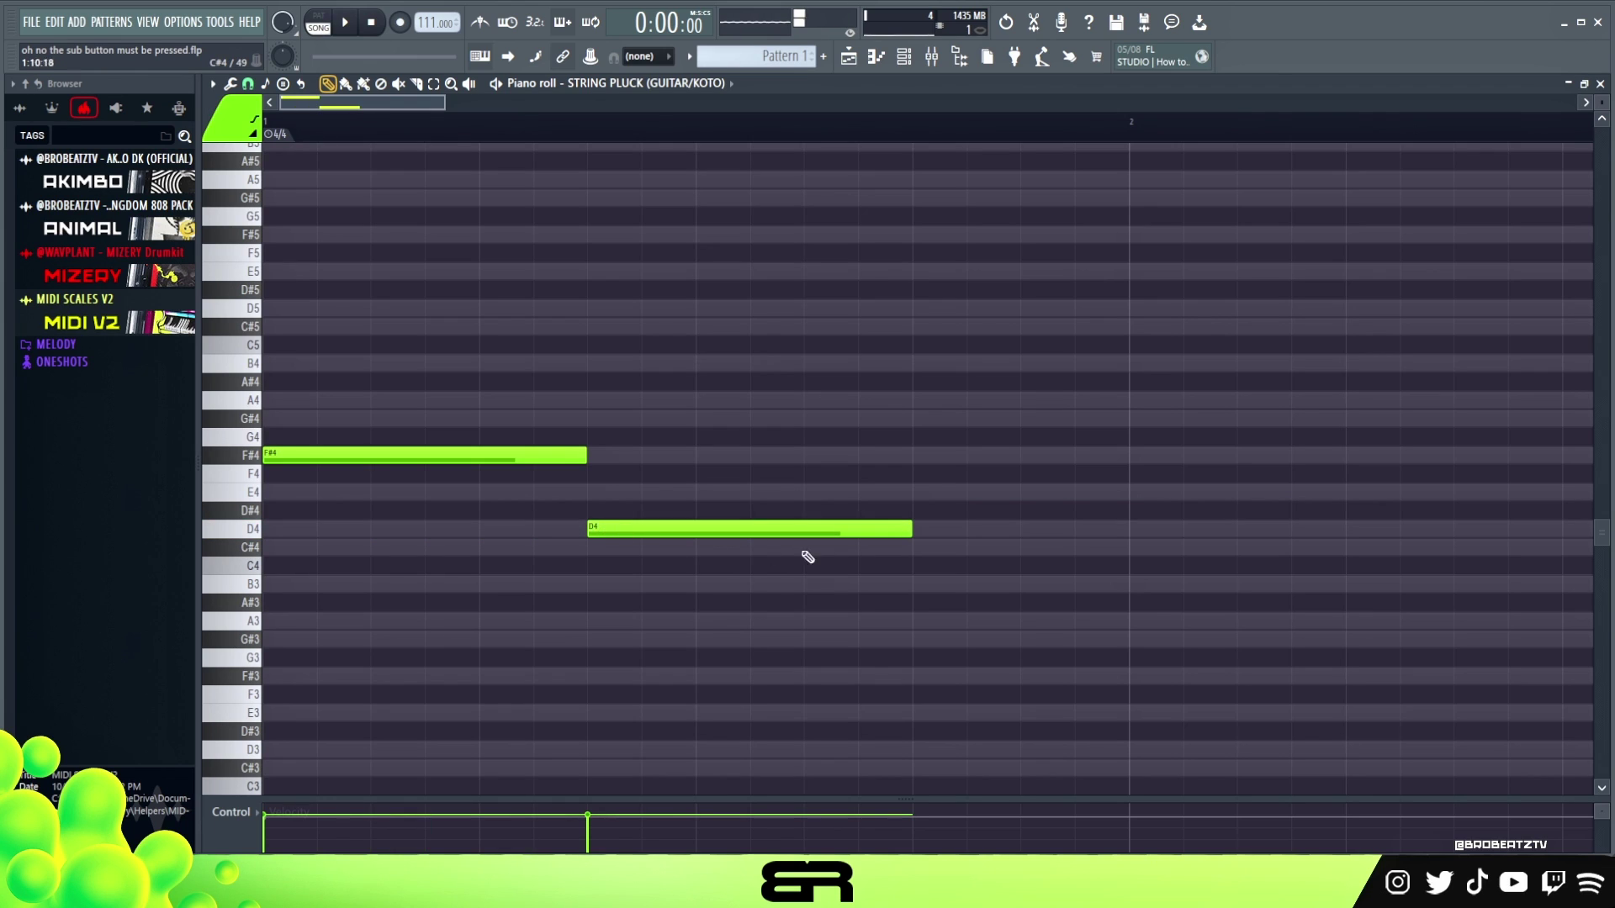
left_click_drag(905, 532, 1107, 538)
right_click(958, 395)
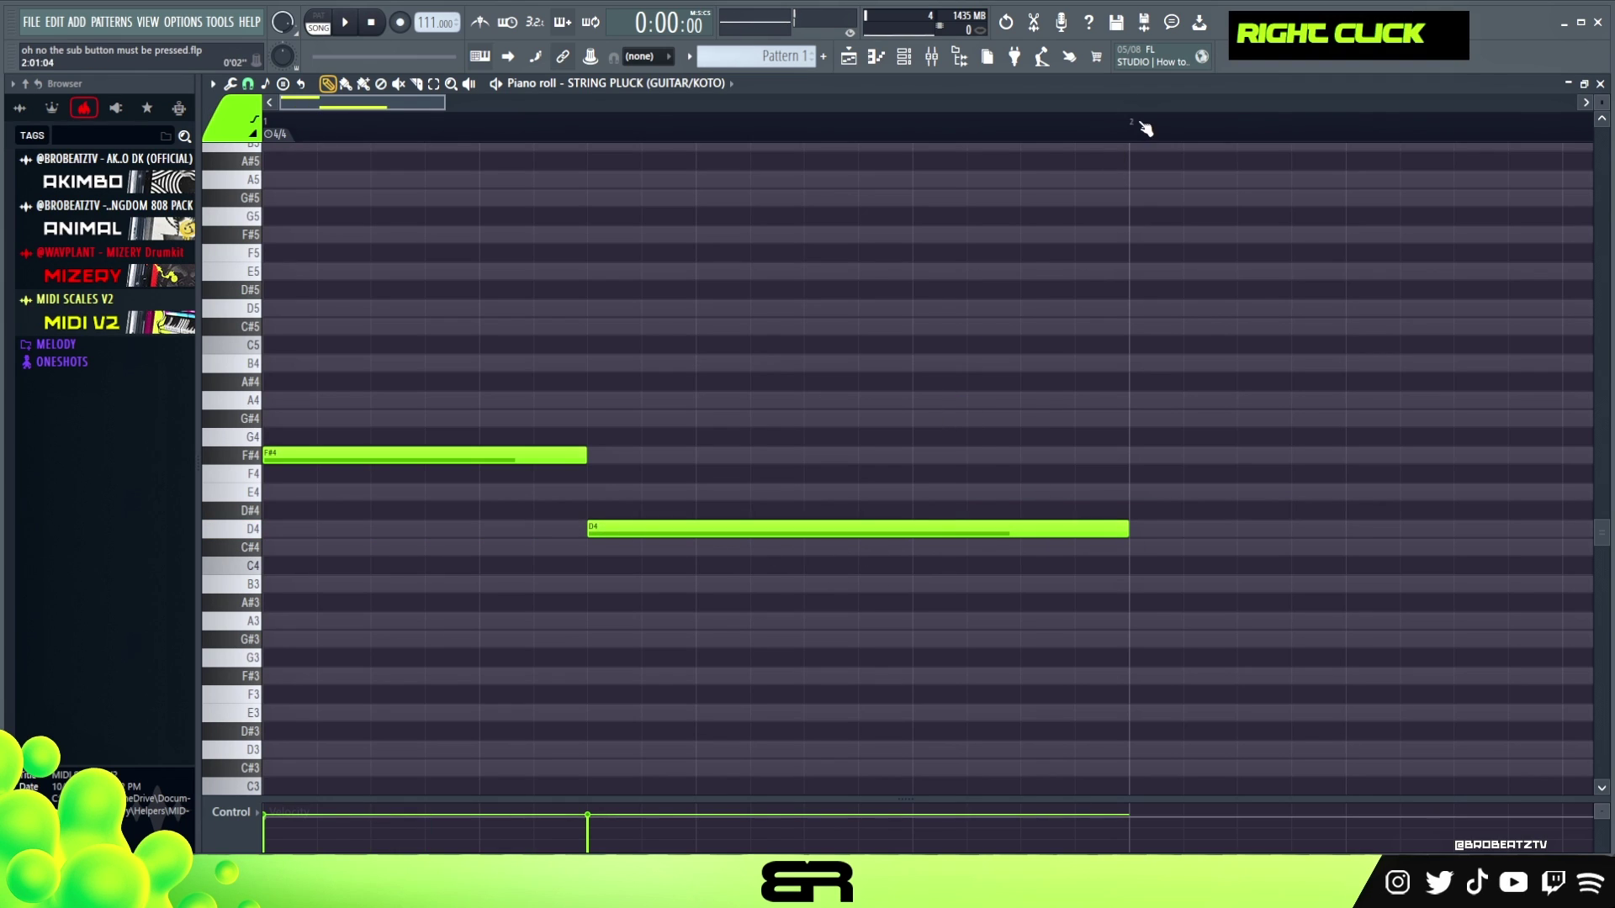
Step: Switch playback from song to pattern mode and audition the two notes in bar 1
double_click(1144, 130)
key("space")
key("space")
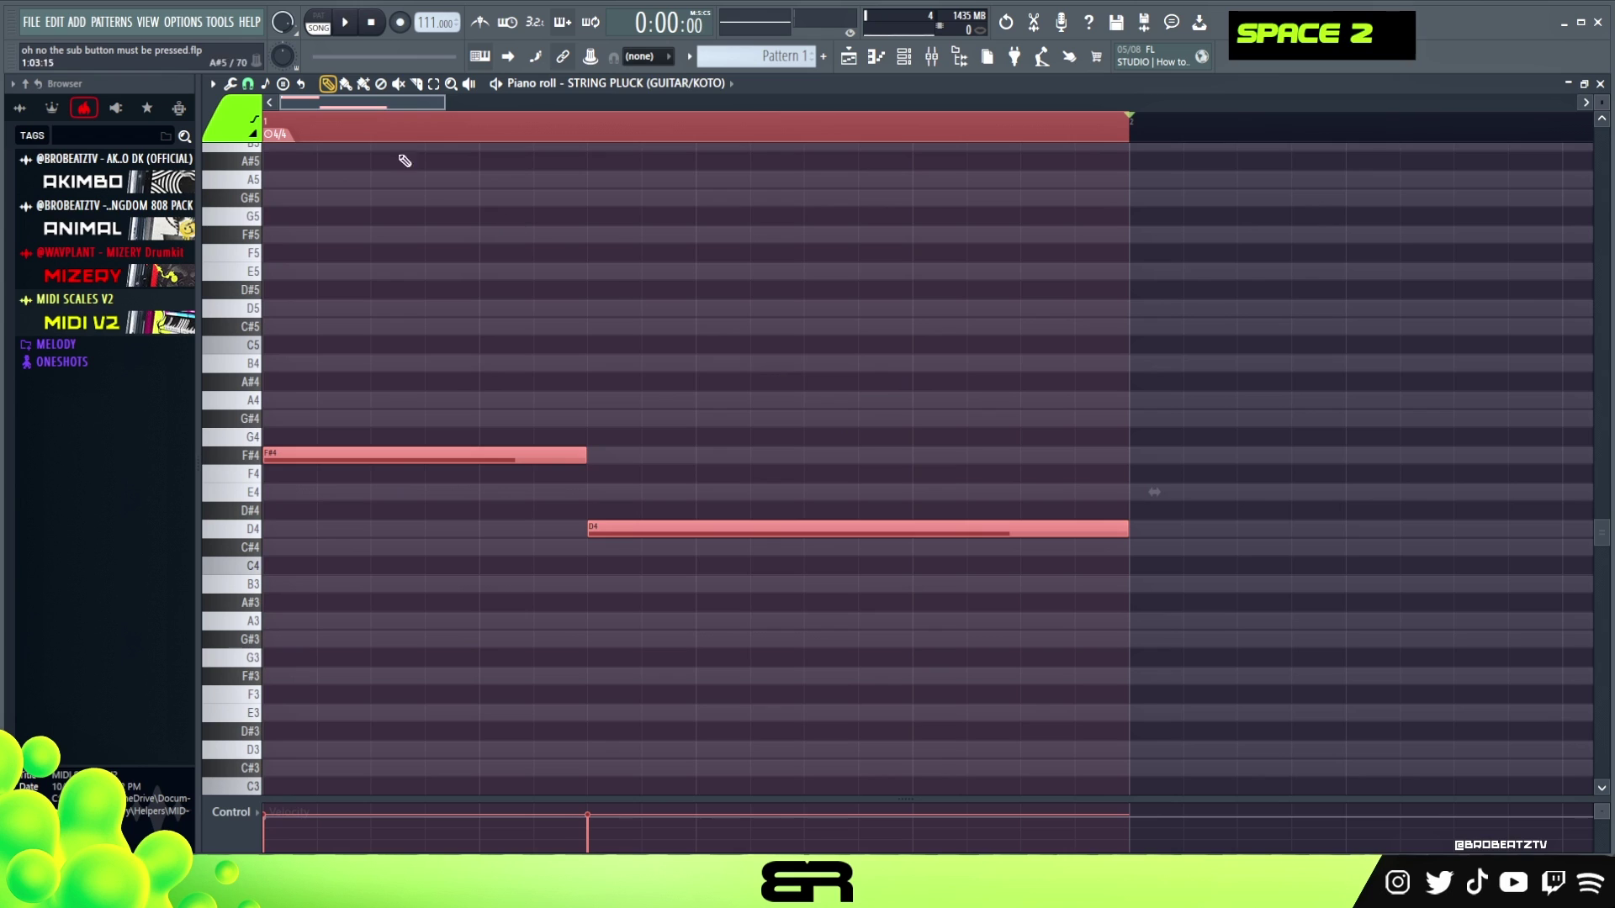
left_click(324, 23)
key("space")
key("space")
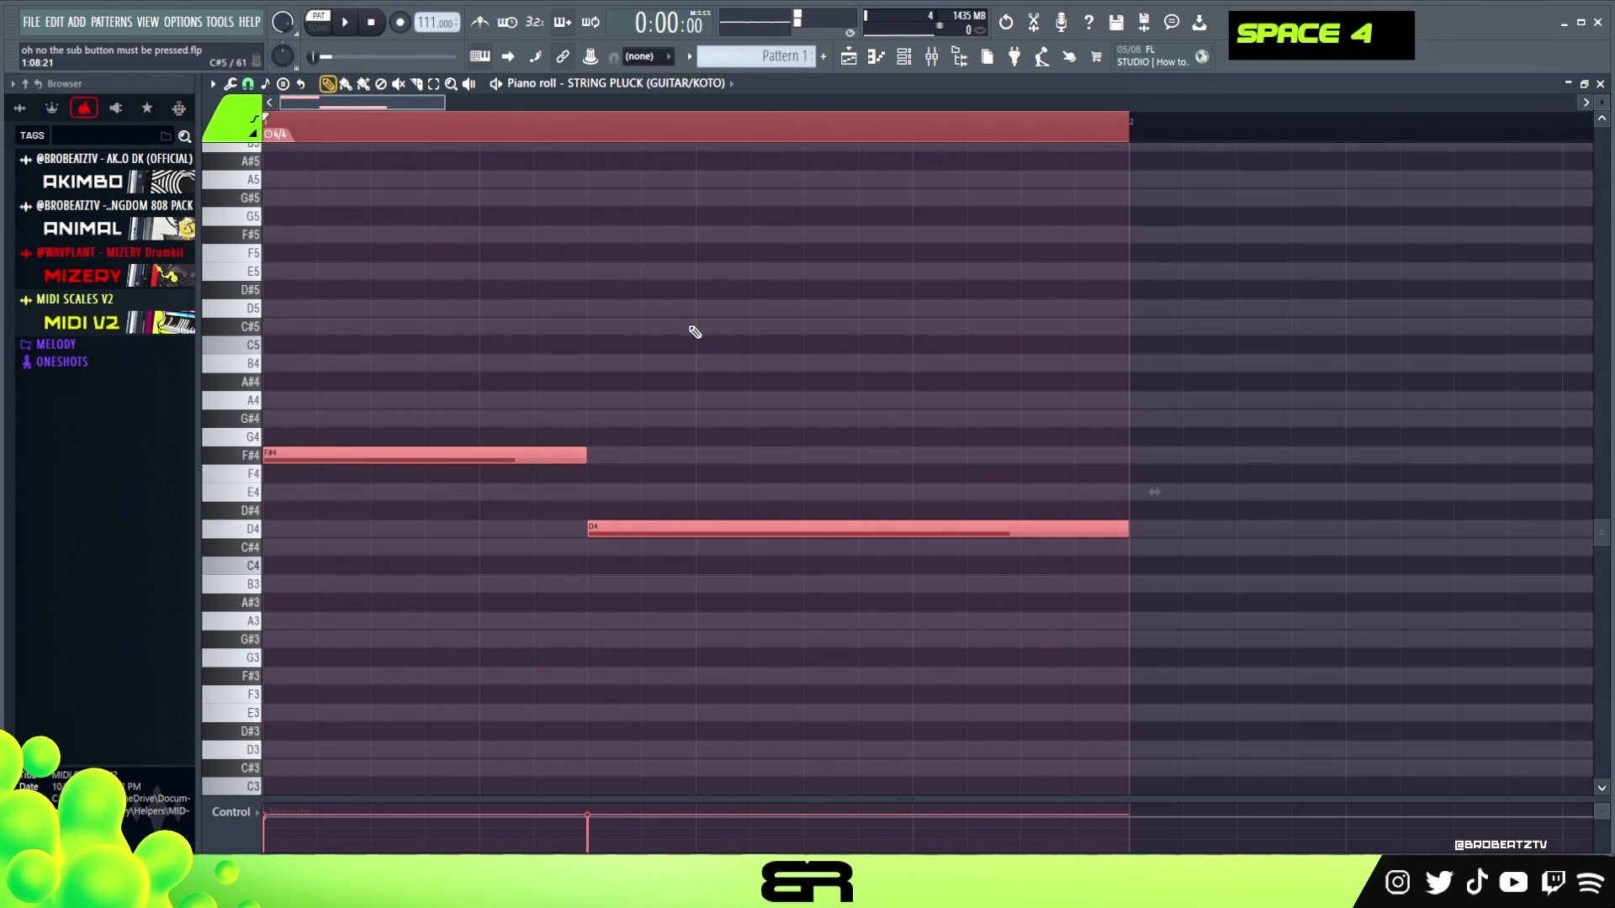
Step: Double both note lengths so D4 ends at the start of bar 3 and F#4 reaches D4, and play them back
right_click(728, 332, "ctrl")
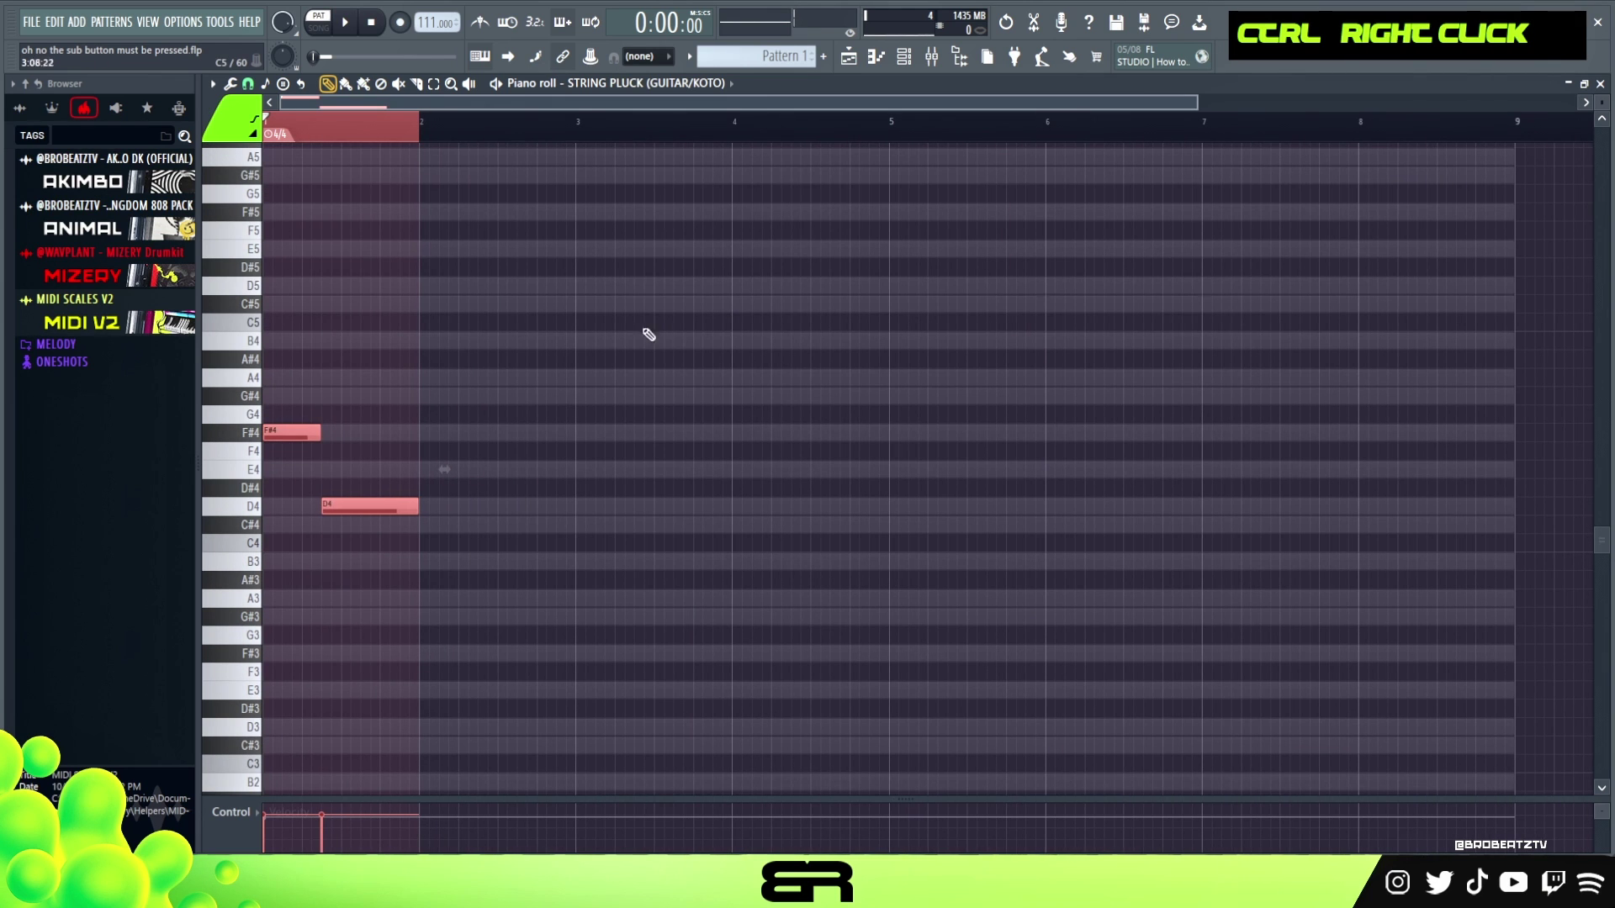
double_click(548, 122)
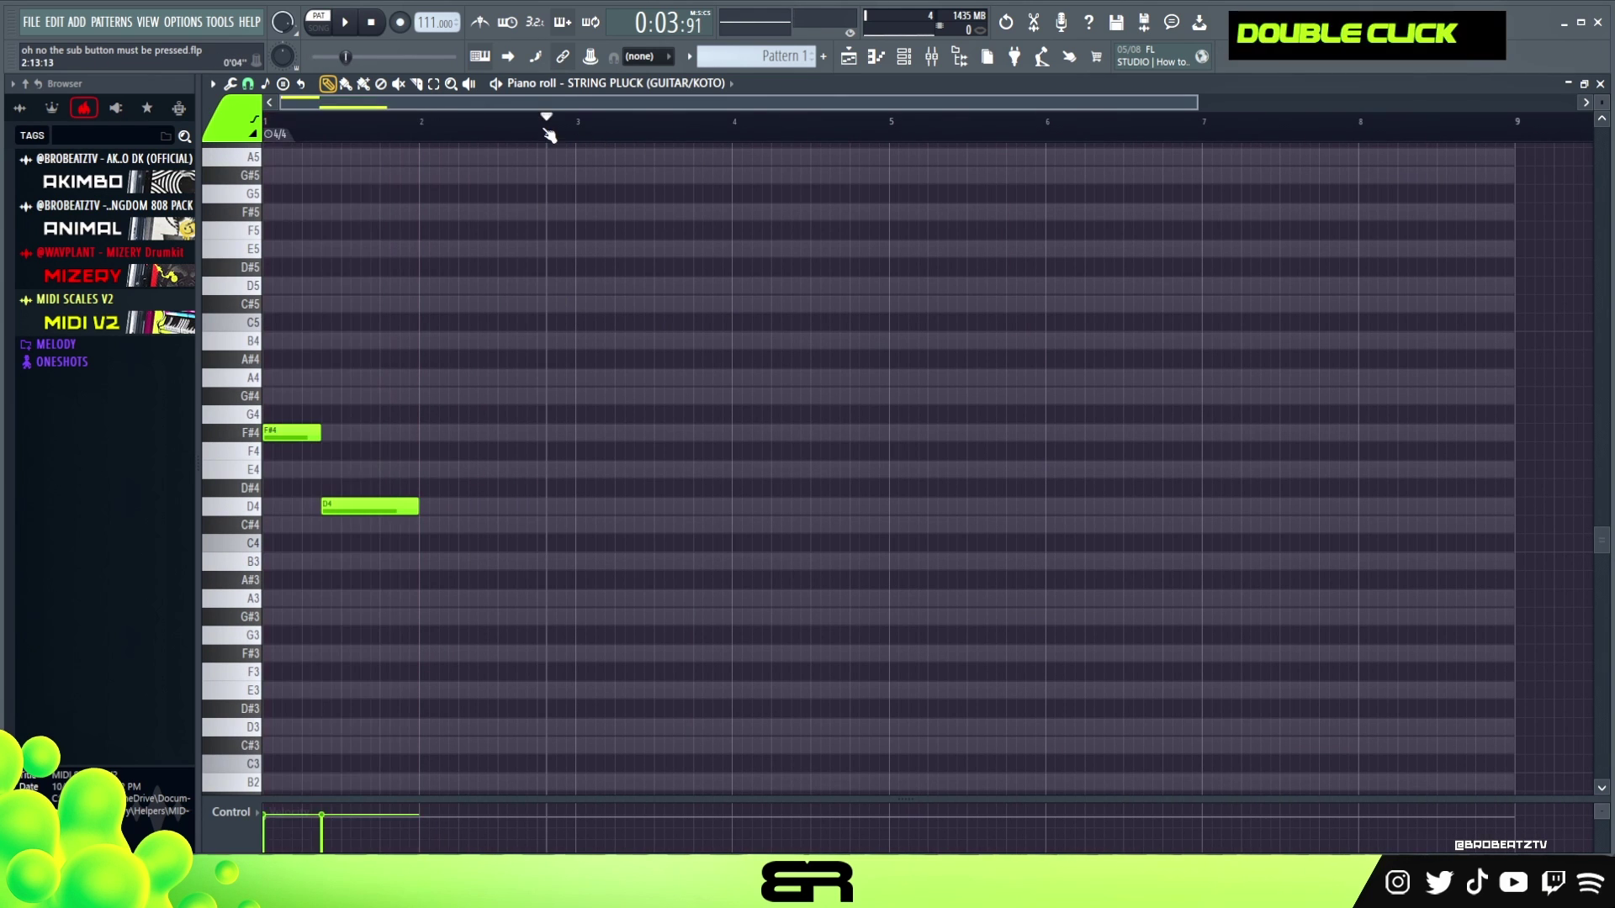
scroll(548, 119, "up", 4)
left_click_drag(378, 106, 360, 105)
right_click(501, 319)
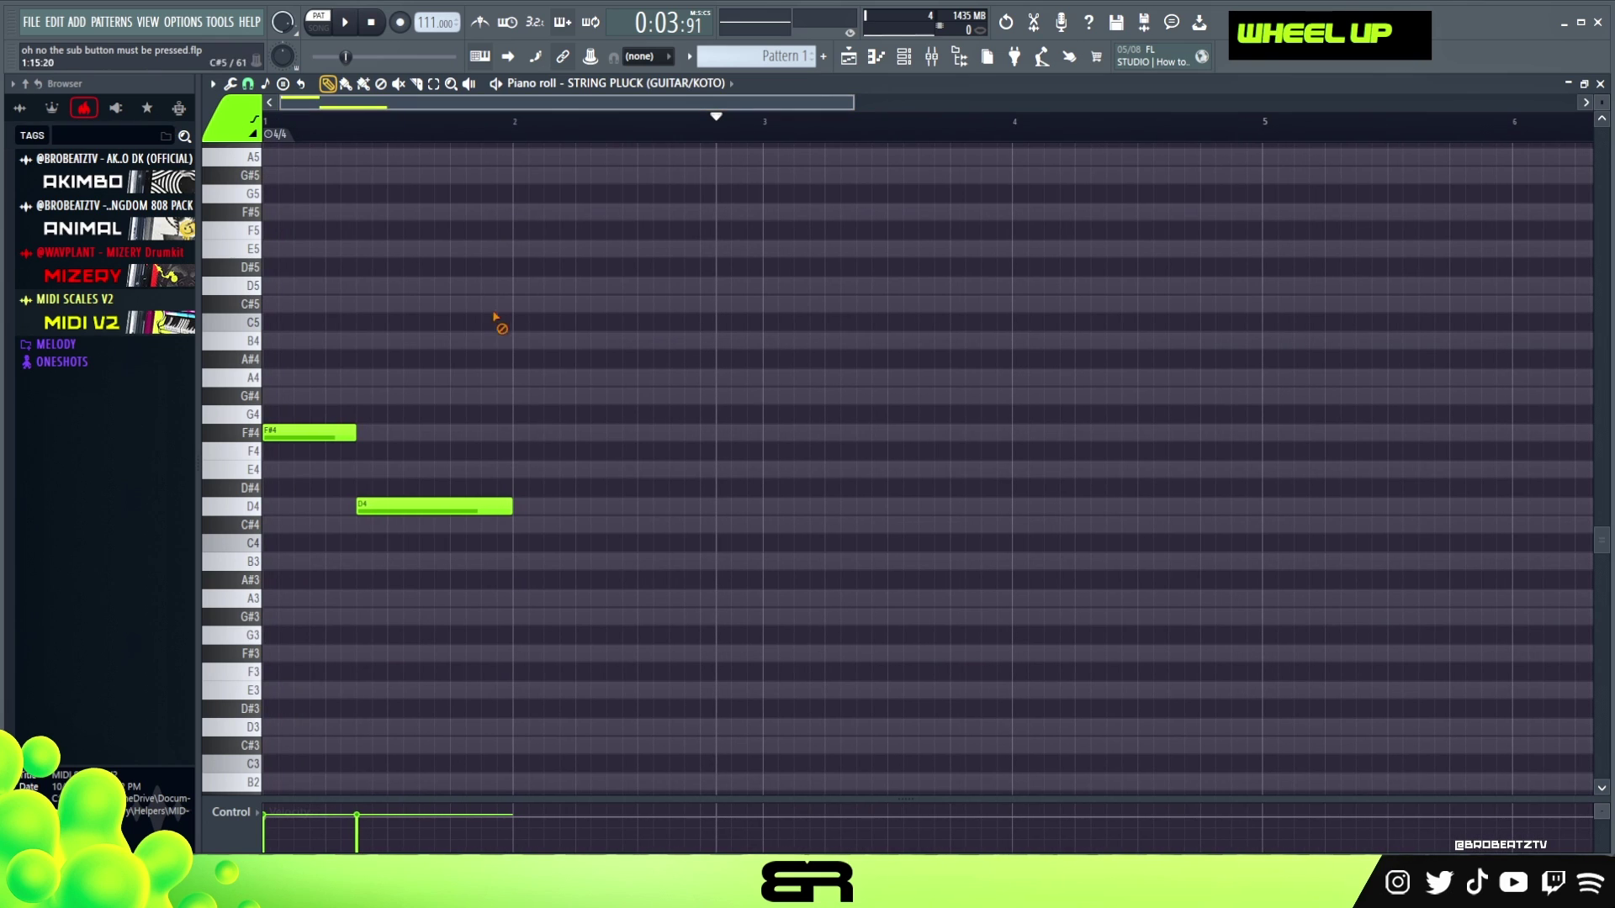
left_click_drag(402, 495, 762, 508)
right_click(427, 508)
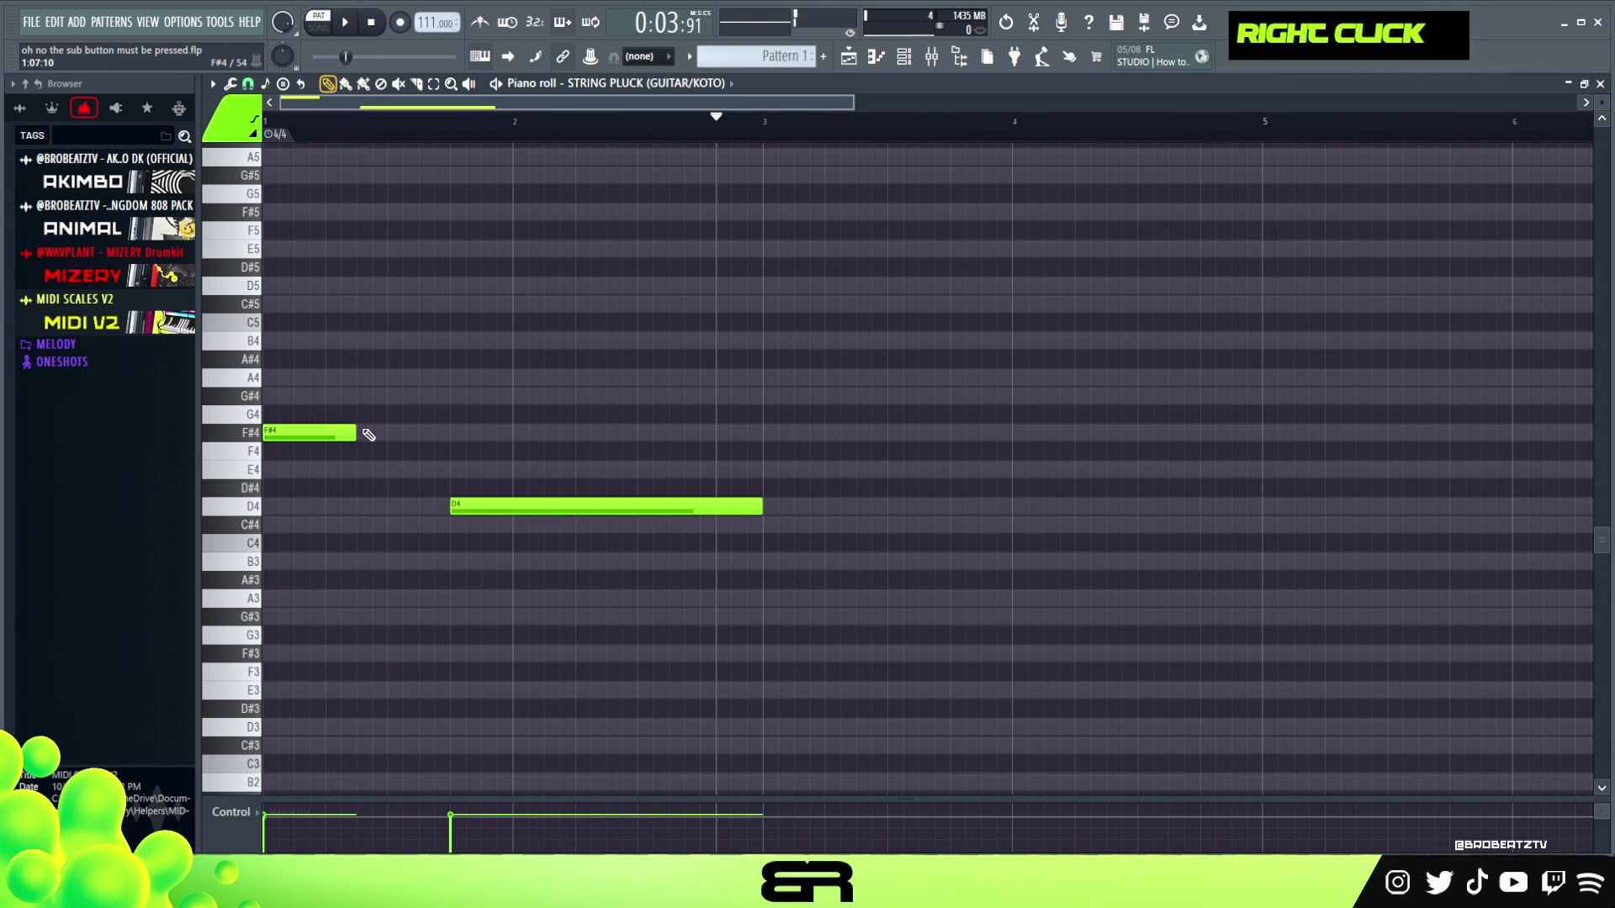
left_click_drag(356, 432, 450, 432)
key("space")
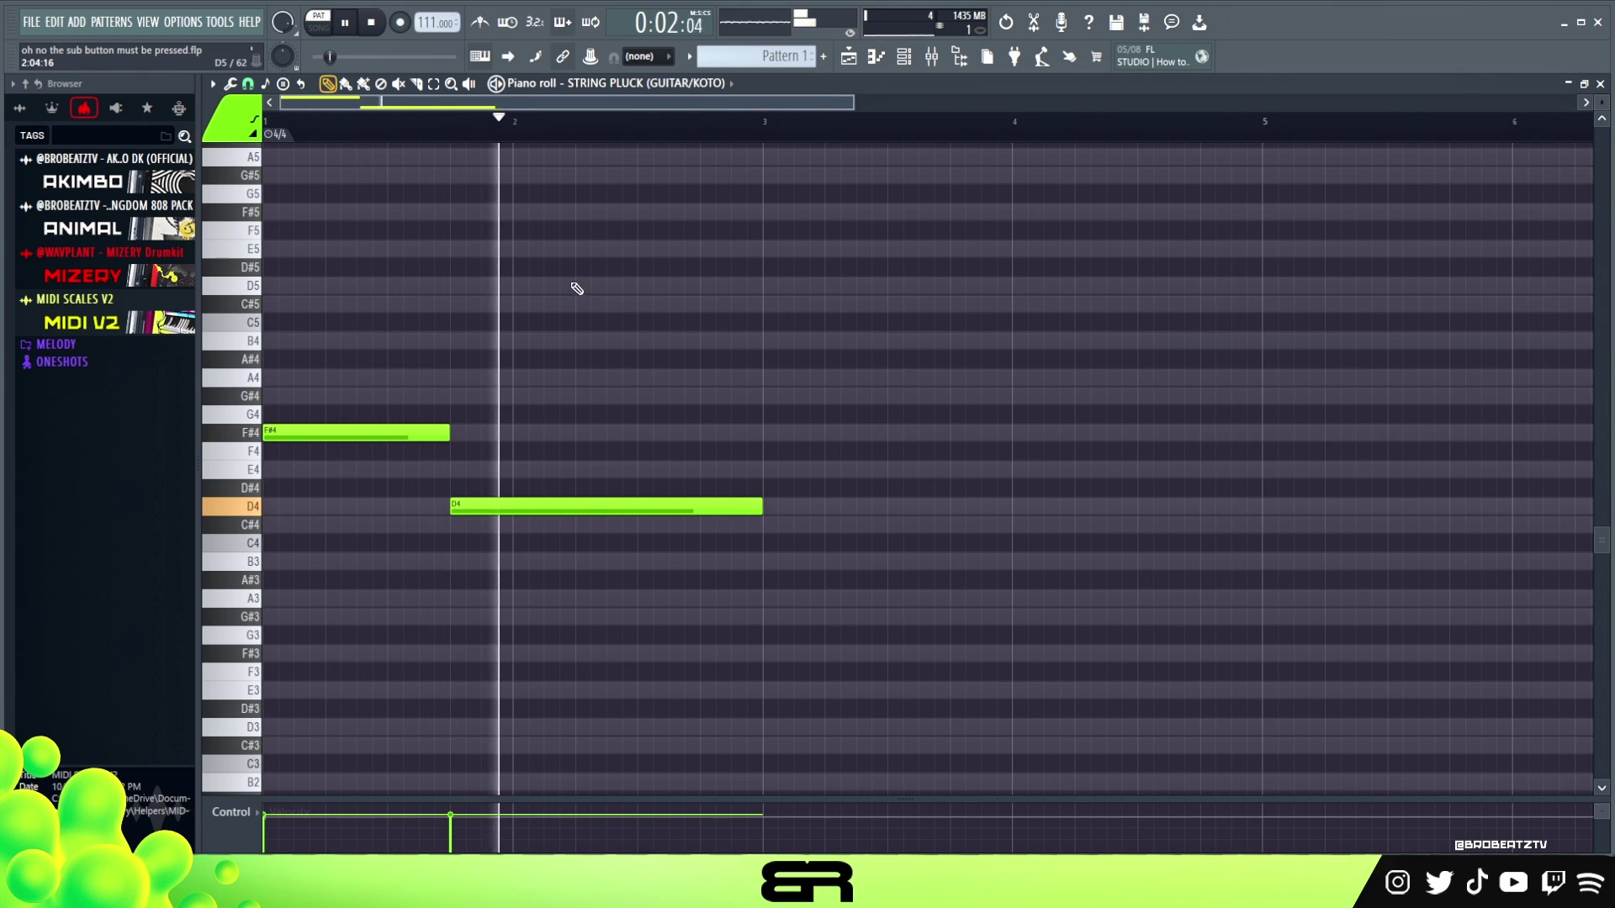
key("space")
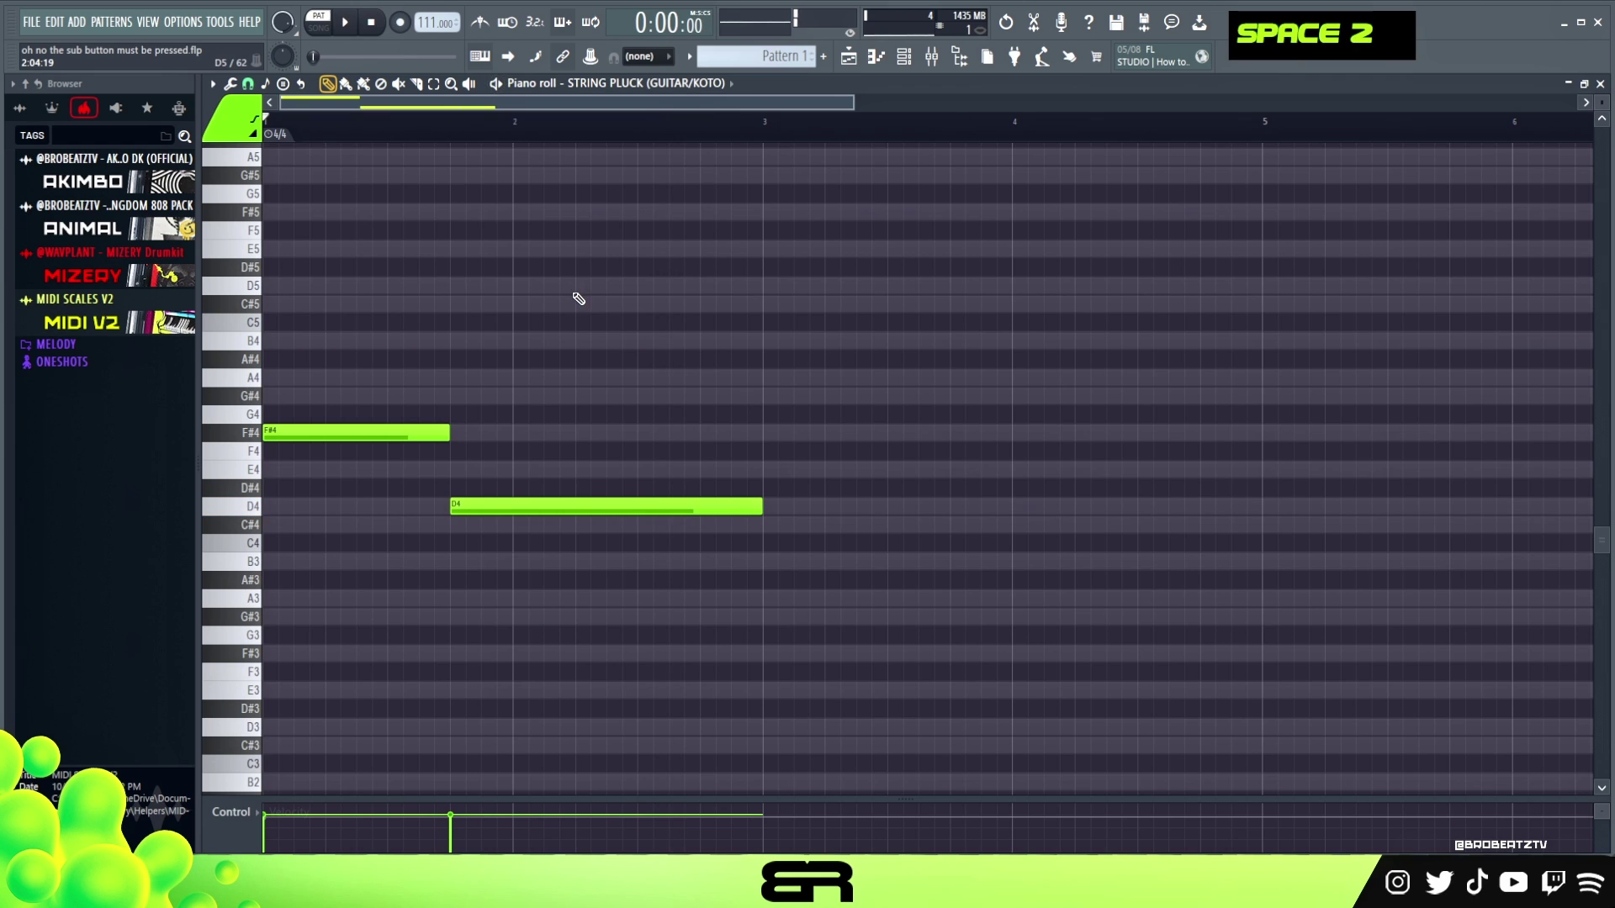
Step: Lower the velocity of both notes slightly and clear the selection
key("ctrl+a")
scroll(548, 371, "down", 3, "alt")
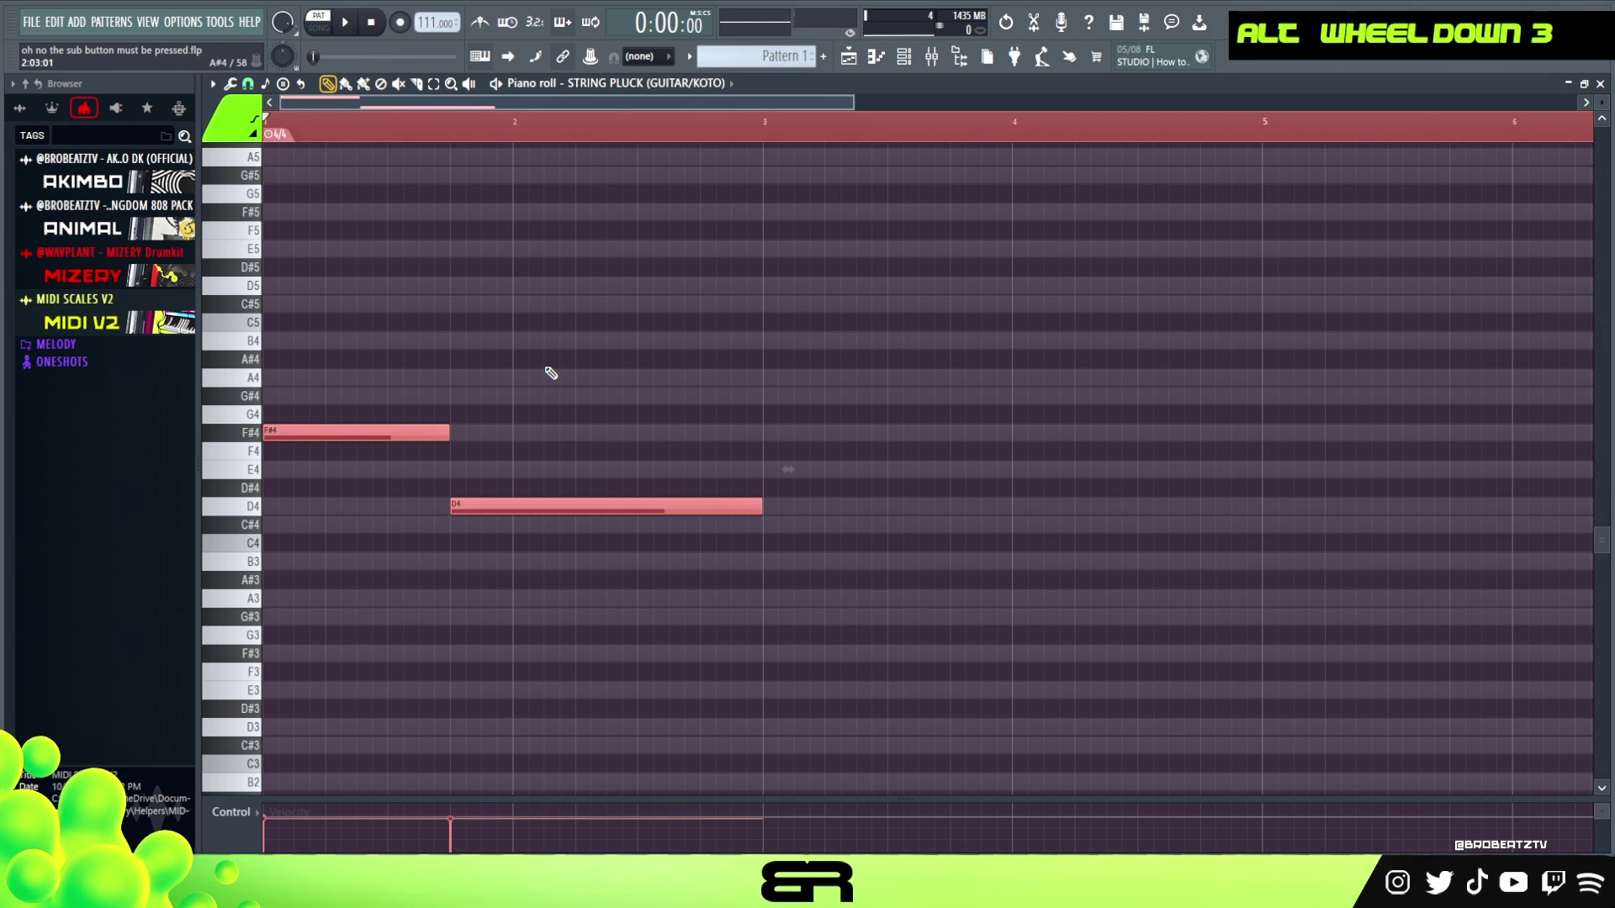
double_click(463, 126)
scroll(458, 119, "up", 3)
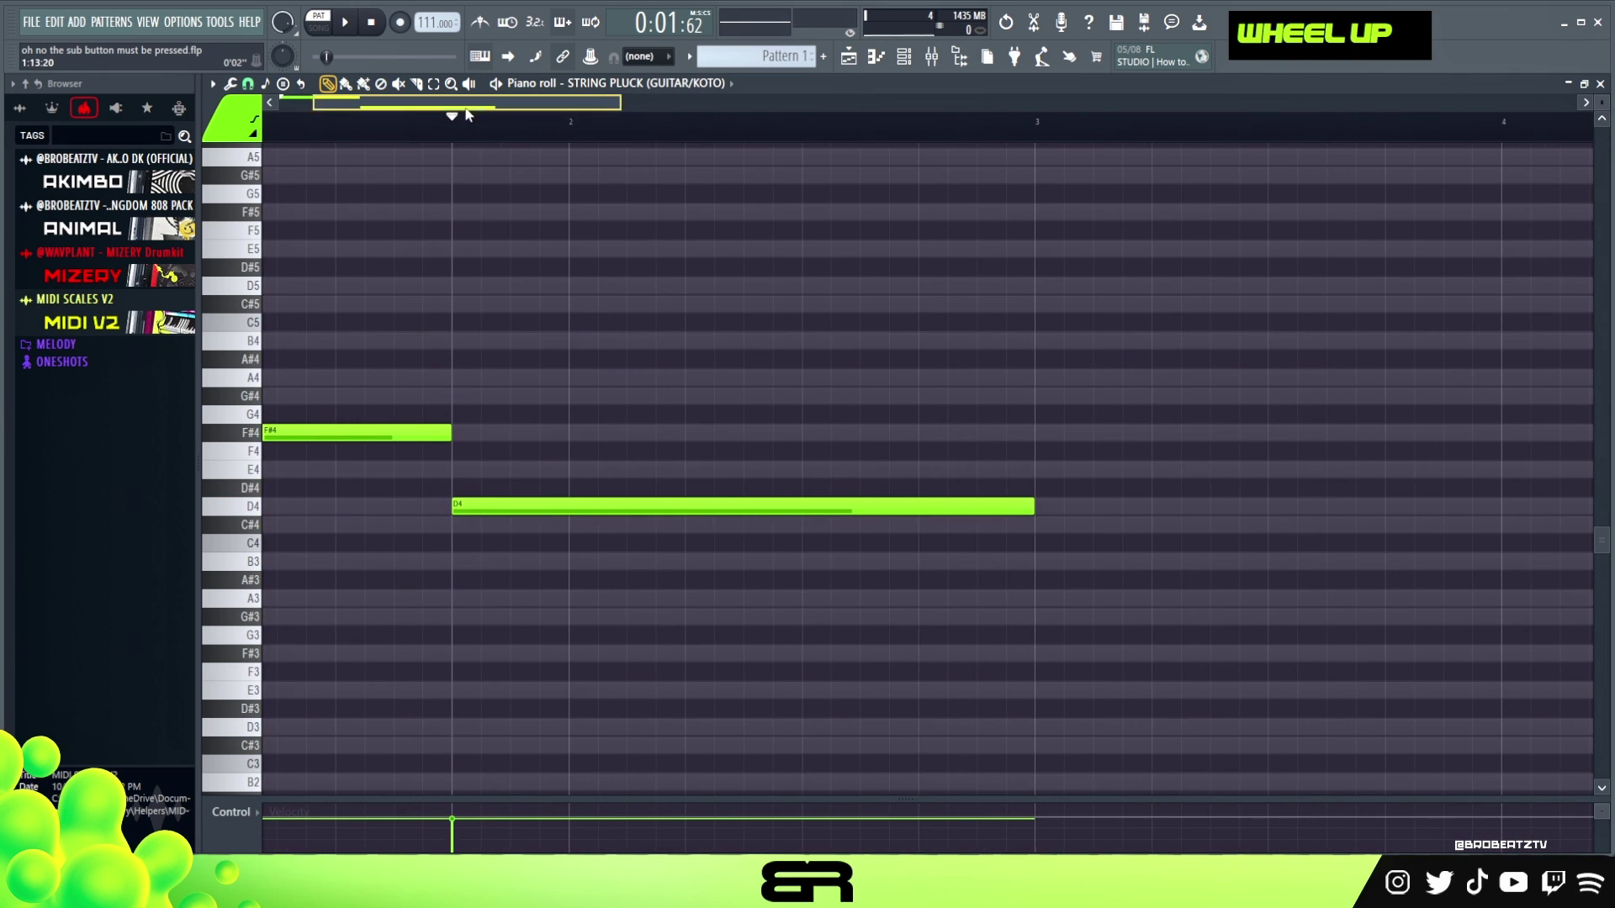
left_click(585, 123)
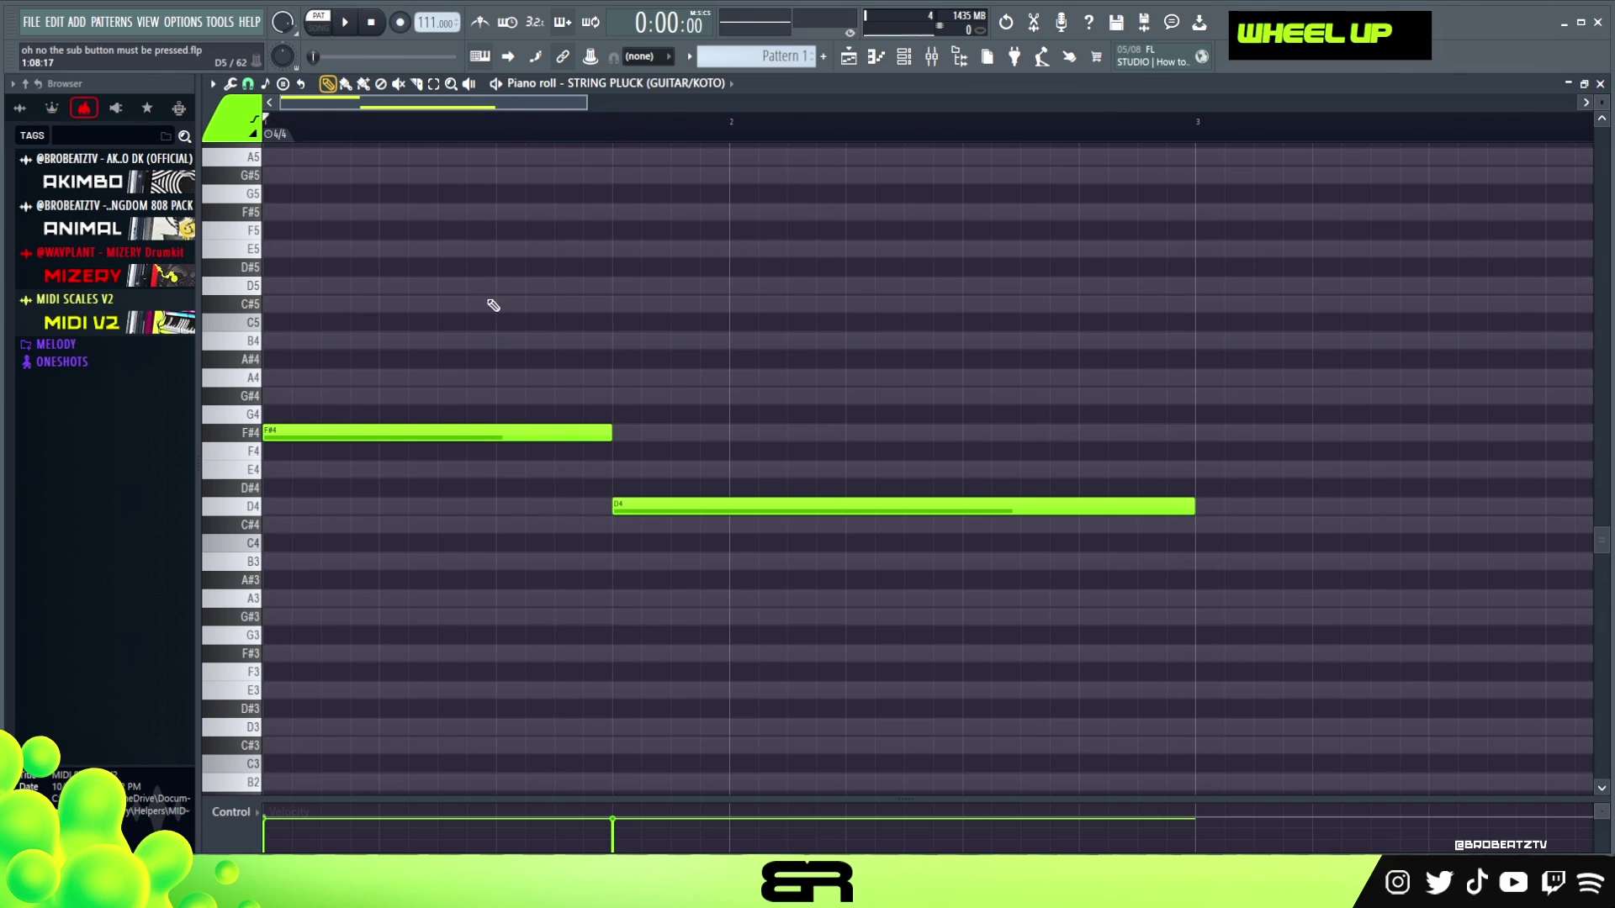
Step: Stack copies of the F#4 note at A4 and C#5 to form an F# minor chord
scroll(493, 306, "up", 3)
left_click(423, 543, "ctrl")
left_click_drag(358, 543, 362, 410)
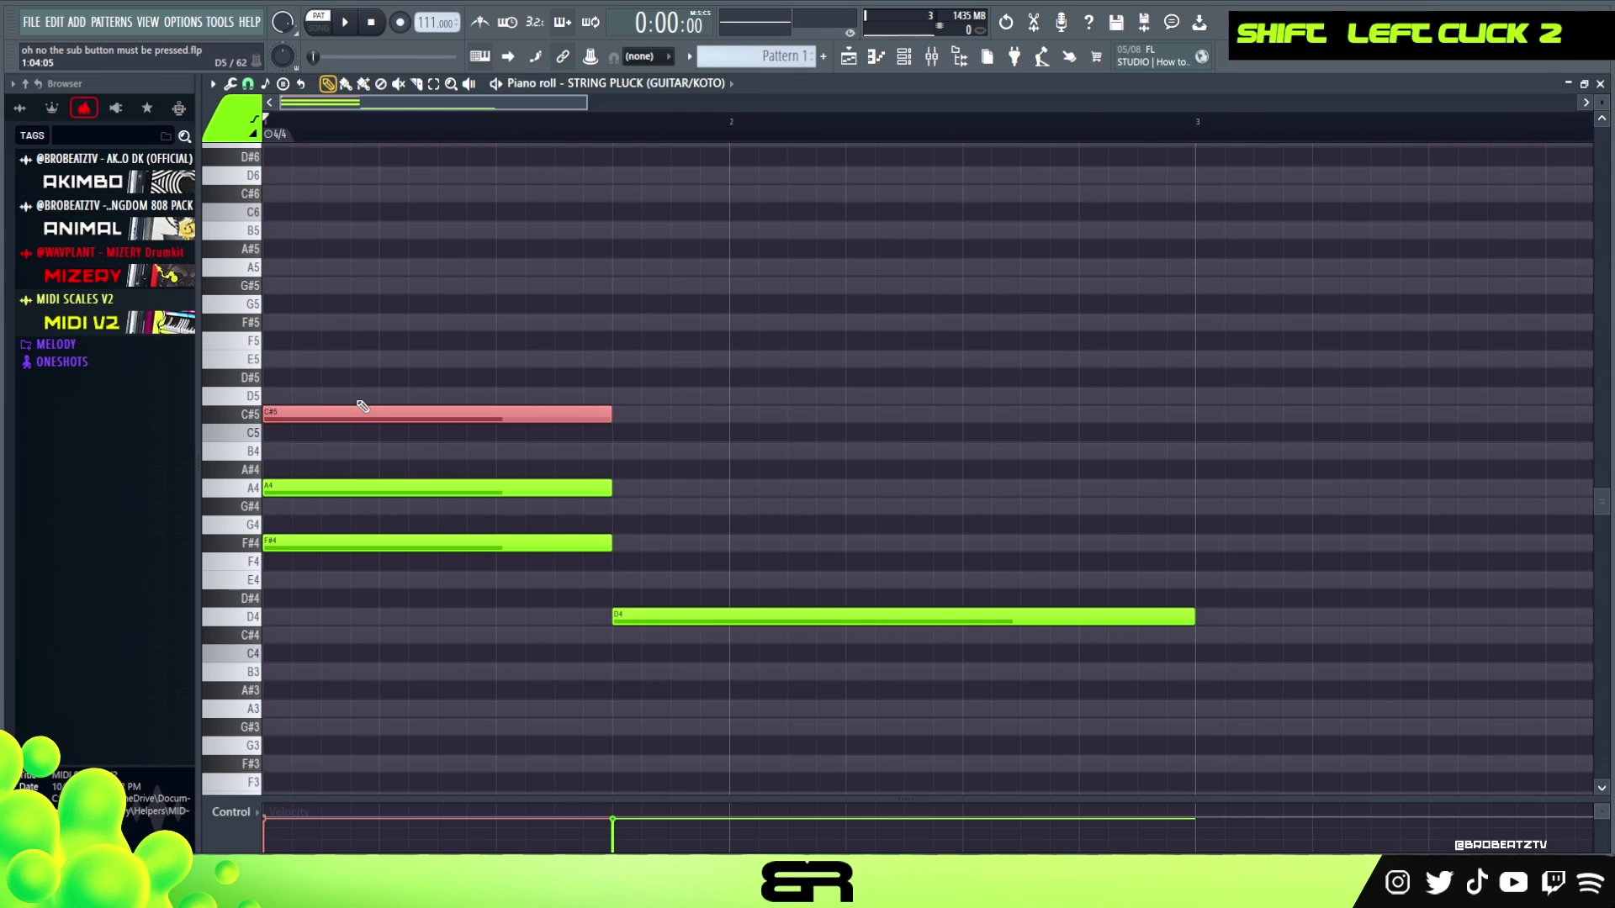
Step: Move the chord's A4 note to G#4, trying neighbouring pitches such as A#4 along the way
left_click(595, 432, "ctrl")
left_click(558, 484, "ctrl")
key("shift+Up")
key("shift+Up")
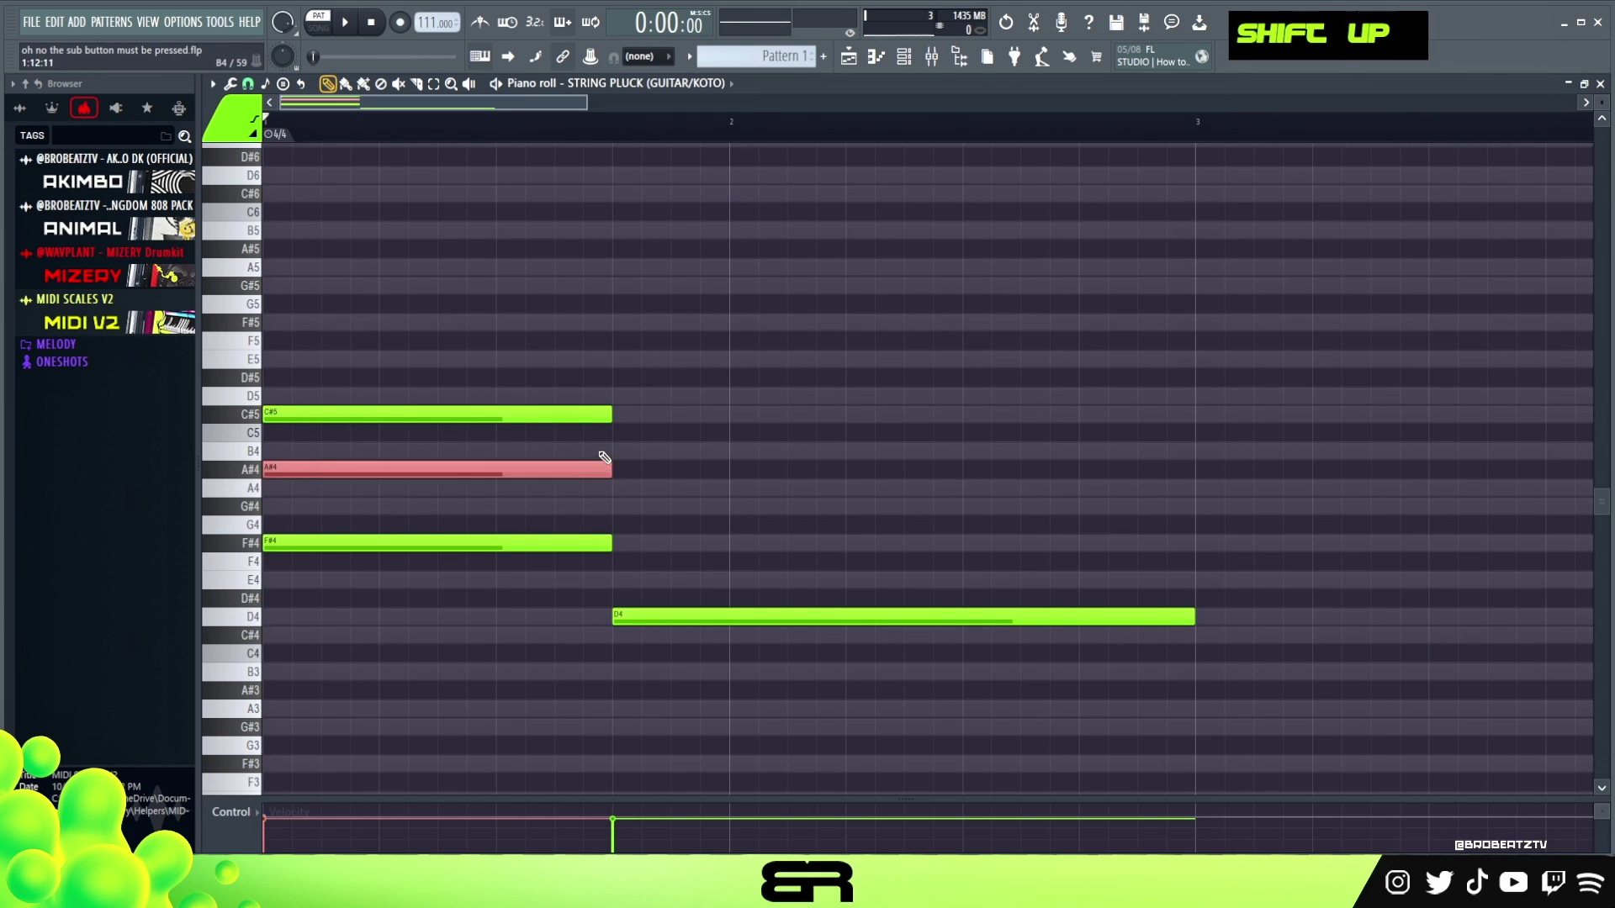
key("shift+Down")
key("shift+Down")
key("shift+Down")
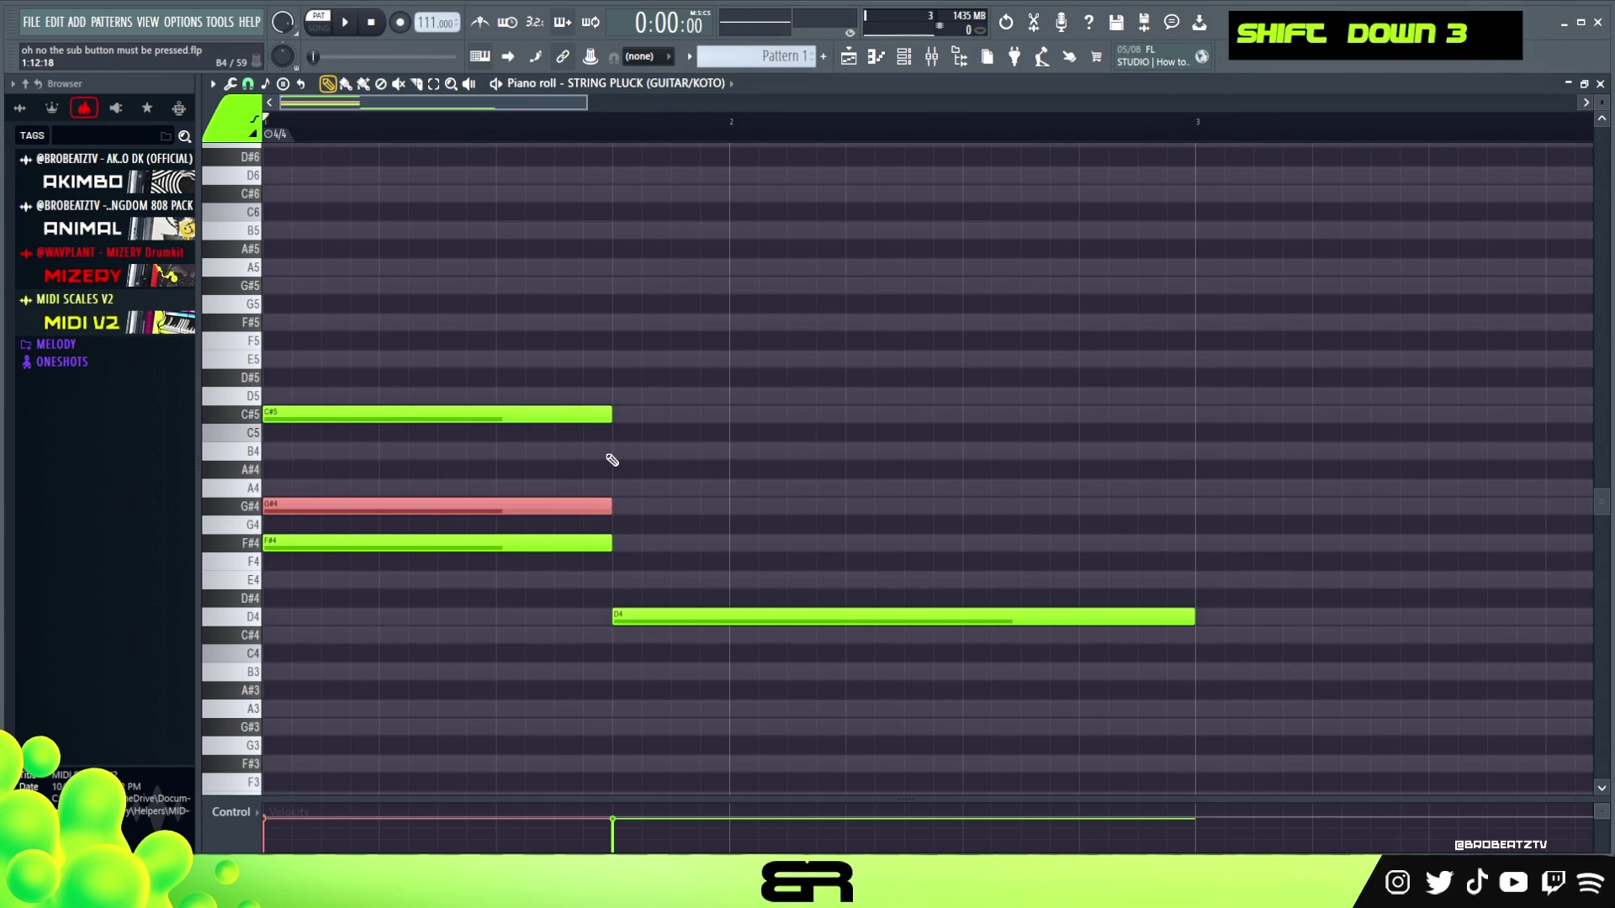
key("shift+Up")
key("shift+Down")
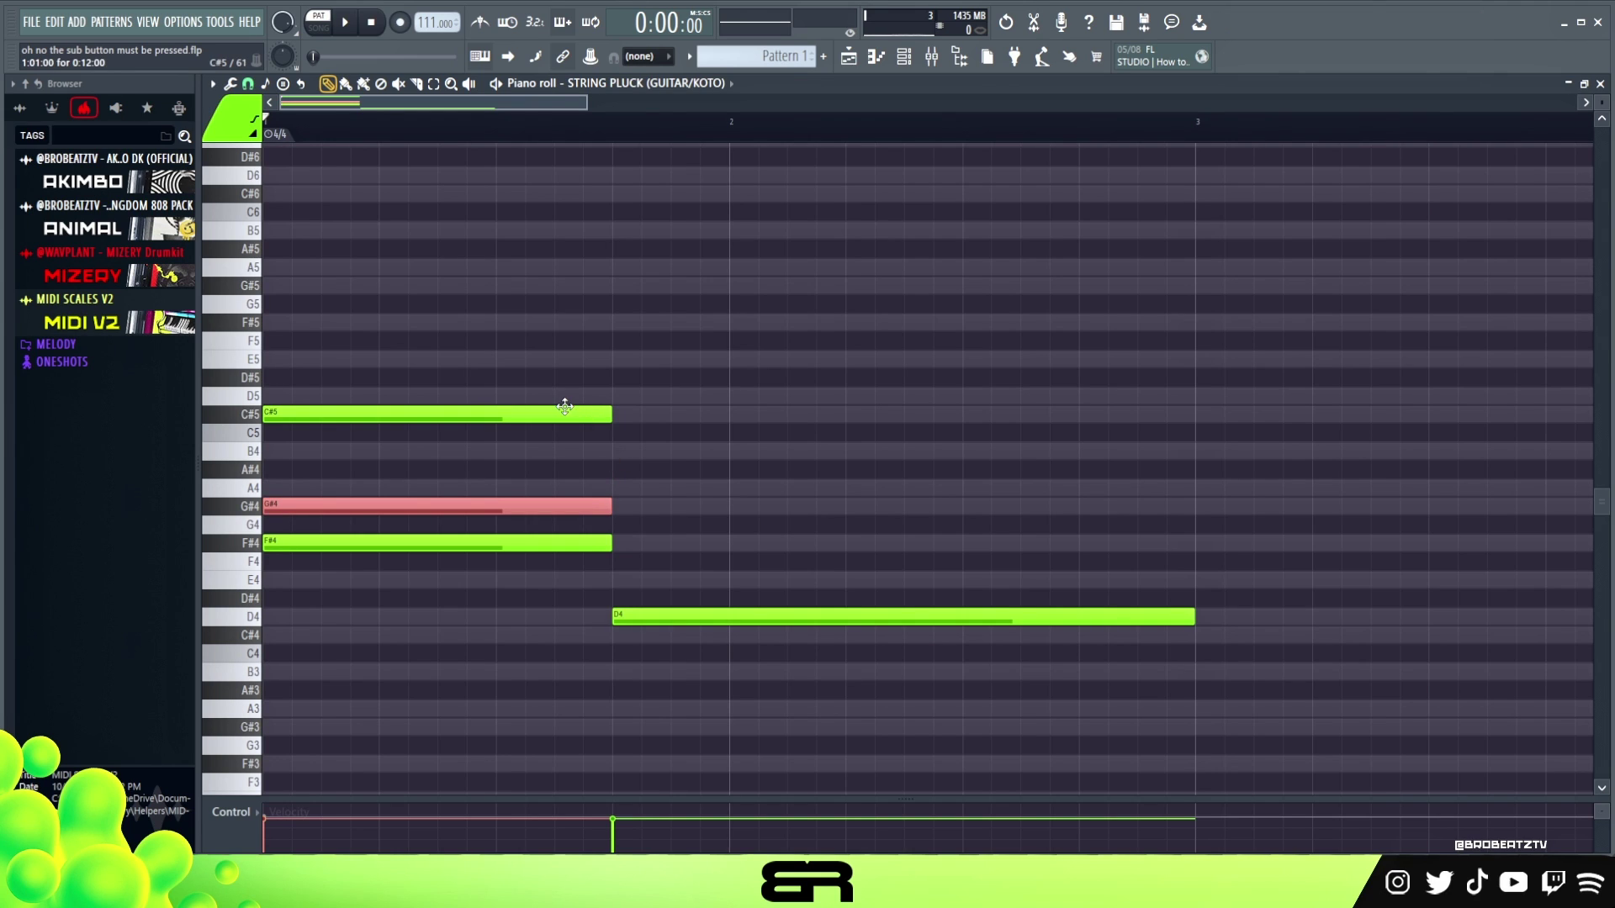
Step: Play the chord and raise its G#4 note one octave to G#5
key("space")
key("space")
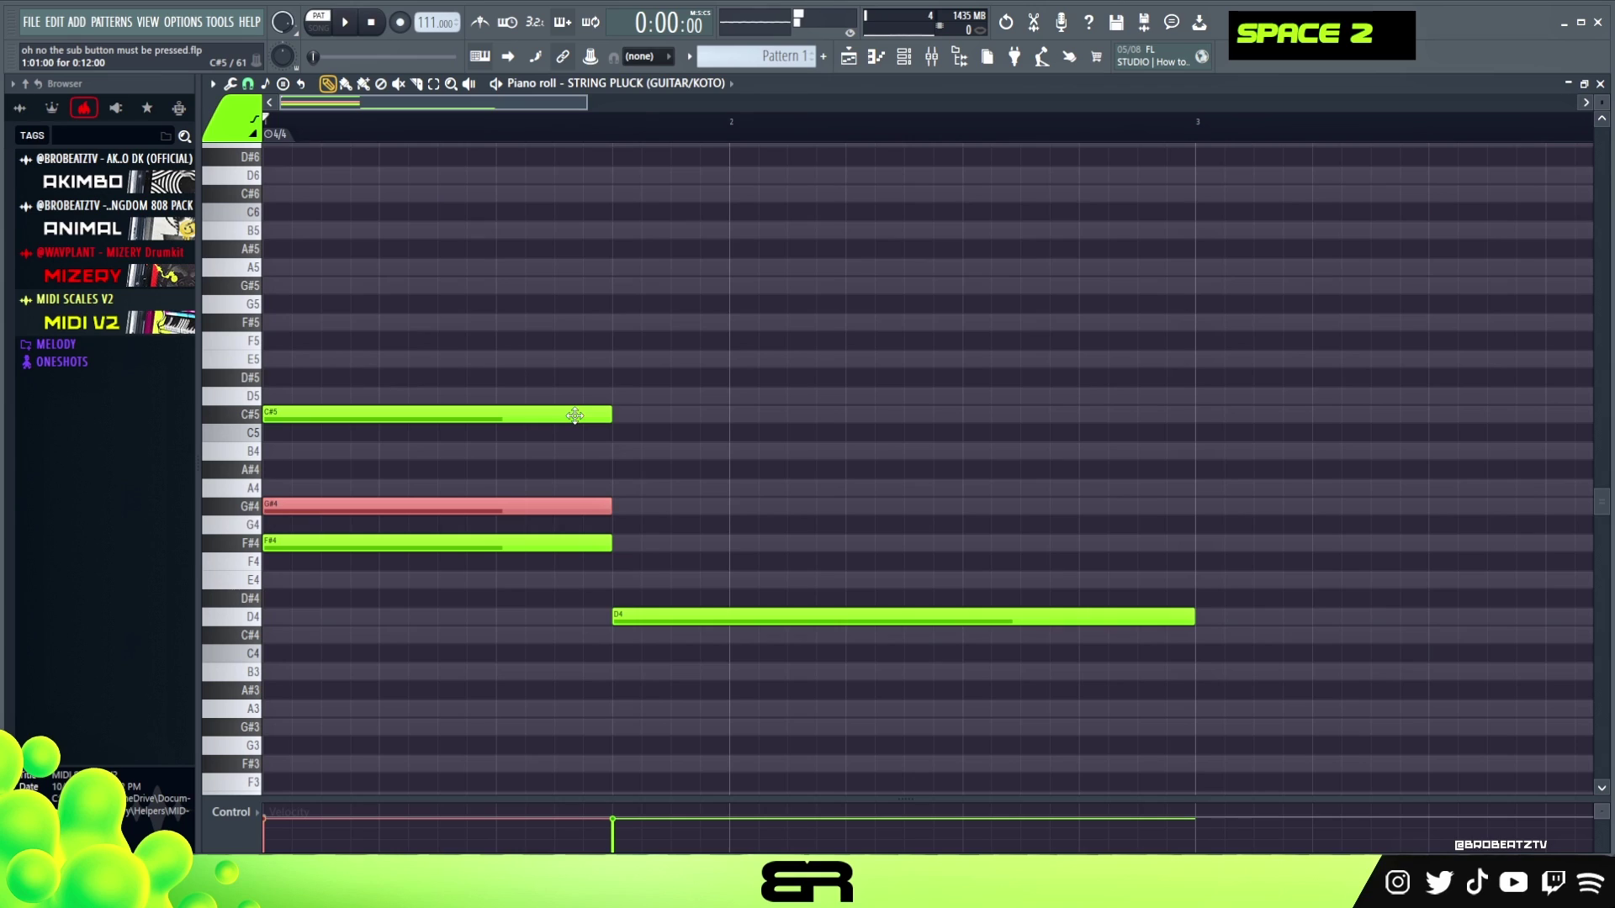
key("ctrl+Up")
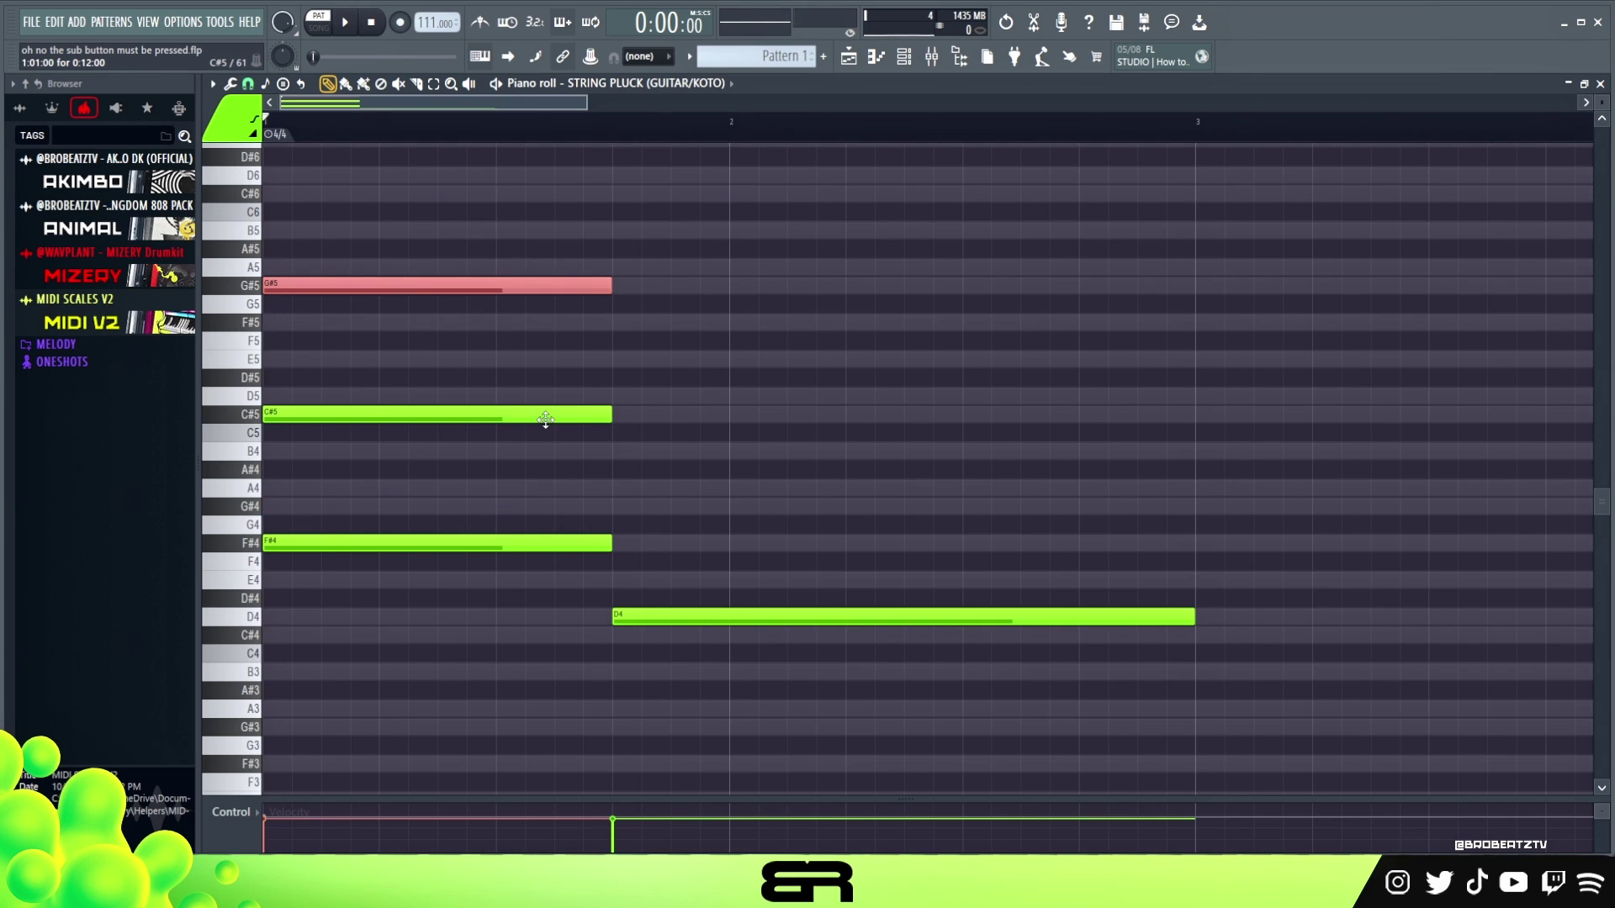
right_click(601, 375)
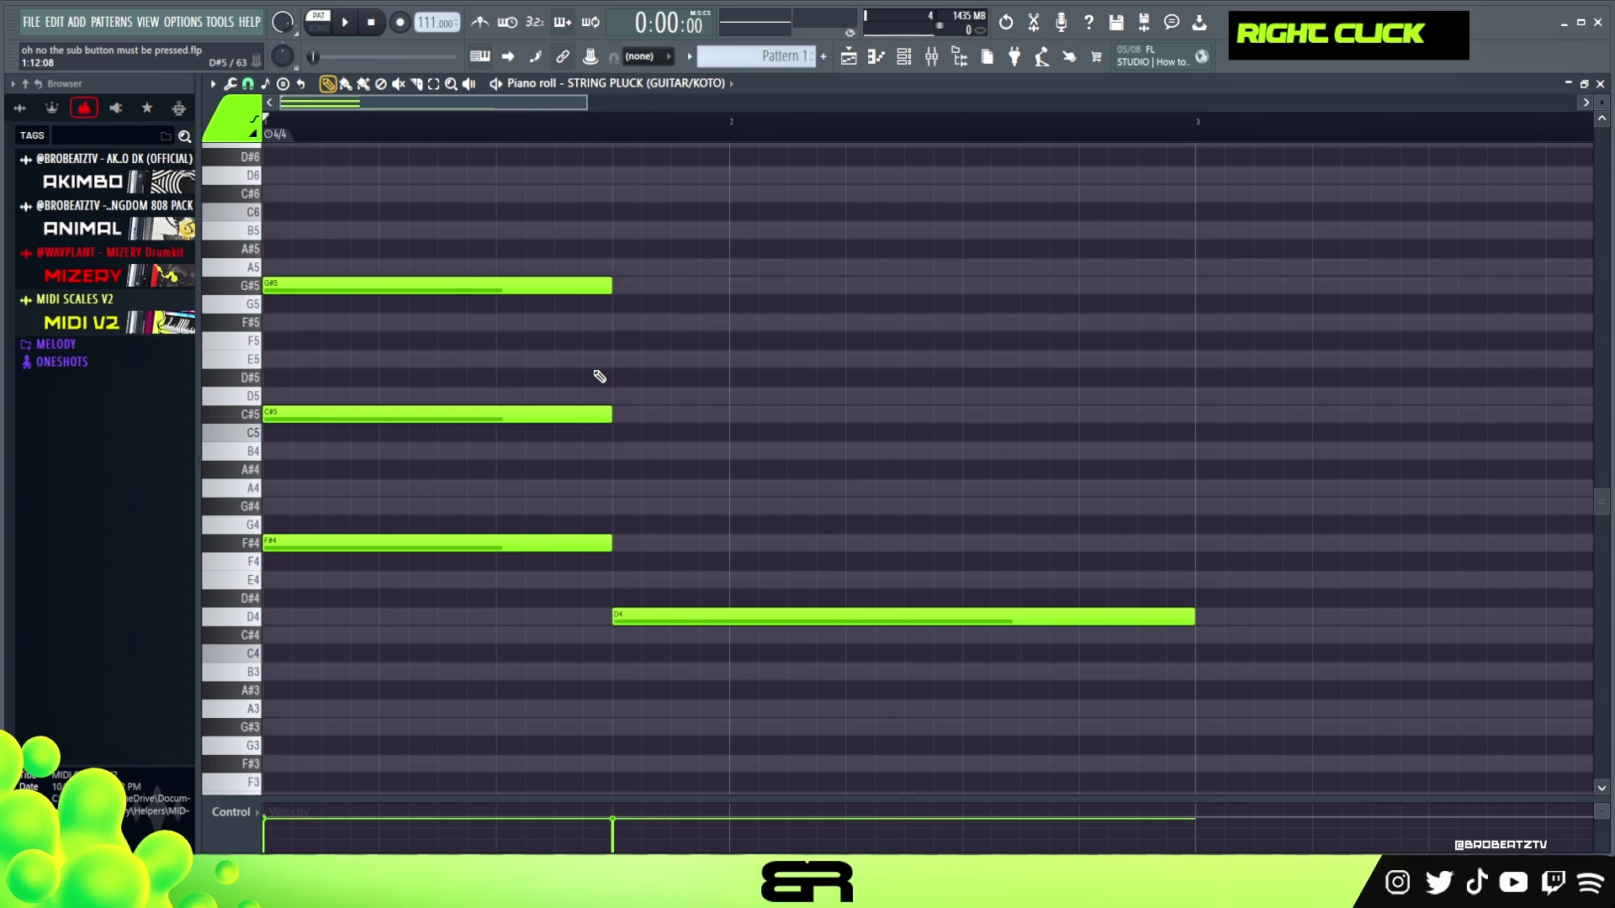
Step: Try stacking D5, A4 and an octave-raised F#5 over the D4 note, and remove these added notes
left_click_drag(327, 389, 471, 461)
left_click_drag(268, 371, 488, 602)
right_click(419, 466)
left_click(325, 411, "ctrl")
mouse_move(325, 411)
left_mouse_down()
mouse_move(490, 418)
mouse_move(559, 412)
mouse_move(582, 390)
mouse_move(652, 414)
left_mouse_up()
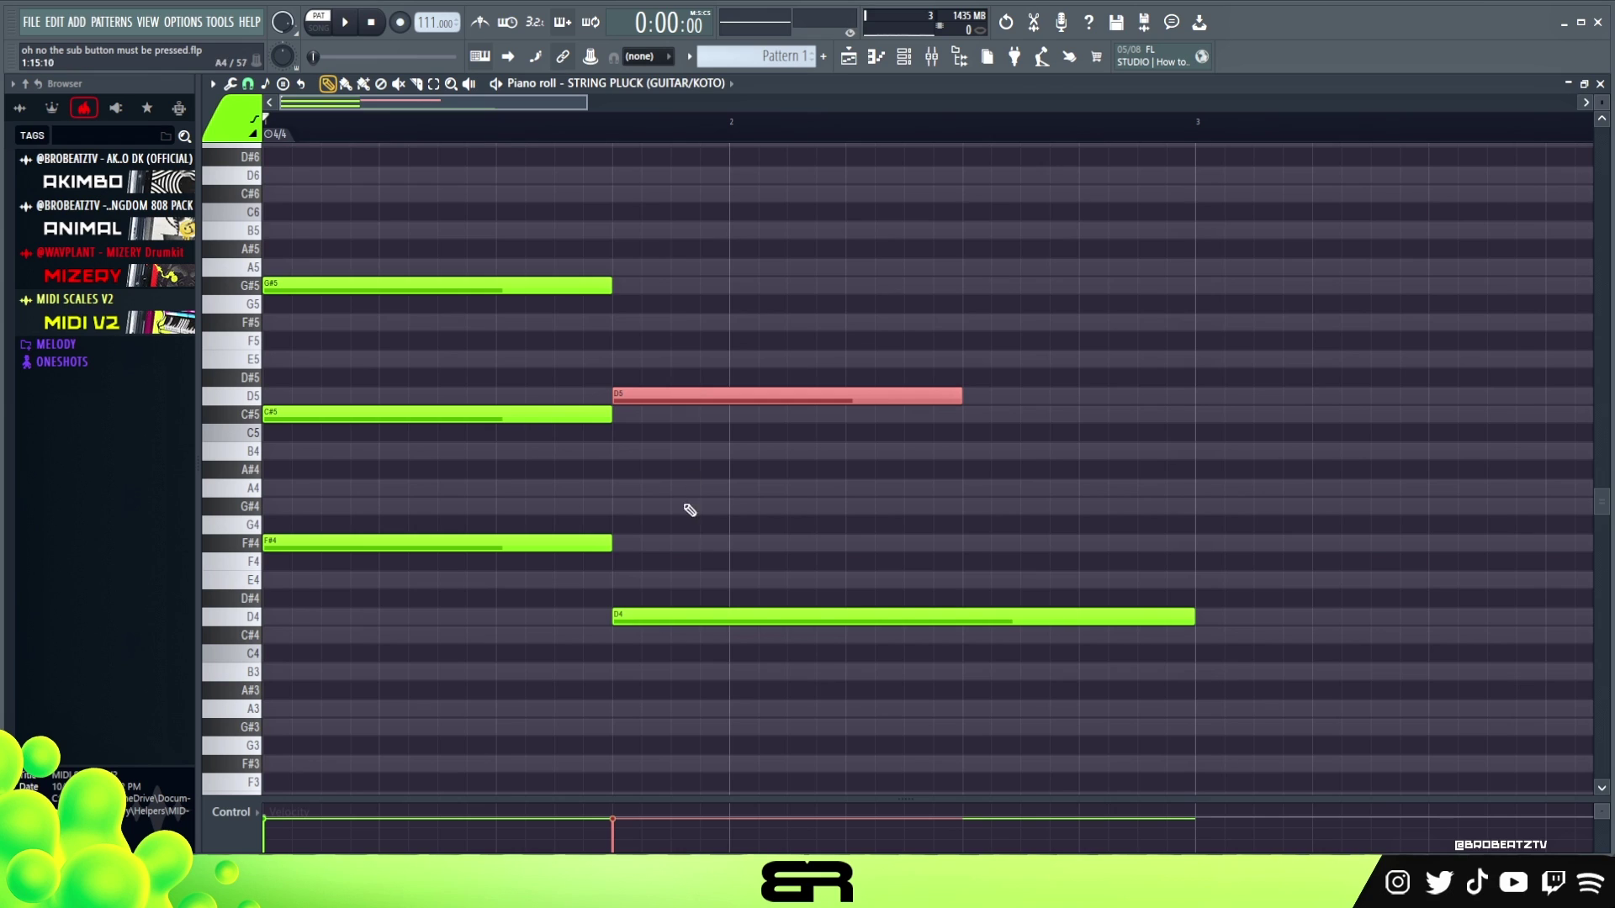
left_click(678, 620, "ctrl")
left_click_drag(678, 620, 688, 479)
left_click(756, 552, "ctrl")
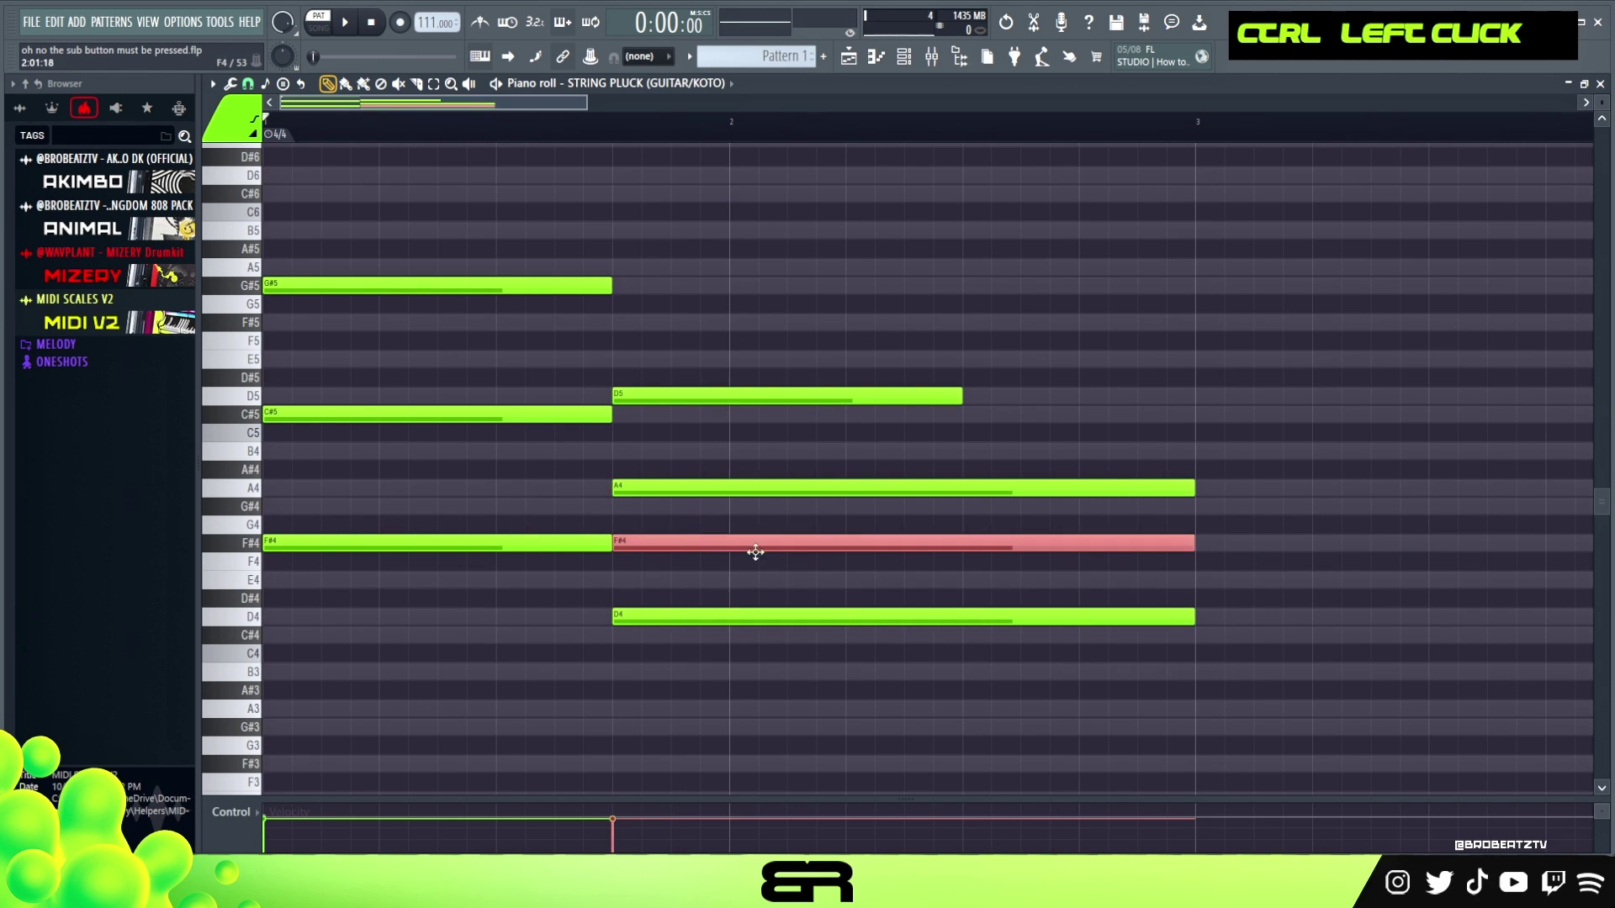
key("ctrl+Up")
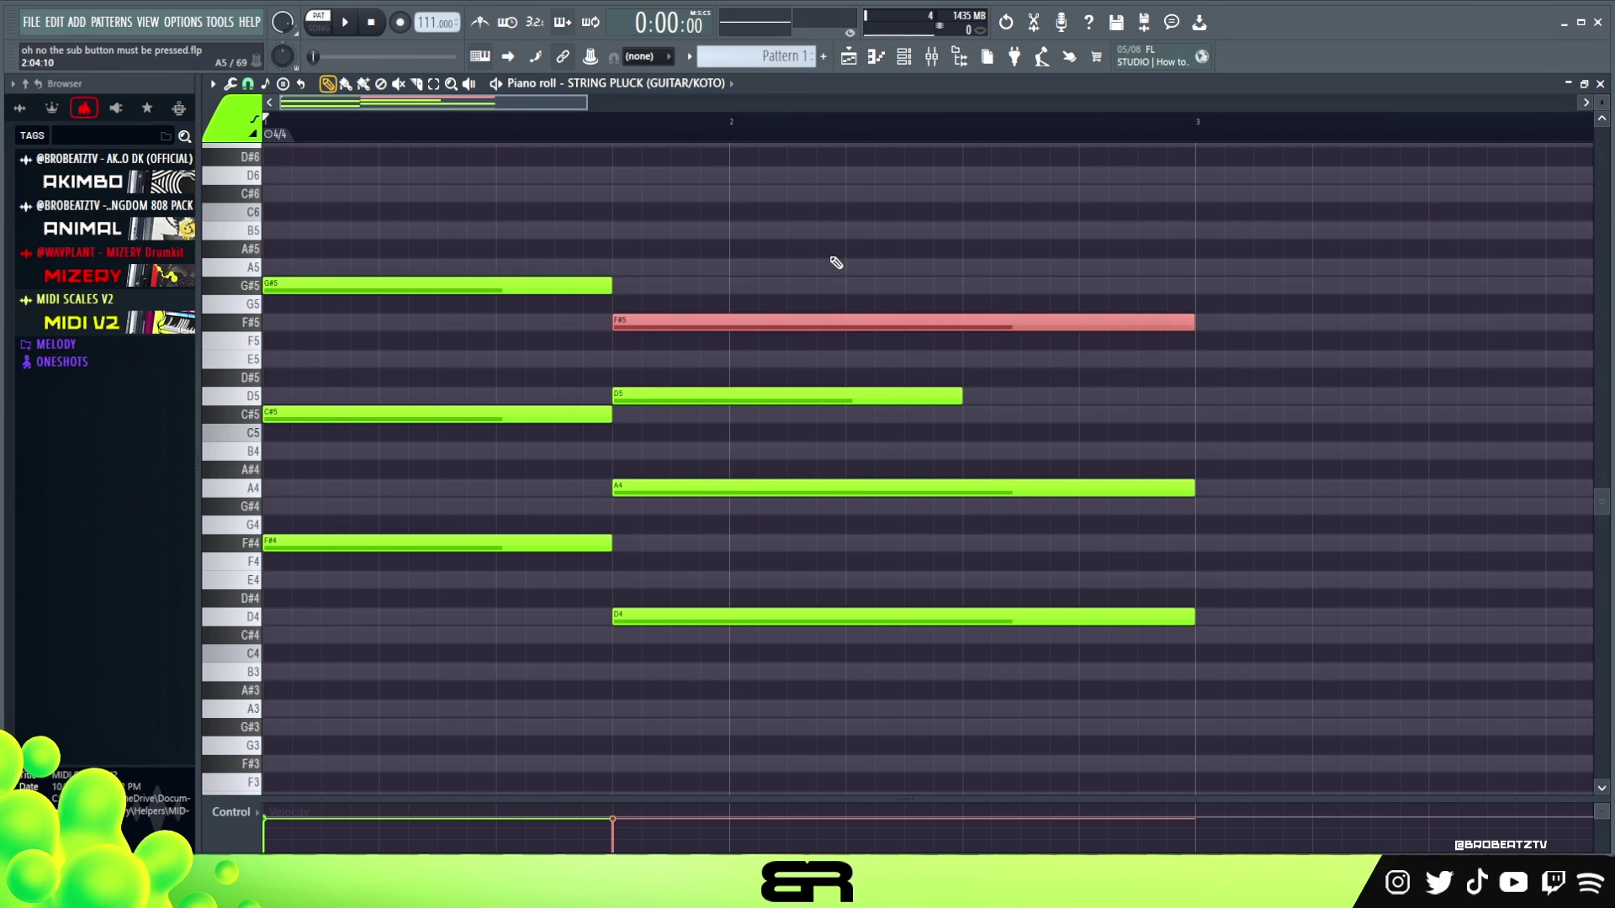
right_click(824, 324)
key("ctrl+z")
right_click(761, 323)
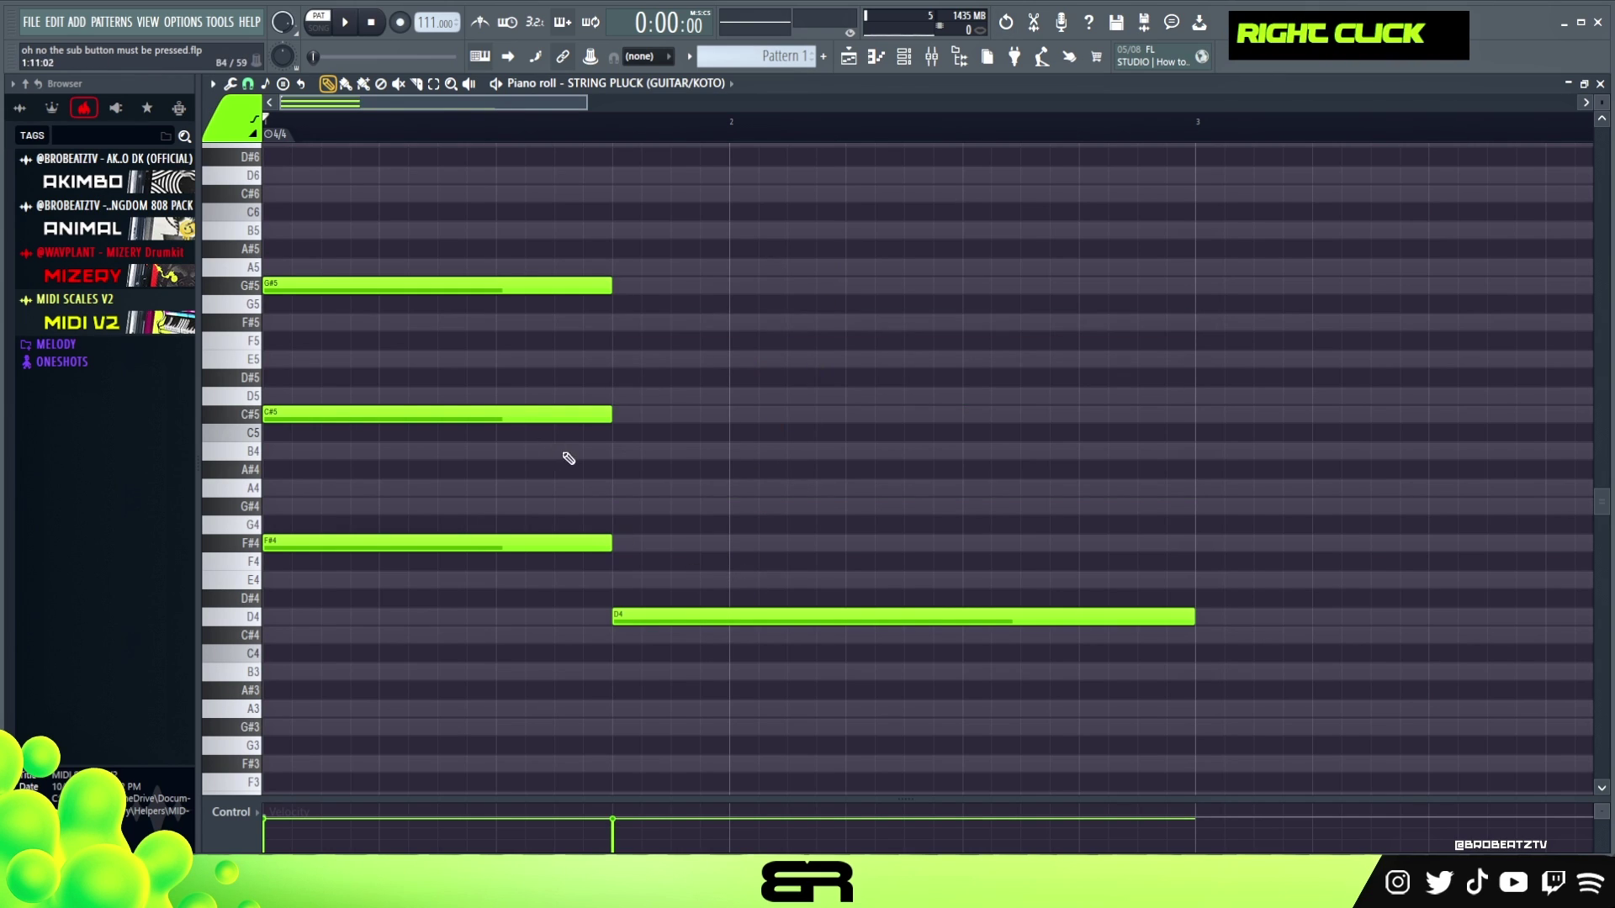
Step: Copy the C#5 note to B4 above D4, add an A4 after it ending at bar 3, and play the pattern
left_click(403, 416, "ctrl")
left_click_drag(358, 410, 702, 450)
left_click_drag(825, 451, 1176, 490)
left_click_drag(1310, 490, 1195, 491)
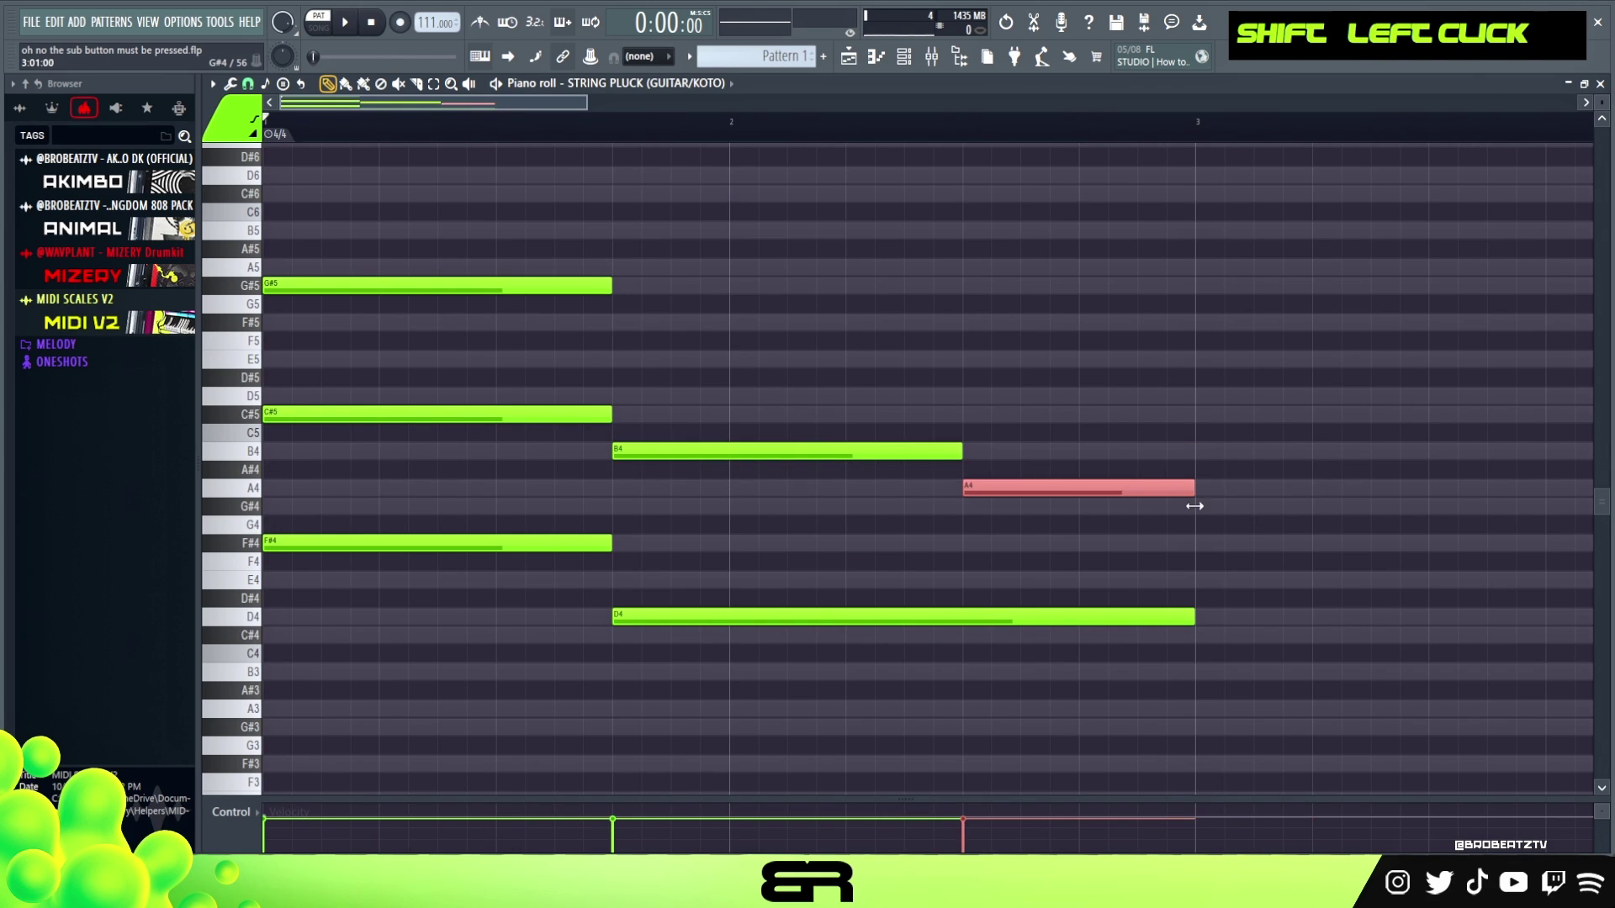
key("space")
right_click(844, 335)
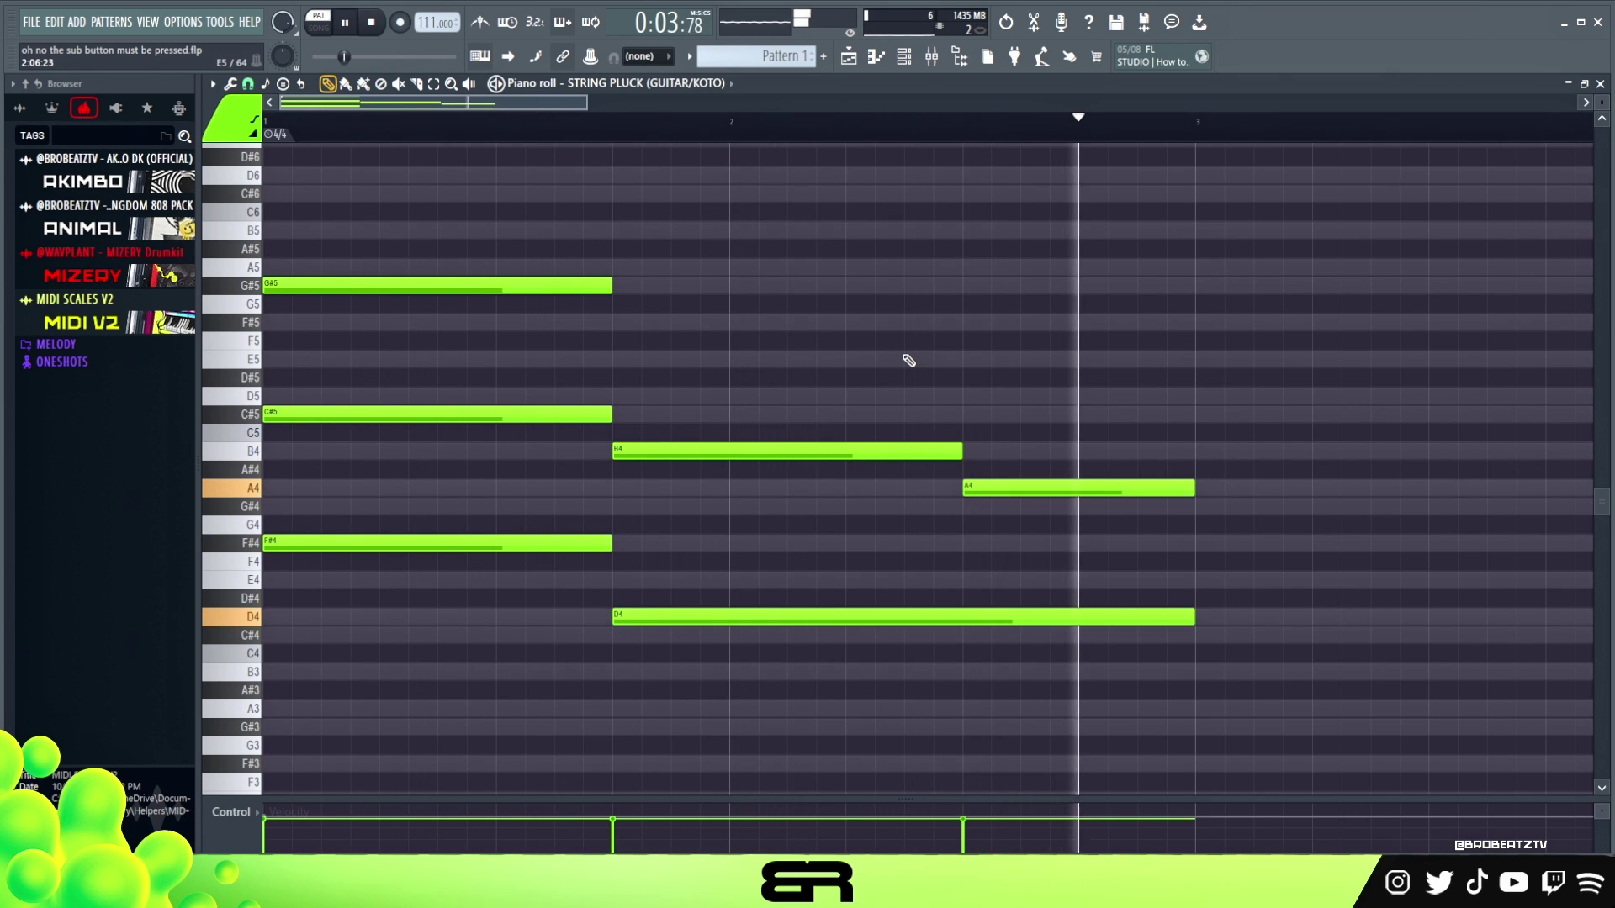
Step: Play the pattern and copy the opening chord's C#5 note up to E5 between C#5 and G#5
key("space")
key("space")
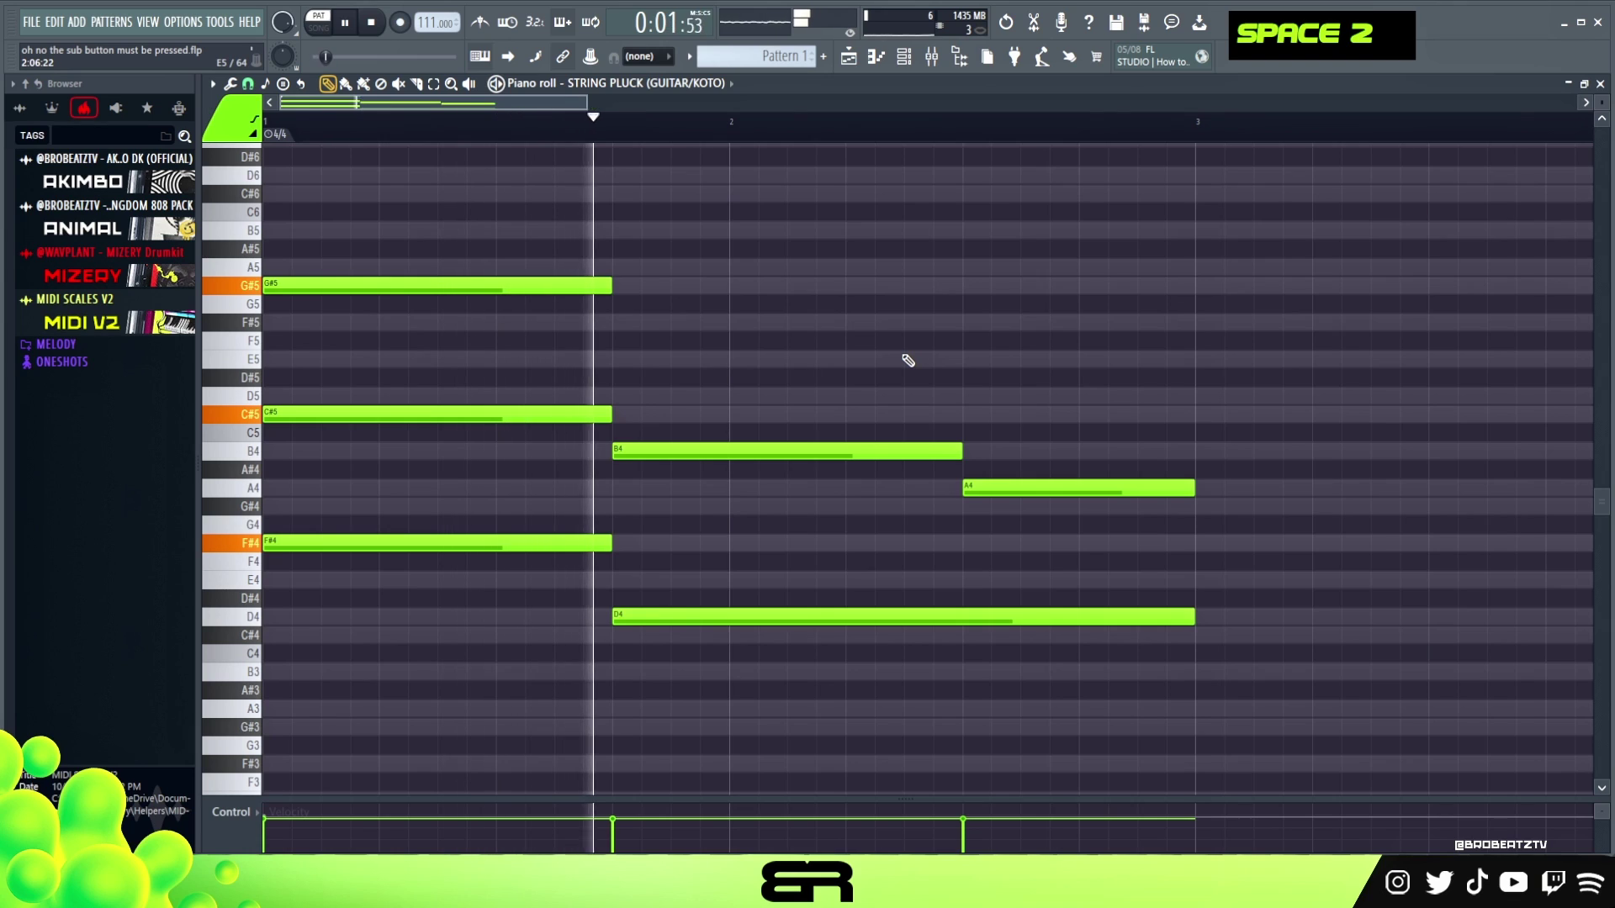
key("space")
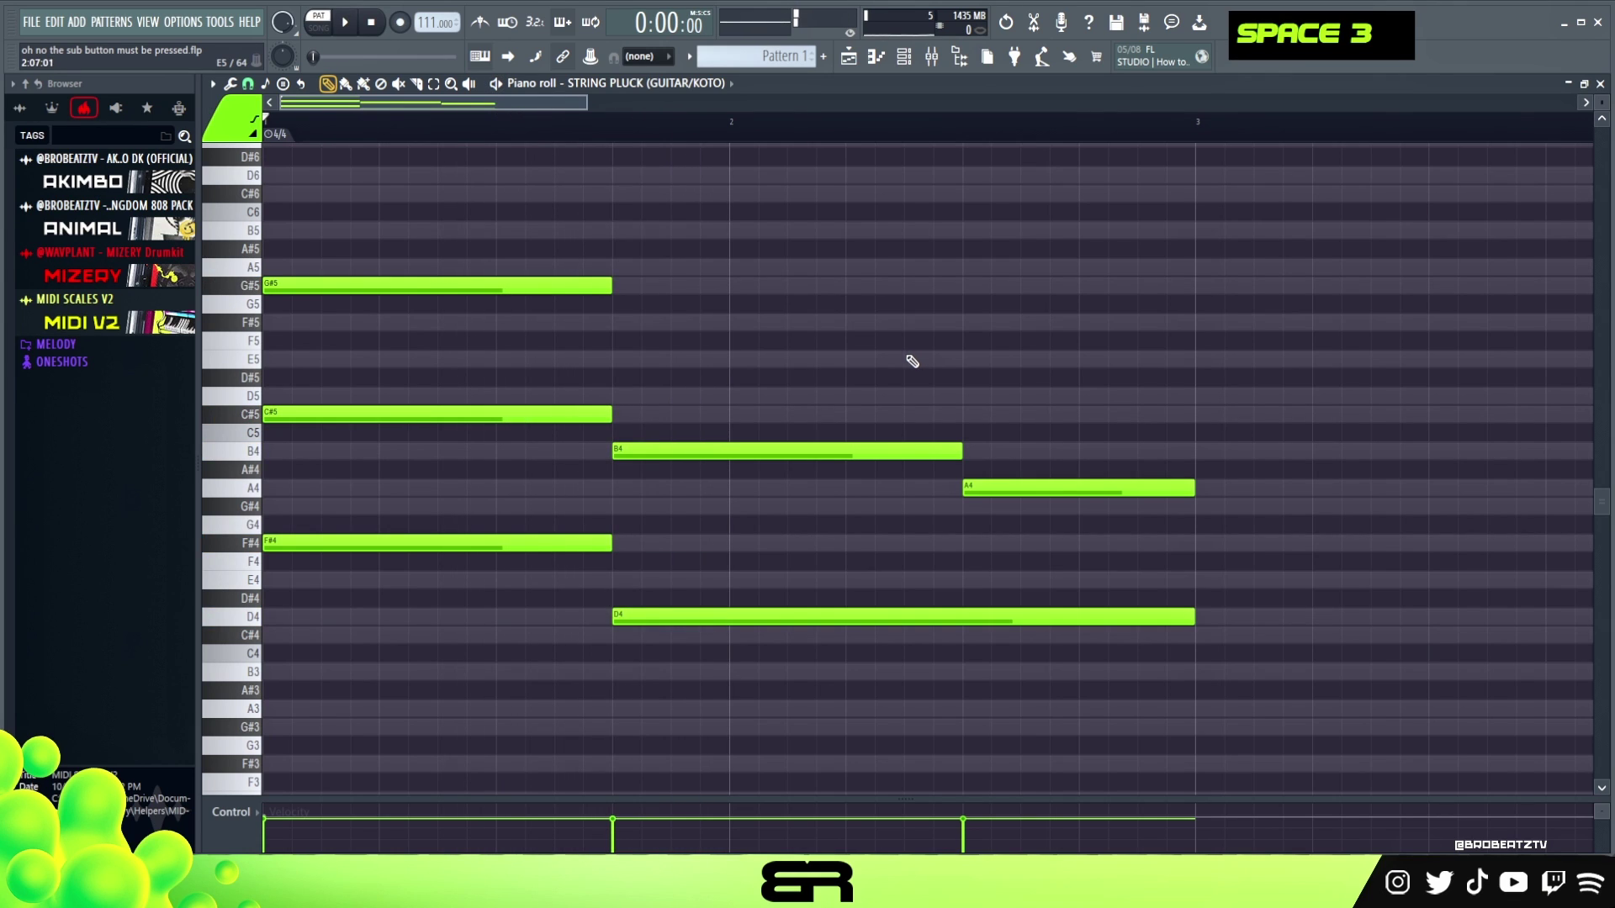
key("ctrl")
scroll(738, 382, "up", 1)
left_click_drag(401, 241, 1071, 680)
right_click(992, 449)
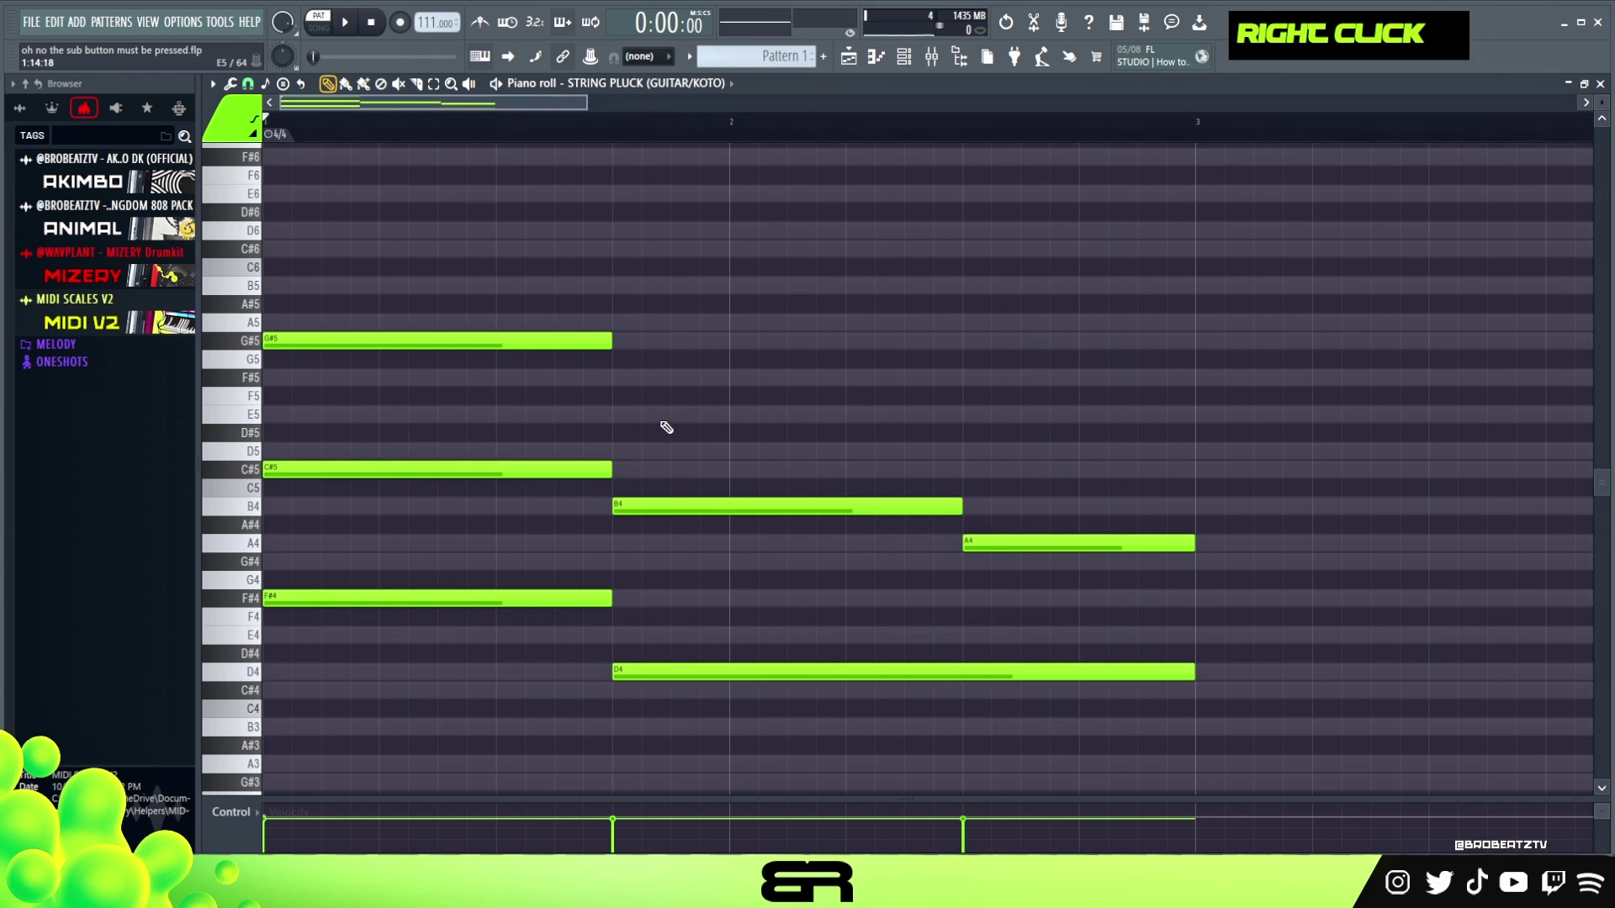
left_click_drag(317, 469, 317, 412)
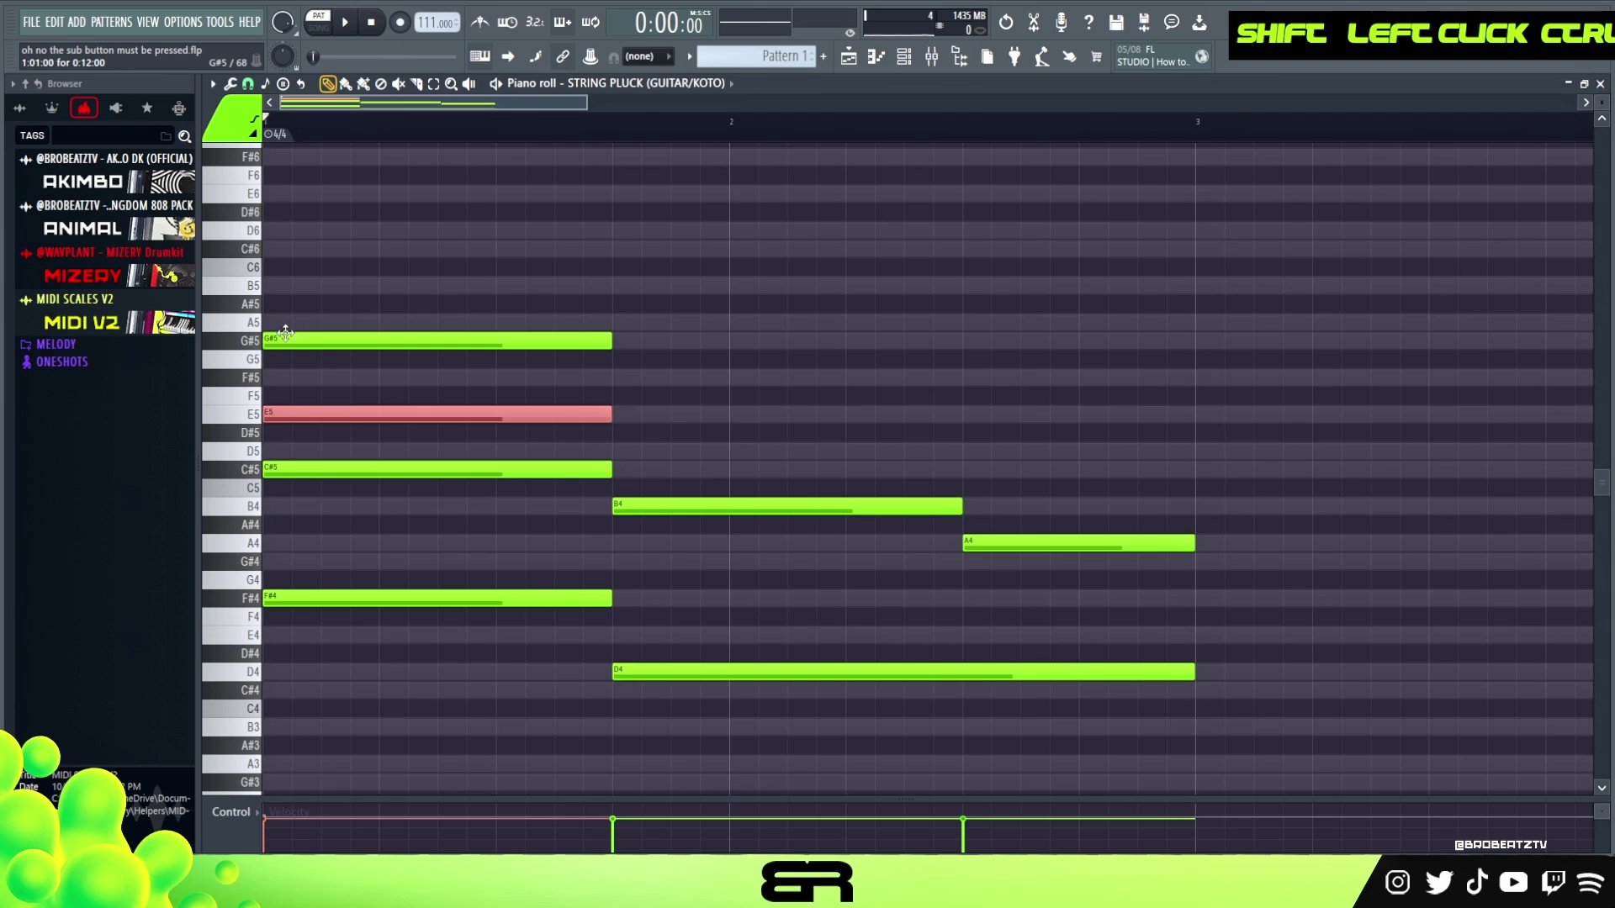
Step: Replace the long G#5 note with a short one just after the chord's start, and follow it with short rising A5, C#6 and E6 notes
left_click(328, 325)
right_click(326, 326)
left_click_drag(290, 339, 312, 344)
mouse_move(639, 346)
left_mouse_down()
mouse_move(350, 345)
mouse_move(392, 324)
left_mouse_up()
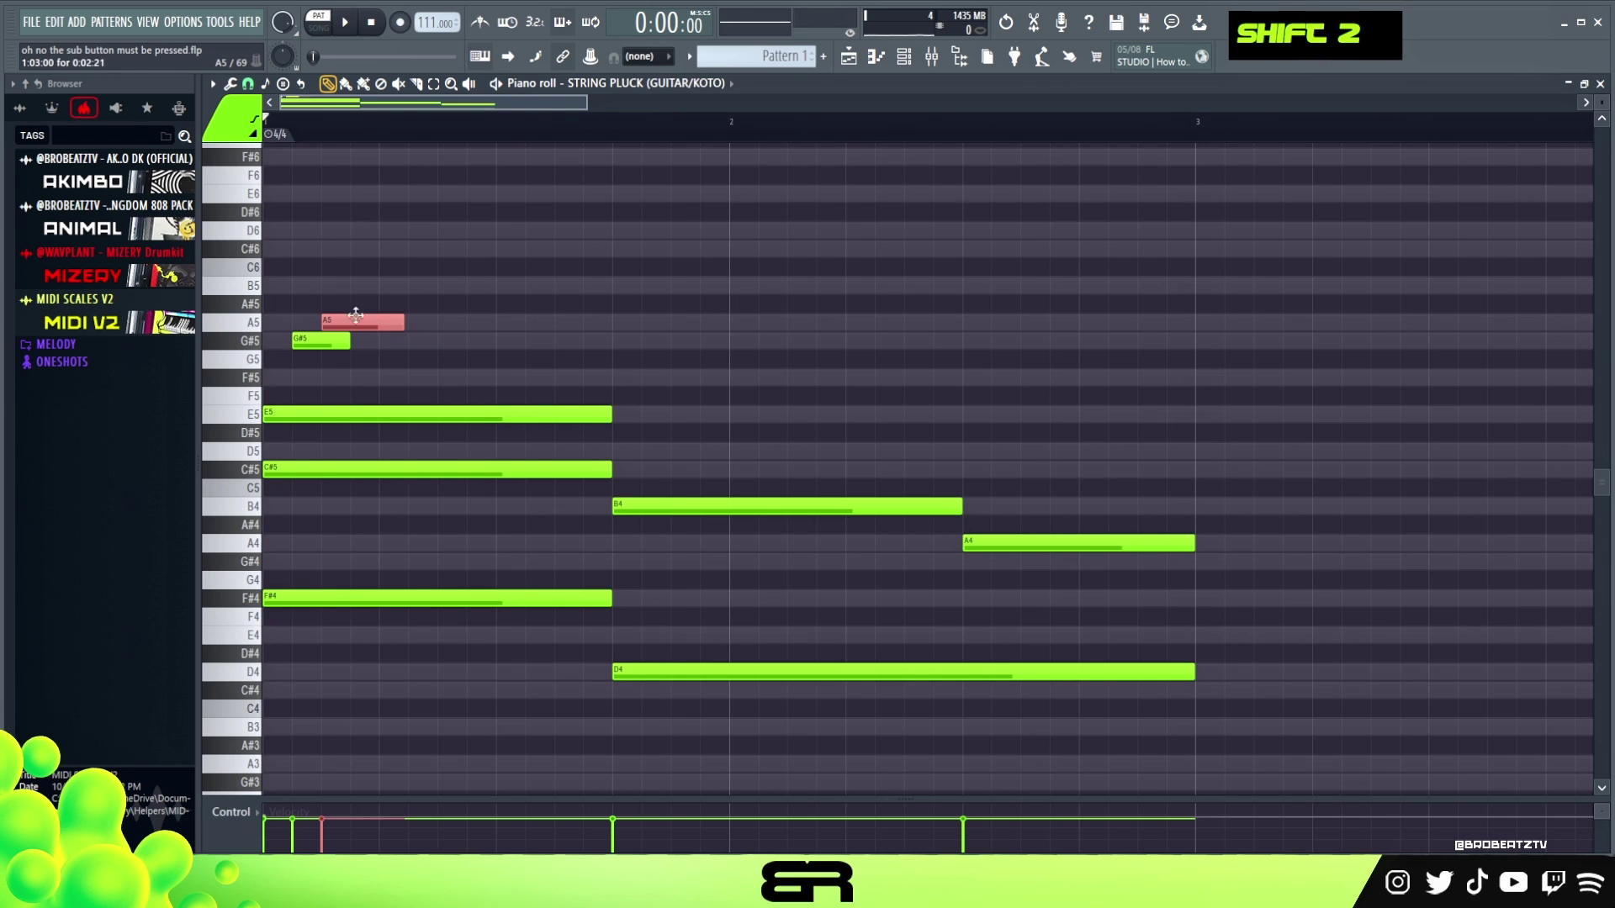
mouse_move(383, 322)
left_mouse_down()
mouse_move(381, 244)
mouse_move(429, 249)
mouse_move(429, 193)
mouse_move(473, 195)
left_mouse_up()
left_click(425, 250, "ctrl+shift")
Step: Try repeating the A5, C#6 and E6 run over the D4 note with different start positions, and remove the copies
left_click(386, 322, "ctrl+shift")
left_click_drag(386, 322, 638, 317)
right_click(719, 347)
left_click_drag(703, 254, 670, 254)
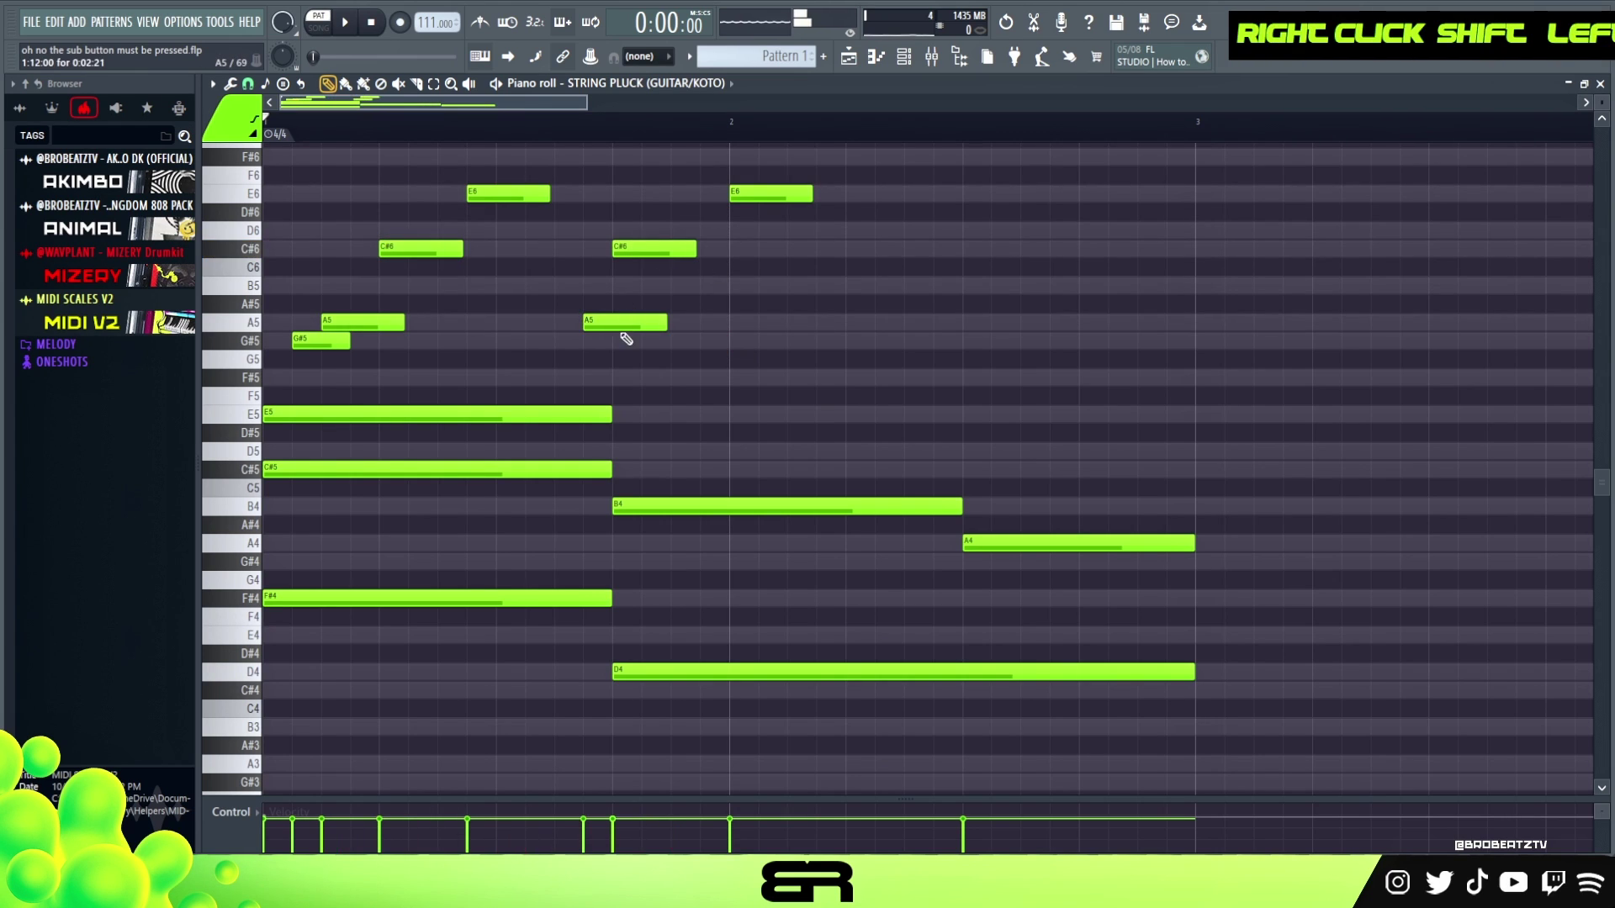
left_click_drag(619, 326, 651, 324)
left_click_drag(750, 193, 685, 319)
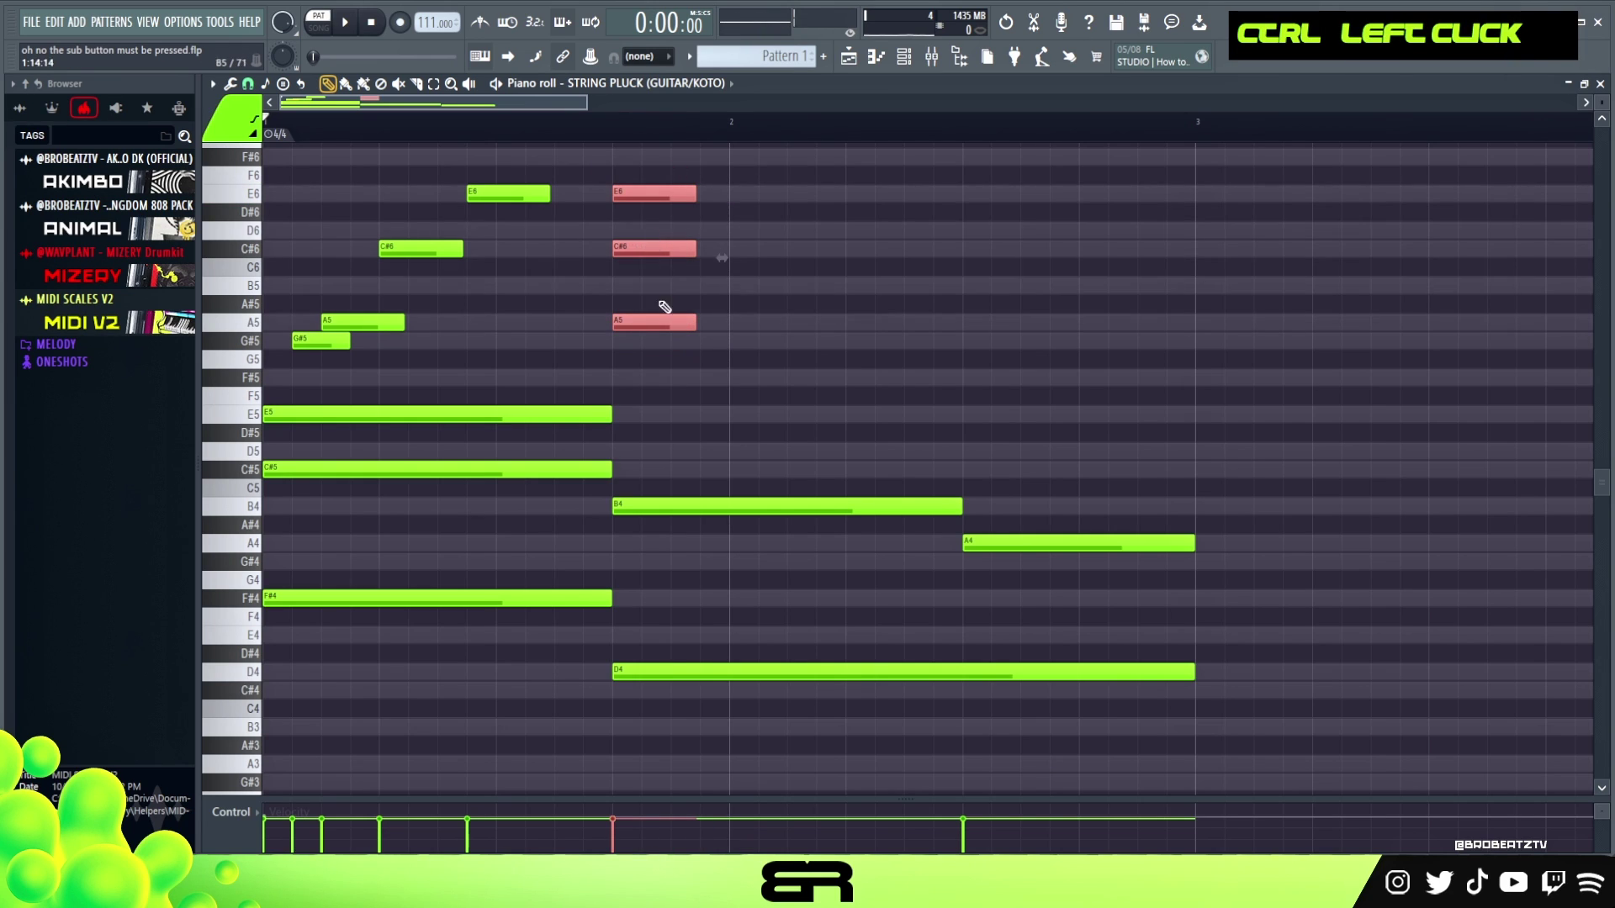
right_click(665, 301)
left_click_drag(649, 250, 705, 246)
left_click_drag(654, 195, 827, 198)
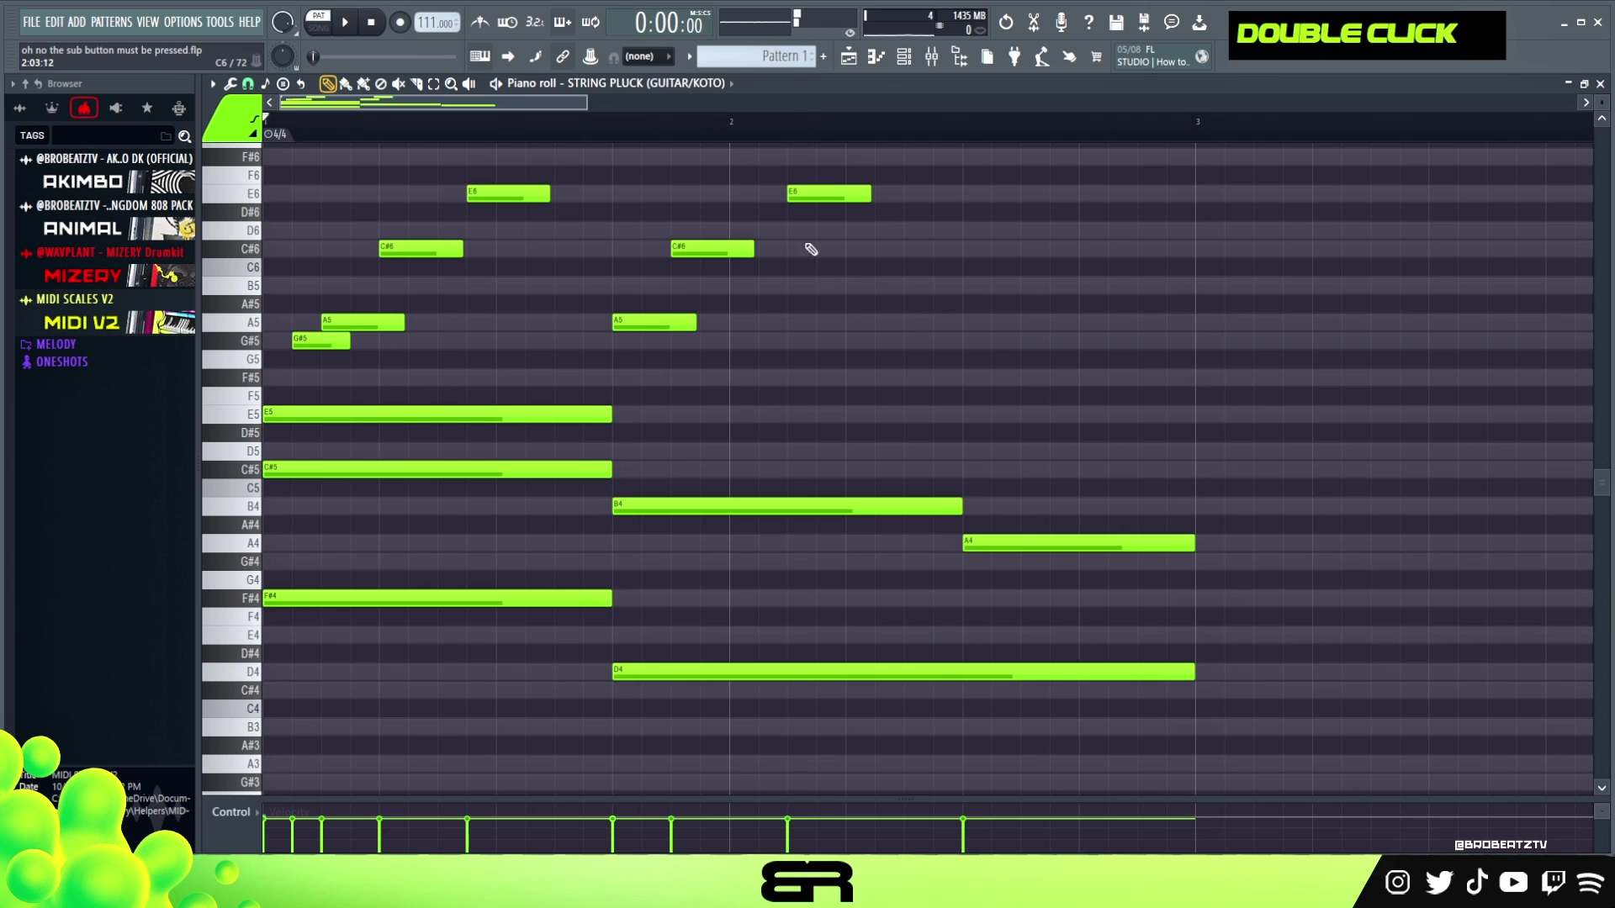
right_click(832, 194)
right_click(724, 249)
right_click(688, 323)
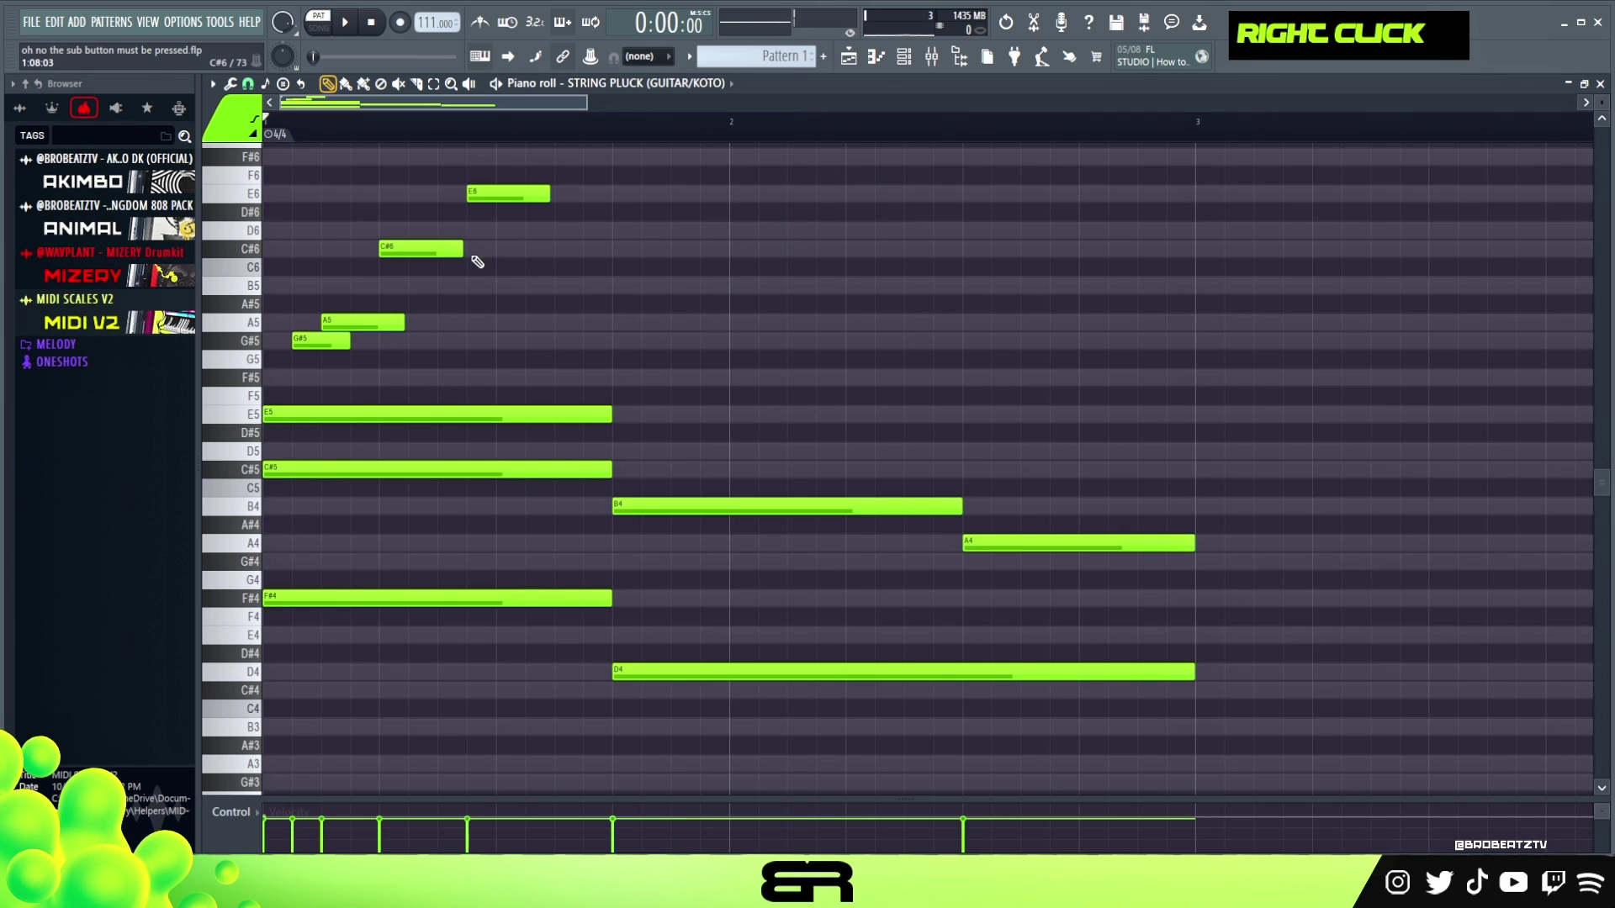
Step: Repeat the short A5 and G#5 notes in descending order around the change from F#4 to D4, and play the pattern
mouse_move(432, 321)
left_mouse_down()
mouse_move(309, 348)
mouse_move(631, 352)
mouse_move(649, 325)
mouse_move(594, 325)
left_mouse_up()
left_click(670, 376, "ctrl")
key("space")
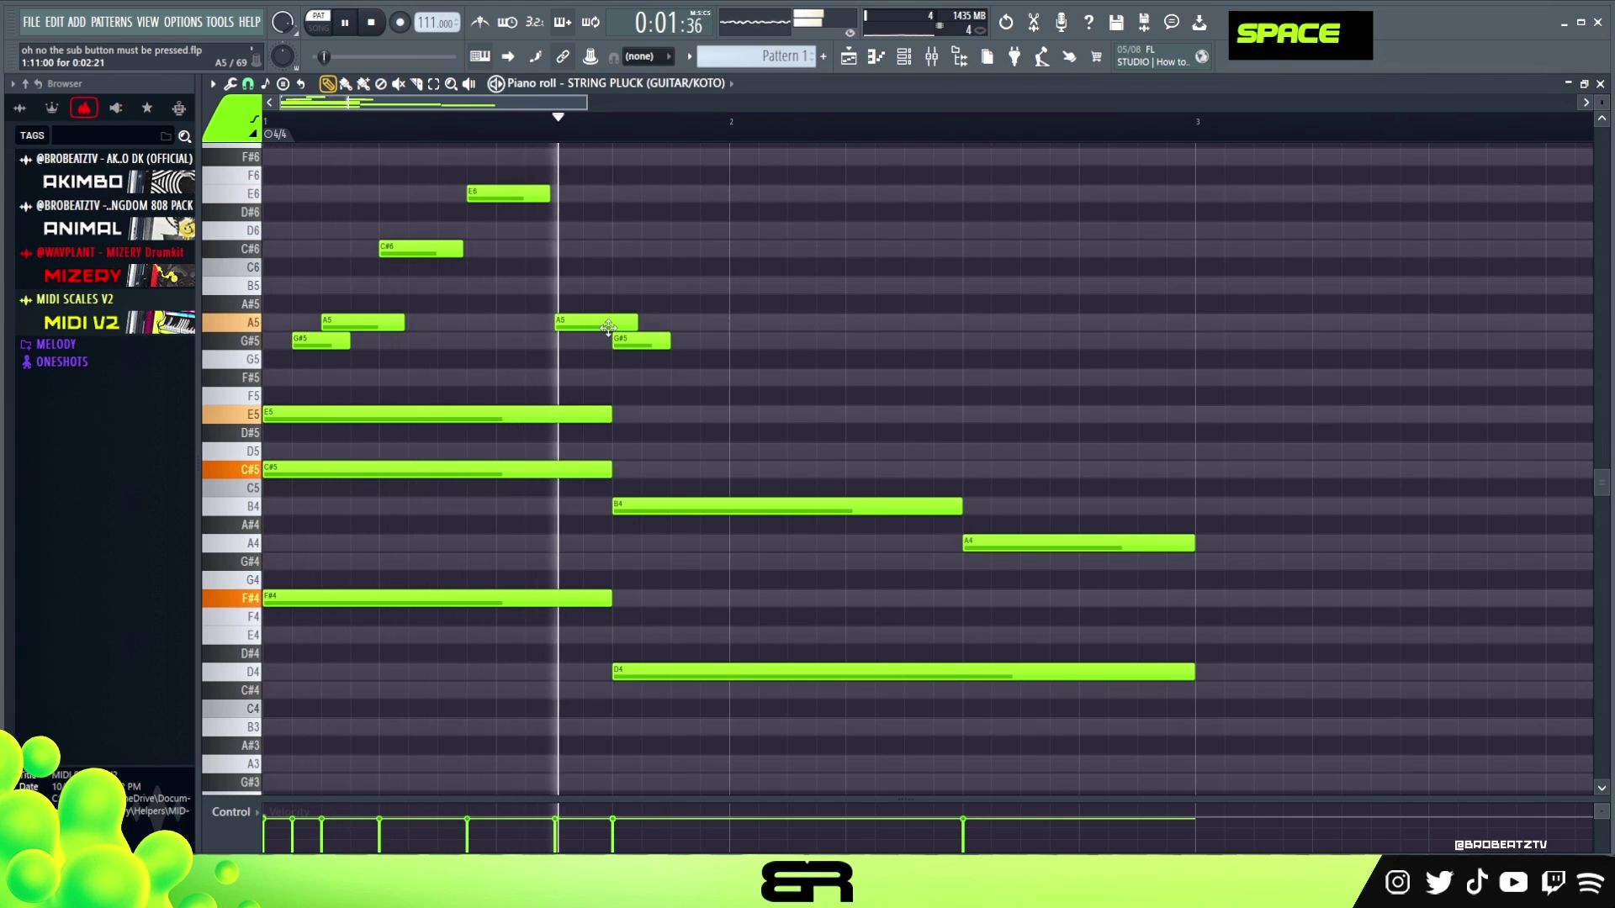
key("space")
key("space")
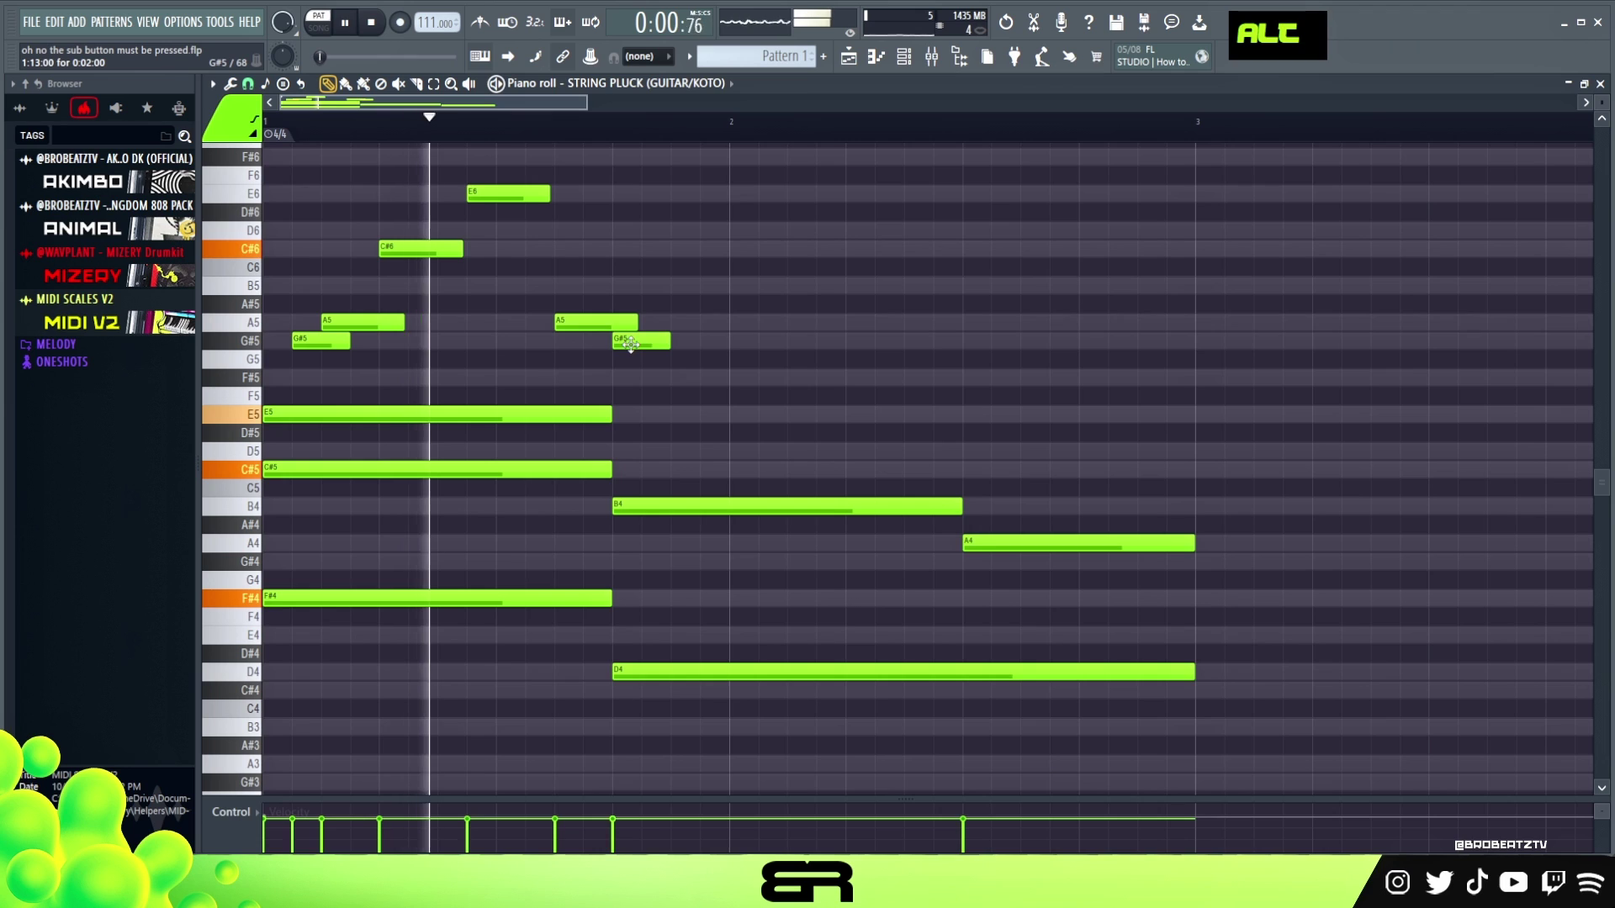
Step: Shift the second short G#5 note slightly later off the grid, add a very short E5 right after the held E5, and play the pattern
left_click_drag(636, 342, 646, 342)
left_click(618, 414, "alt")
key("space")
key("space")
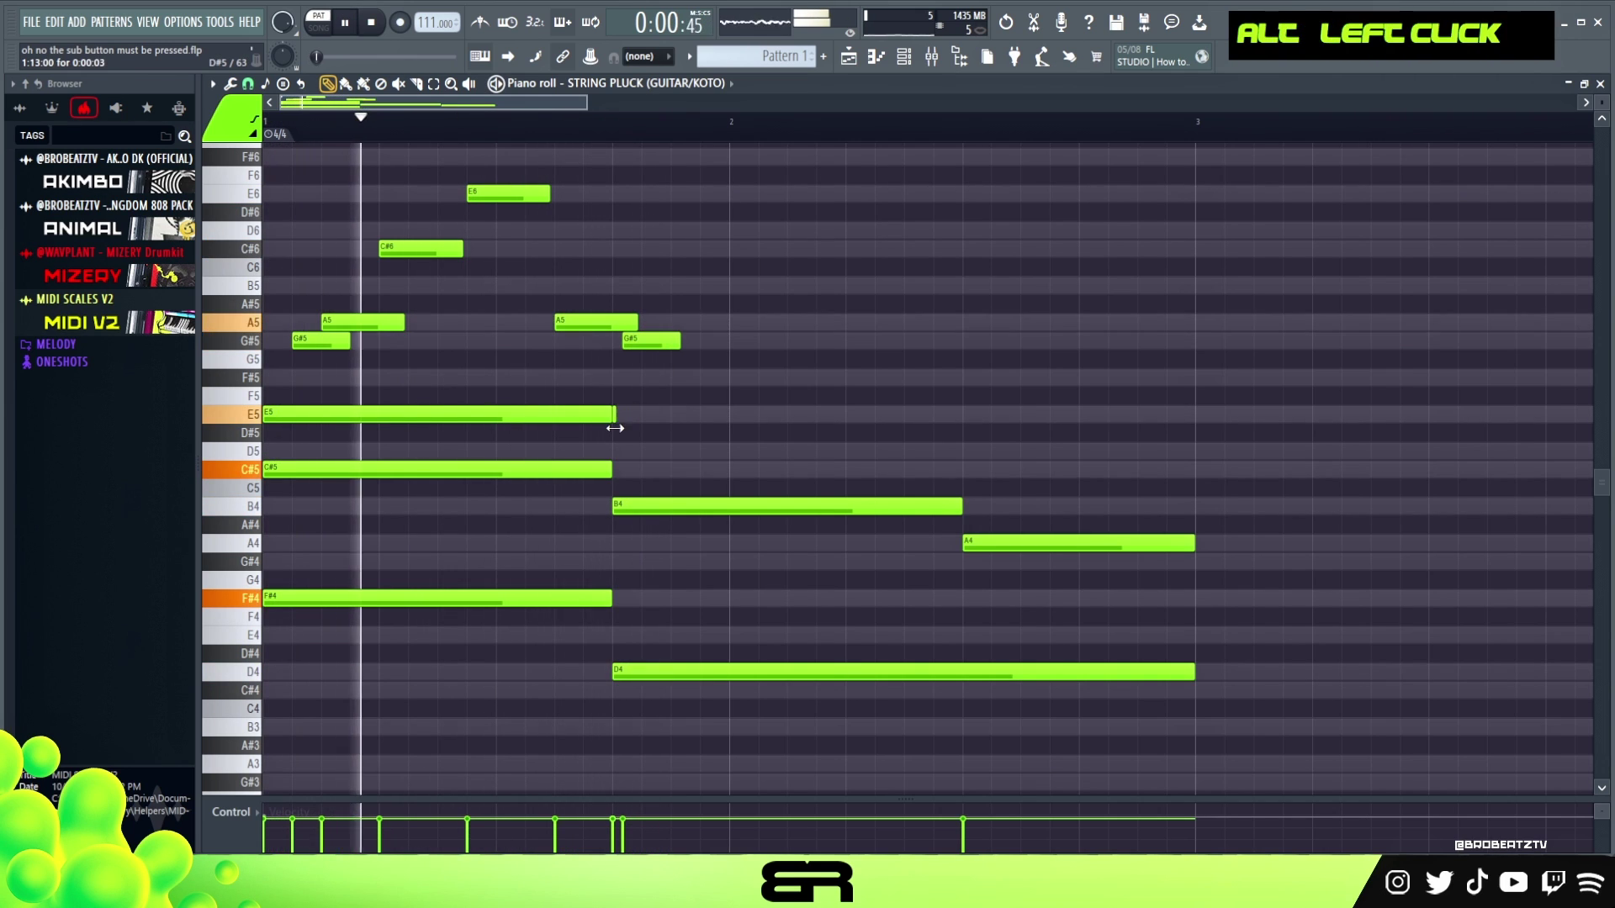
key("space")
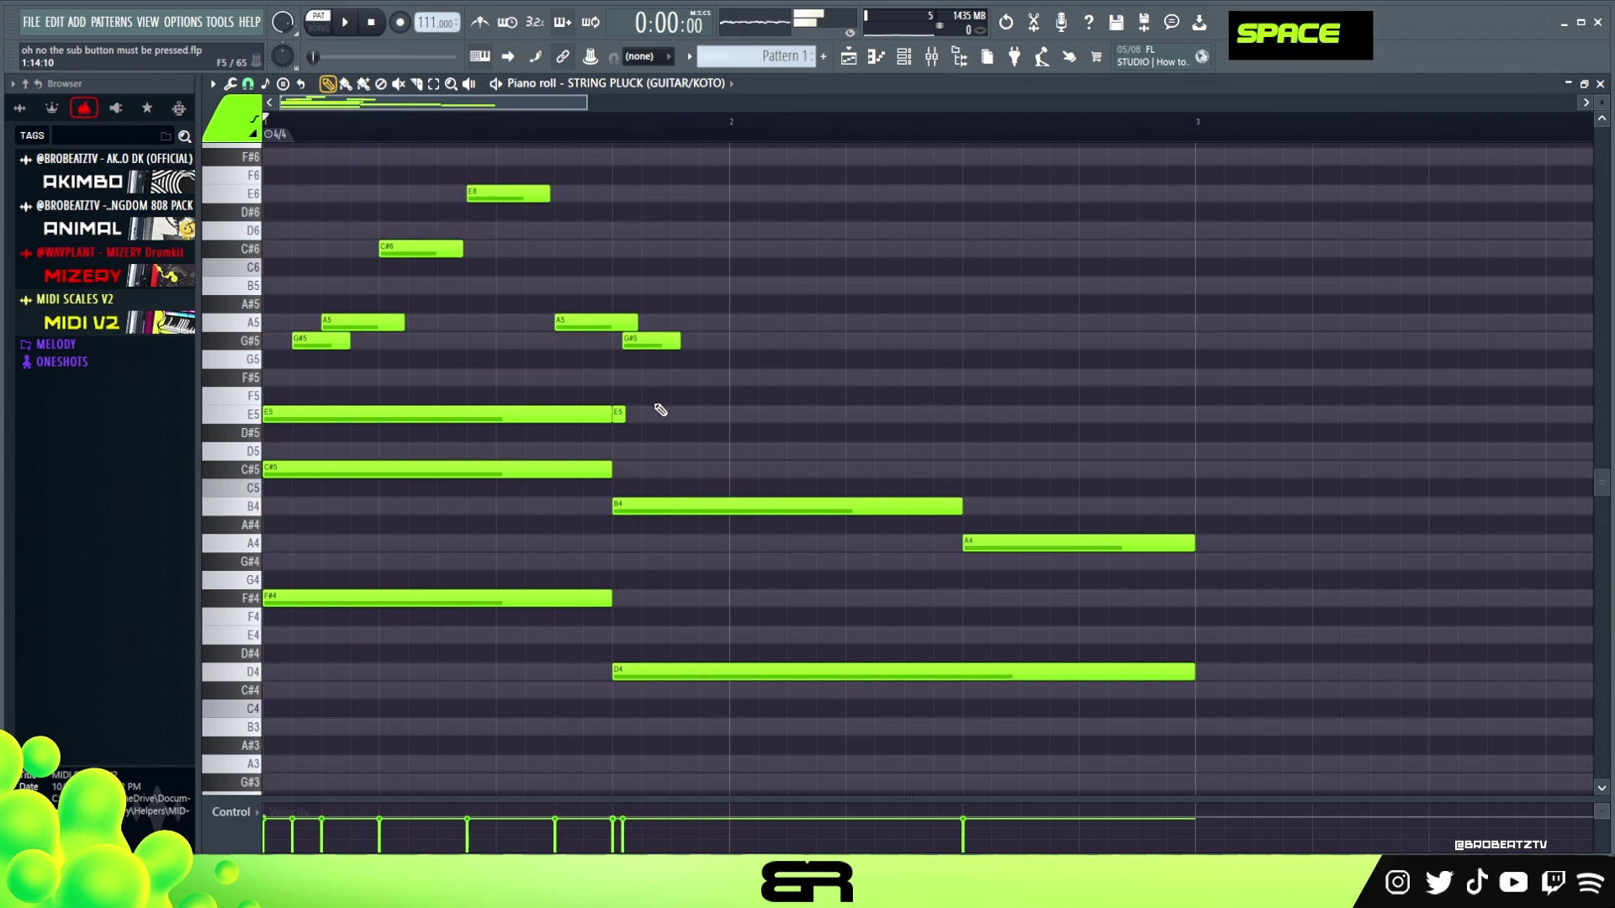
Step: Add a C#5 note just above B4, extend it almost to the start of A4, and play the pattern
key("space")
left_click(671, 468)
left_click_drag(683, 469, 952, 476)
key("space")
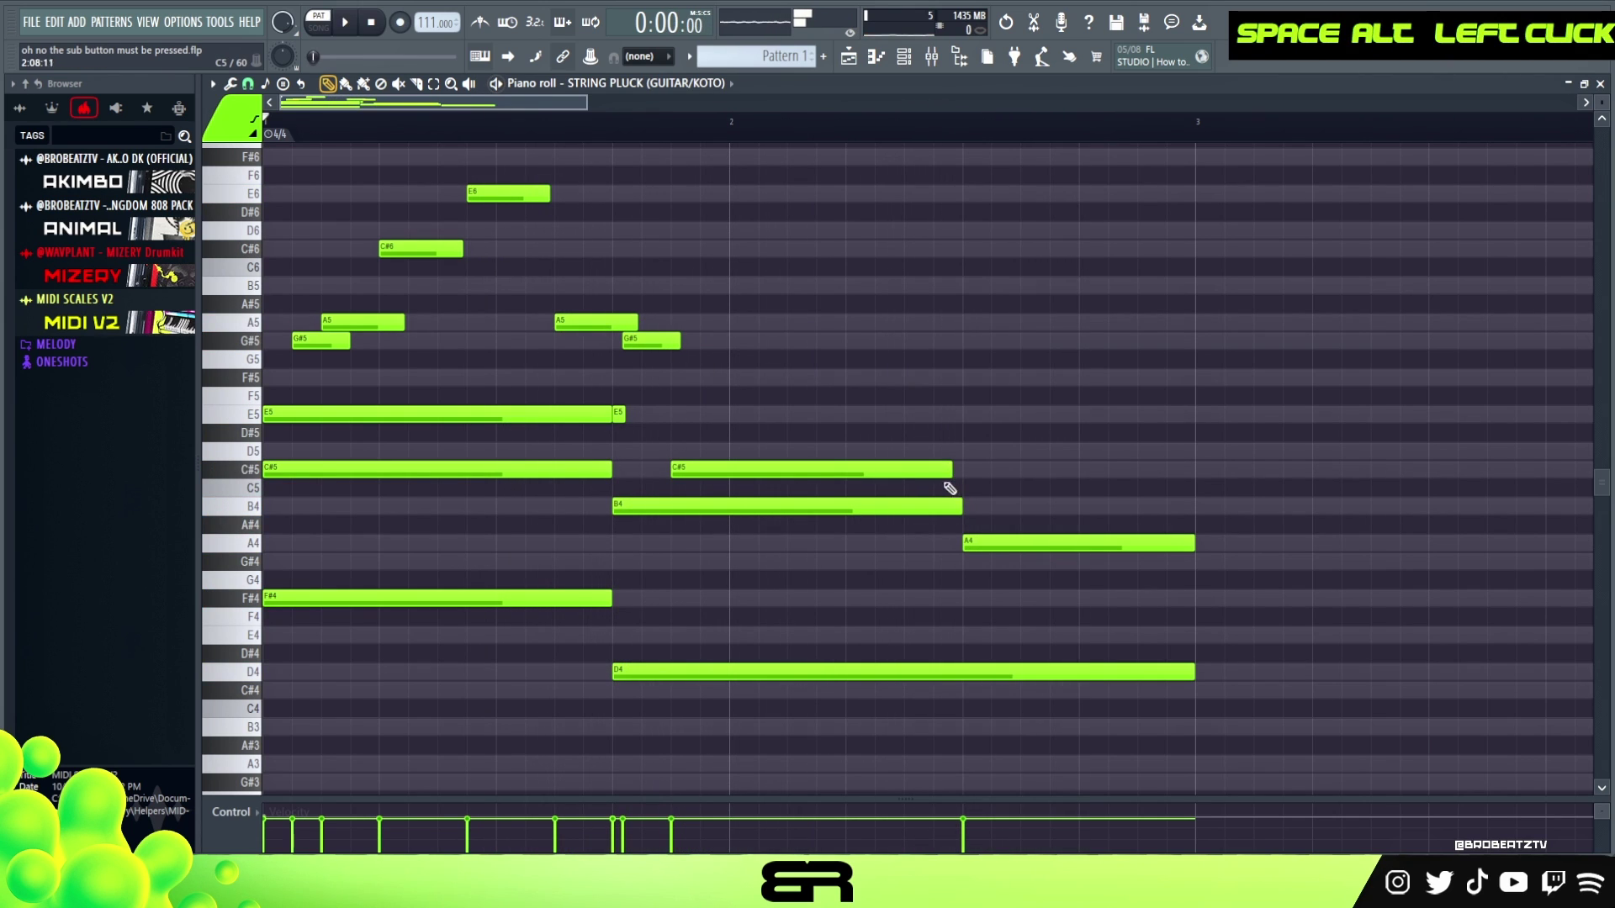
key("space")
Step: Copy the short E5 note over the start of A4, extend it to bar 3, and play the pattern
left_click(620, 414, "ctrl")
left_click_drag(620, 415, 1191, 438)
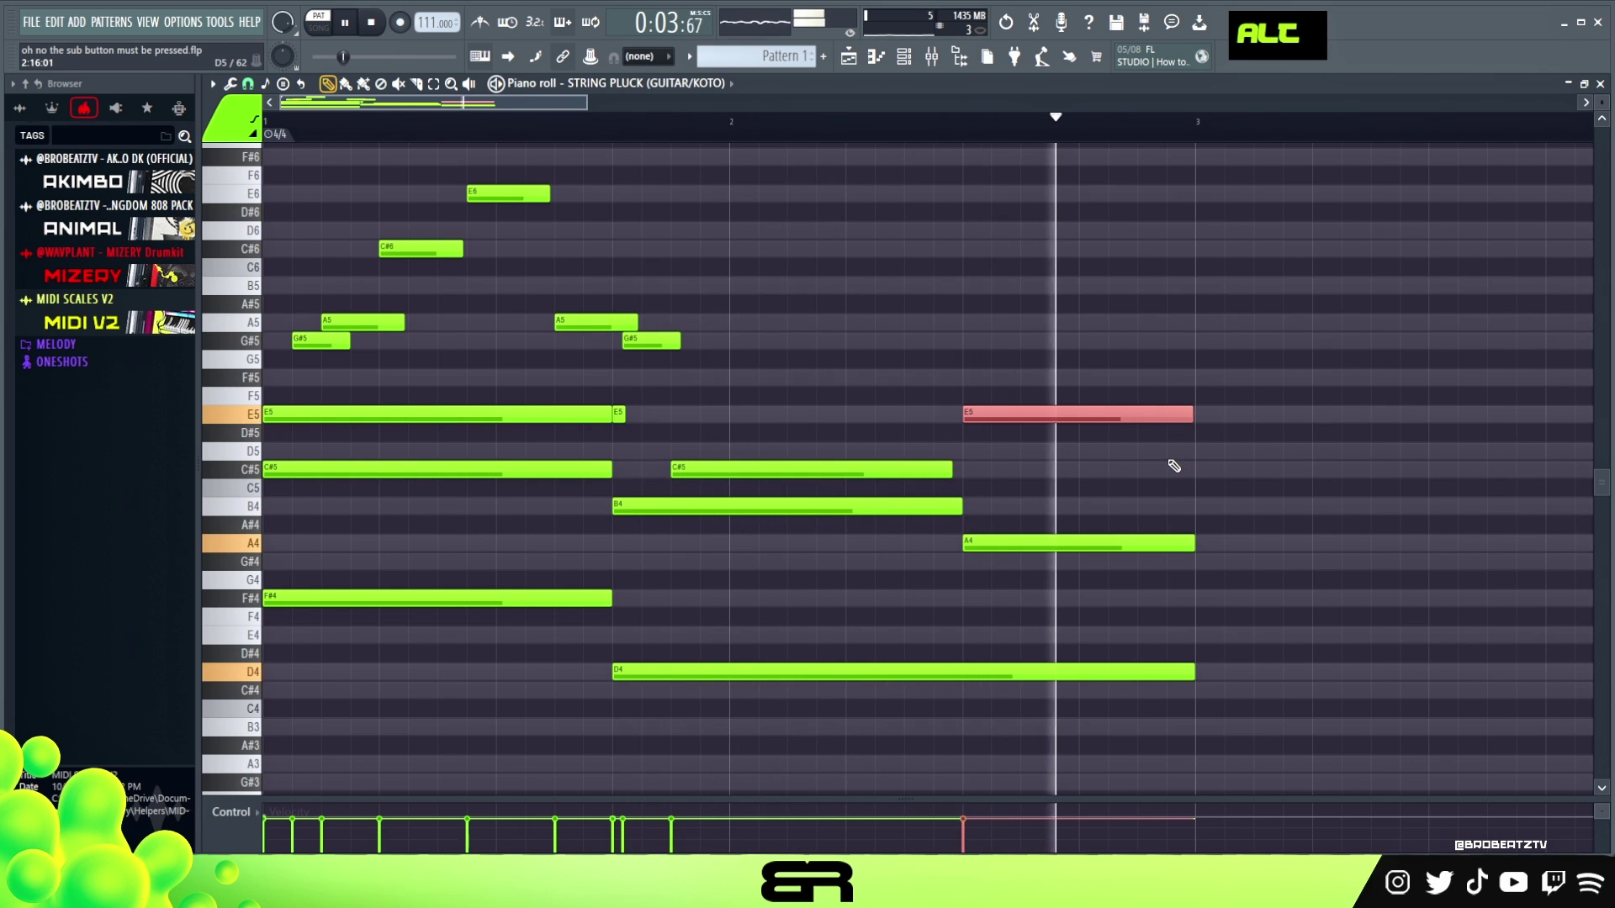
key("space")
key("space")
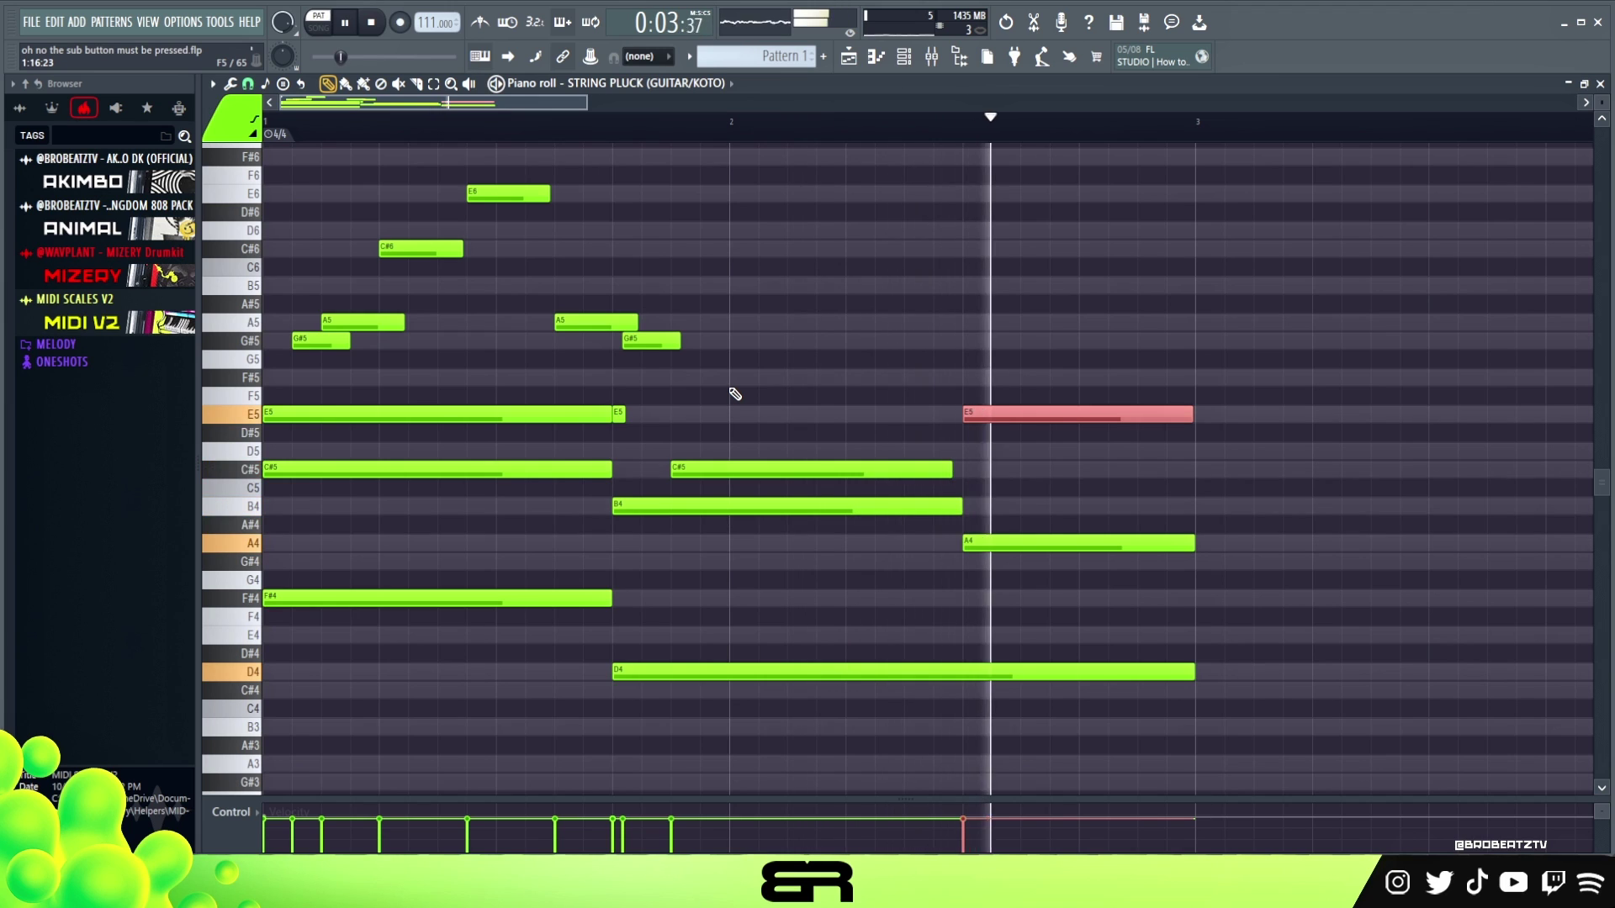
key("space")
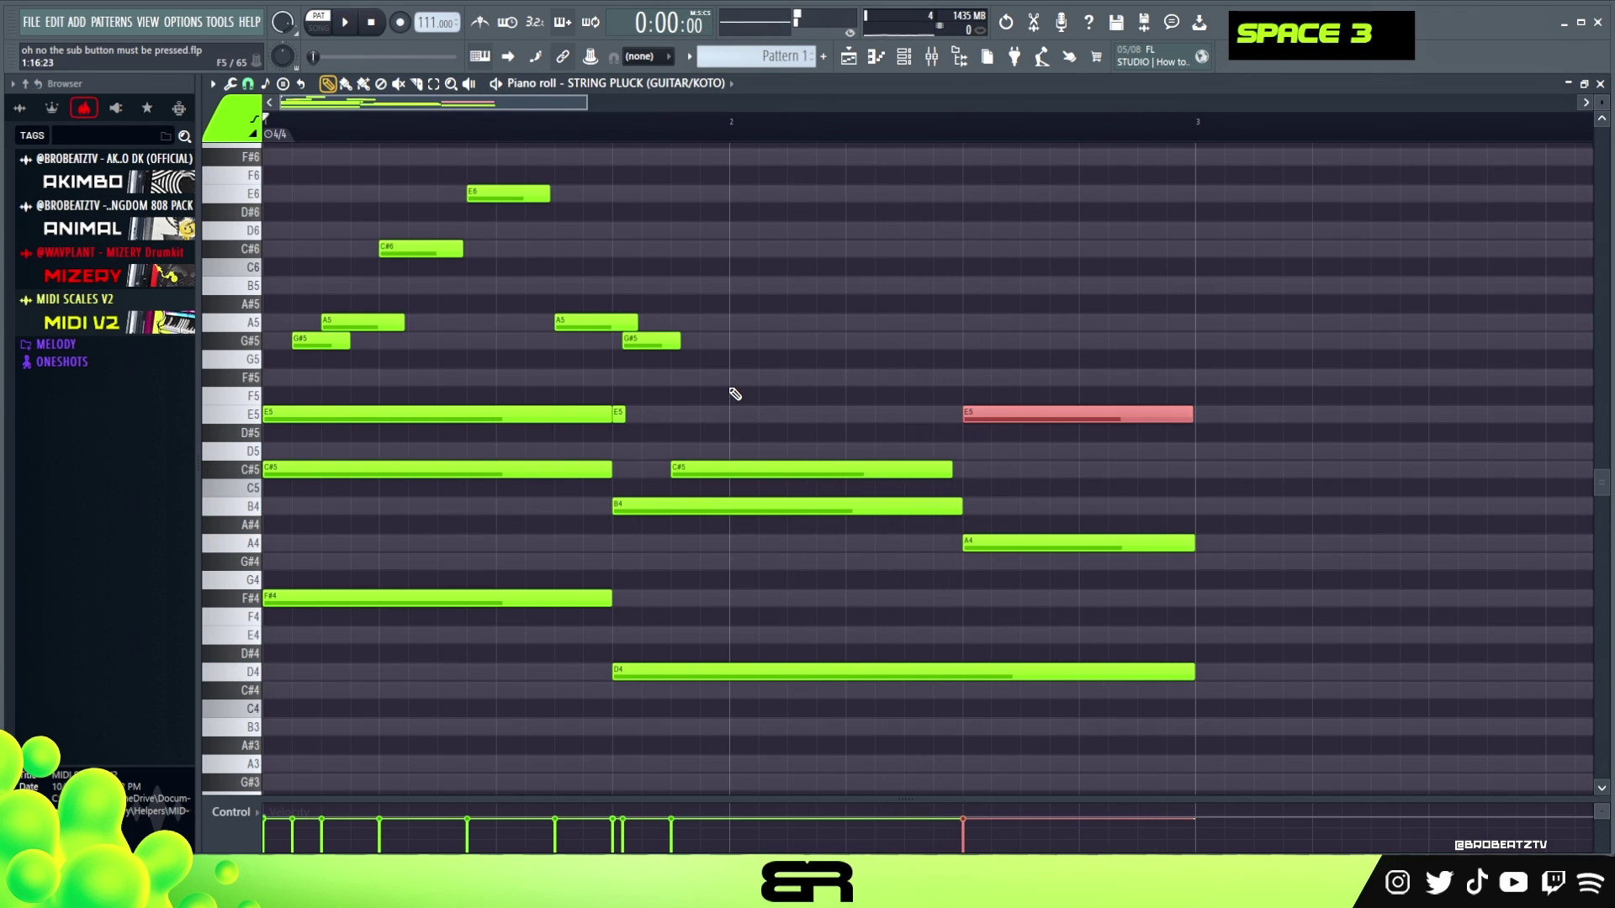
scroll(684, 400, "up", 4)
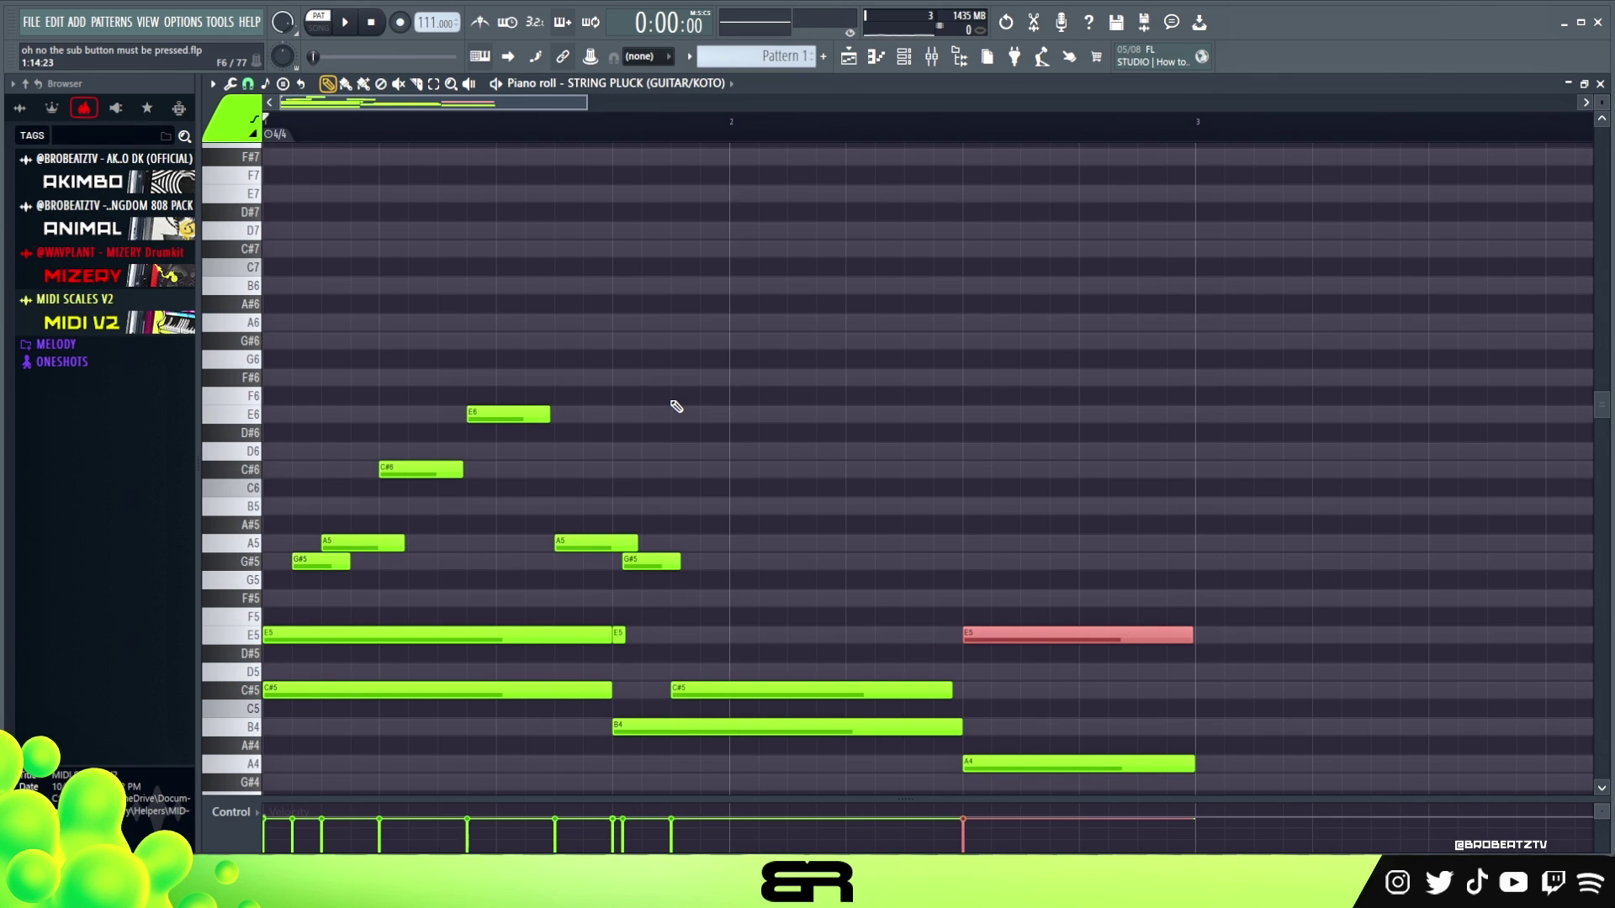
scroll(676, 406, "down", 3)
right_click(758, 364)
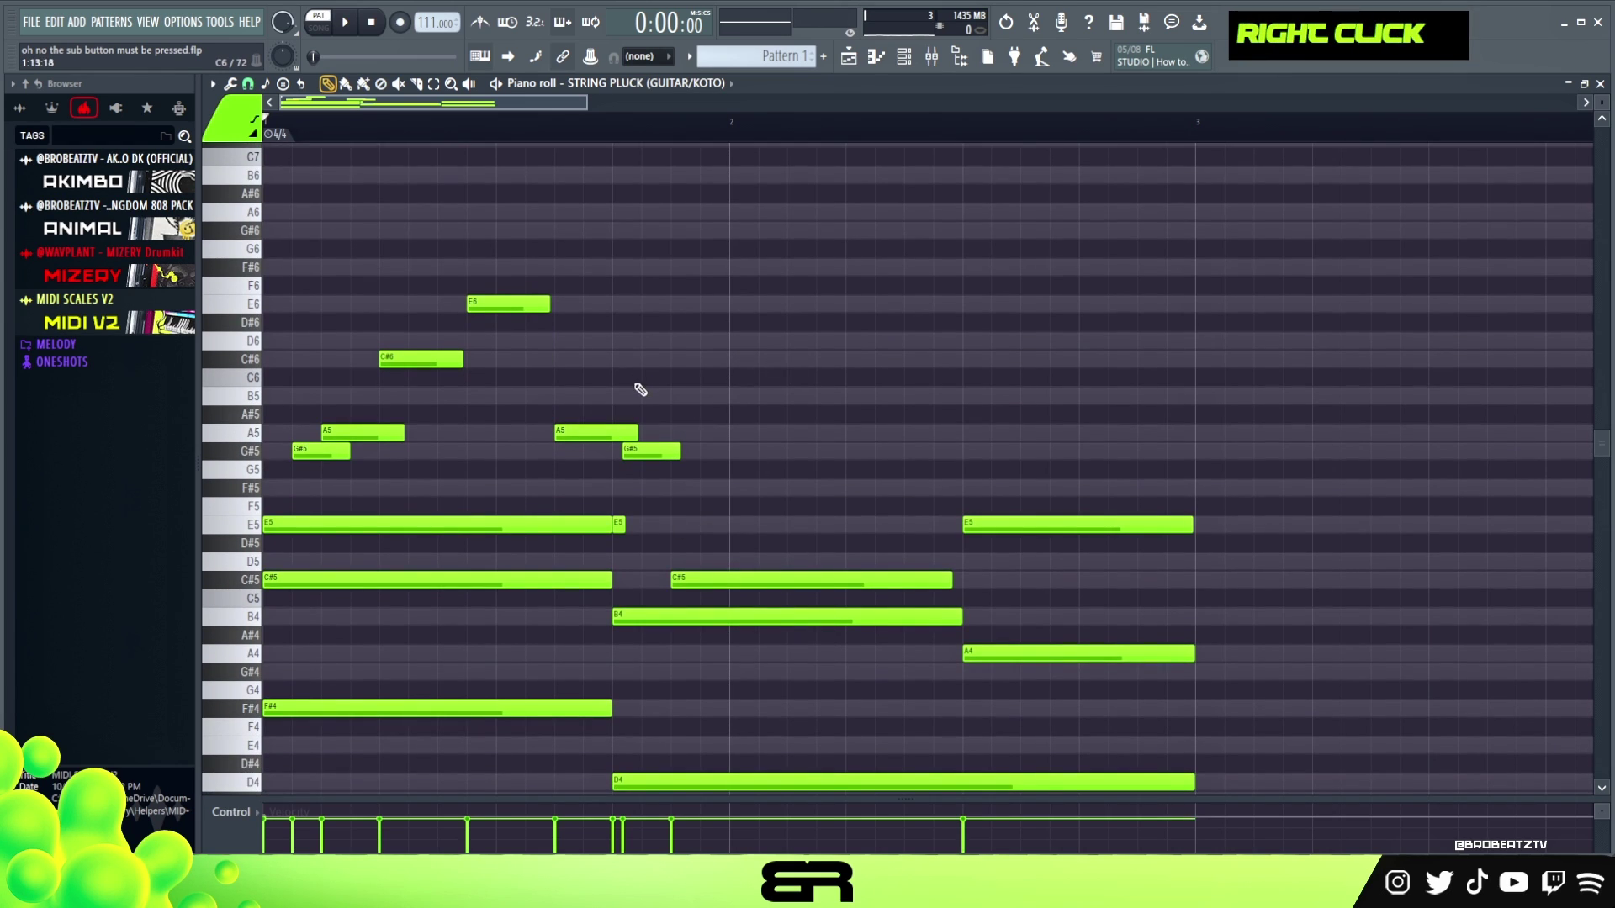
Step: Duplicate the opening chord's C#5 note and raise the copy two octaves to C#7
left_click(329, 580, "ctrl")
left_click(338, 579, "shift")
left_click_drag(299, 554, 404, 733)
right_click(392, 673, "ctrl")
left_click(336, 583, "ctrl")
left_click(333, 582, "shift")
key("ctrl+Up")
key("ctrl+Up")
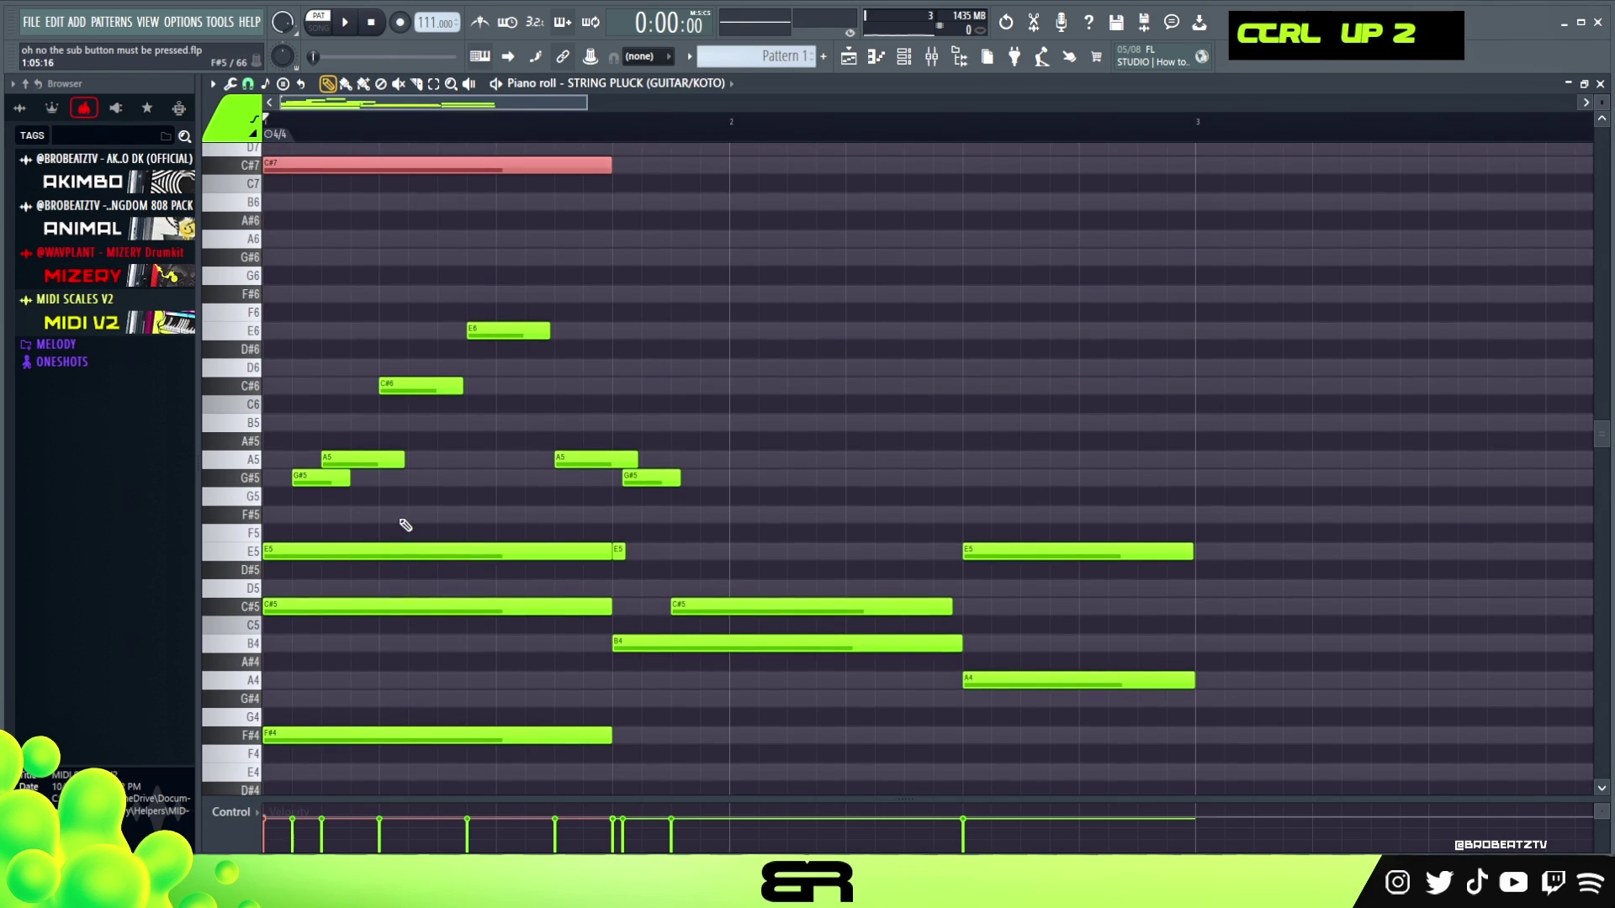
scroll(420, 520, "up", 3)
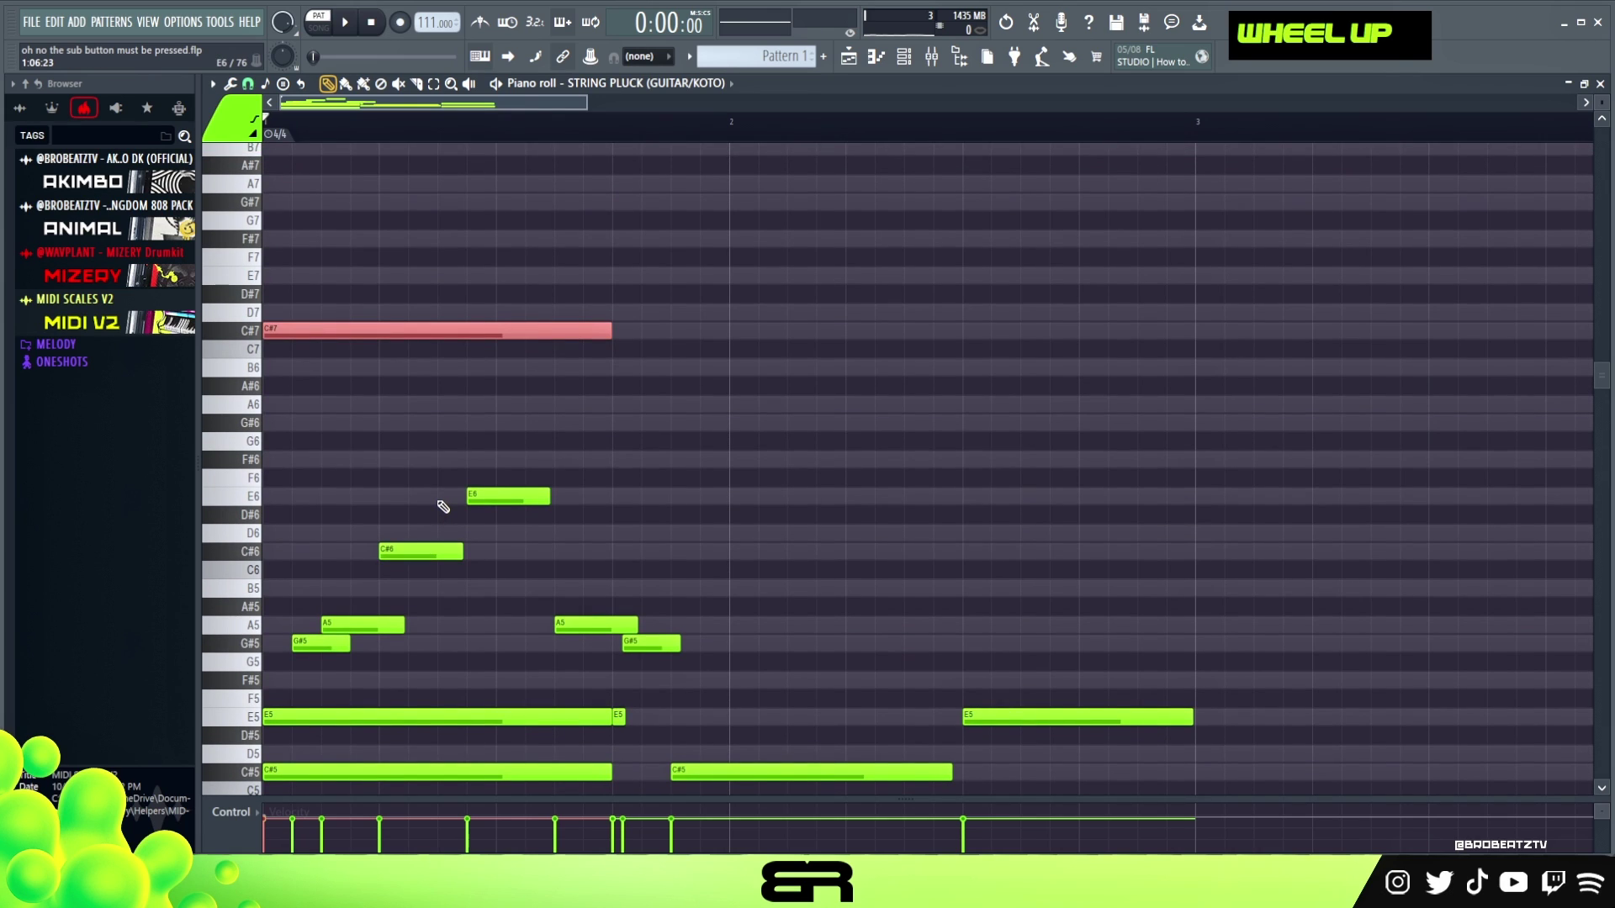
Step: Add a short A6 just before bar 2, a sustained G#6 from bar 2, and a second G#6 starting with A4
left_click(614, 368)
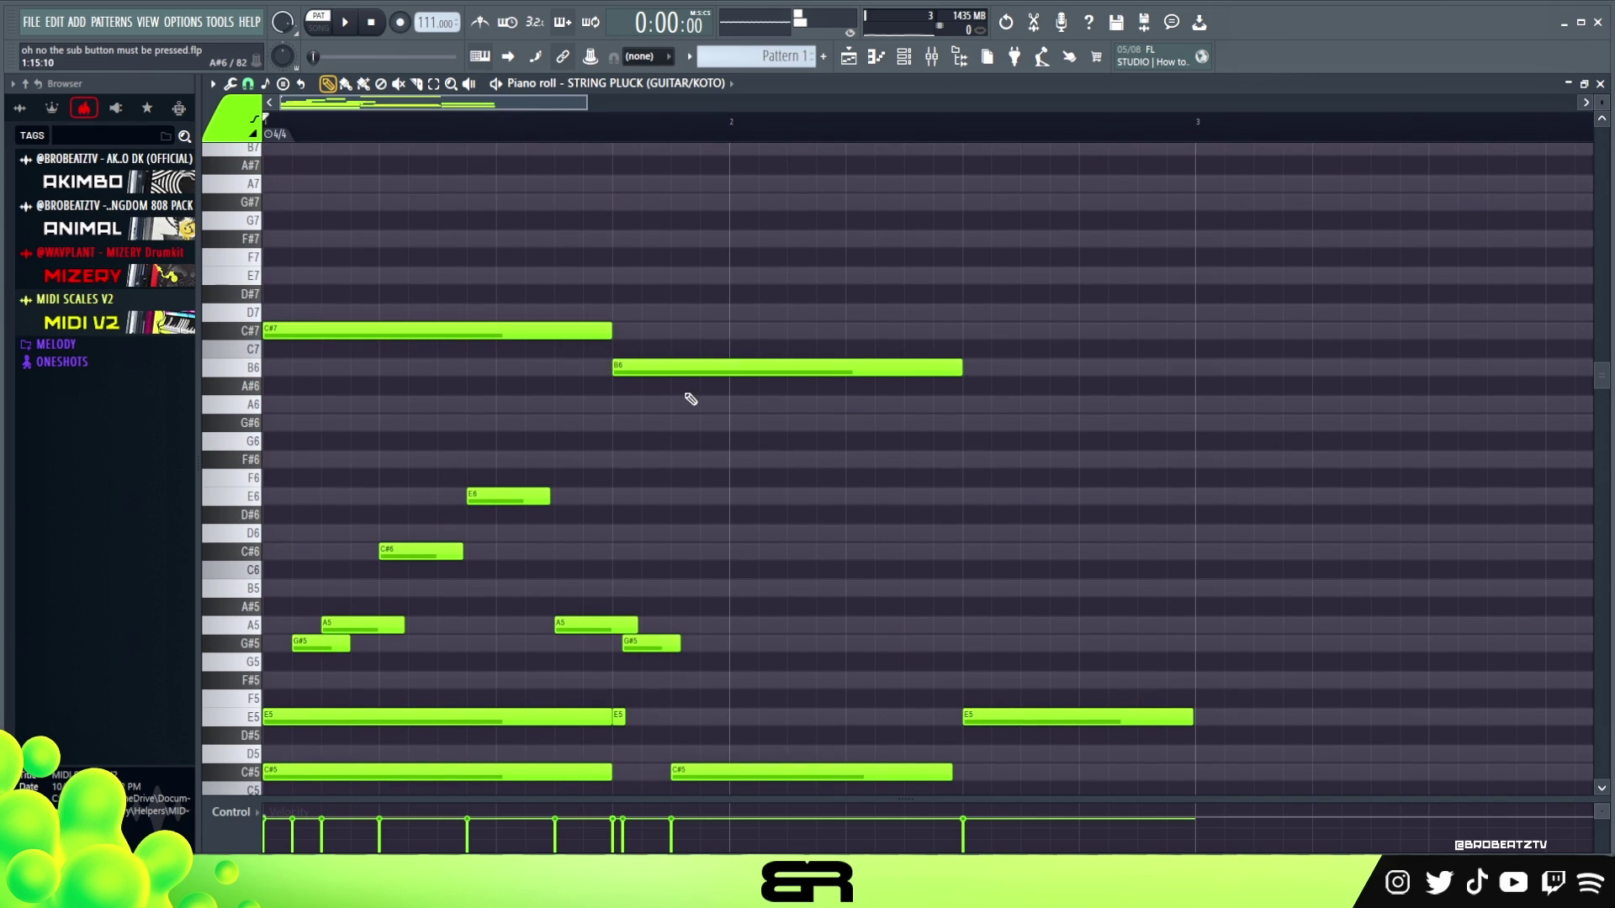
left_click(703, 403)
left_click(761, 423)
right_click(689, 367)
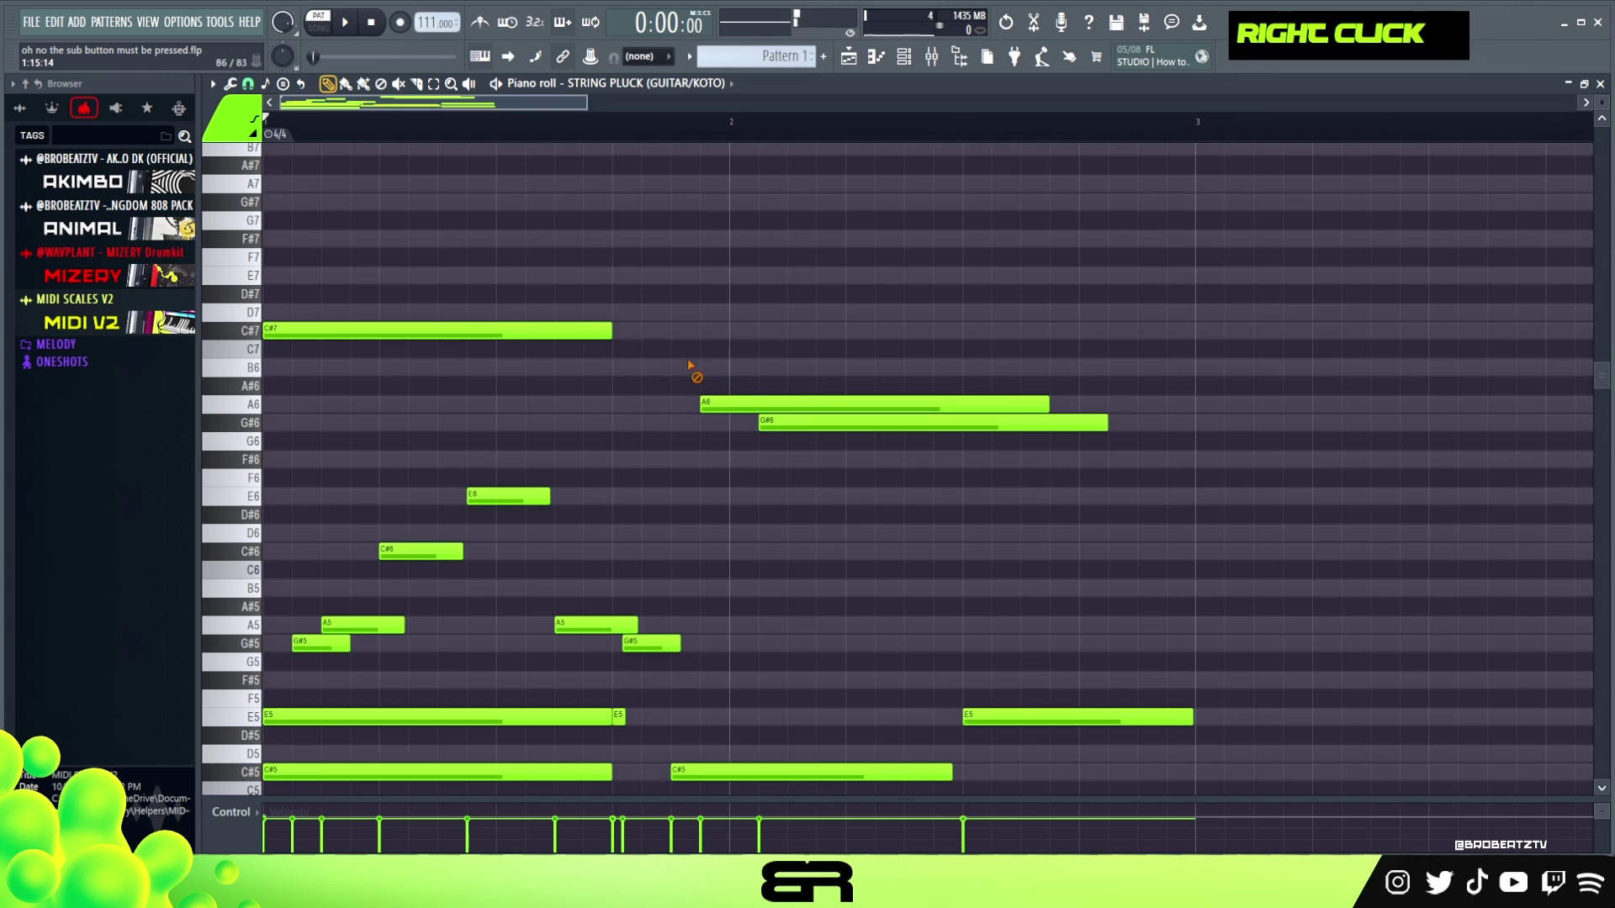
left_click_drag(1123, 438, 784, 422, "ctrl")
key("ctrl+d")
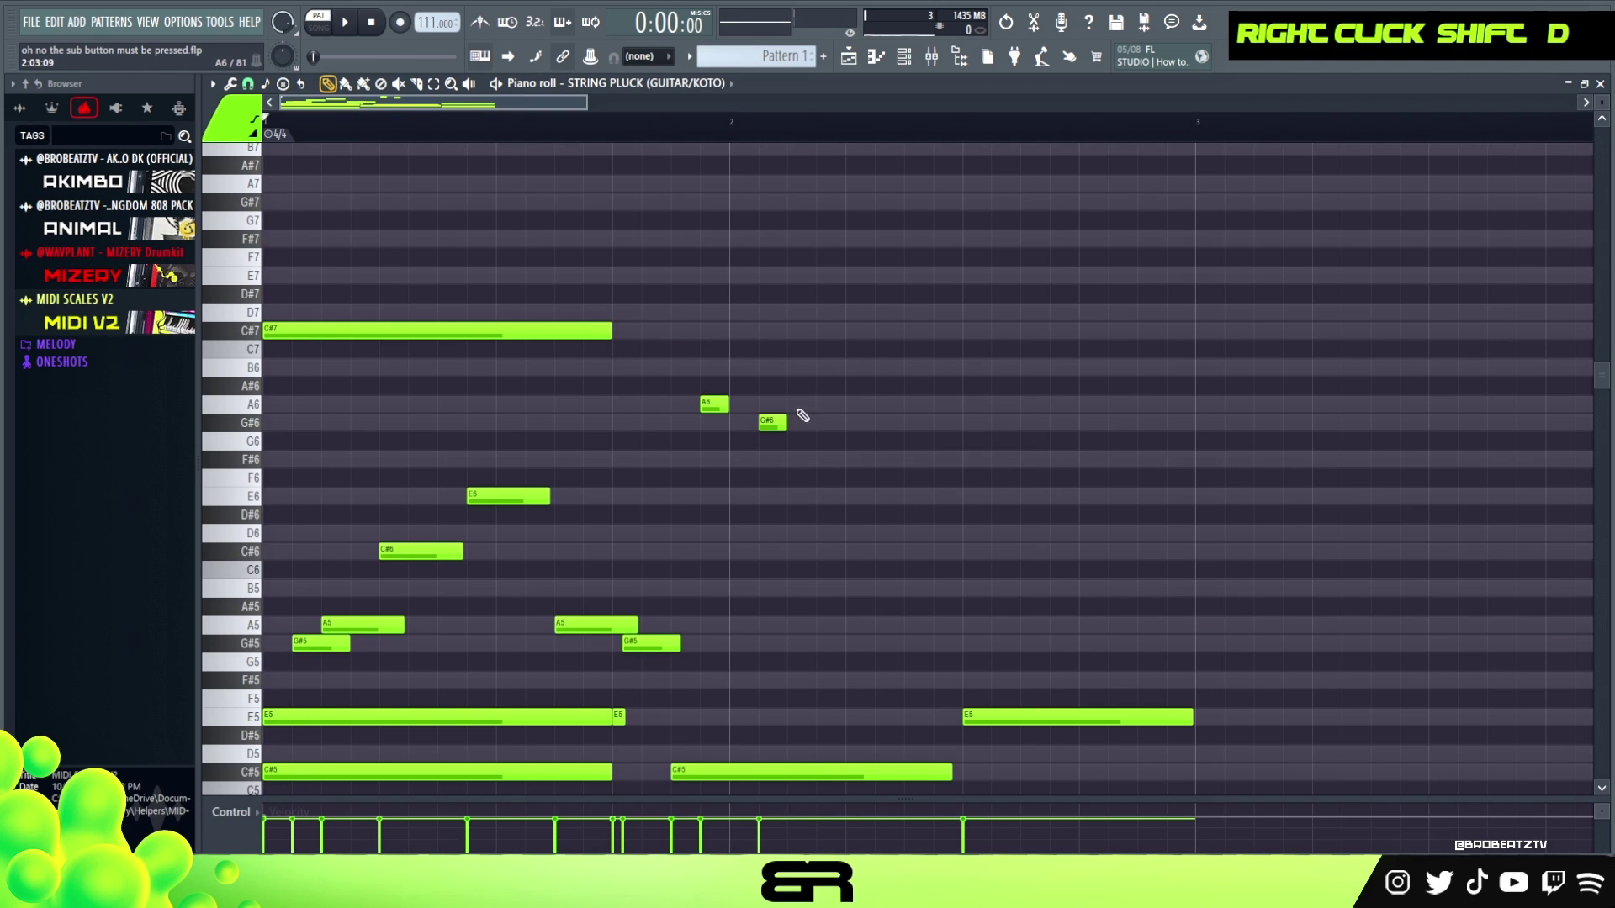
left_click_drag(756, 427, 940, 428, "alt")
left_click(960, 422)
Step: Lengthen the C#7 note almost to the short A6, and place short E6 and C#6 notes leading into bar 3
left_click_drag(607, 331, 685, 330, "alt")
left_click(707, 404, "ctrl")
left_click_drag(706, 404, 880, 464, "shift")
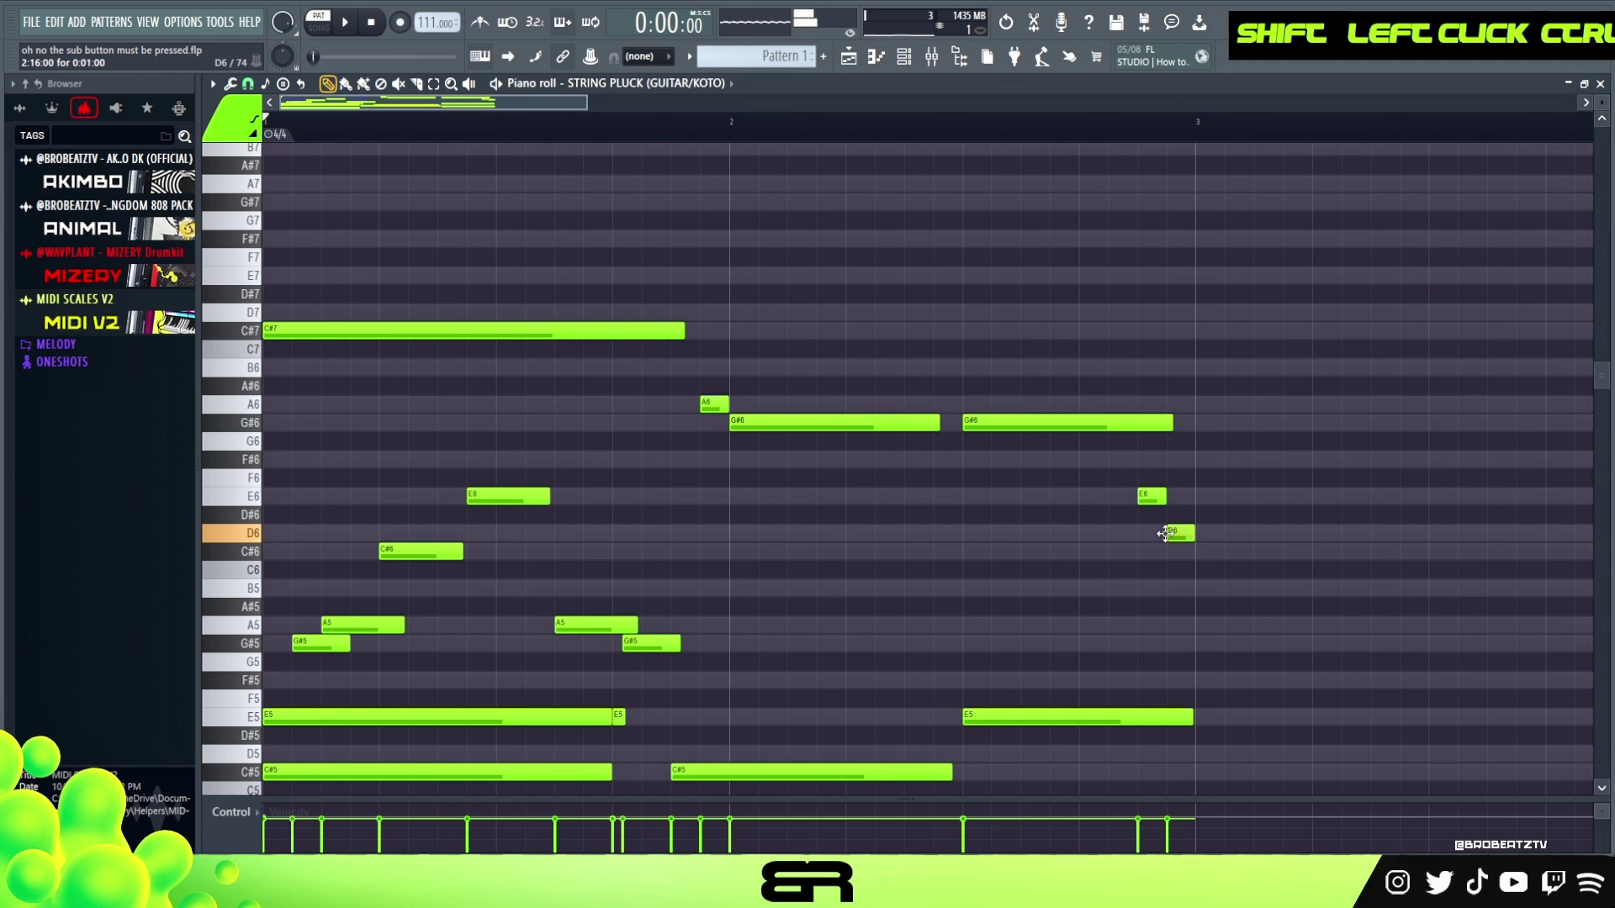
Step: Play the pattern and extend the second G#5 note to the point where A4 starts
scroll(931, 483, "down", 3)
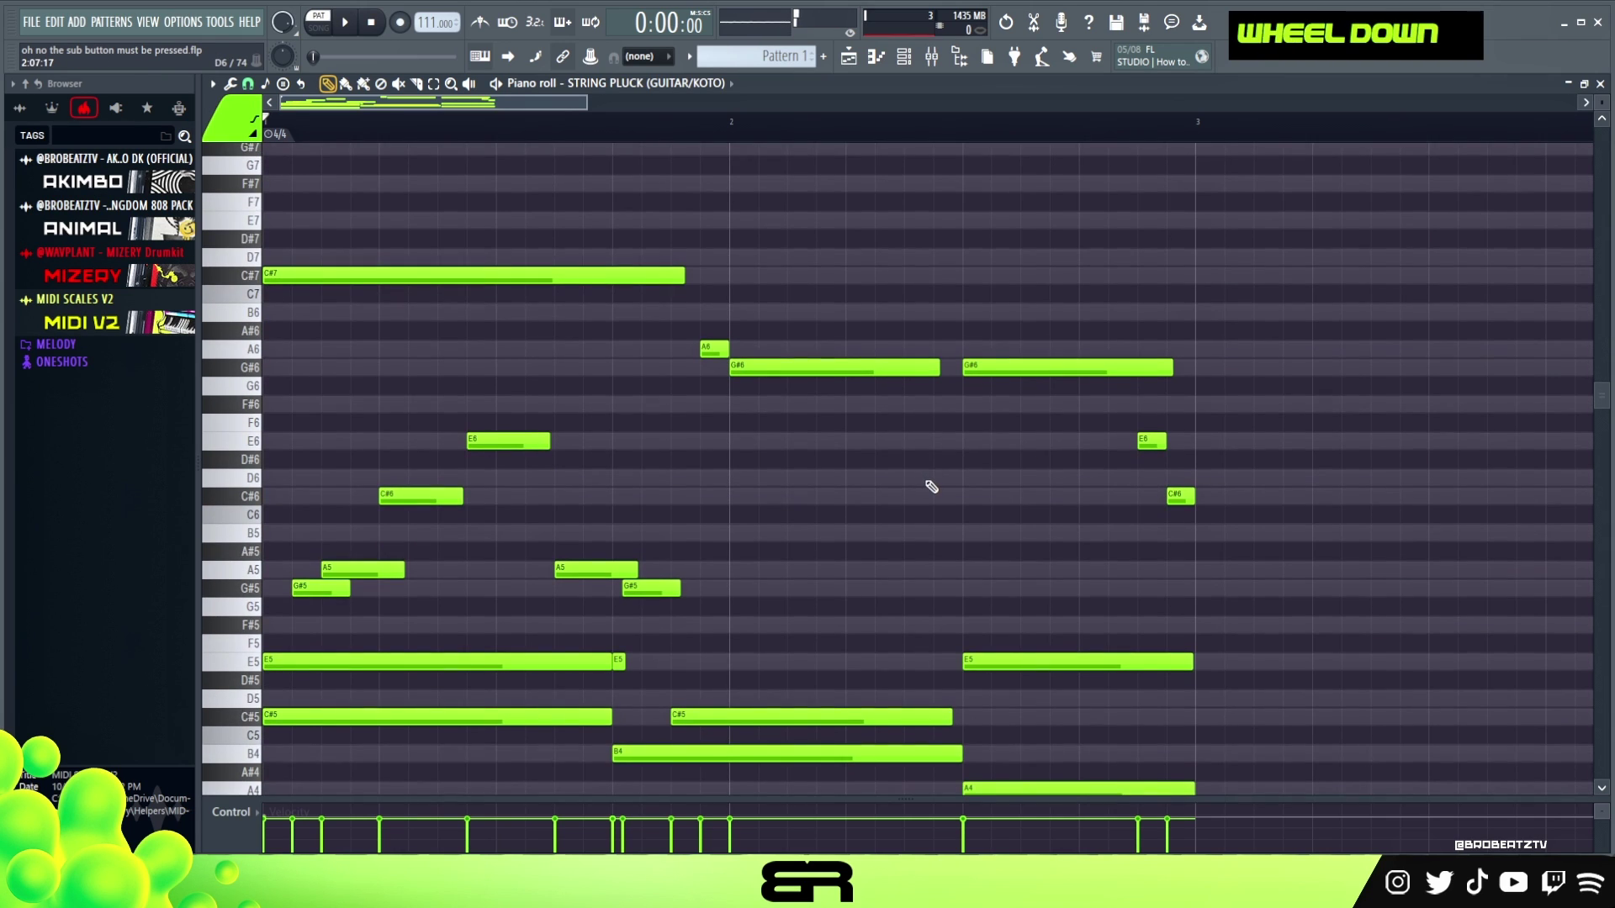
key("space")
scroll(934, 469, "down", 3)
scroll(934, 469, "down", 3)
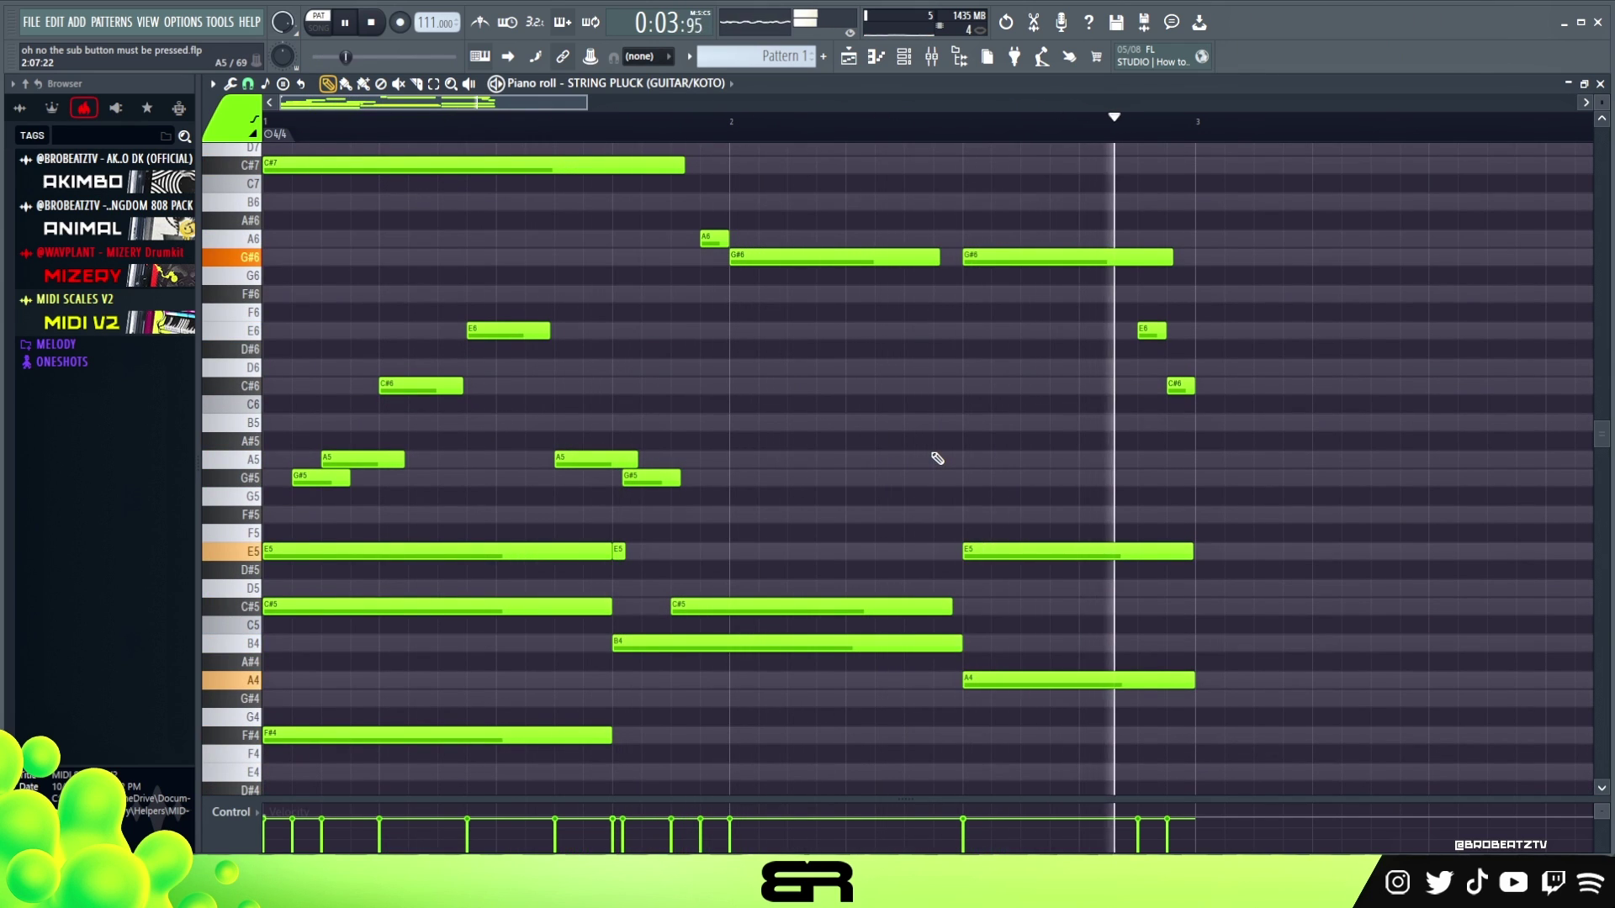
key("space")
key("space")
key("space")
key("space")
left_click_drag(673, 481, 959, 496)
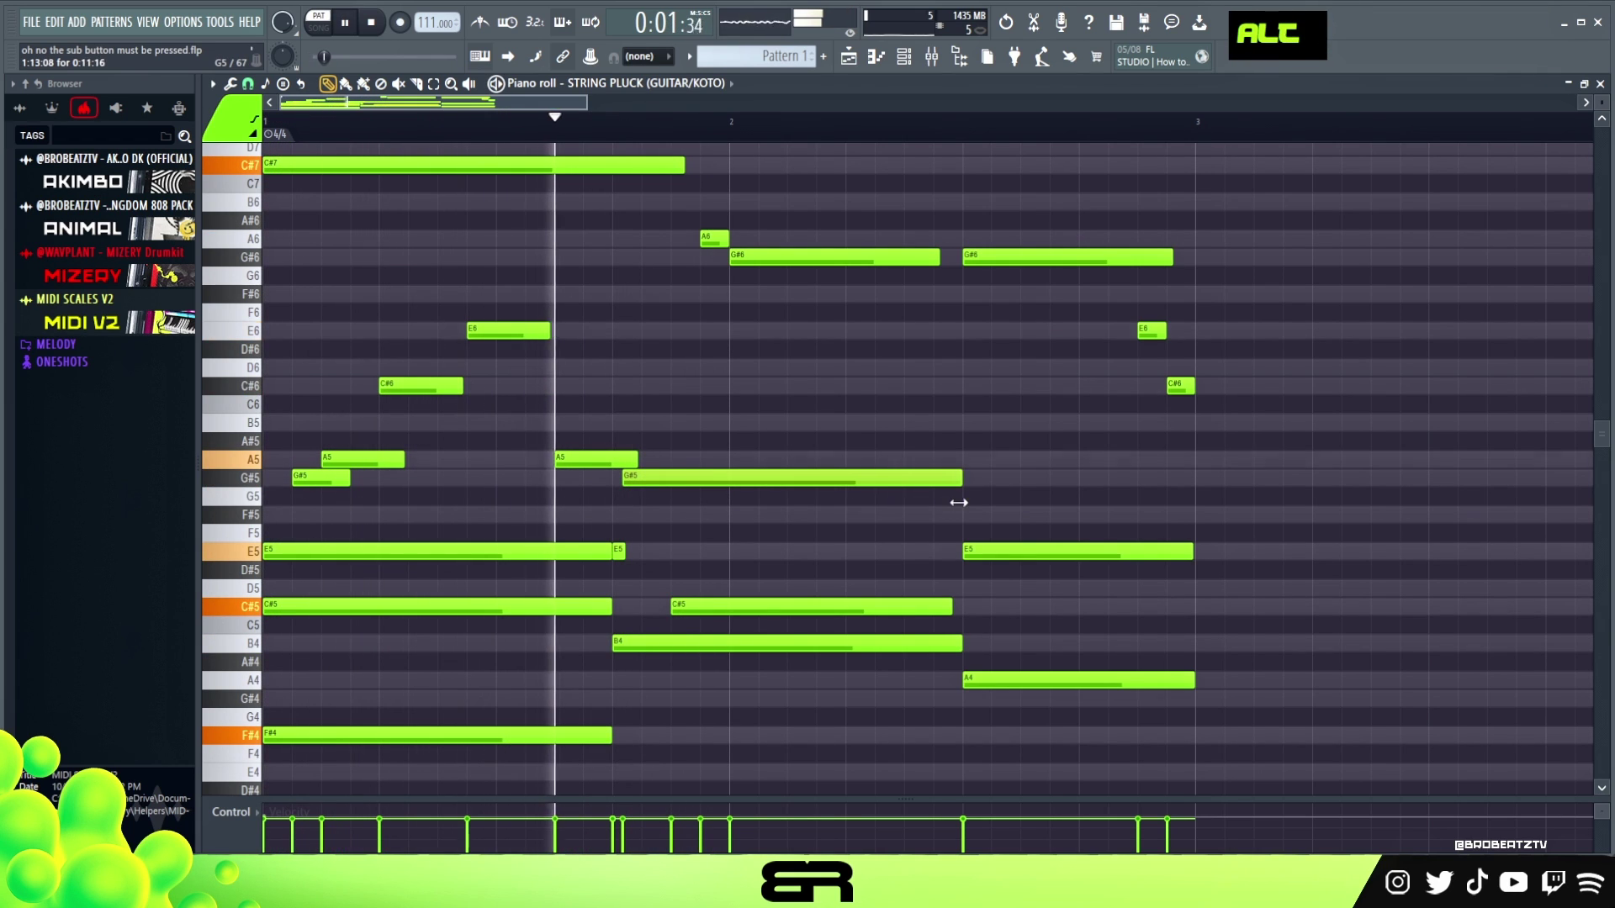
scroll(956, 433, "down", 1)
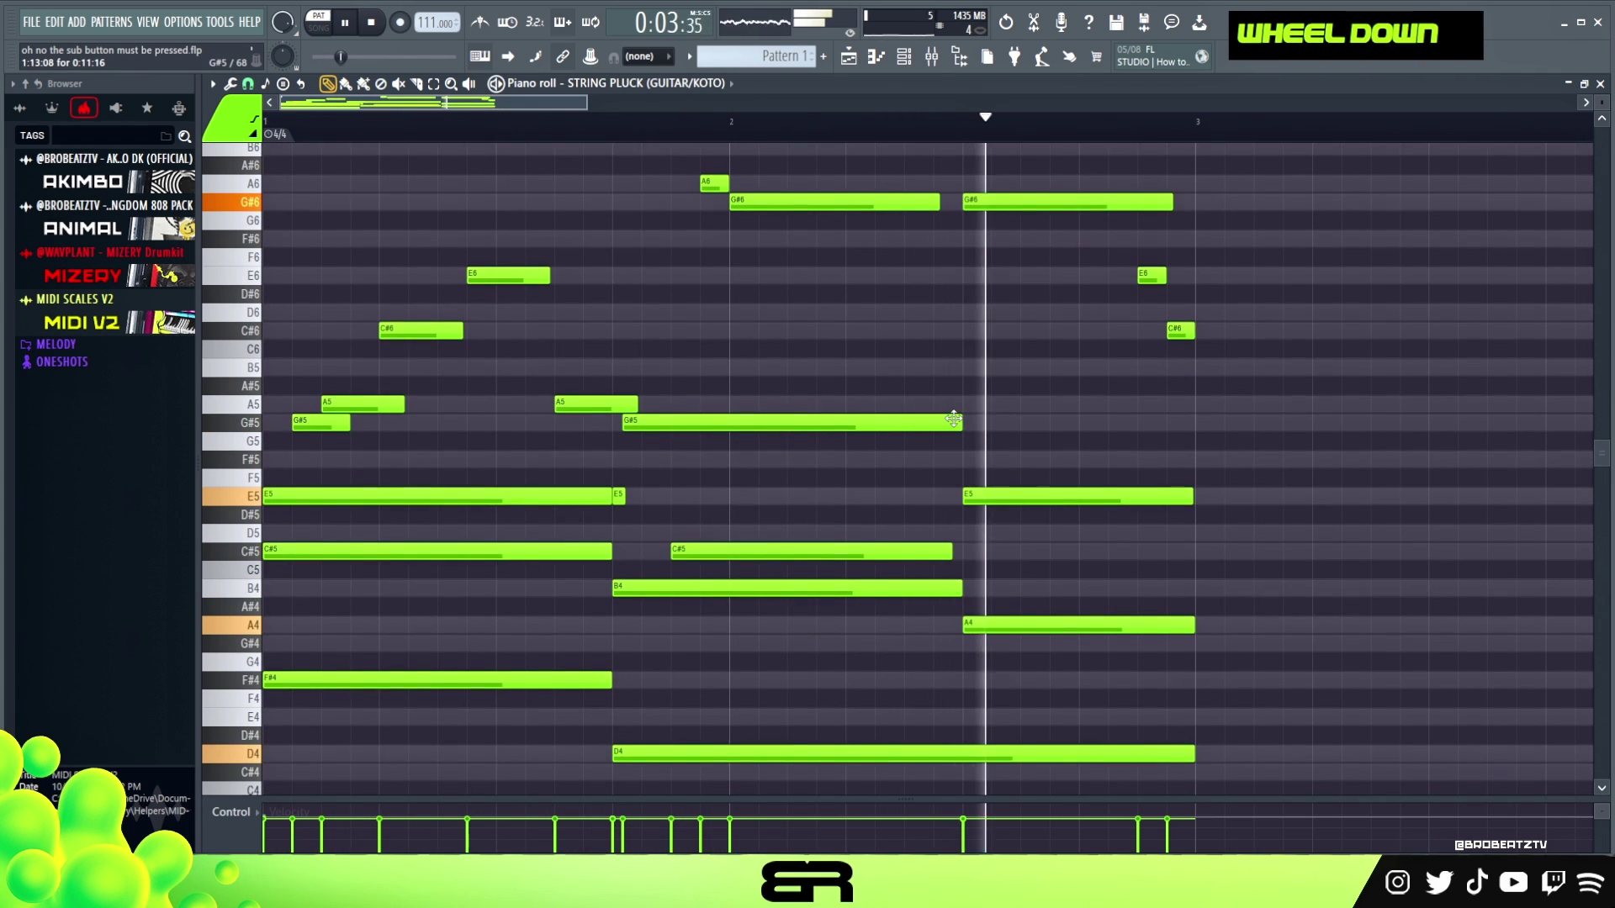
key("space")
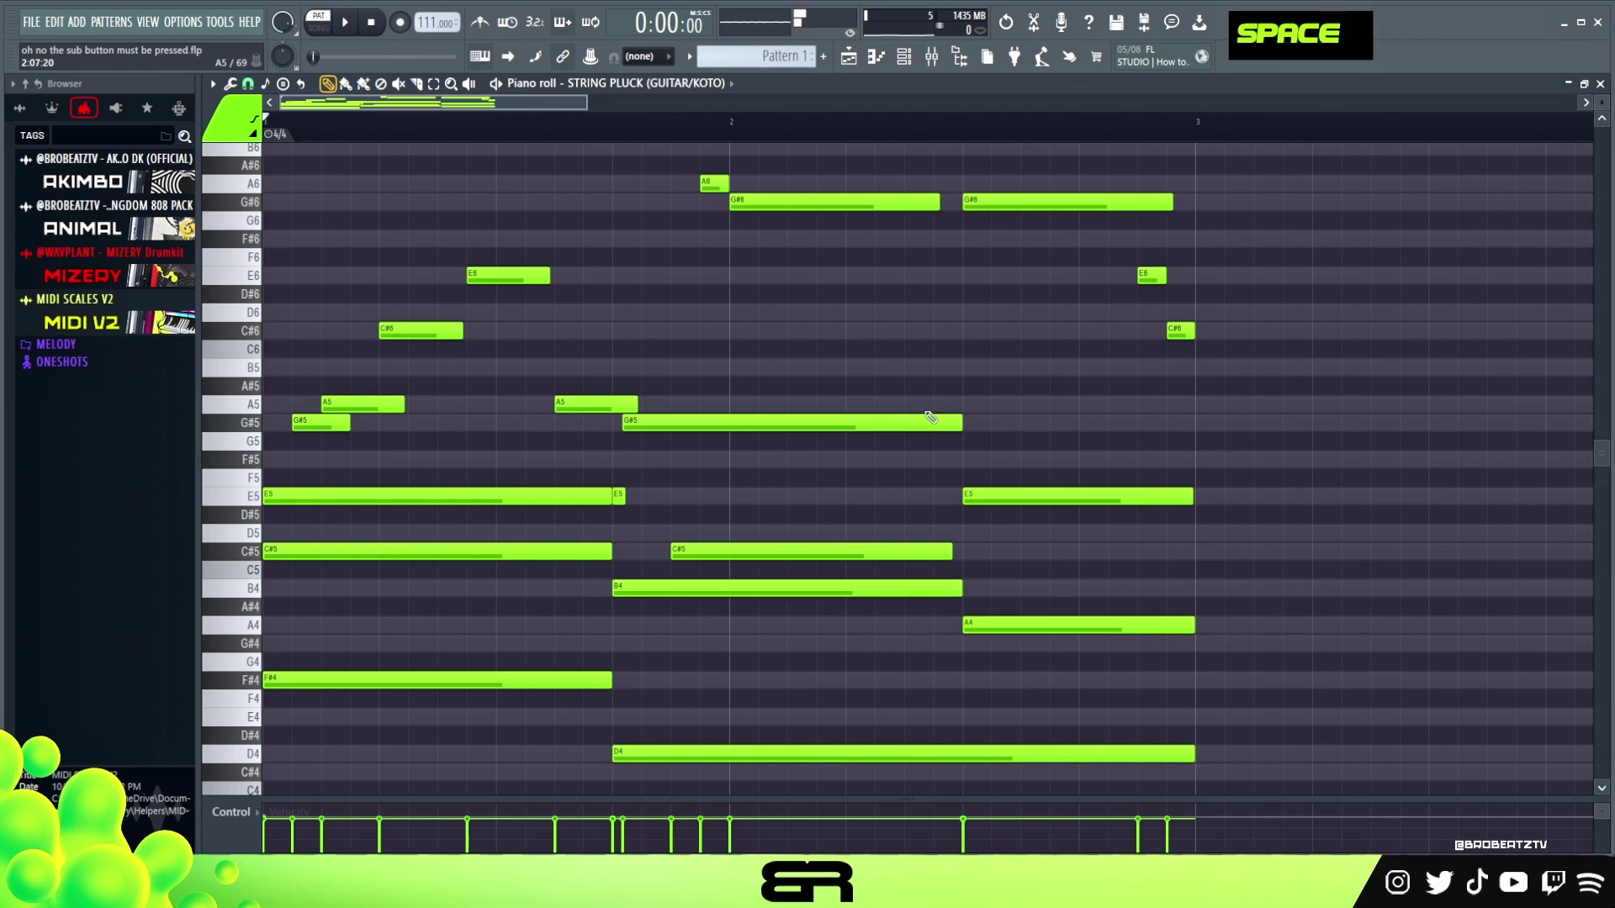
Step: Duplicate the whole two-bar pattern into bars 3 and 4
scroll(729, 402, "down", 1)
right_click(738, 407, "ctrl")
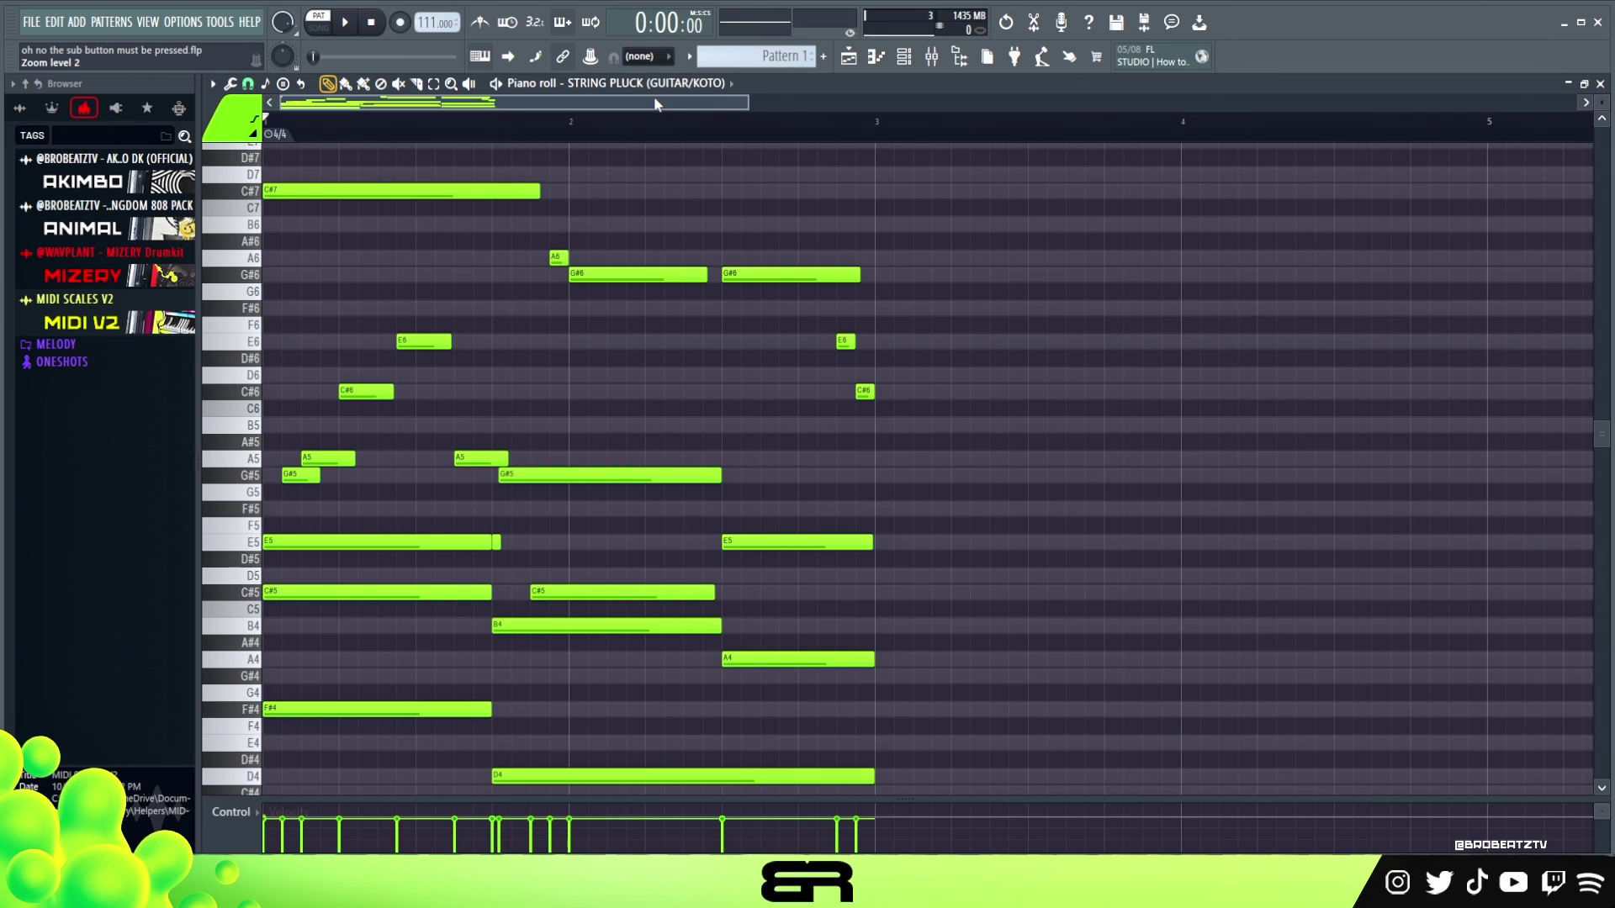
right_click(927, 409)
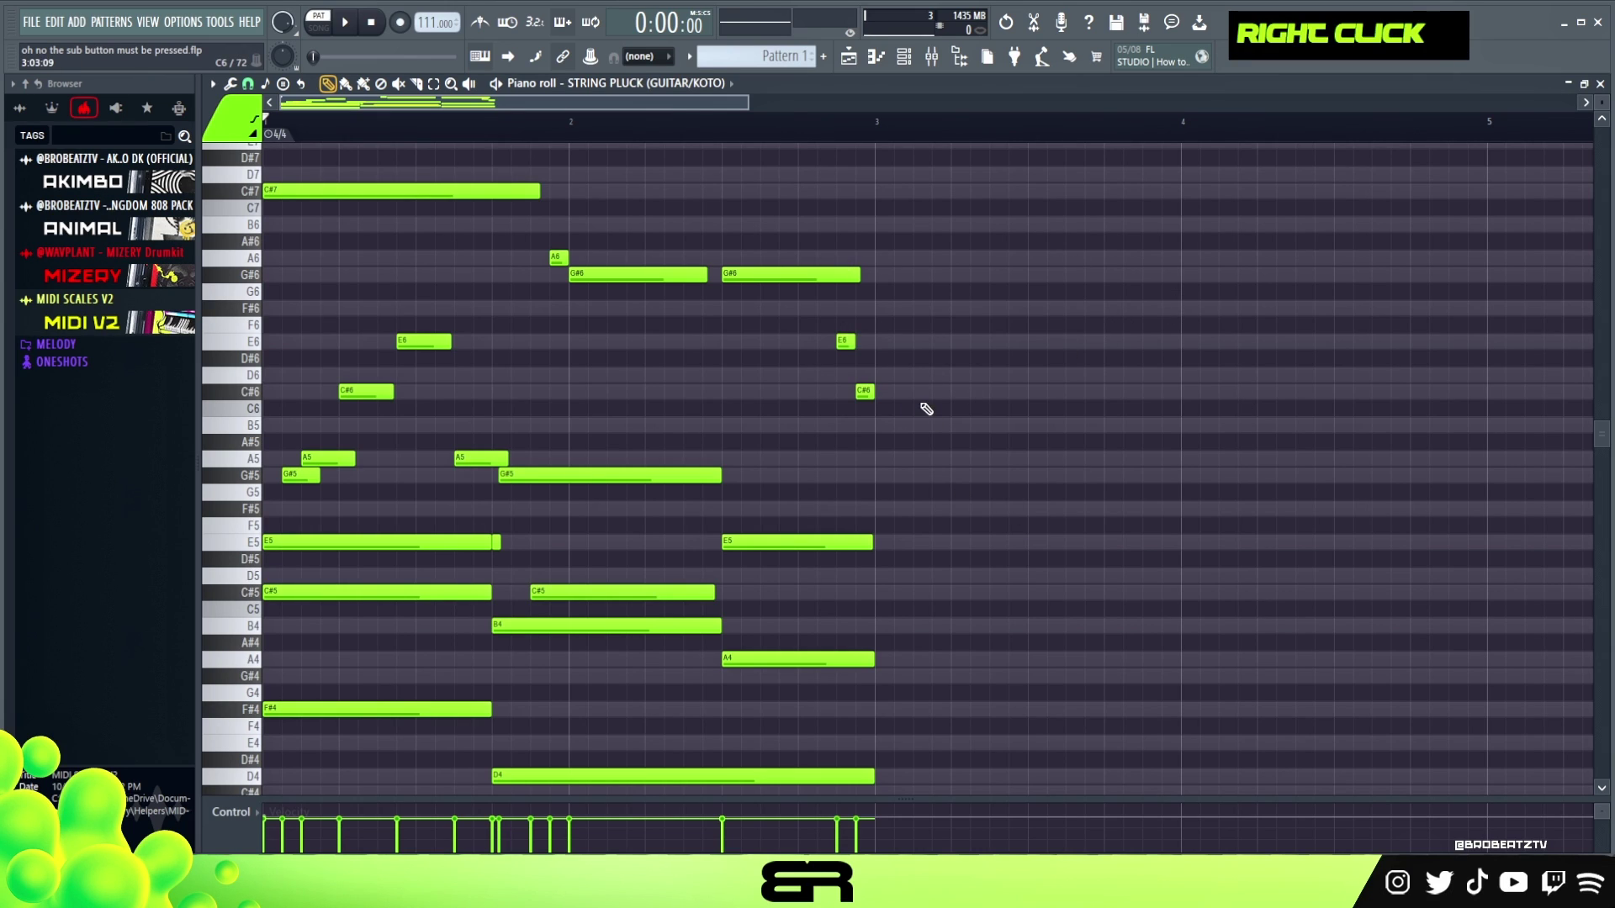
left_click_drag(1219, 225, 543, 365)
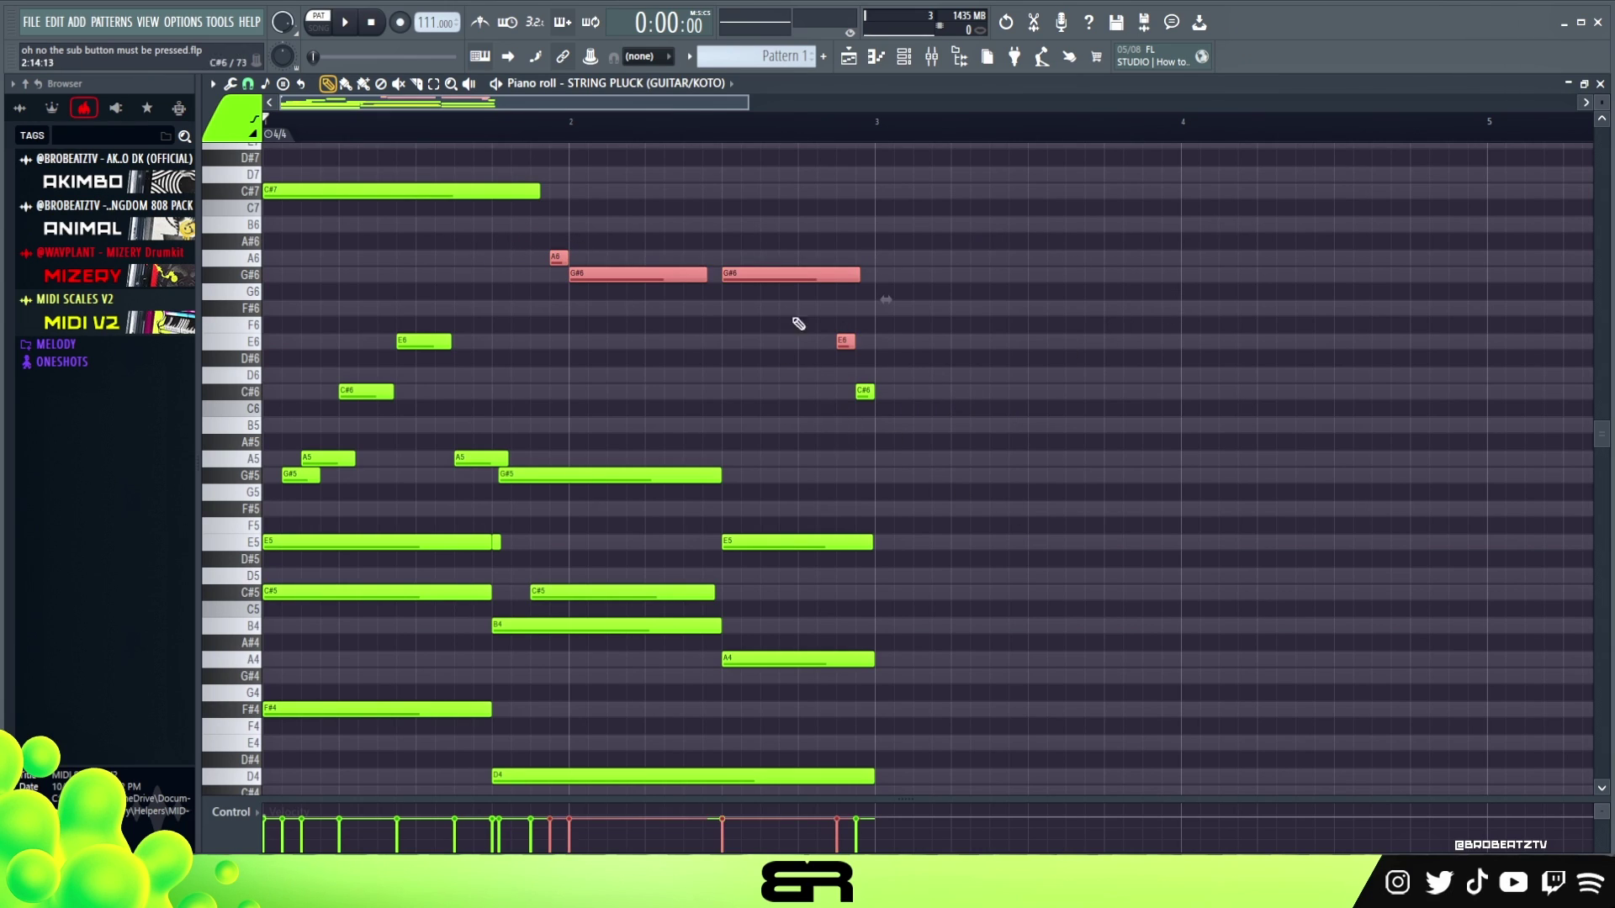
key("ctrl+a")
left_click_drag(364, 593, 974, 584)
Step: Lower the duplicated F#4 and D4 bass notes in bars 3 and 4 by four semitones
scroll(984, 584, "down", 1)
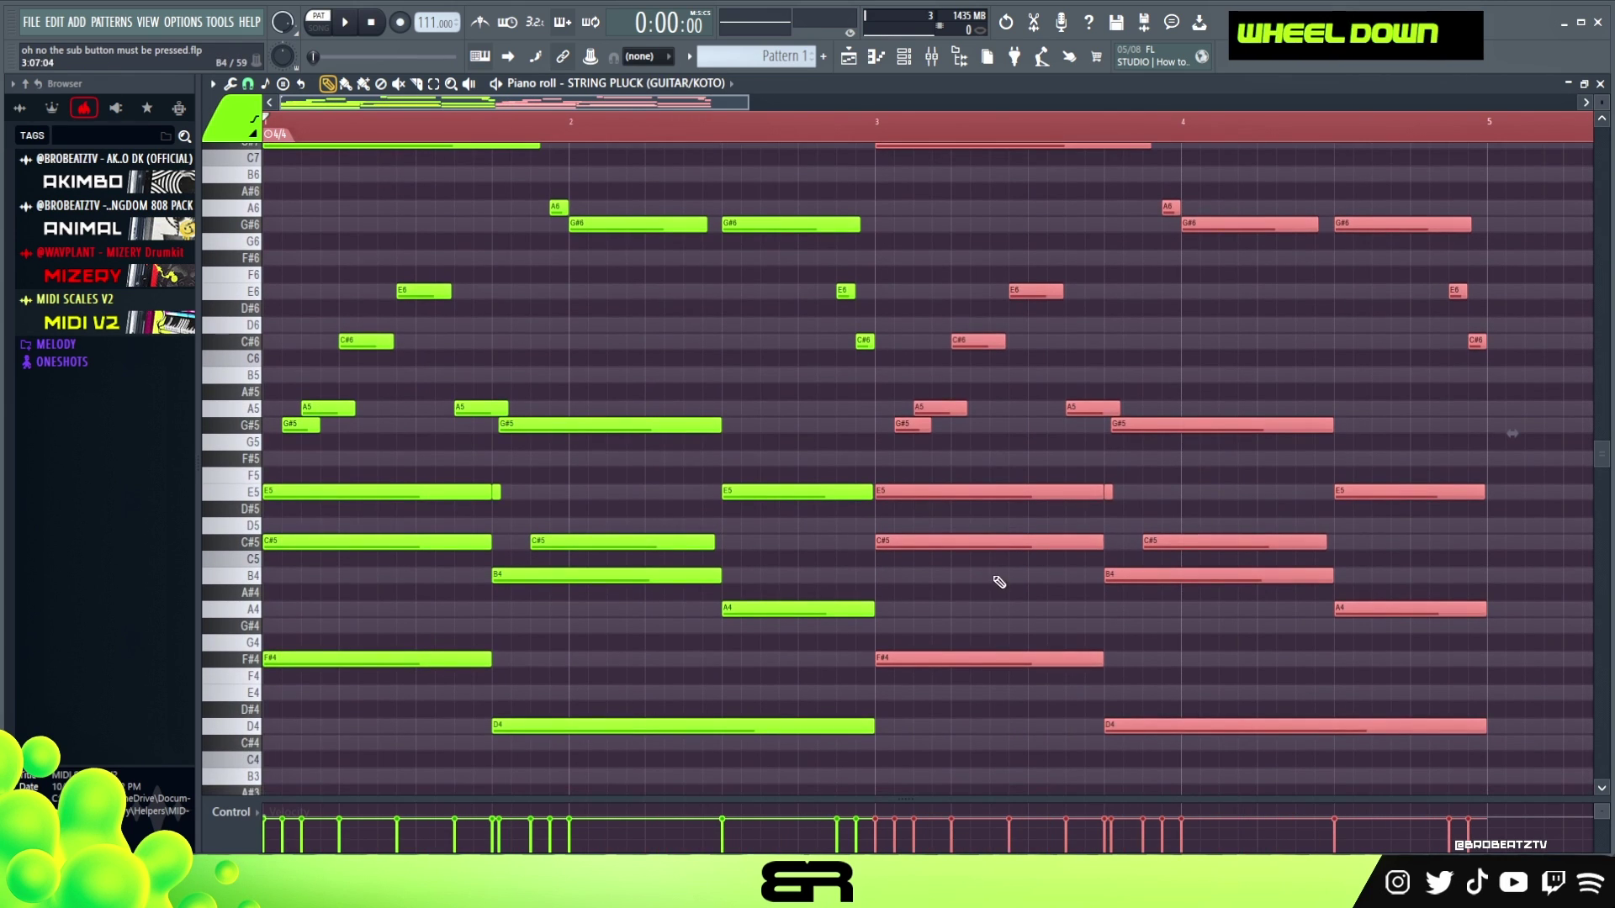
right_click(1050, 678)
left_click(1010, 658, "ctrl")
left_click(1253, 729, "ctrl")
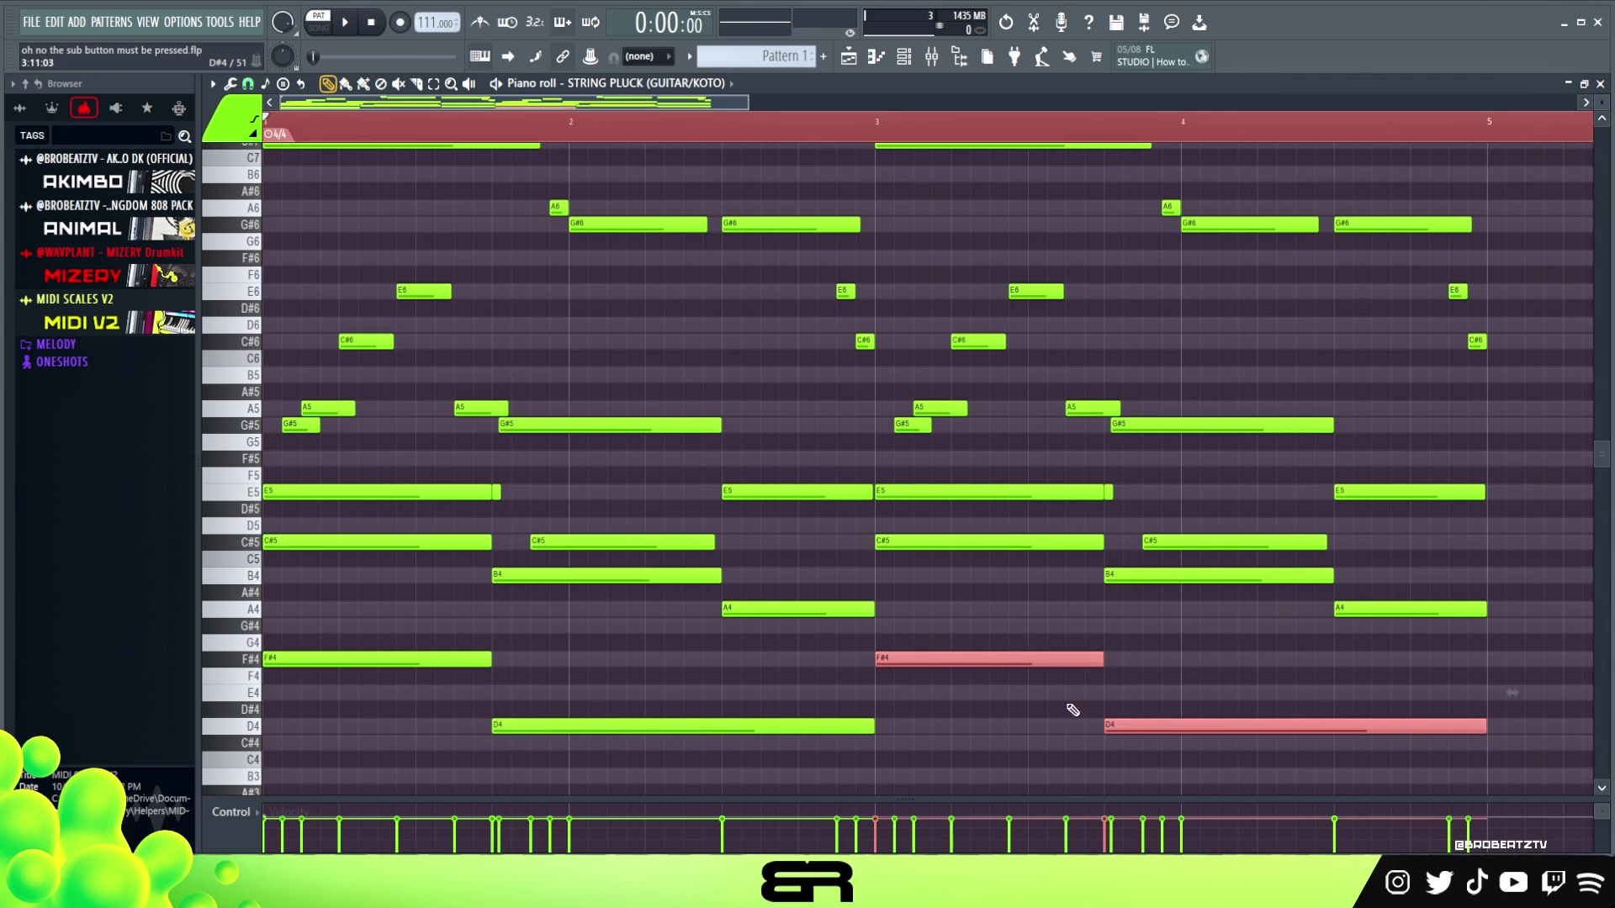
scroll(879, 732, "down", 2)
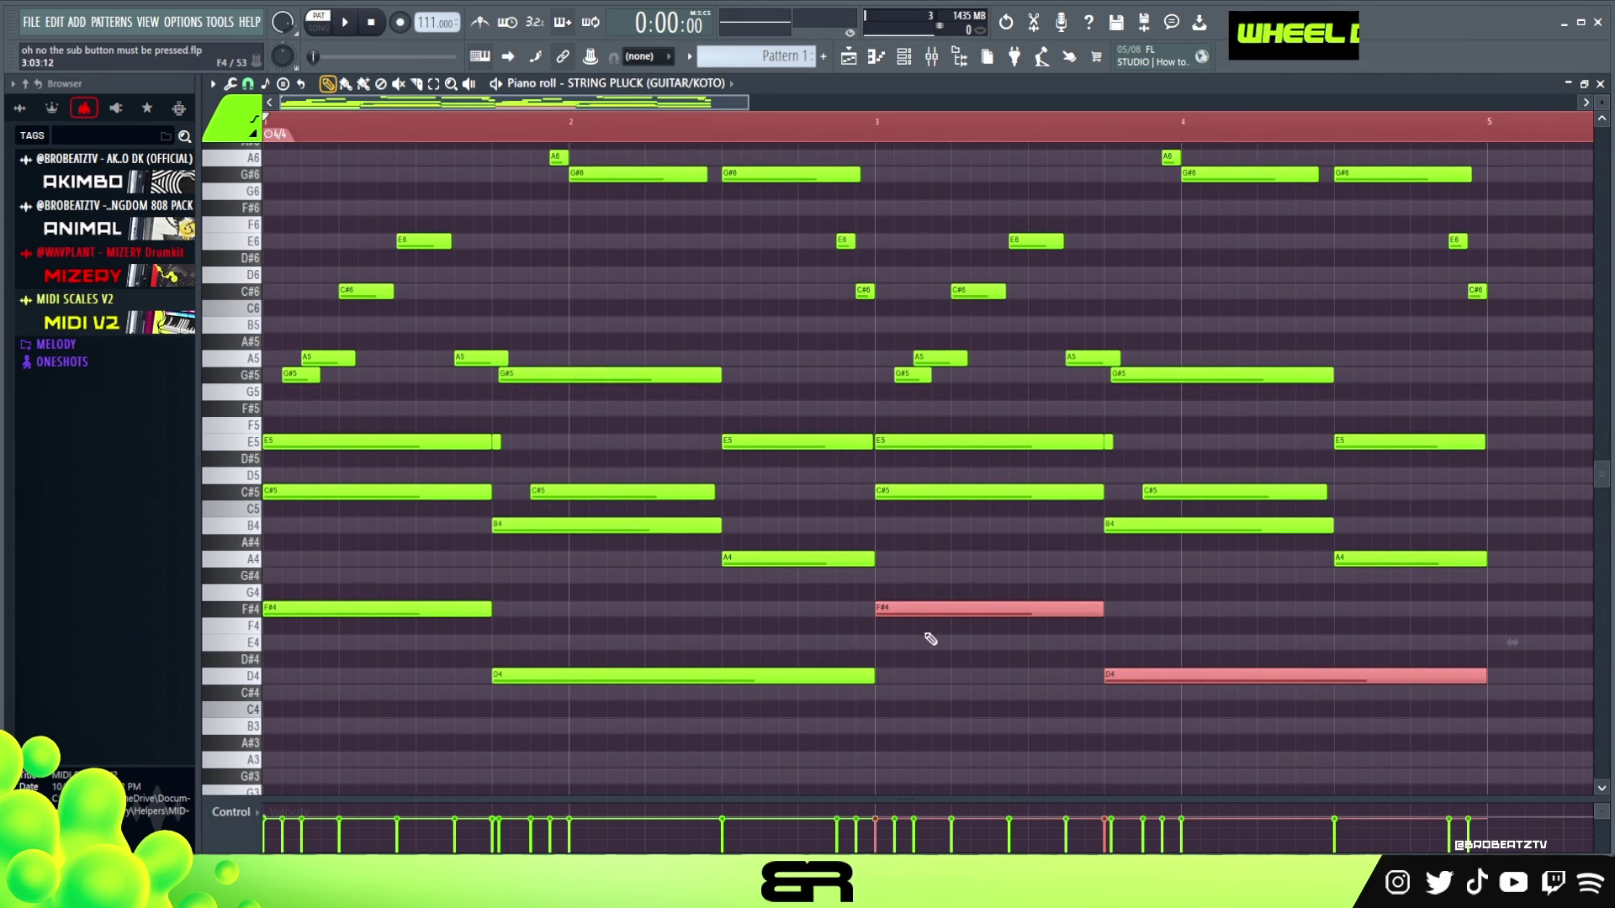
key("shift+Down")
key("shift+Down")
key("shift+Down")
key("shift+Down")
Step: Raise the last bass note to C#4 and shorten it to end where the final A4 starts
left_click(1128, 744, "ctrl")
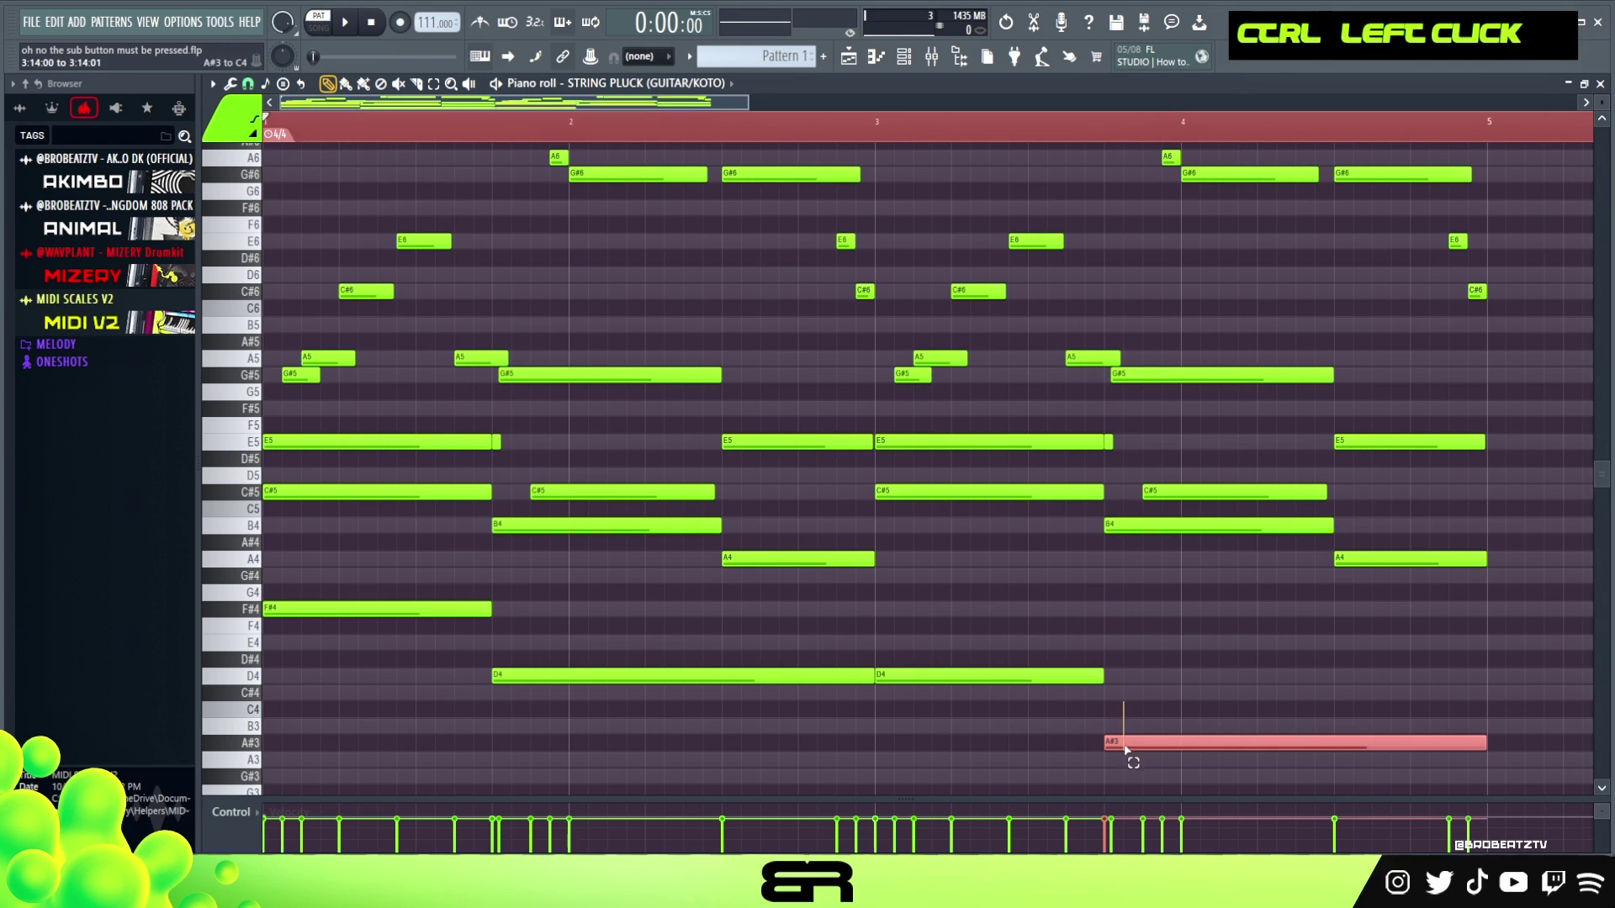
key("shift+Up")
key("shift+Up")
key("shift+Up")
right_click(1435, 728)
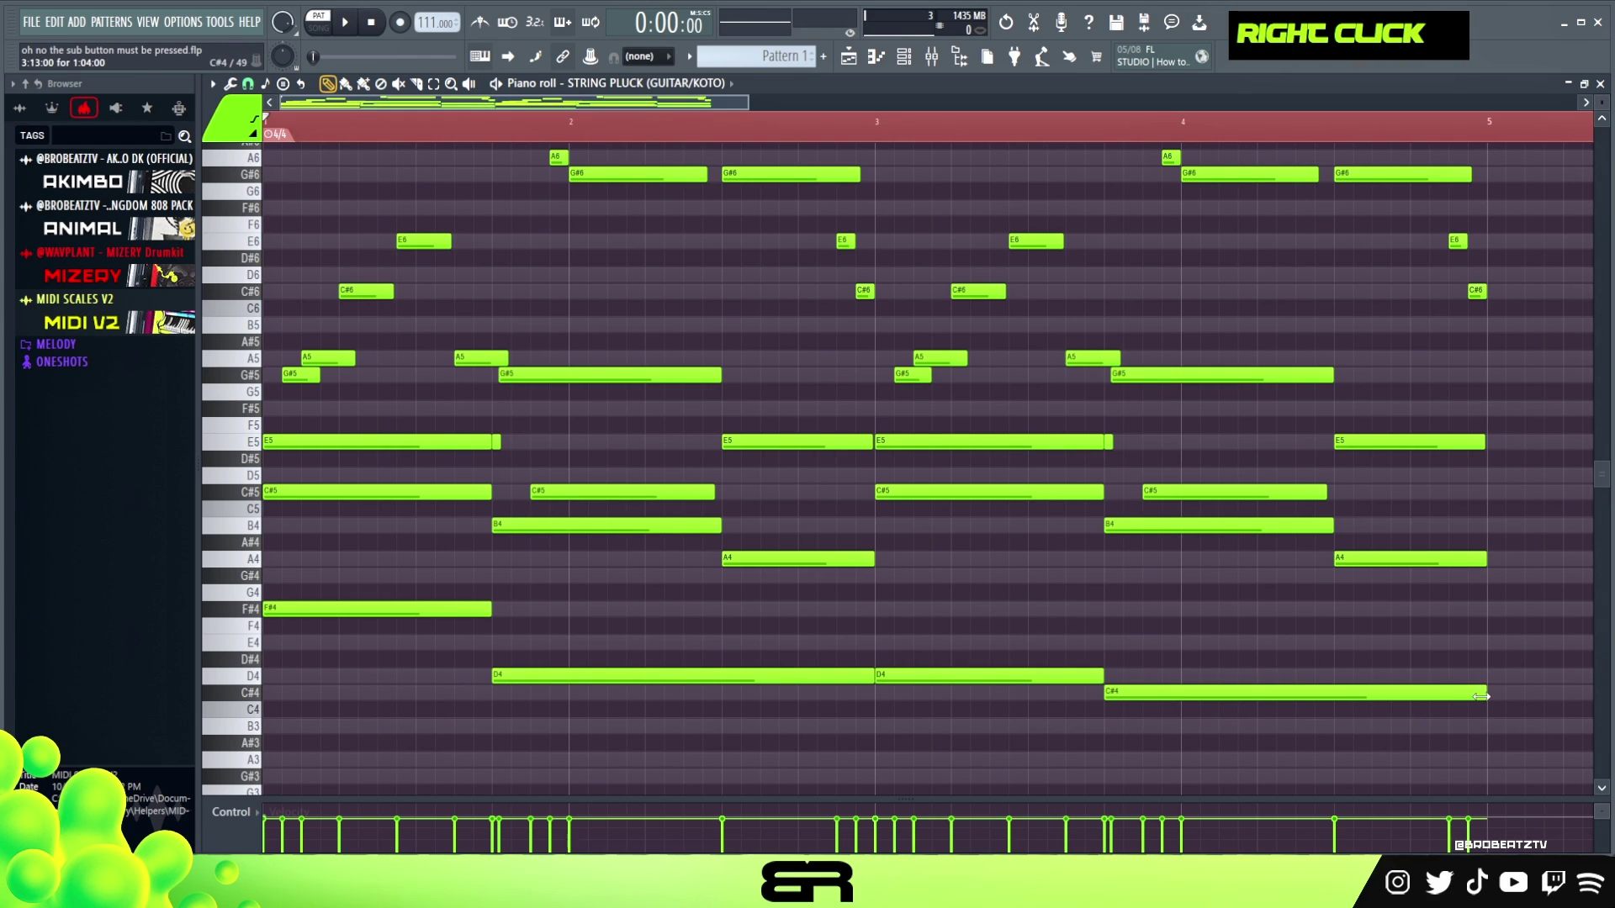
scroll(1048, 606, "up", 3)
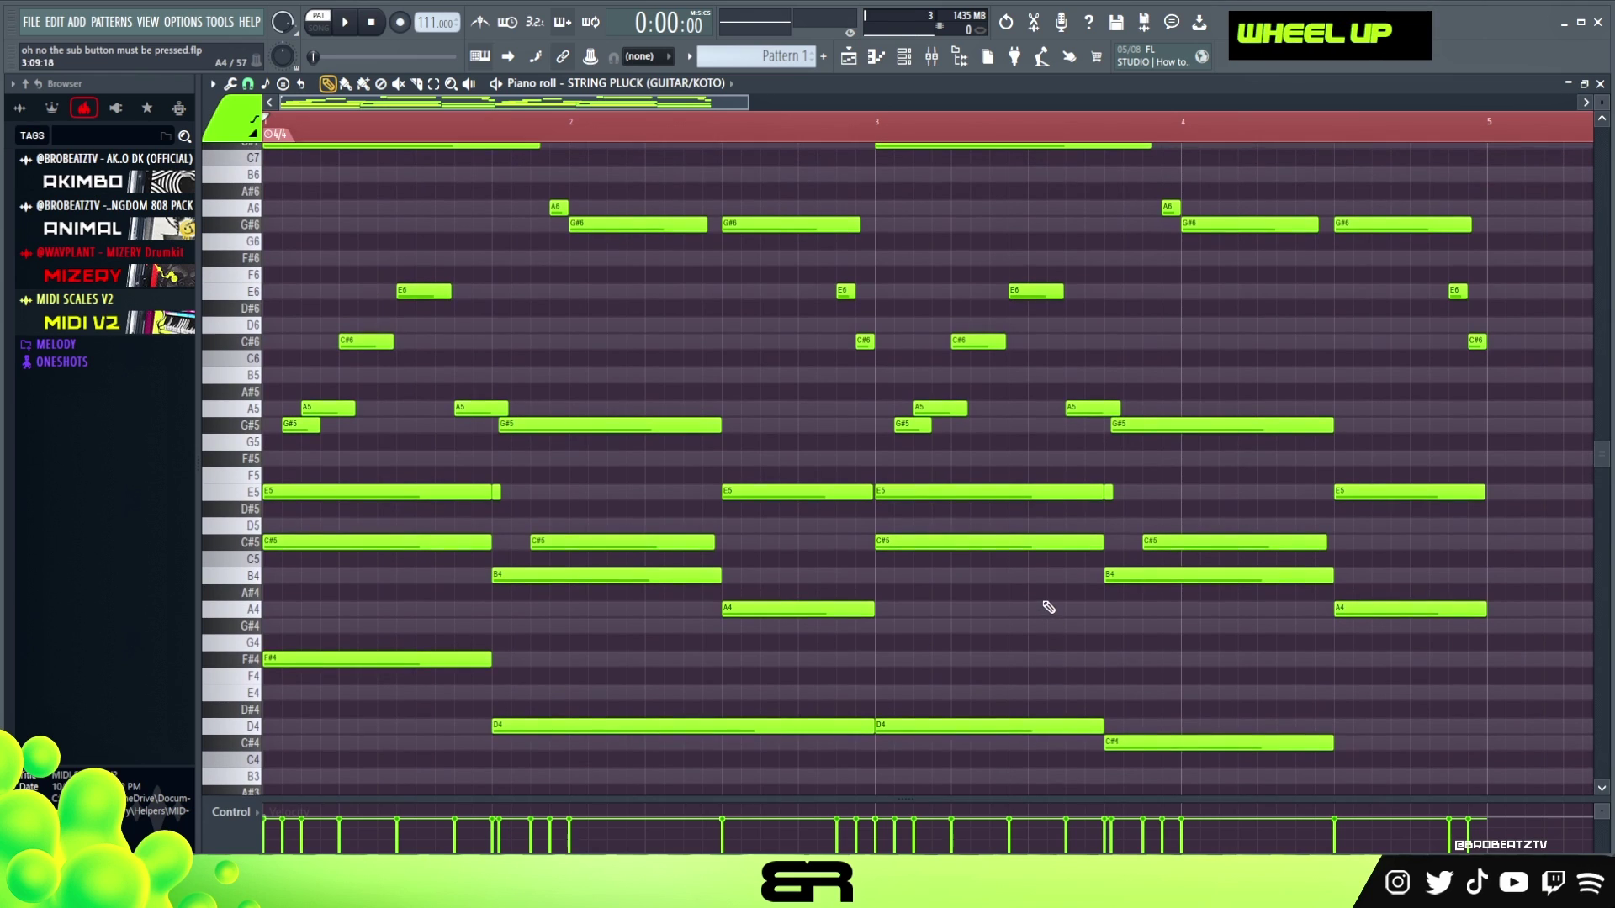
Step: Delete the duplicated melody notes from G#5 up to C#7 in bars 3 and 4
scroll(1091, 354, "up", 3)
left_click_drag(895, 169, 1507, 527)
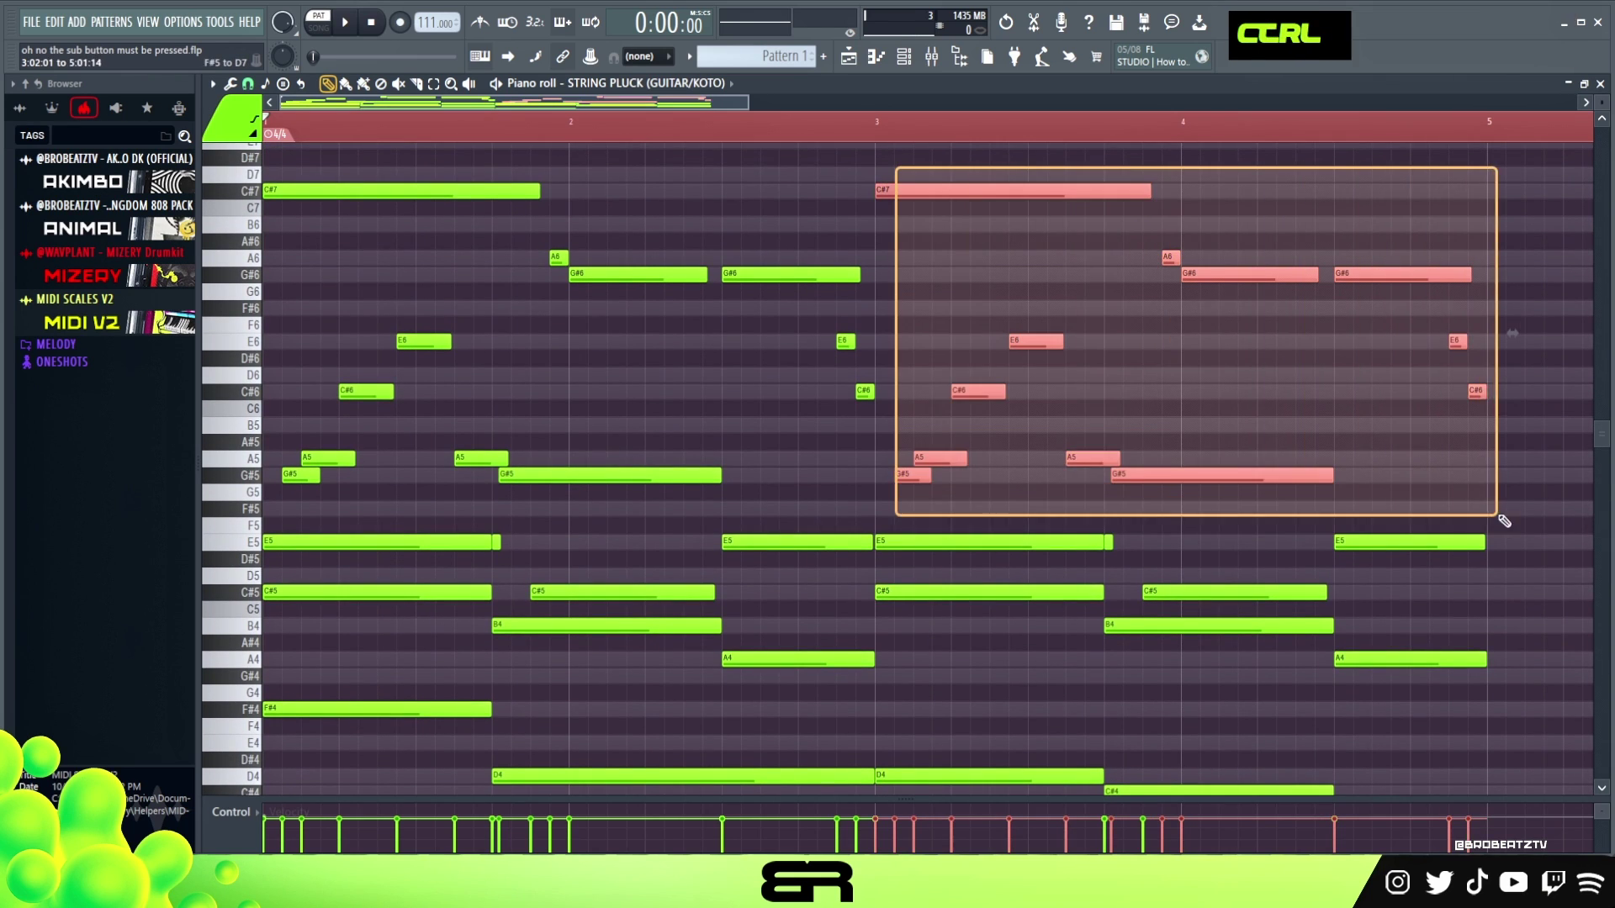
key("Delete")
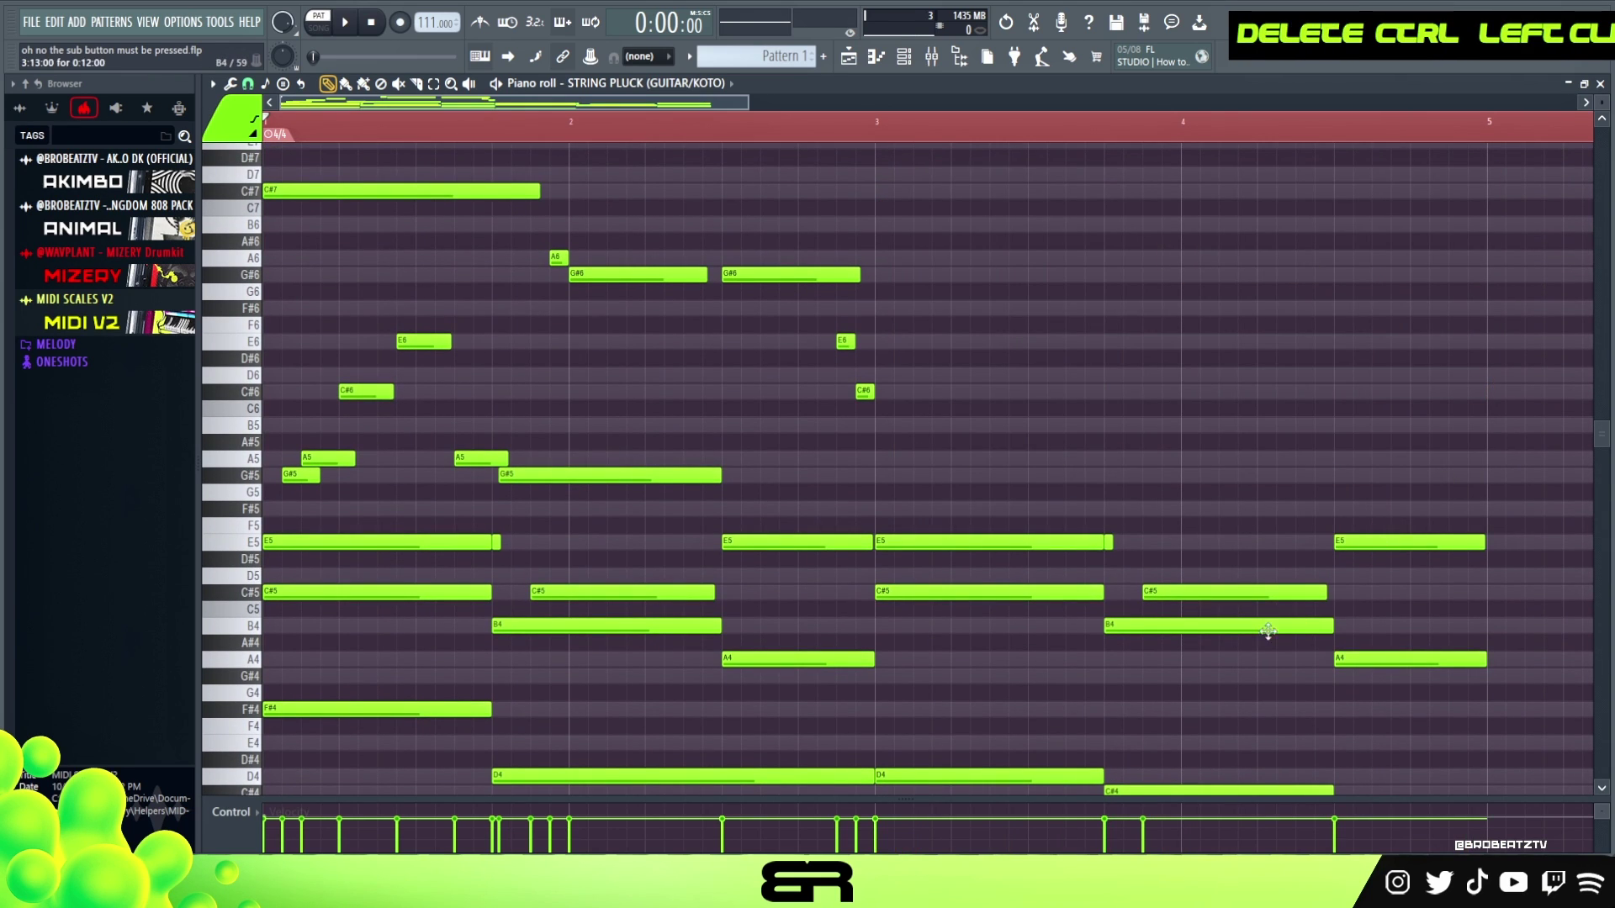
Step: Remove all E5 notes and the second C#5 from bars 3 and 4, and play the pattern
scroll(1274, 647, "down", 3)
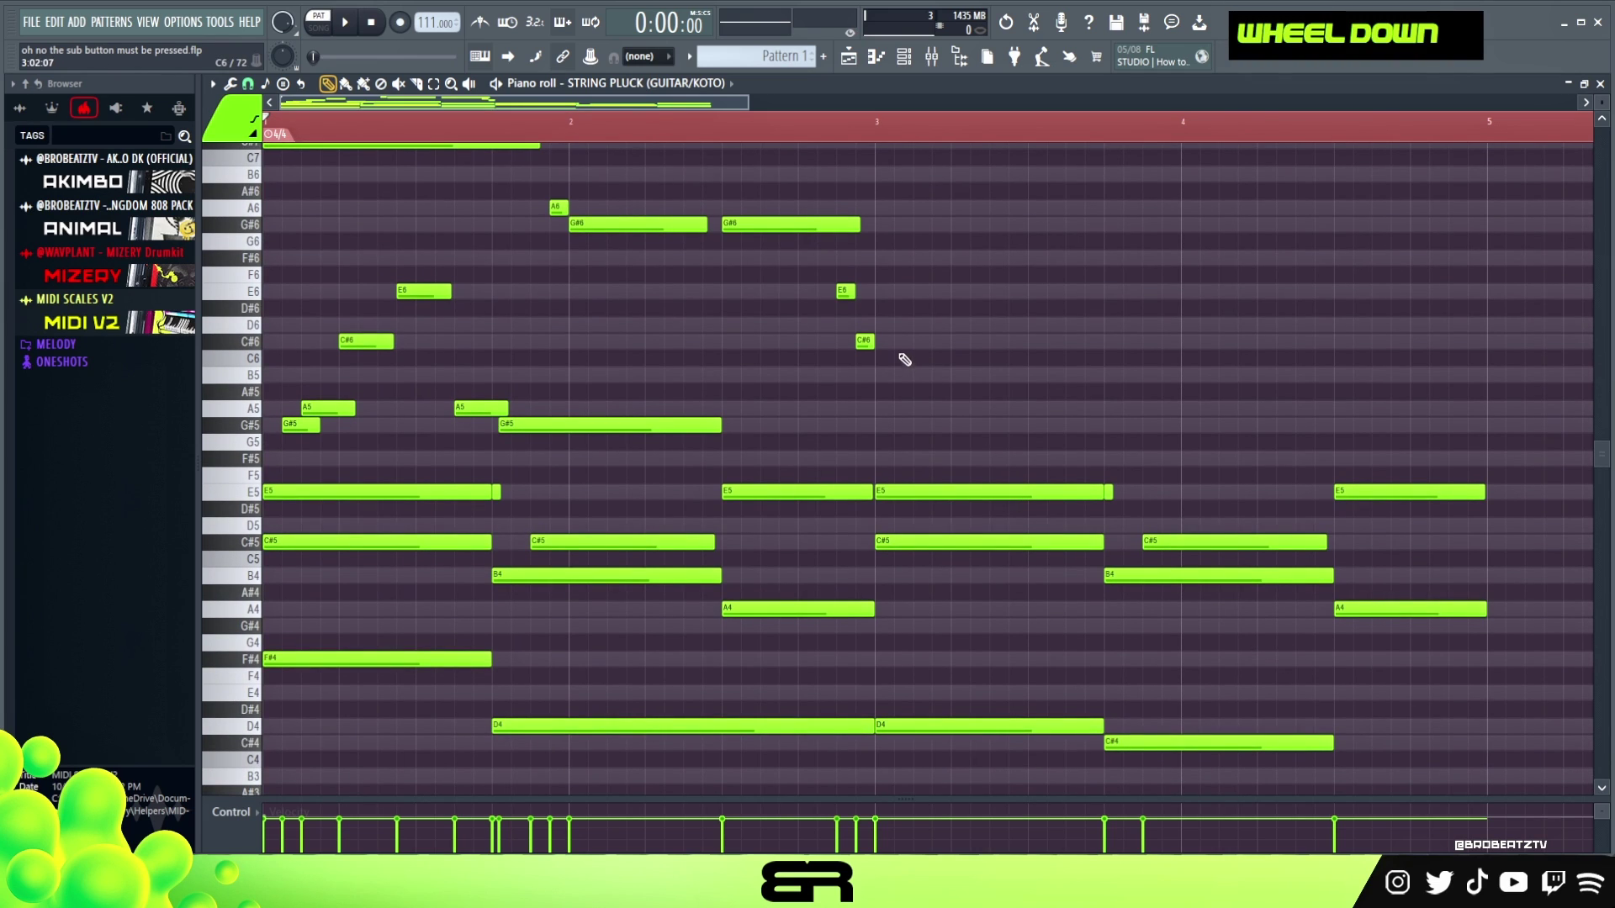
right_click(1109, 492)
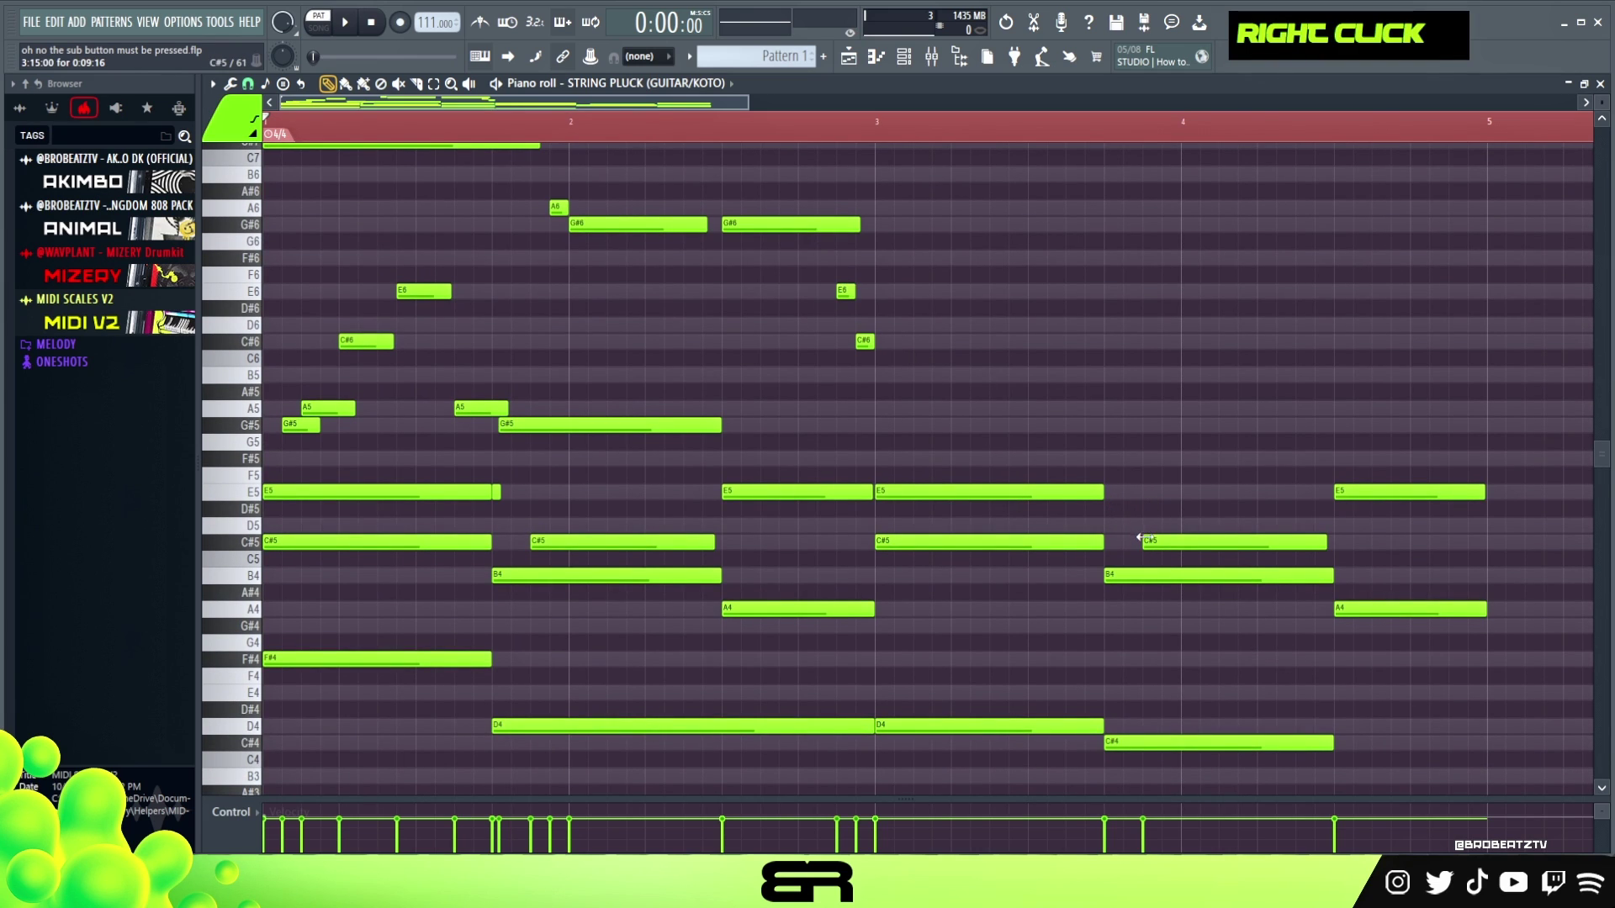
right_click(1065, 492)
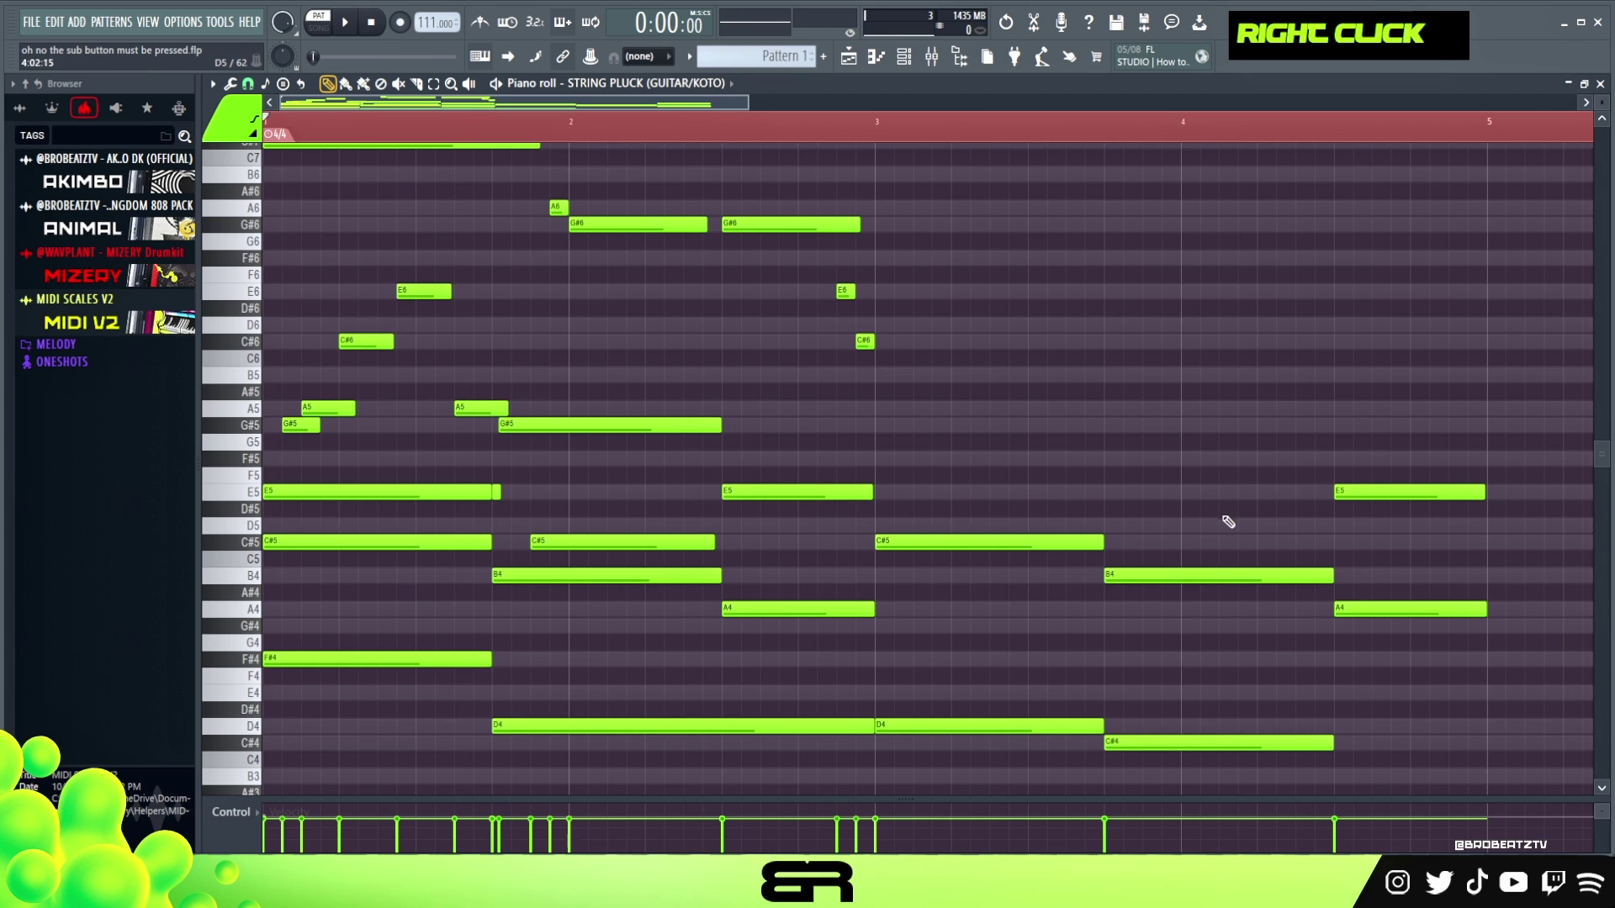
key("space")
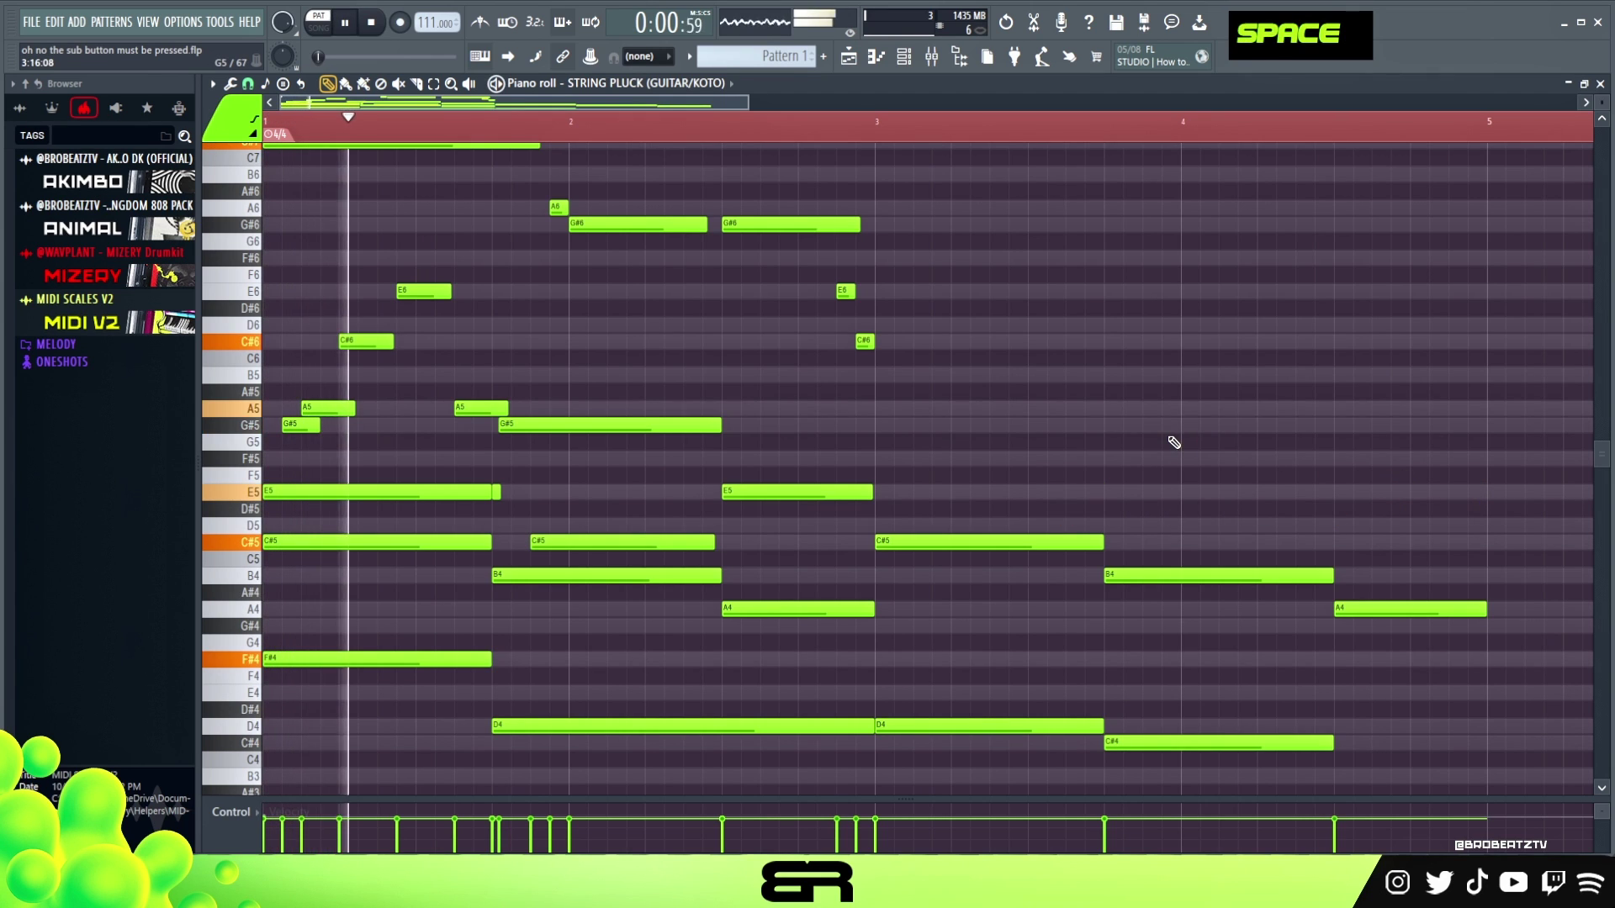
scroll(1188, 441, "up", 3)
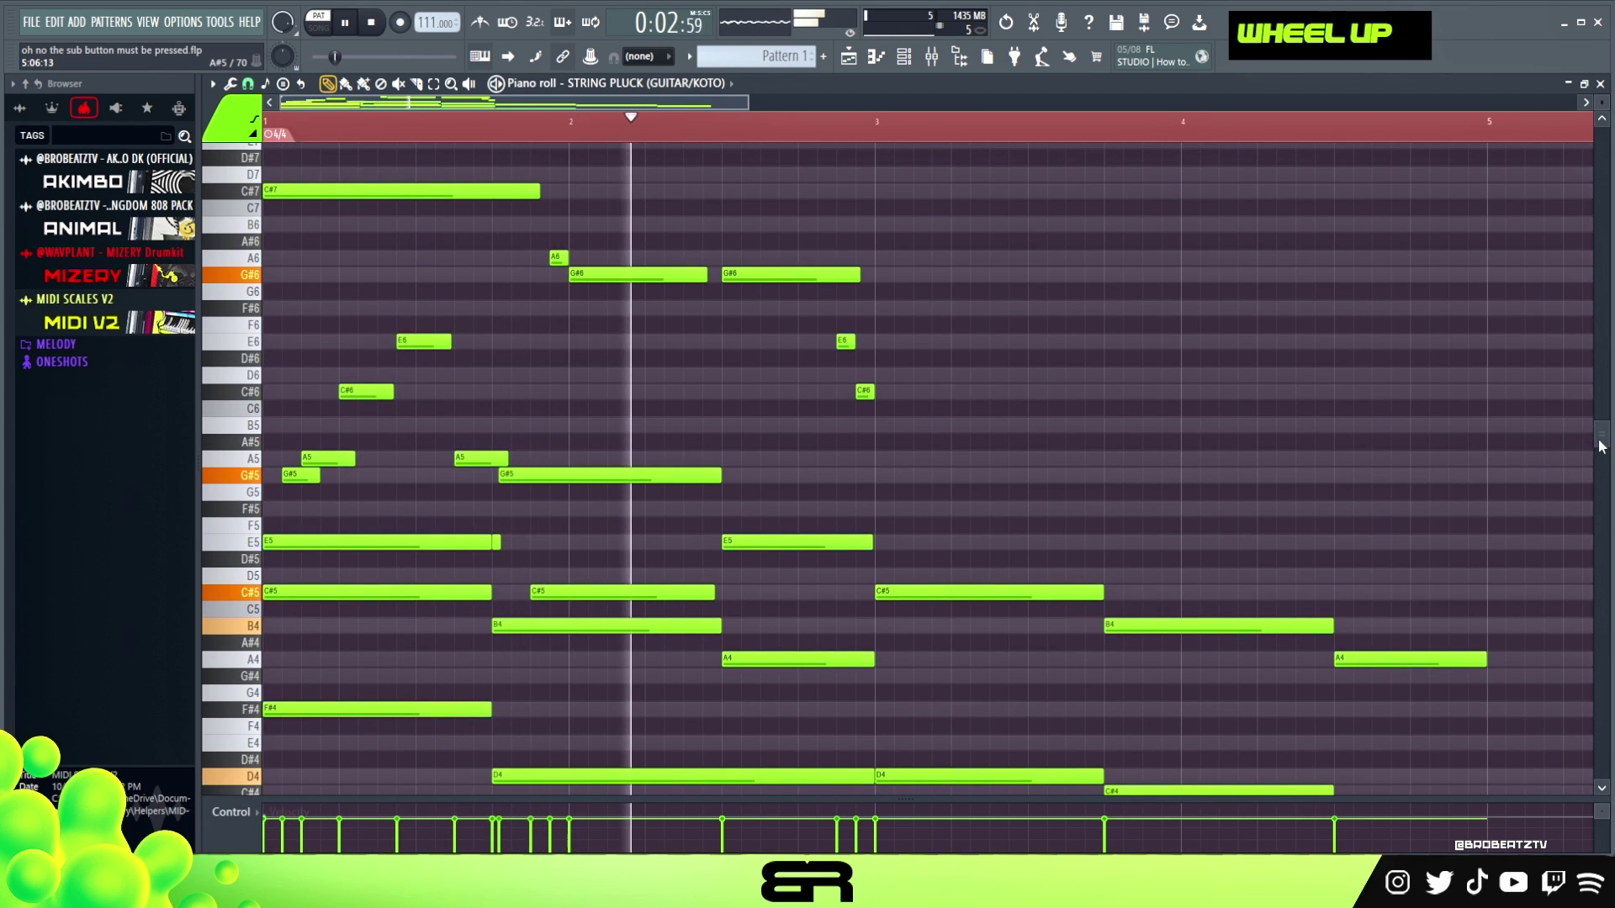
scroll(1161, 409, "down", 2)
Step: Move the final A4 in bar 4 up an octave to A5 and play the pattern back
right_click(1129, 416)
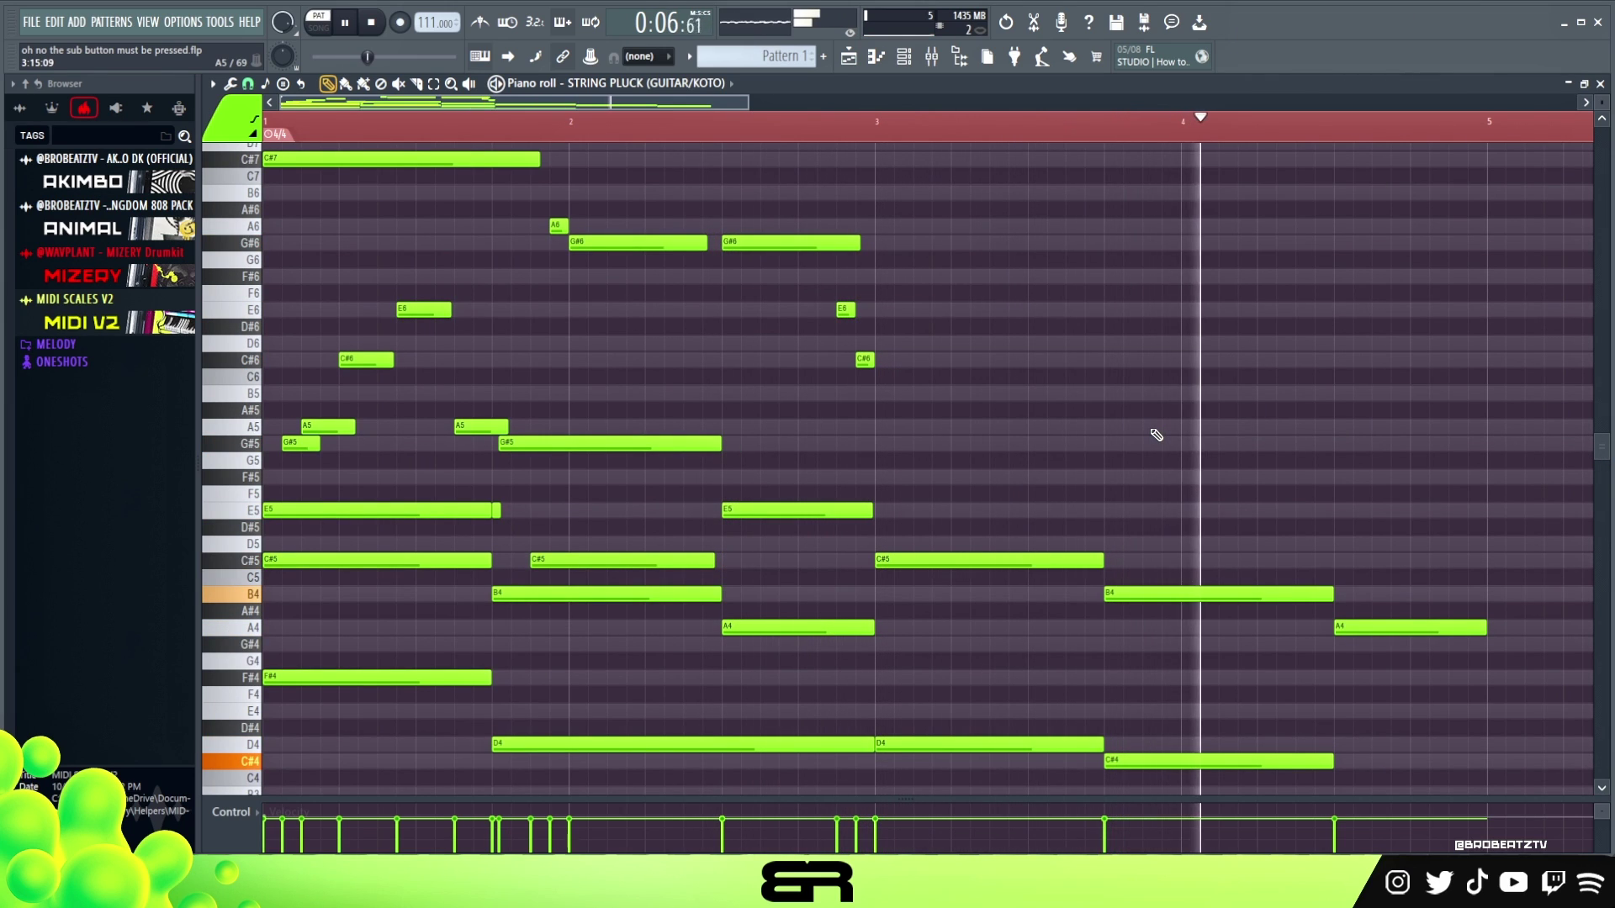
left_click(1371, 633, "ctrl")
key("space")
key("space")
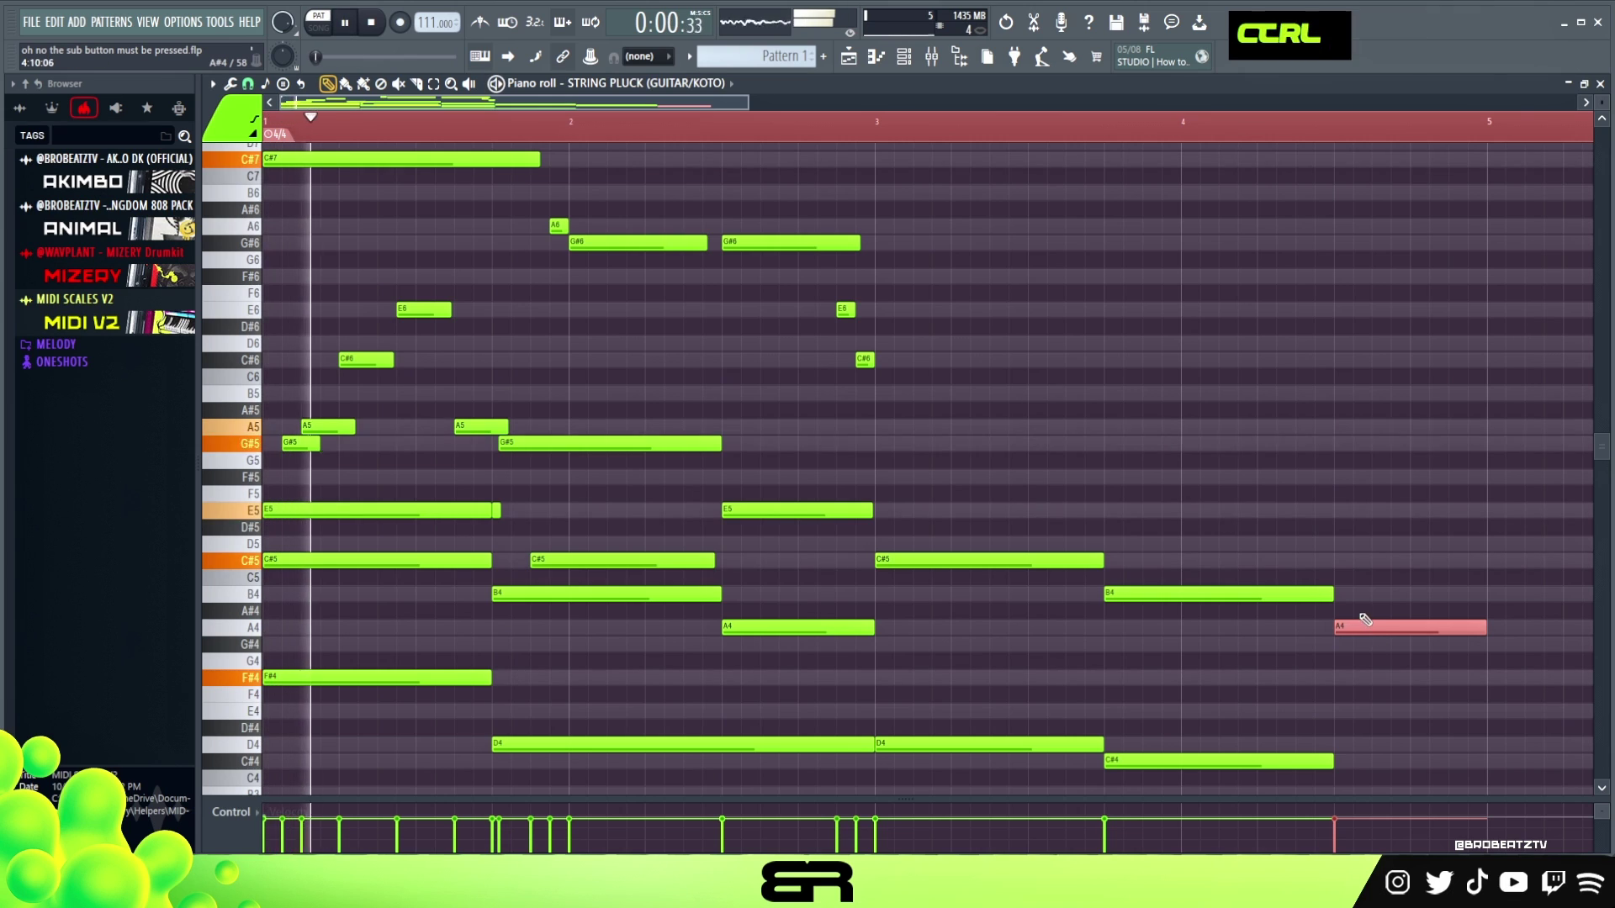
key("ctrl+Up")
right_click(1408, 661)
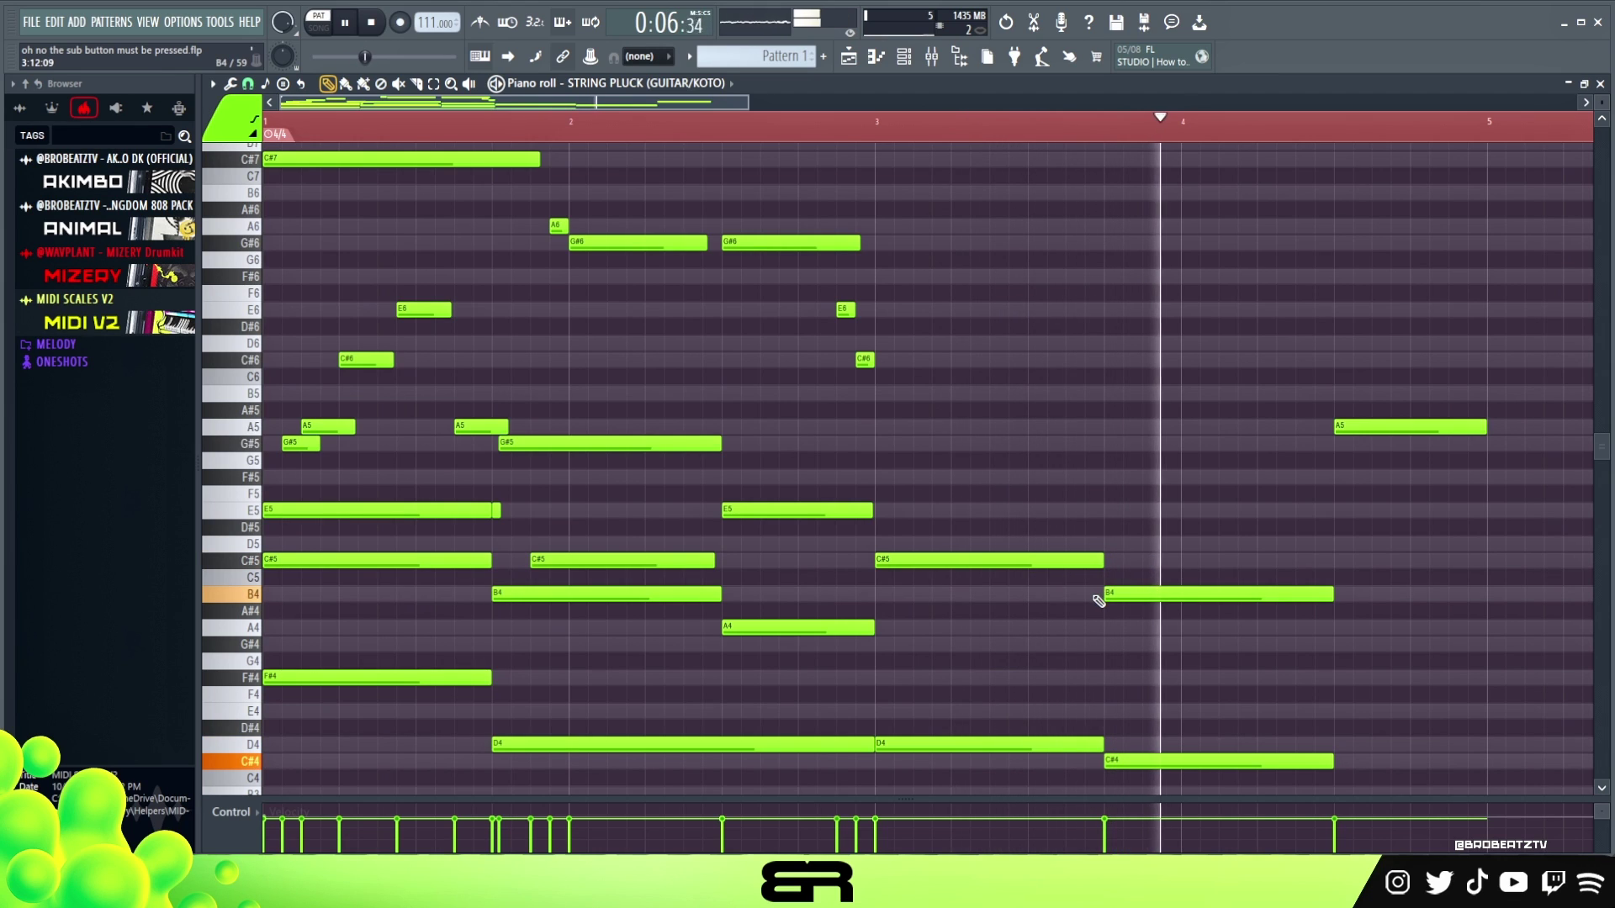
key("space")
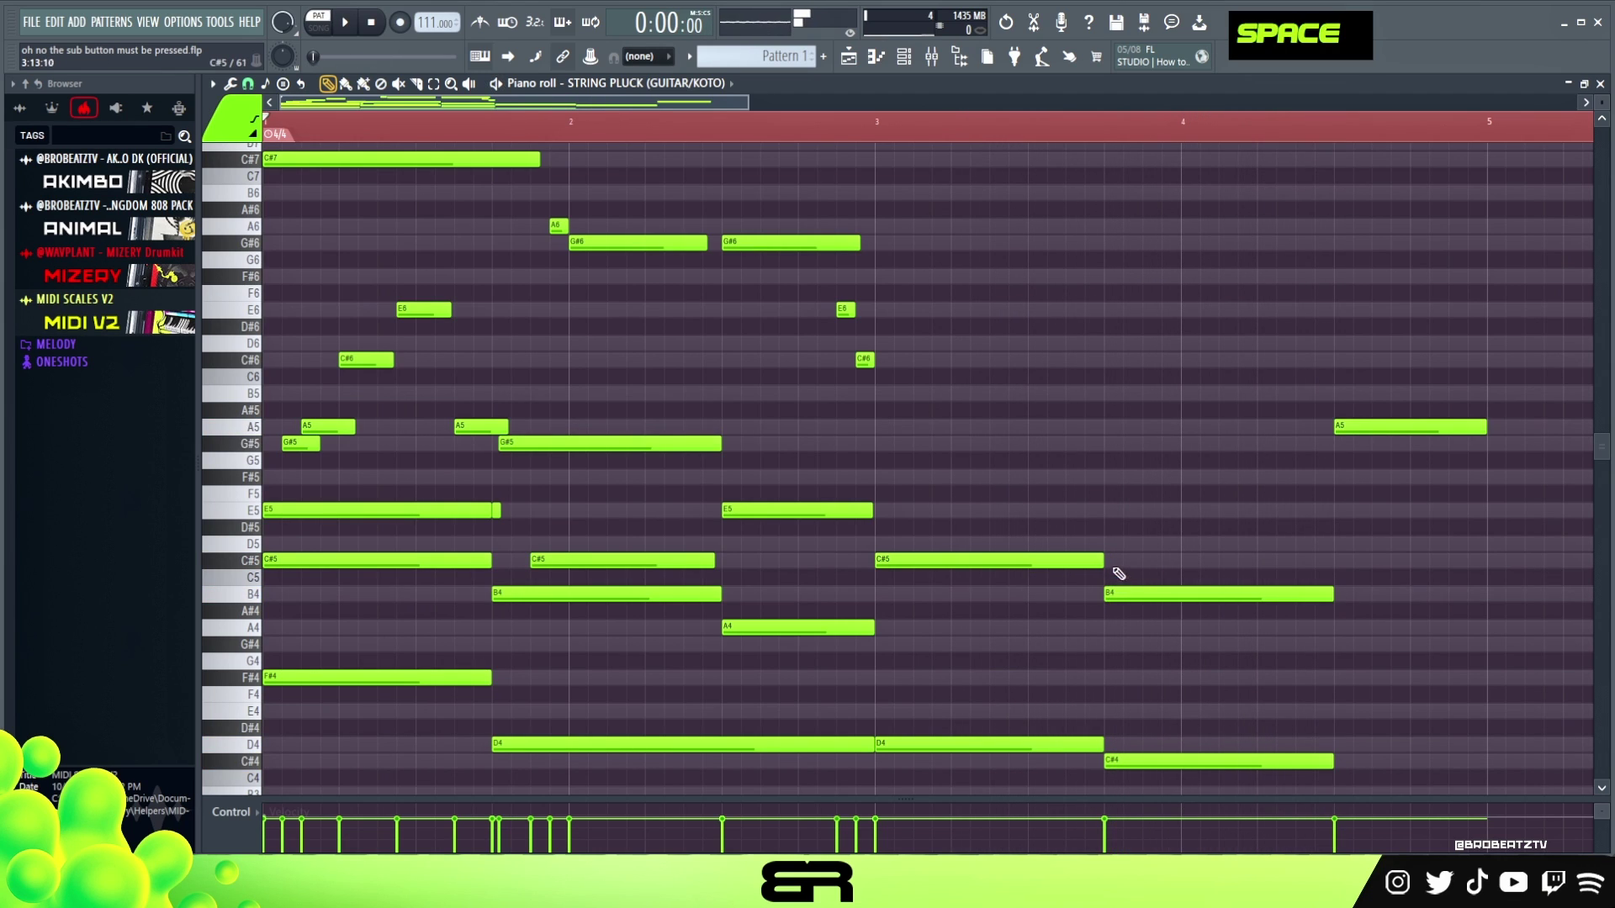
Step: Copy bar 2's E5 to the point where the last B4 starts, and extend it to the end of bar 4
left_click(767, 511, "ctrl")
left_click_drag(768, 511, 1146, 514)
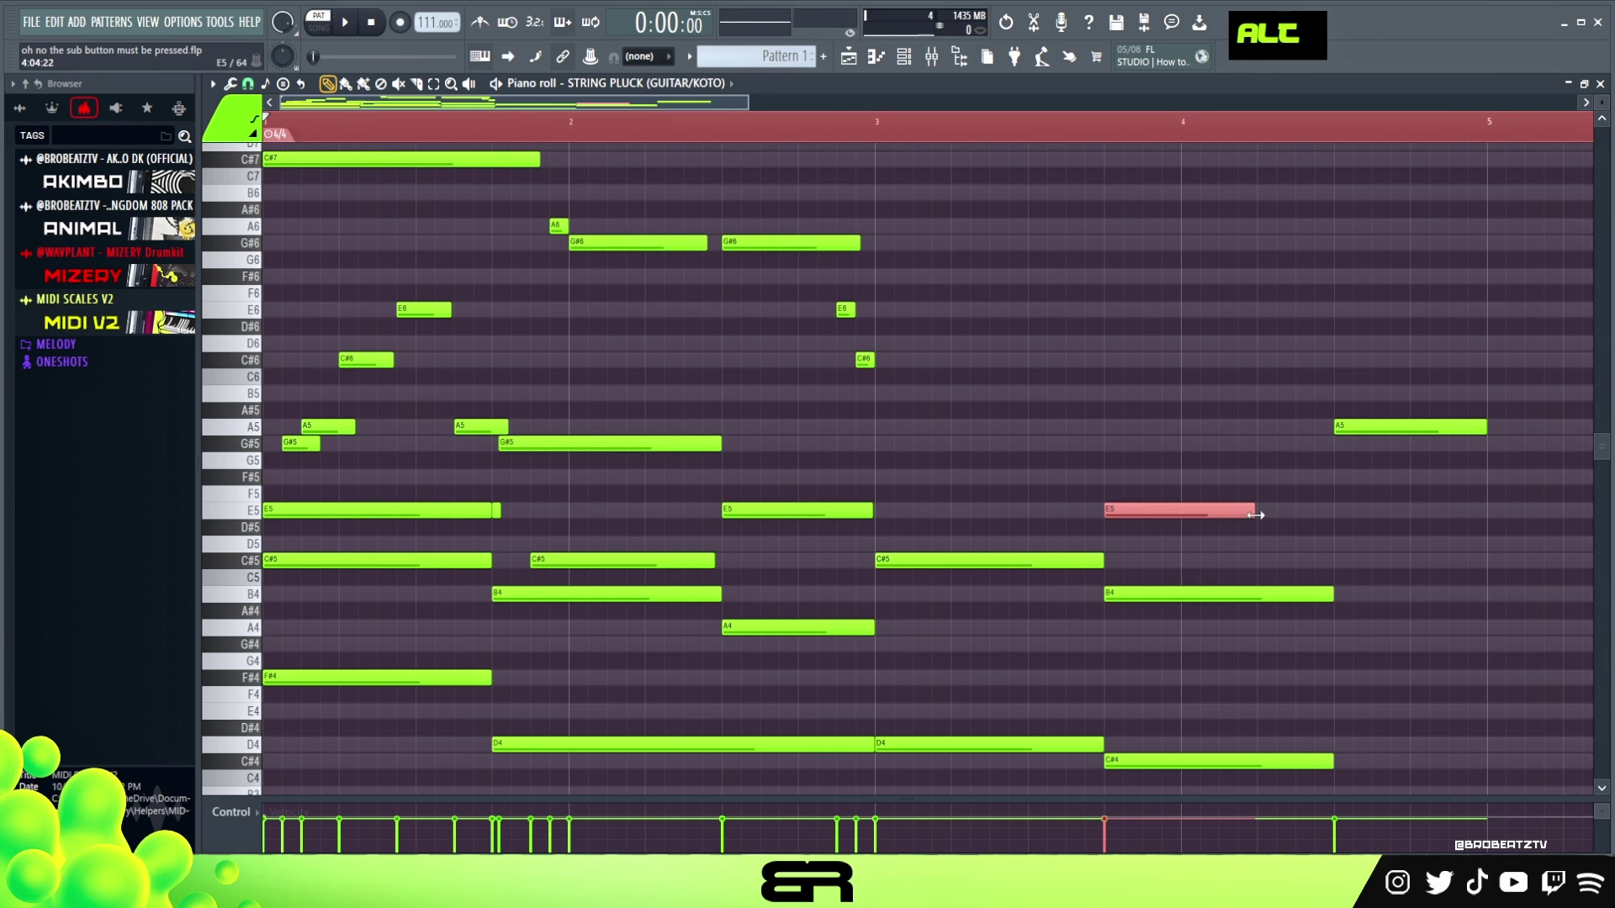
left_click_drag(321, 359, 905, 721, "ctrl")
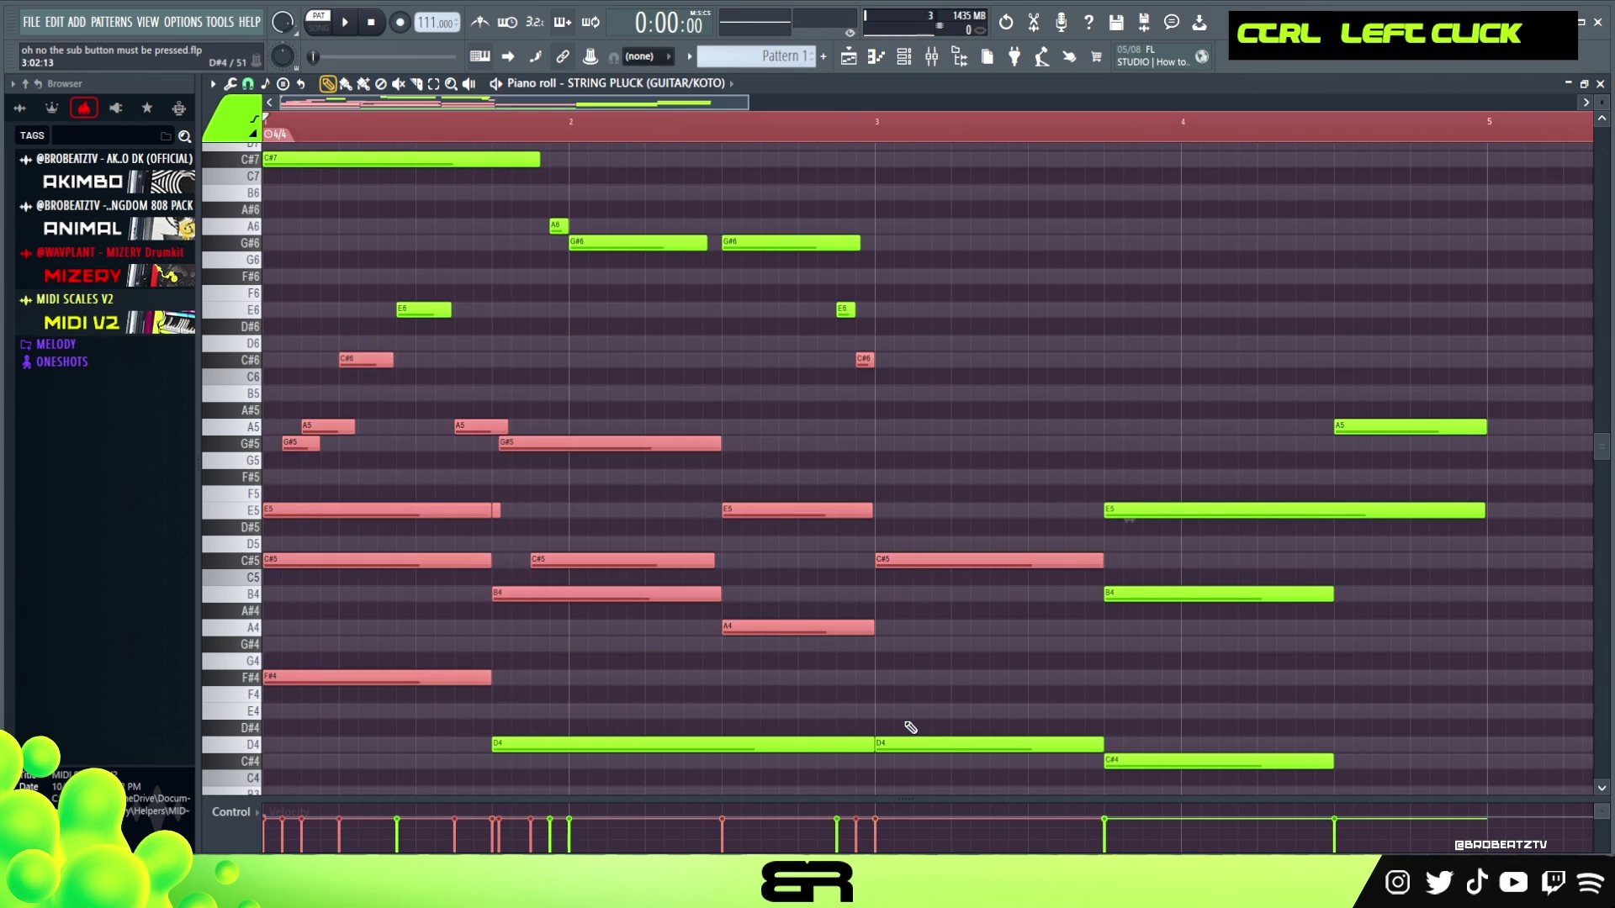
right_click(441, 538, "alt")
right_click(936, 535)
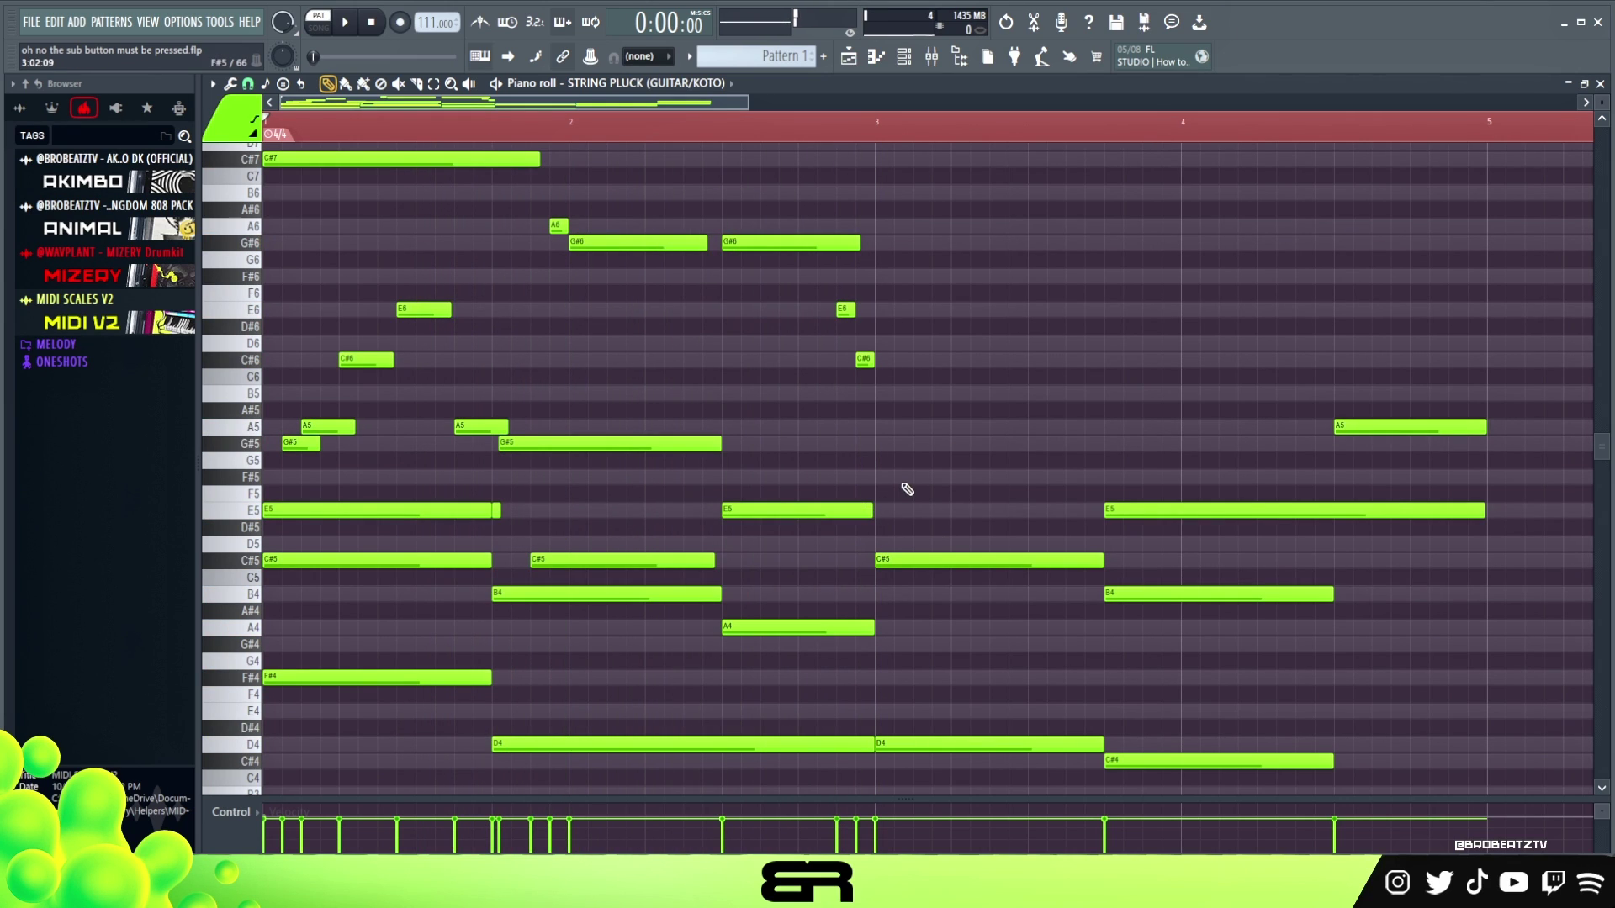
right_click(960, 501)
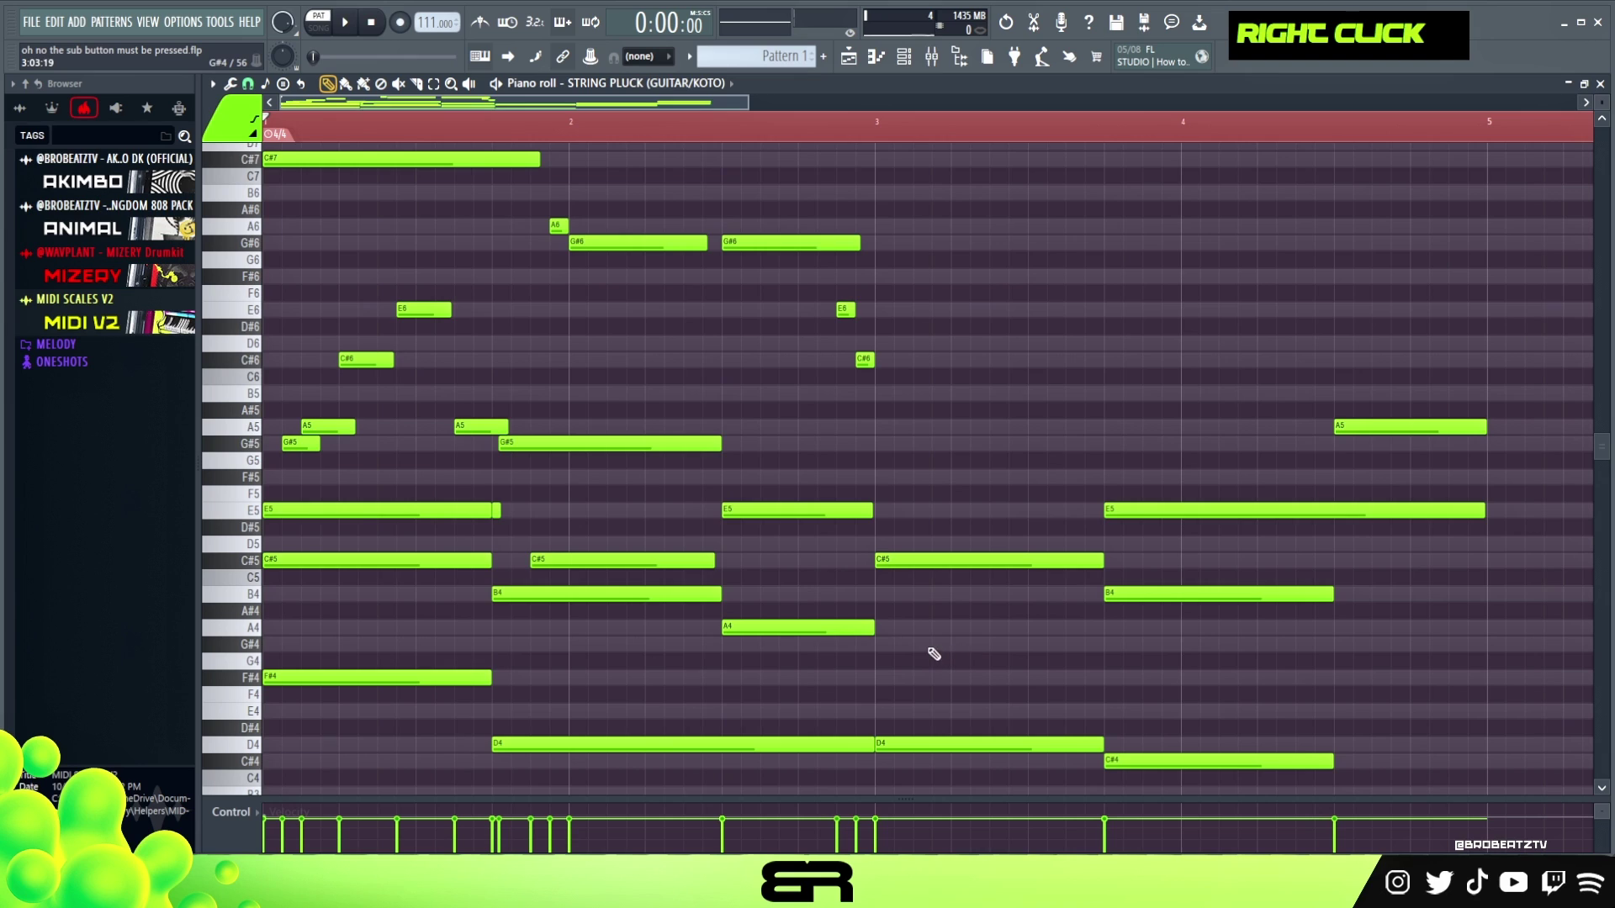
Step: Copy the F#4 to the start of bar 3, raise the copy an octave to F#5, and play the result
left_click(403, 670, "ctrl")
left_click_drag(303, 678, 933, 677)
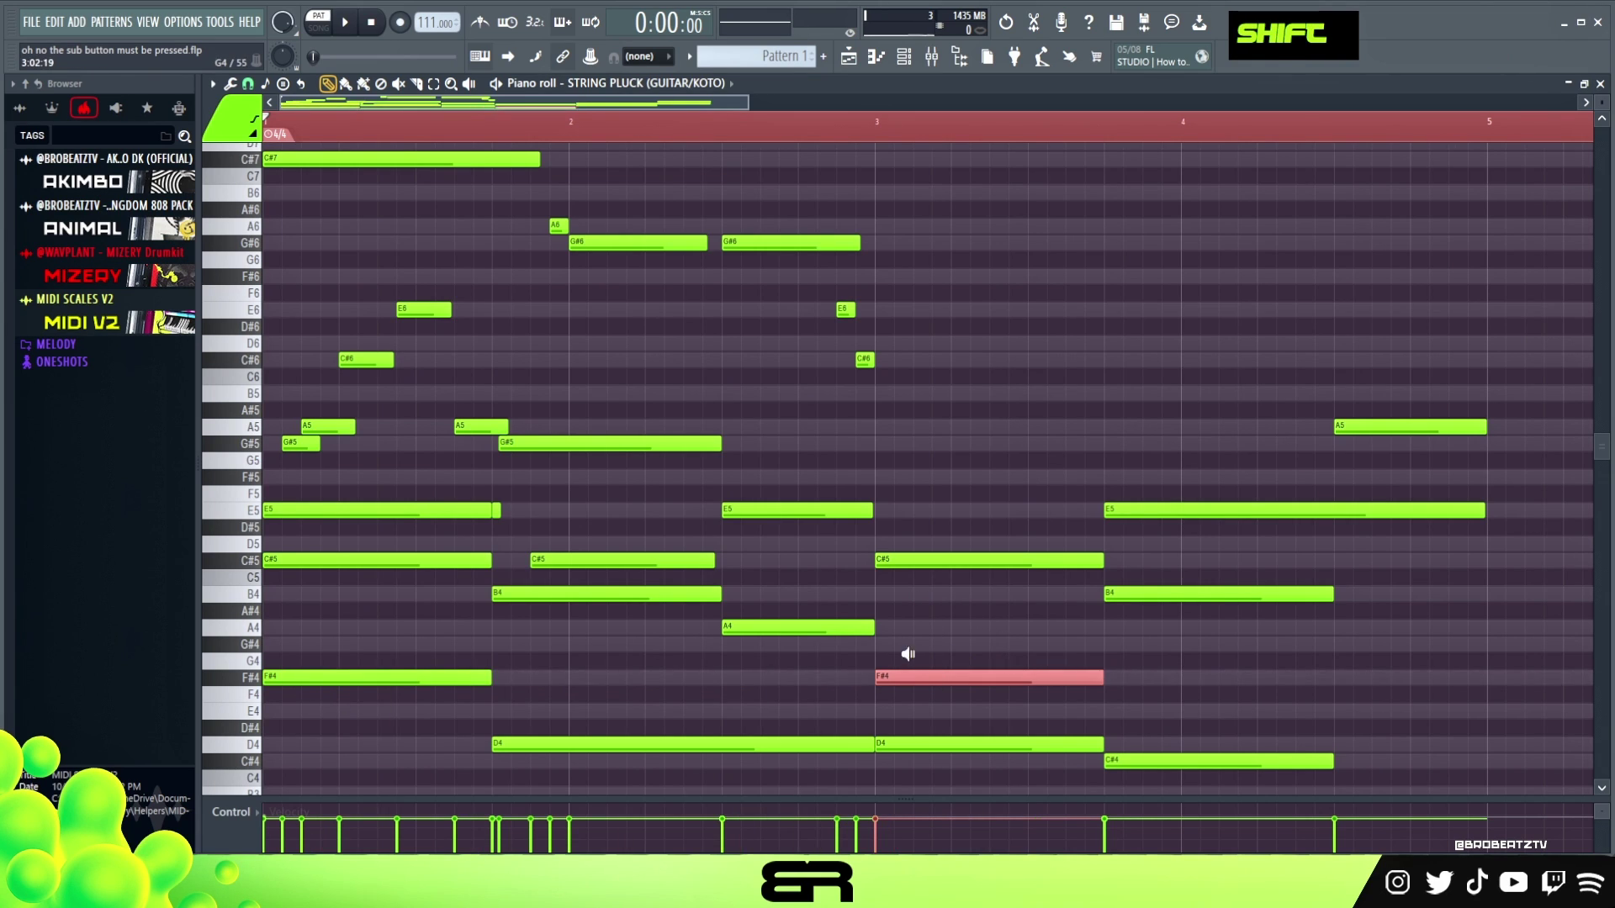
right_click(908, 653, "alt")
key("ctrl+Up")
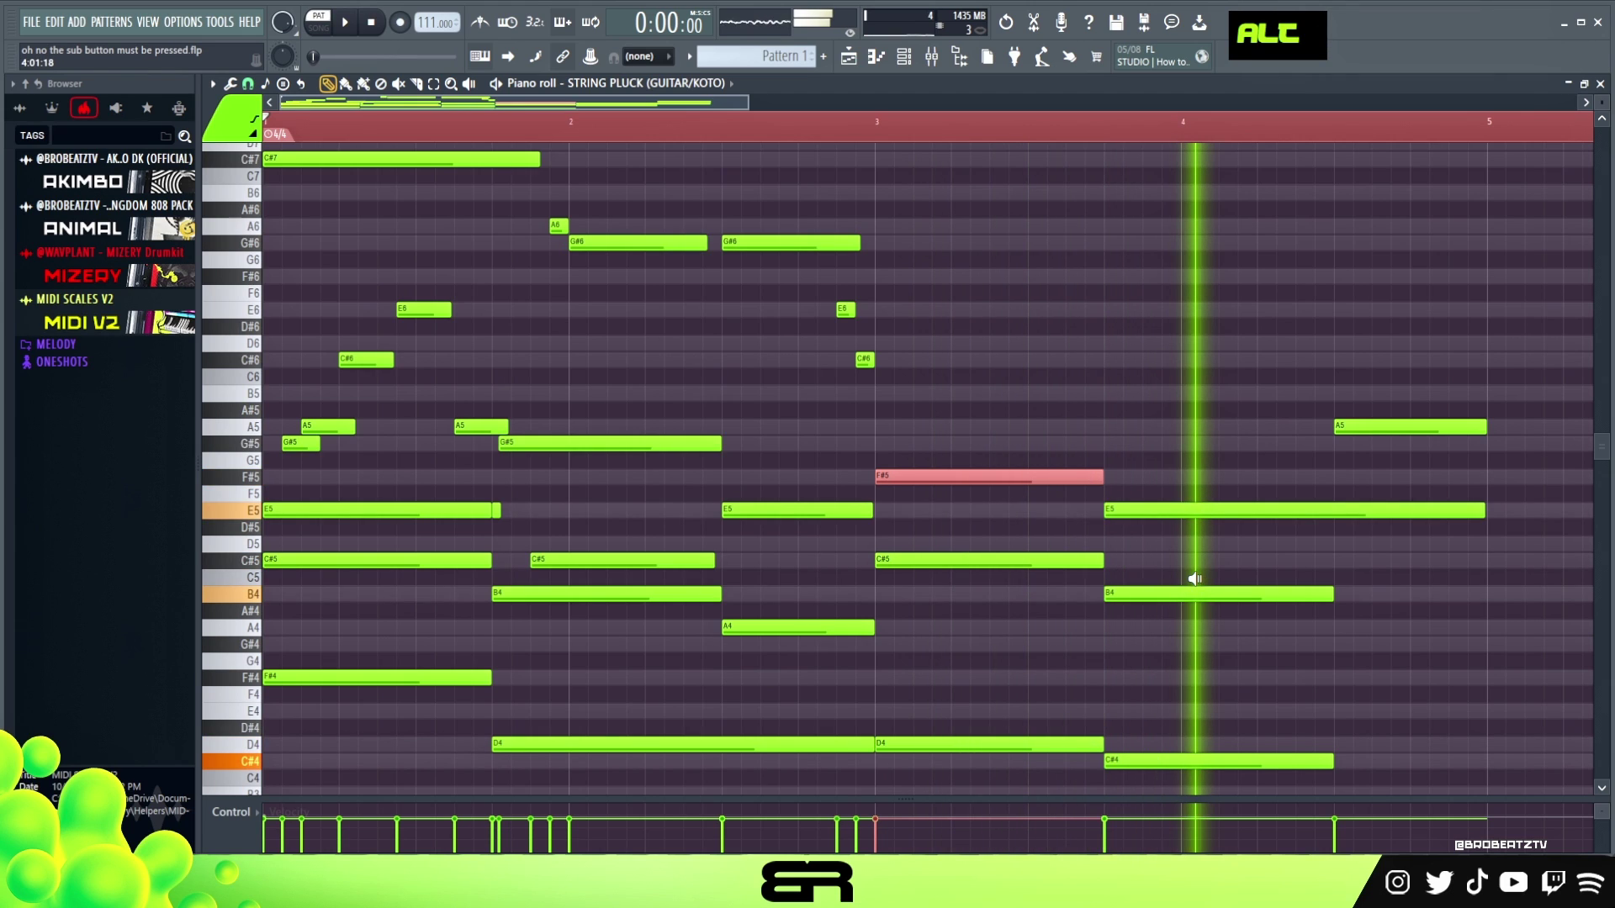
right_click(911, 653)
key("space")
key("space")
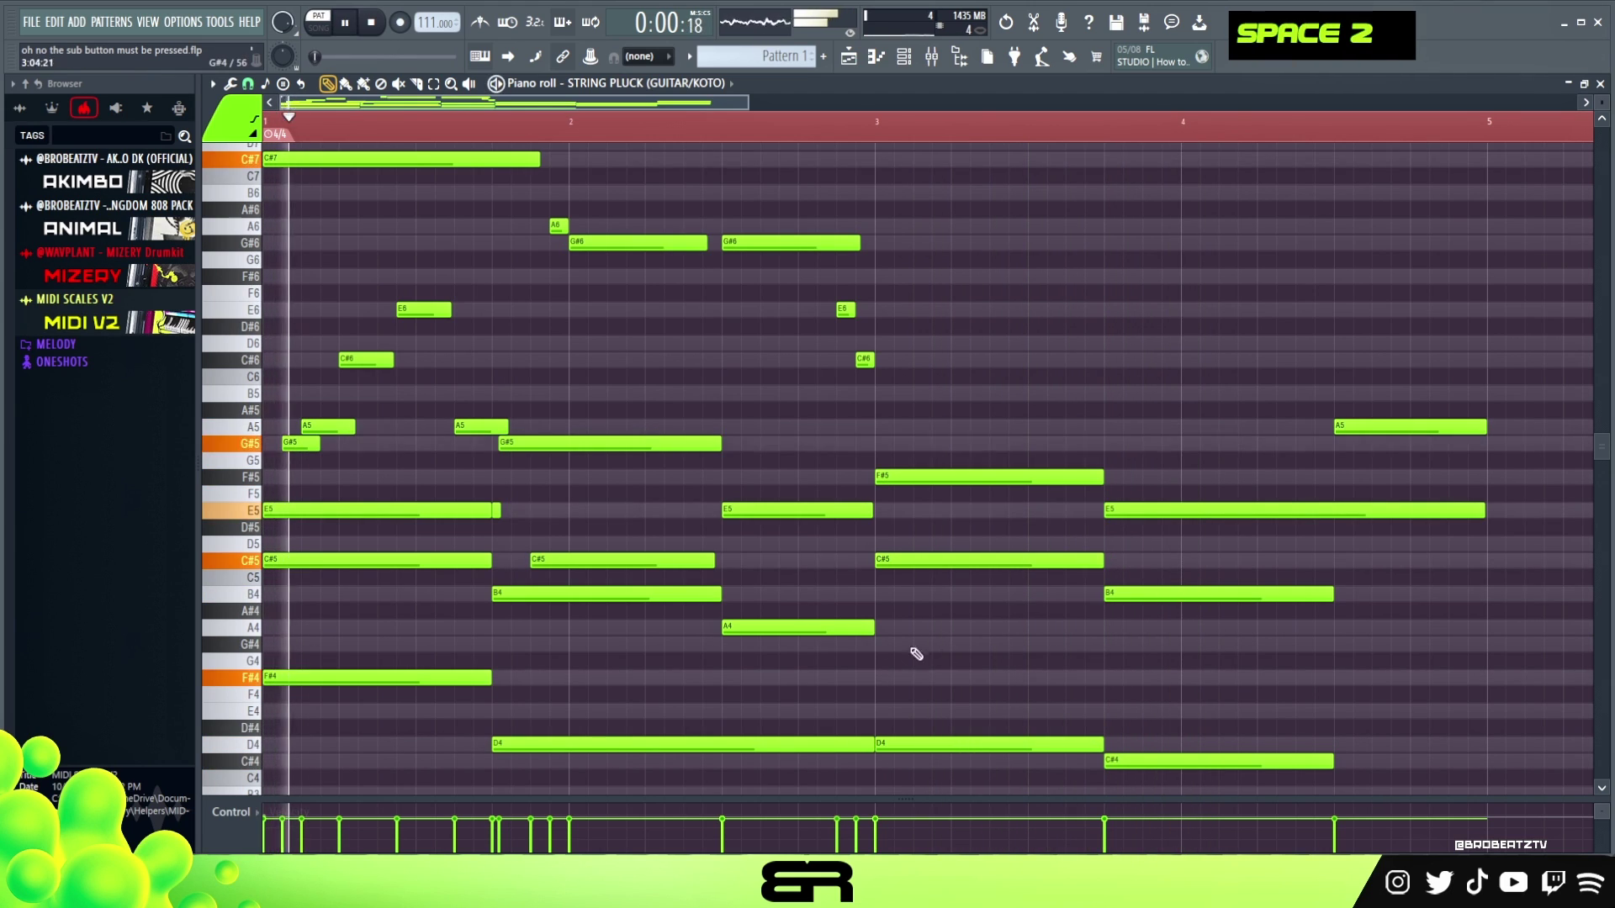
Step: Copy the A4 into bar 3 as a short note ending where the last B4 starts
left_click(785, 628, "ctrl")
left_click_drag(785, 629, 1105, 645)
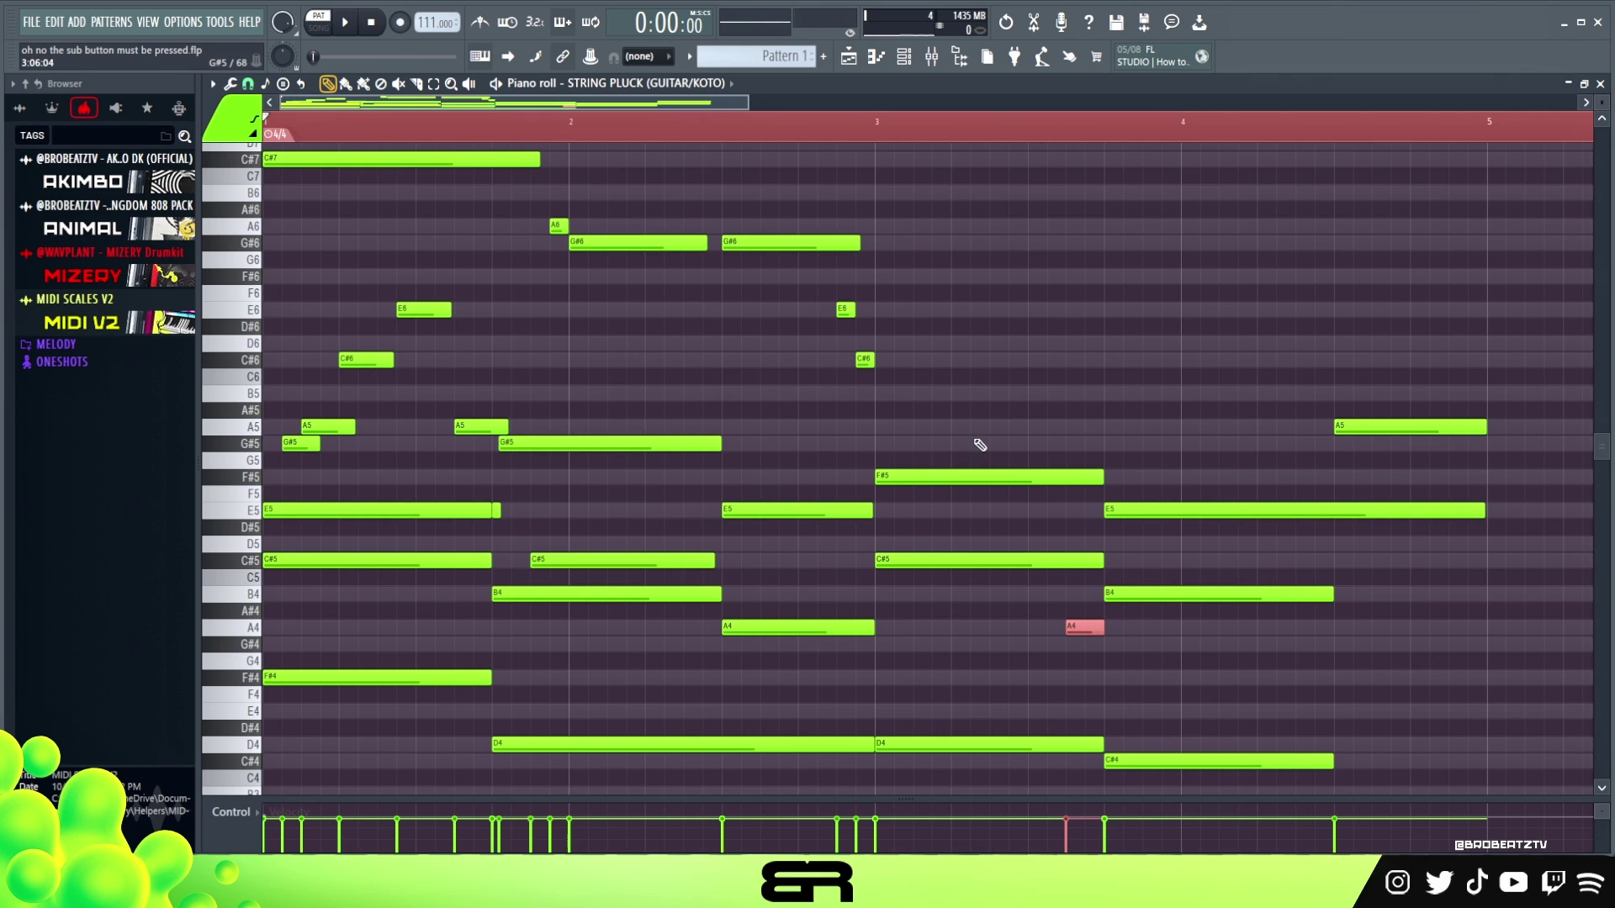
right_click(1048, 430)
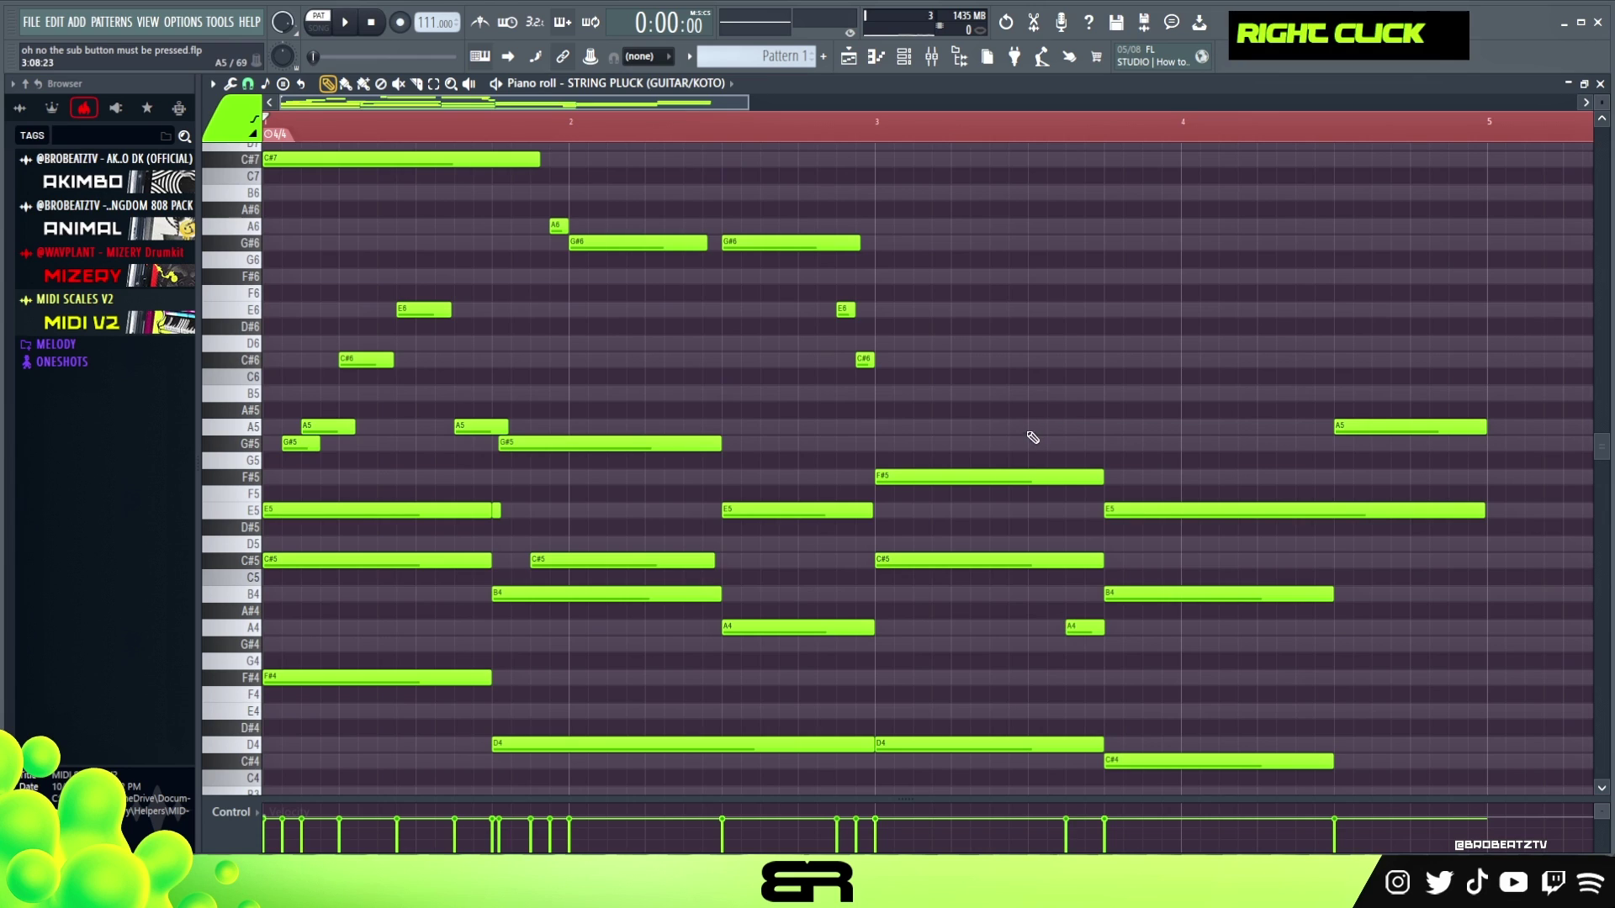
scroll(1029, 443, "up", 1)
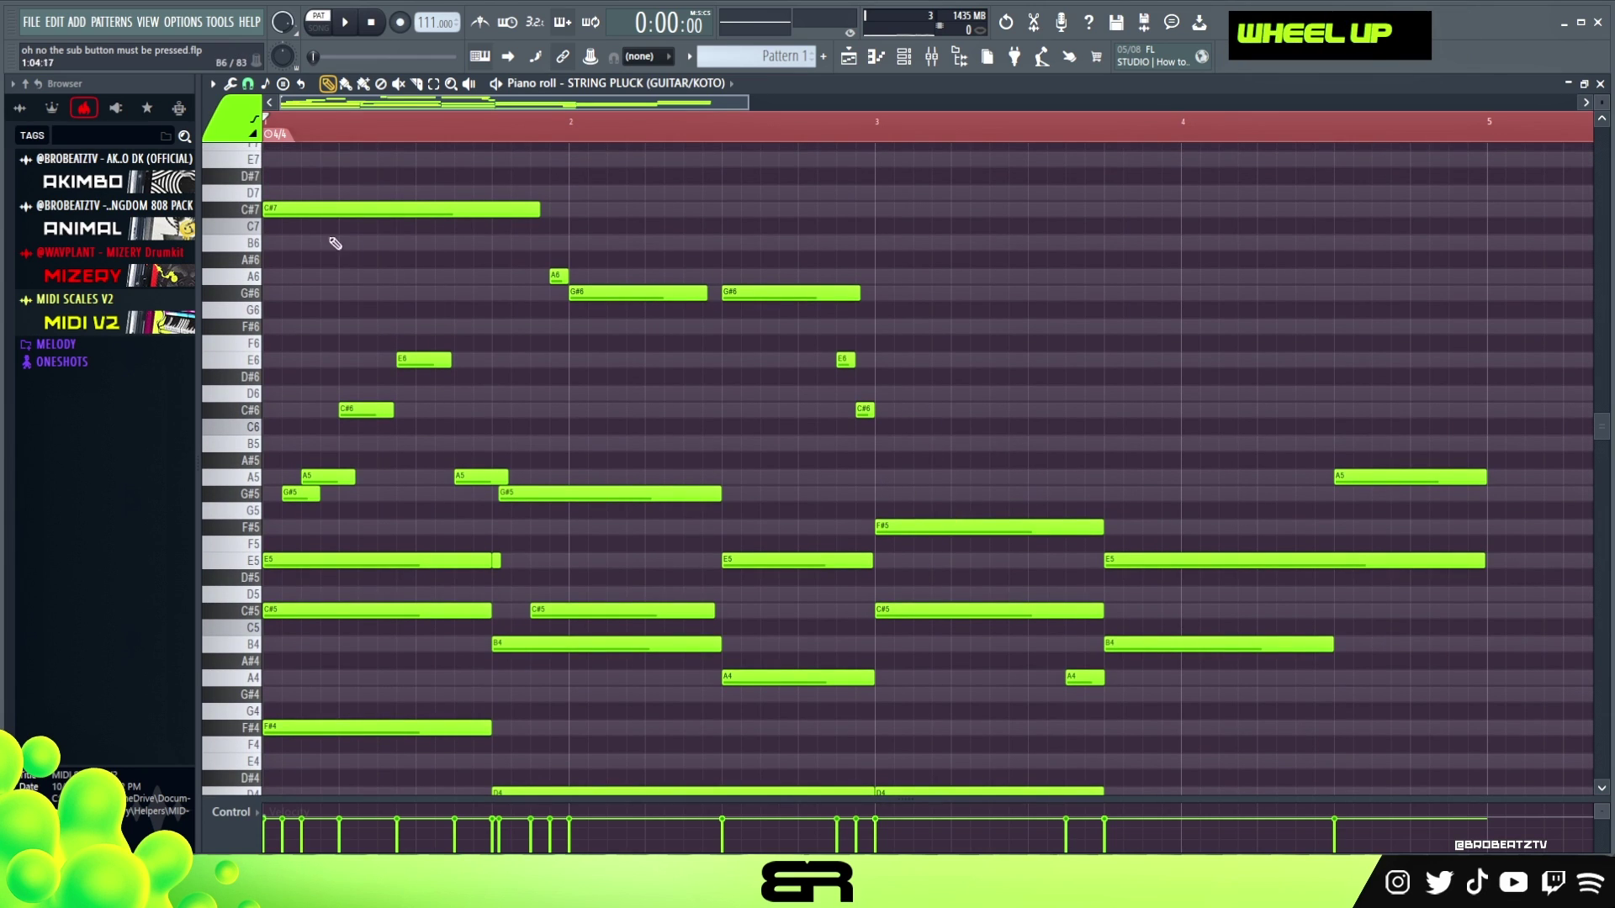
Step: Copy the short C#6 into three slightly longer, successive C#6 notes from the start of bar 3
left_click(865, 411, "ctrl")
left_click_drag(865, 412, 885, 417)
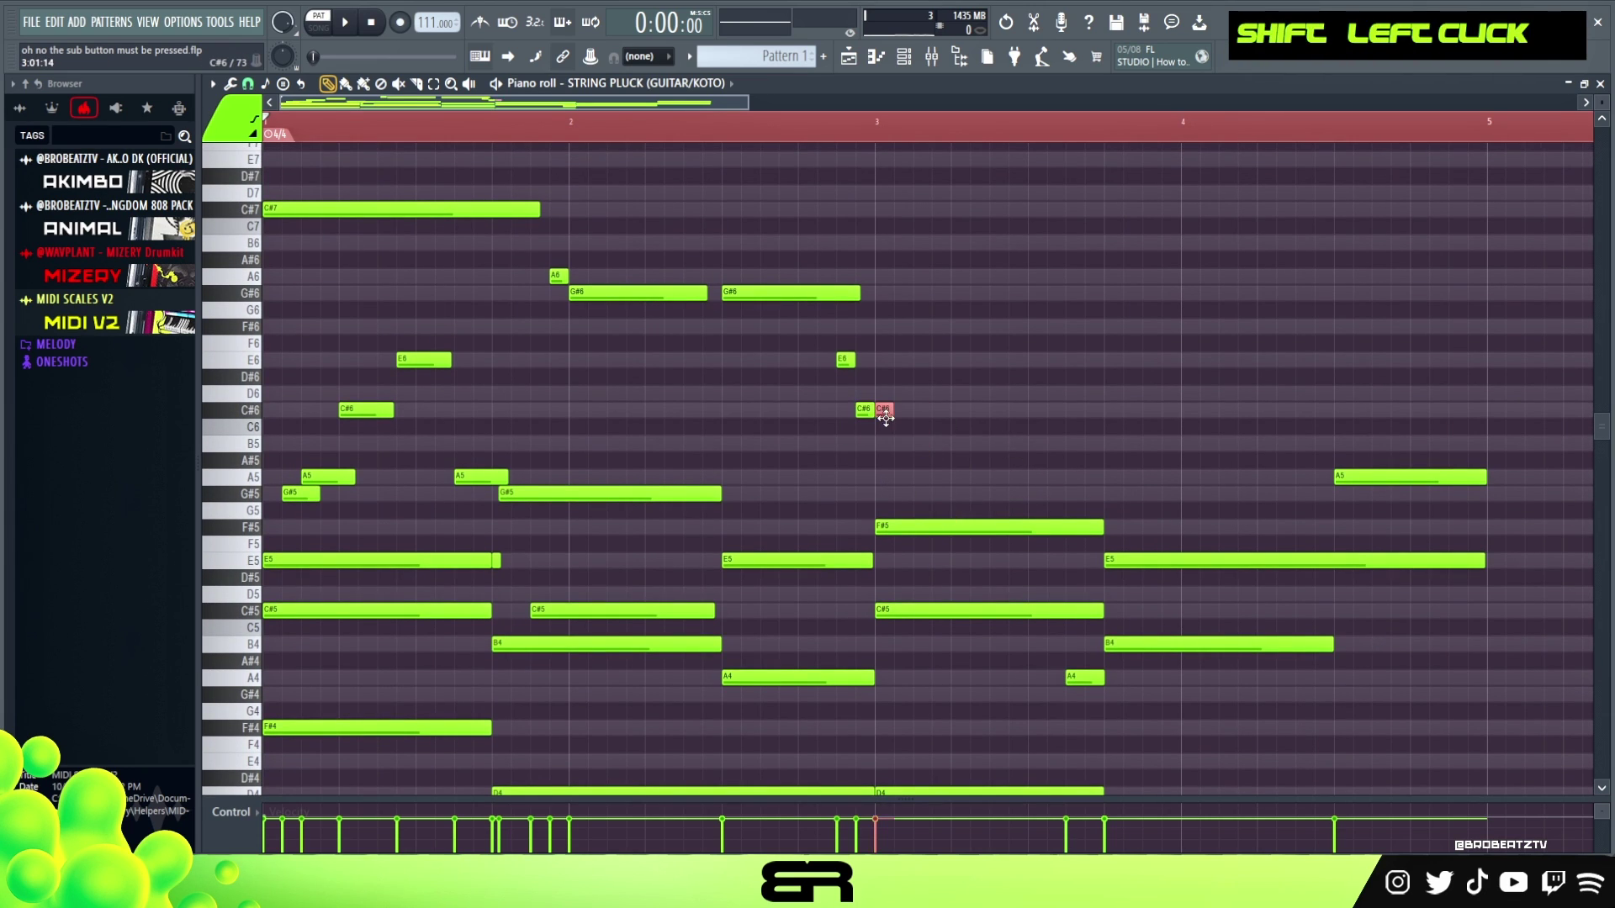
left_click(899, 409, "alt")
key("ctrl+z")
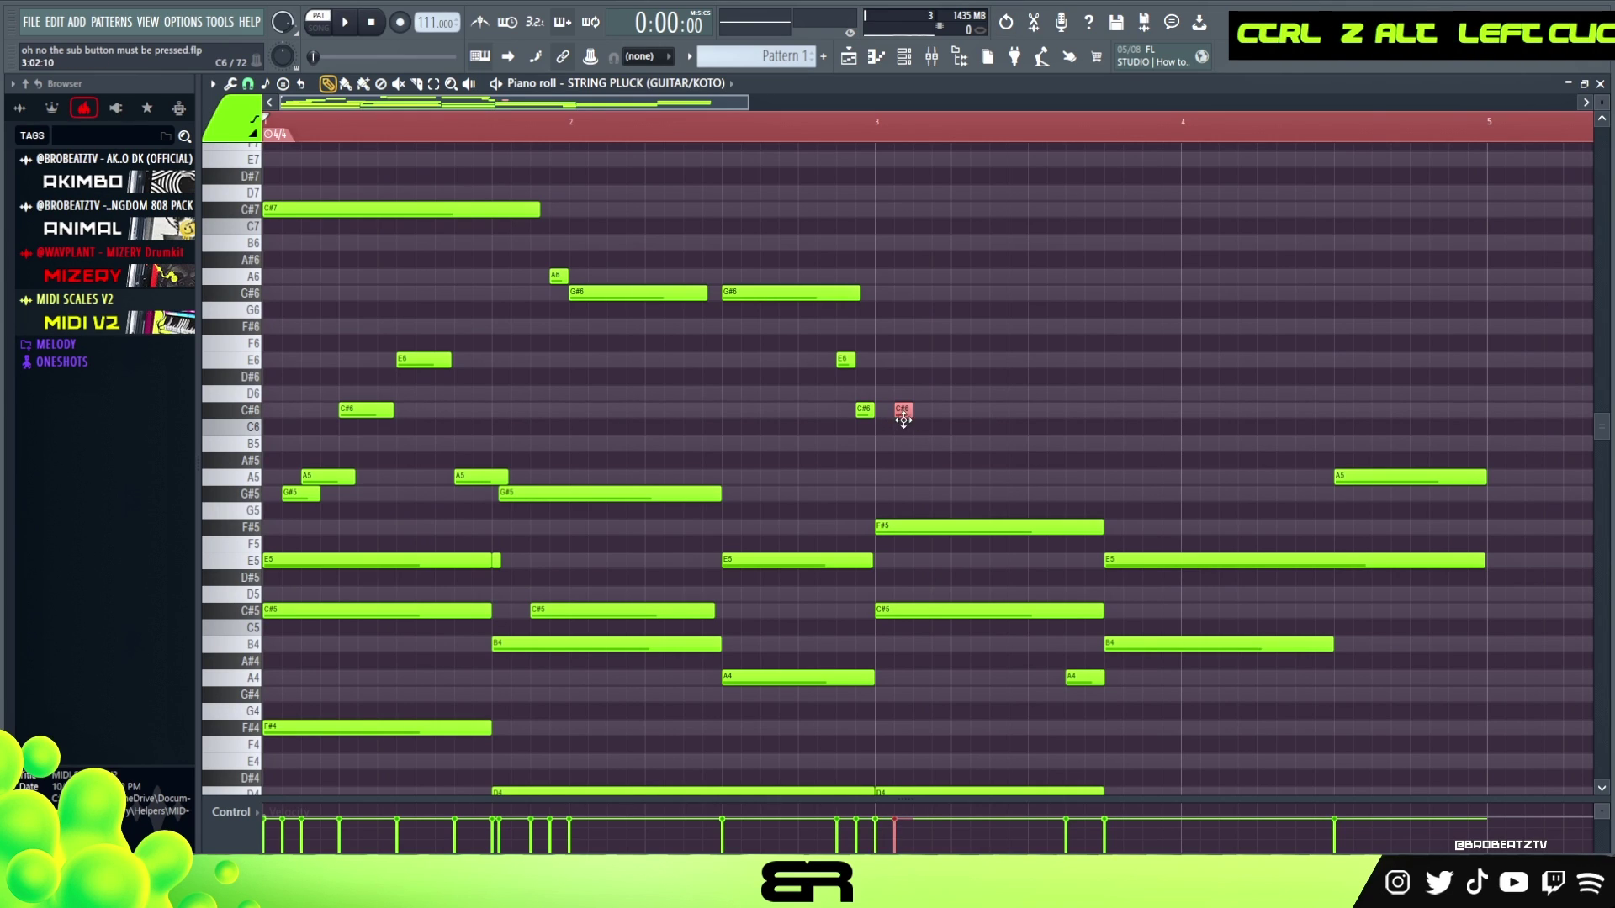
left_click_drag(887, 417, 951, 414)
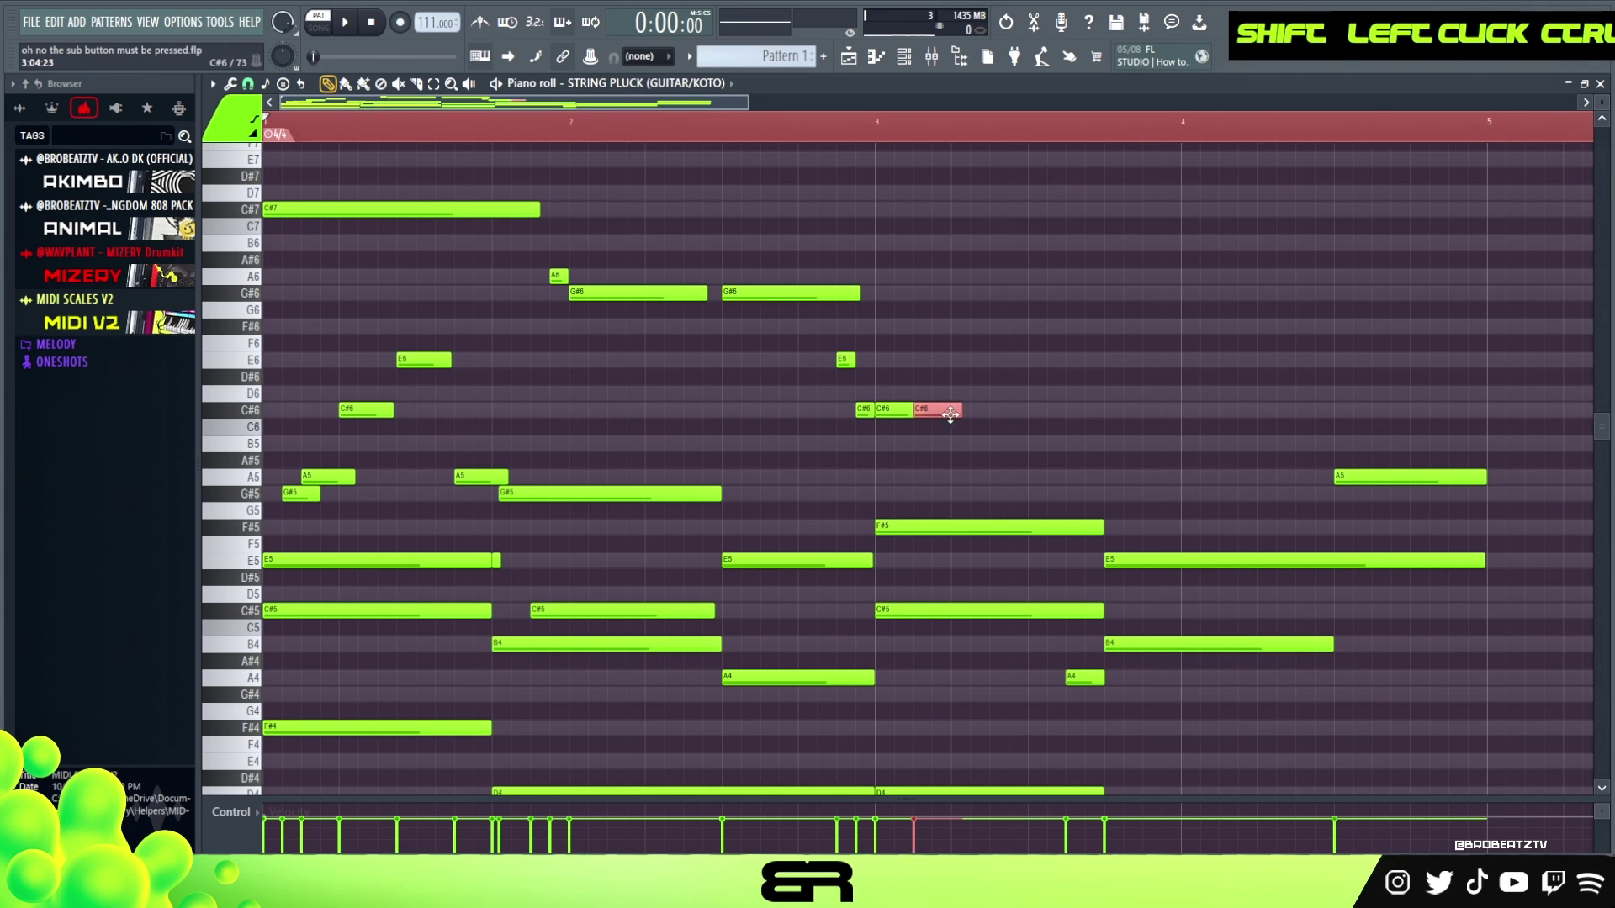
Step: Add a short E6 between the first two C#6 notes of bar 3, and play from late in bar 2
left_click(845, 360, "ctrl")
left_click_drag(846, 360, 923, 361)
key("space")
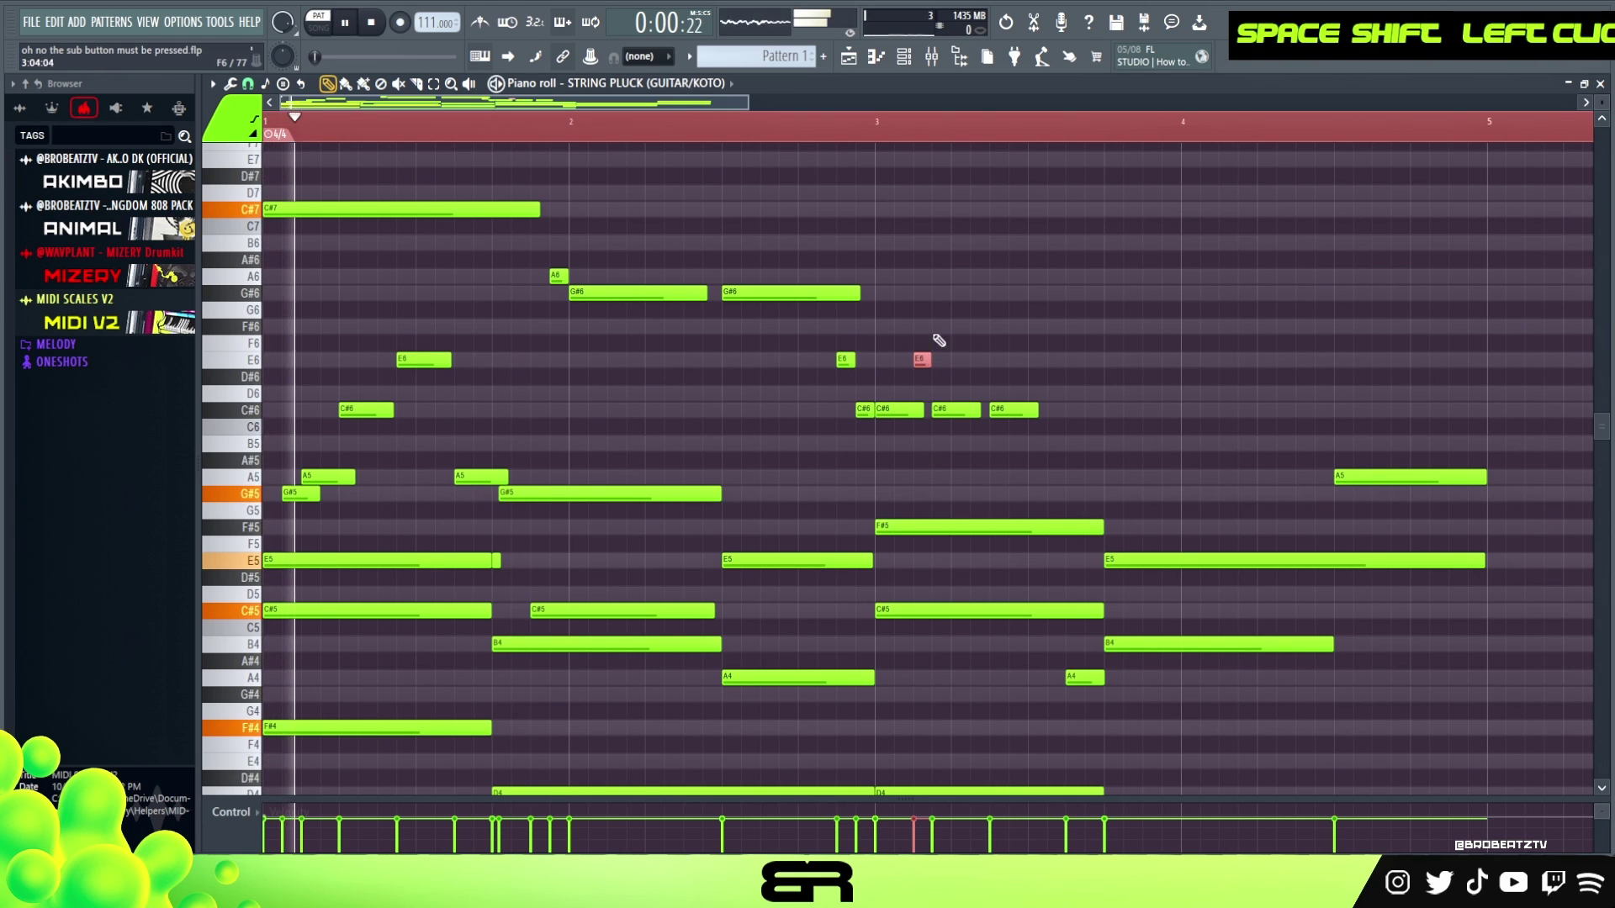
left_click(806, 146)
right_click(808, 150)
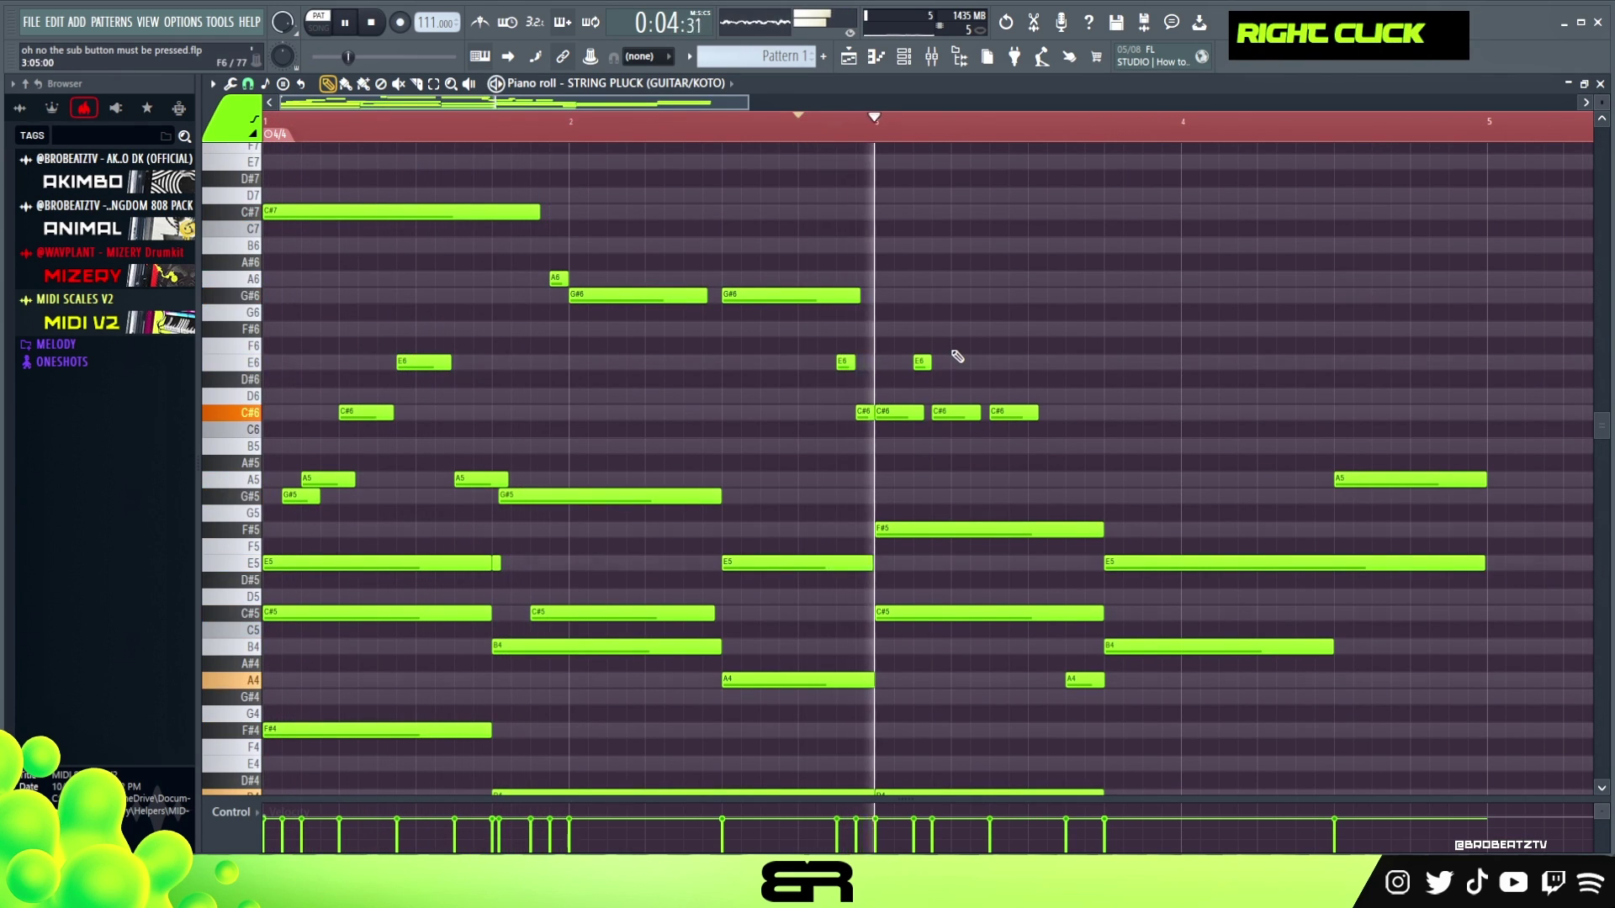
key("space")
key("space")
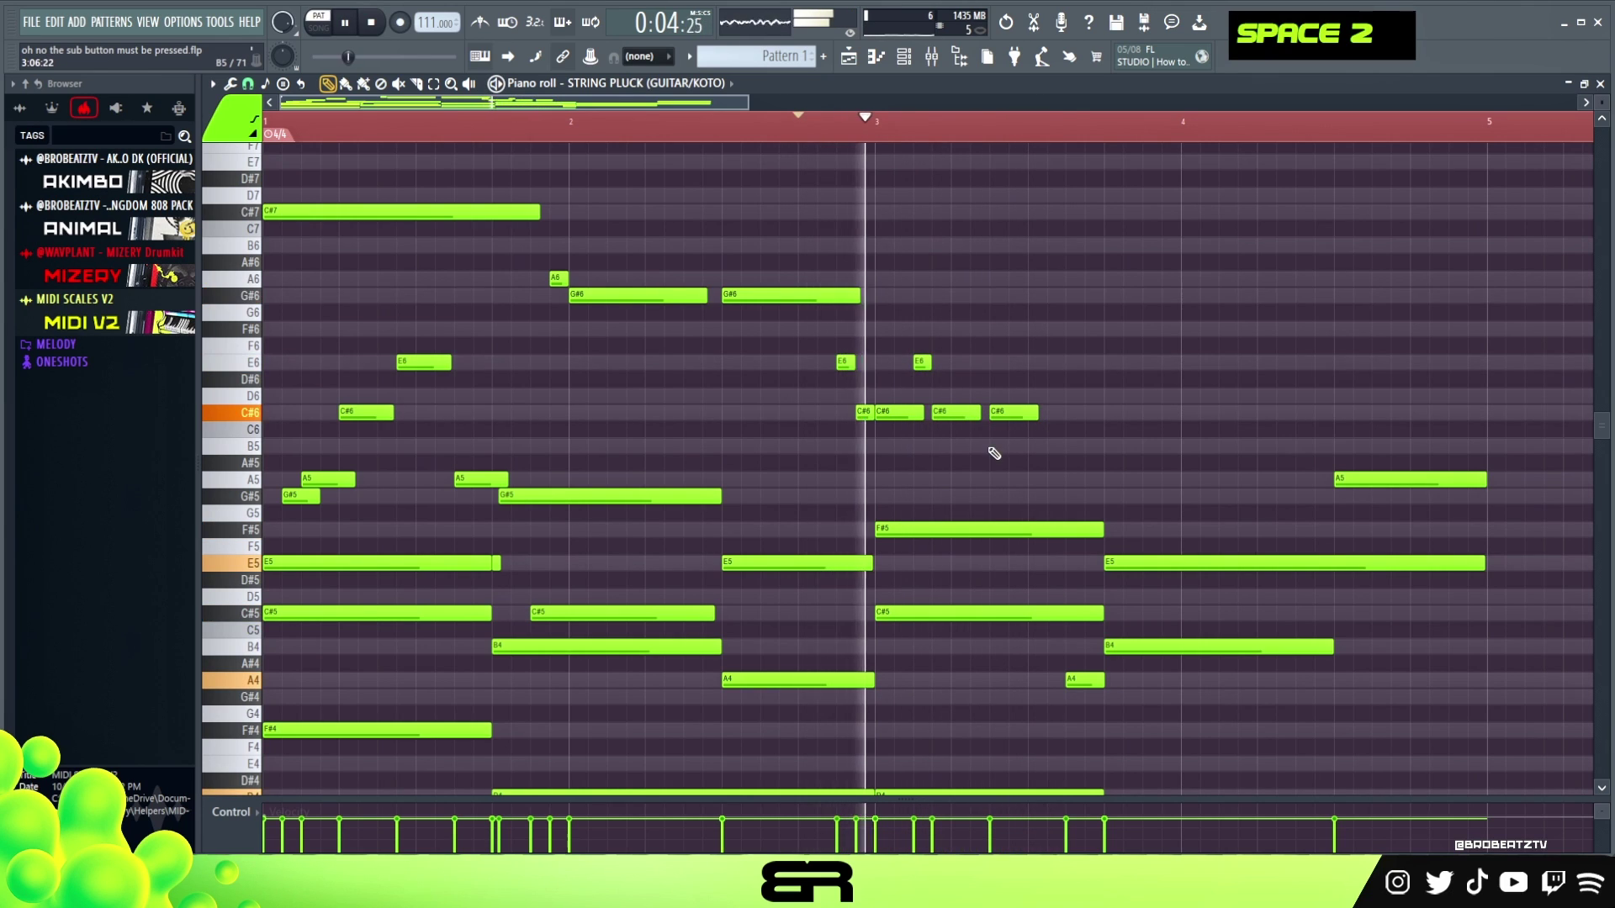
Step: Shorten bar 3's first C#6 to end where E6 starts, lengthen that E6 slightly, and replay from late in bar 2
key("space")
left_click_drag(922, 416, 940, 364)
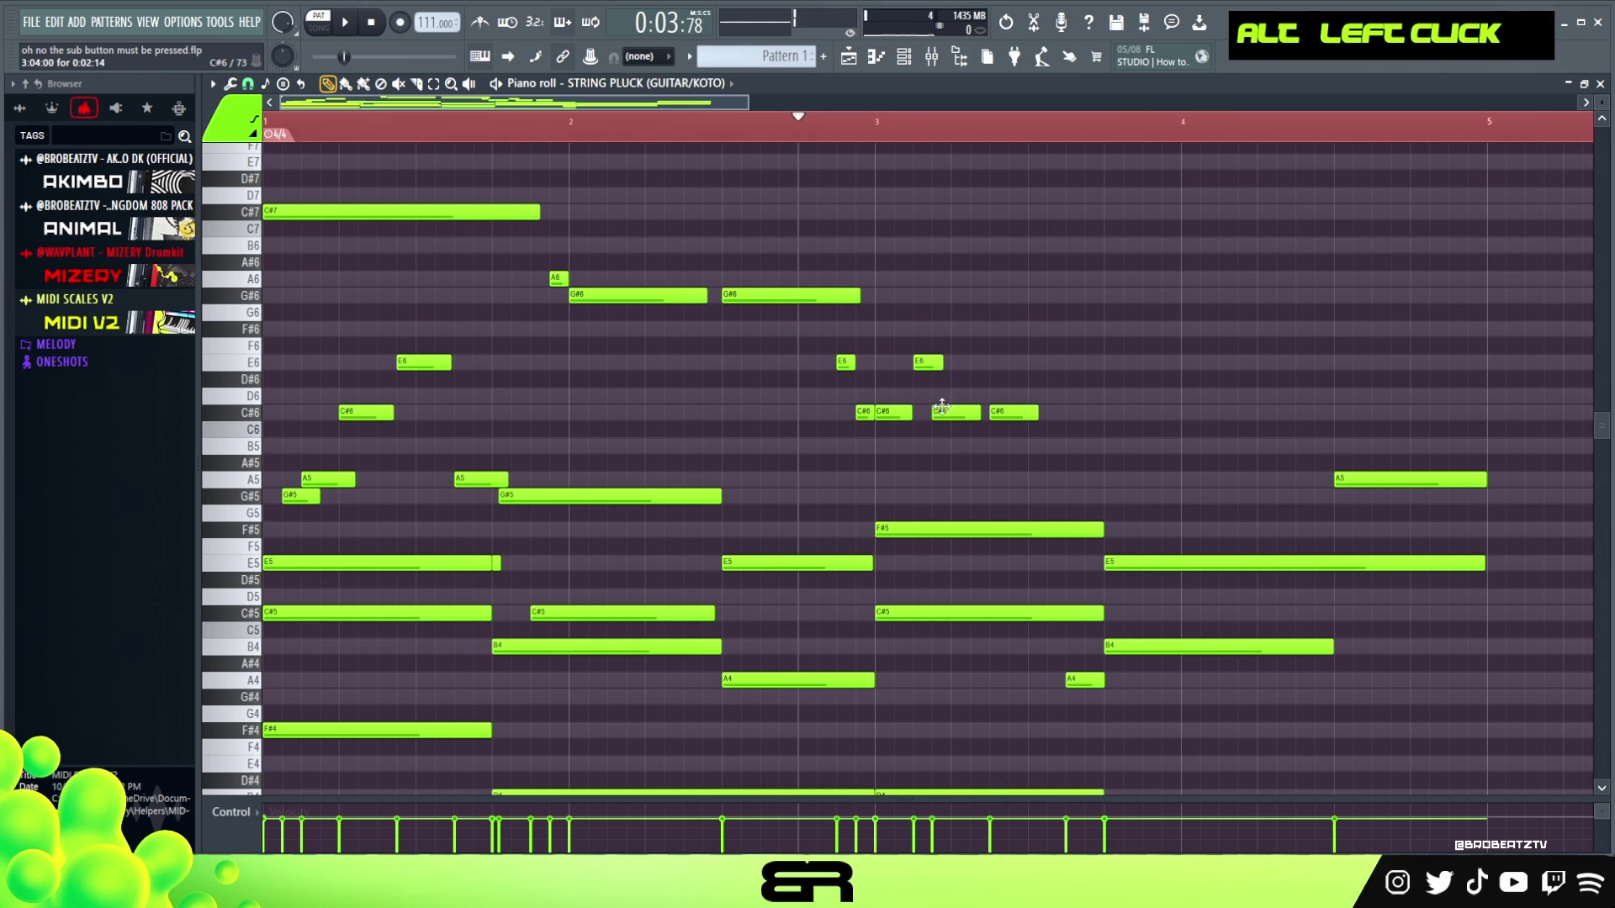
key("space")
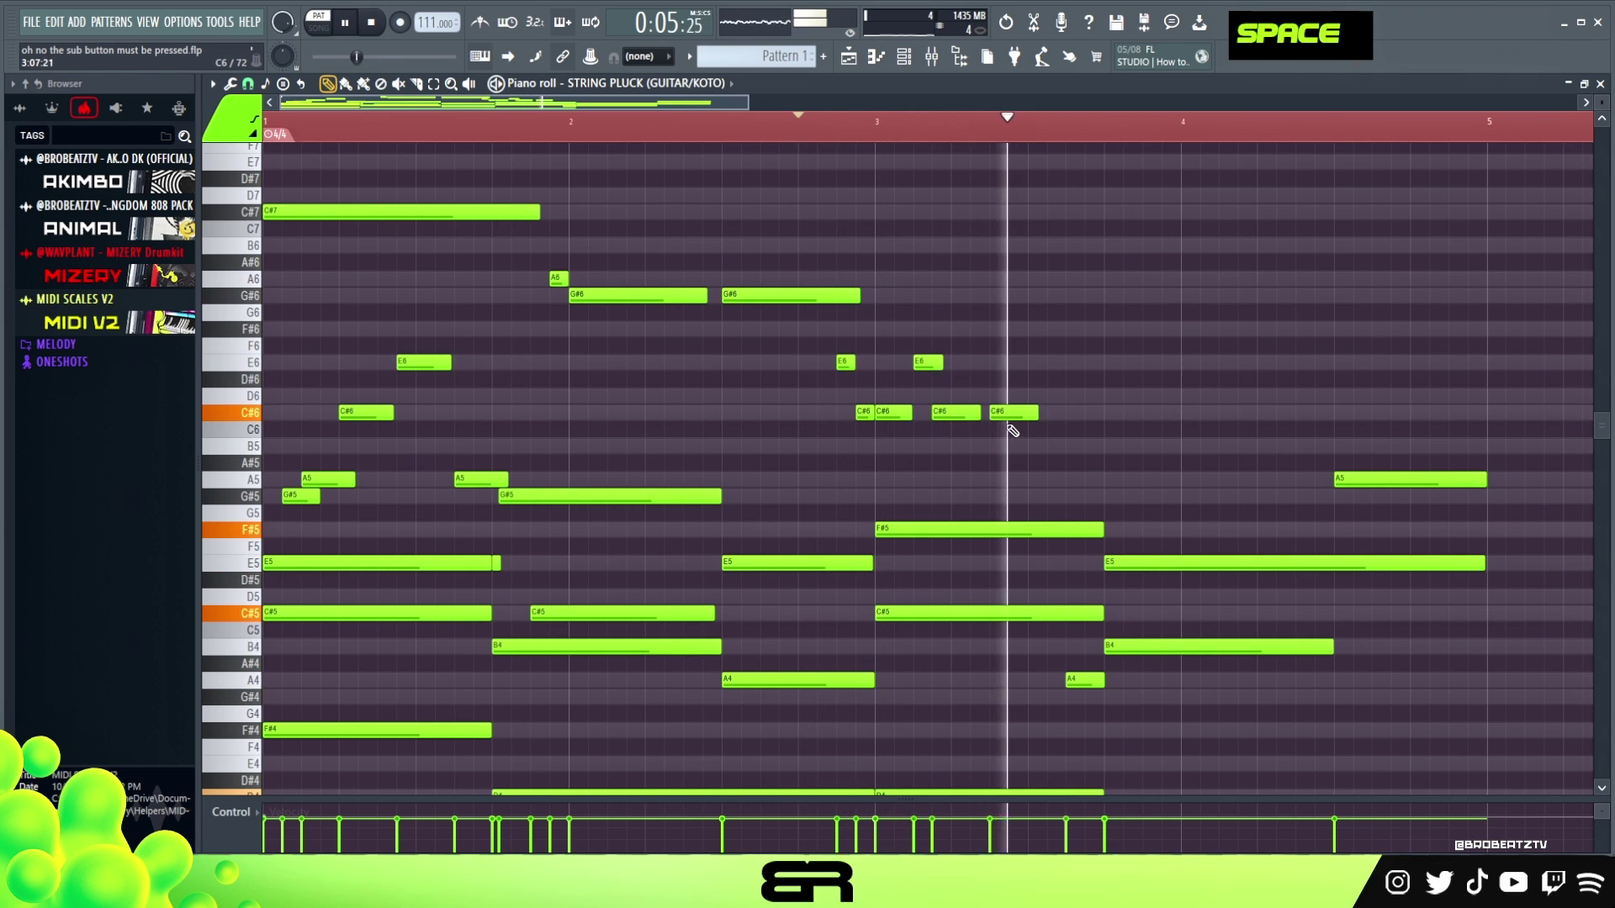
Step: Add a B6 note in bar 3 starting one step after the last short E6's successor C#6, replaying from late in bar 2
key("space")
key("space")
key("space")
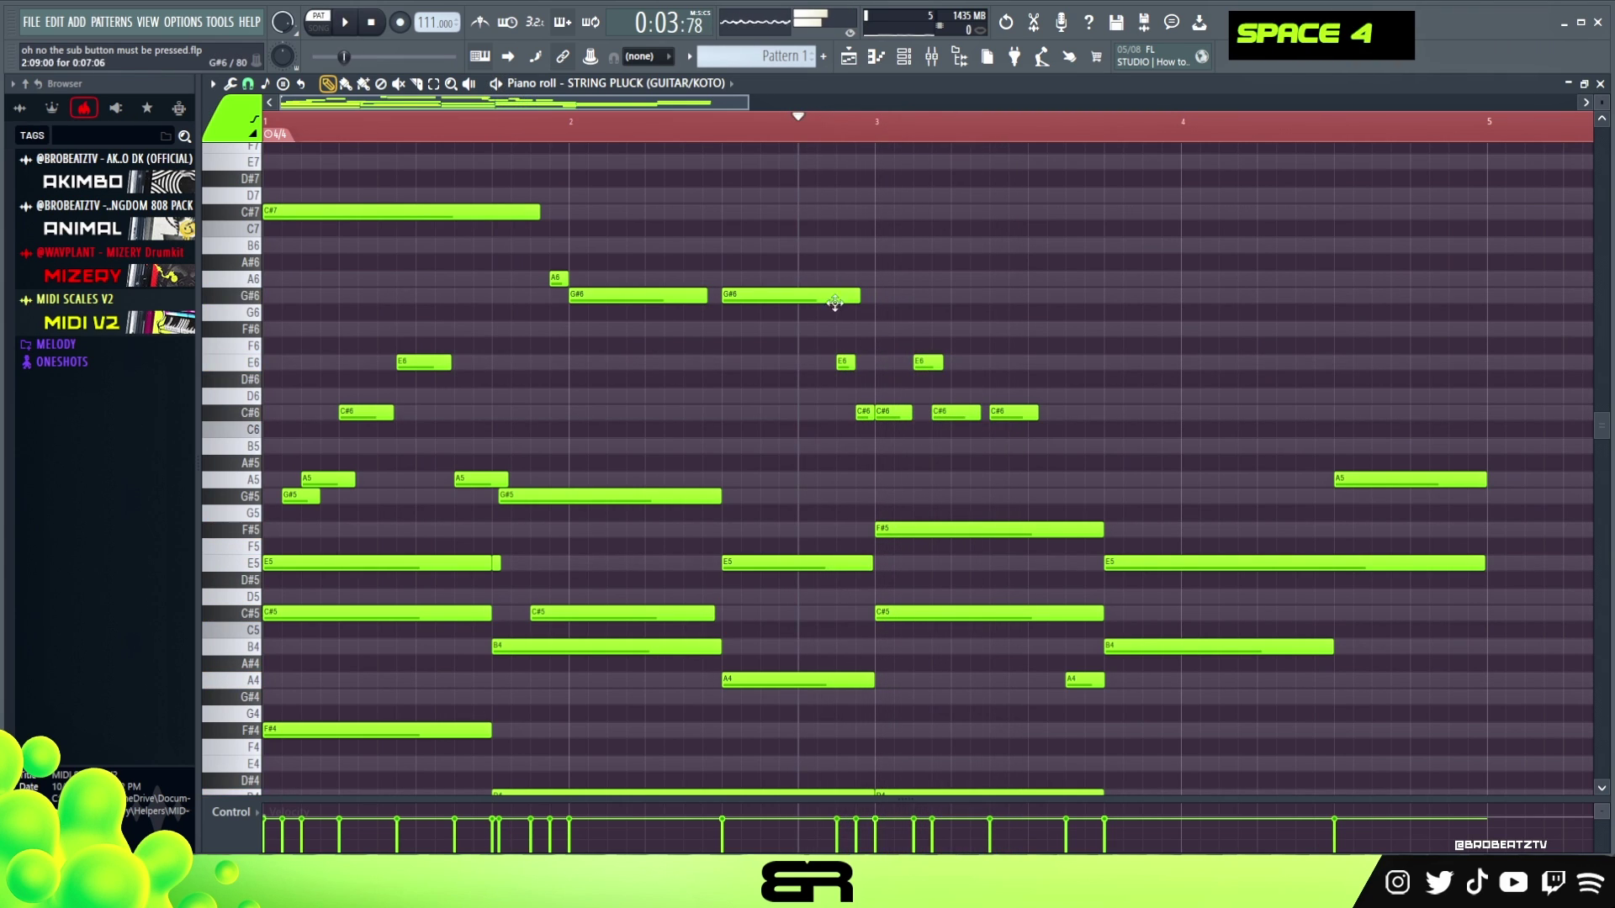
left_click_drag(899, 278, 976, 245)
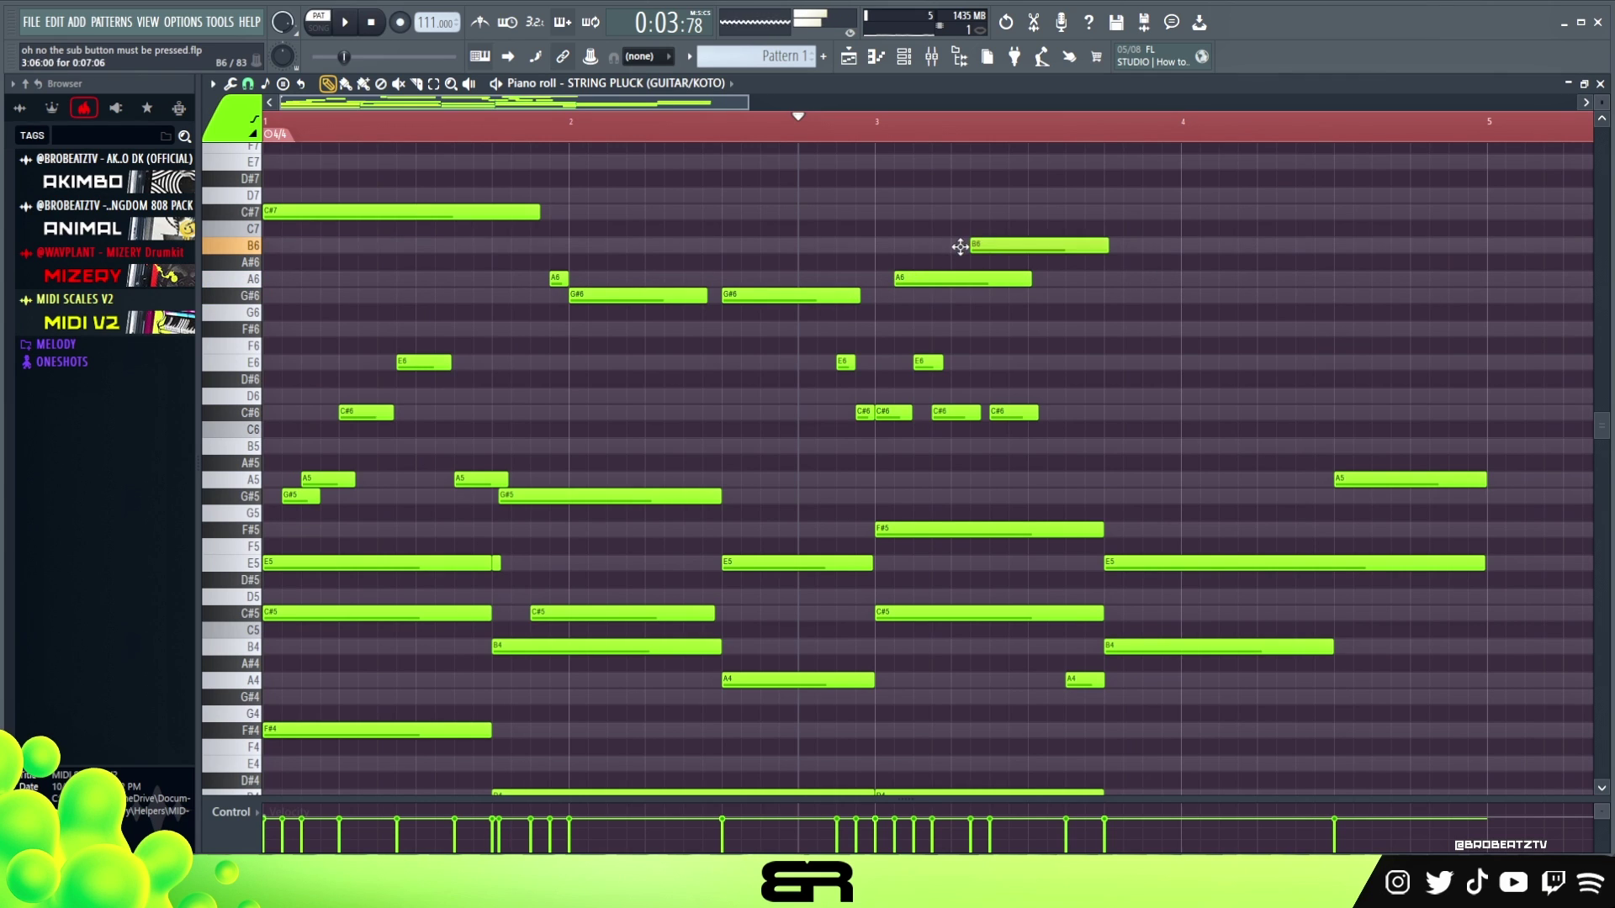
right_click(974, 281)
key("space")
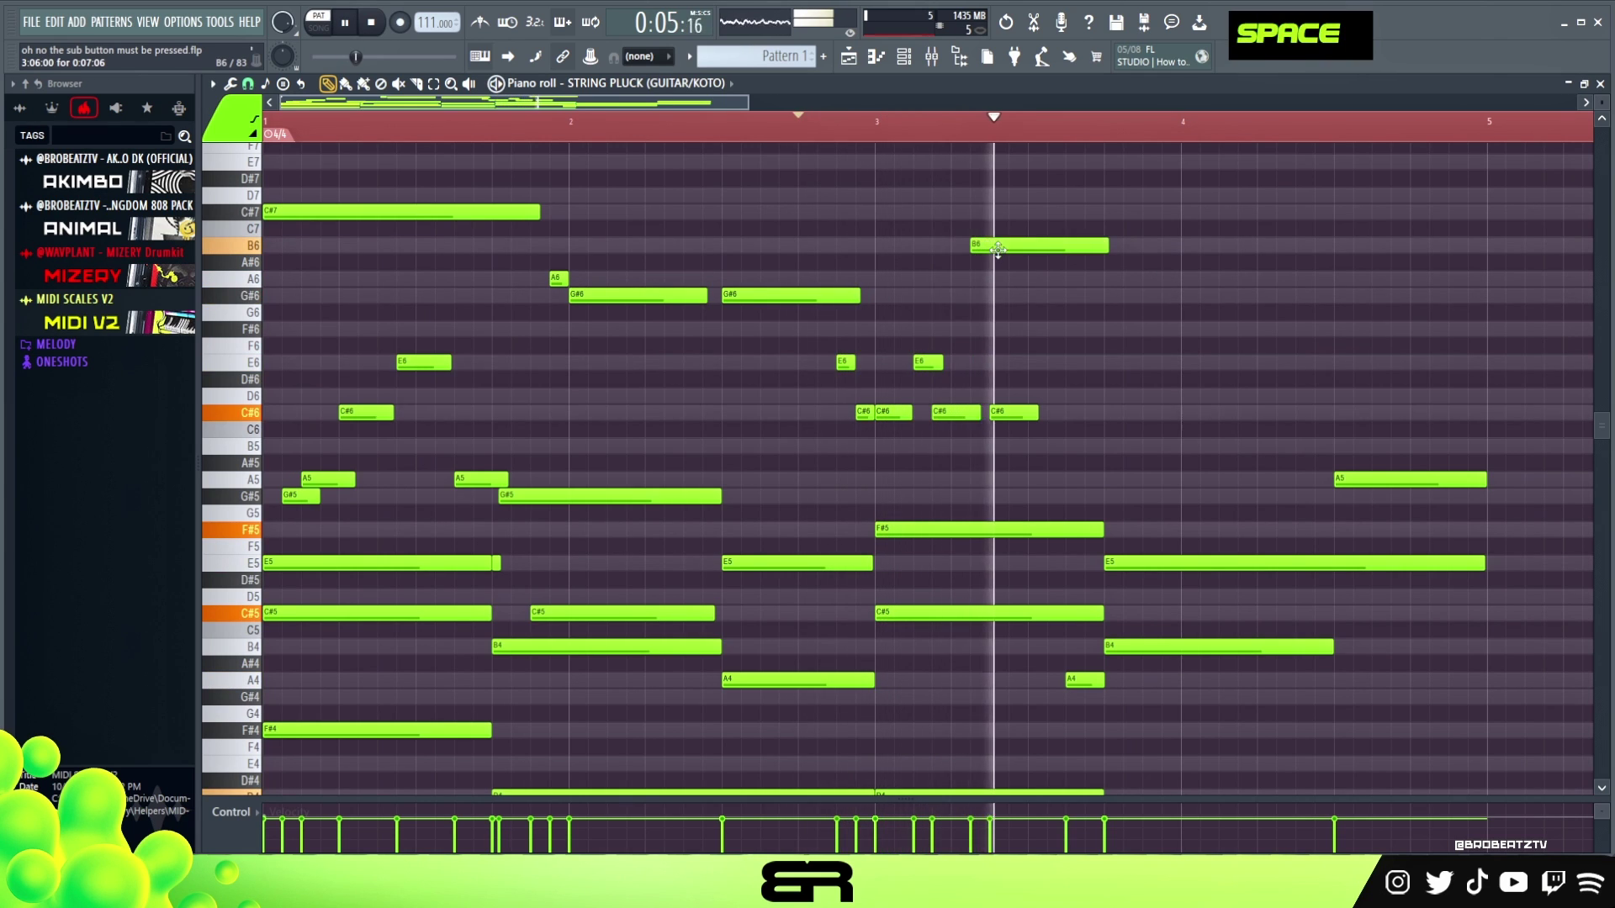
key("space")
key("space")
left_click_drag(987, 246, 969, 246)
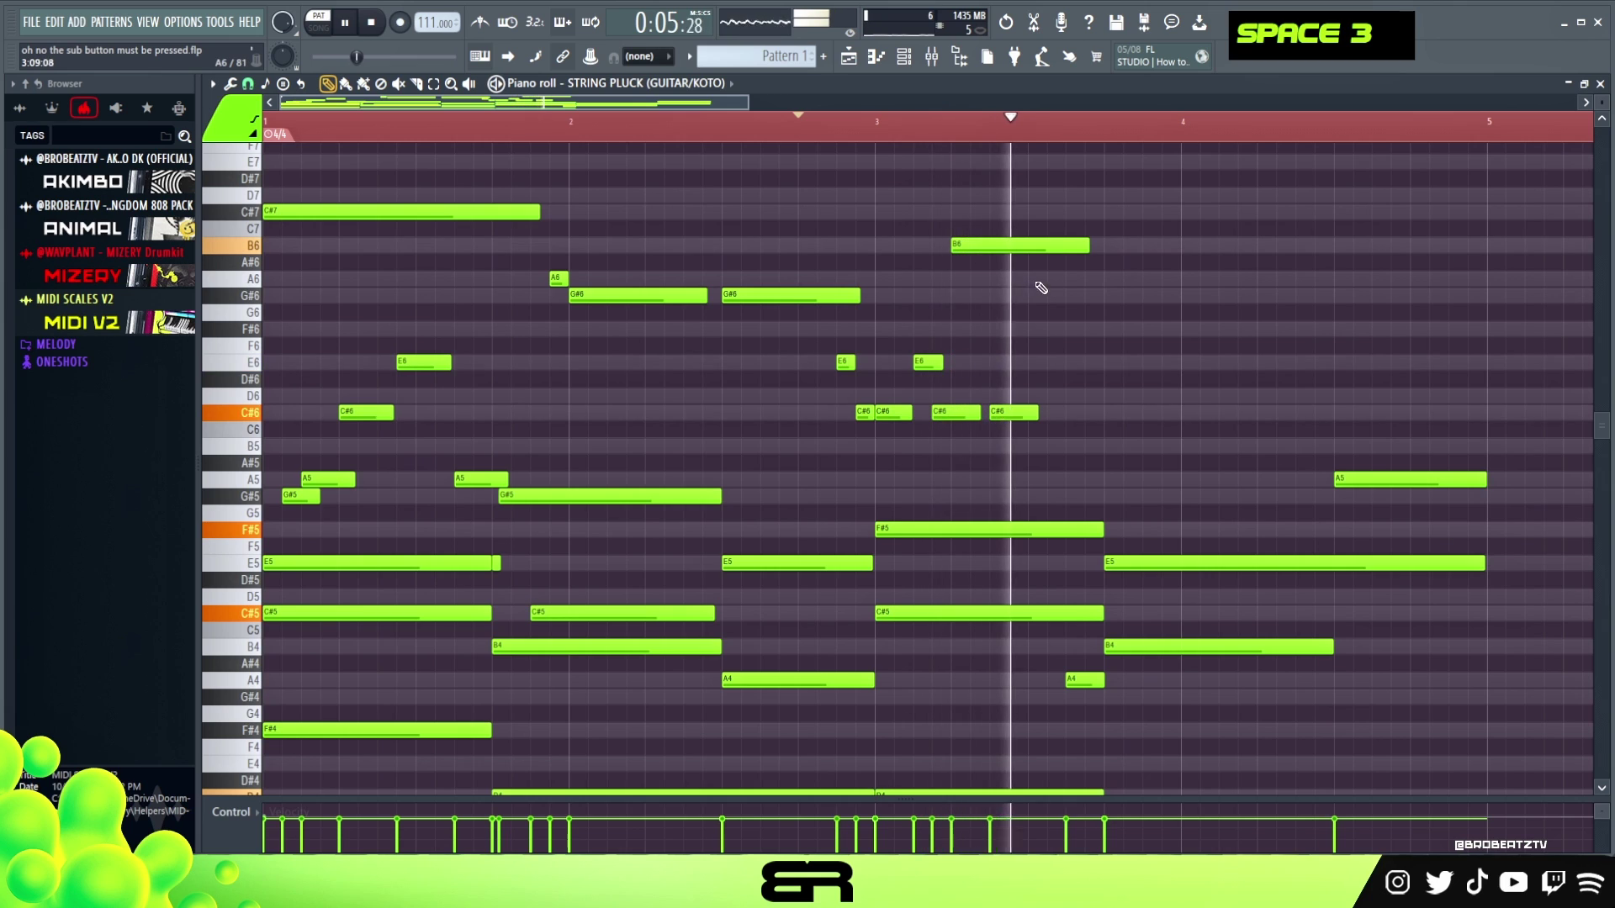
Step: Add a G#6 starting with bar 3's last C#6 and an A6 starting with the last B4, auditioning from late in bar 2
key("space")
key("space")
left_click(1002, 296)
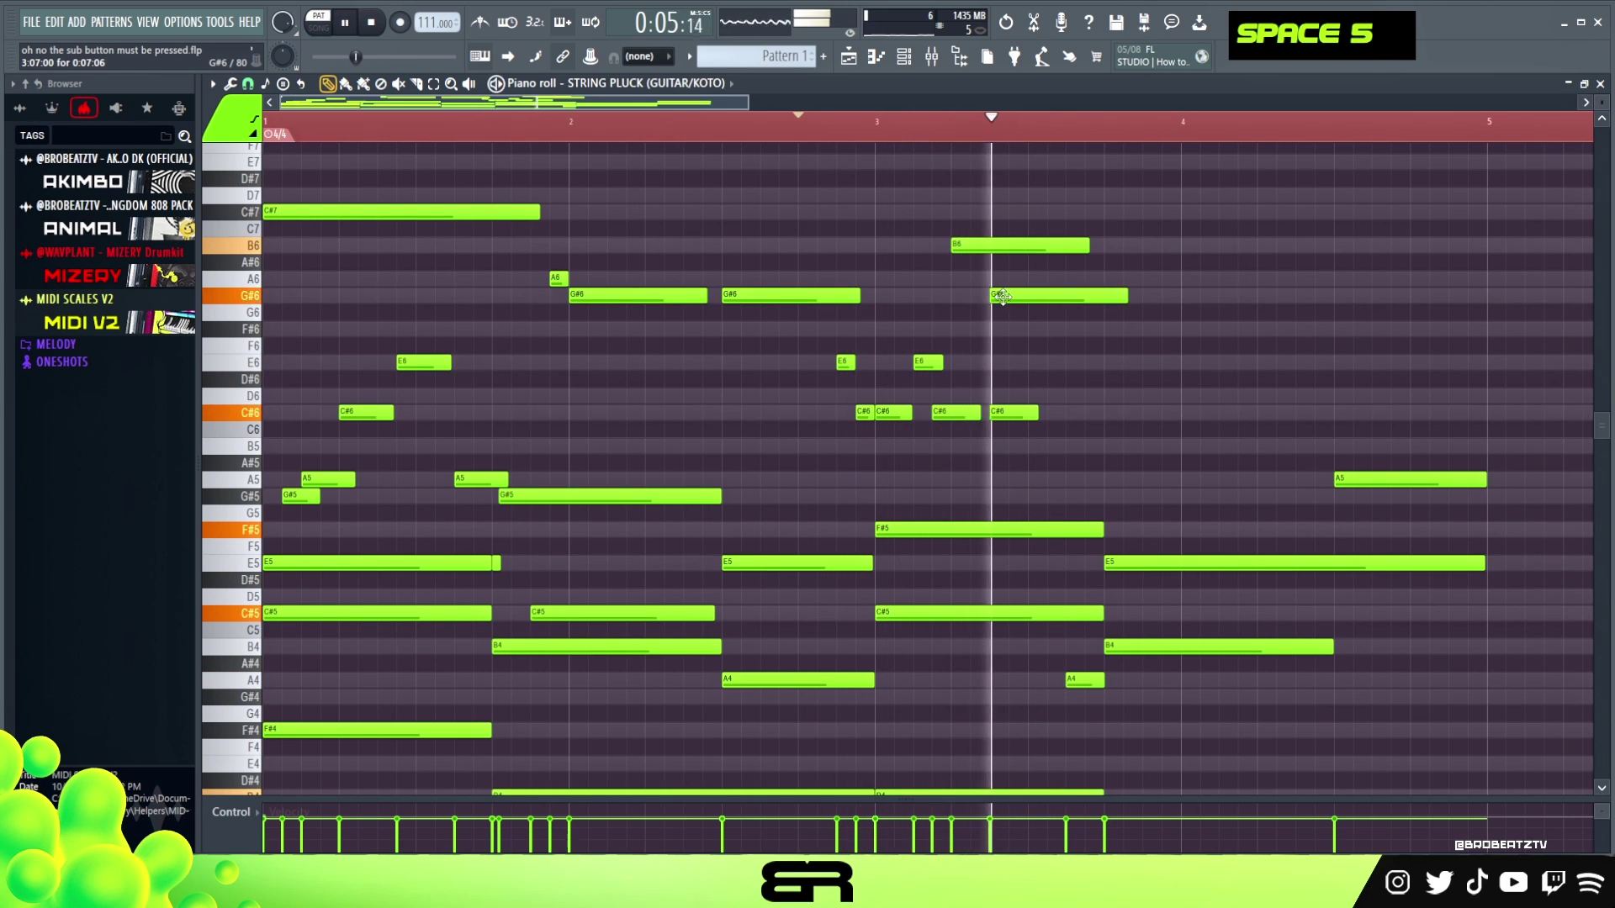
key("space")
key("space")
left_click(1107, 279)
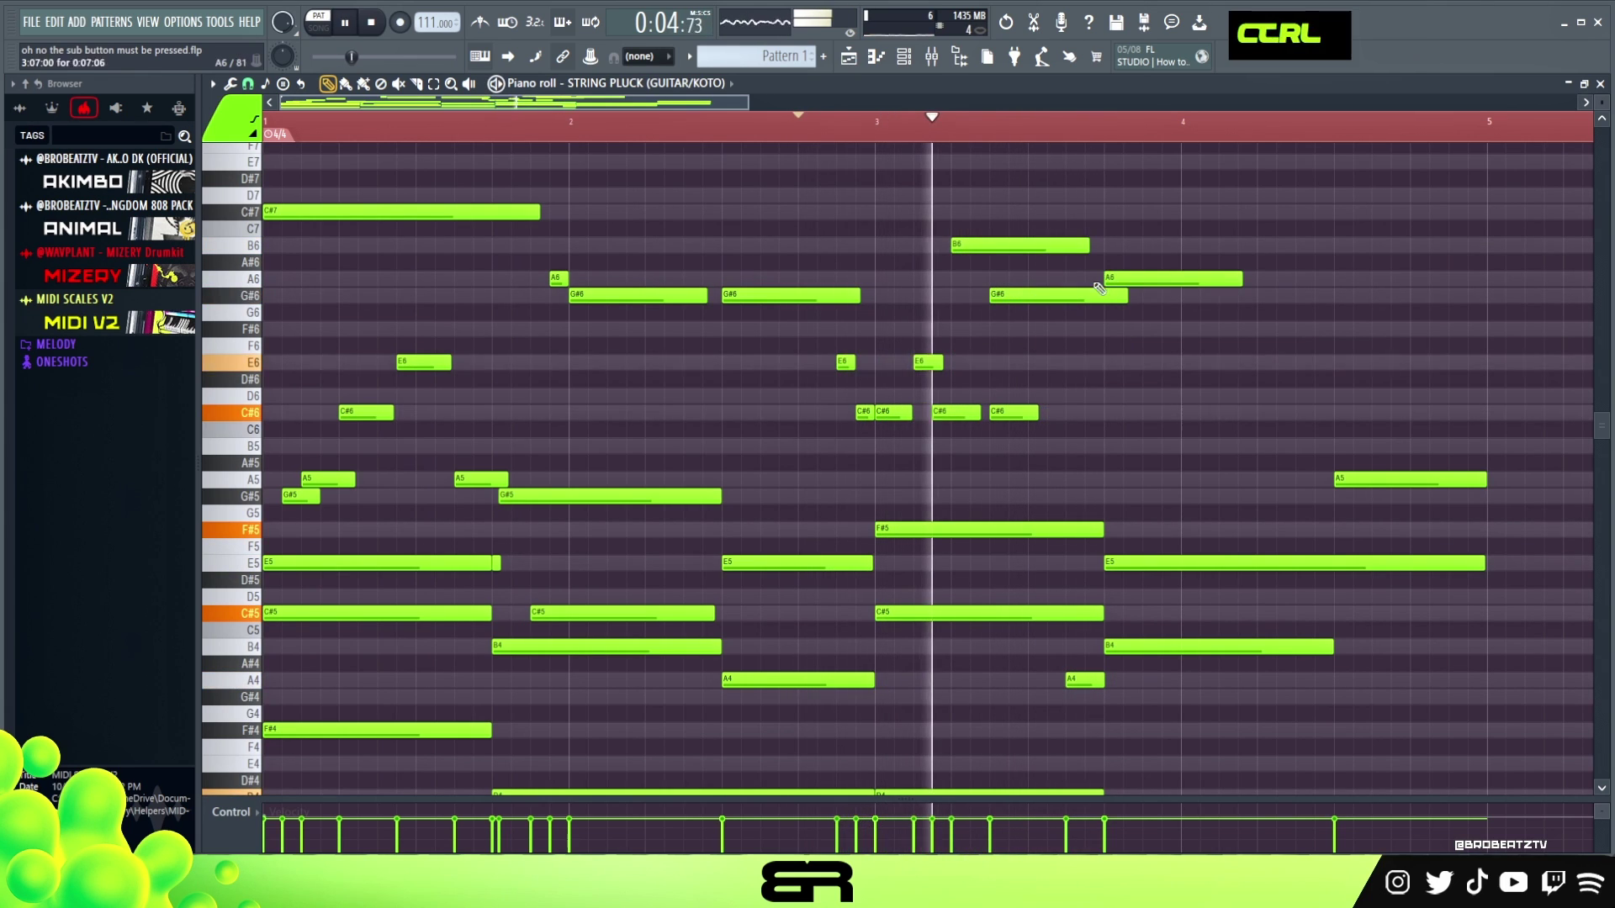
Step: Shorten bar 3's B6 to end just after the G#6 starts, and trim that G#6 to end before the A6
left_click_drag(1087, 246, 1004, 245)
key("space")
key("space")
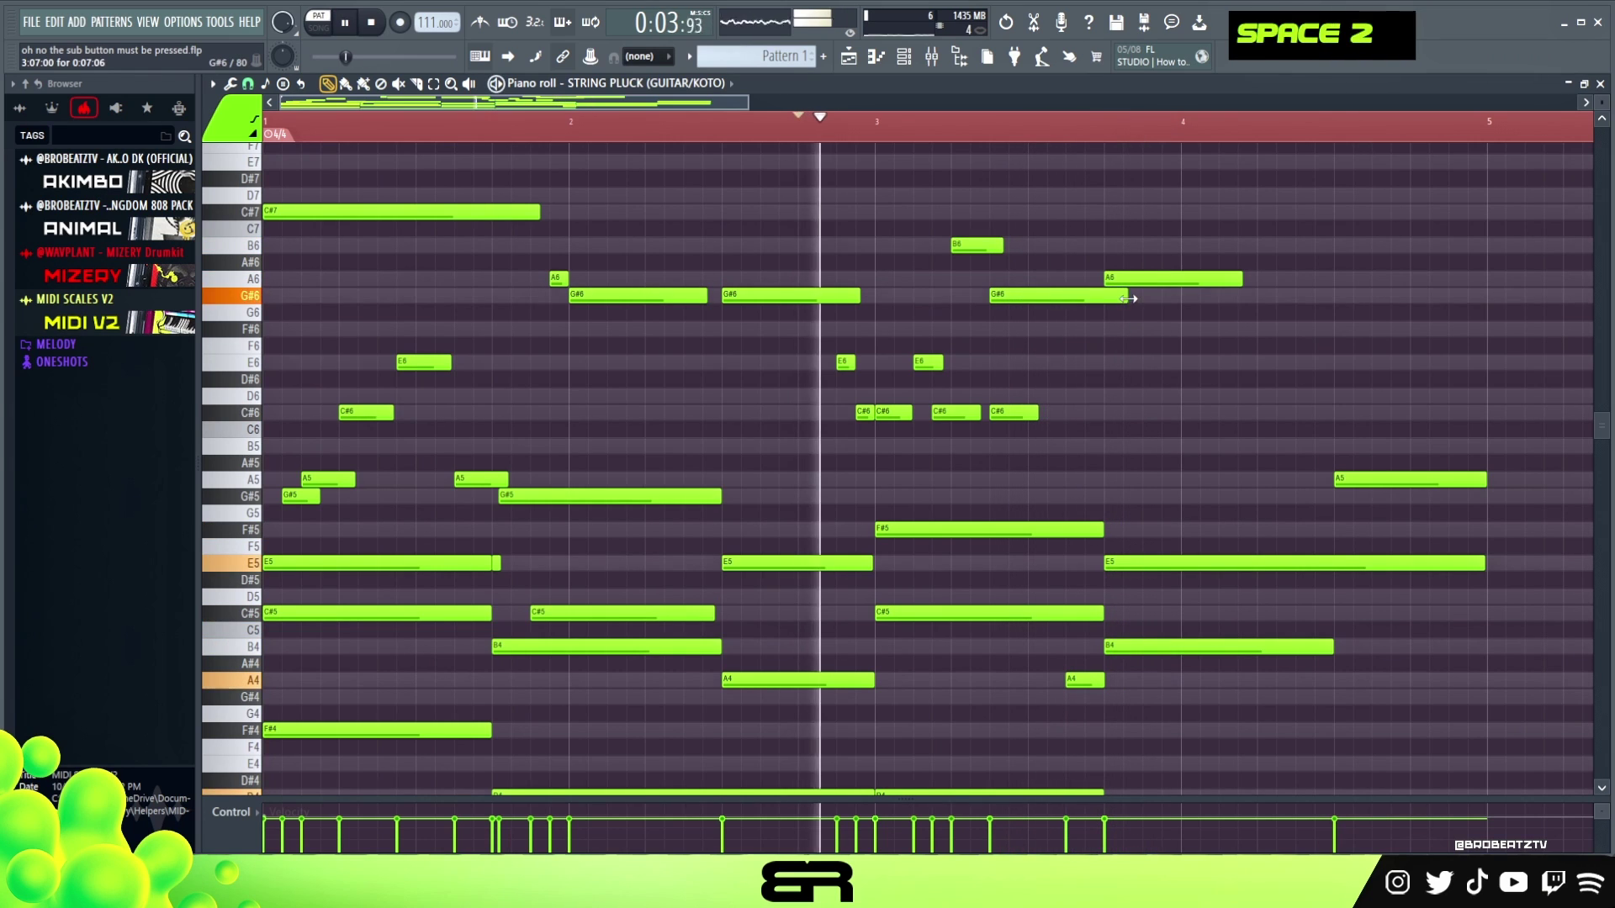
left_click_drag(1125, 295, 1079, 296)
key("space")
Step: Shorten the new A6, follow it with equally short G#6 and A6 notes, and copy the B6 to late bar 3 just before that G#6
left_click_drag(1234, 277, 1193, 285)
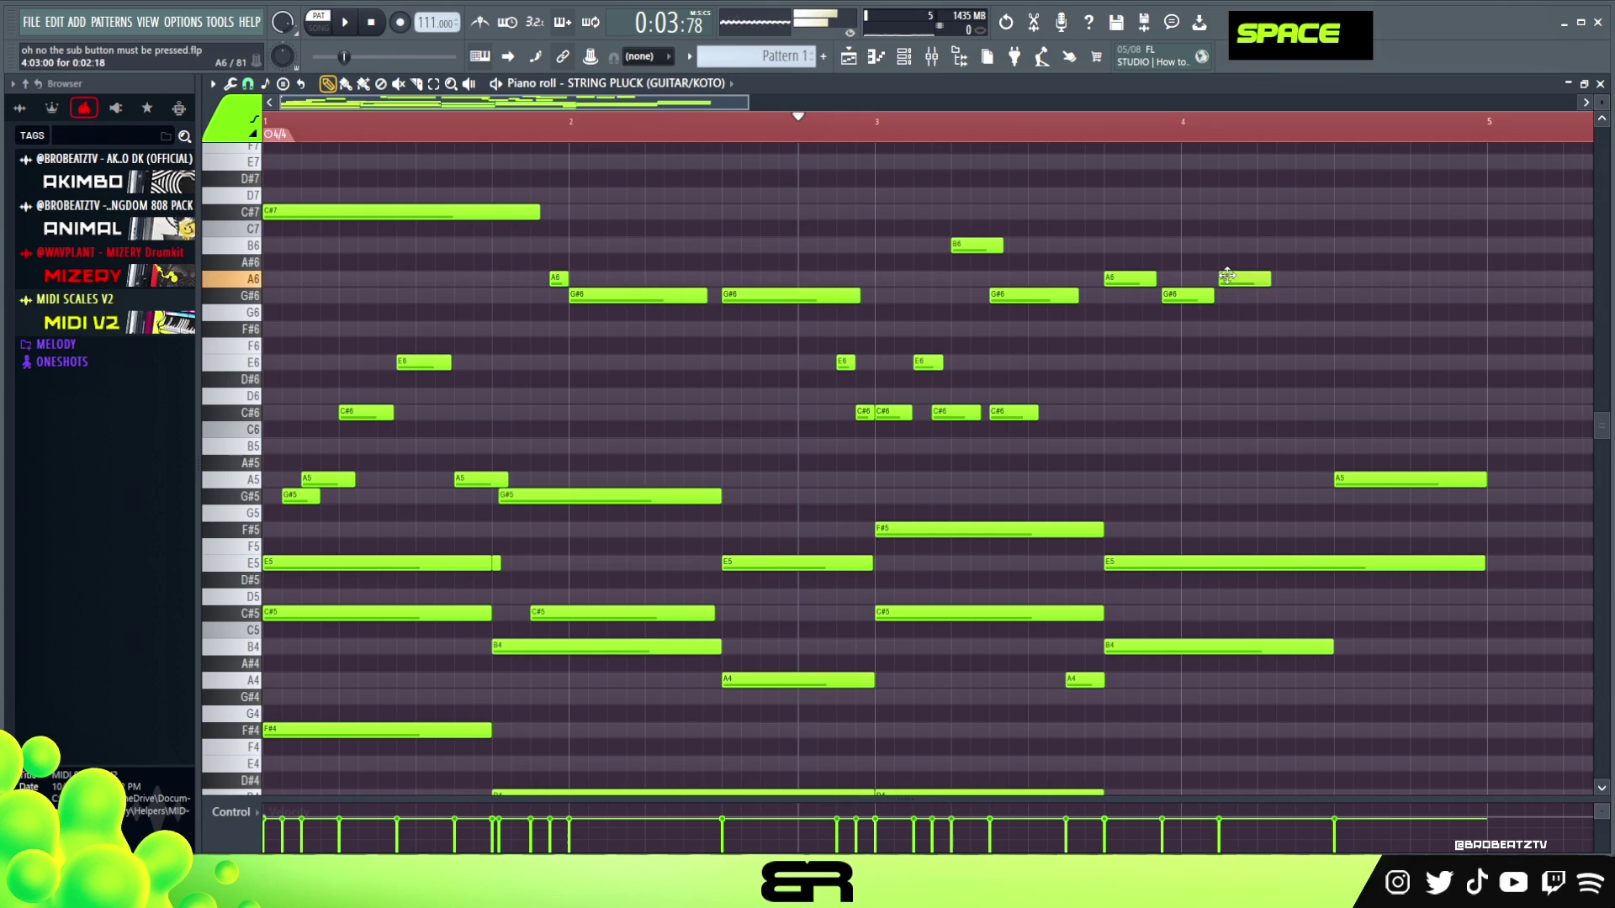
left_click_drag(977, 245, 1169, 242)
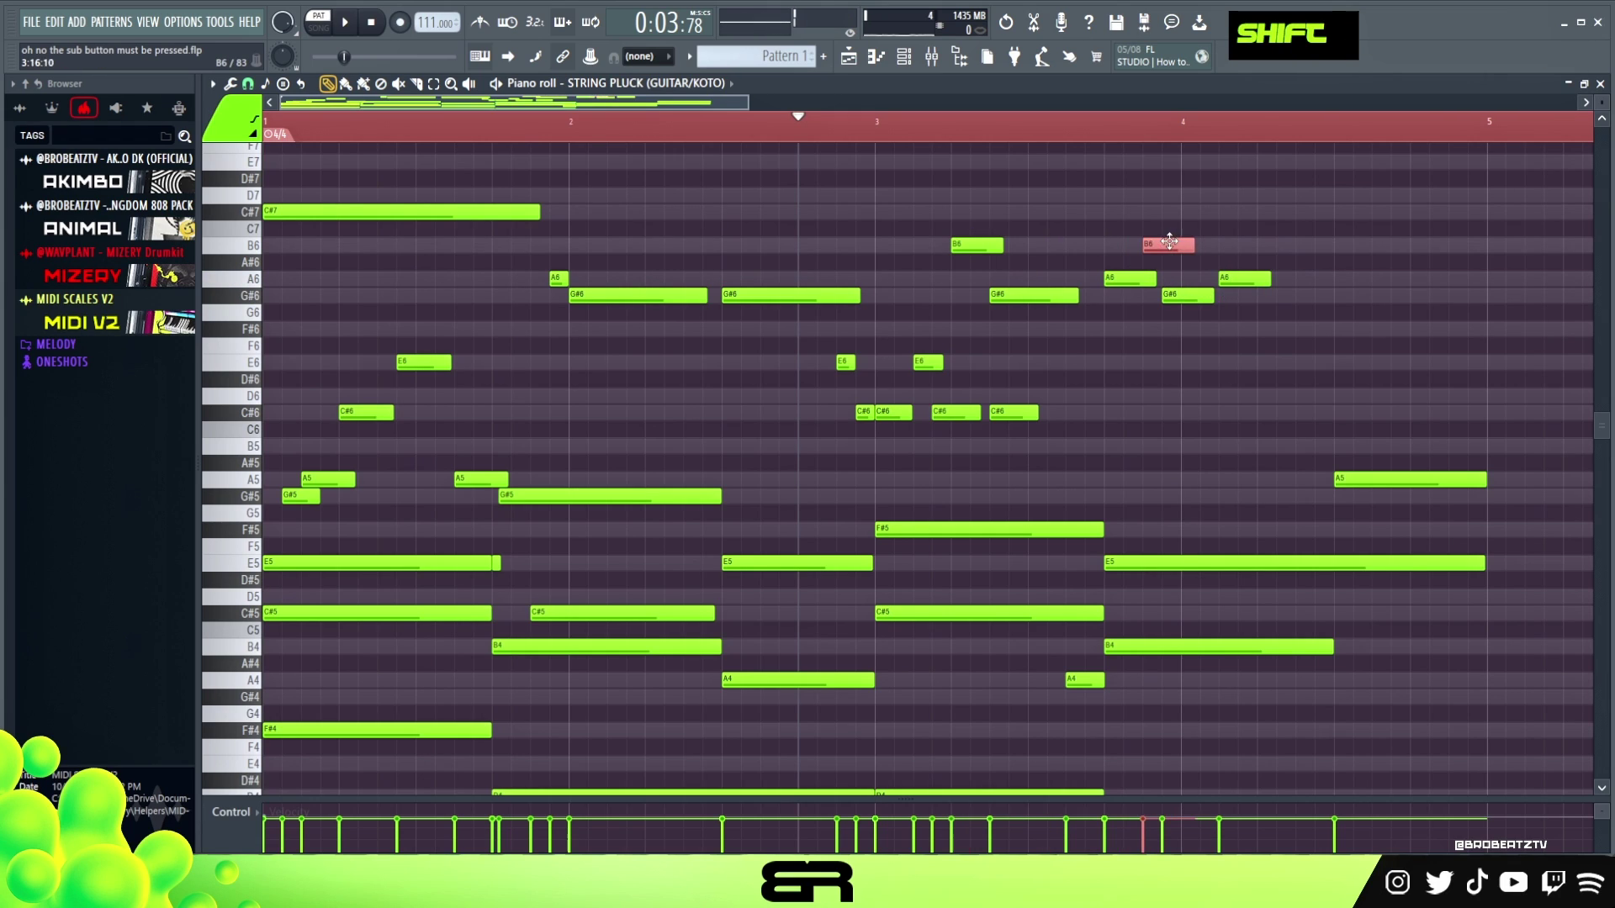
right_click(1157, 320)
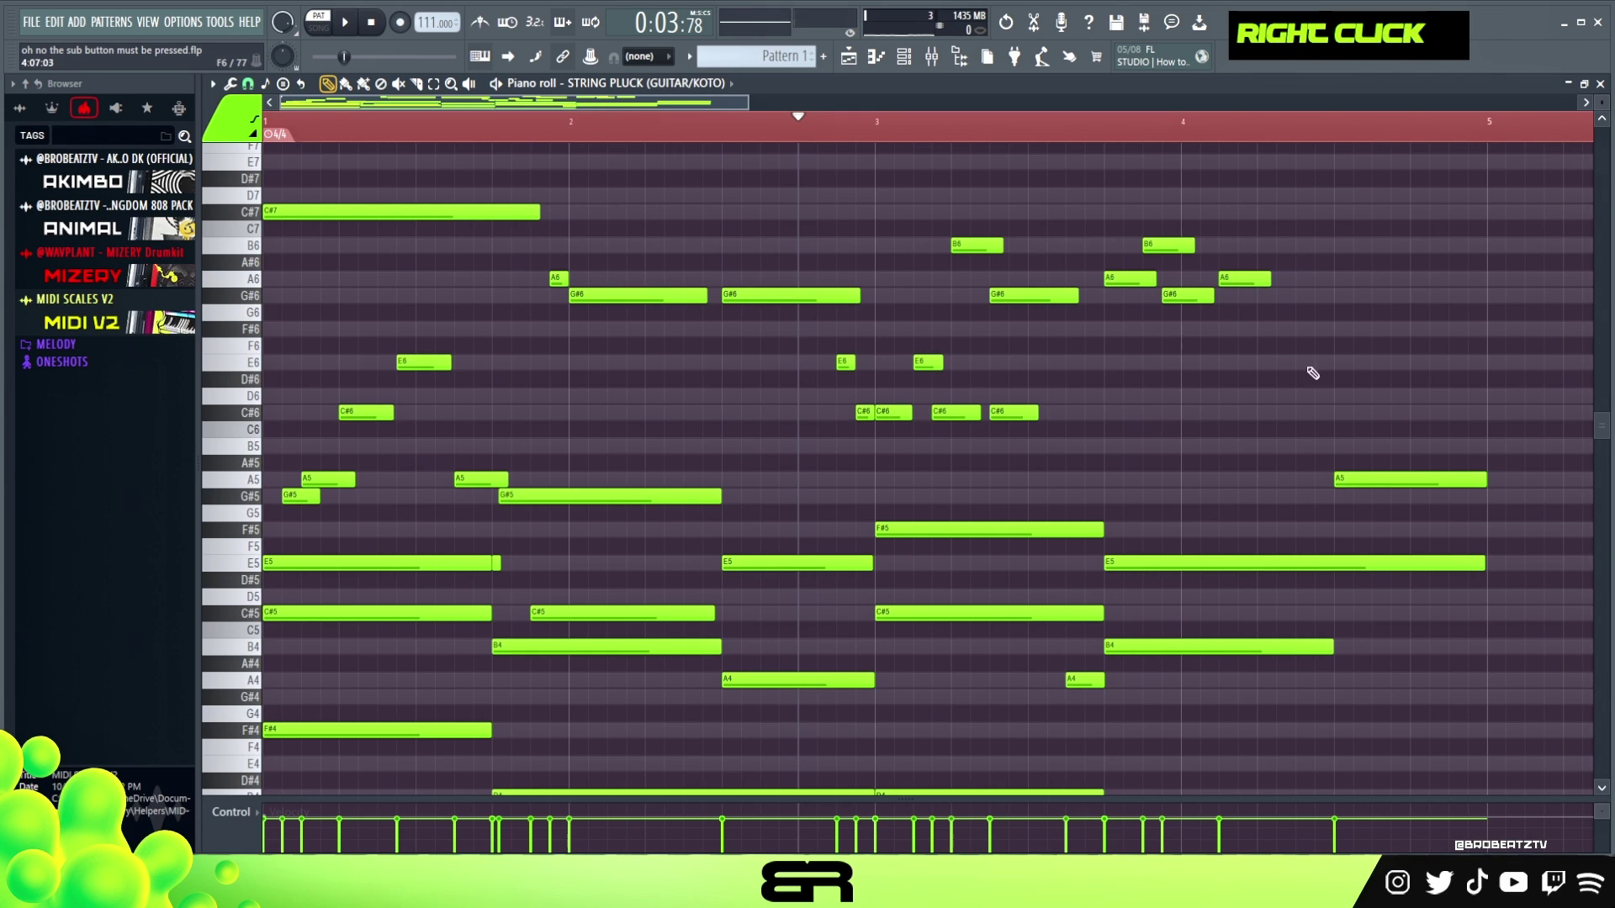
Step: Lengthen bar 3's last C#6 to end where the last B4 starts, and play from late in bar 2
left_click_drag(1043, 421, 1107, 432)
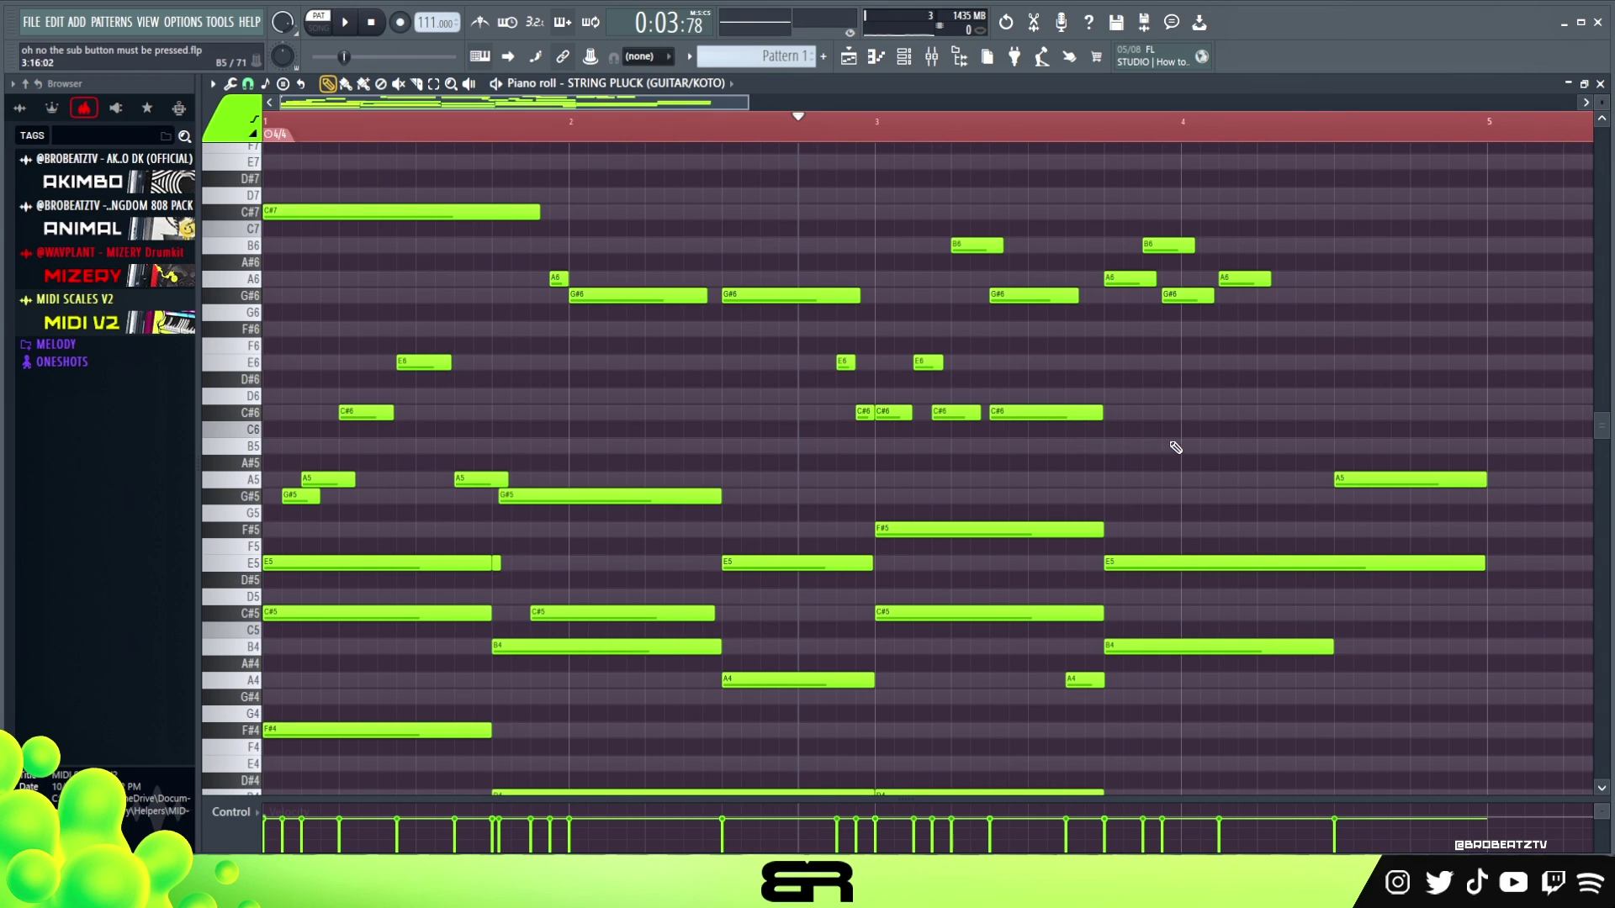
left_click_drag(1607, 431, 1608, 435)
key("space")
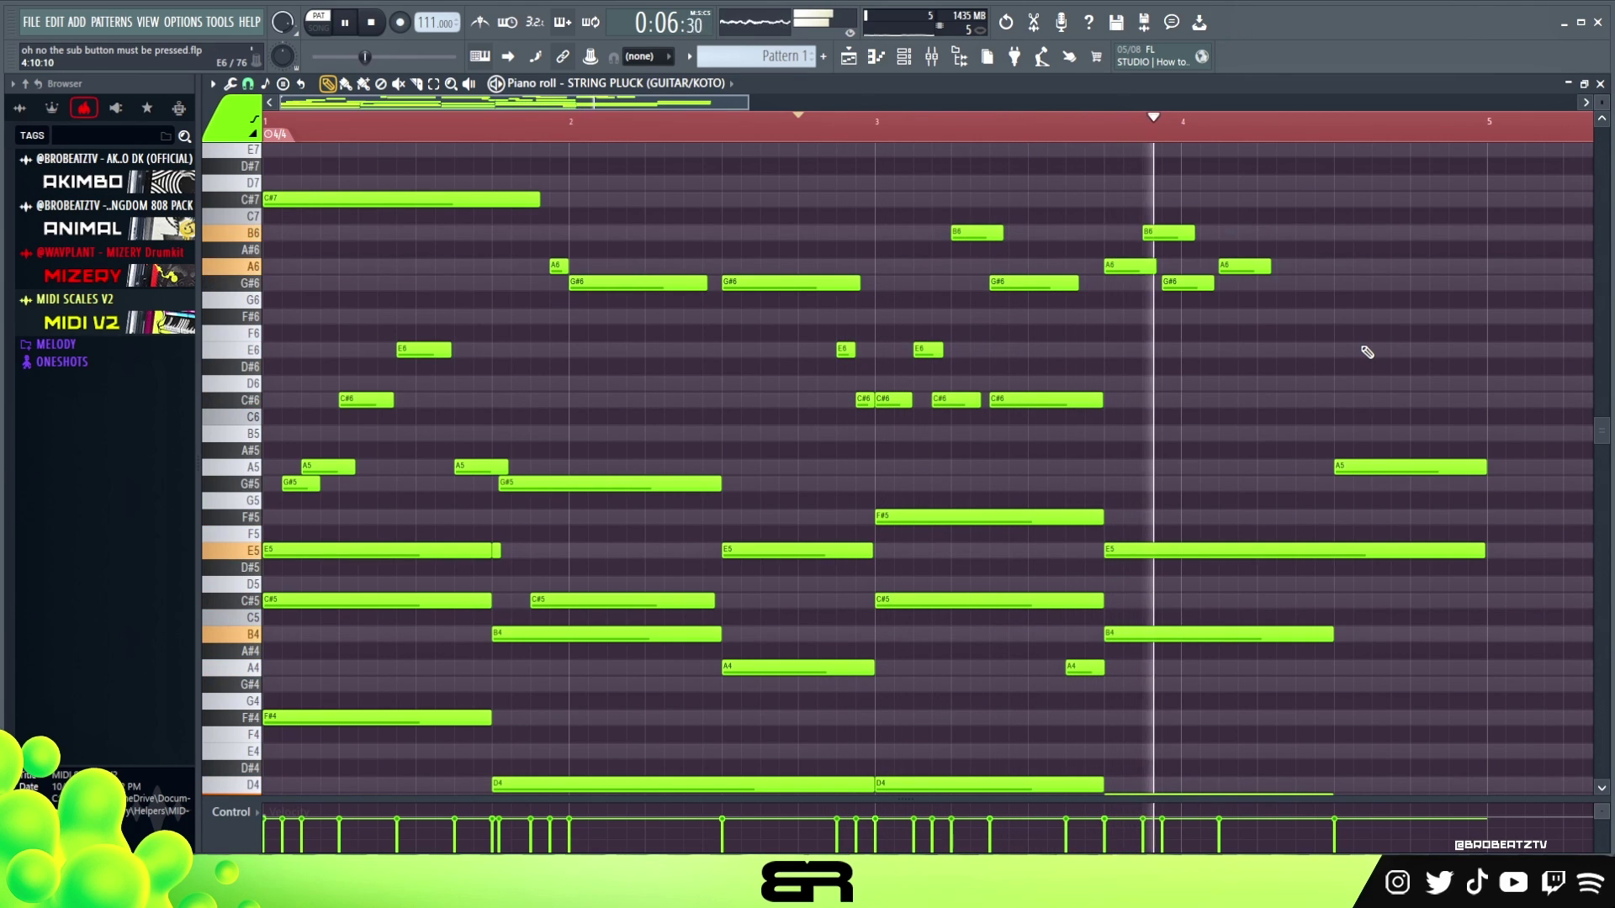
key("space")
Step: Lengthen the last B6 and the last A6 to nearly reach the start of the final A5, and replay
key("space")
mouse_move(1193, 234)
left_mouse_down()
mouse_move(1314, 246)
mouse_move(1273, 269)
mouse_move(1308, 274)
left_mouse_up()
key("space")
key("space")
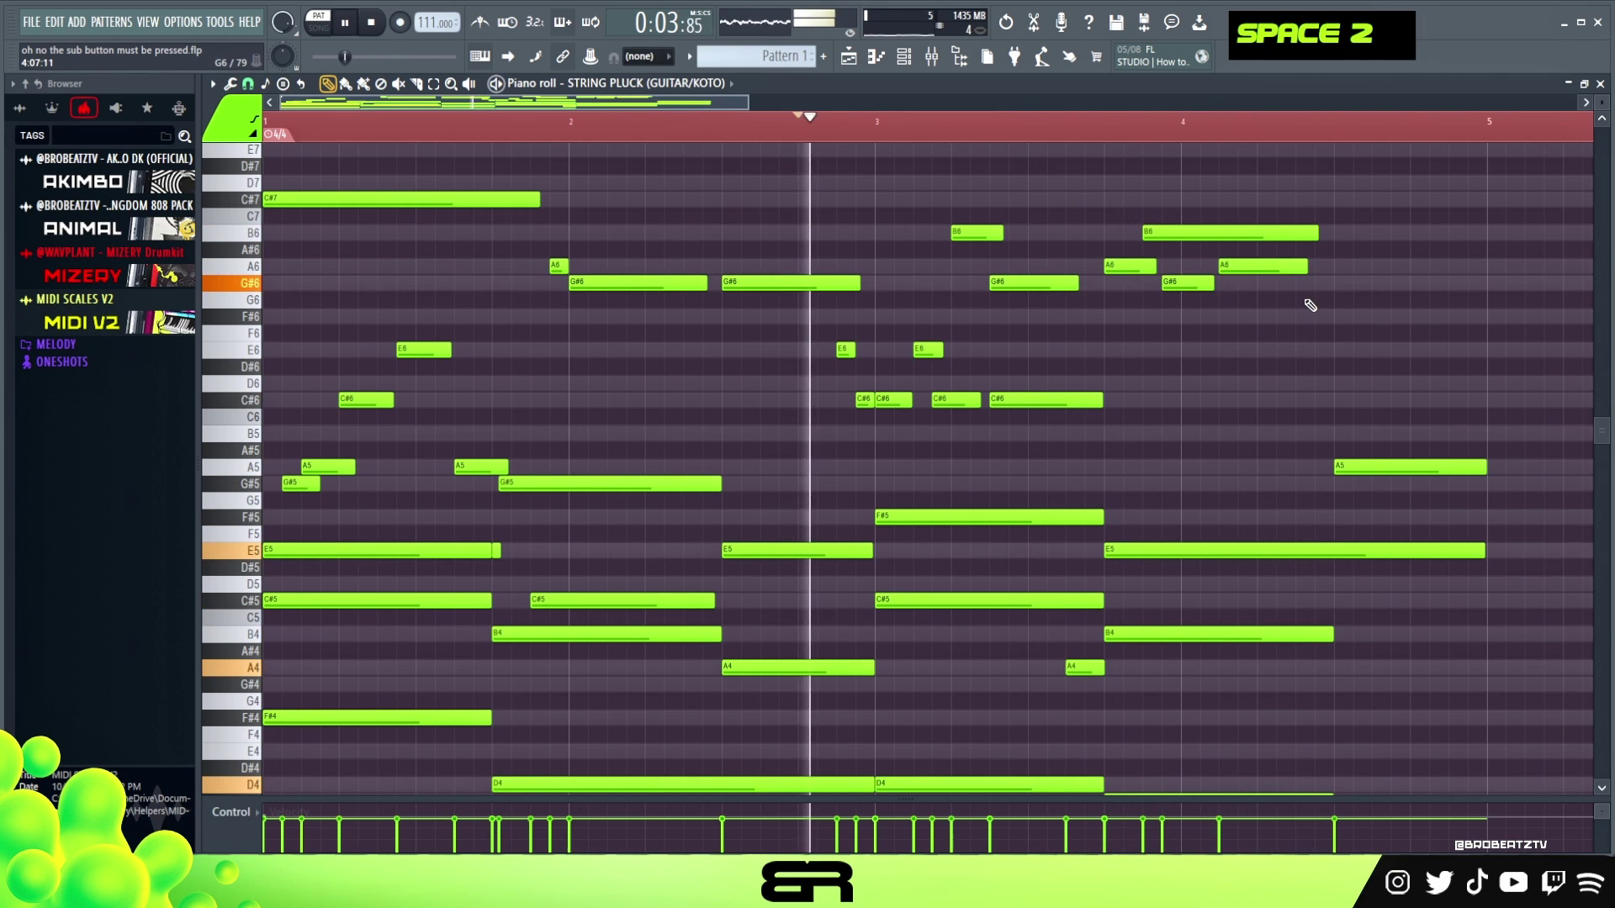
Step: Add an F#7 note at the start of bar 4
scroll(1290, 365, "up", 3)
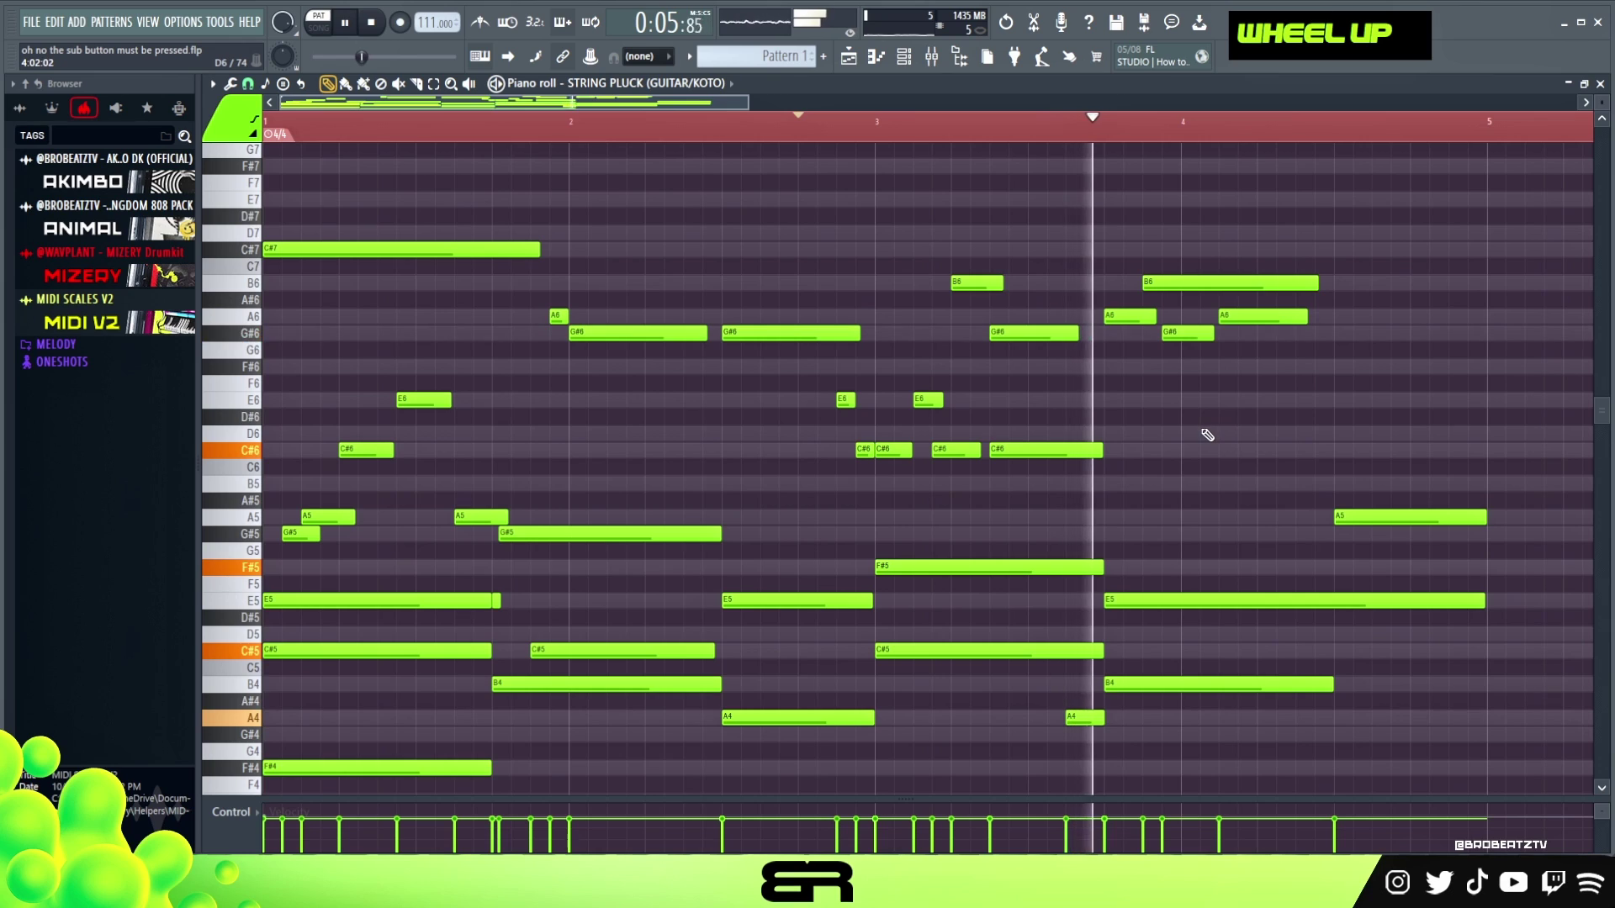
key("space")
left_click(1184, 367)
key("ctrl+Up")
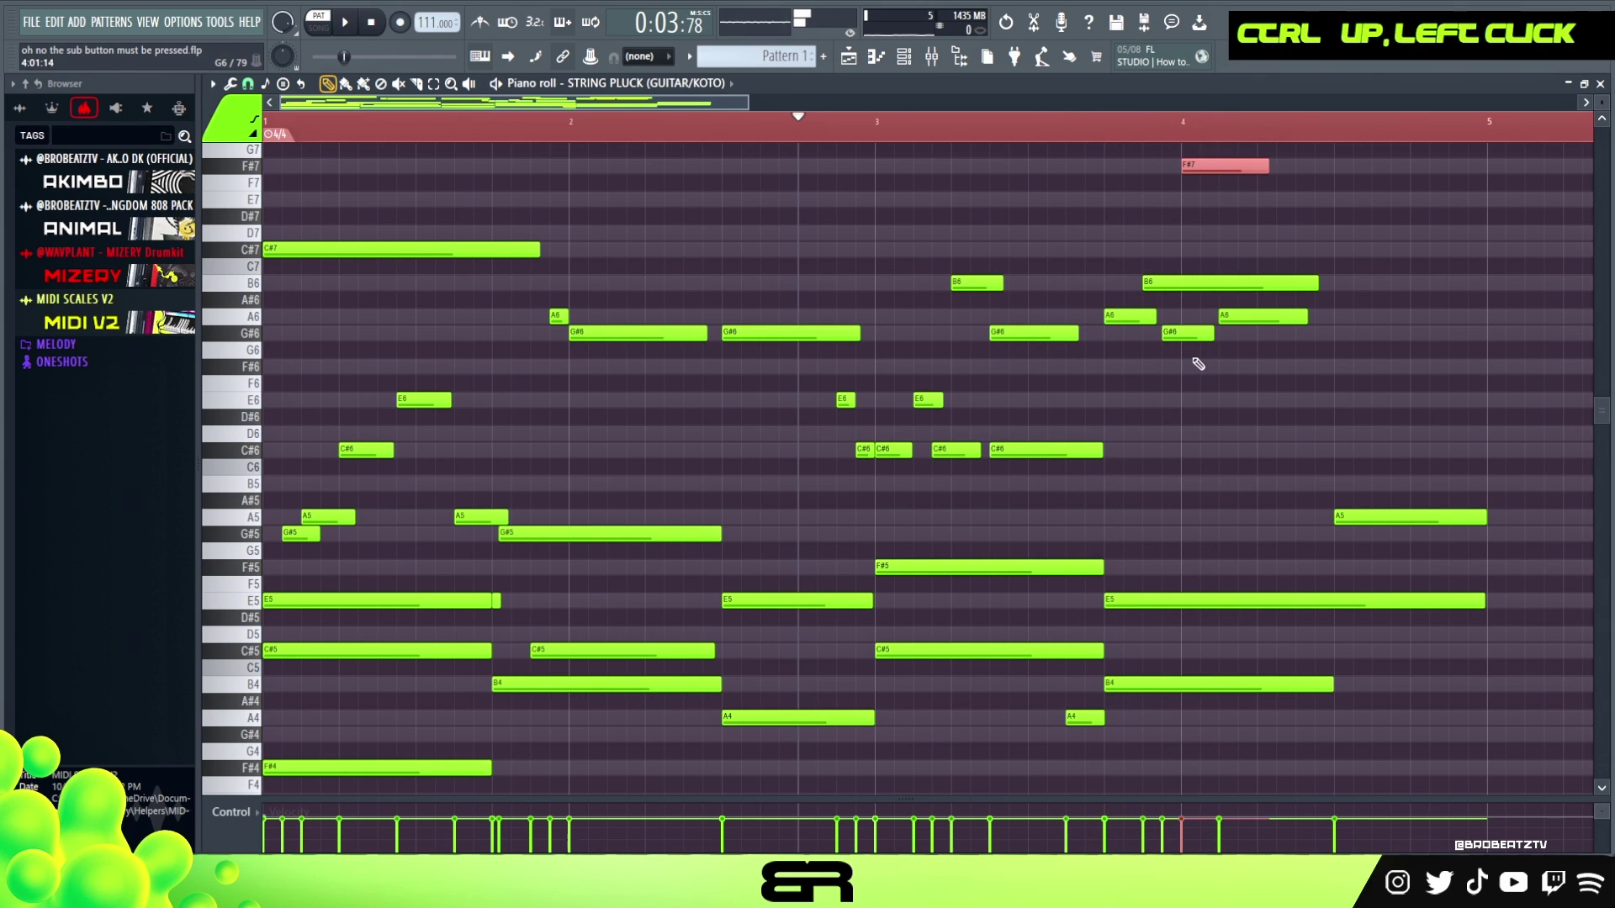
scroll(1303, 360, "up", 3)
Step: Add an E7 and a C#7 after the F#7, with the C#7 starting at the final A5 and extending to nearly the end of bar 4
left_click(1299, 250, "shift")
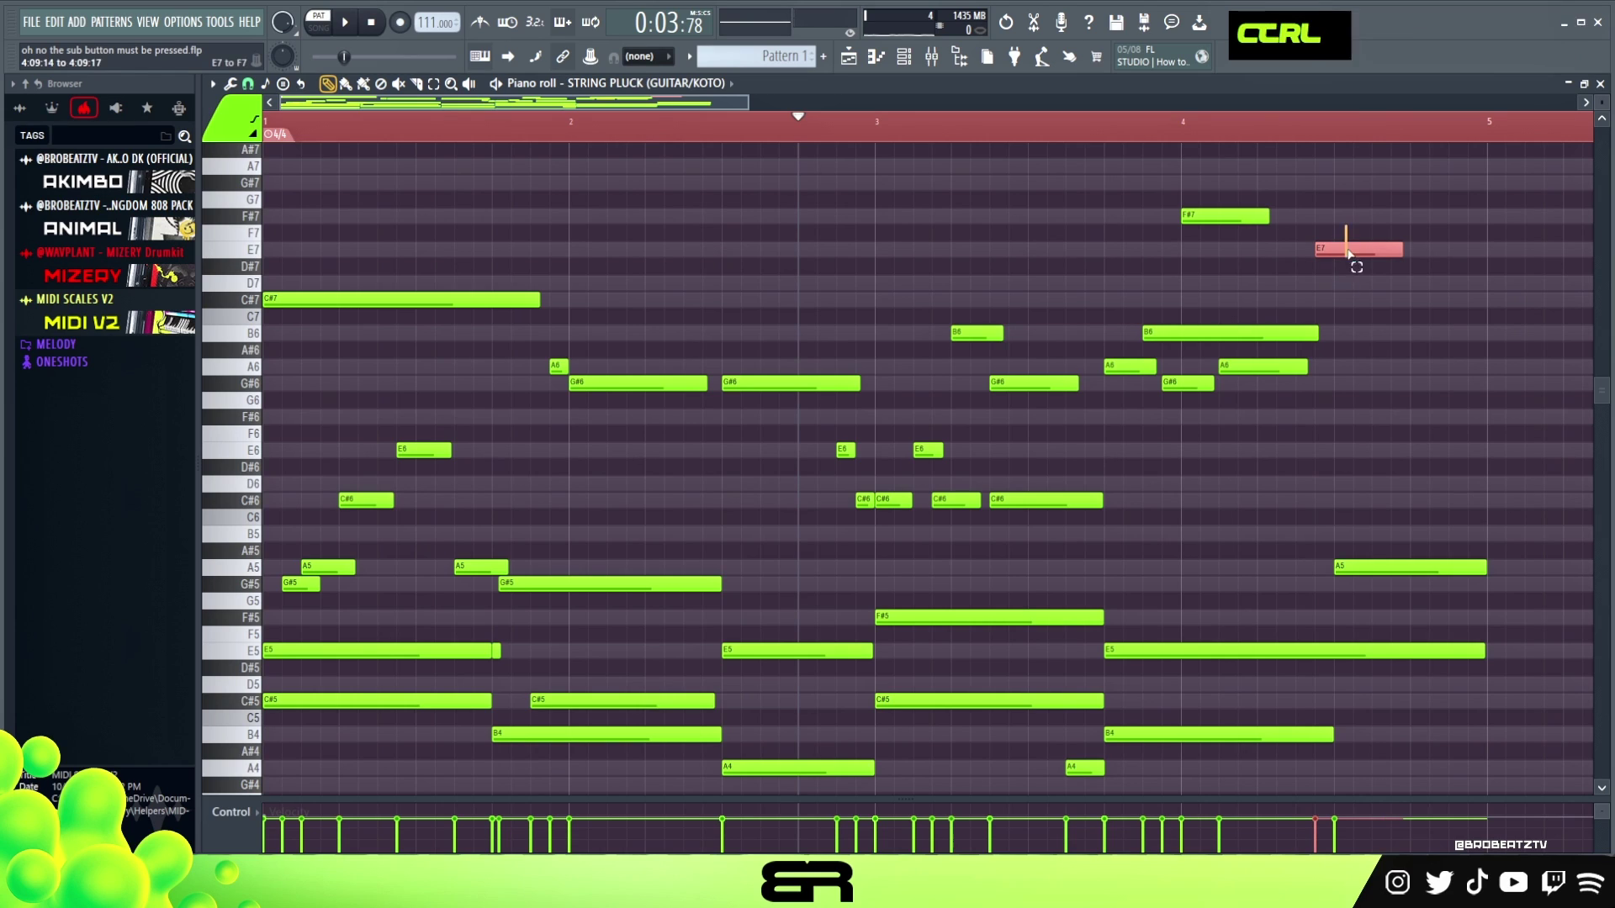
left_click(1351, 300, "shift")
right_click(1394, 332)
left_click_drag(1419, 302, 1481, 318)
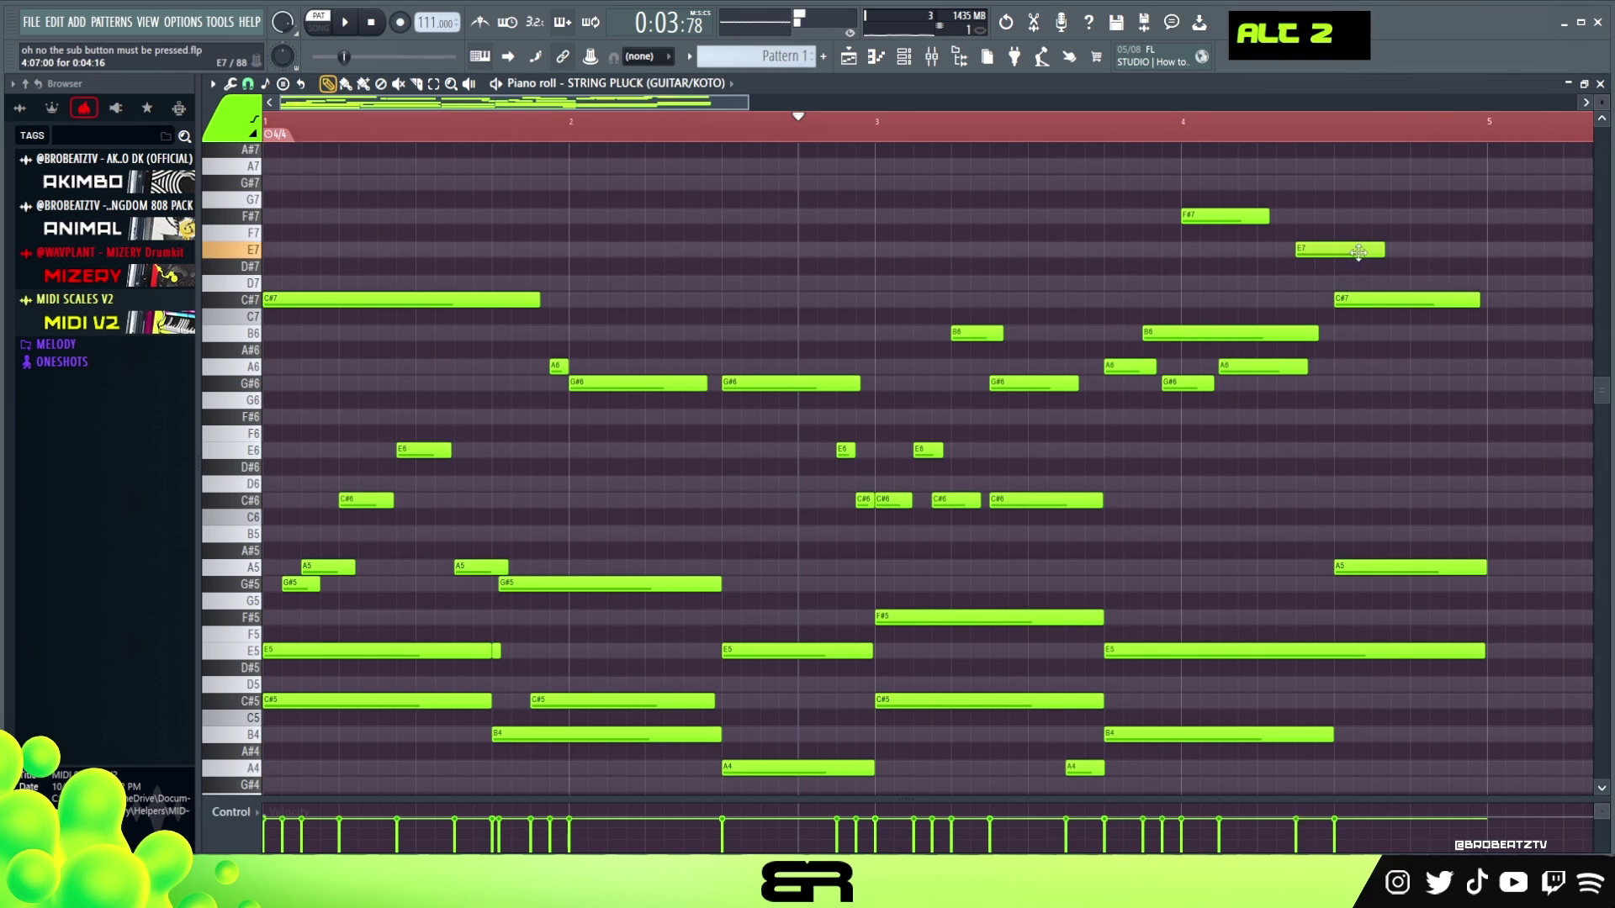
Step: Shorten the E7 to end at the C#7's start, lengthen the F#7 to meet the E7, and play from late in bar 2
left_click_drag(1377, 250, 1283, 223)
key("space")
right_click(1395, 397)
scroll(1394, 399, "down", 1)
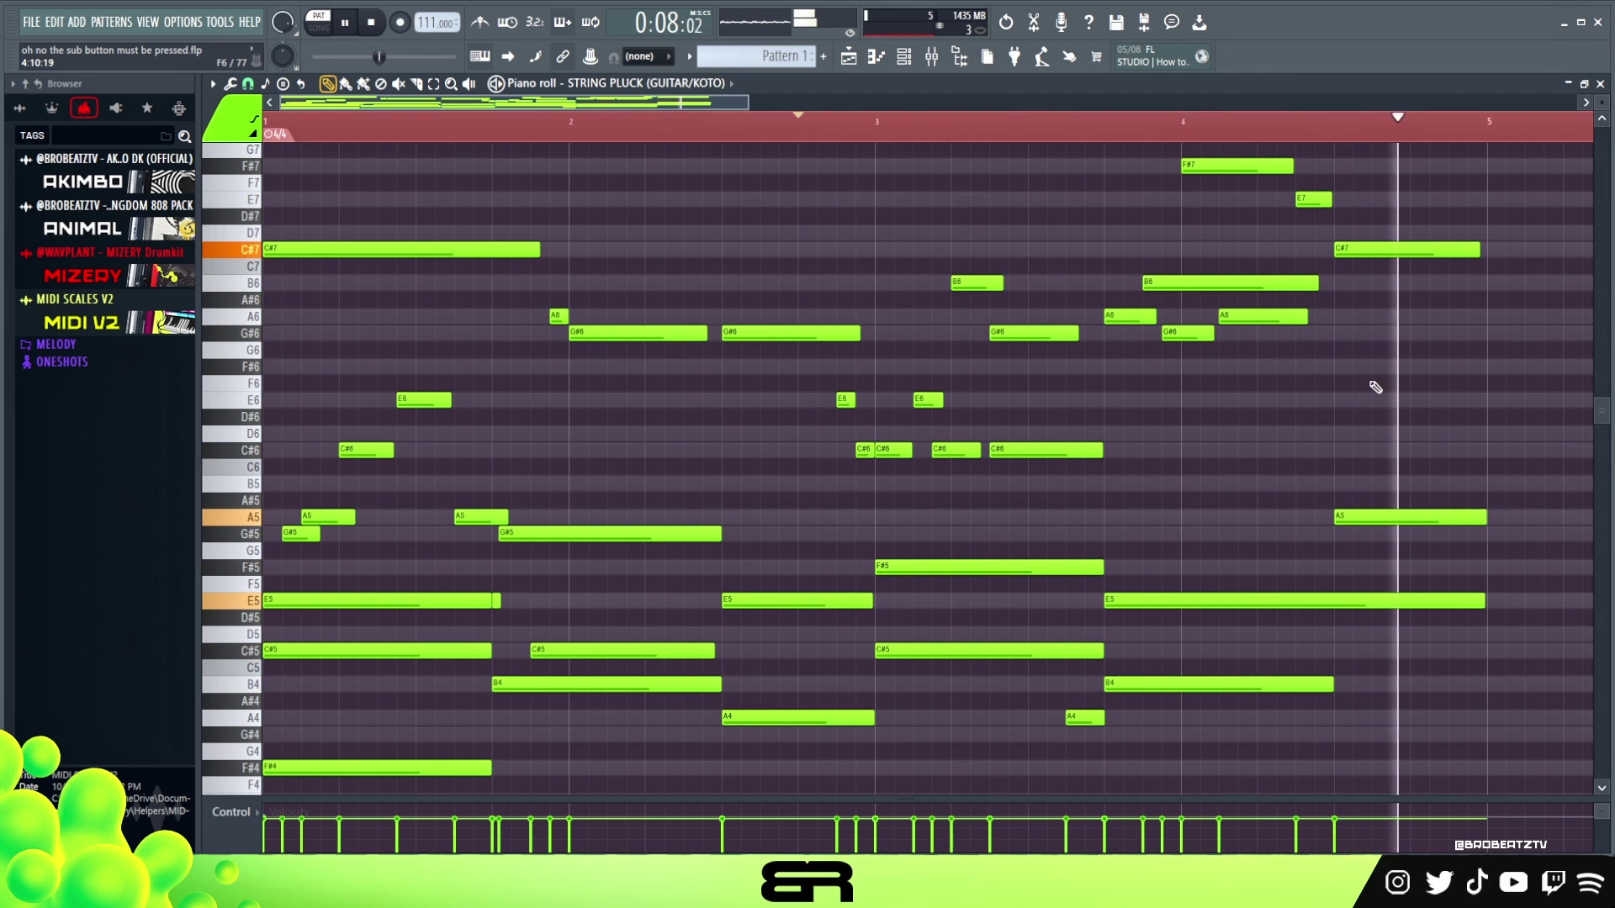
Step: Copy the C#4 bass note to D4 beneath the final A5 and shorten it to end with bar 4
key("space")
scroll(1358, 391, "down", 1)
scroll(1289, 498, "down", 3)
left_click_drag(1230, 700, 1468, 668)
left_click_drag(1561, 685, 1486, 684)
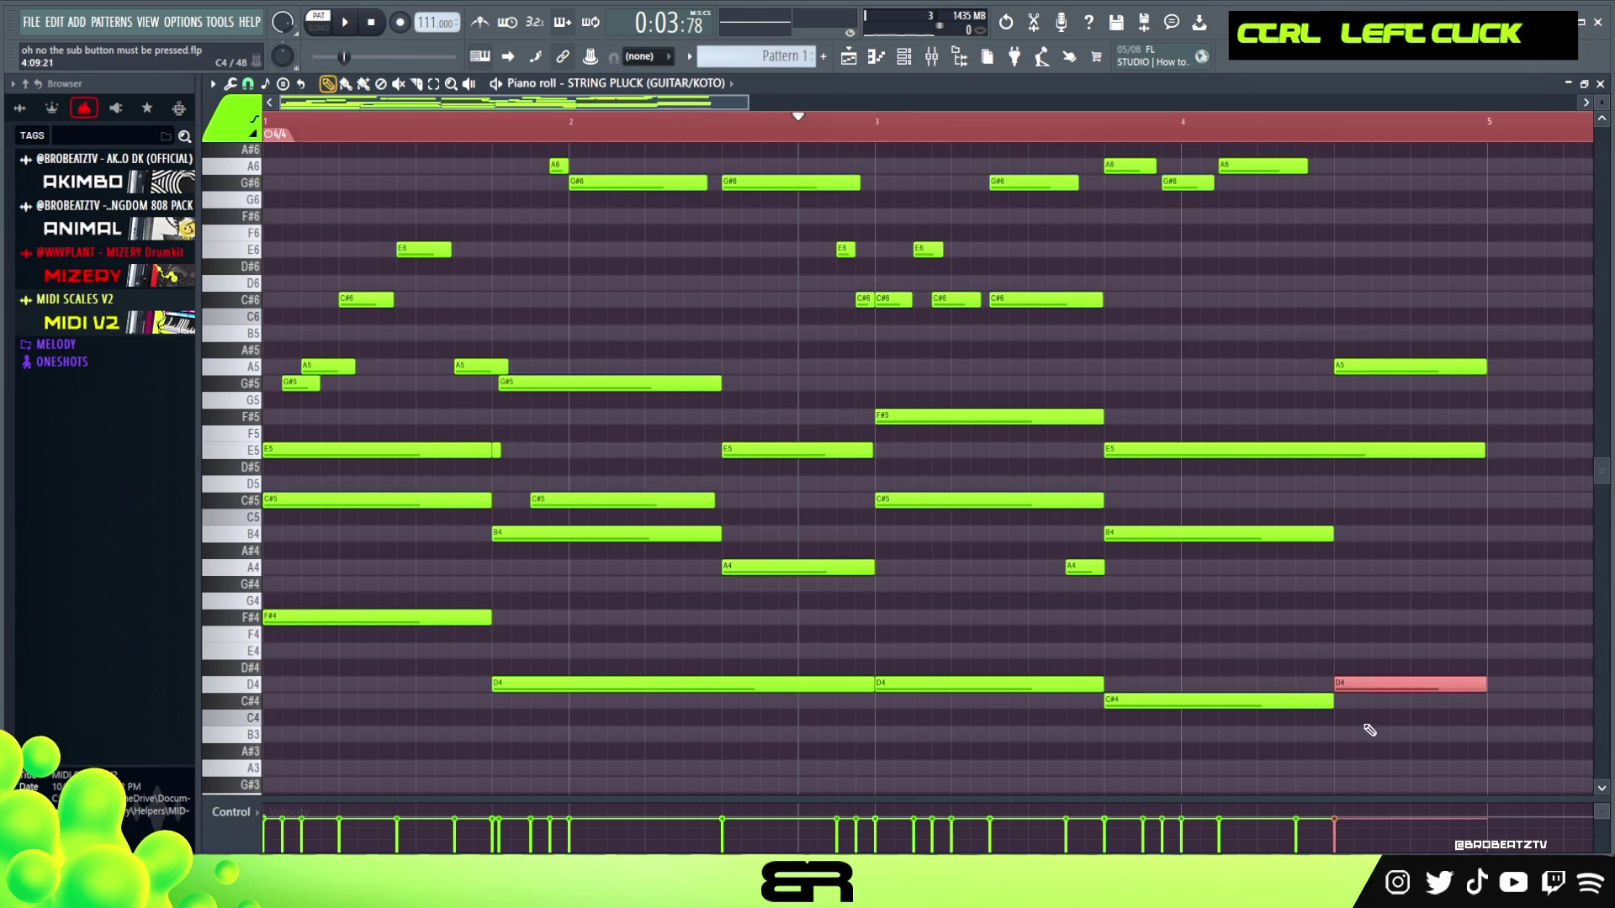
Step: Audition the final bass note semitone by semitone up to F#4 from mid bar 4, and settle it on F4
left_click(1285, 123)
key("space")
key("shift+space")
key("Up")
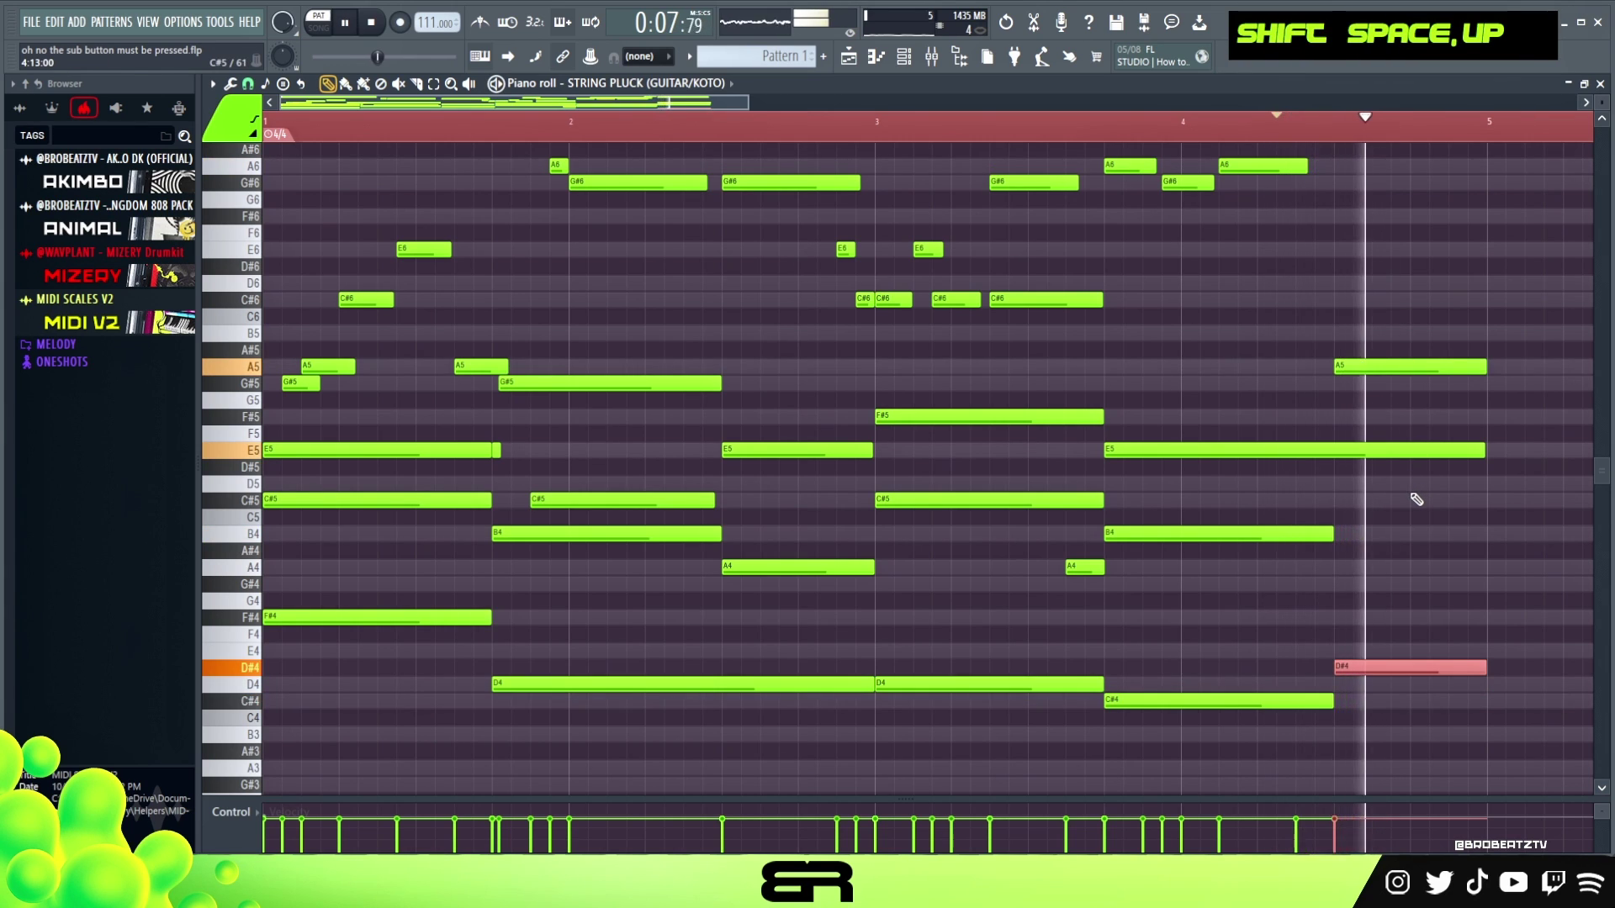
key("shift+space")
key("Up")
key("shift+space")
key("Up")
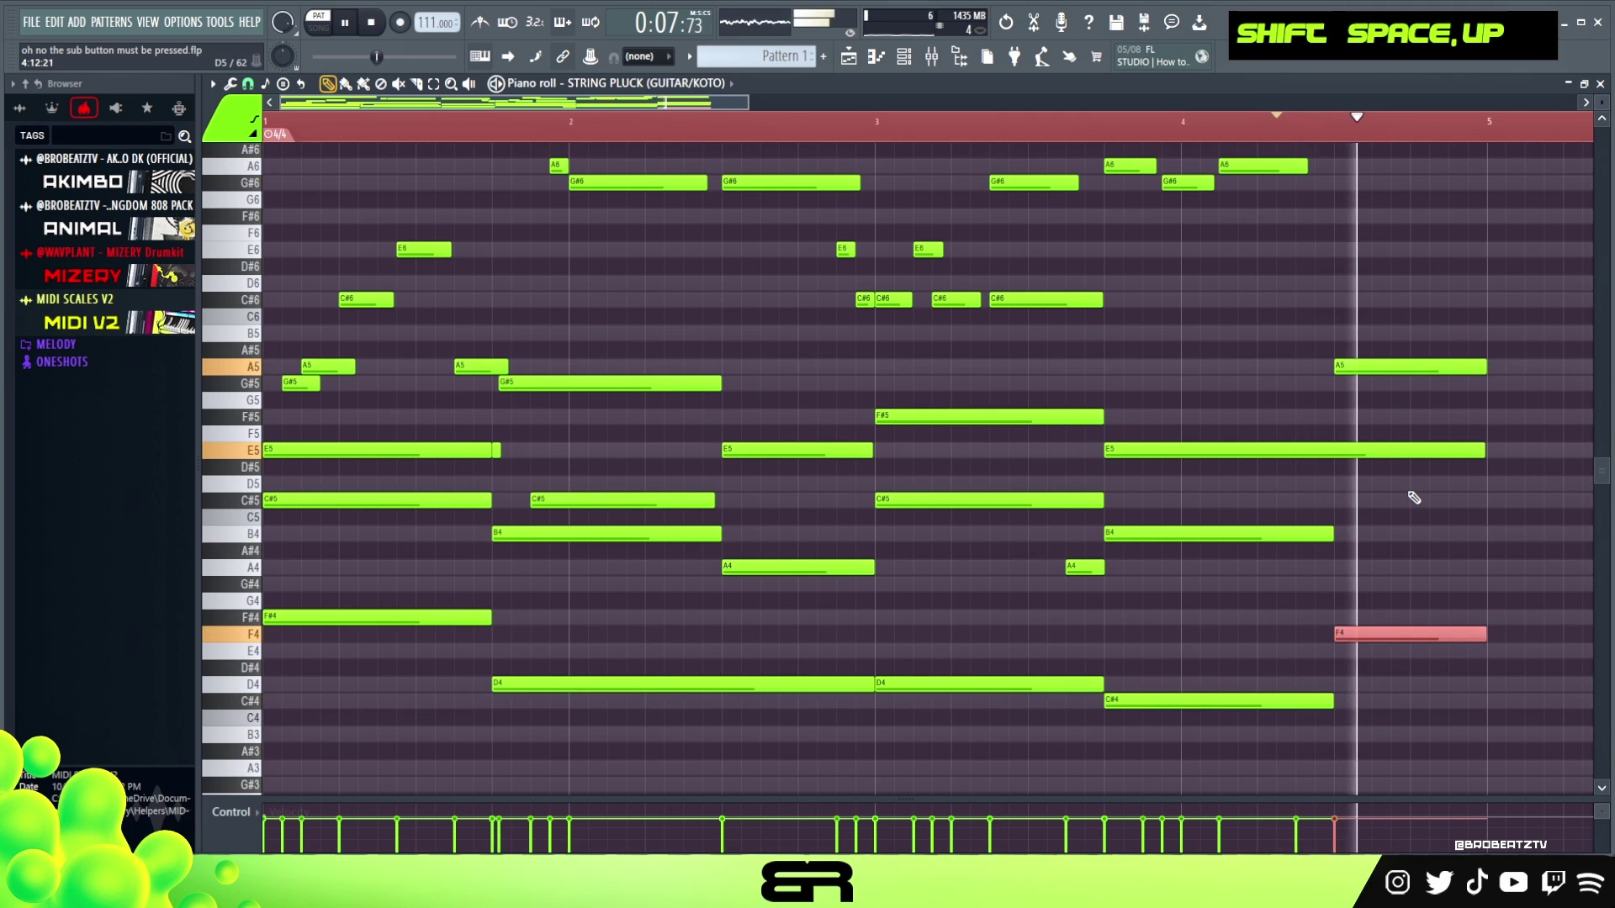
key("shift+space")
key("Up")
key("shift+space")
key("Down")
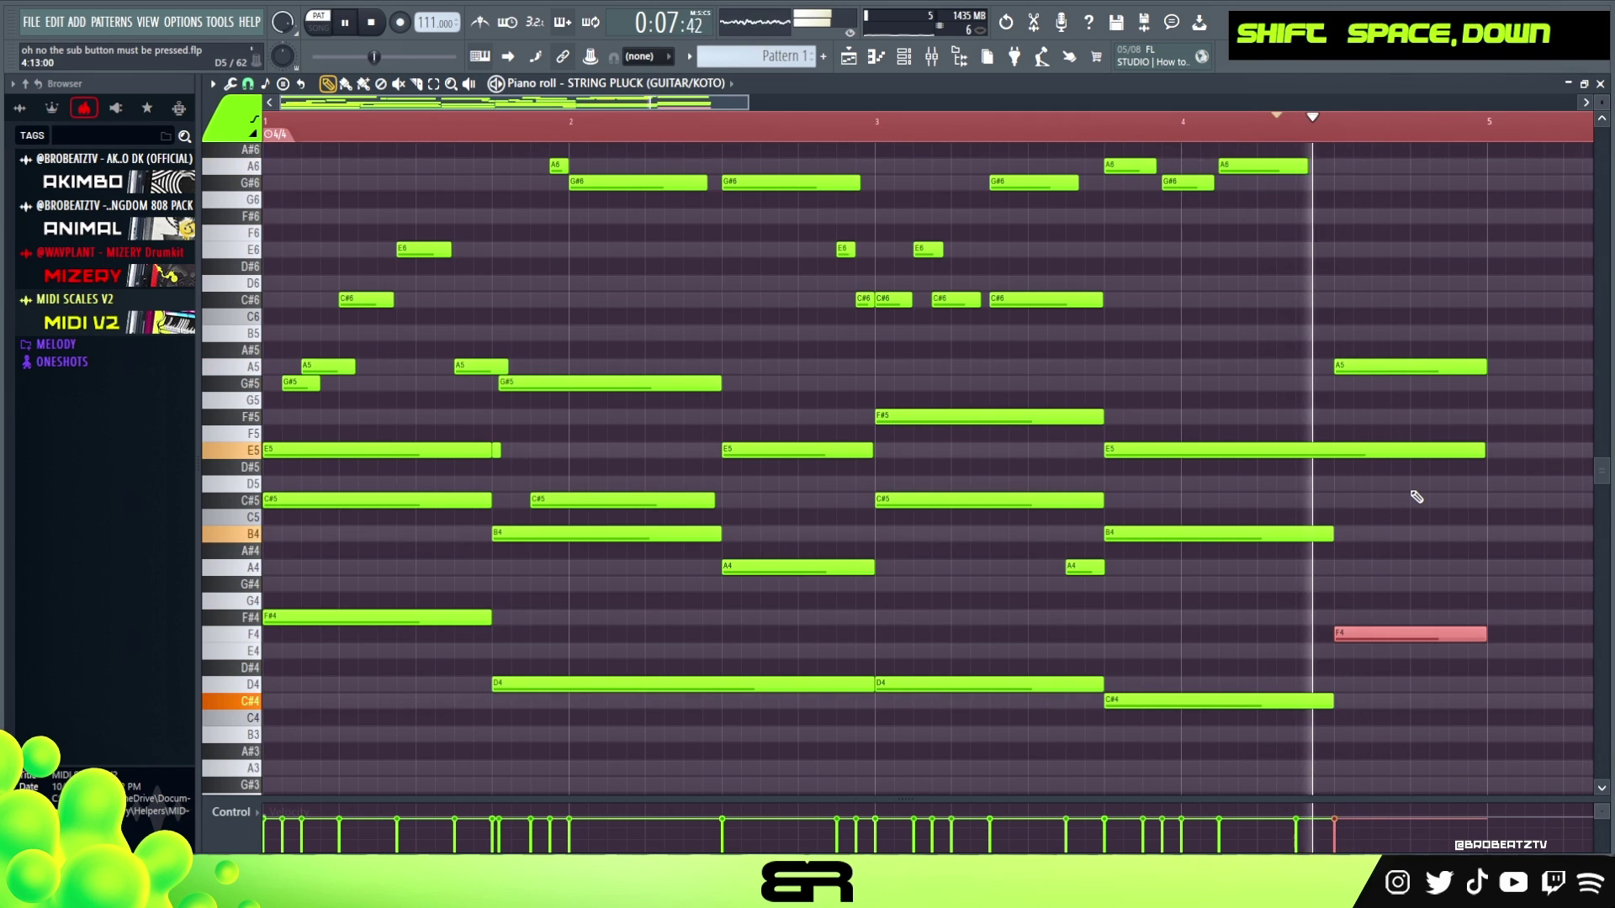
Step: Try the final F4 bass note a semitone higher at F#4, comparing it with F4 from mid bar 4
key("space")
left_click(1422, 635, "ctrl")
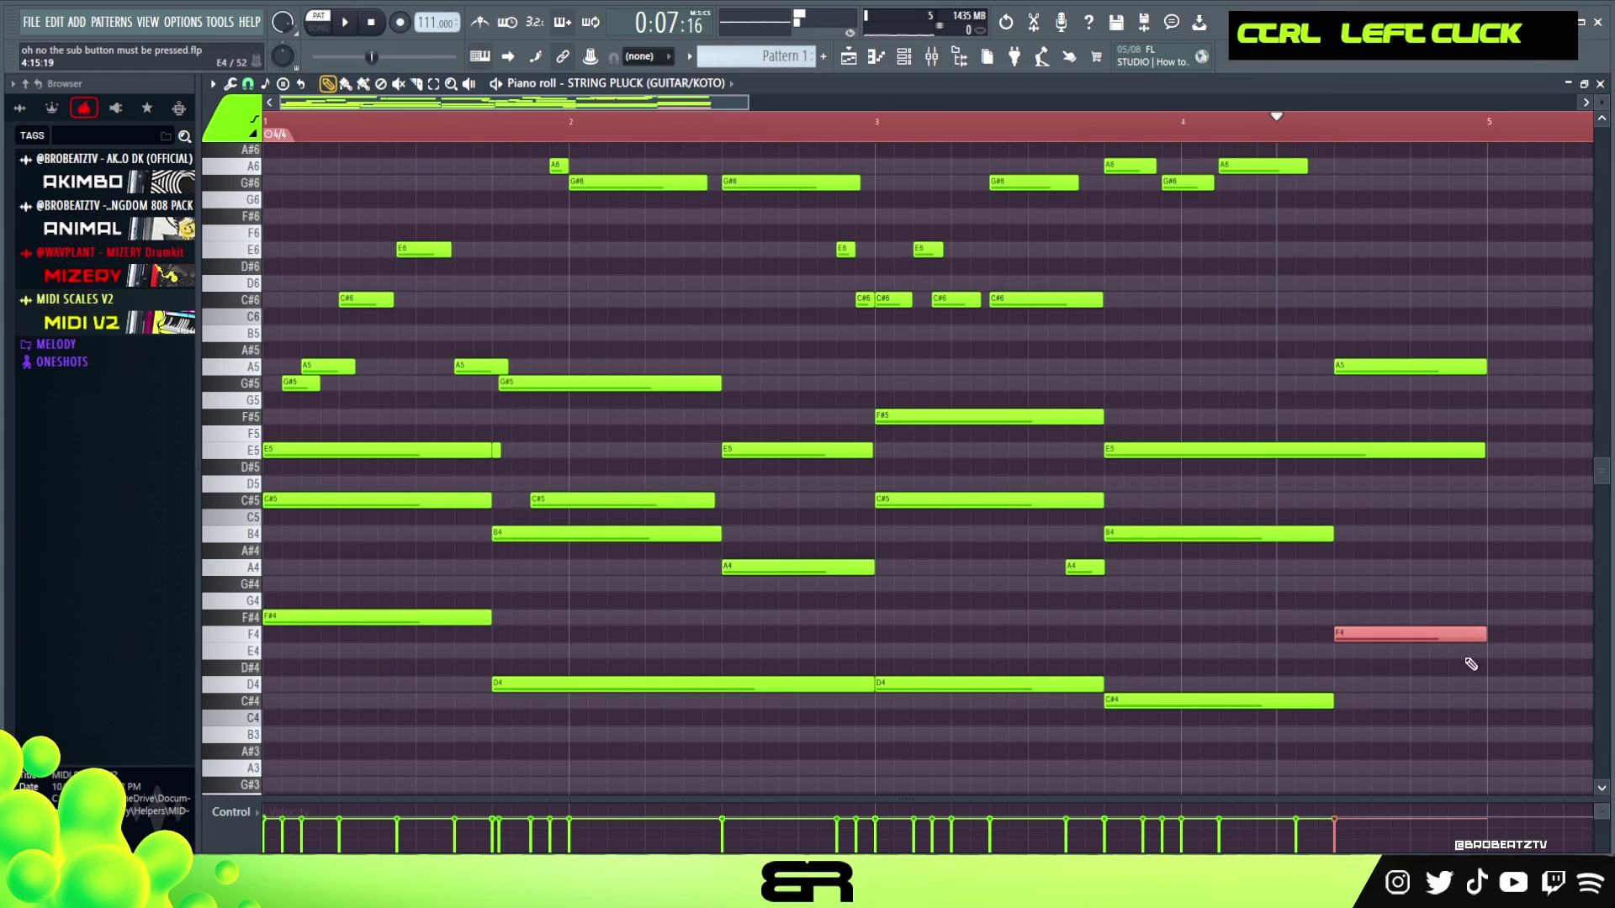
right_click(1471, 665)
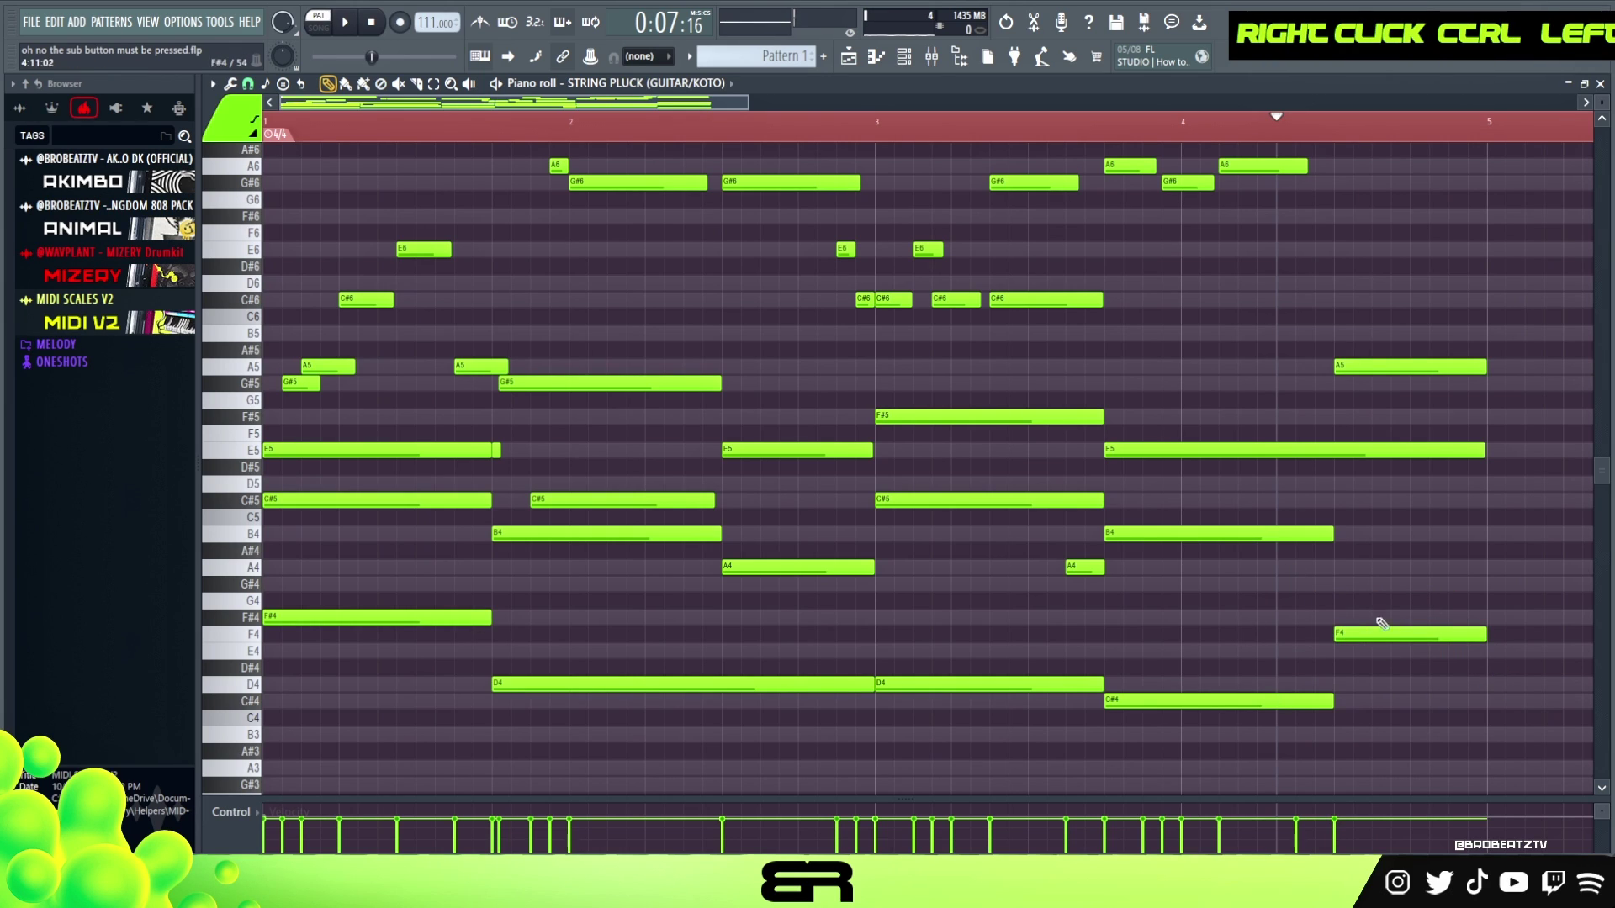
left_click_drag(1305, 582, 1393, 660)
right_click(1377, 694)
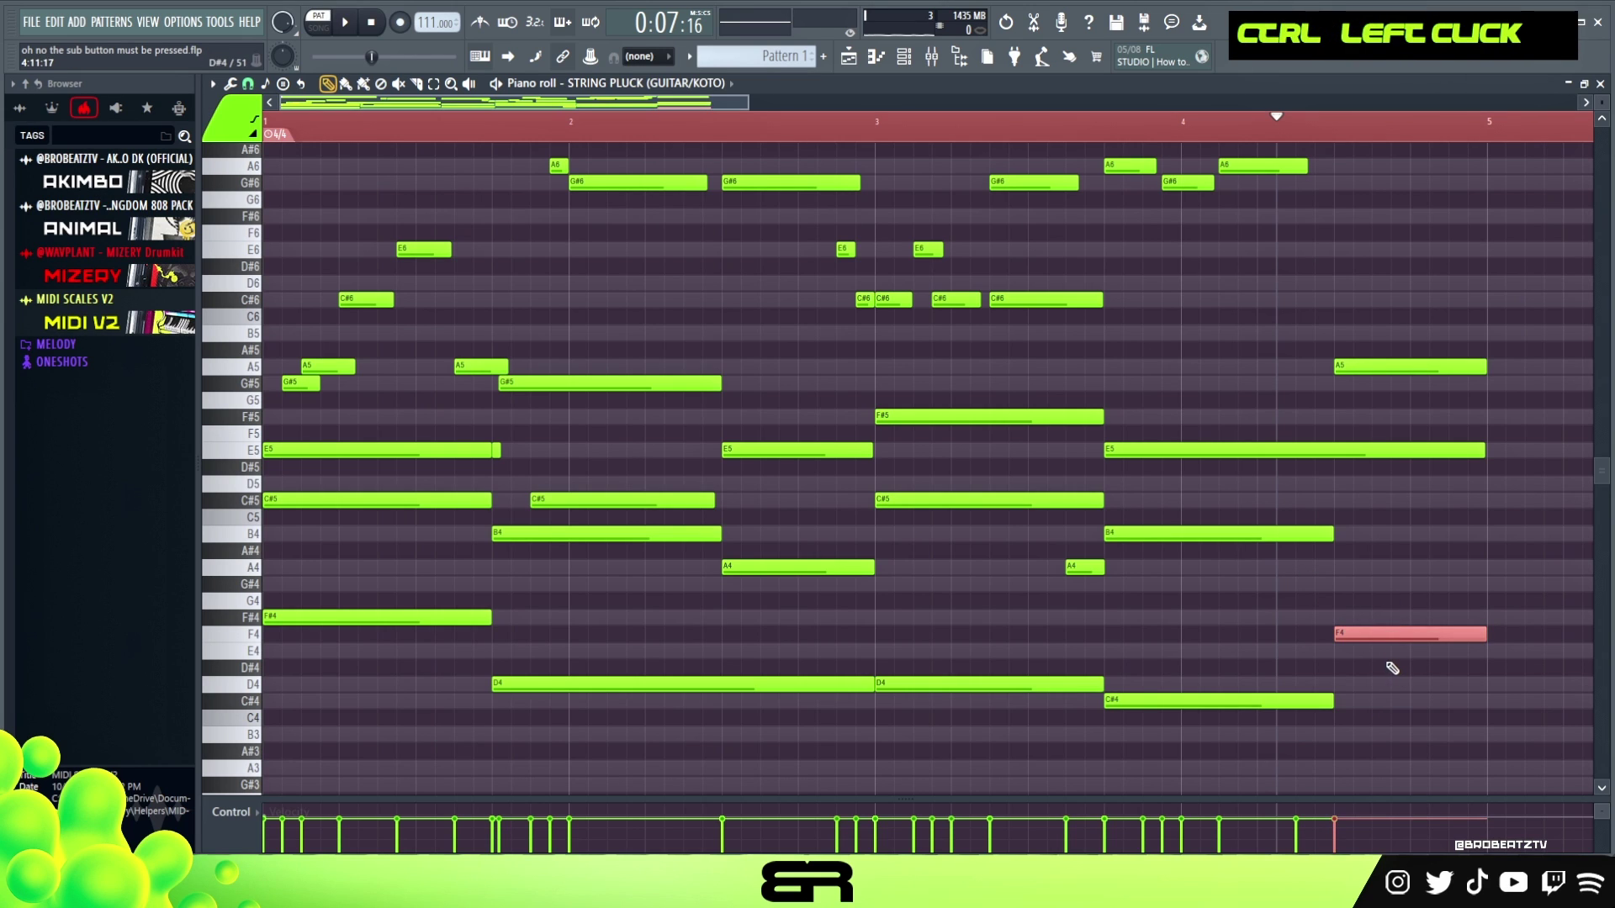
key("space")
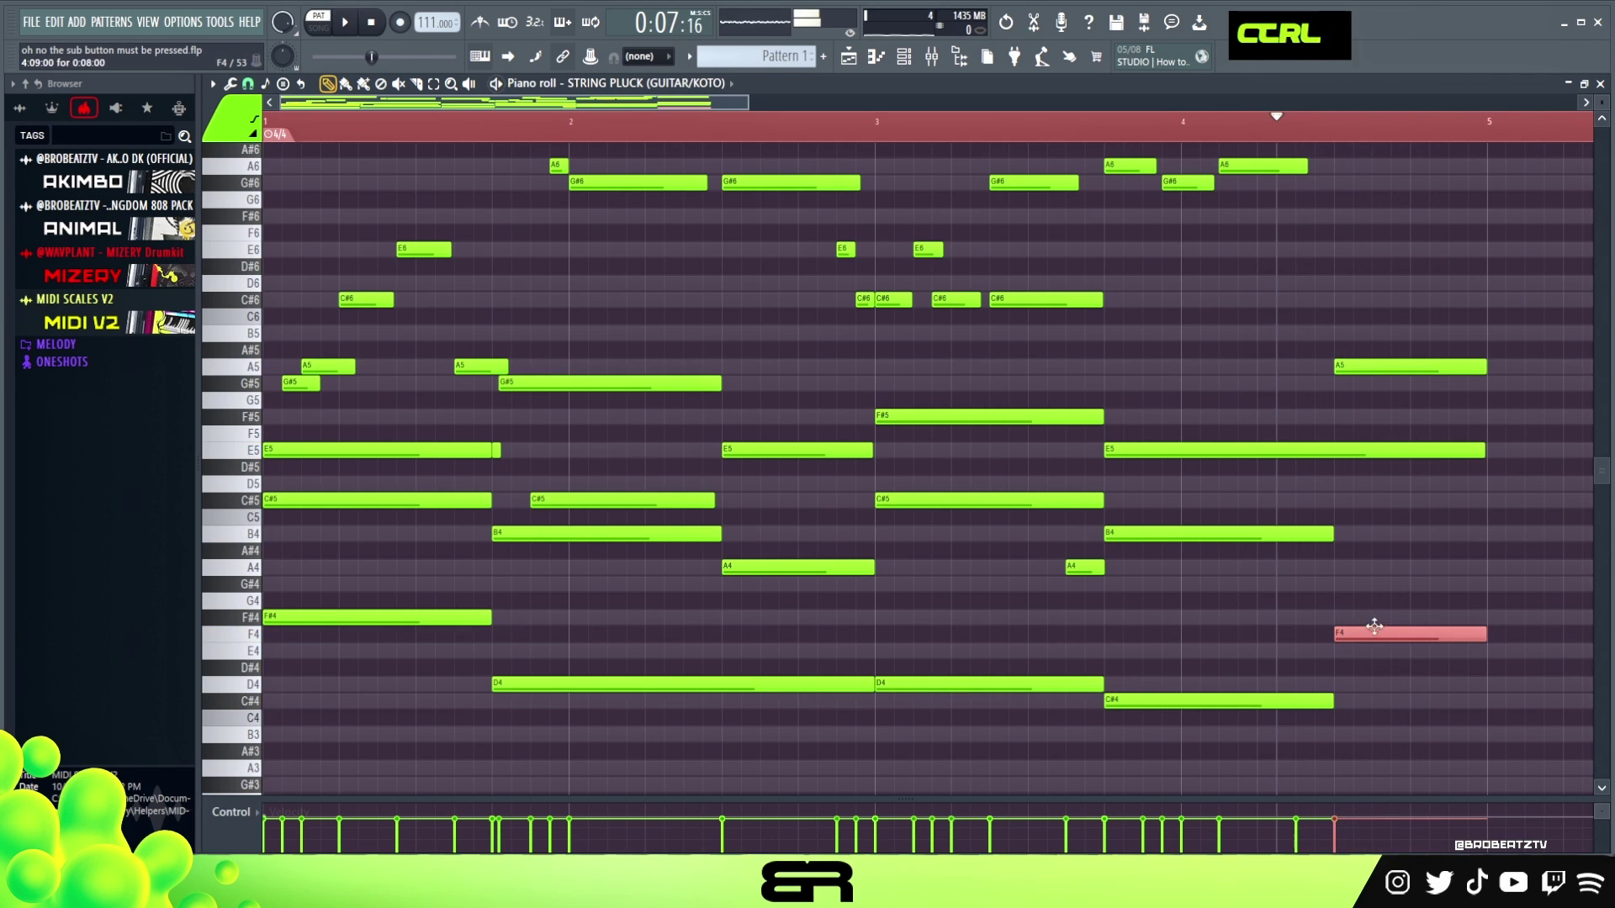
key("shift+Up")
key("space")
key("space")
key("shift+Down")
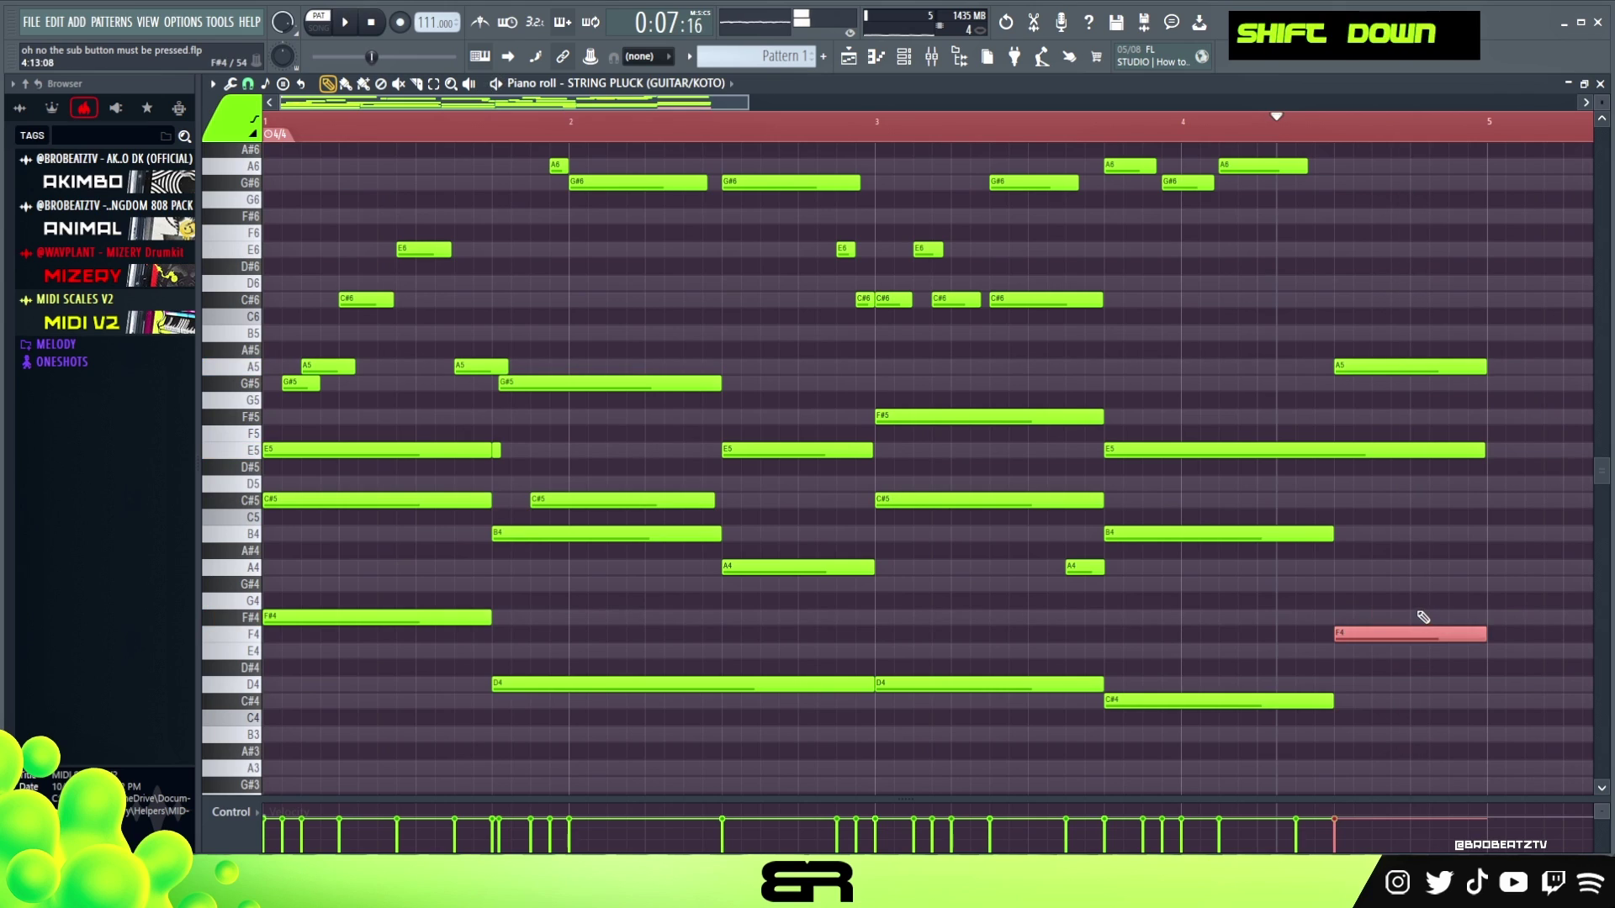
key("space")
right_click(1437, 552)
key("space")
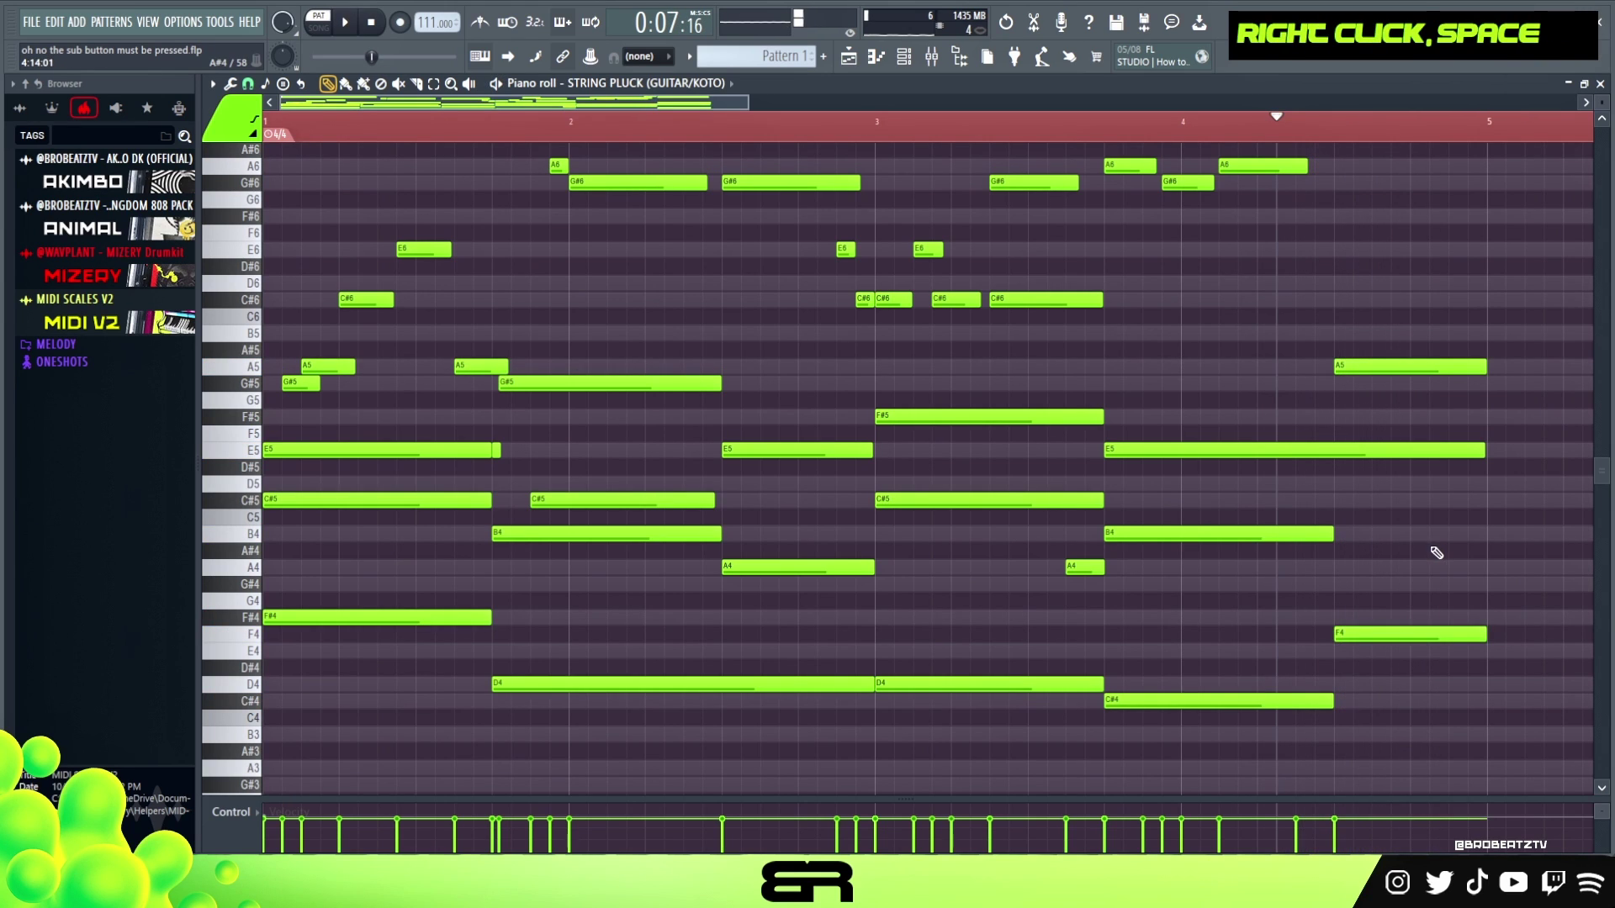
Step: Clear the timeline selection and play the whole four-bar pattern from the start
double_click(875, 128)
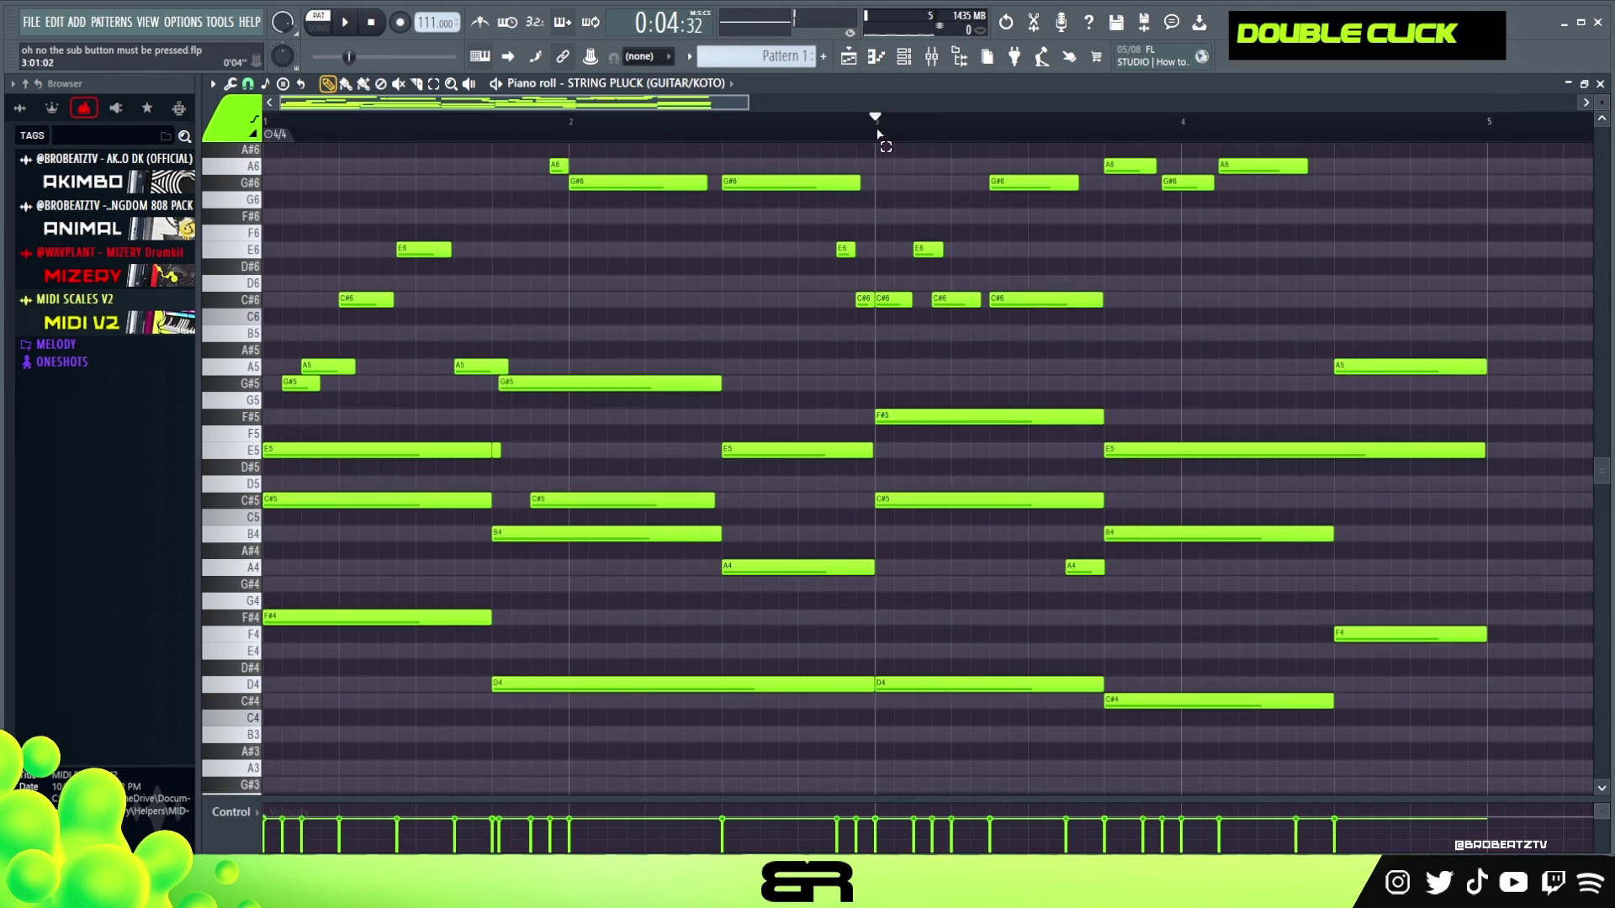
scroll(600, 313, "up", 3)
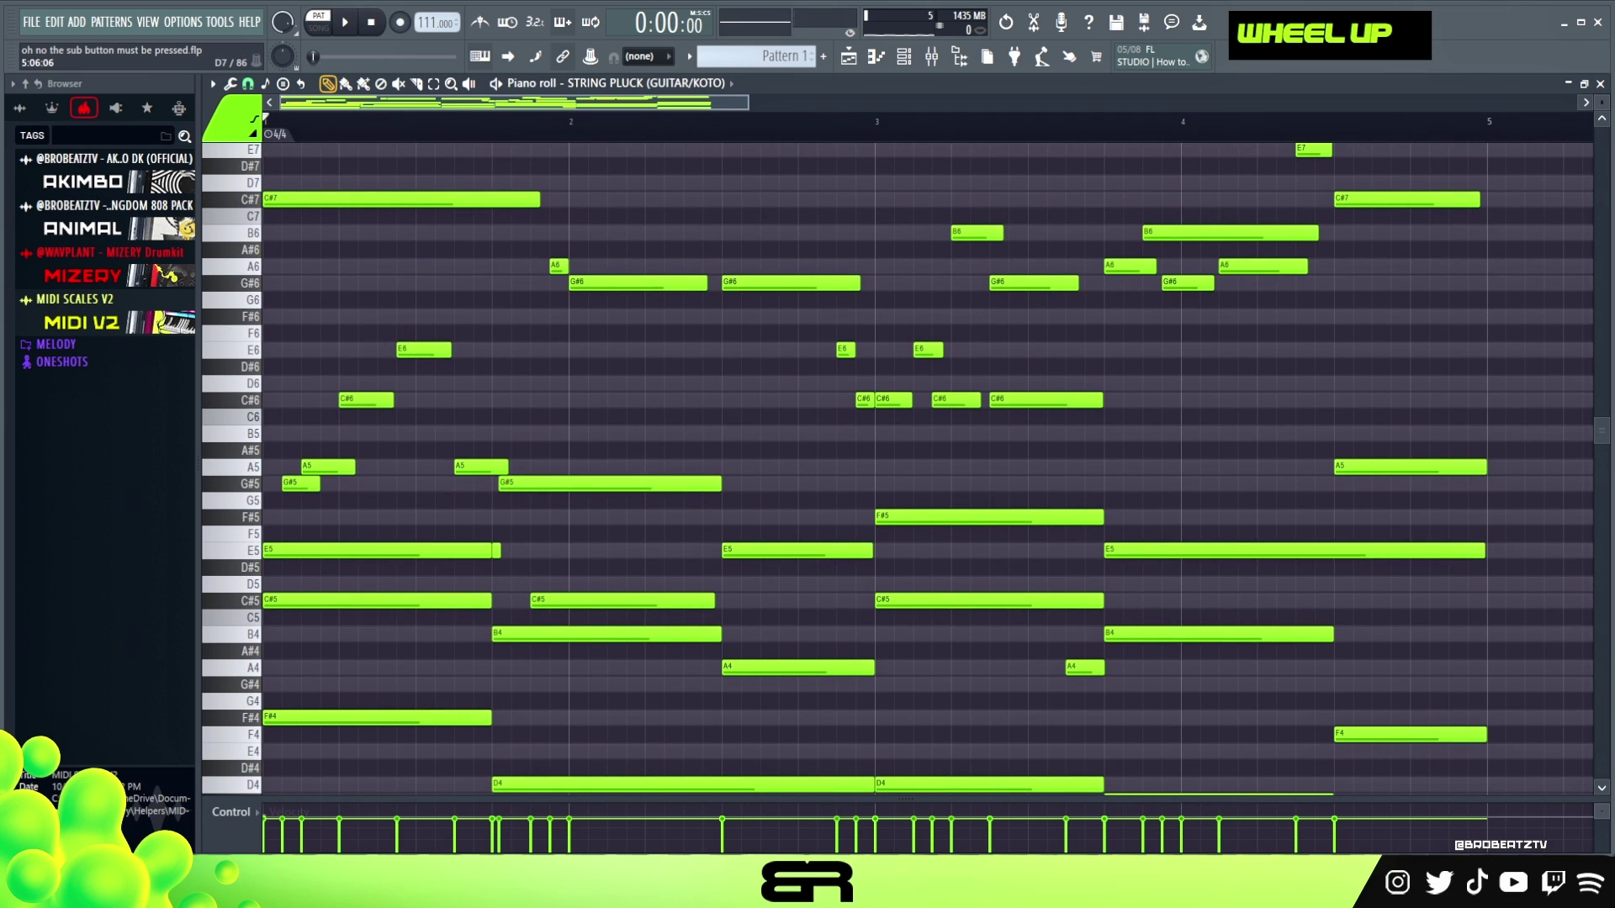
scroll(1602, 101, "down", 1)
scroll(1601, 99, "down", 1)
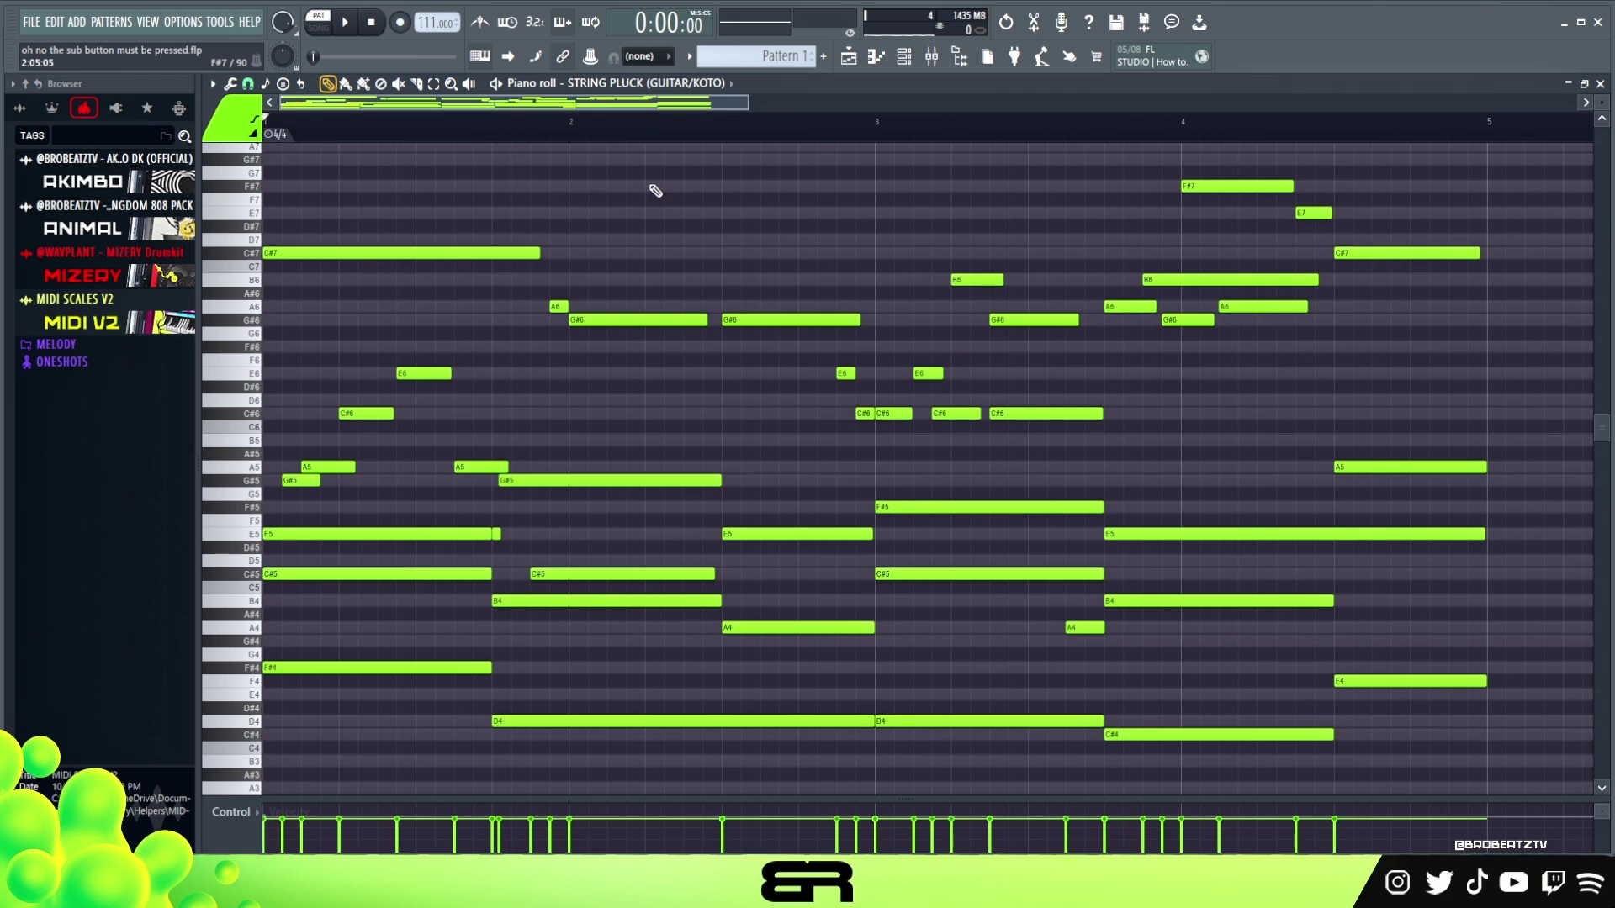
key("space")
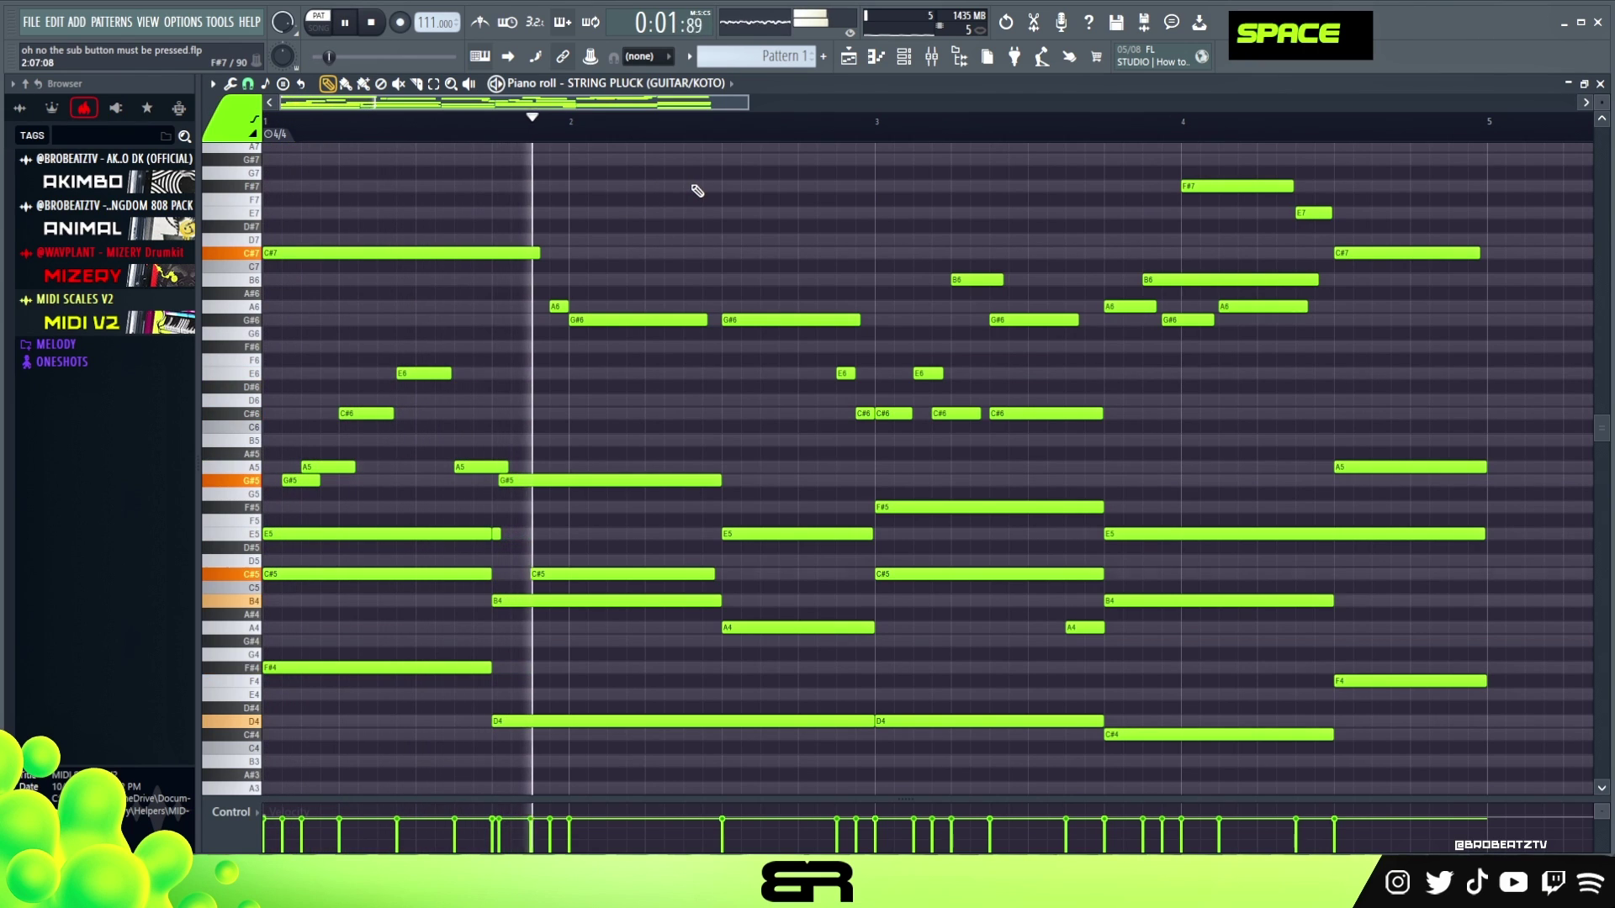
right_click(707, 242)
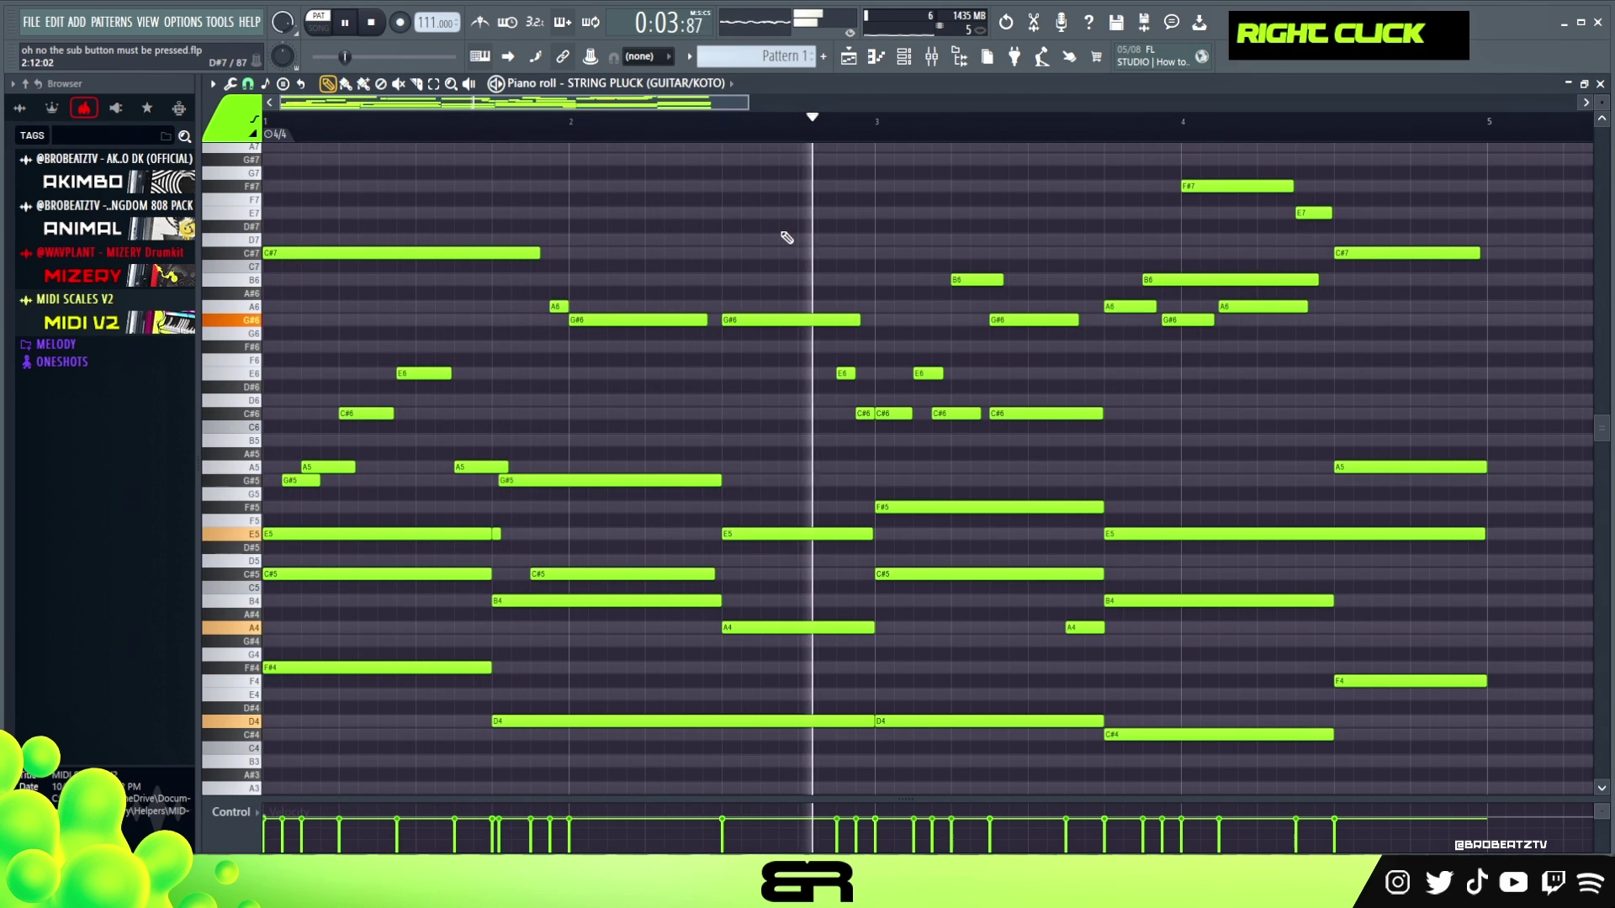
Step: Select the high melody notes C#7 to G#6 in bars 1–2 and F#7 to C#7 in bar 4, and stop playback
left_click_drag(382, 205, 779, 356)
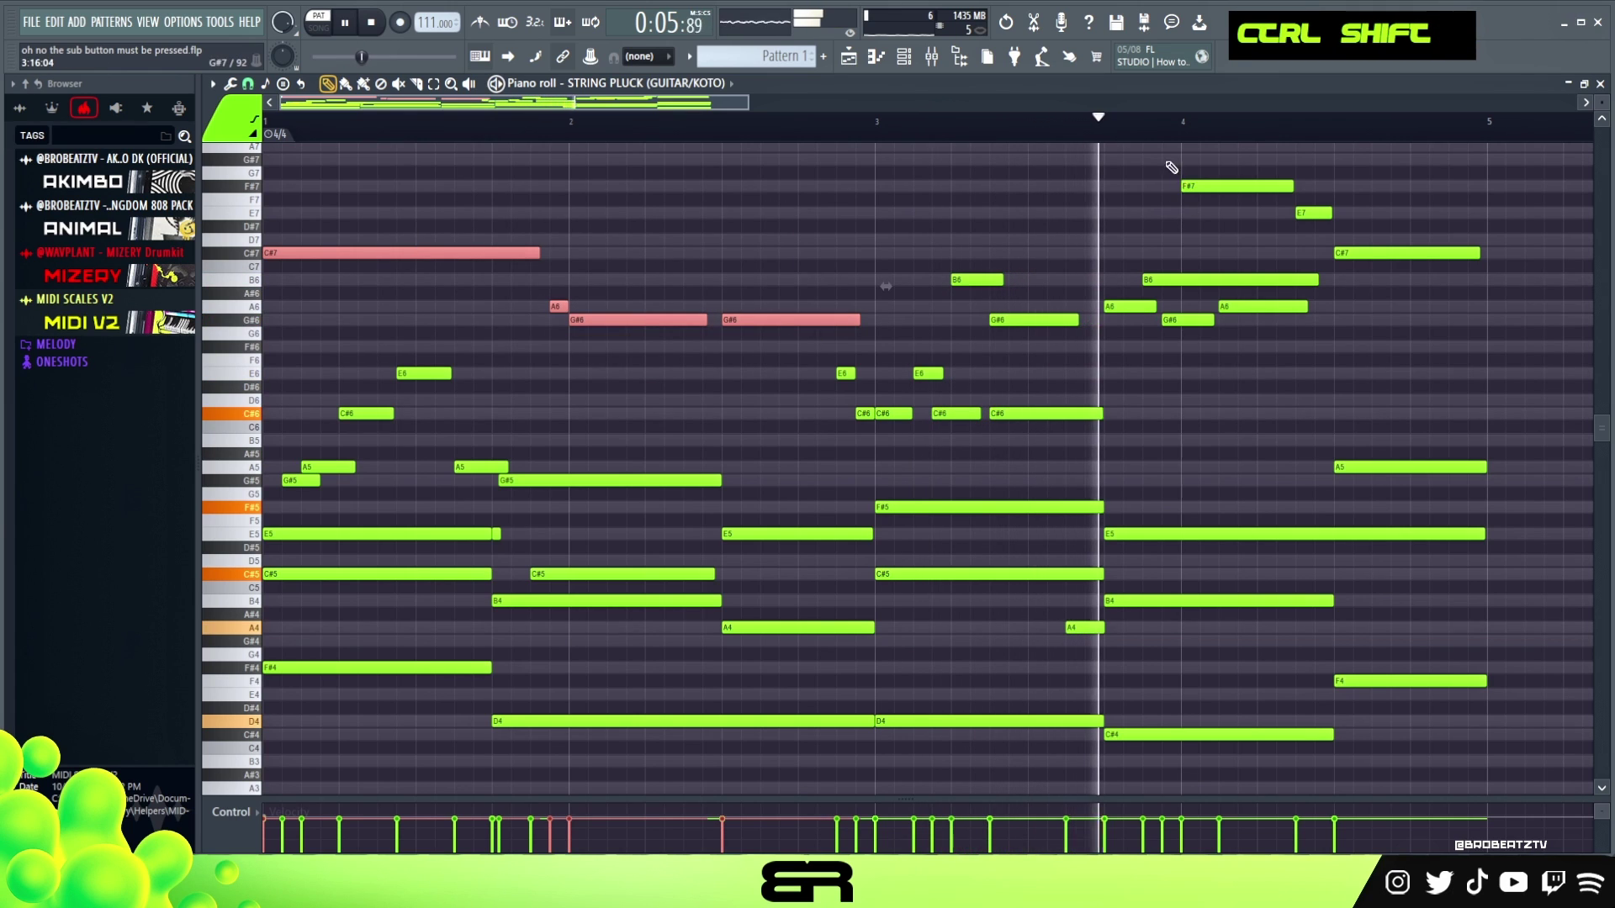
left_click_drag(1168, 155, 1369, 257)
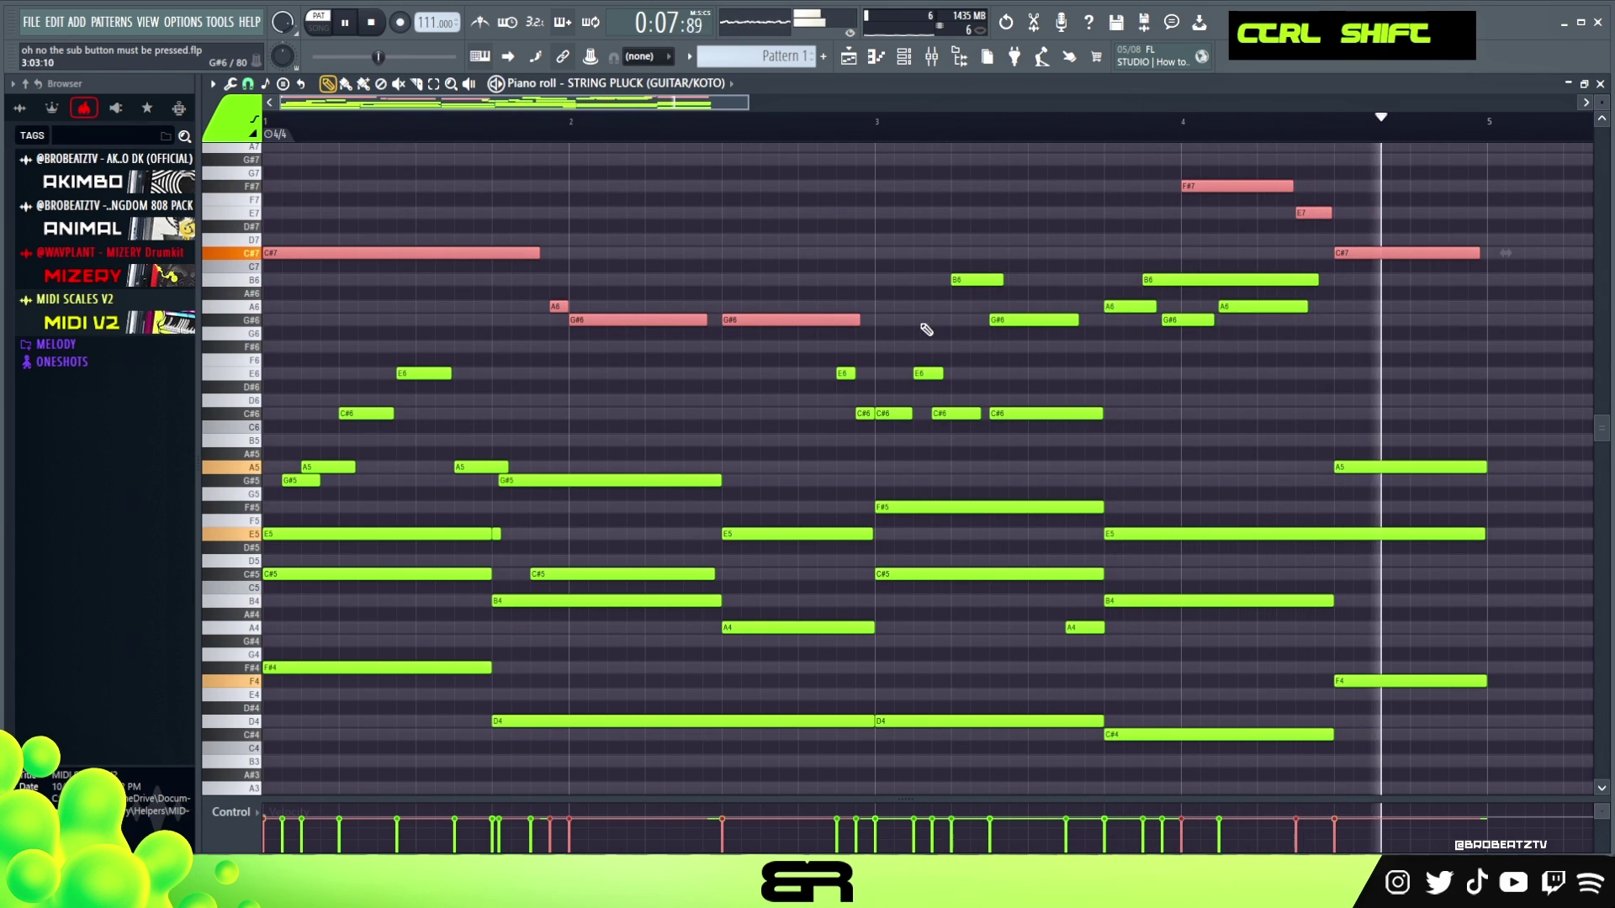
key("space")
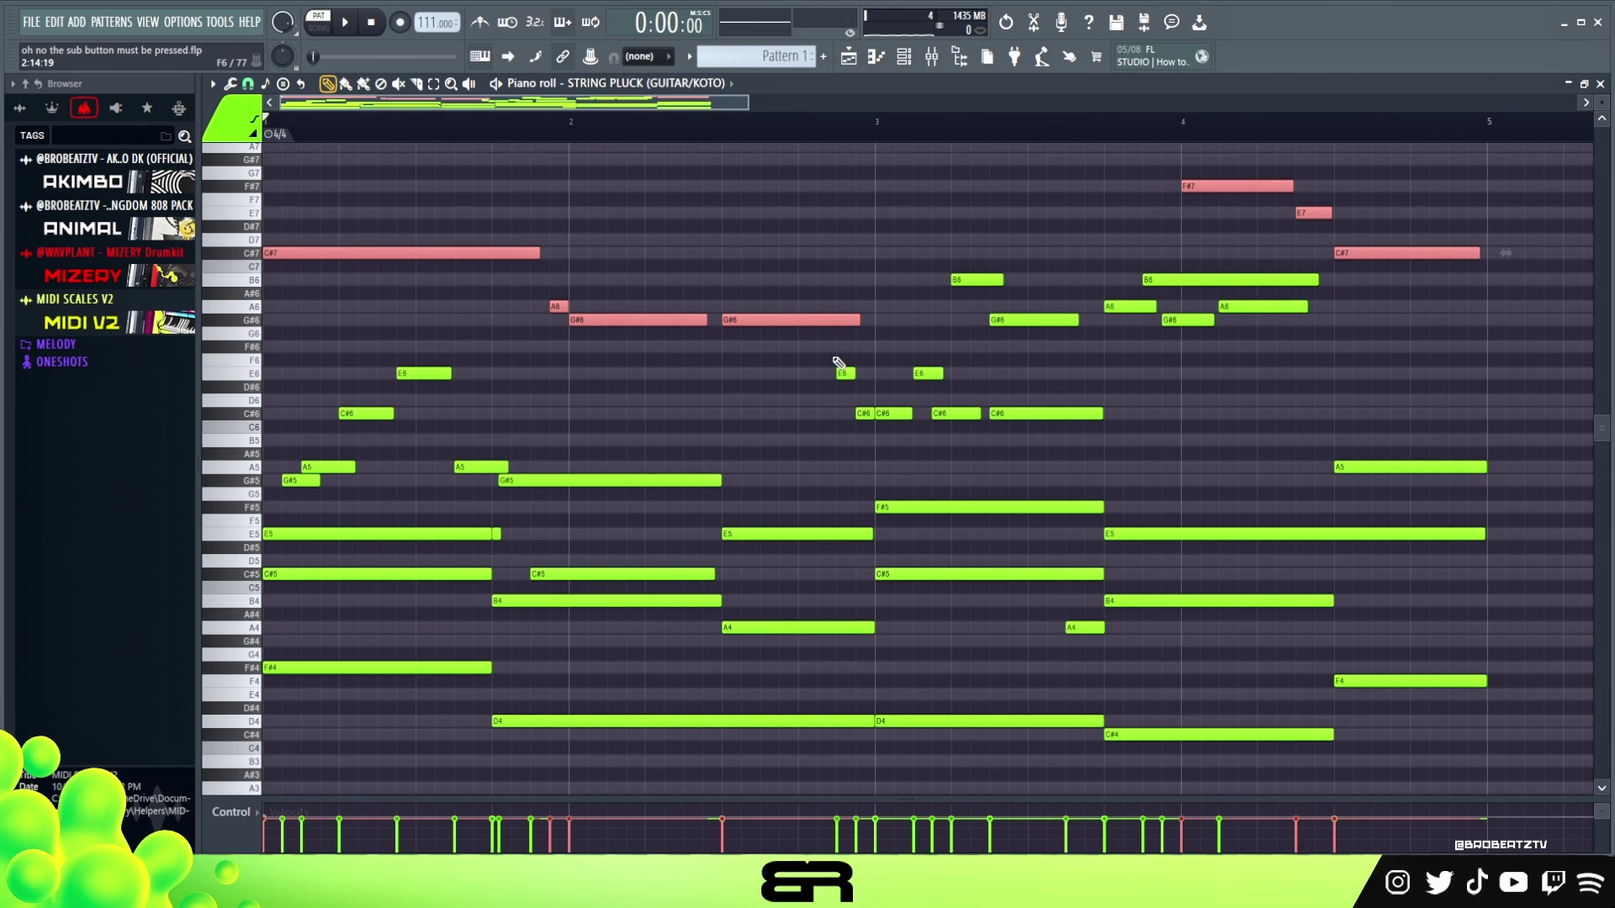
Step: Examine the note velocities of the eight-bar String Pluck pattern in an enlarged velocity lane, and restore the lane's height
left_click(905, 58)
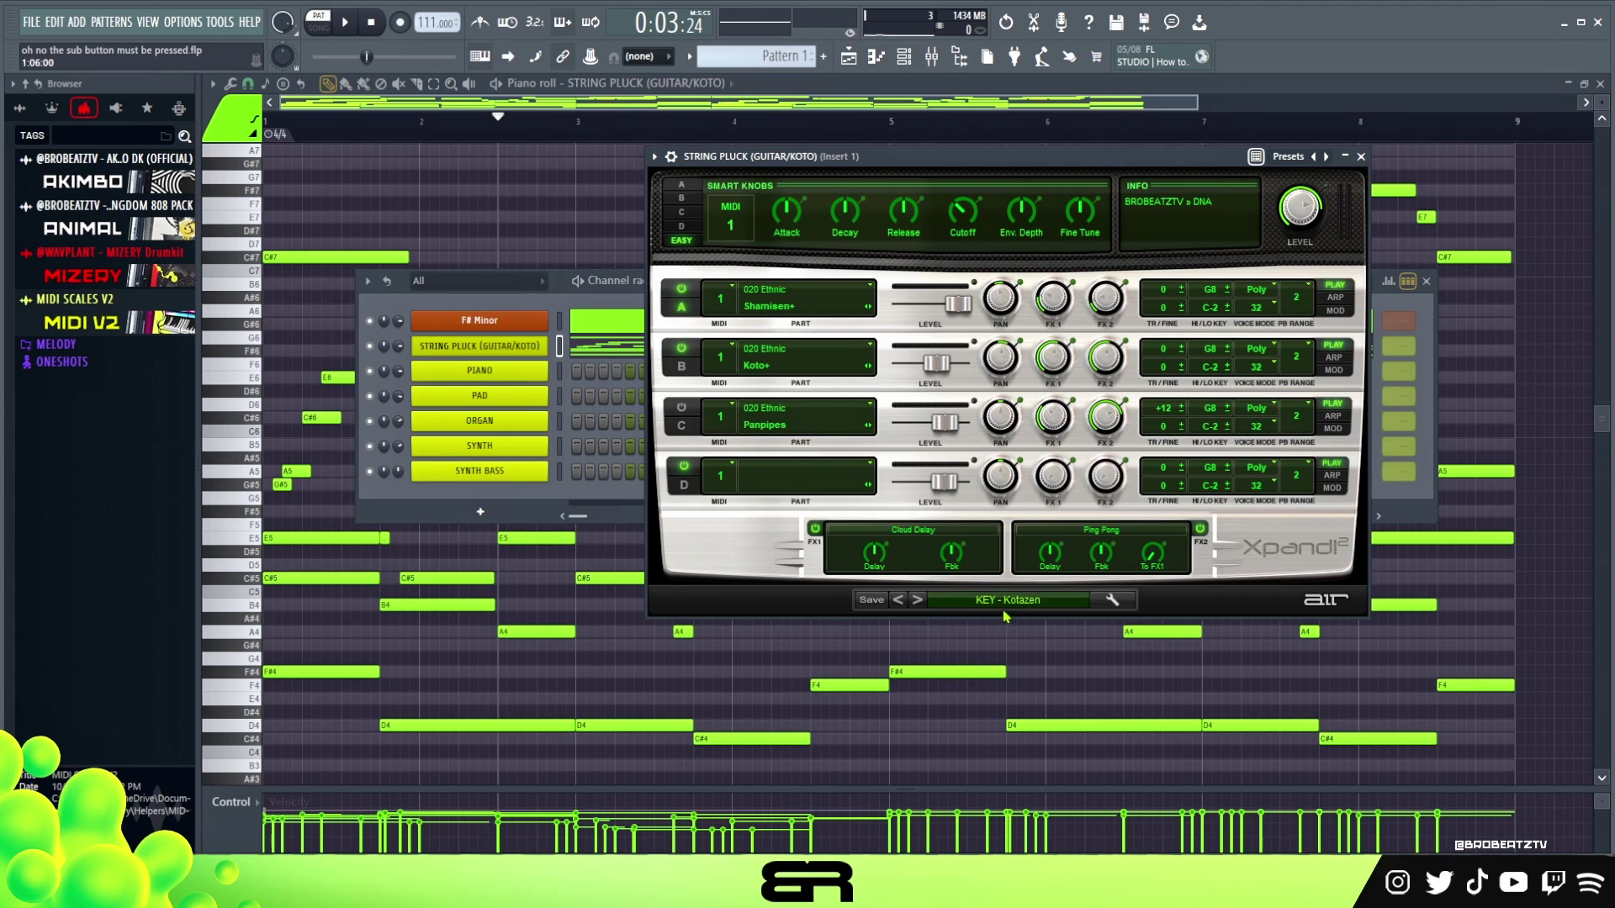
double_click(498, 347, "ctrl")
left_click(498, 347, "ctrl")
right_click(602, 213)
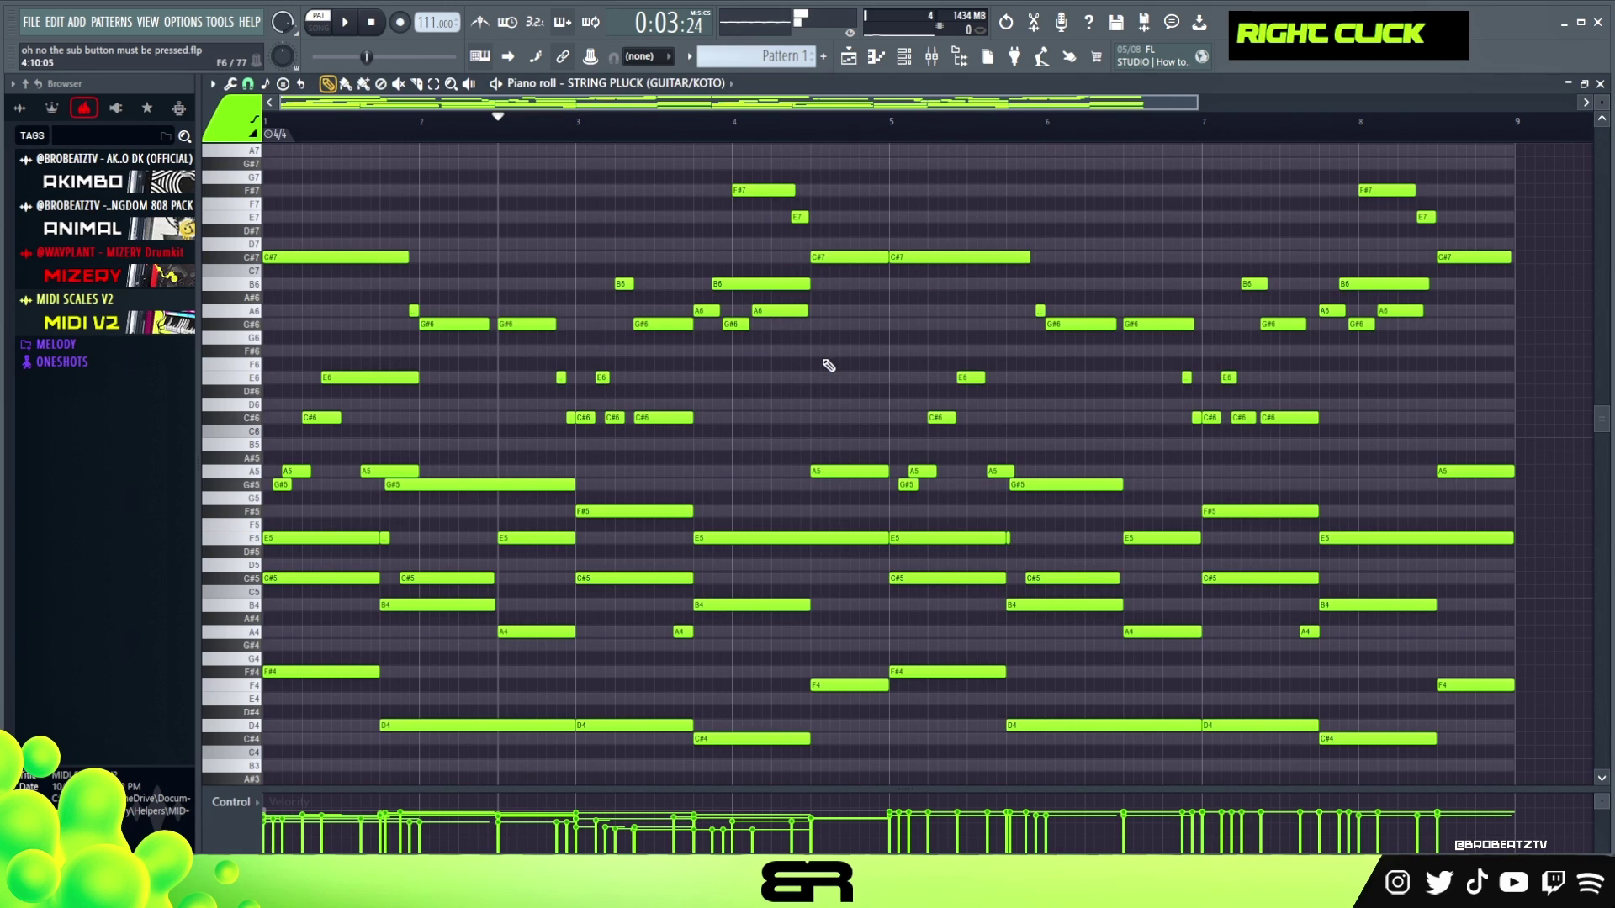
left_click_drag(973, 788, 983, 466)
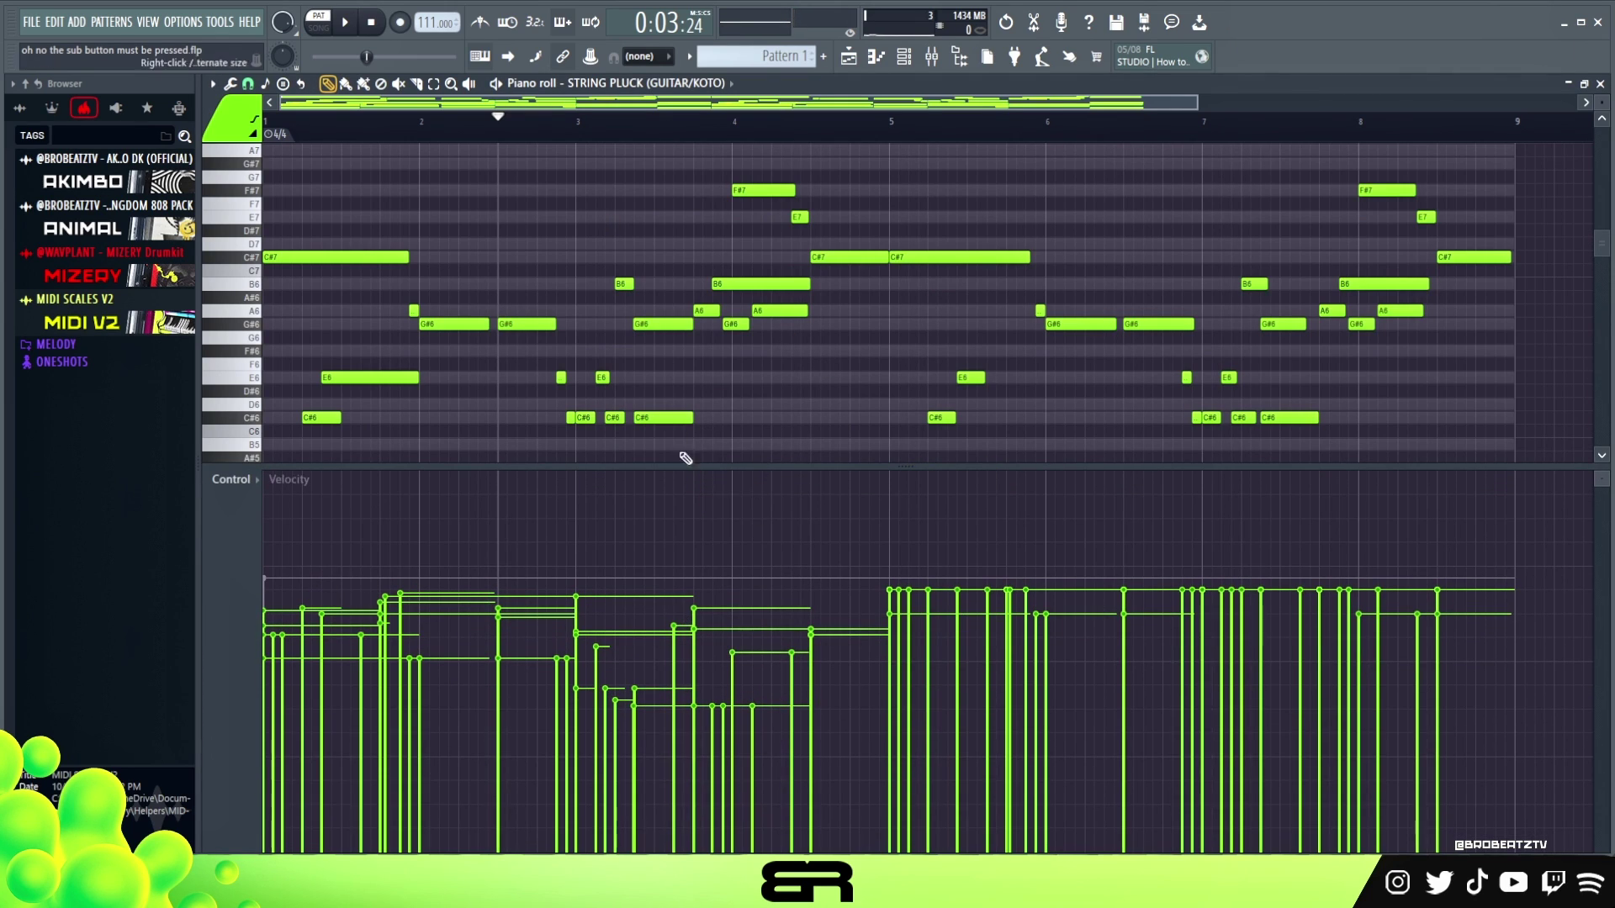
left_click_drag(698, 336, 831, 316)
right_click(863, 461)
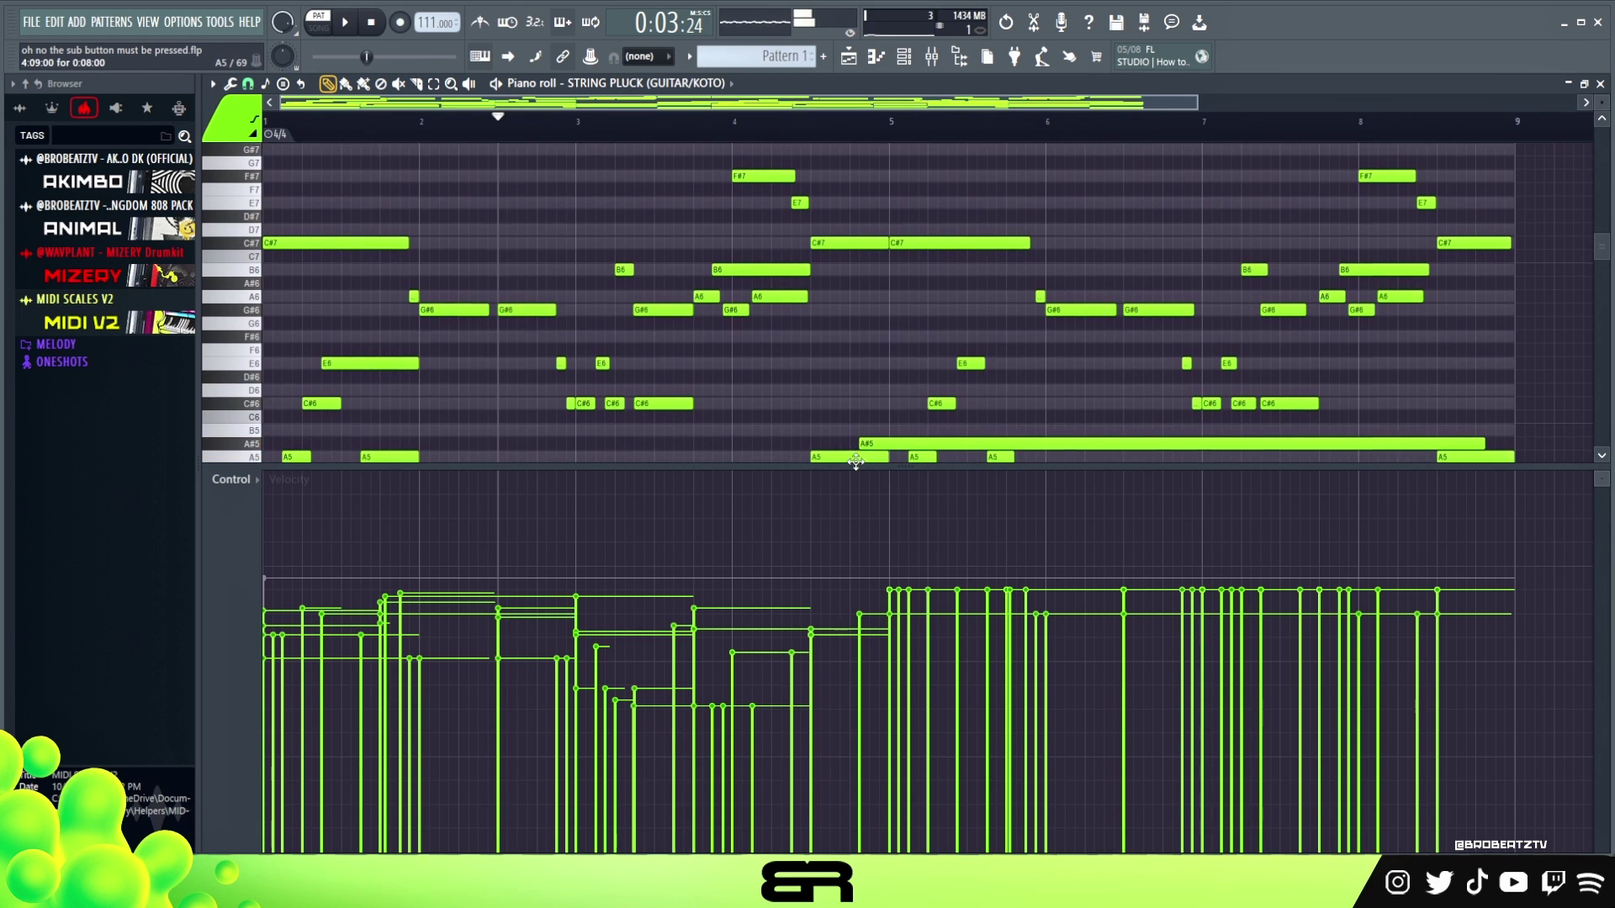
left_click_drag(865, 464, 883, 774)
Step: Compare the playback of bars 7–8 with that of bars 3–4 in the String Pluck pattern
double_click(1205, 124)
left_click_drag(1208, 136, 1514, 139)
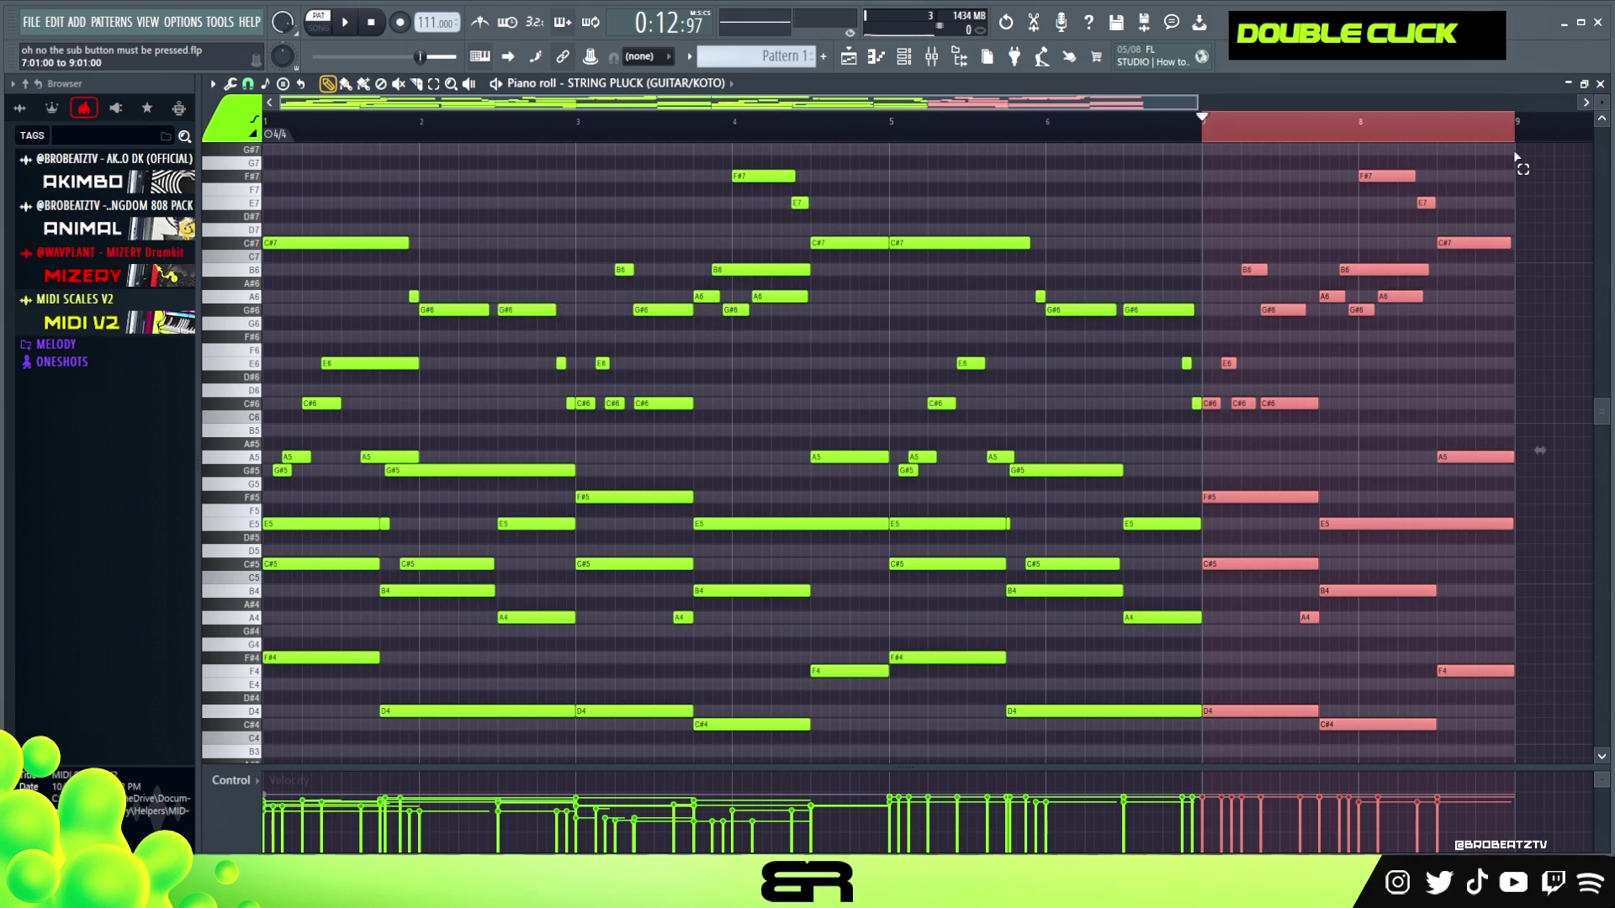
key("space")
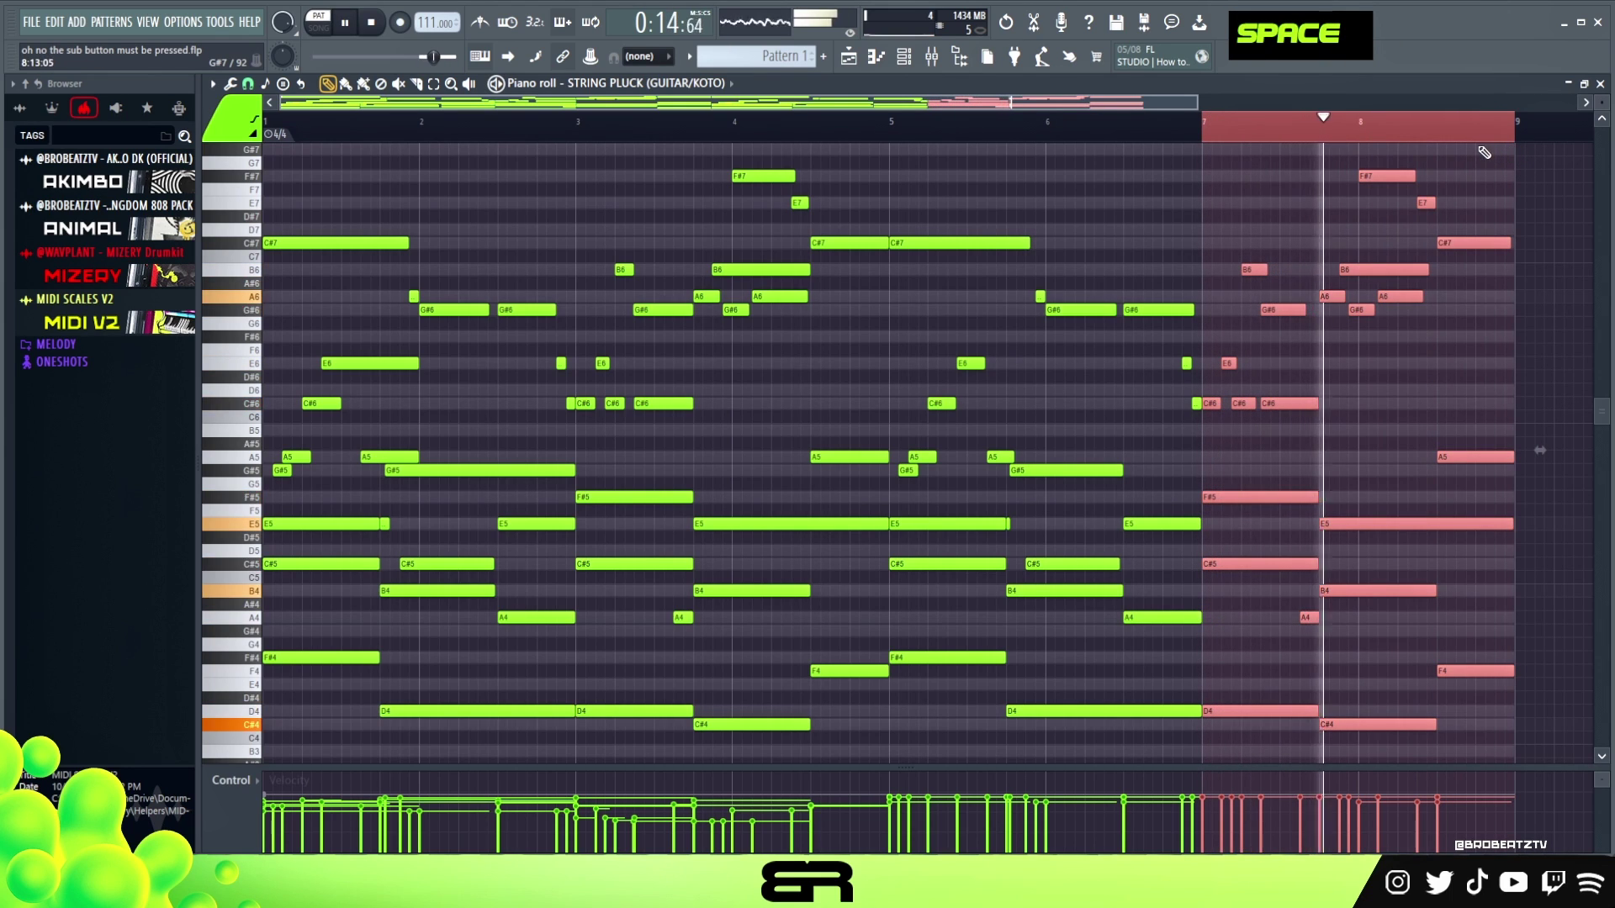
double_click(577, 126)
key("space")
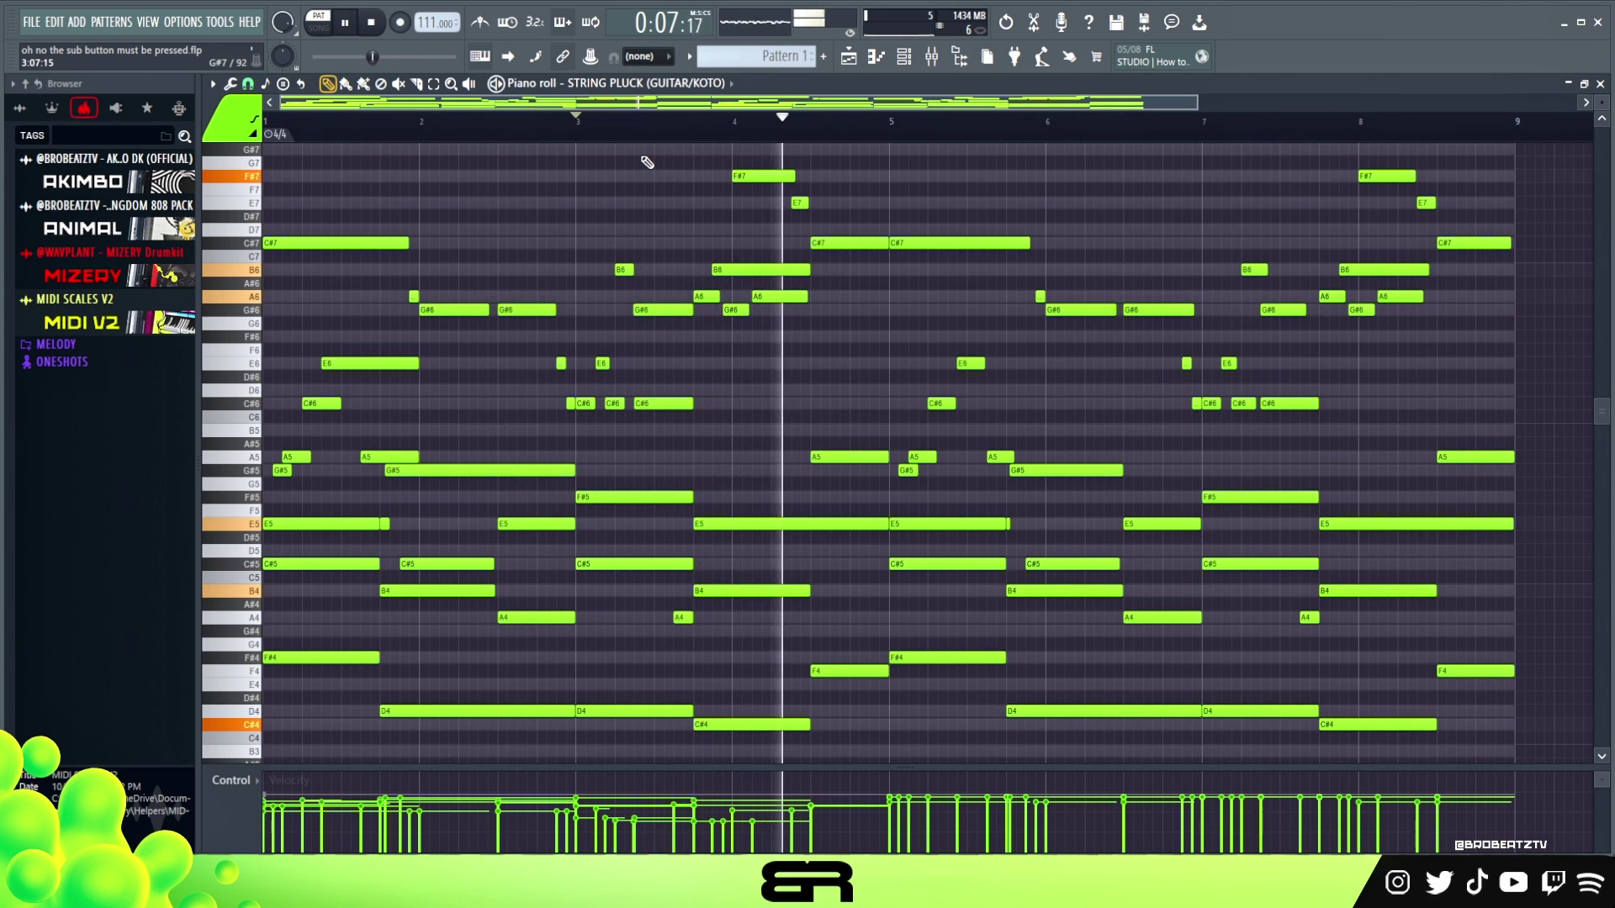
key("space")
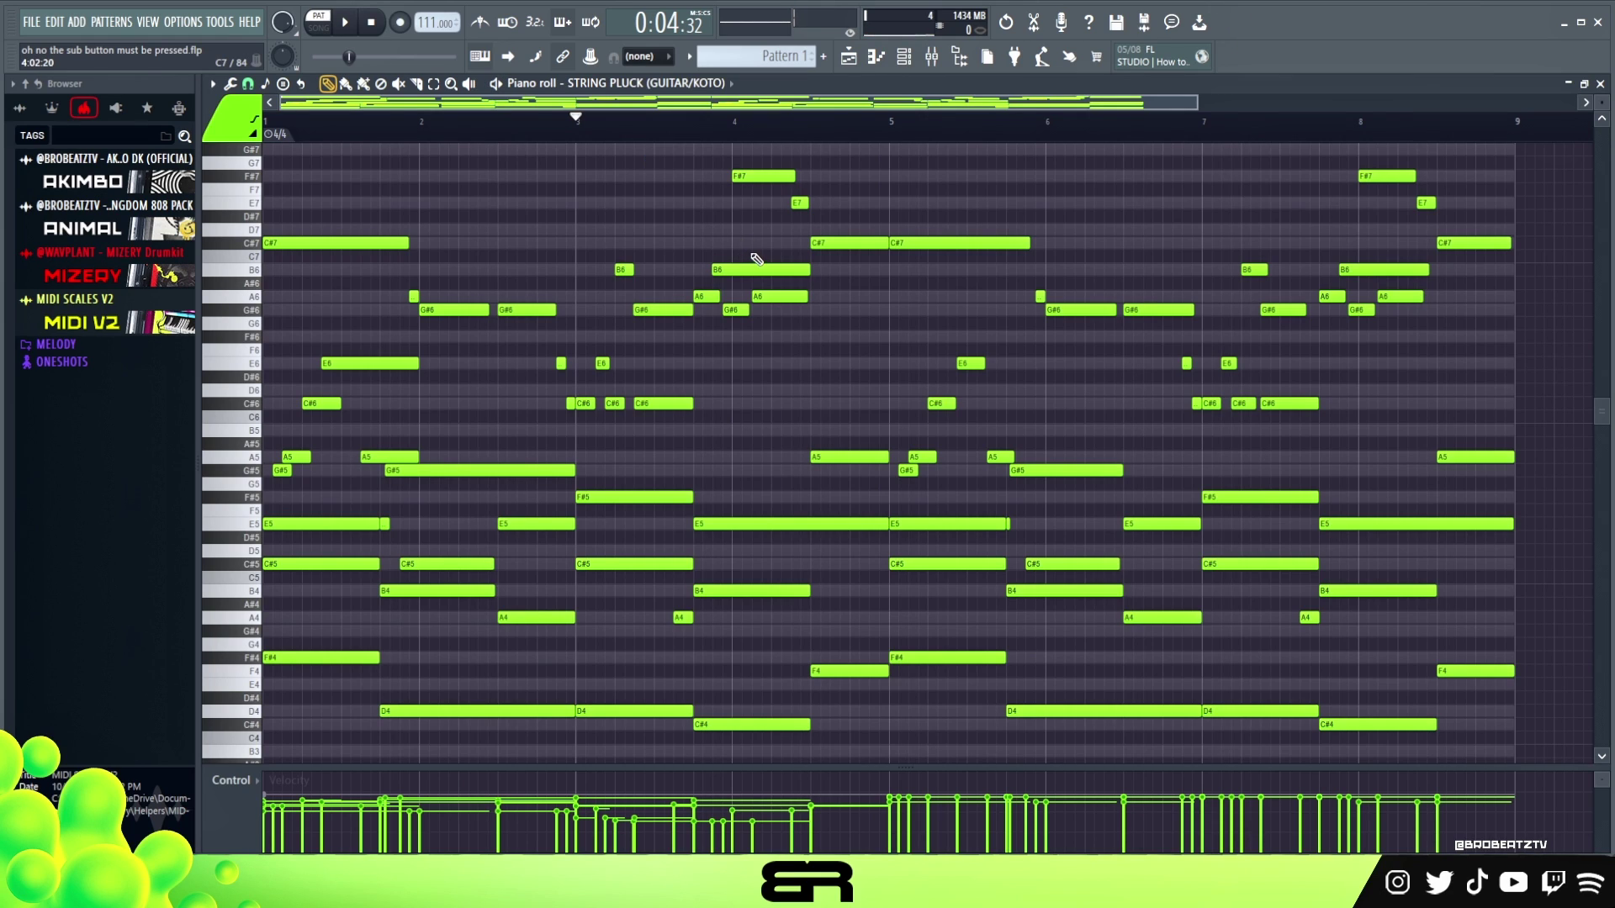
Step: Delete all String Pluck notes in bars 5 to 8, keeping the first four bars
left_click_drag(1543, 158, 906, 729)
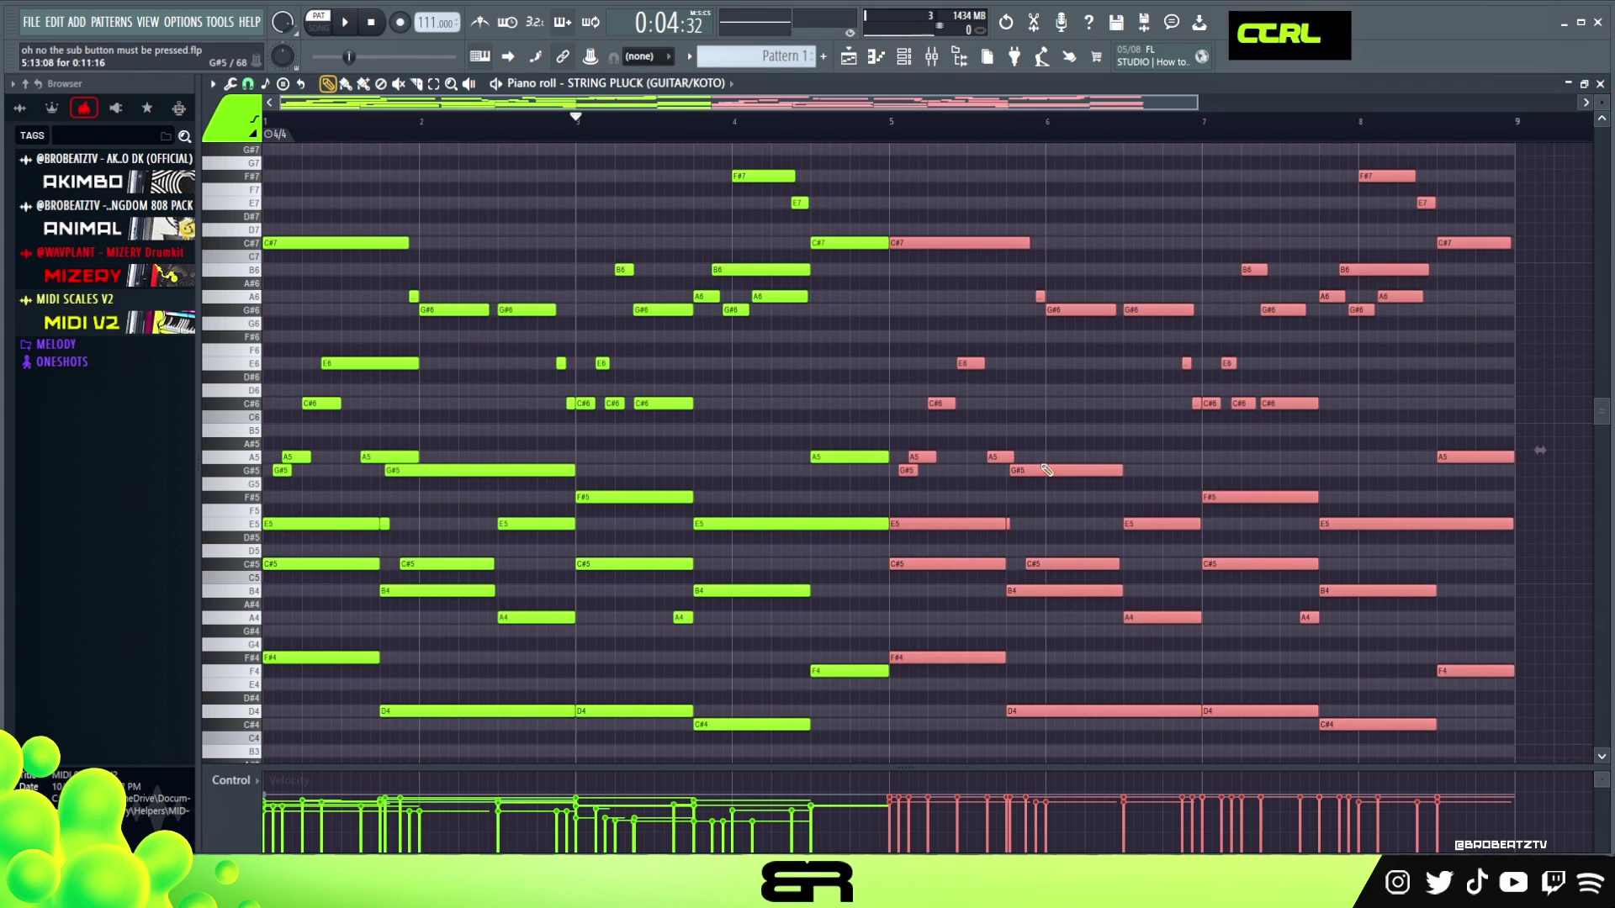
key("Delete")
right_click(731, 371)
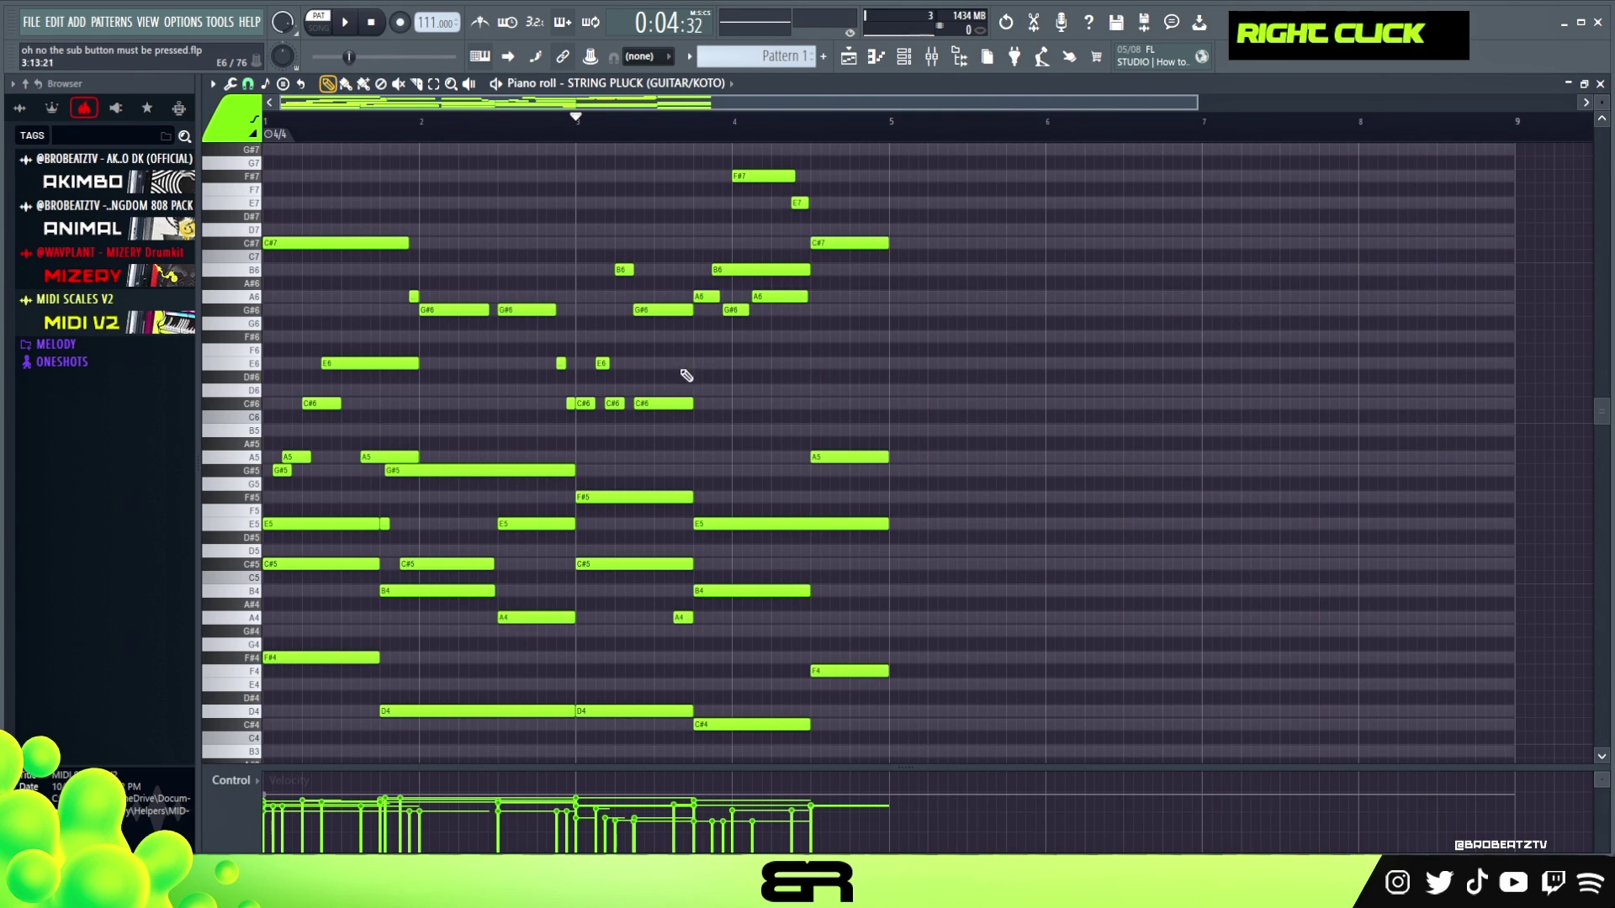
Step: Shorten all scale guide notes in the F# Minor channel to end with bar 4
key("ctrl")
right_click(925, 168)
key("ctrl+a")
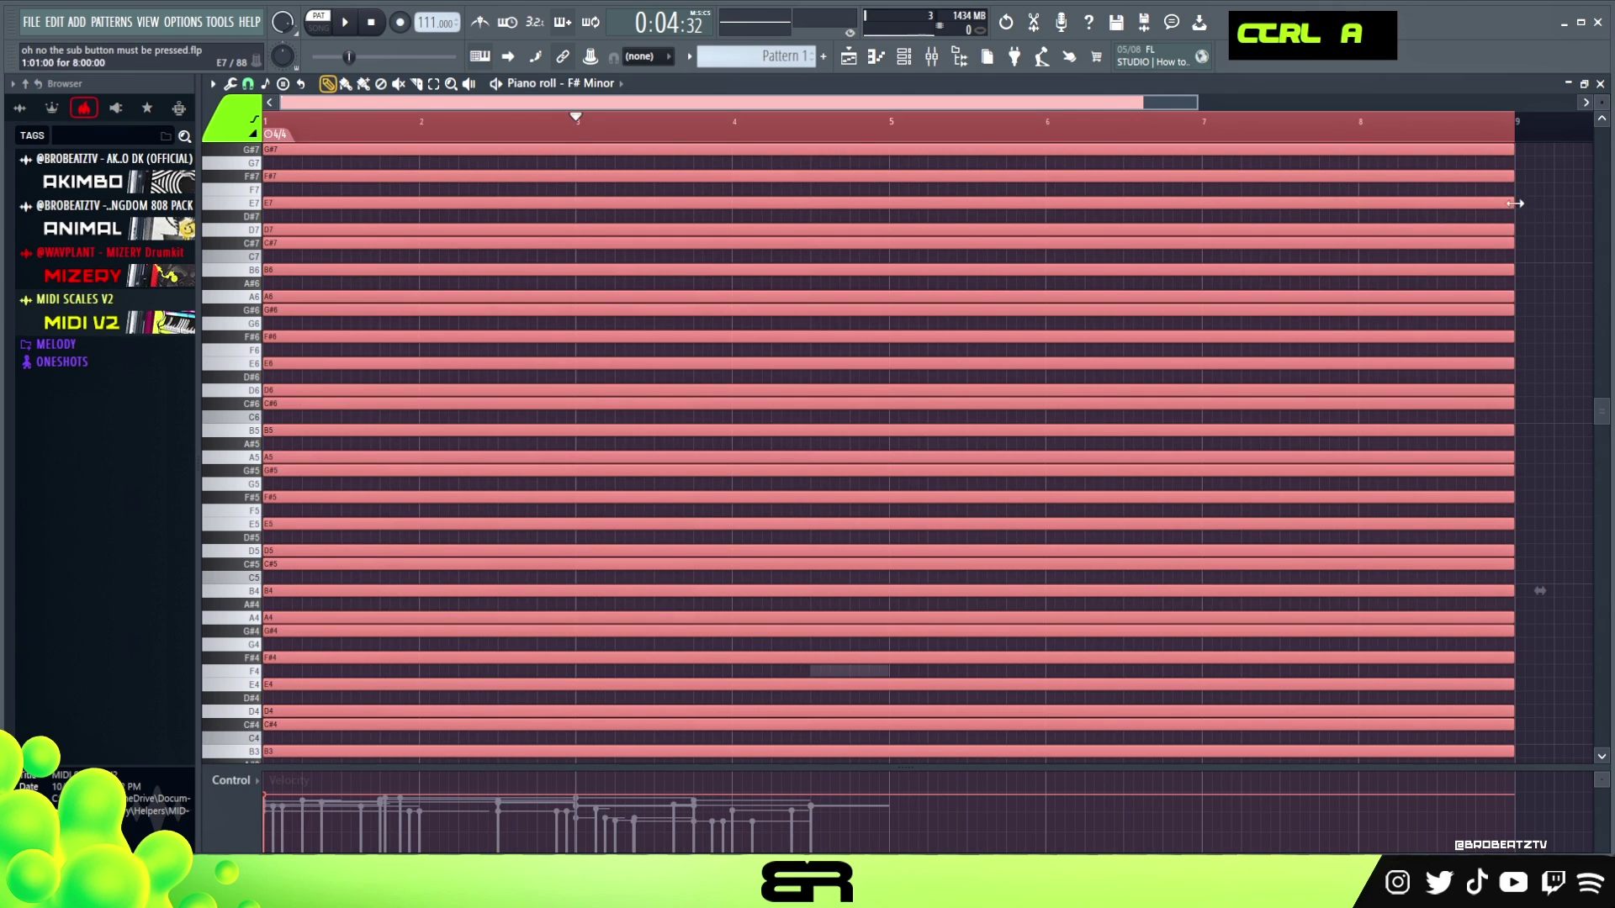
left_click_drag(1515, 203, 889, 203)
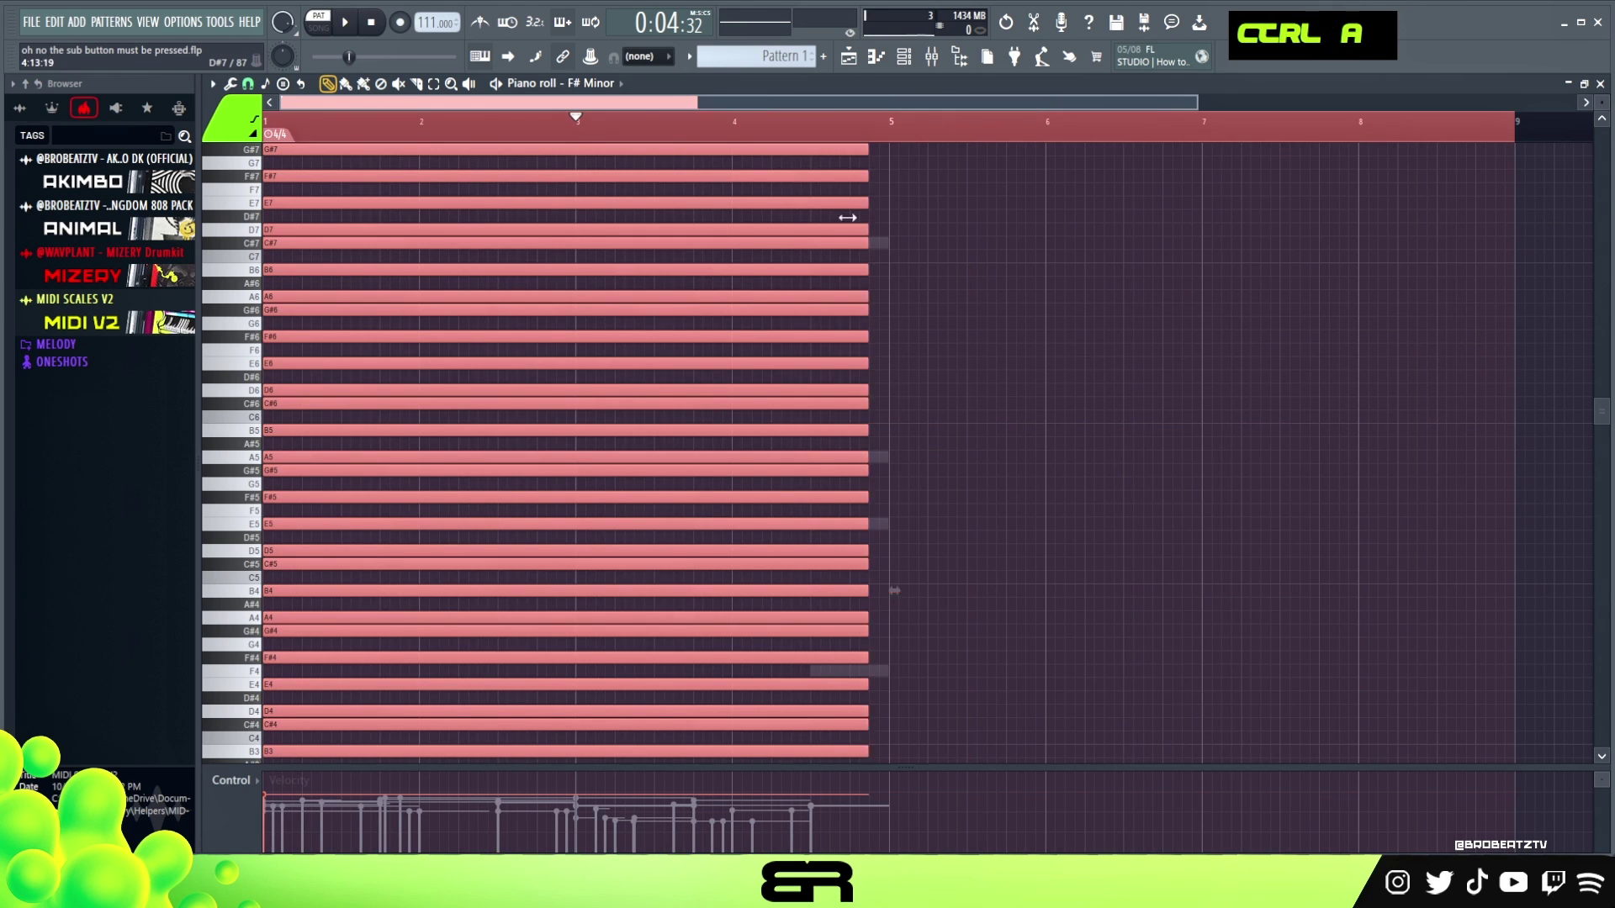
Step: Copy the String Pluck notes into the Piano channel and play both together
key("F6")
right_click(515, 347)
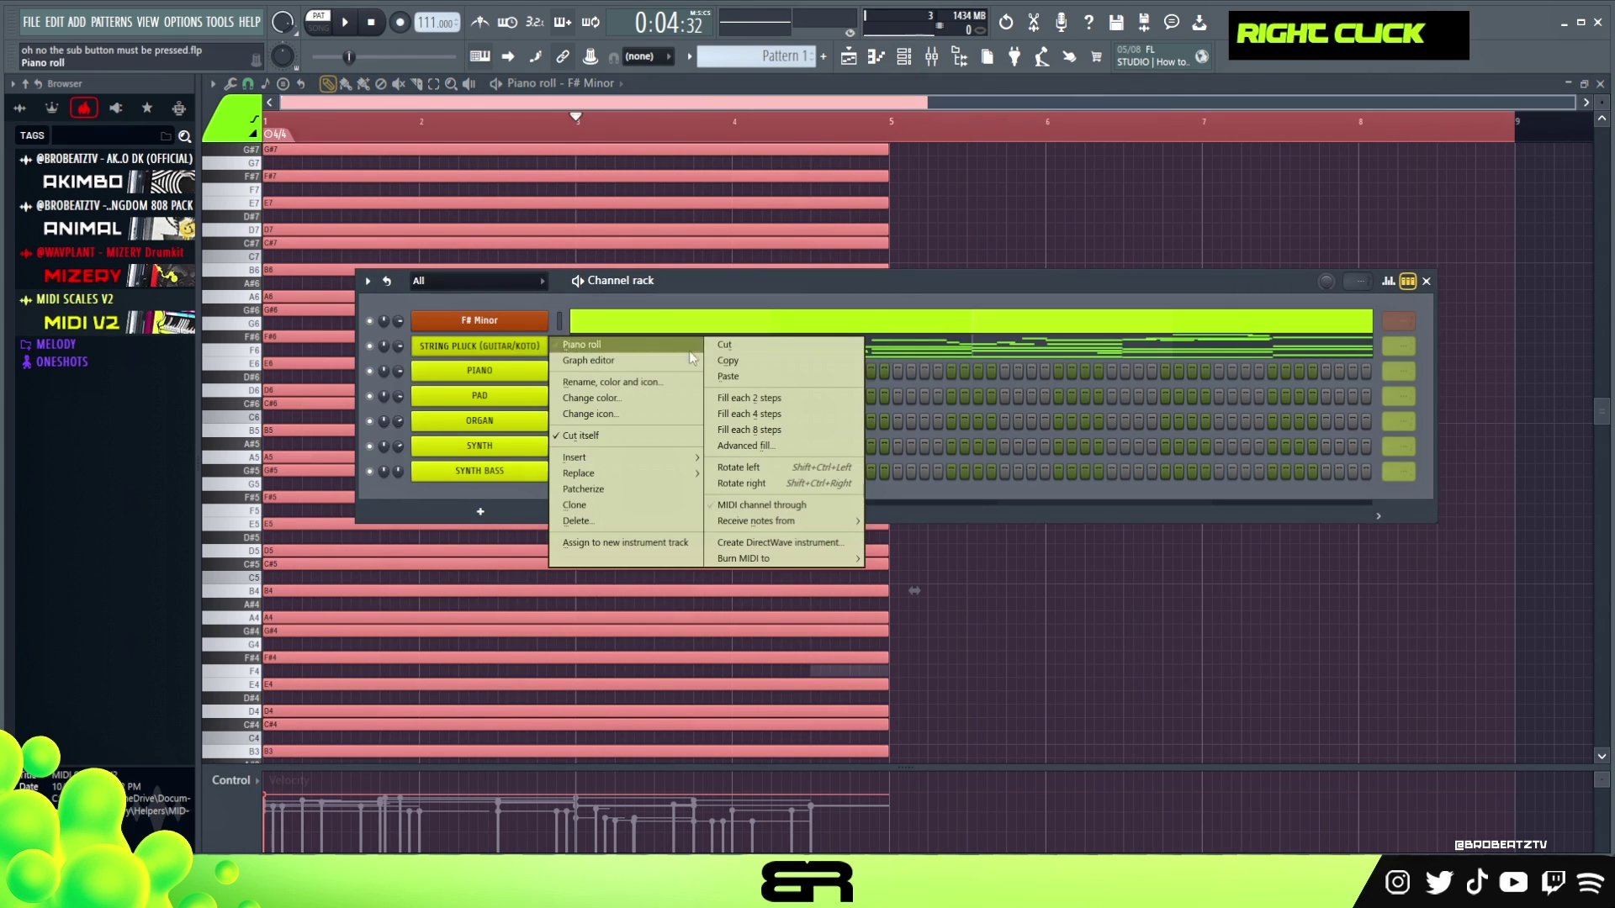
left_click(774, 362)
right_click(509, 370)
left_click(814, 401)
key("space")
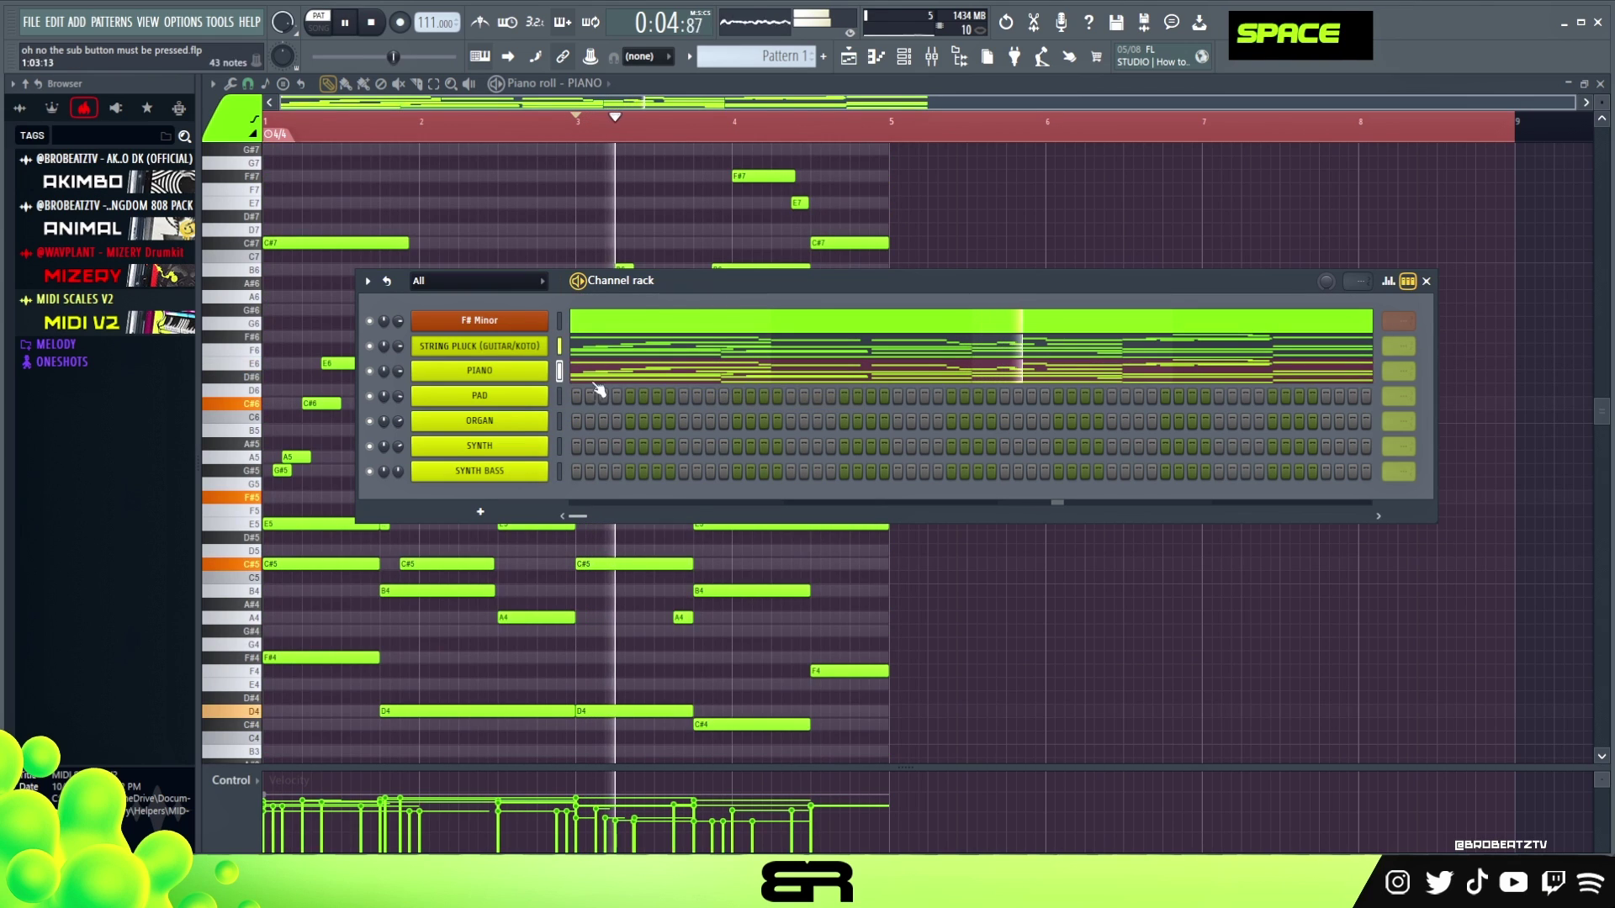
Step: Move the copied notes from the Piano channel to the Pad, play the result, and open the Pad's instrument
key("space")
right_click(497, 370)
left_click(746, 369)
right_click(483, 392)
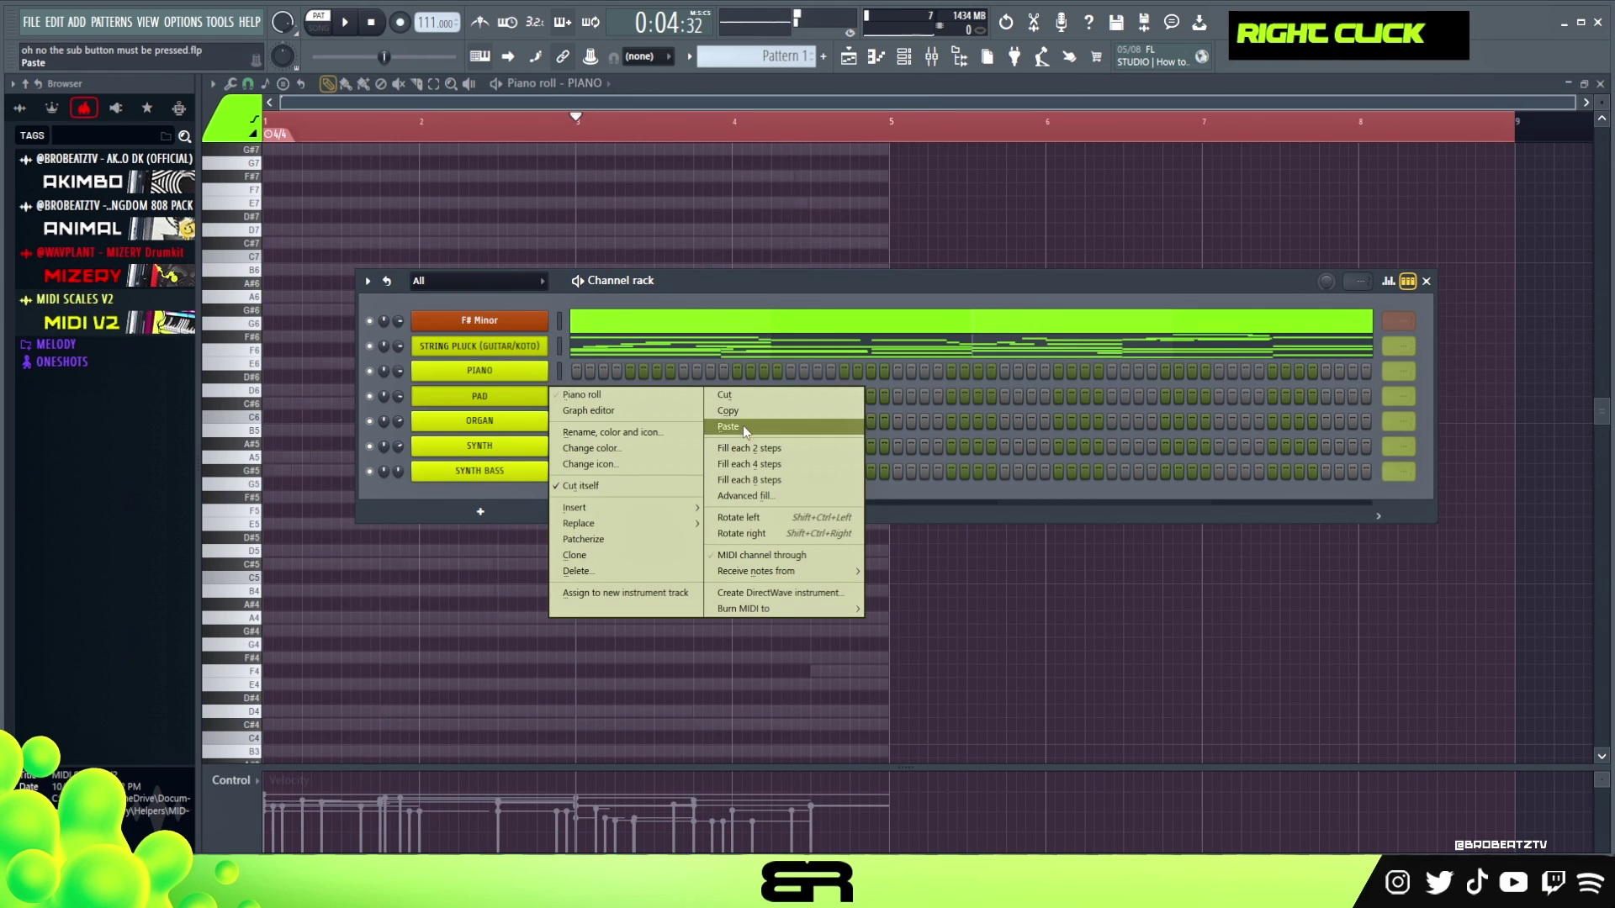
left_click(728, 426)
key("space")
left_click(501, 392)
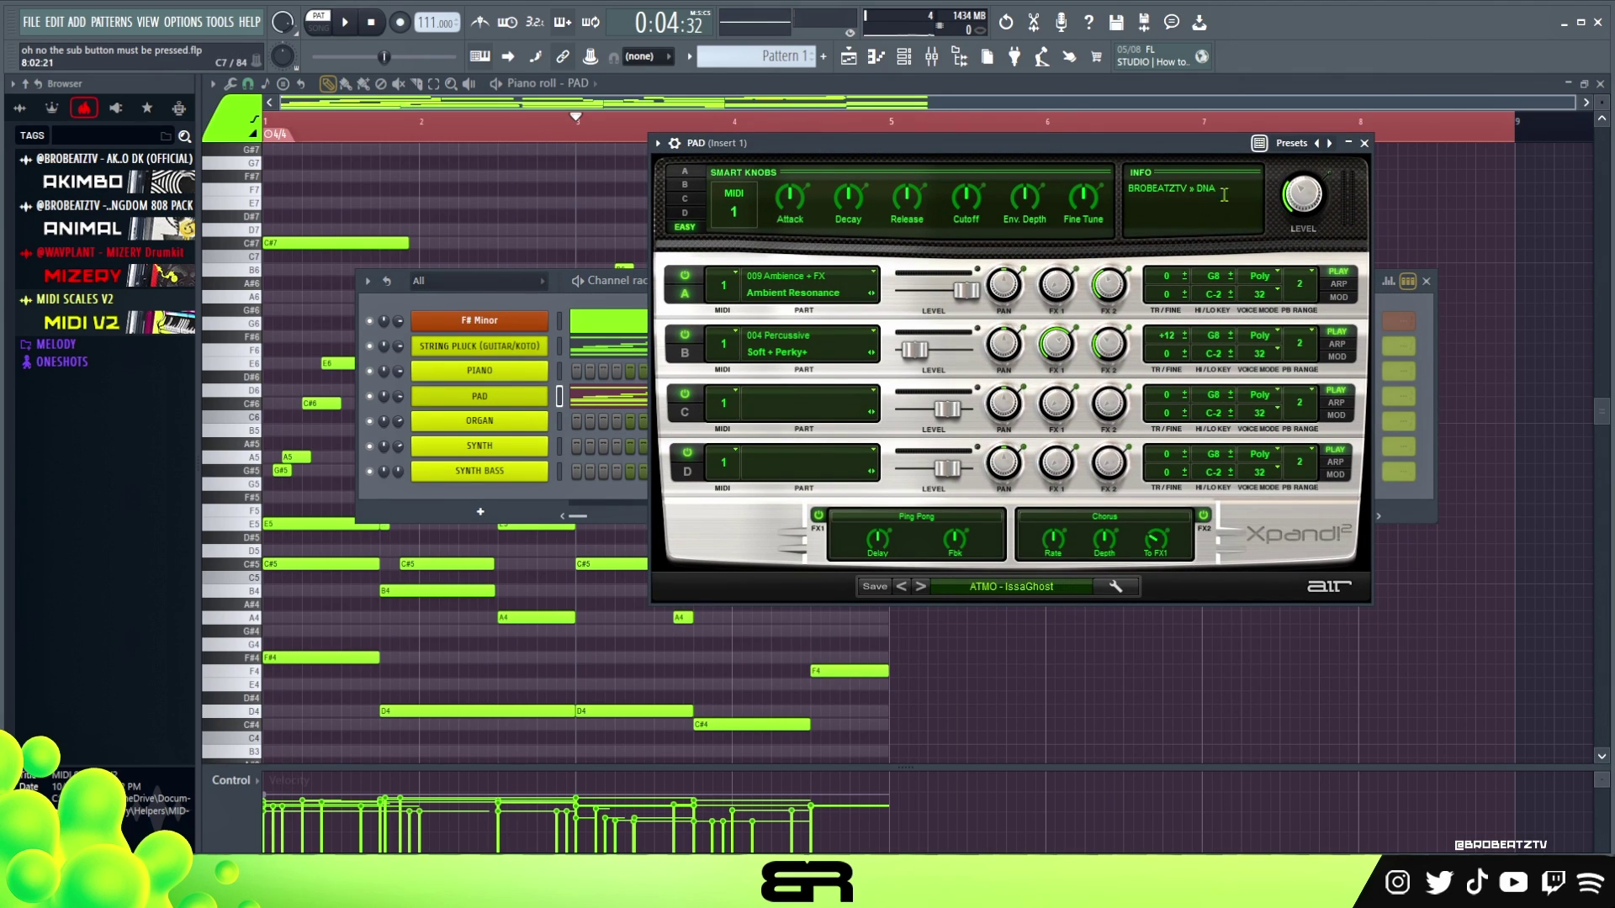
Step: Copy the Pad's notes into the Organ channel and play the layered melody
right_click(523, 403)
left_click(524, 410)
right_click(523, 402)
left_click(736, 412)
right_click(505, 424)
left_click(471, 448, "ctrl")
left_click(482, 465, "ctrl")
right_click(560, 411)
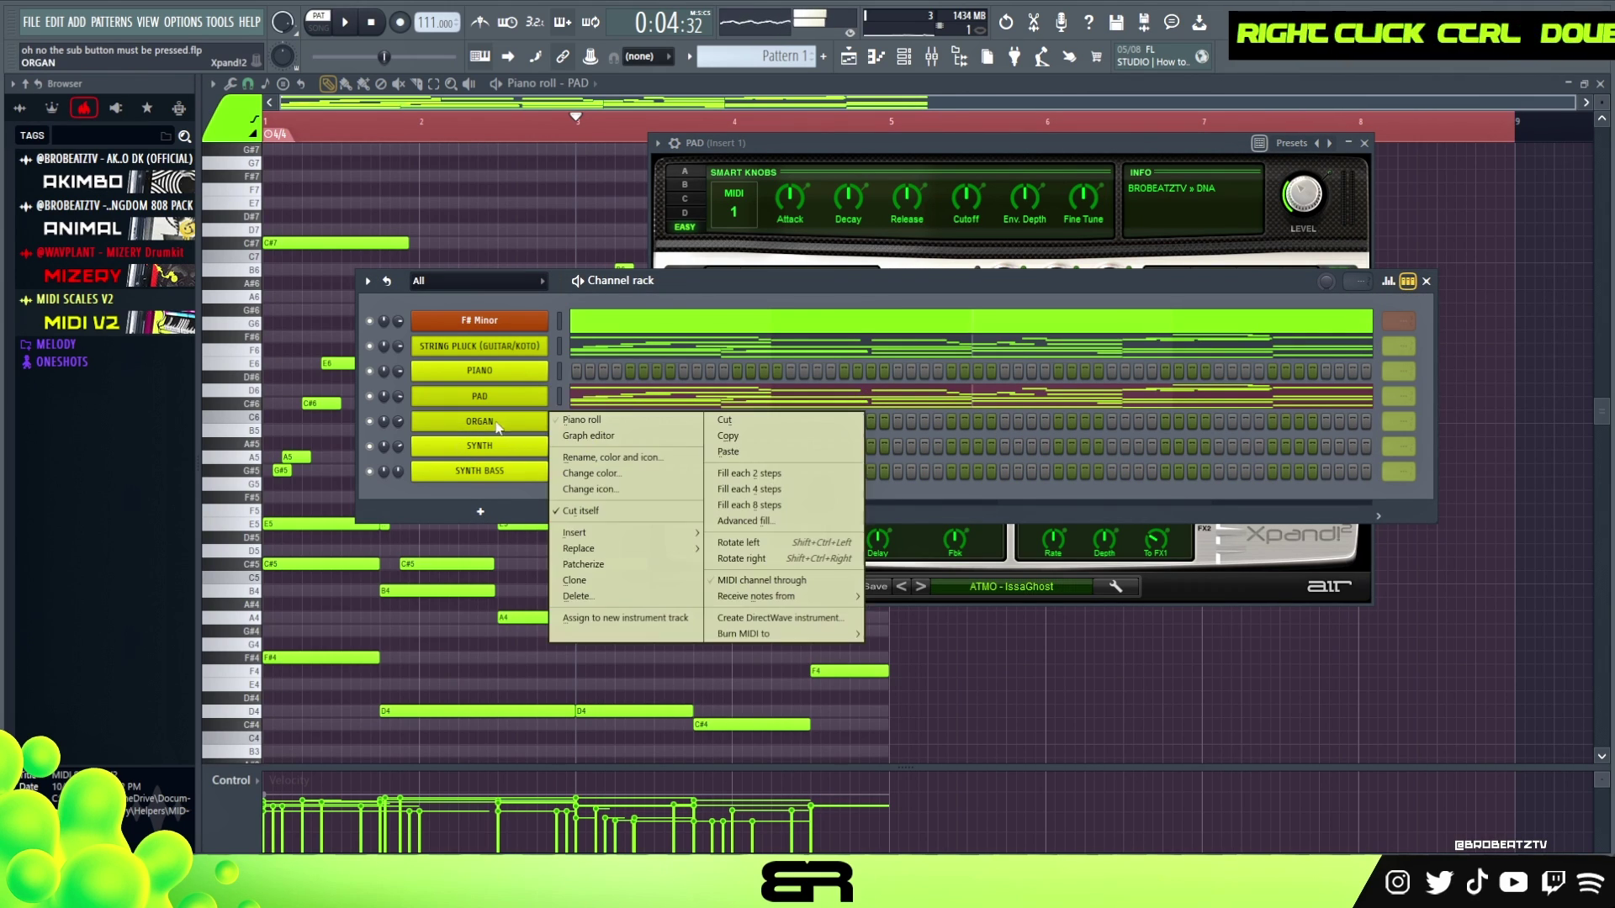
left_click(812, 448)
key("space")
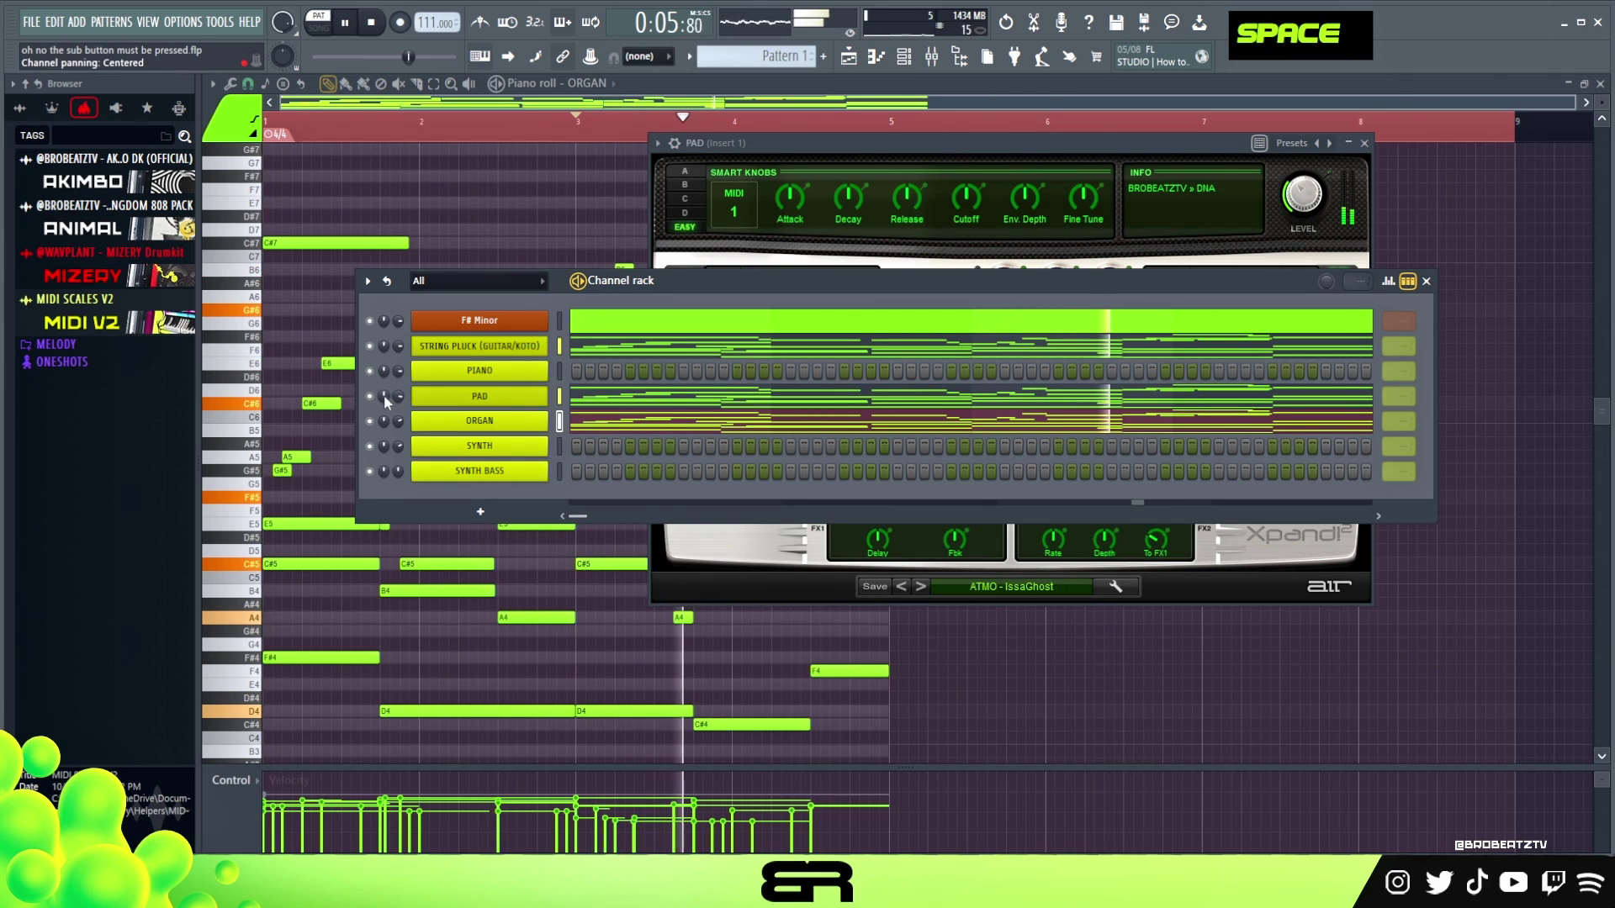
Step: Audition the Organ, Pad and String Pluck in solo one after another, and play all three together from bar 3
left_click(370, 421, "ctrl")
key("space")
key("space")
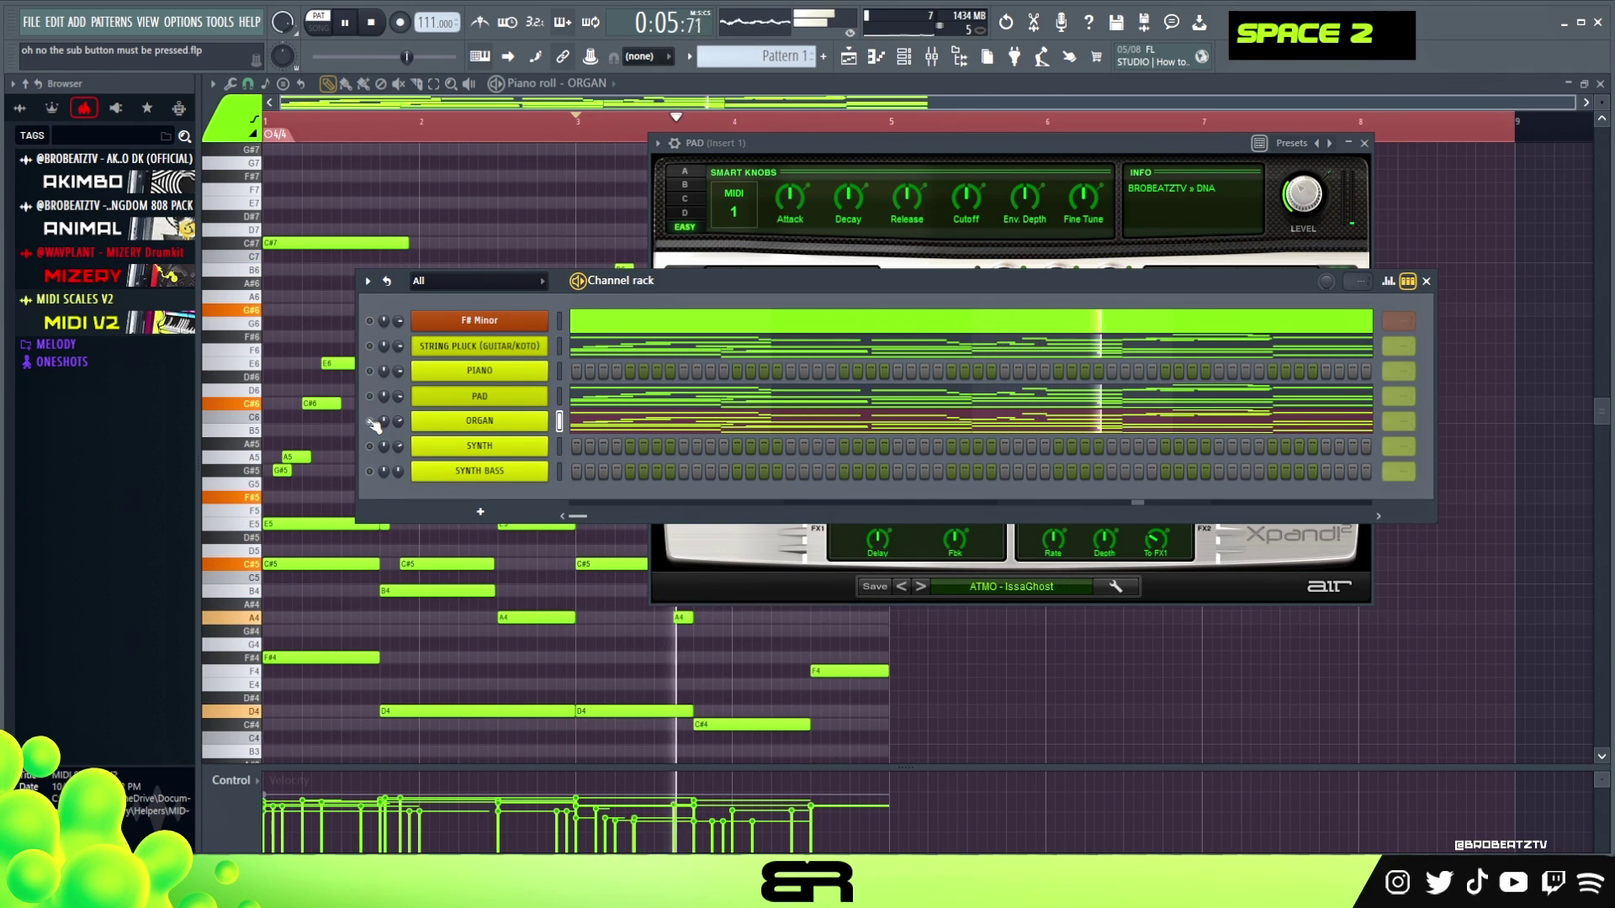
key("space")
left_click(370, 396, "ctrl")
key("space")
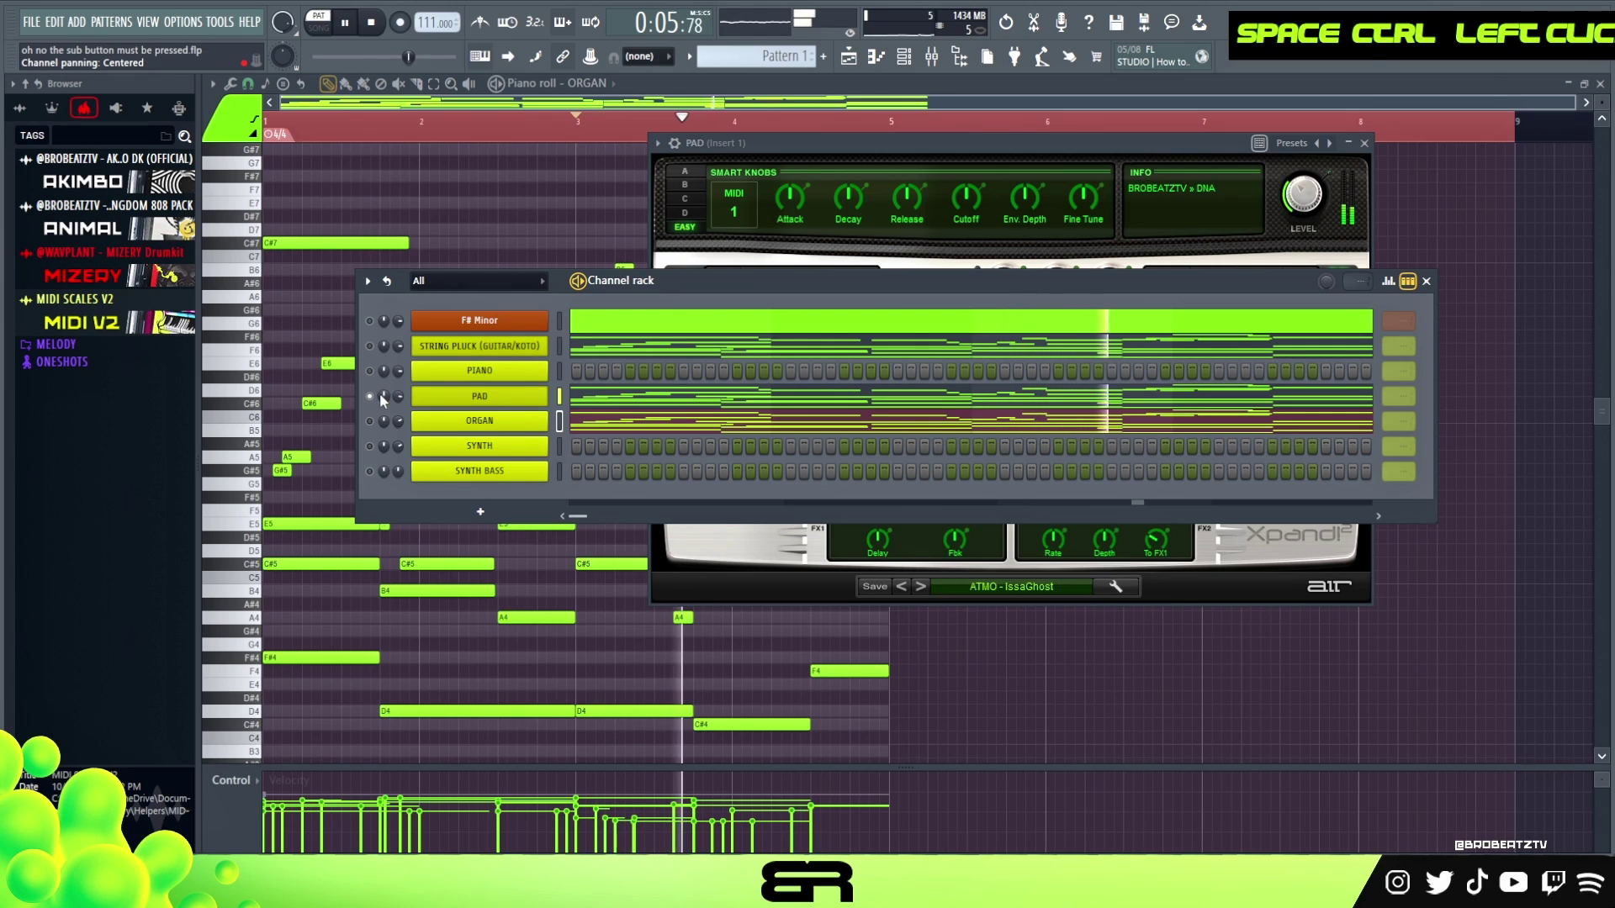
key("space")
left_click(371, 346, "ctrl")
key("space")
key("space")
key("space")
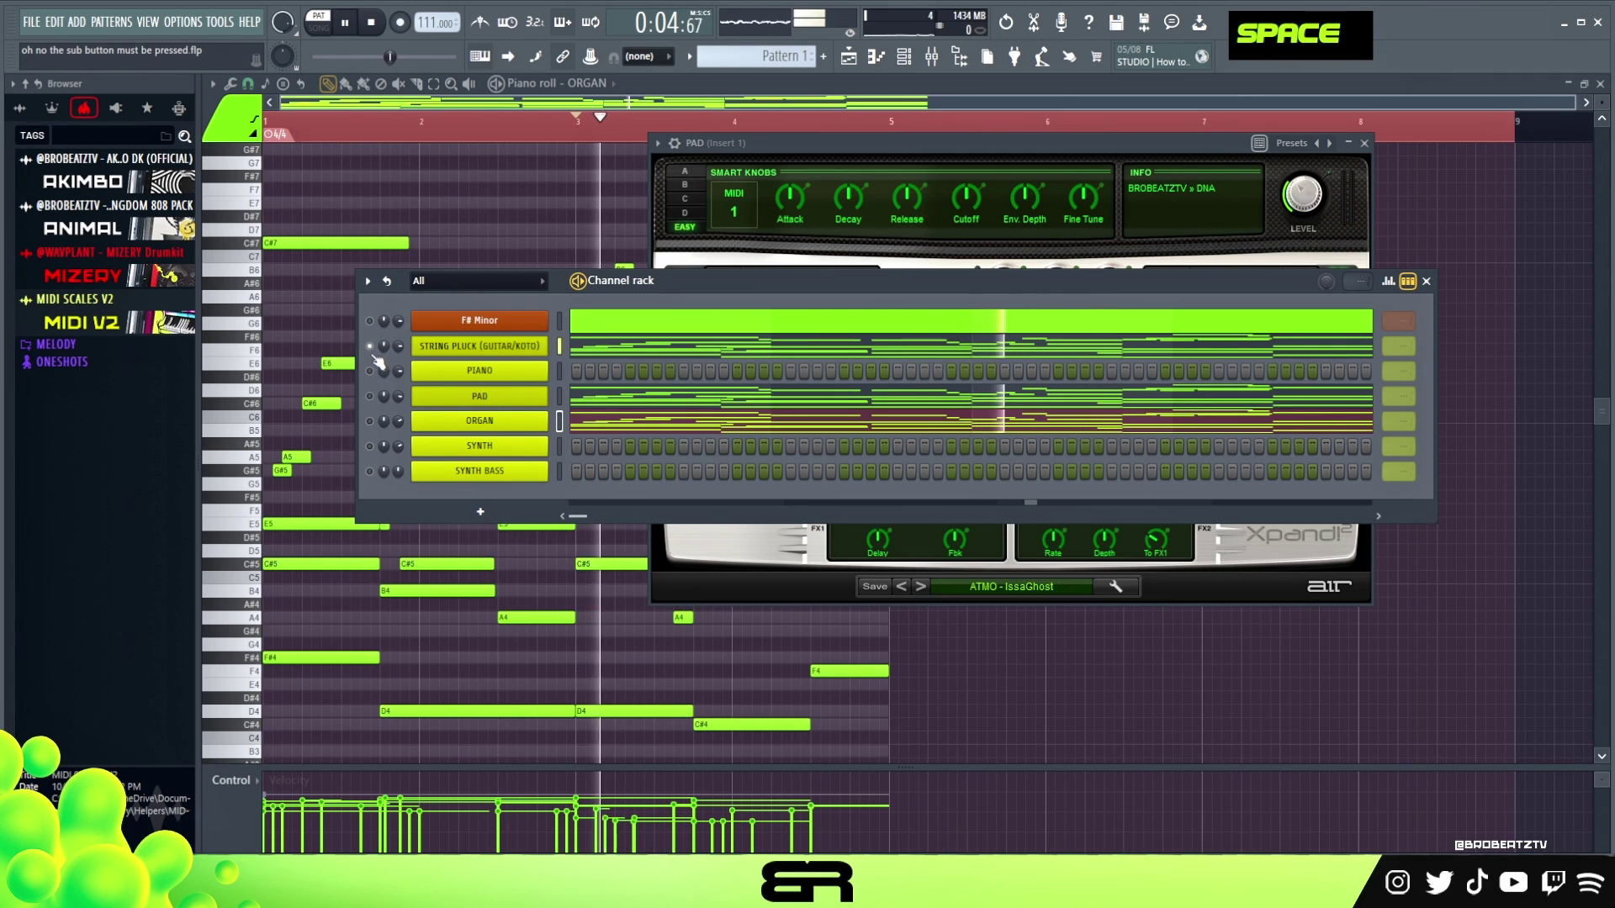
double_click(510, 476, "ctrl")
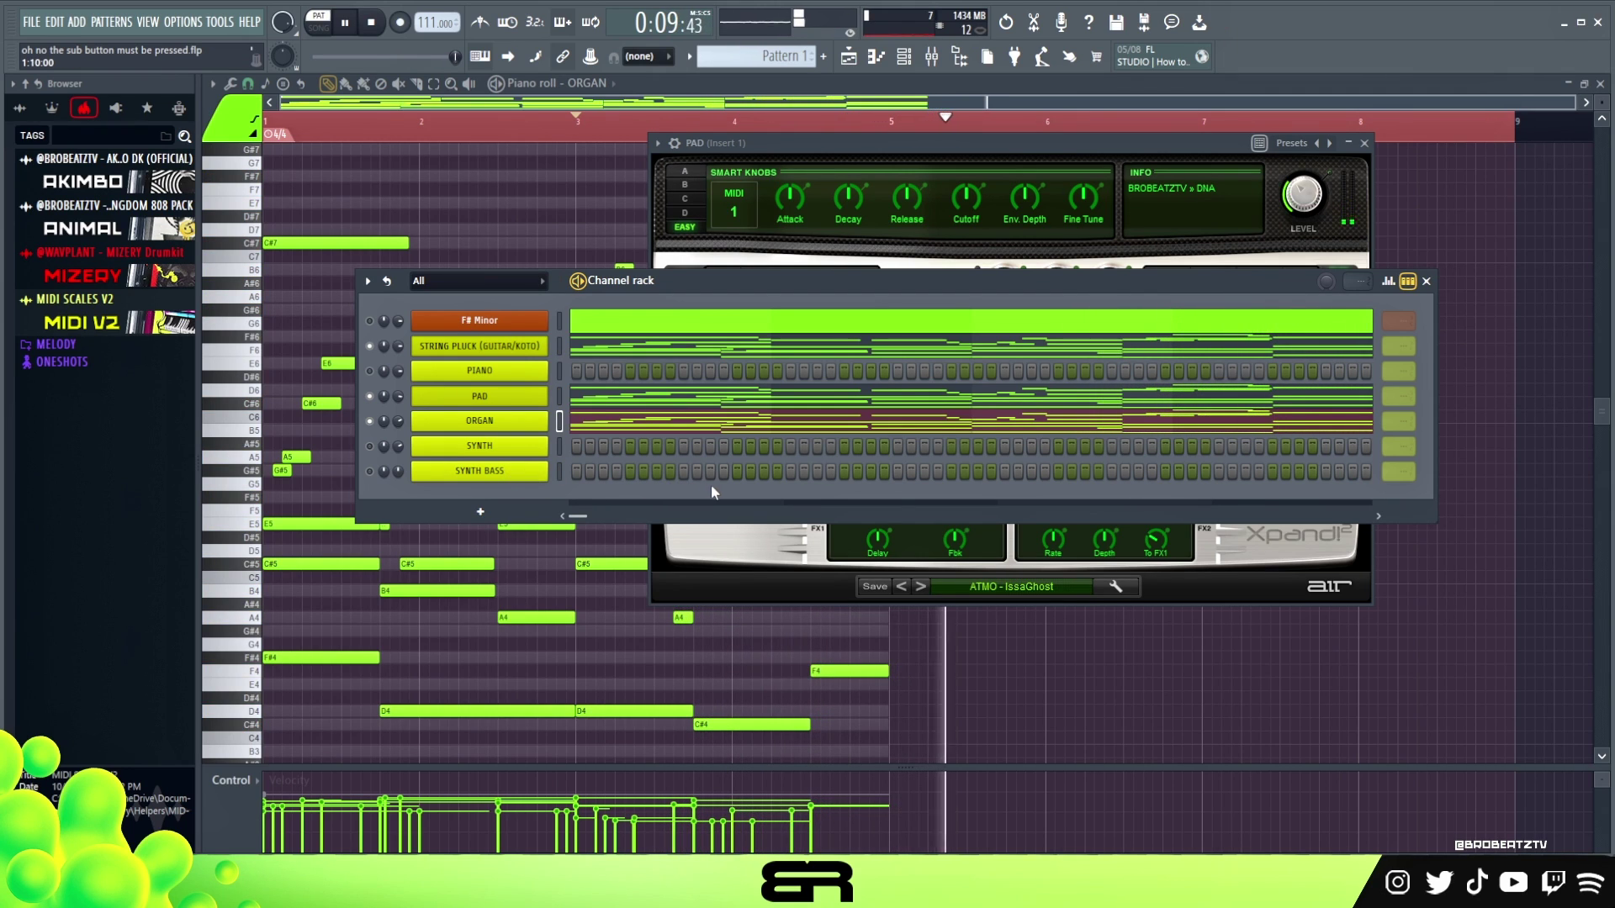
key("space")
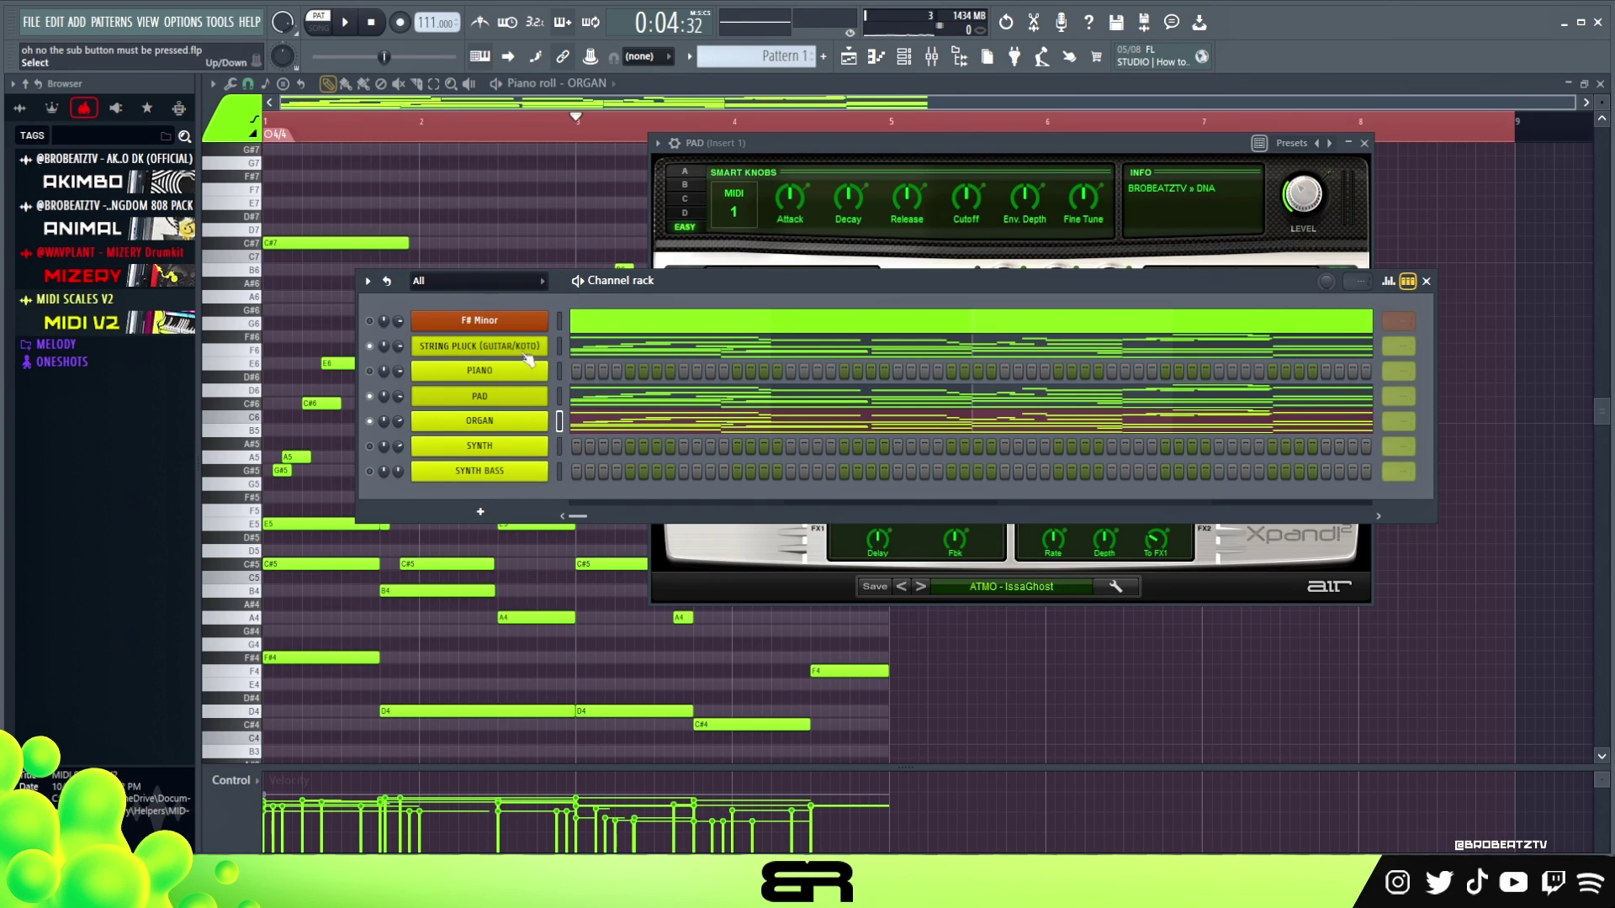
mouse_move(659, 281)
left_mouse_down()
mouse_move(717, 349)
mouse_move(666, 288)
left_mouse_up()
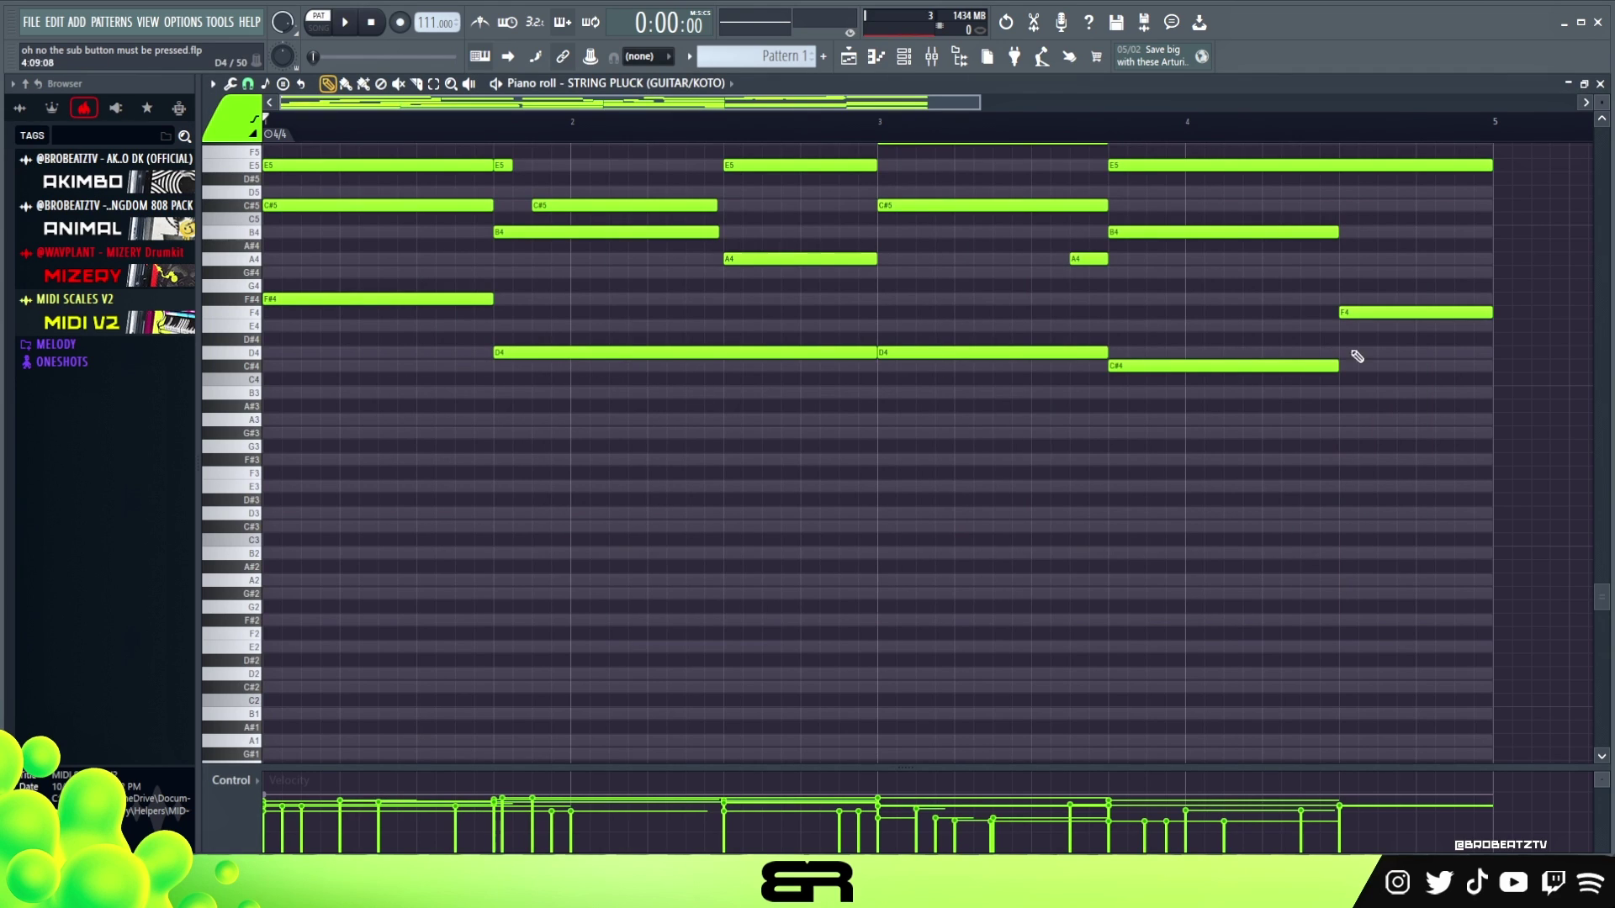
Step: Copy the String Pluck bass notes F#4, D4, D4, C#4 and F4 into the Synth Bass channel
left_click_drag(1438, 265, 298, 498)
key("ctrl+c")
left_click(932, 60)
right_click(548, 468)
left_click(580, 477)
key("ctrl+v")
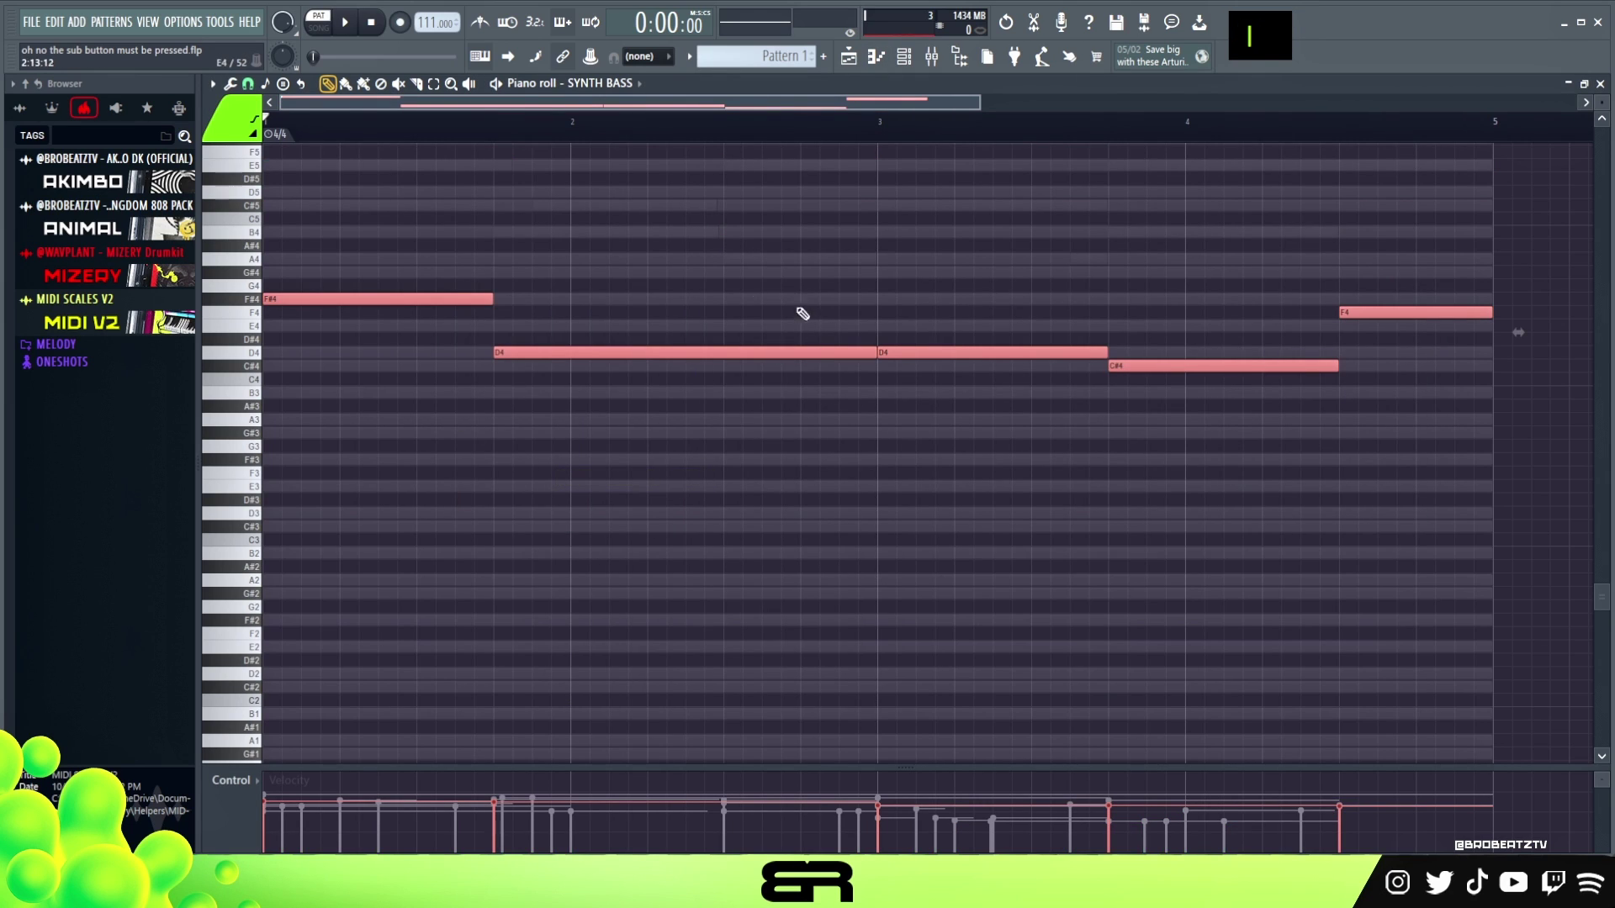
Step: Transpose all Synth Bass notes down one octave, playing them before and after the change
scroll(631, 425, "up", 3)
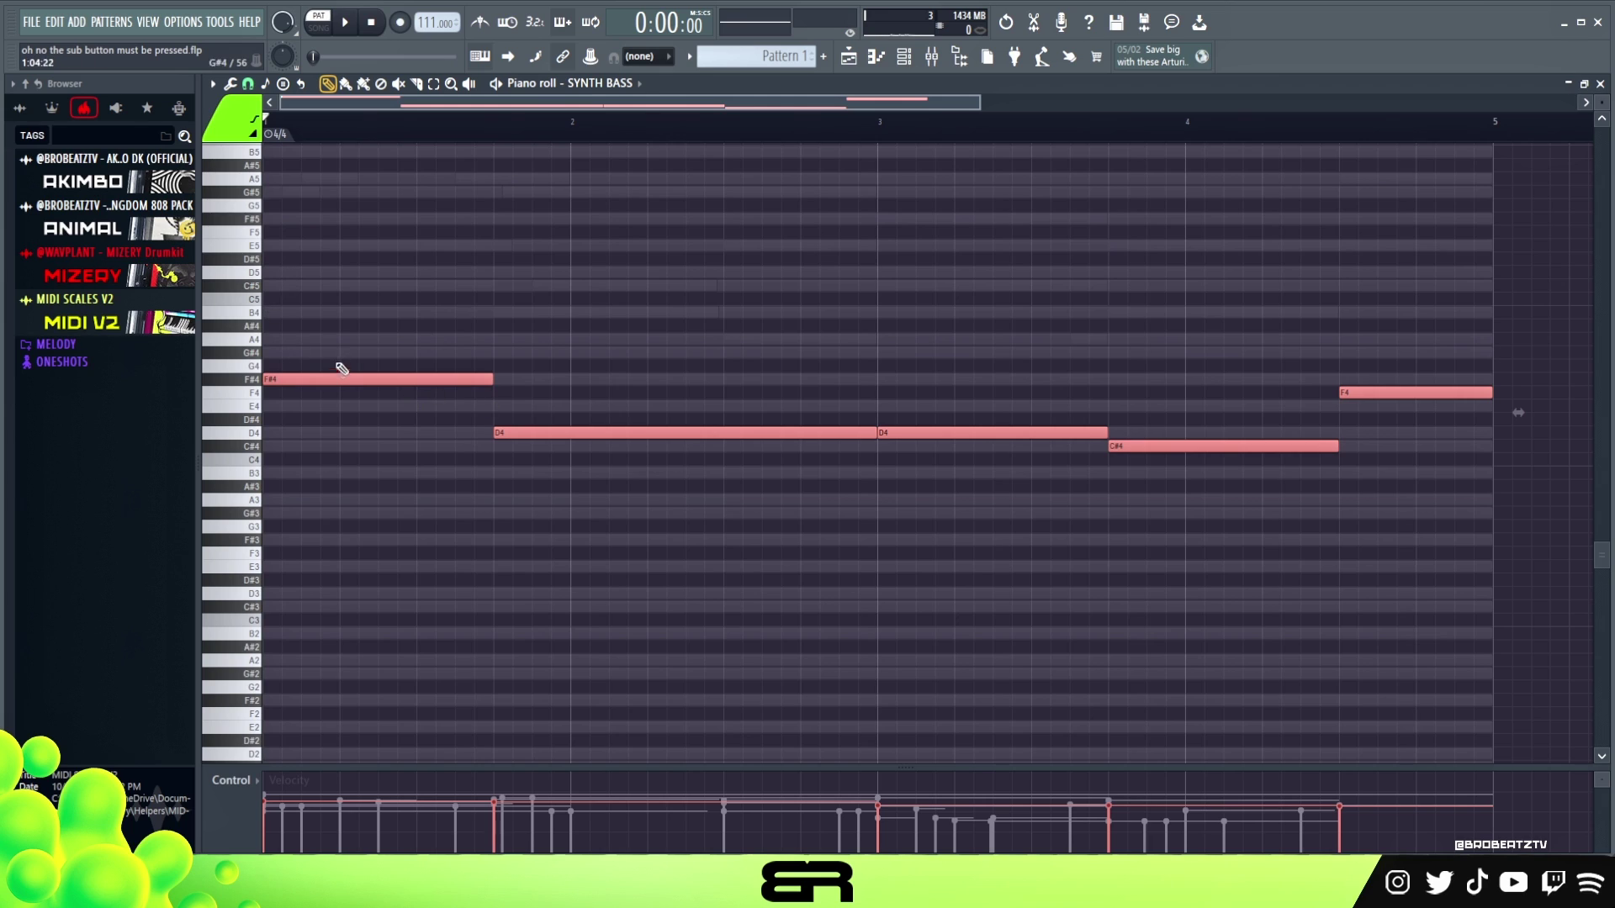
key("space")
key("space")
key("ctrl+Down")
key("space")
key("space")
Step: Lower the velocity of all Synth Bass notes to well below the melody's level, and play the result
scroll(539, 395, "down", 4, "alt")
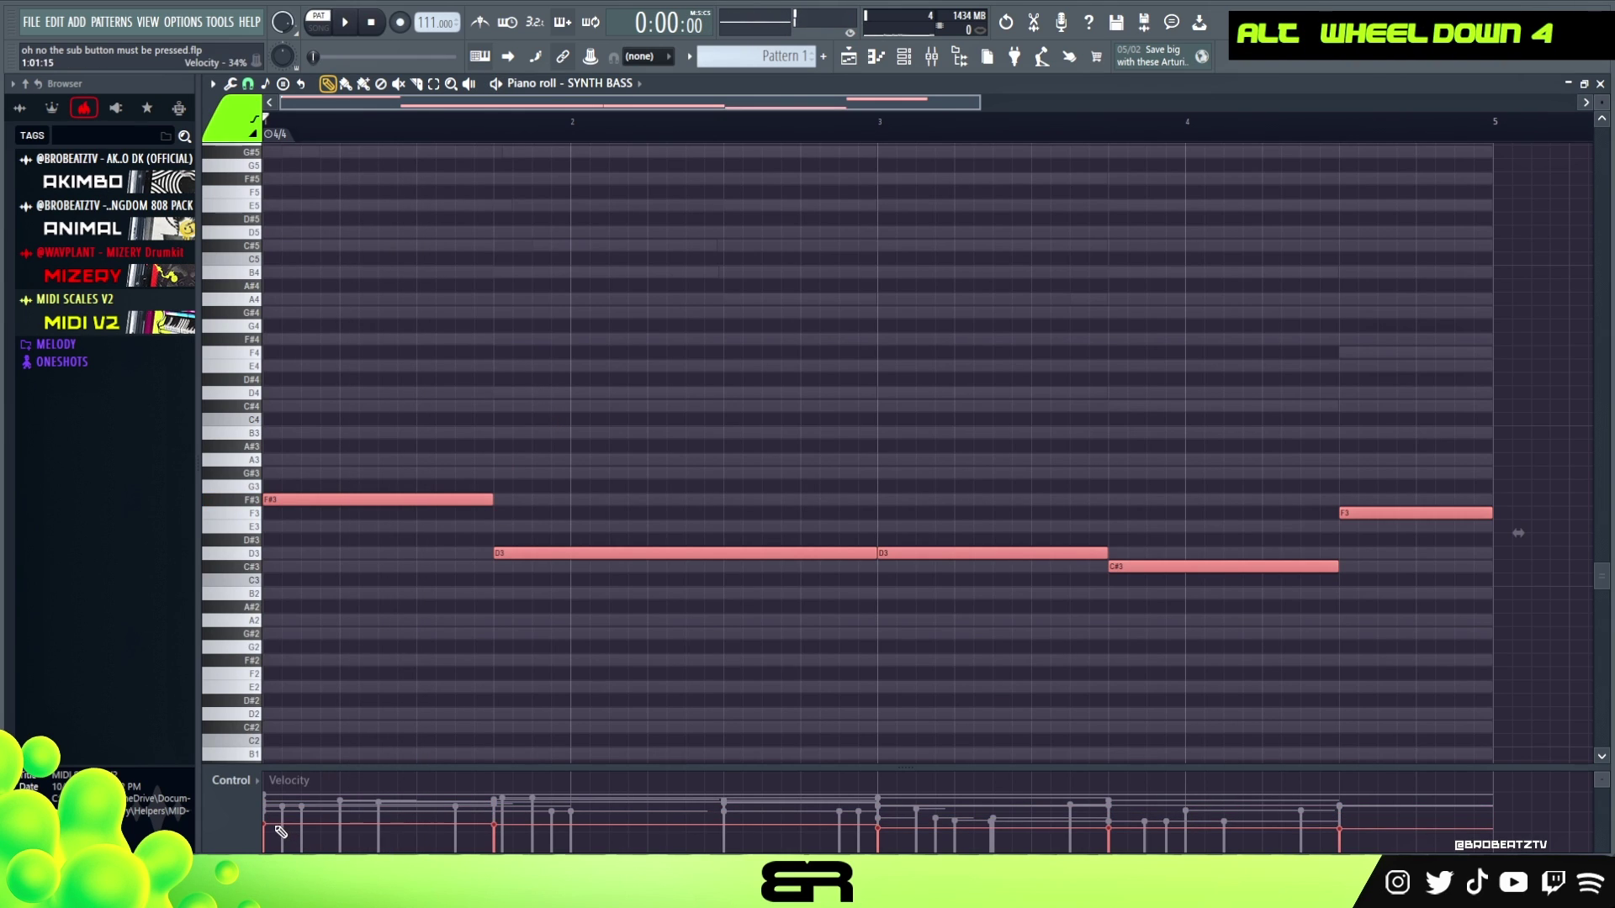
scroll(427, 449, "down", 4, "alt")
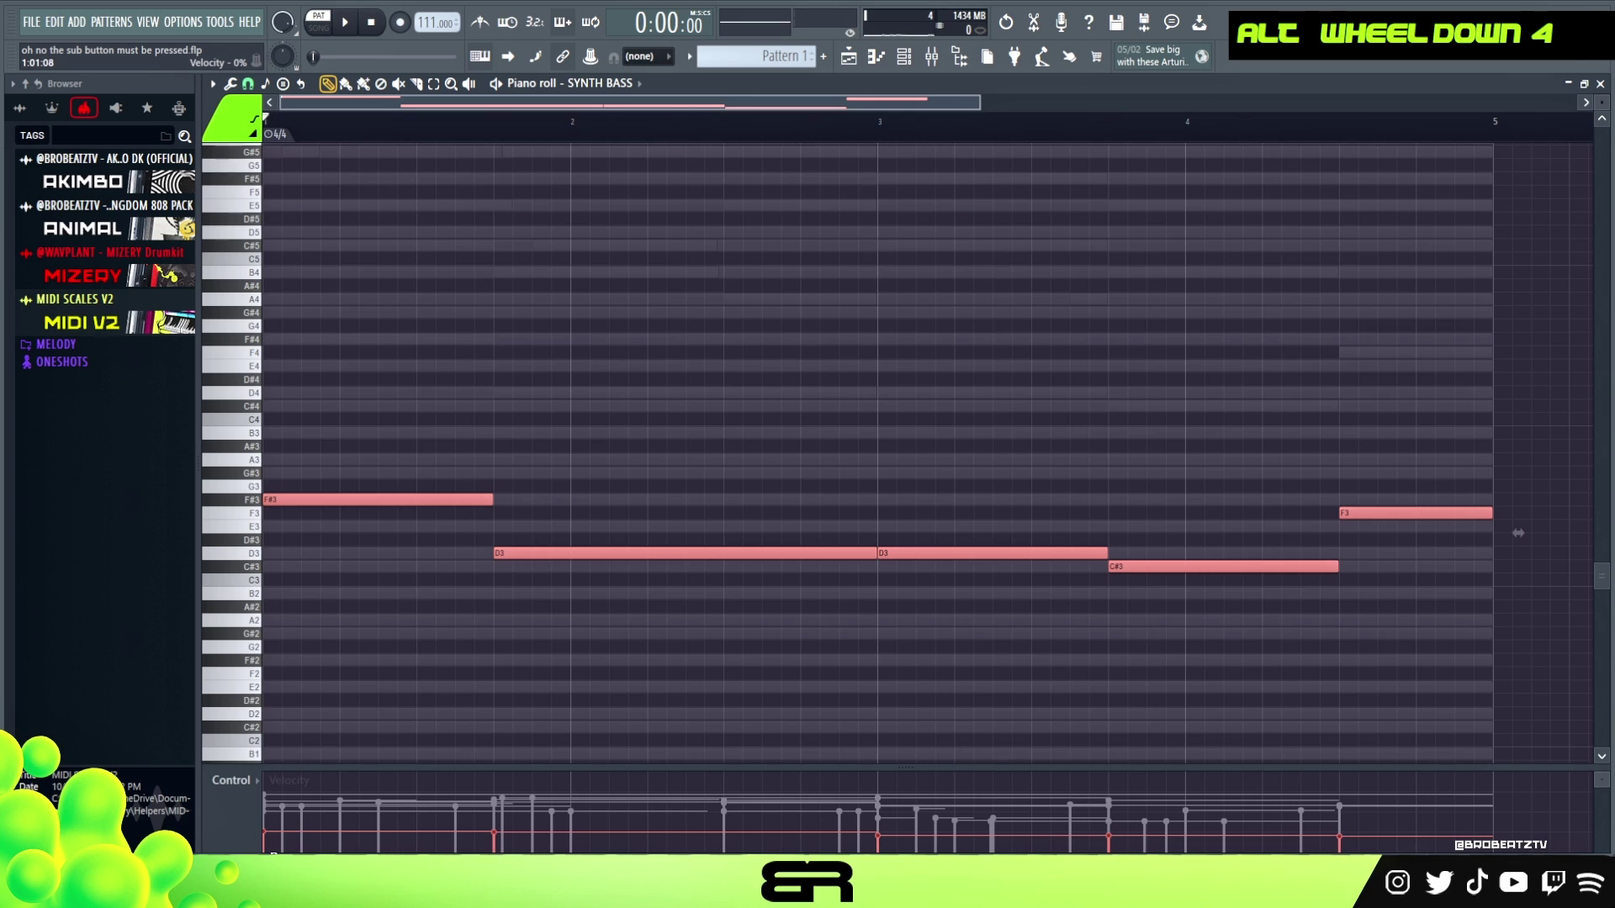
scroll(494, 414, "up", 1, "alt")
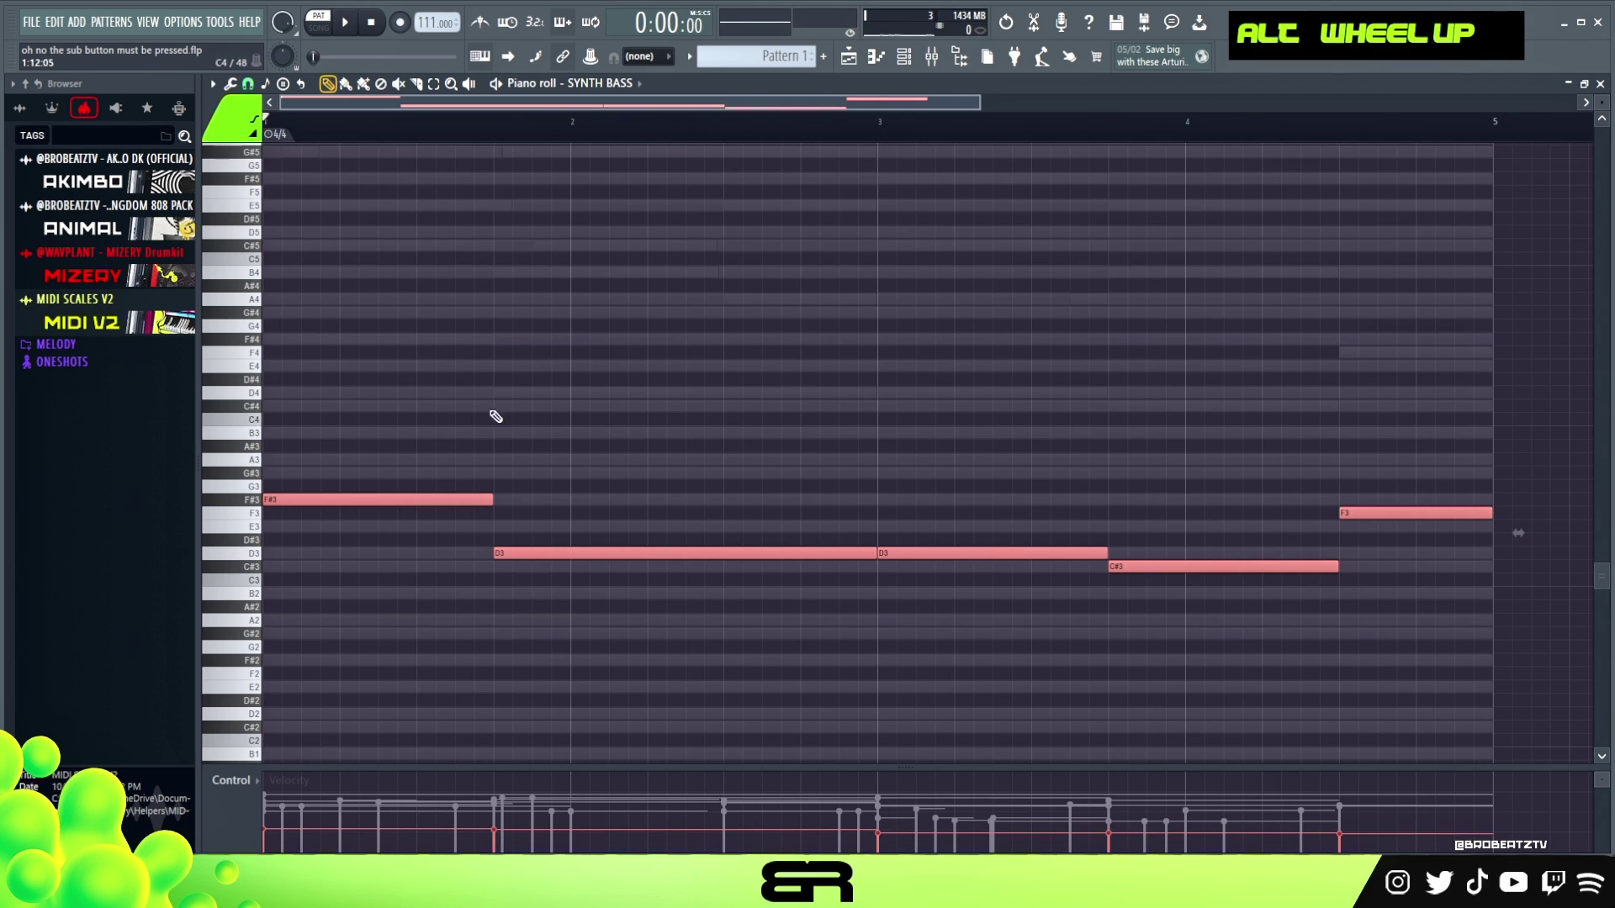
key("space")
key("space")
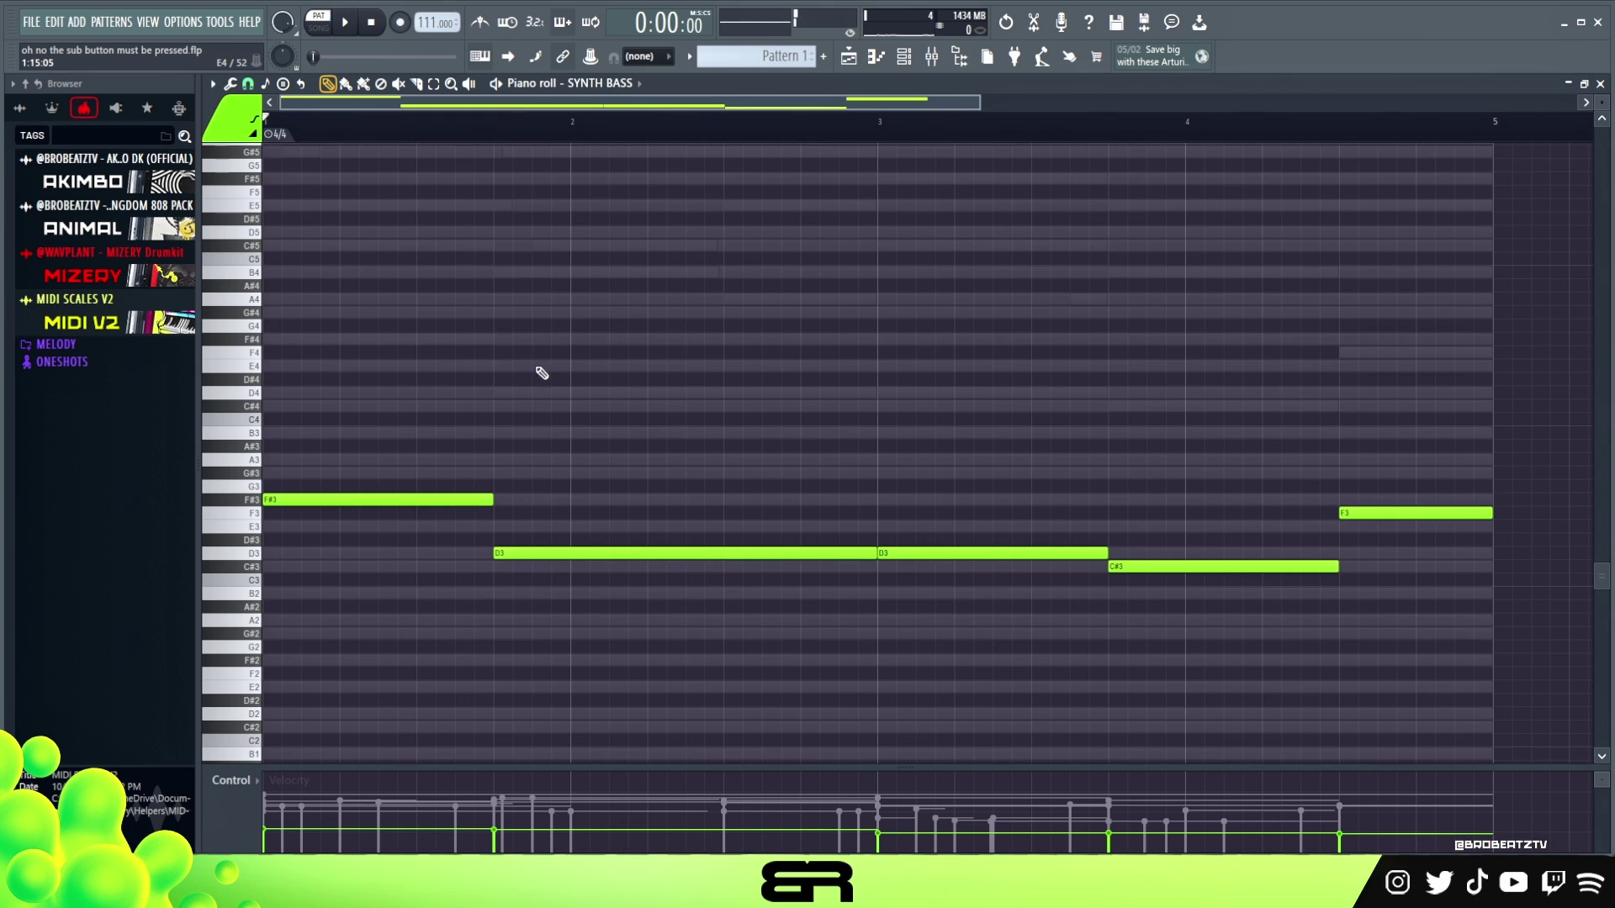
Step: Play the pattern from the start and delete the second D3 bass note, the one starting bar 3
right_click(538, 375)
right_click(983, 411)
key("space")
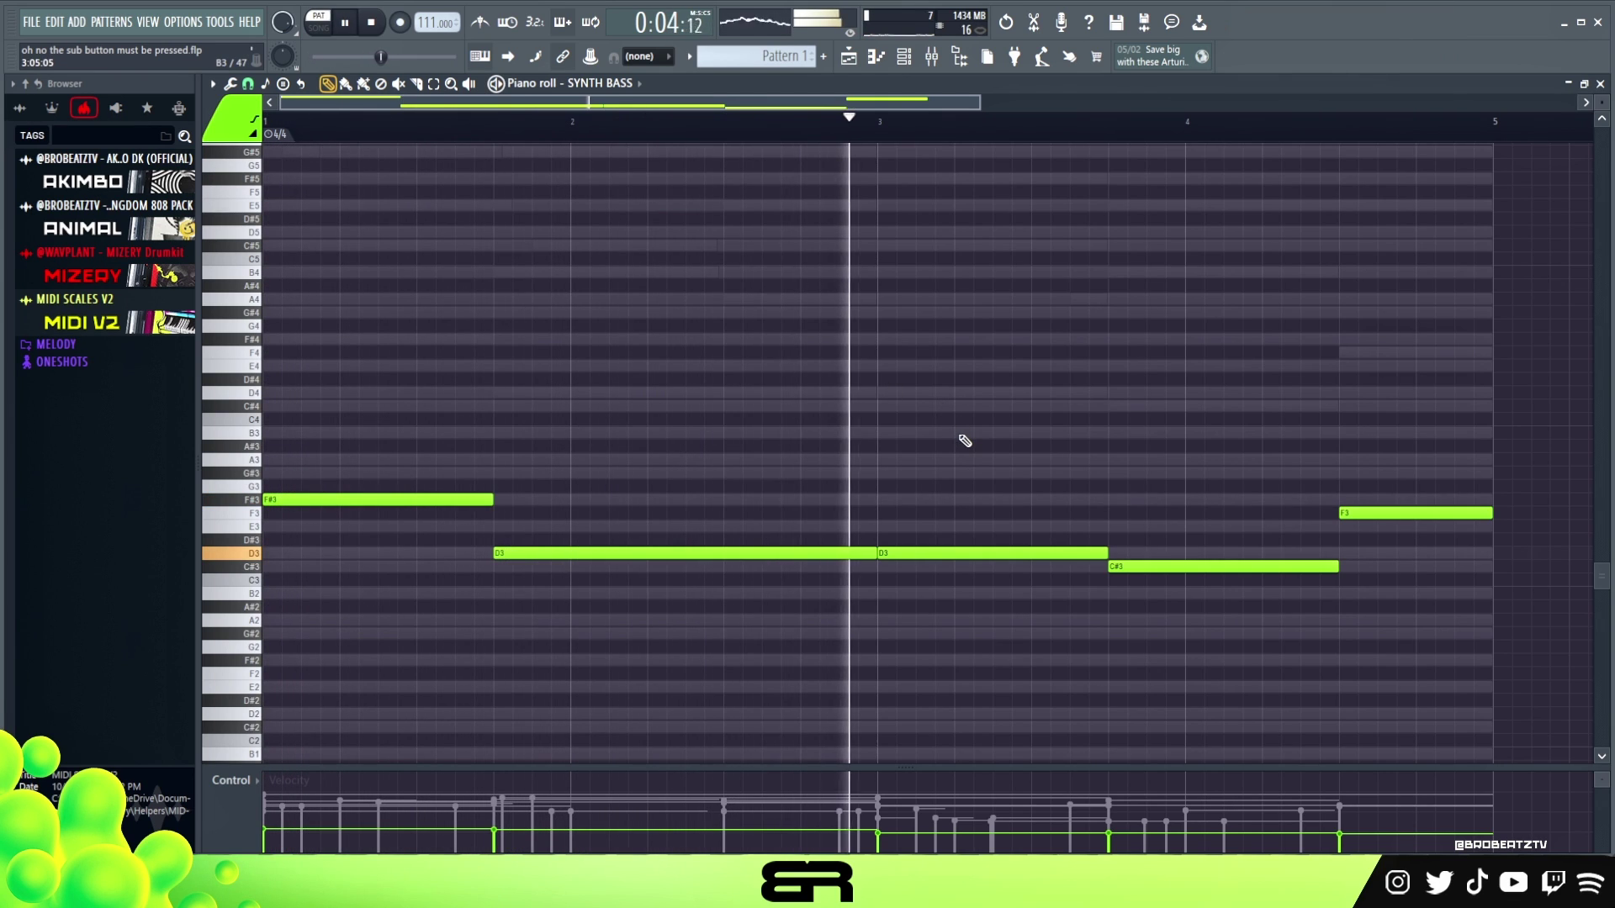
right_click(930, 555)
key("space")
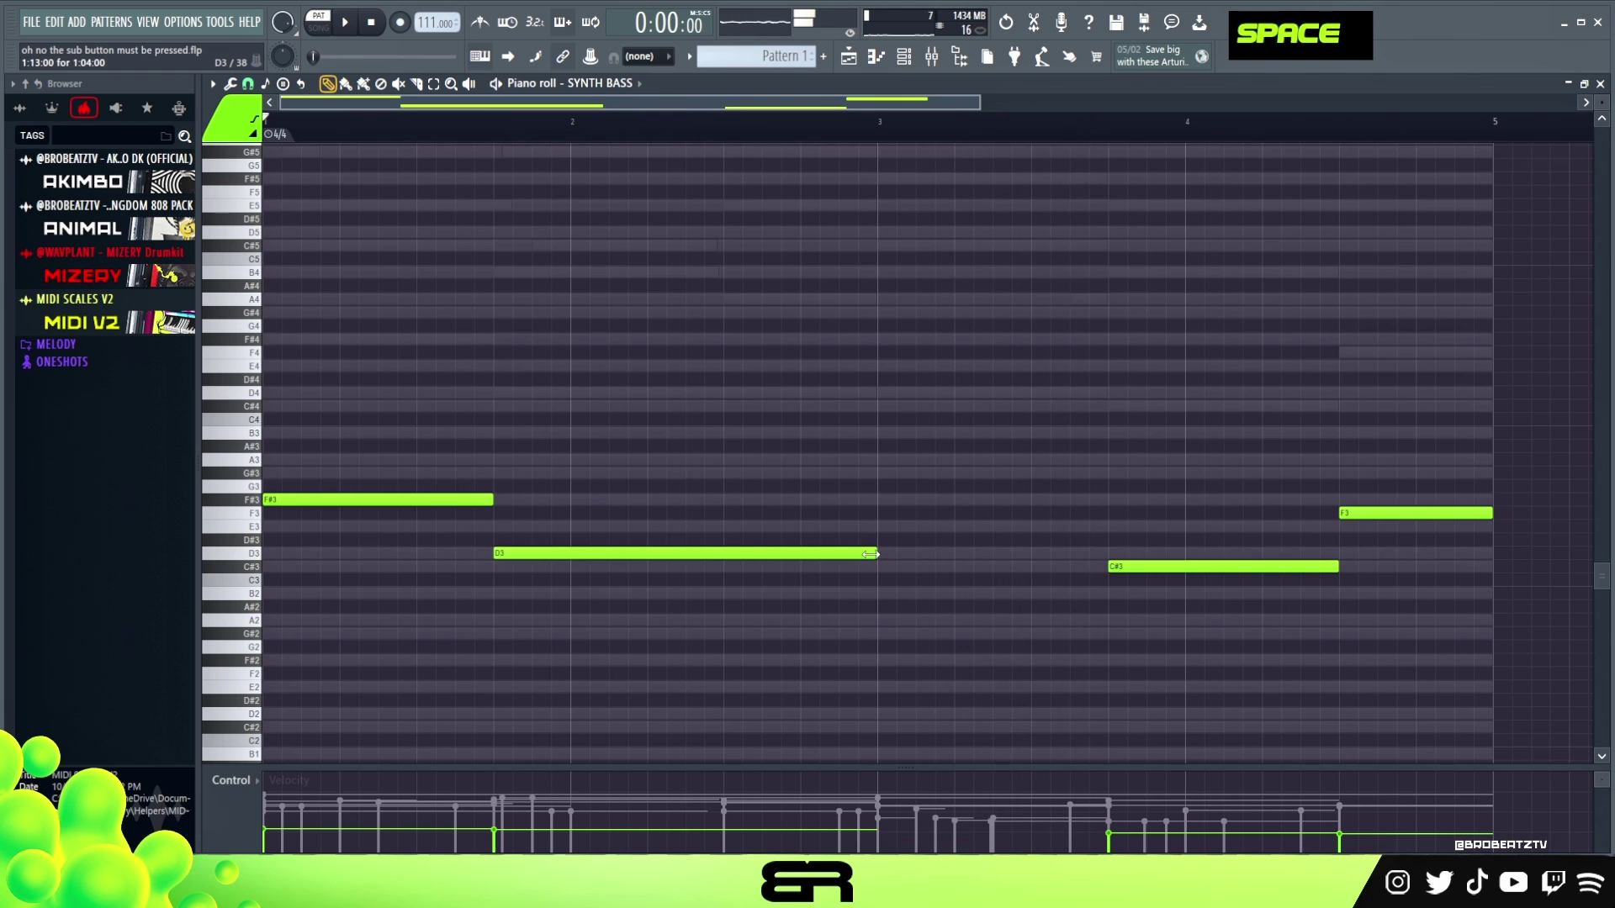
Step: Extend the D3 bass note to the start of the C#3 note in the Synth Bass, and play the pattern through
left_click_drag(875, 553, 1118, 577)
right_click(1291, 468)
key("space")
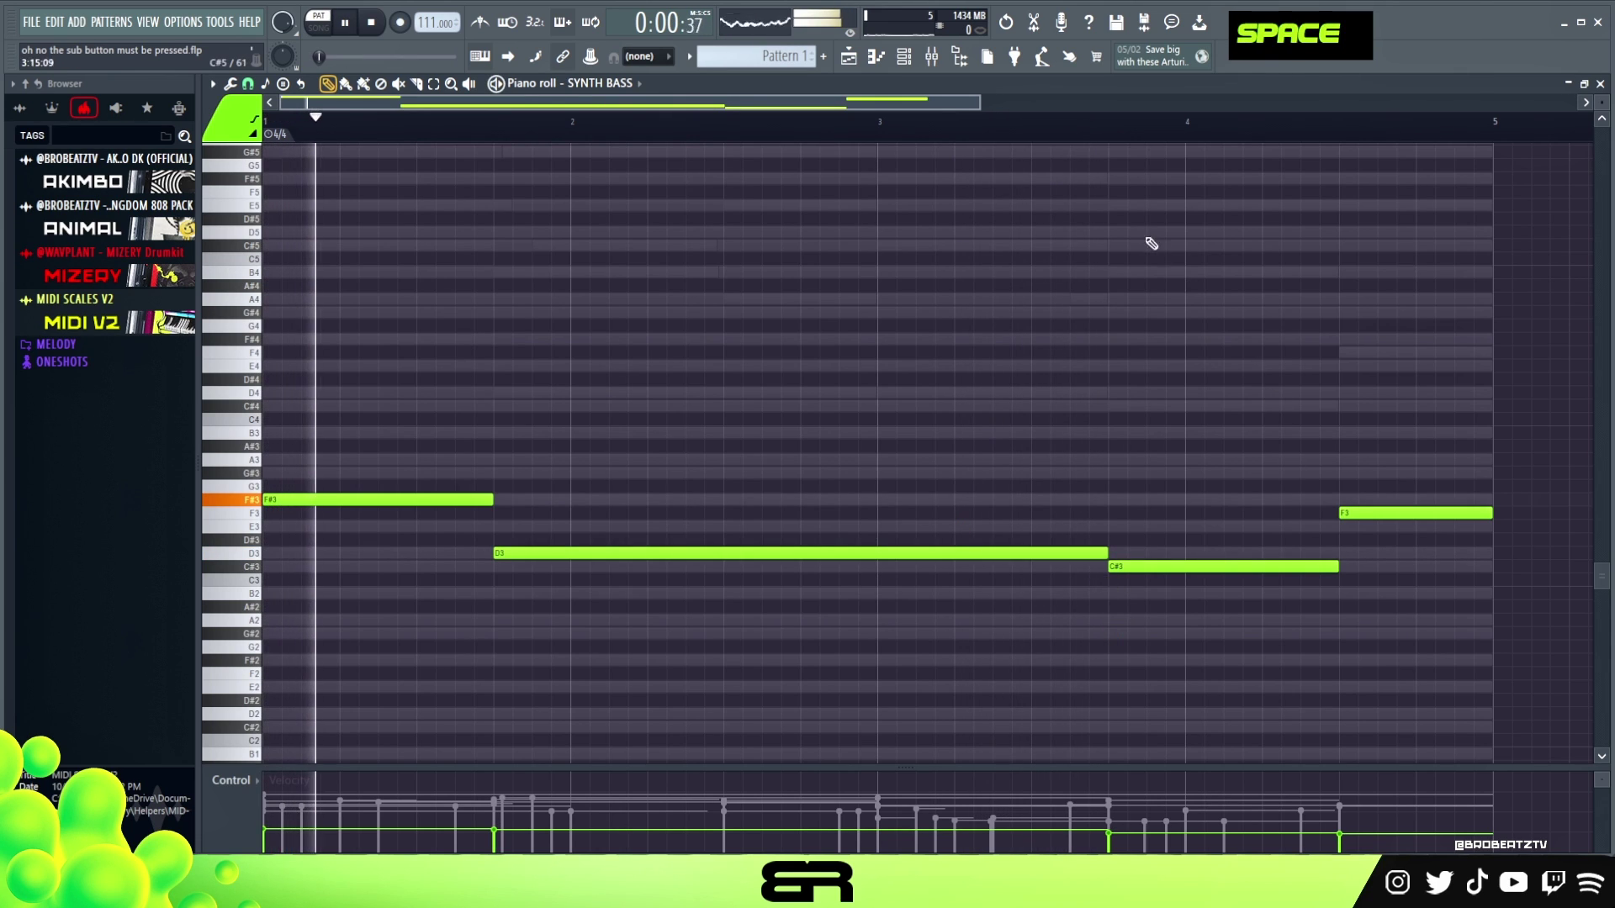
right_click(1099, 350)
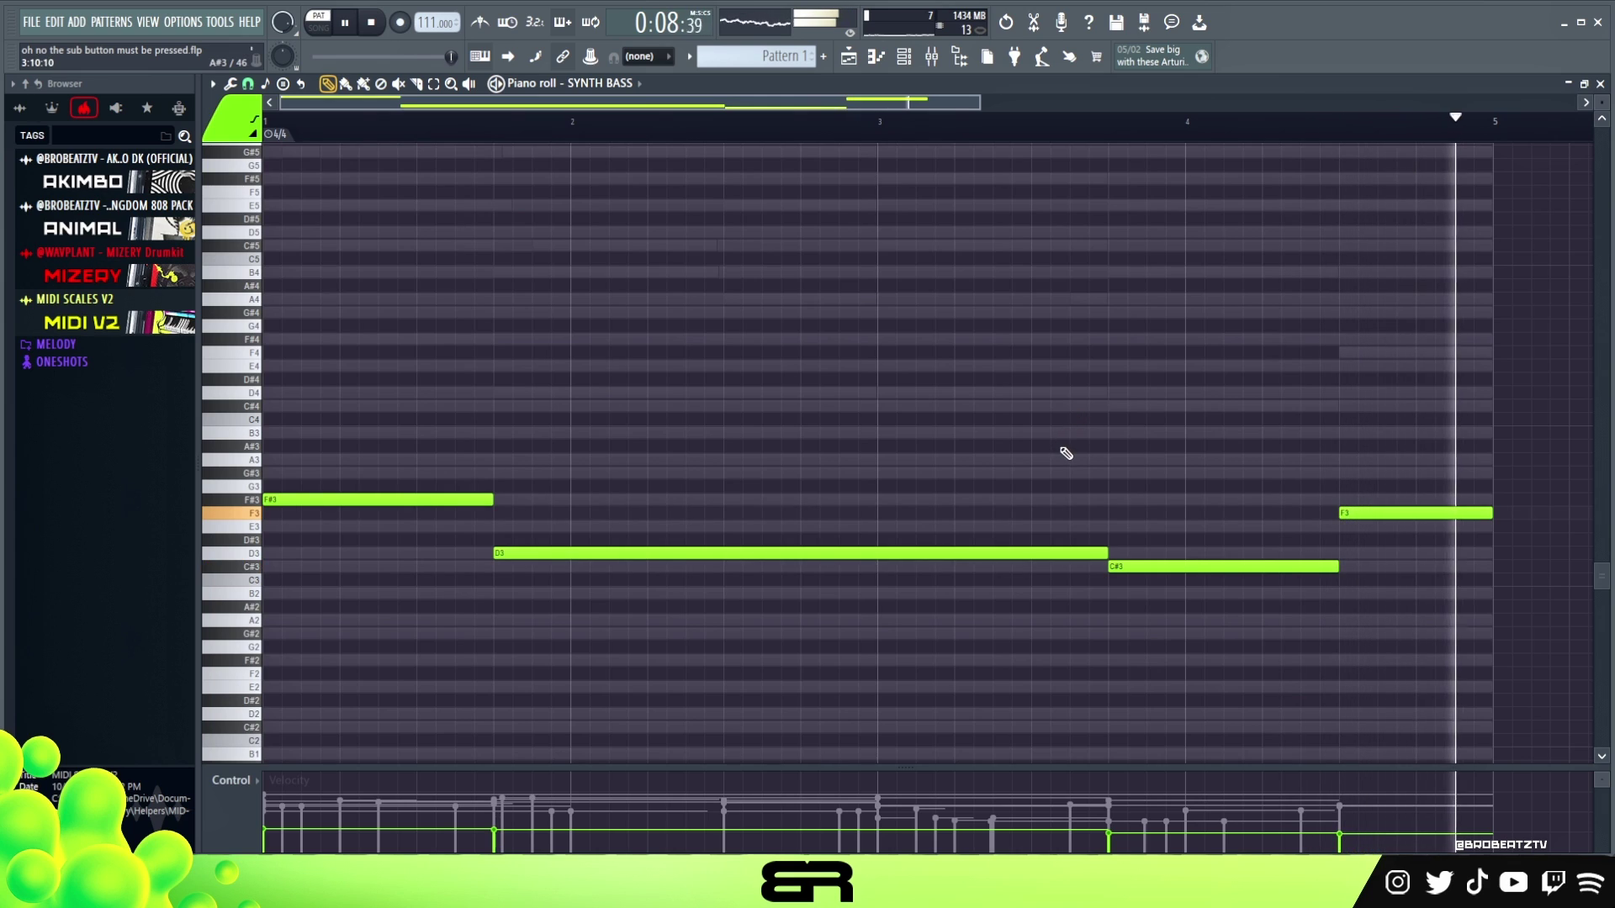
key("space")
Step: Slightly lower the velocity of only the long D3 note in the Synth Bass
left_click_drag(1457, 428, 1289, 567)
key("ctrl+d")
scroll(968, 556, "down", 1)
scroll(948, 512, "down", 1)
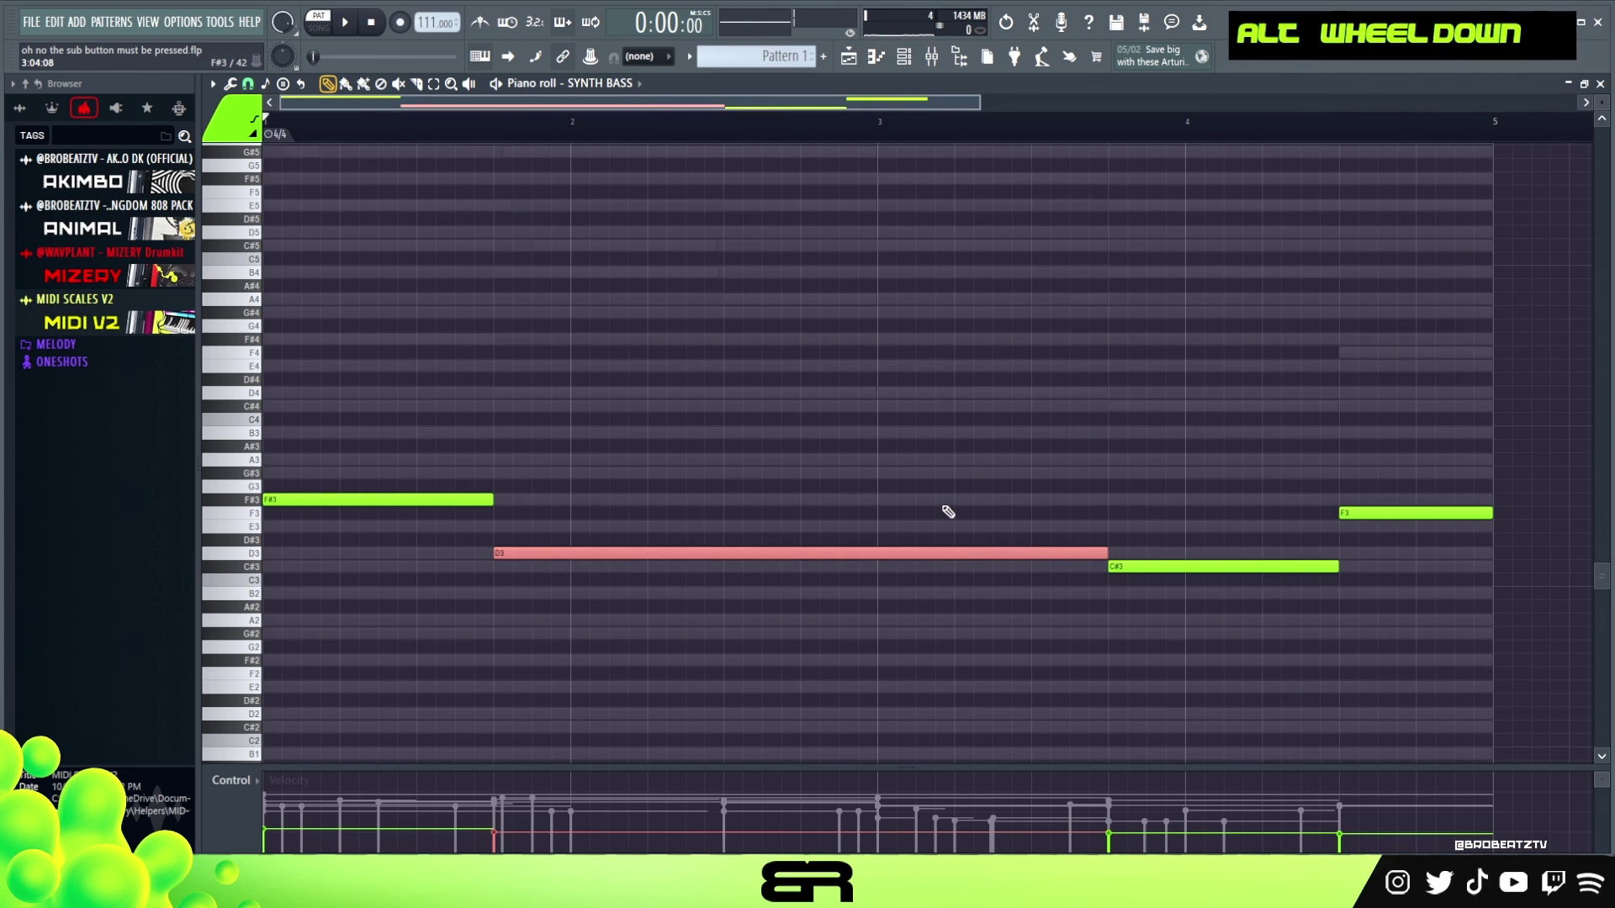
right_click(967, 416)
Step: Select all notes of the F# Minor scale guide and shift them into bar 3 and back to the start of bar 1
left_click(904, 56)
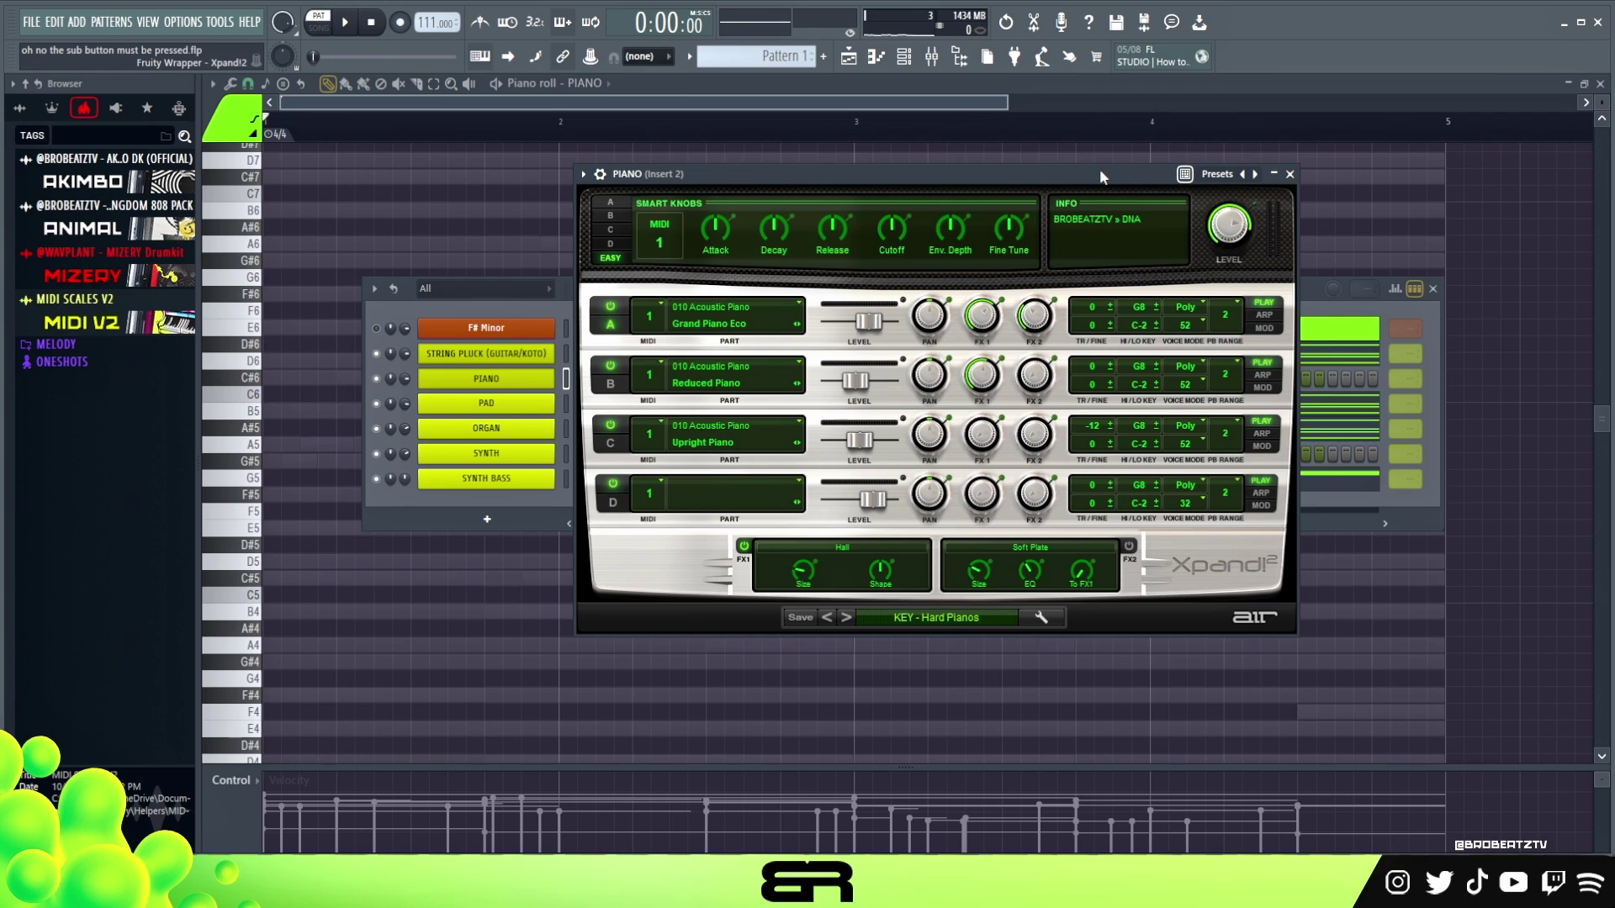
left_click_drag(1118, 176, 1101, 167)
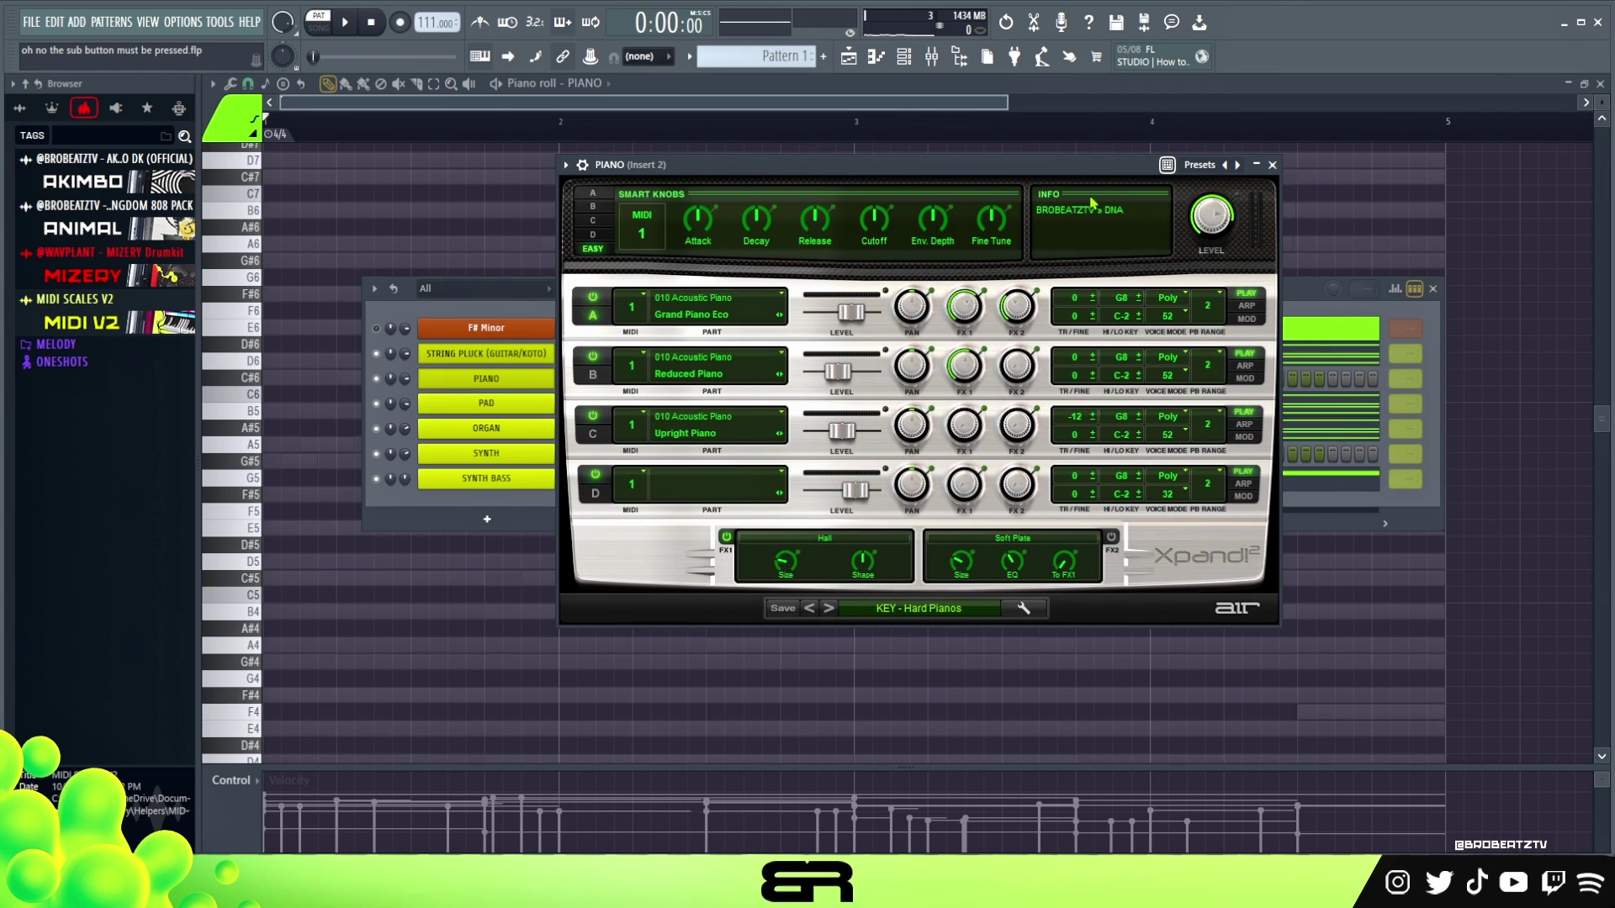
left_click(512, 327)
left_click(642, 332)
key("ctrl+a")
left_click_drag(297, 409, 952, 401)
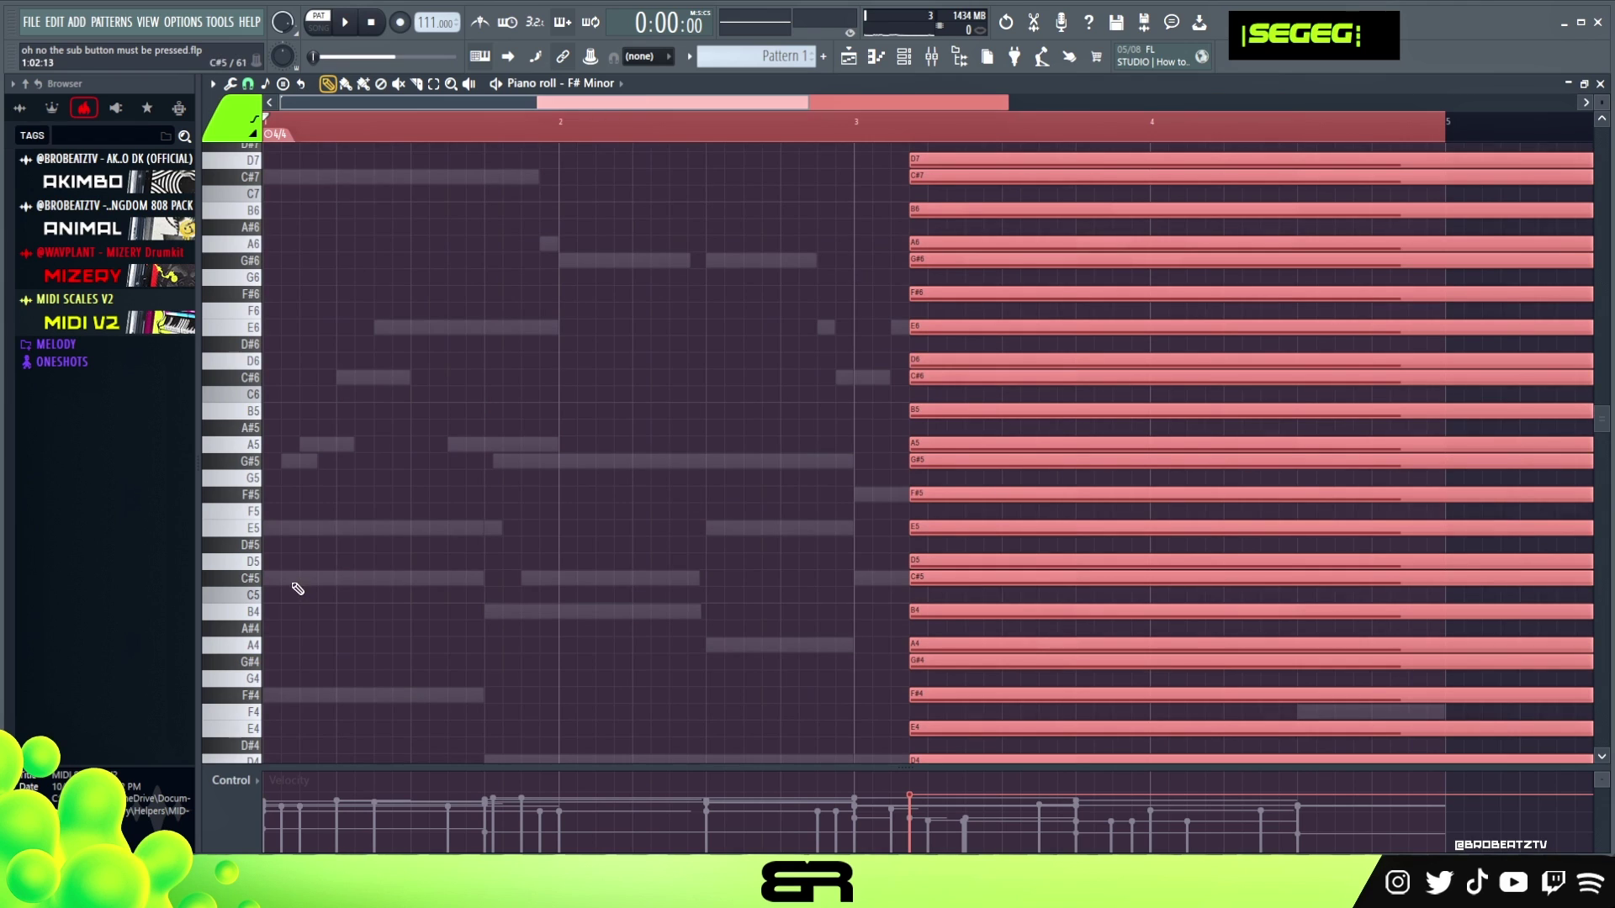
left_click_drag(943, 377, 296, 383)
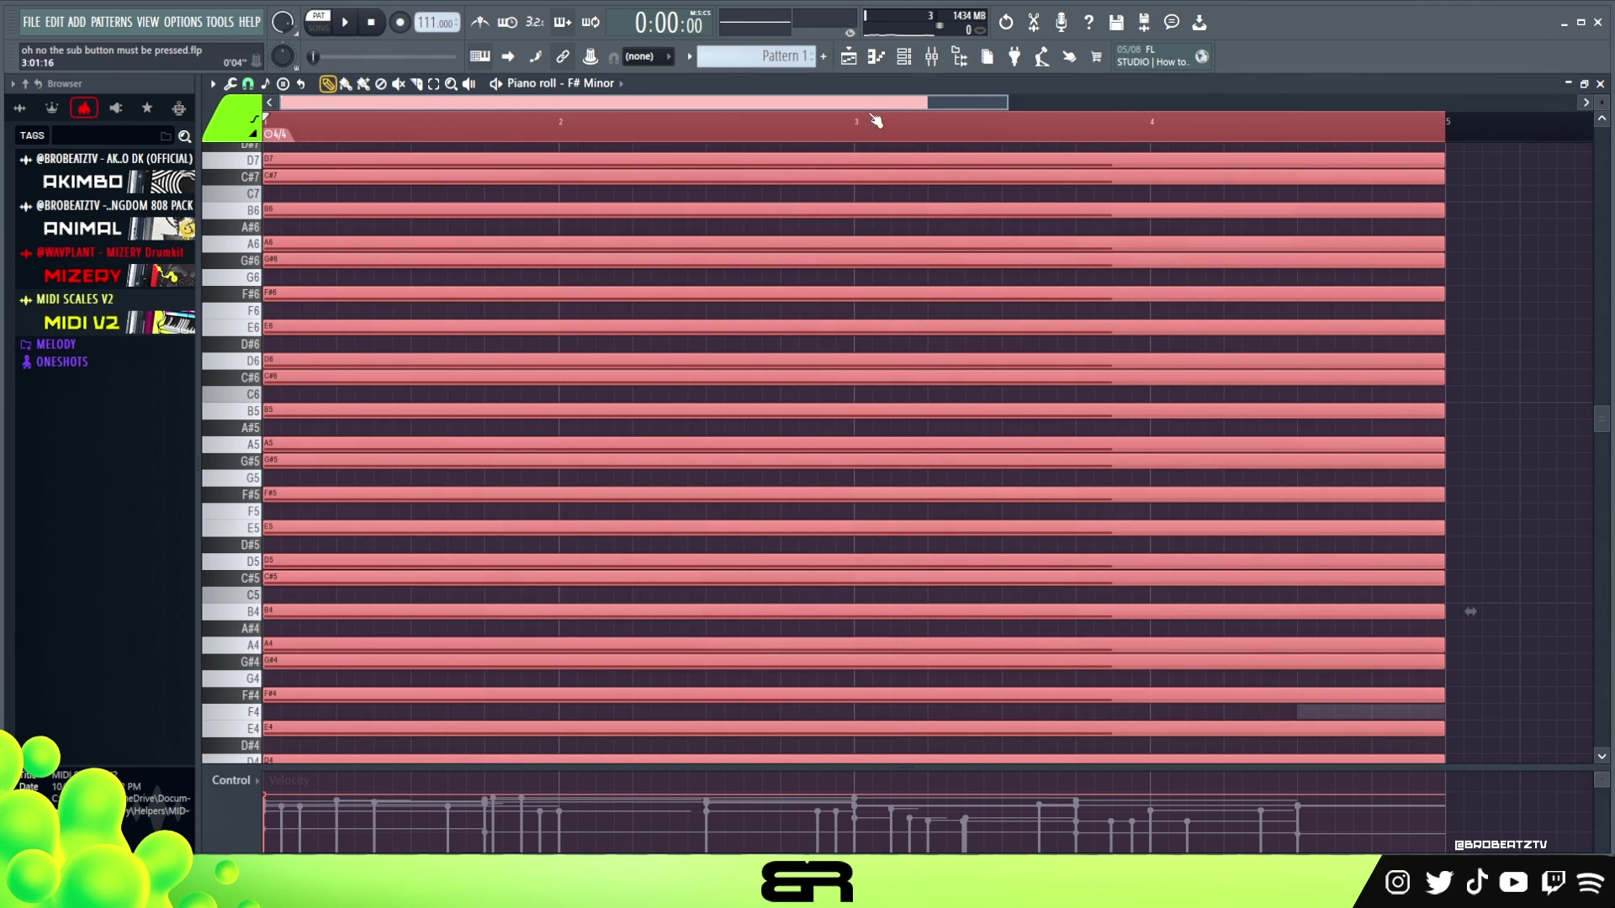
Step: Open the Piano channel's note editor and place a short F#5 note at the start of bar 1
left_click(904, 60)
right_click(537, 391)
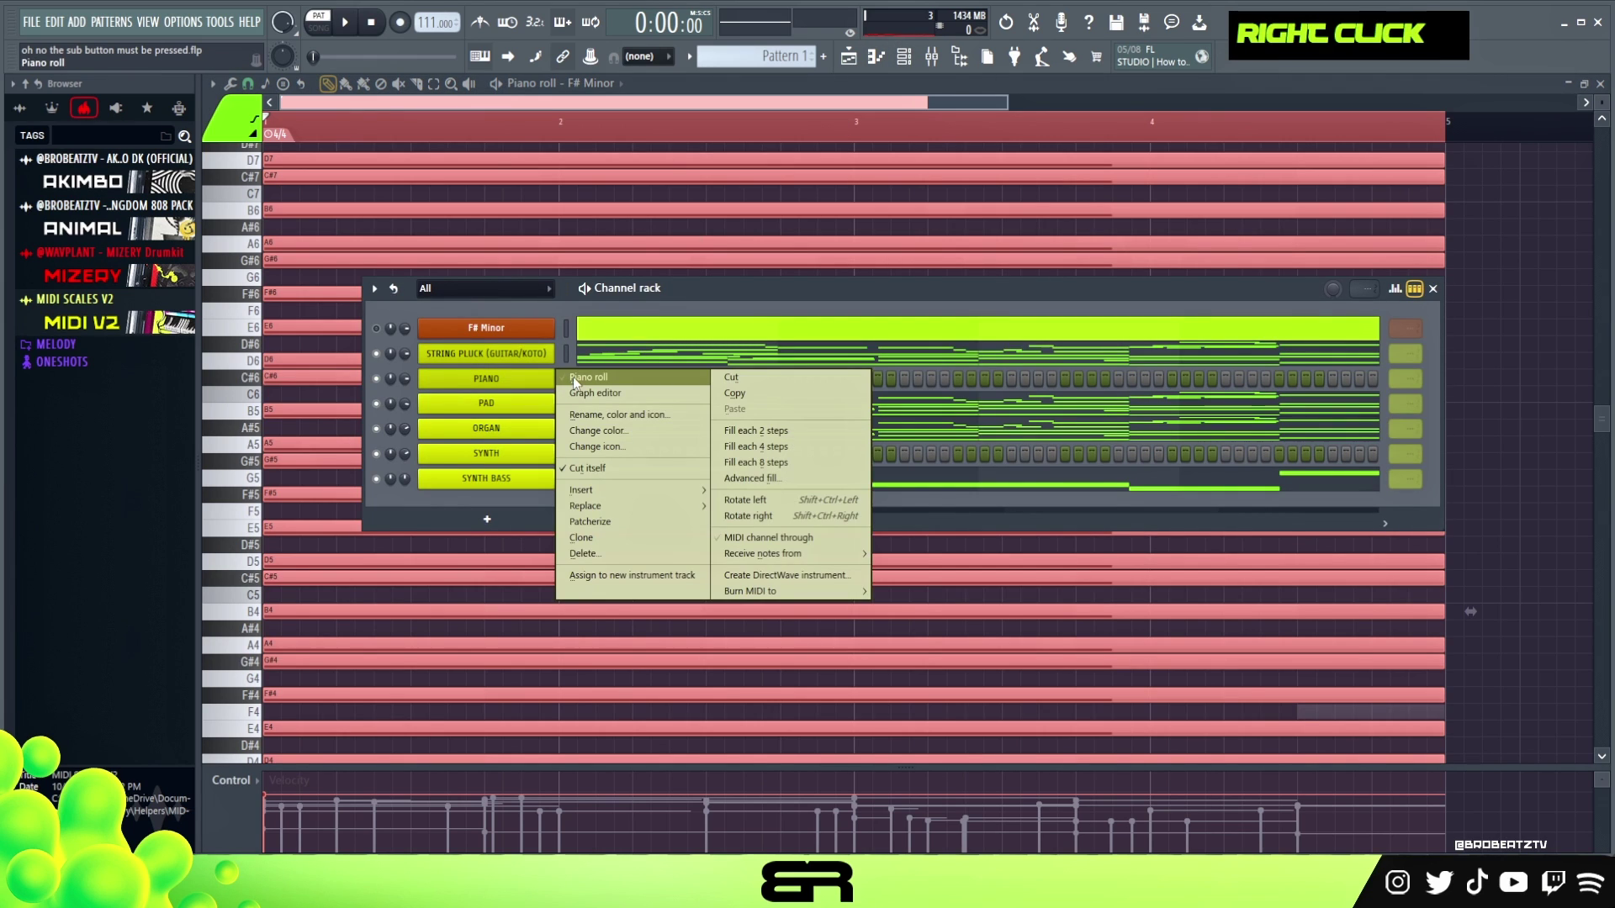
left_click(589, 378)
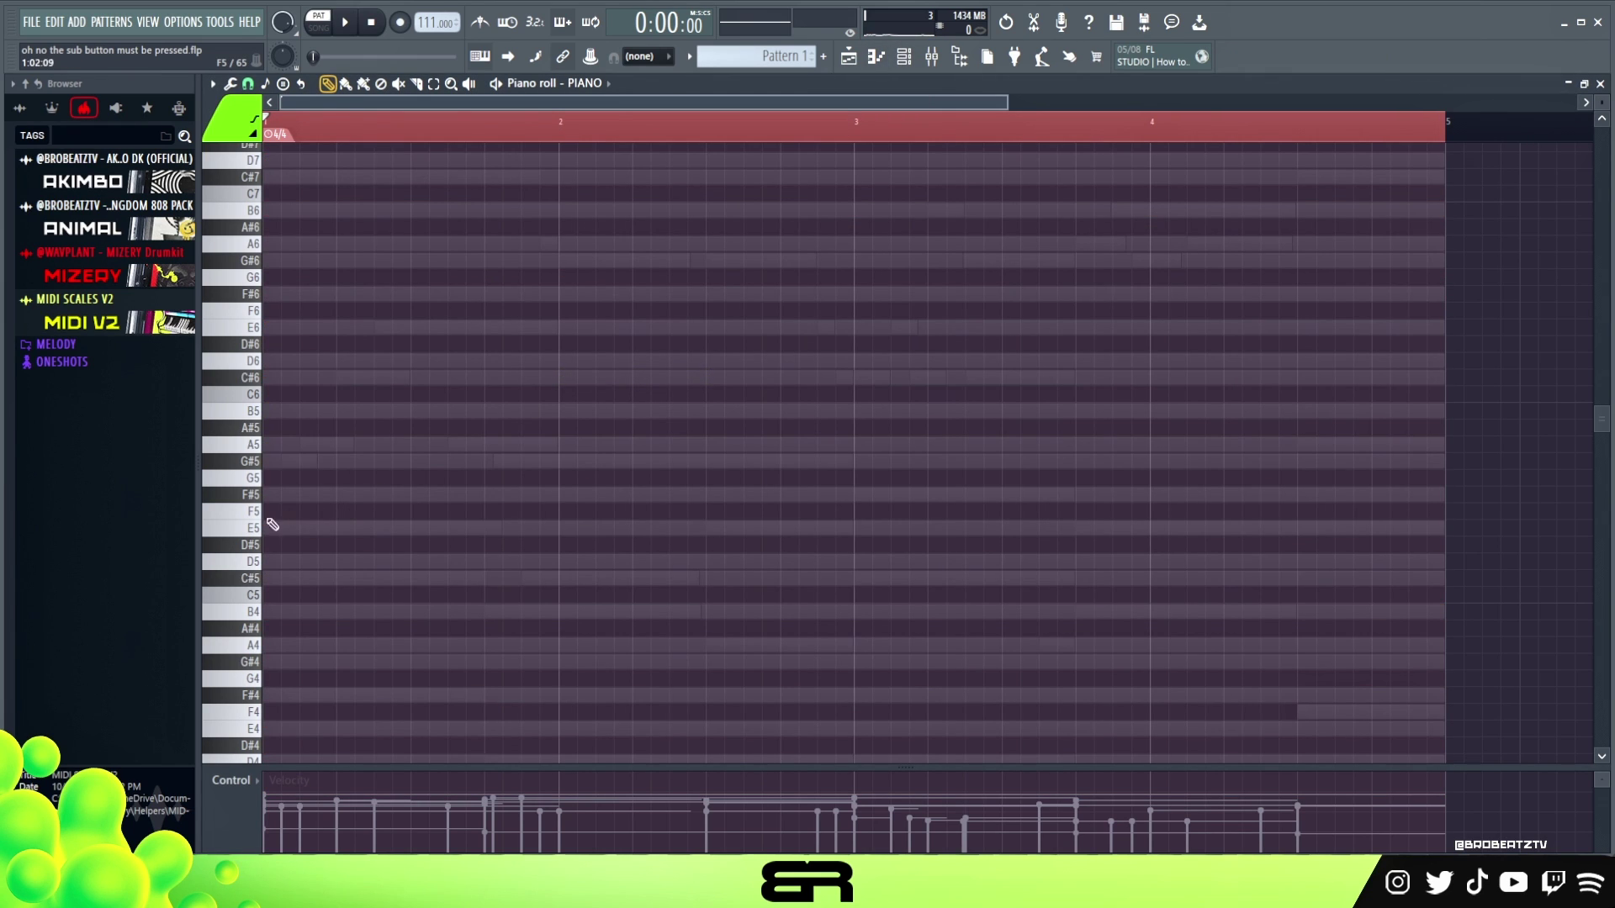
left_click(270, 495)
Step: Duplicate the F#5 piano note, raise the copy seven semitones to C#6 at the start of bar 1, and clear the selection
left_click(327, 496, "ctrl")
key("shift+d")
left_click(314, 494, "ctrl")
left_click(278, 497, "ctrl")
left_click_drag(278, 496, 288, 439)
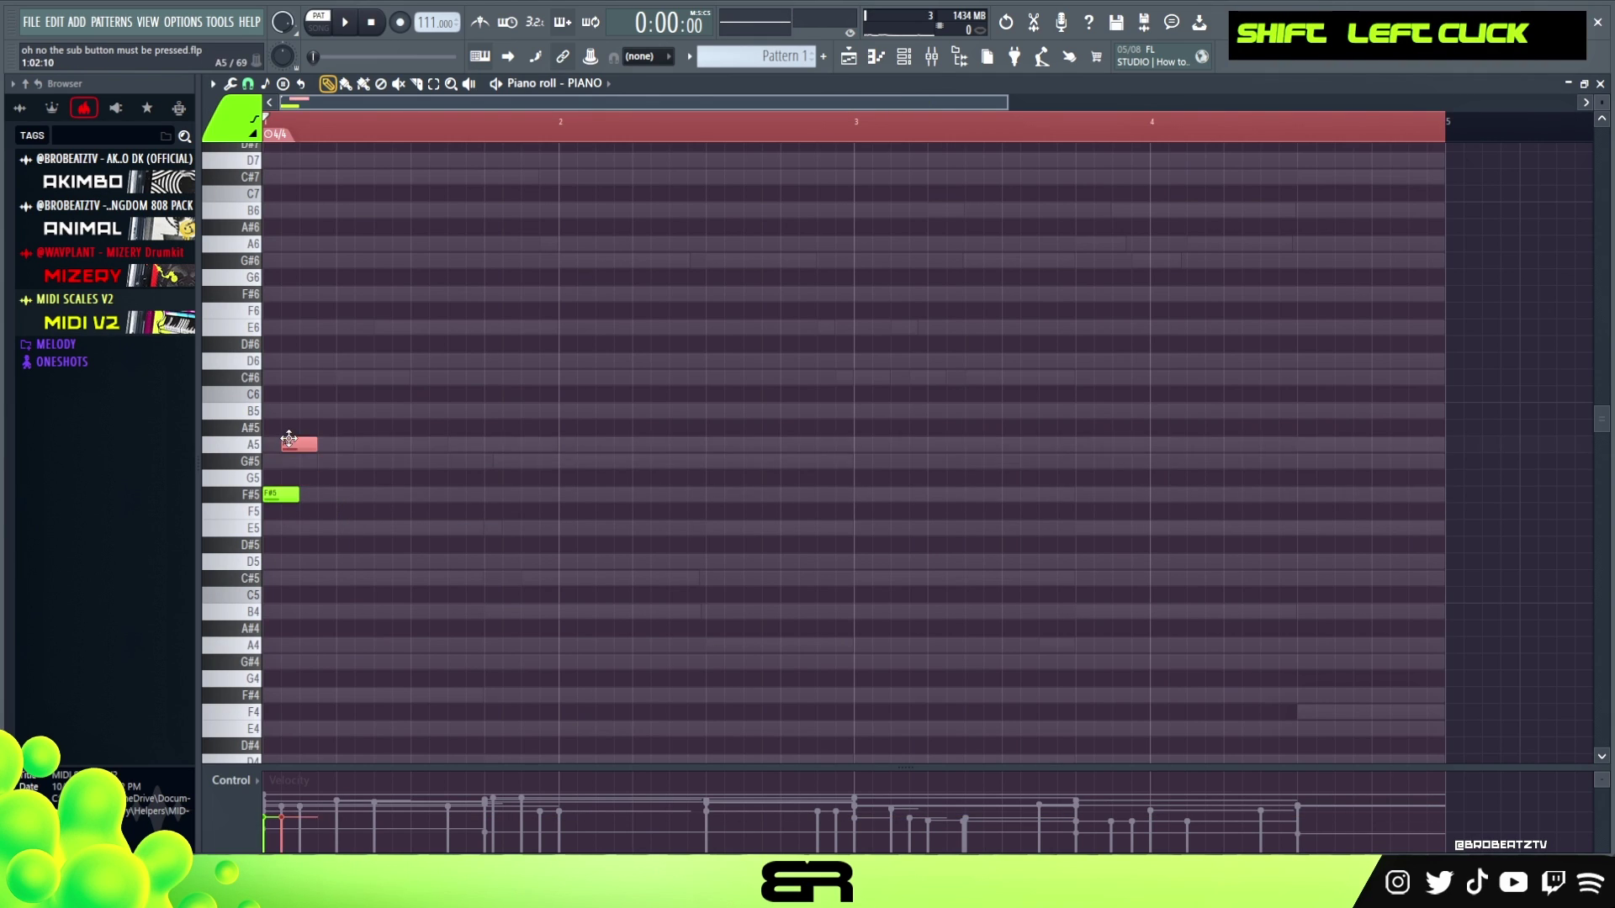
left_click(309, 478, "shift")
key("shift+Up")
key("shift+Up")
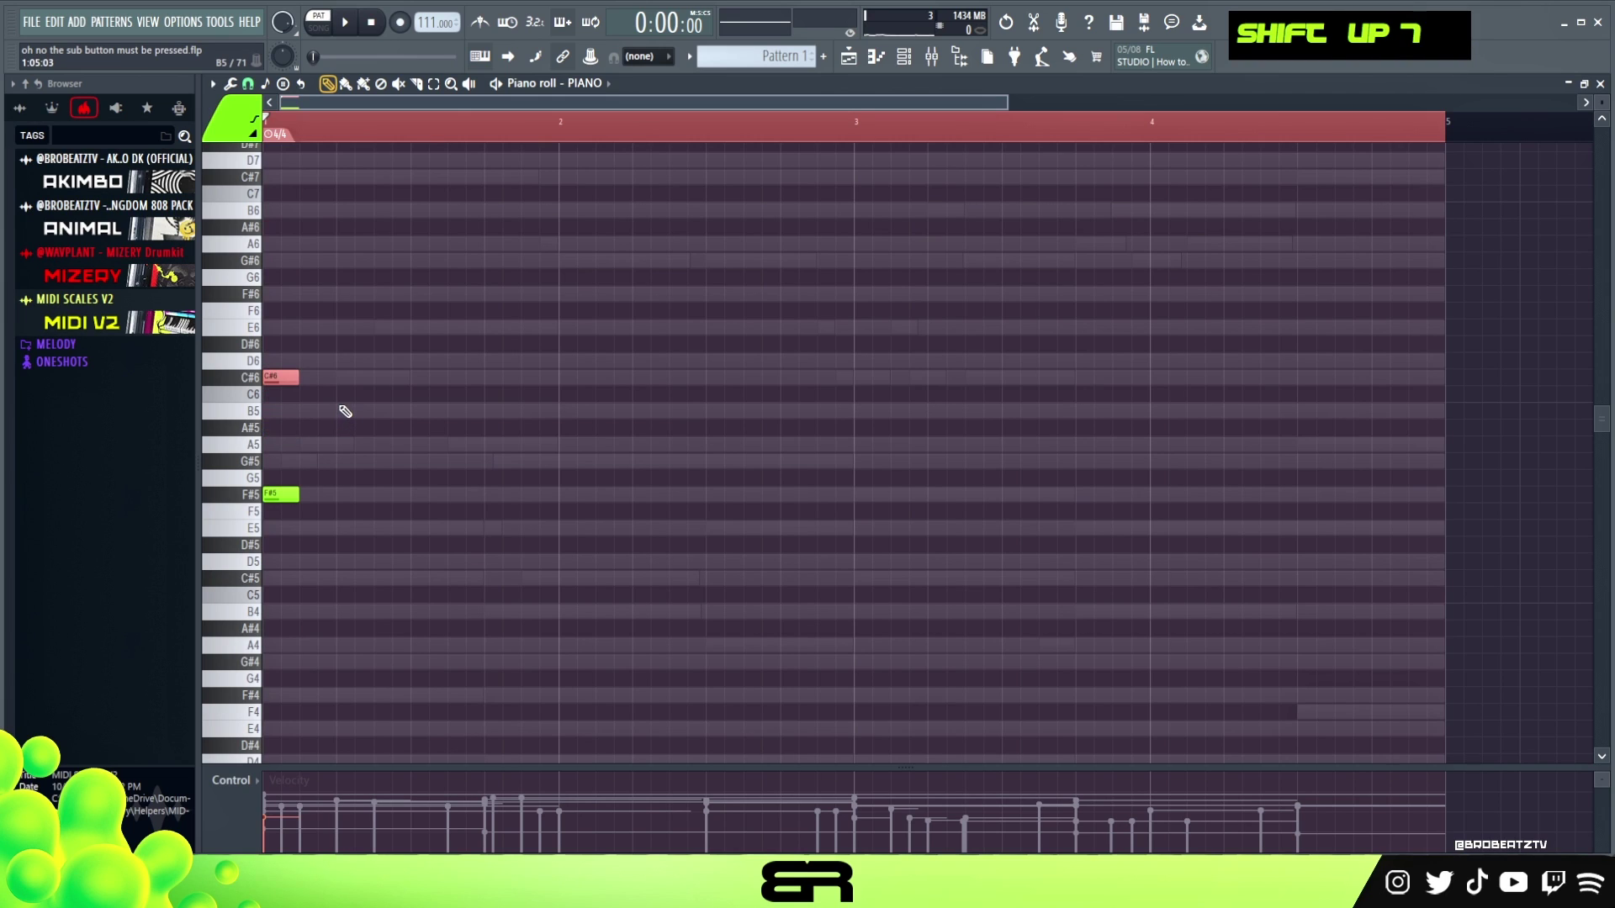
left_click_drag(353, 325, 316, 515)
right_click(323, 454)
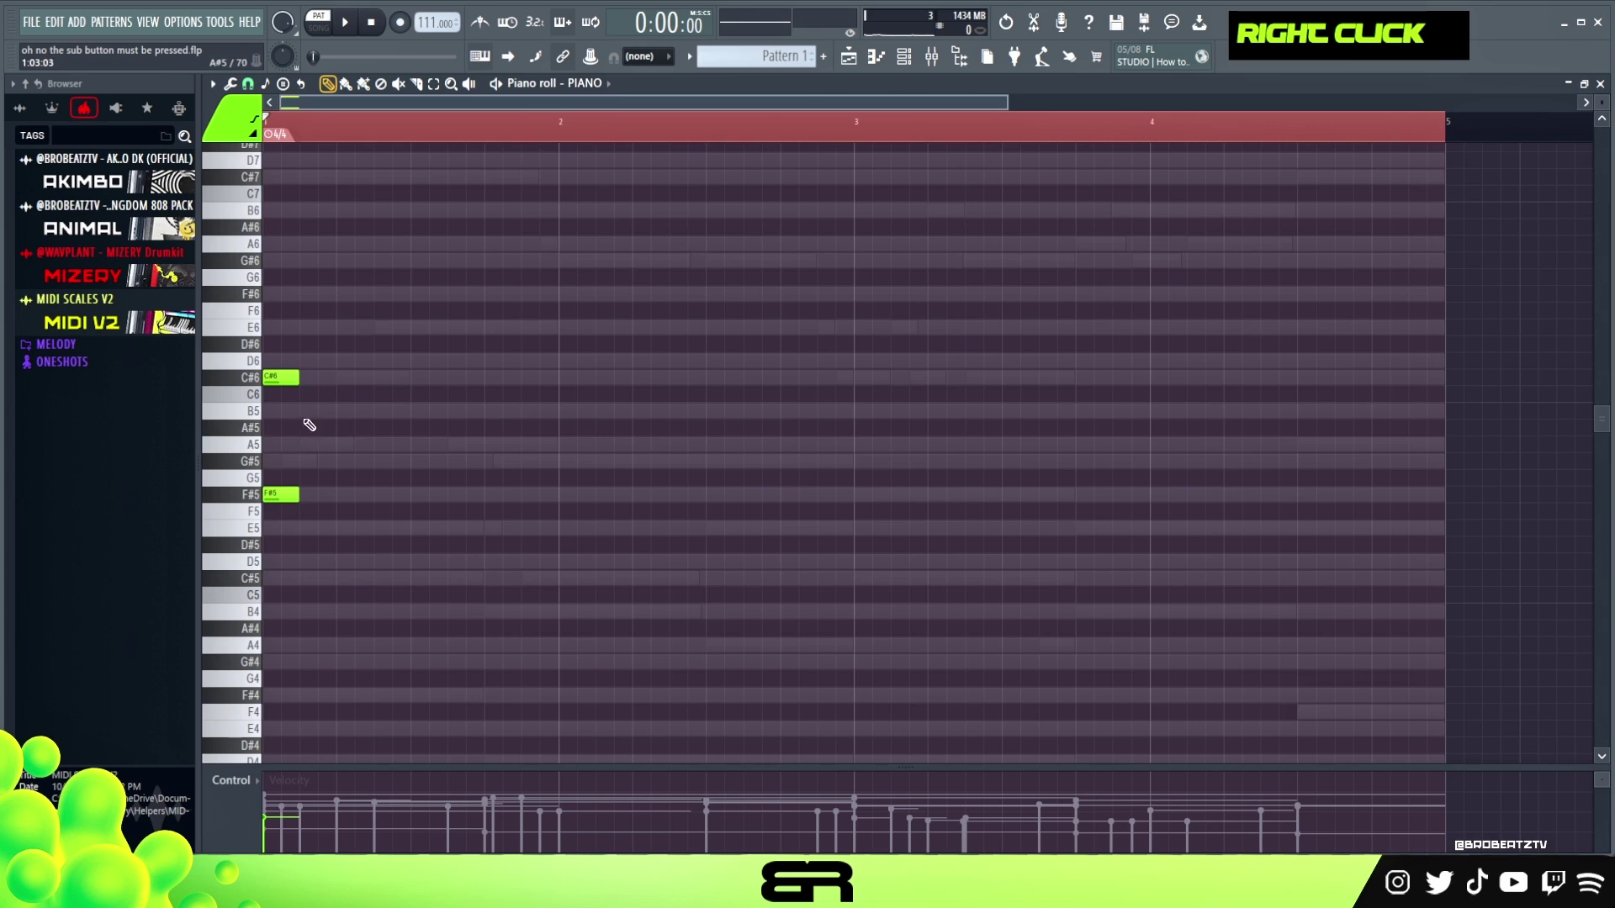
double_click(318, 139)
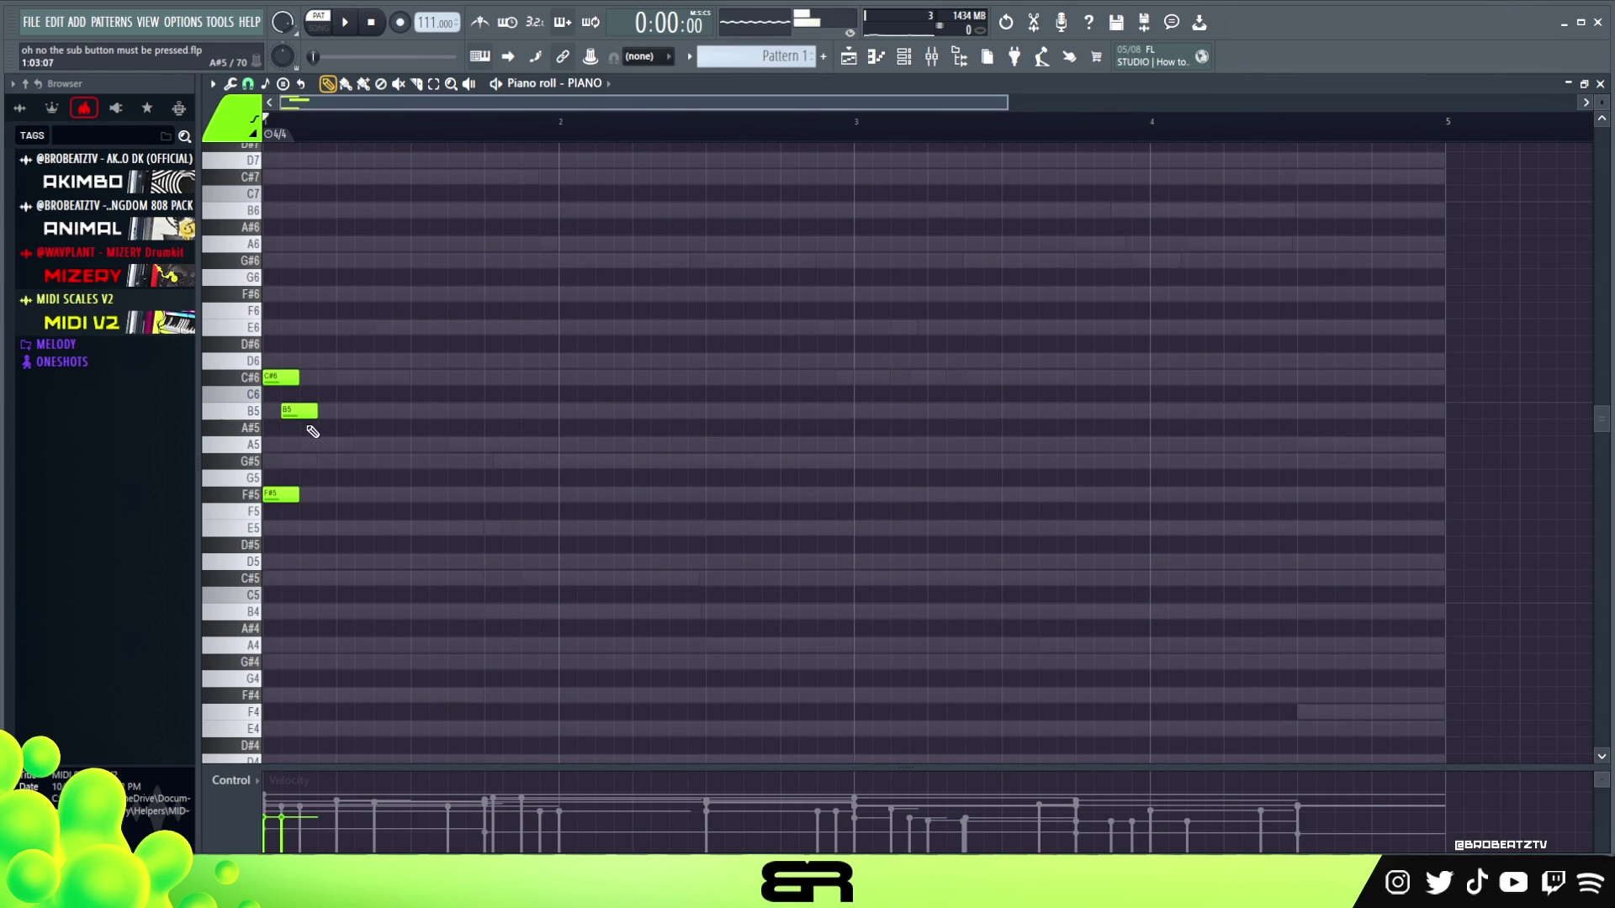
Step: Try B5, A5 and G#5 beside the piano chord, keep only G#5, stack it at the start of bar 1 and play it
left_click(313, 412, "ctrl")
left_click_drag(313, 412, 313, 449)
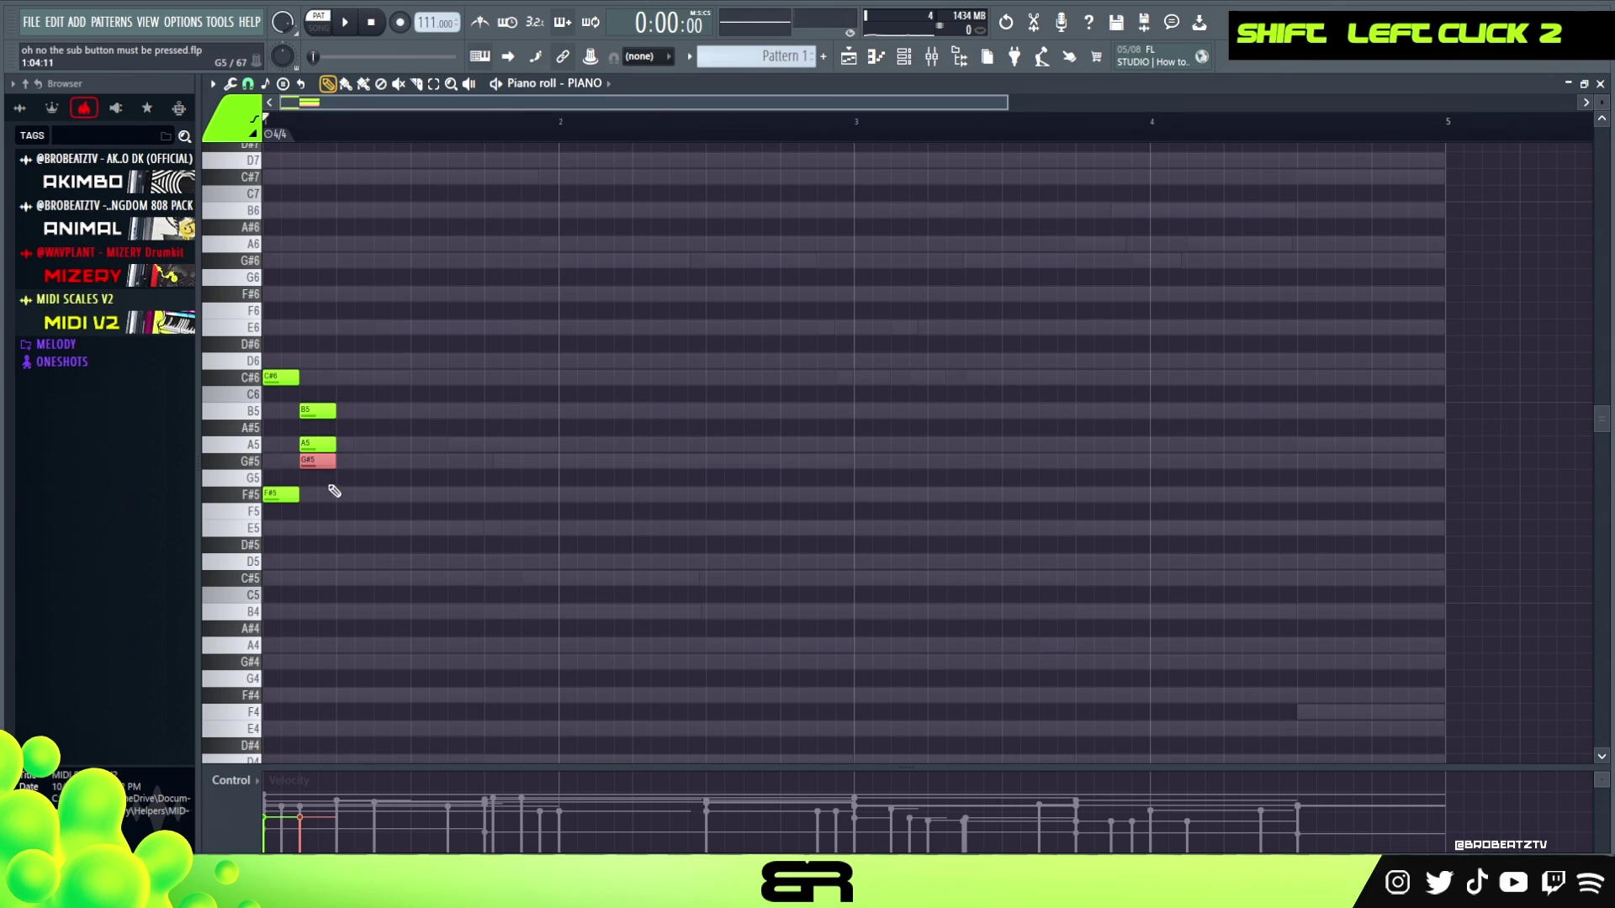
right_click(471, 571)
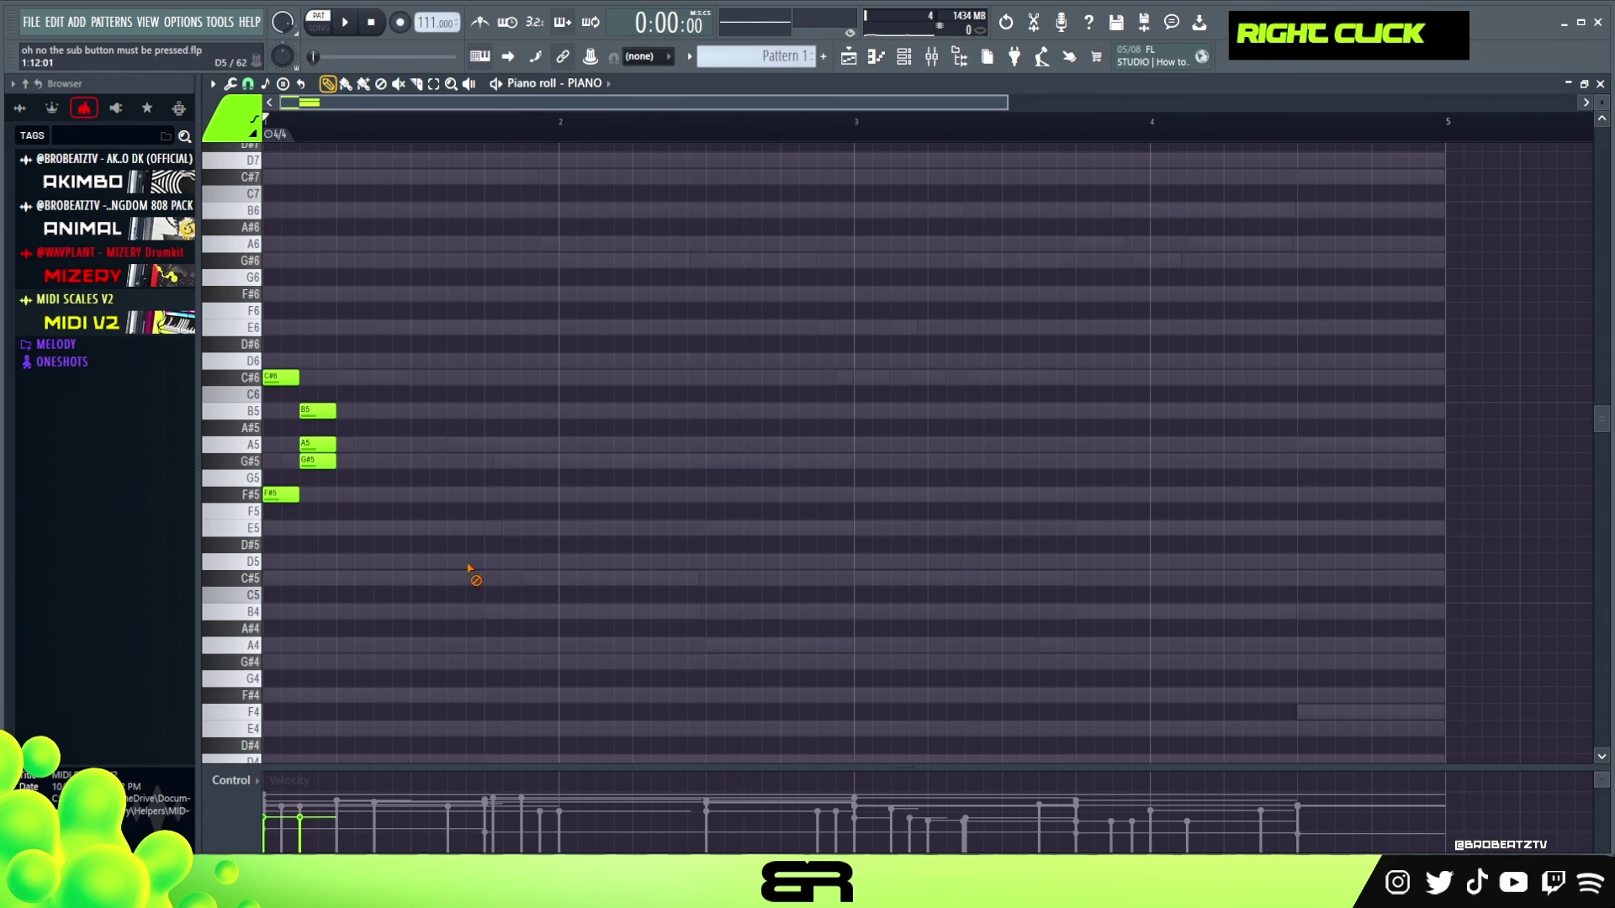
right_click(313, 445)
left_click_drag(316, 461, 284, 459)
key("space")
key("space")
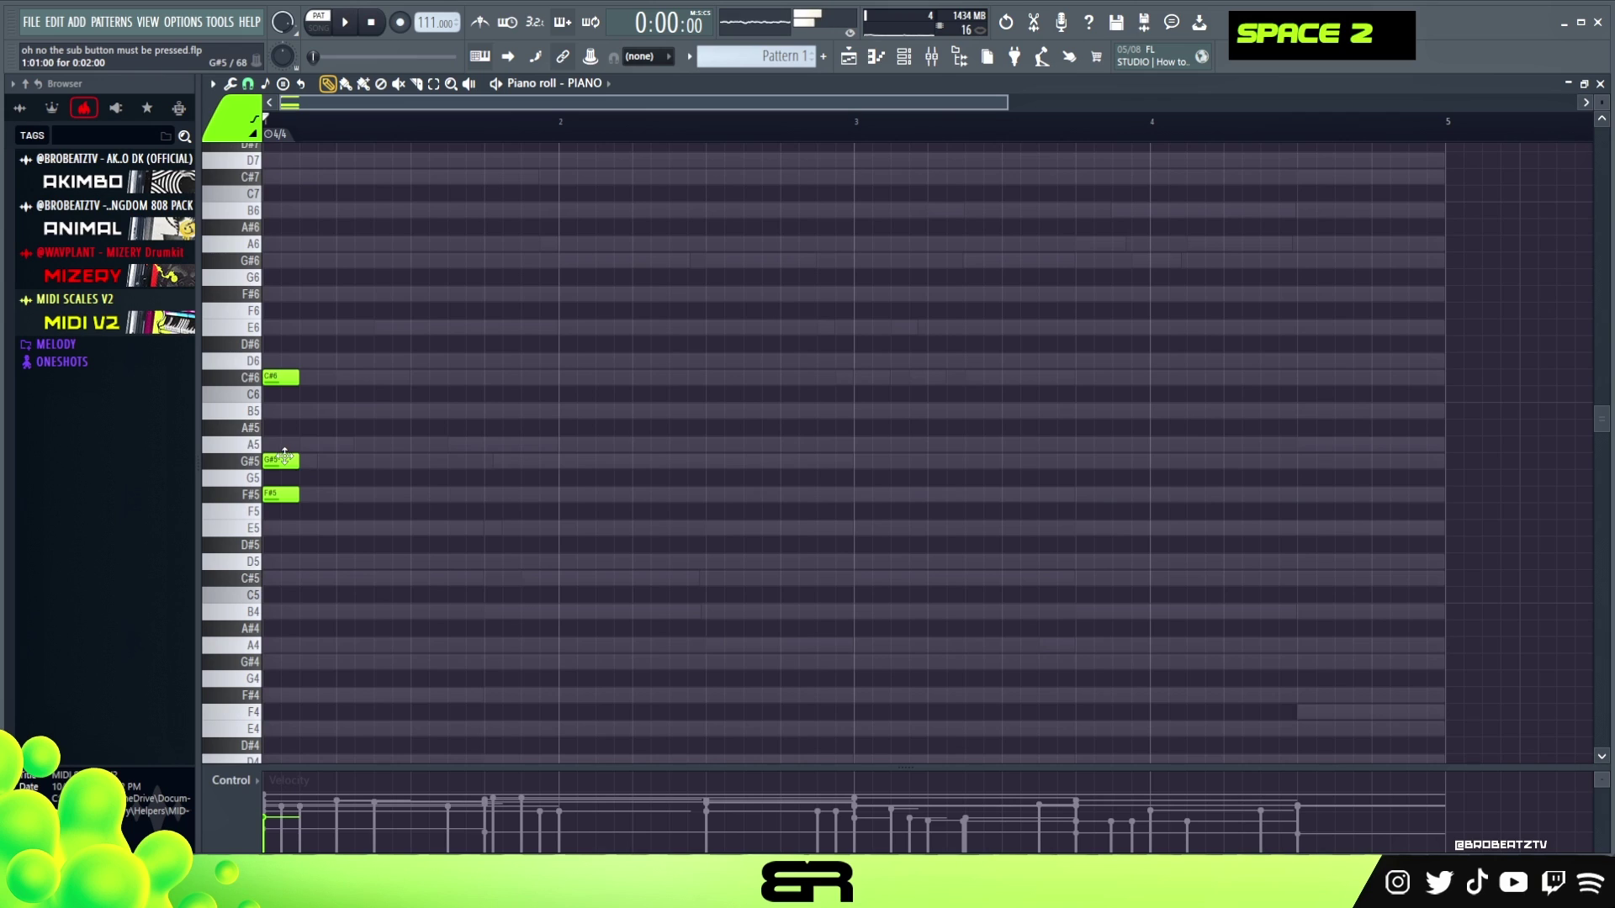
Step: Raise the piano chord's middle note to A5 and on to B5, playing the chord at each pitch
key("space")
key("space")
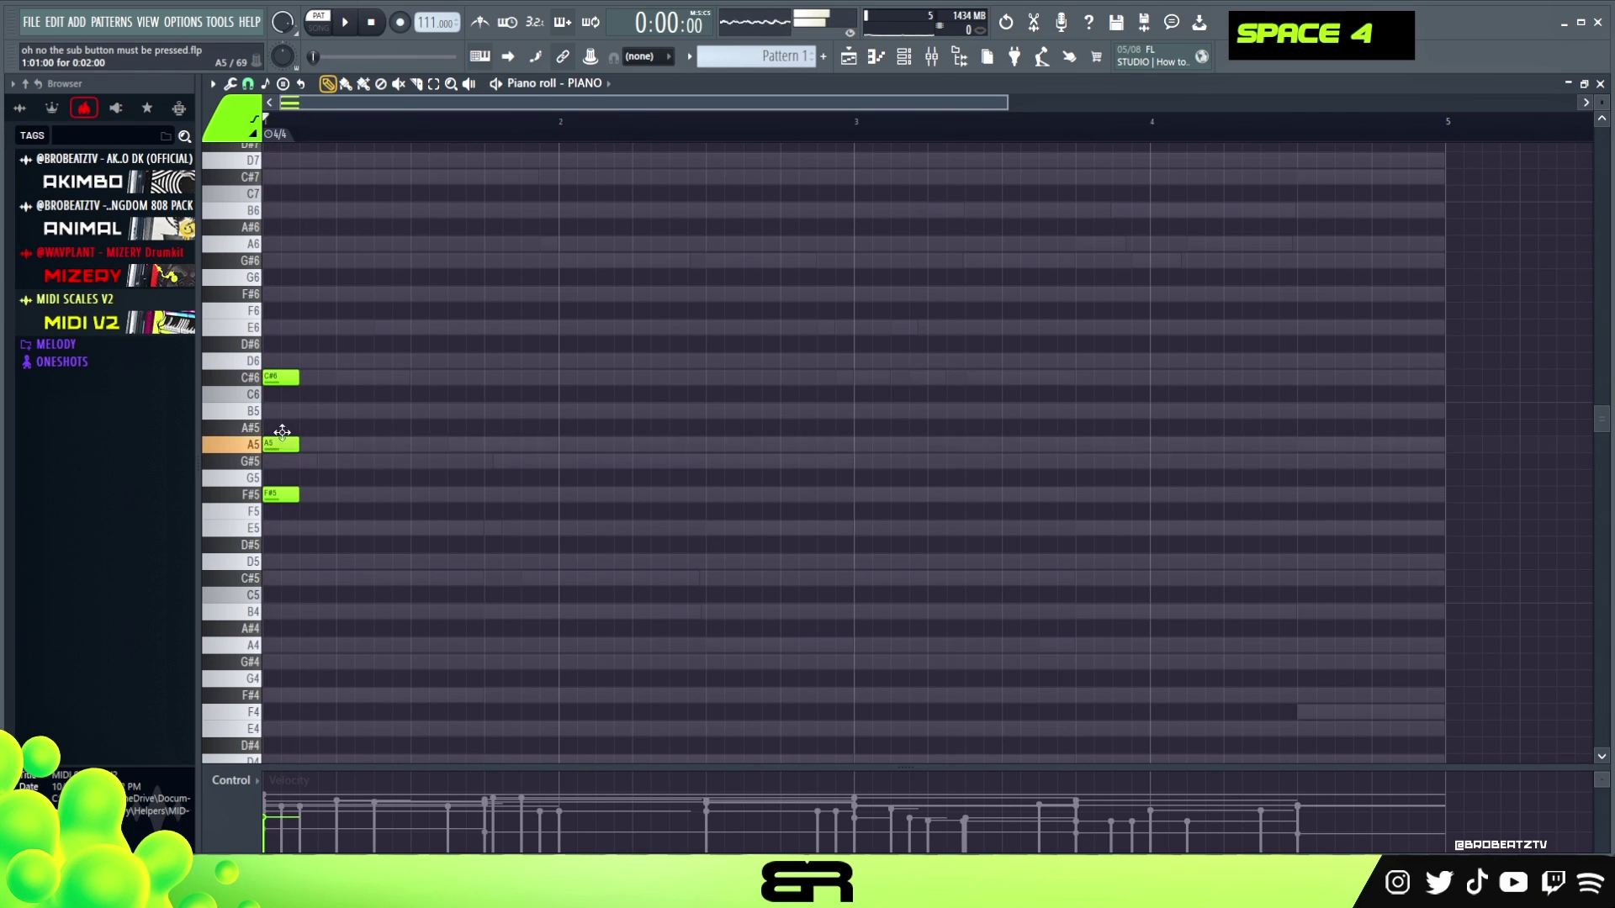
left_click_drag(286, 444, 286, 410)
key("space")
key("space")
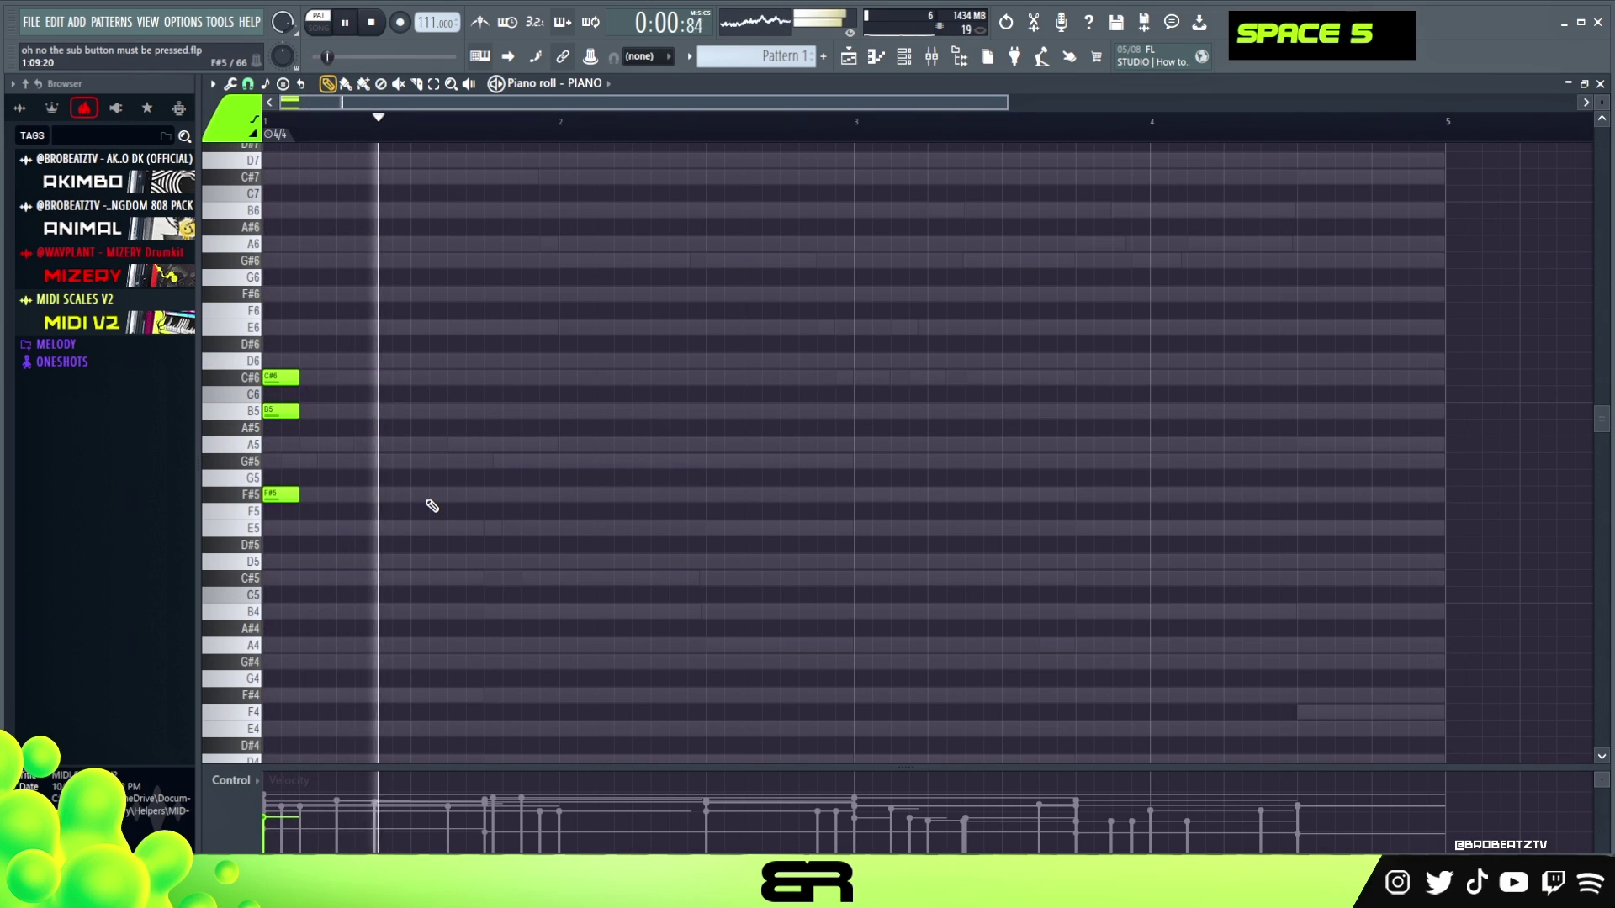
Step: Spread the chord into C#6 on beat 2 and B5 at bar 2, with a B5 copy on bar 2's third beat raised one octave
left_click_drag(296, 343, 723, 407, "ctrl")
right_click(354, 429)
left_click(578, 411, "ctrl")
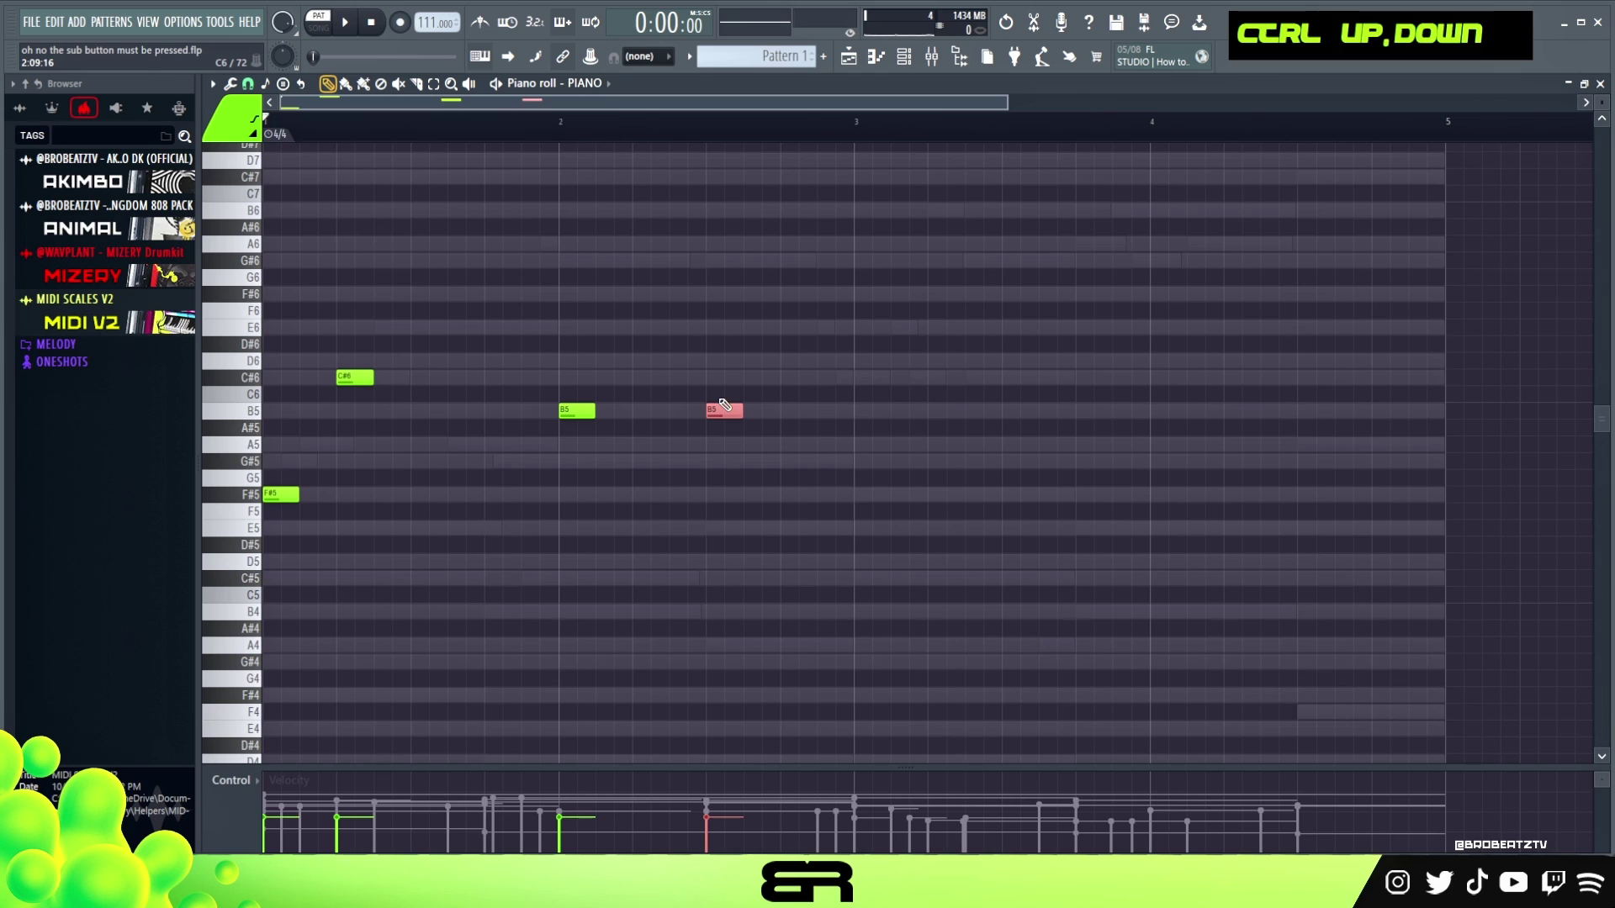
key("ctrl+Up")
key("space")
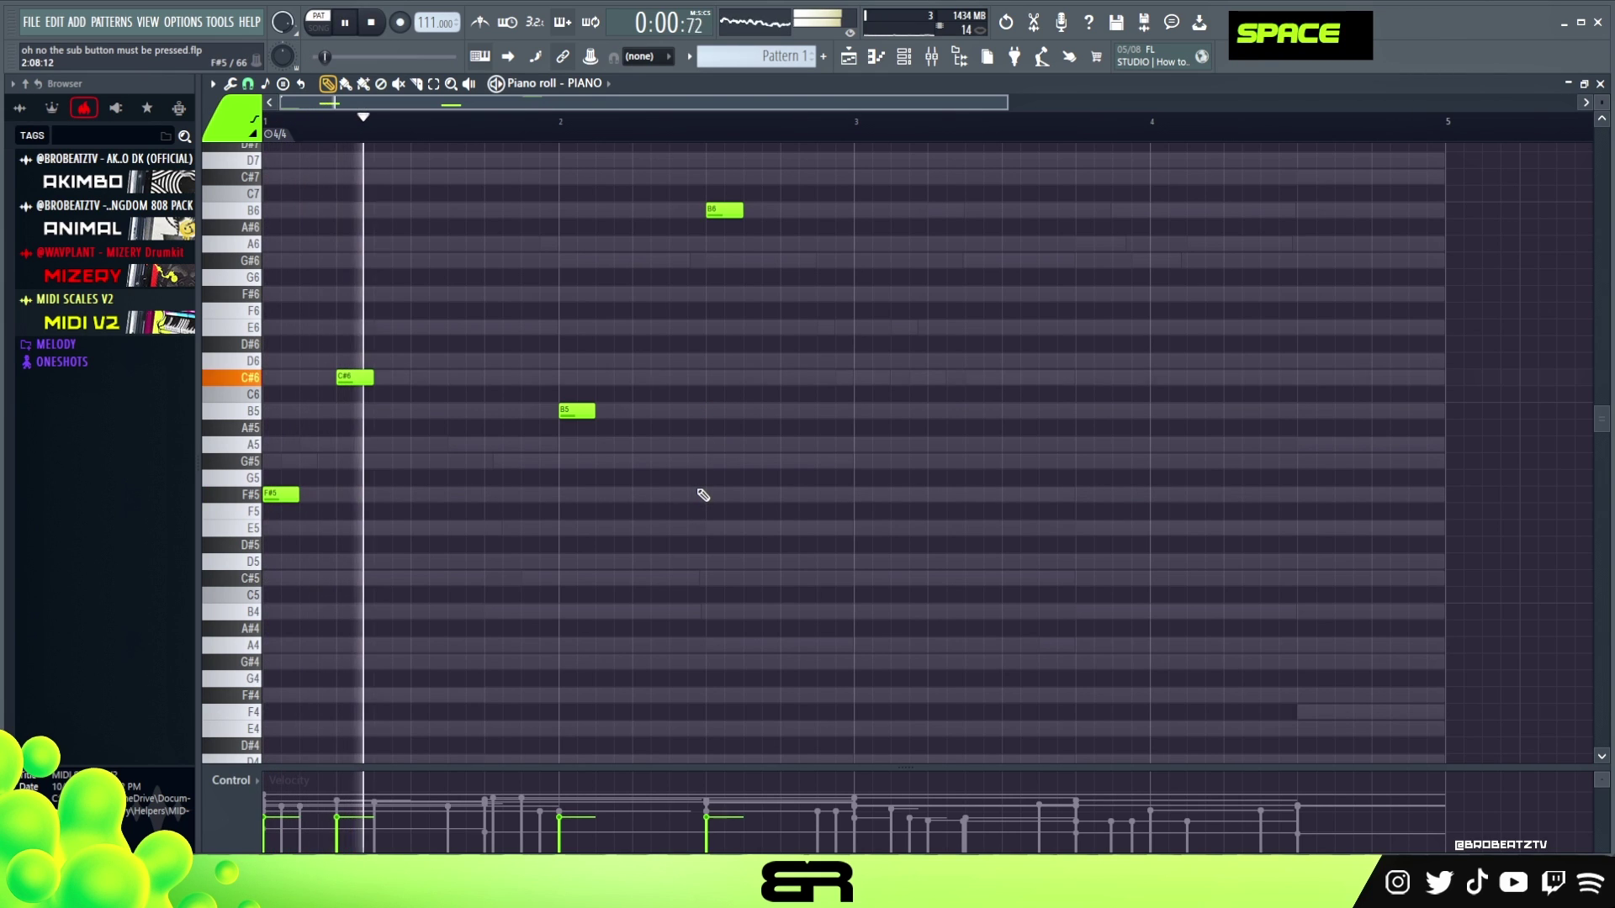
Step: Raise the velocity of all Piano notes to about the melody's level, and play the pattern from the start
key("ctrl+a")
key("space")
key("space")
scroll(699, 503, "up", 3, "alt")
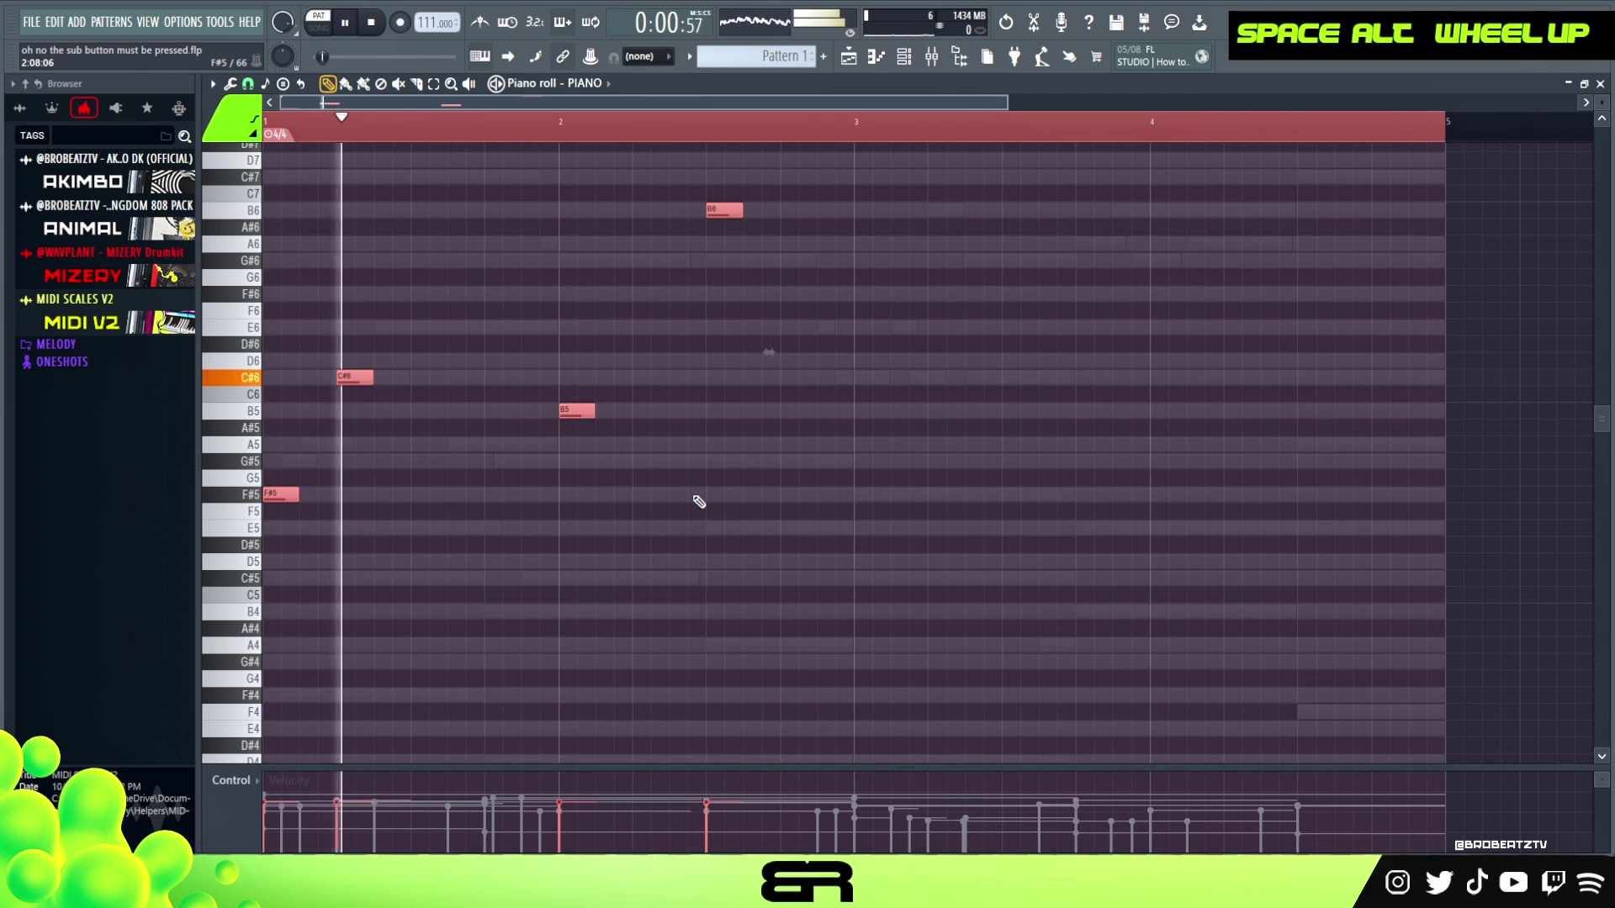
right_click(565, 512)
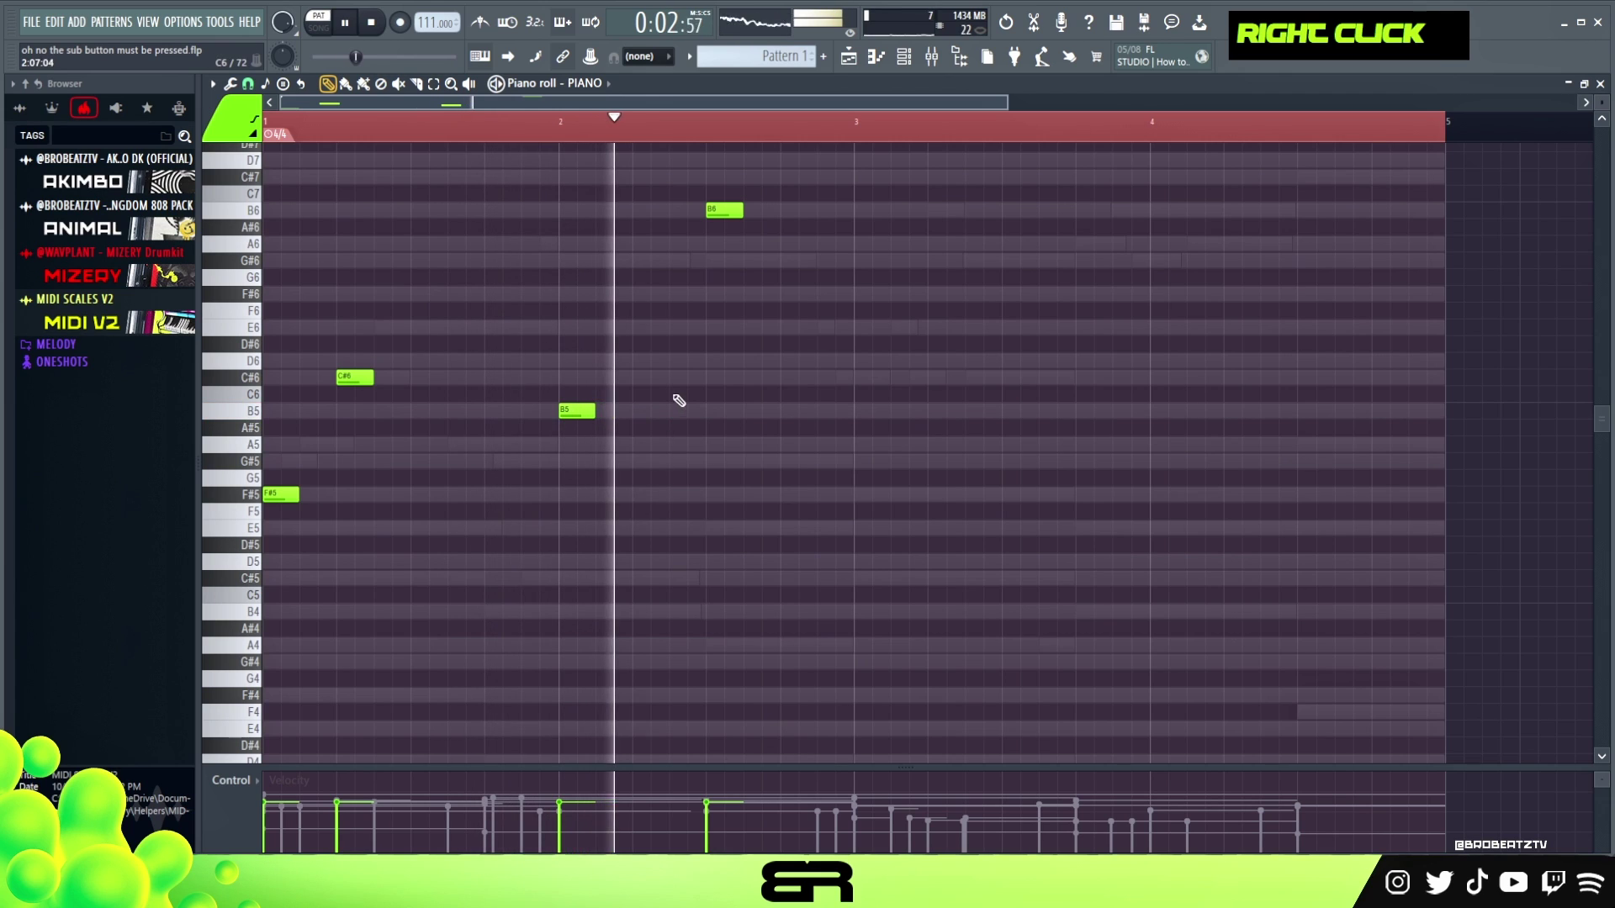
key("space")
Step: Add a quick G#6, A6, G#6 ornament from beat 2 of bar 2, leading into the B6 note
scroll(468, 371, "up", 2)
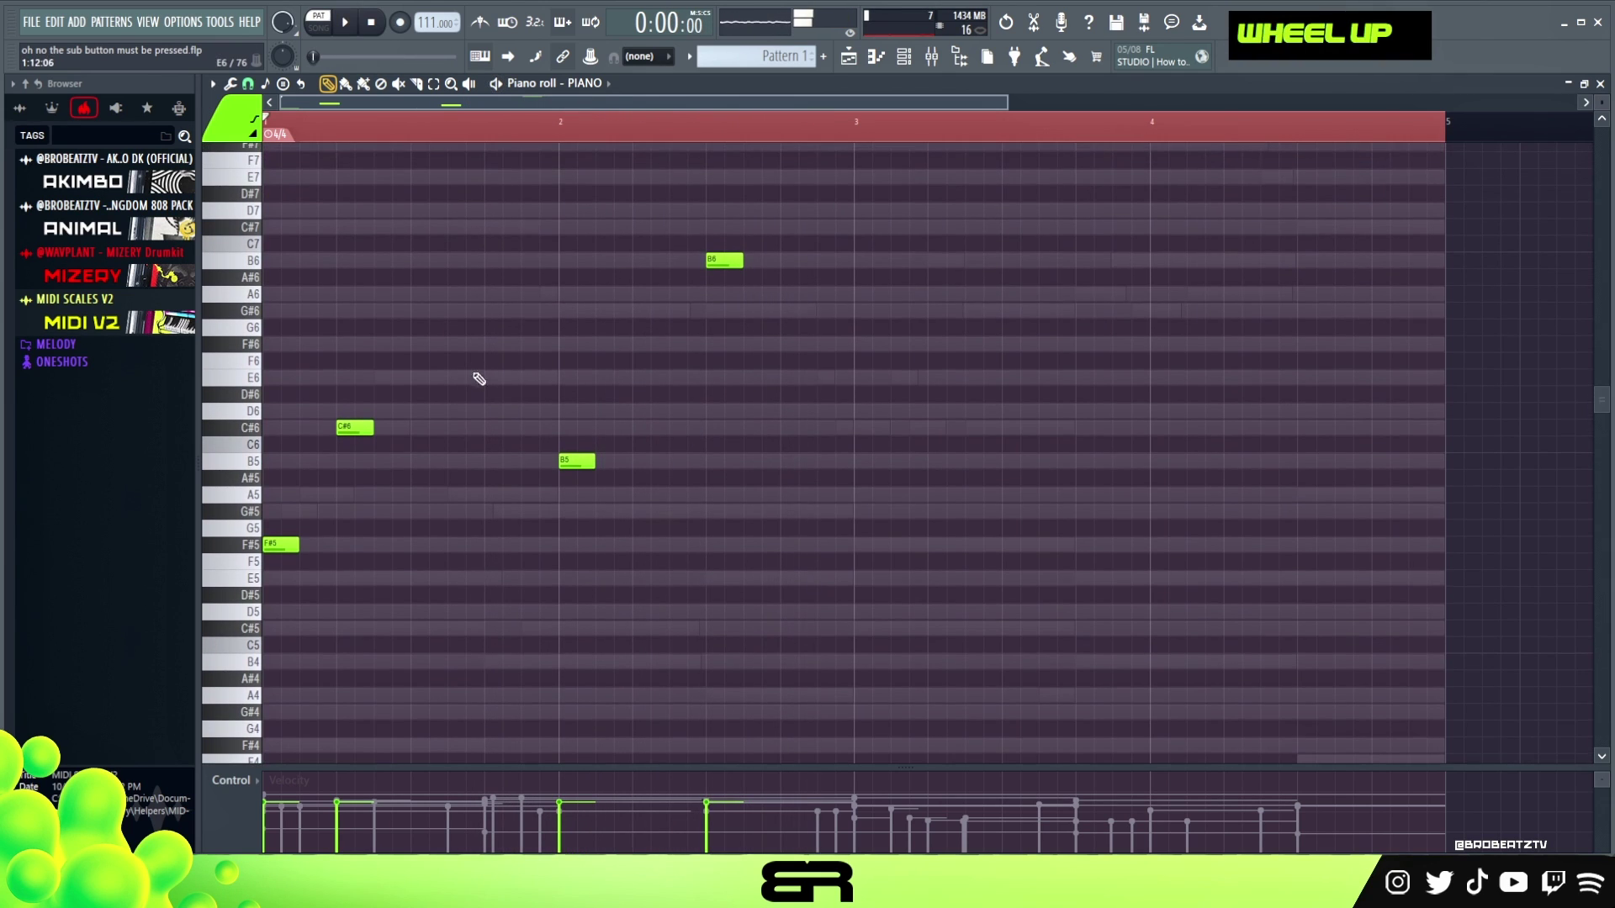
right_click(671, 161)
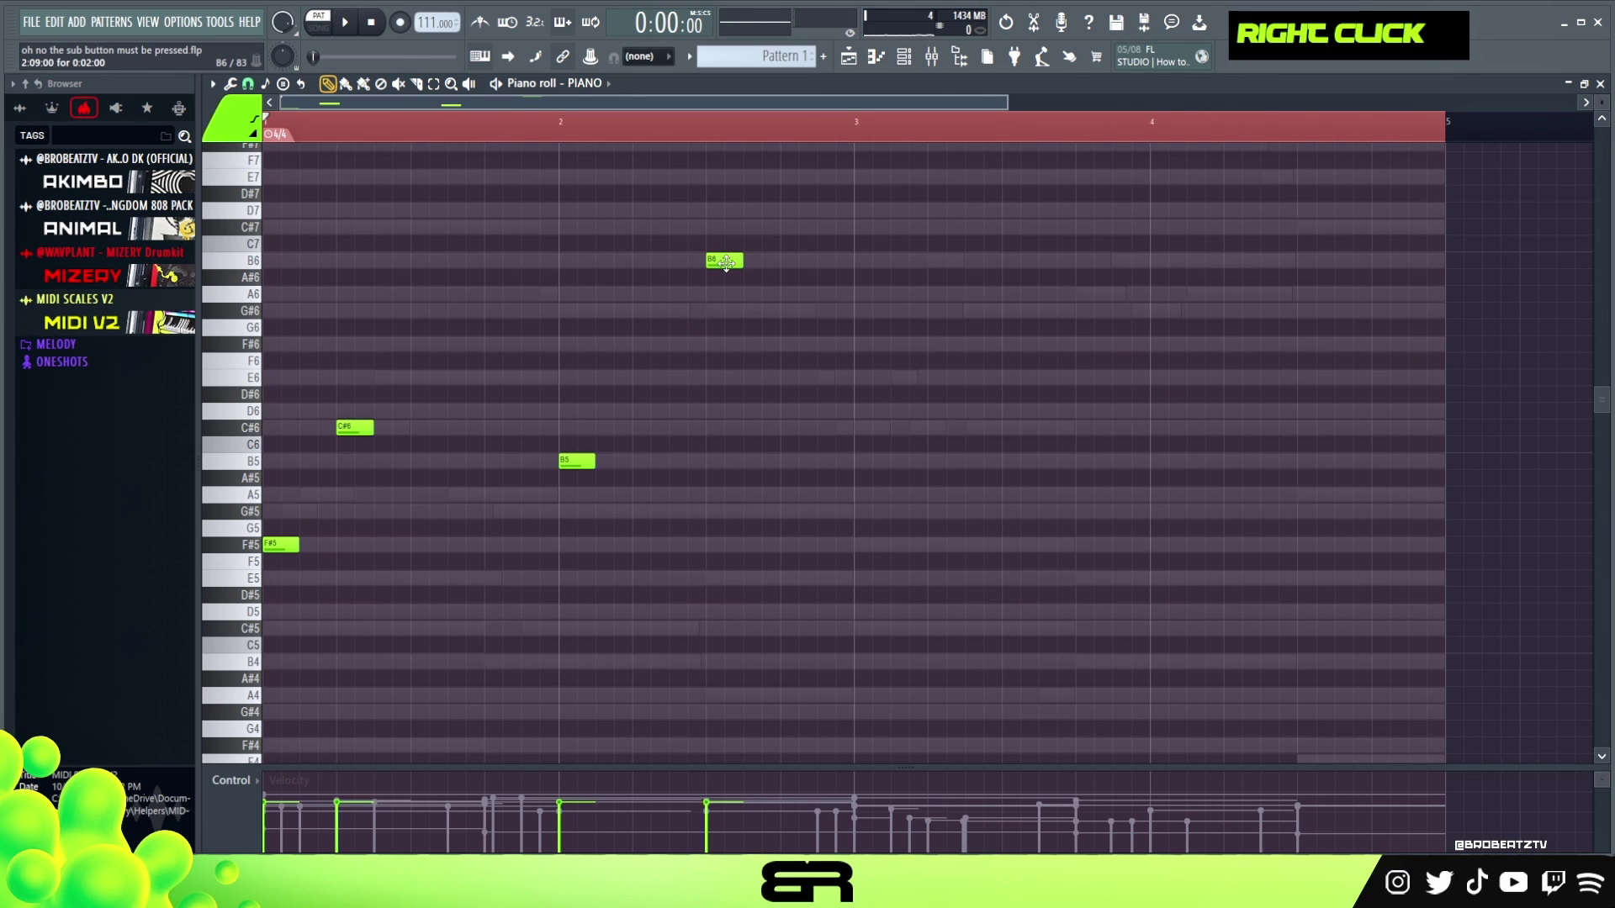
left_click_drag(662, 312, 665, 313)
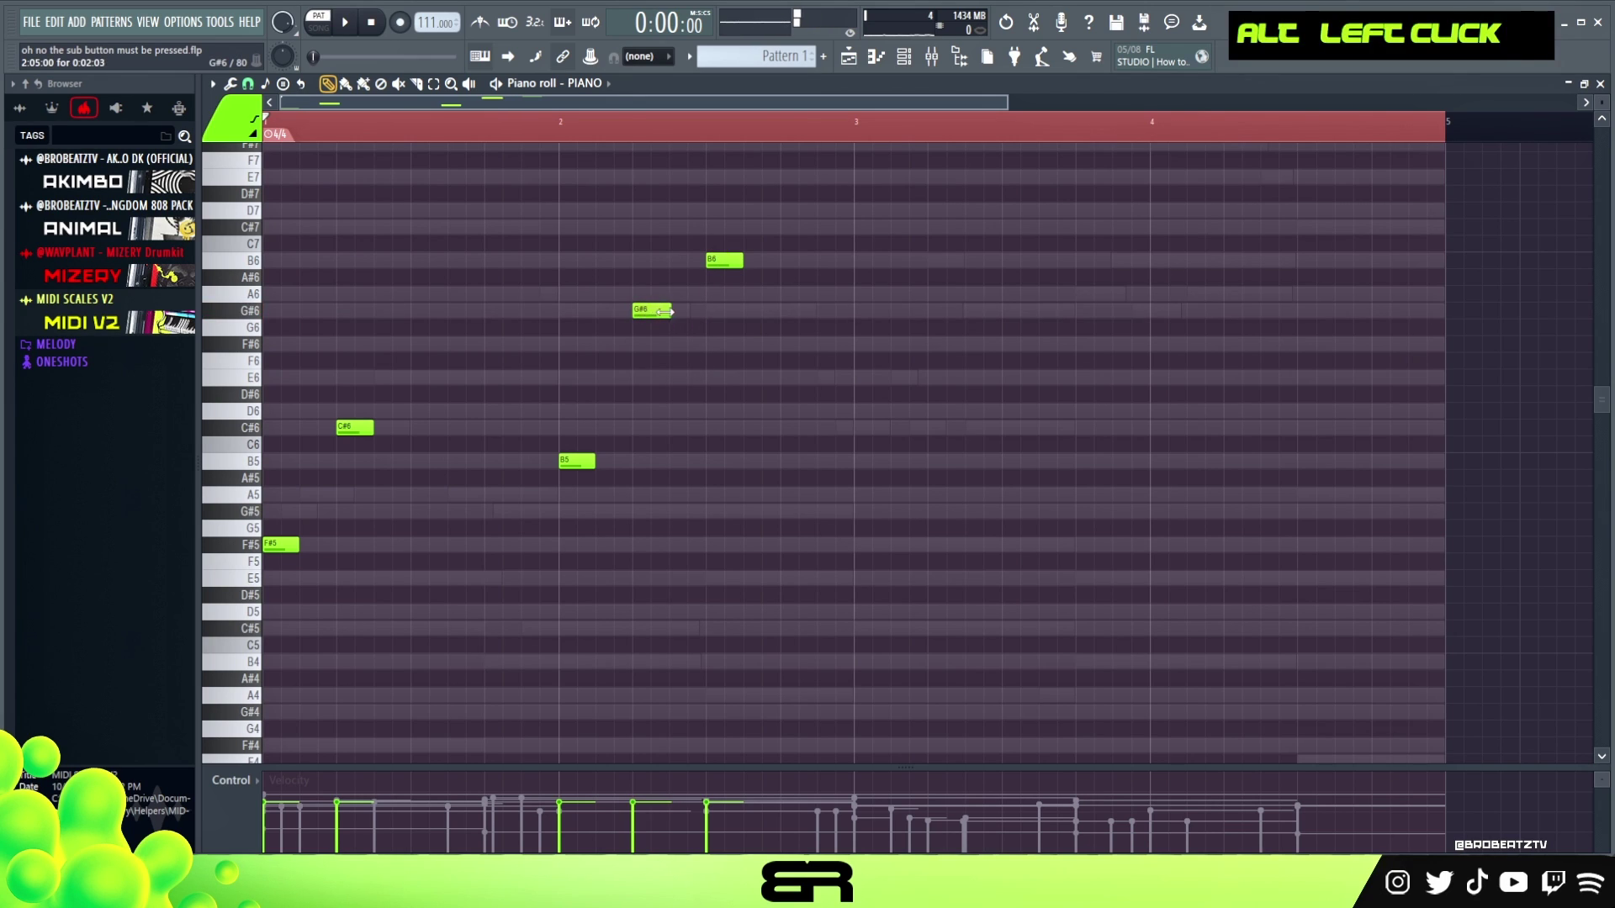
left_click(644, 295, "alt")
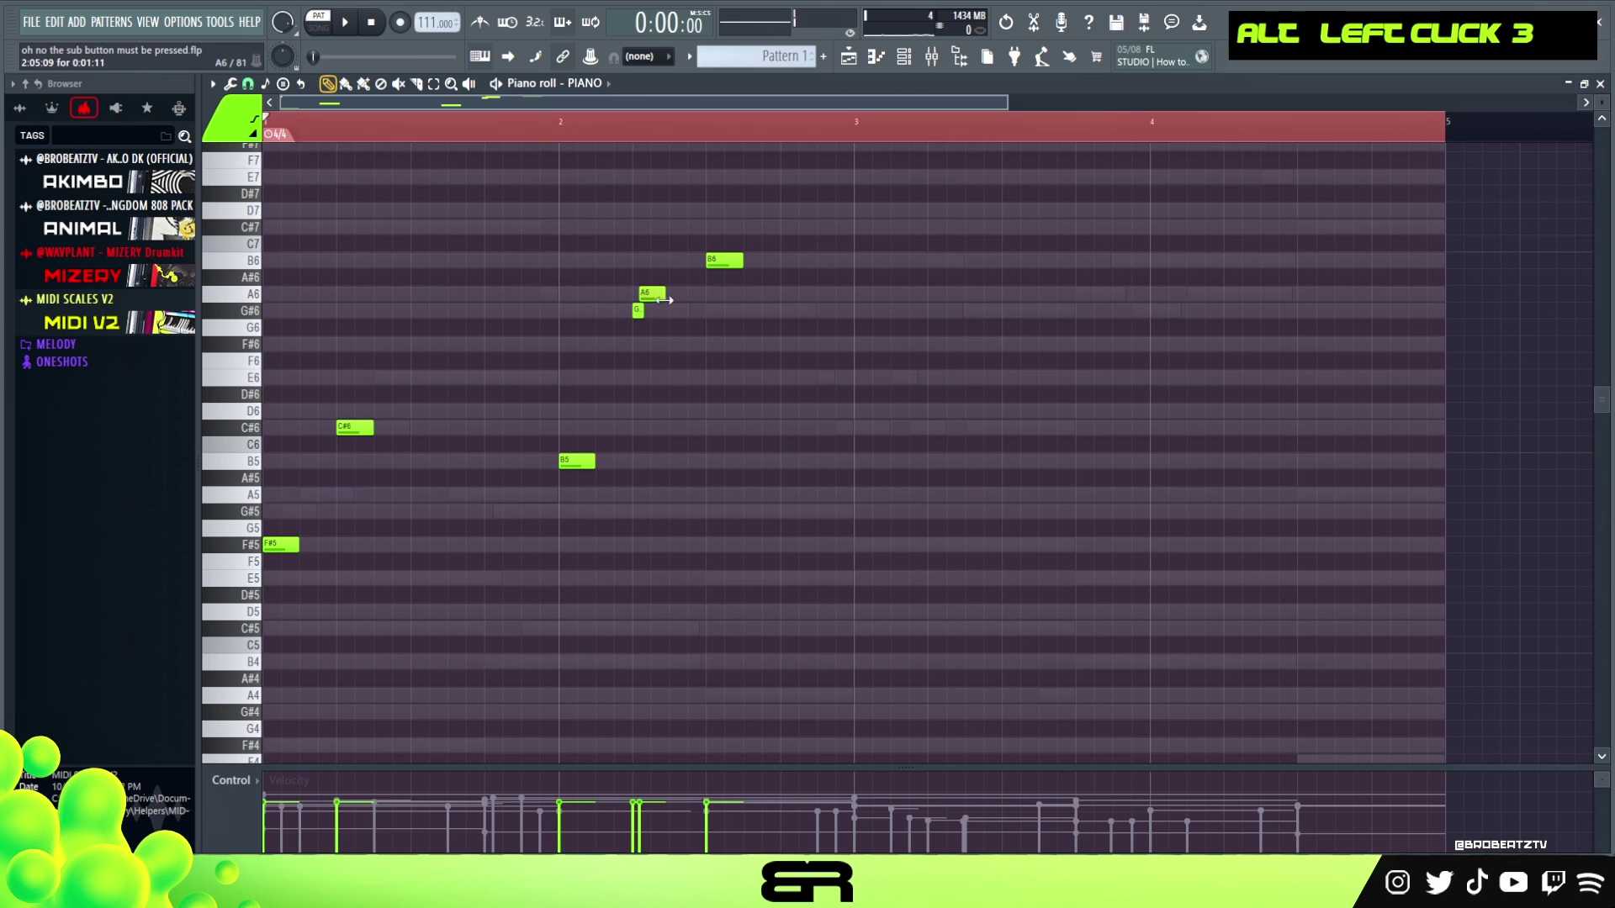
left_click_drag(688, 311, 688, 313)
scroll(721, 325, "down", 2)
right_click(721, 325)
Step: Set the playback start just after the B5 note in bar 2 and play the ornament repeatedly
left_click(610, 132)
key("space")
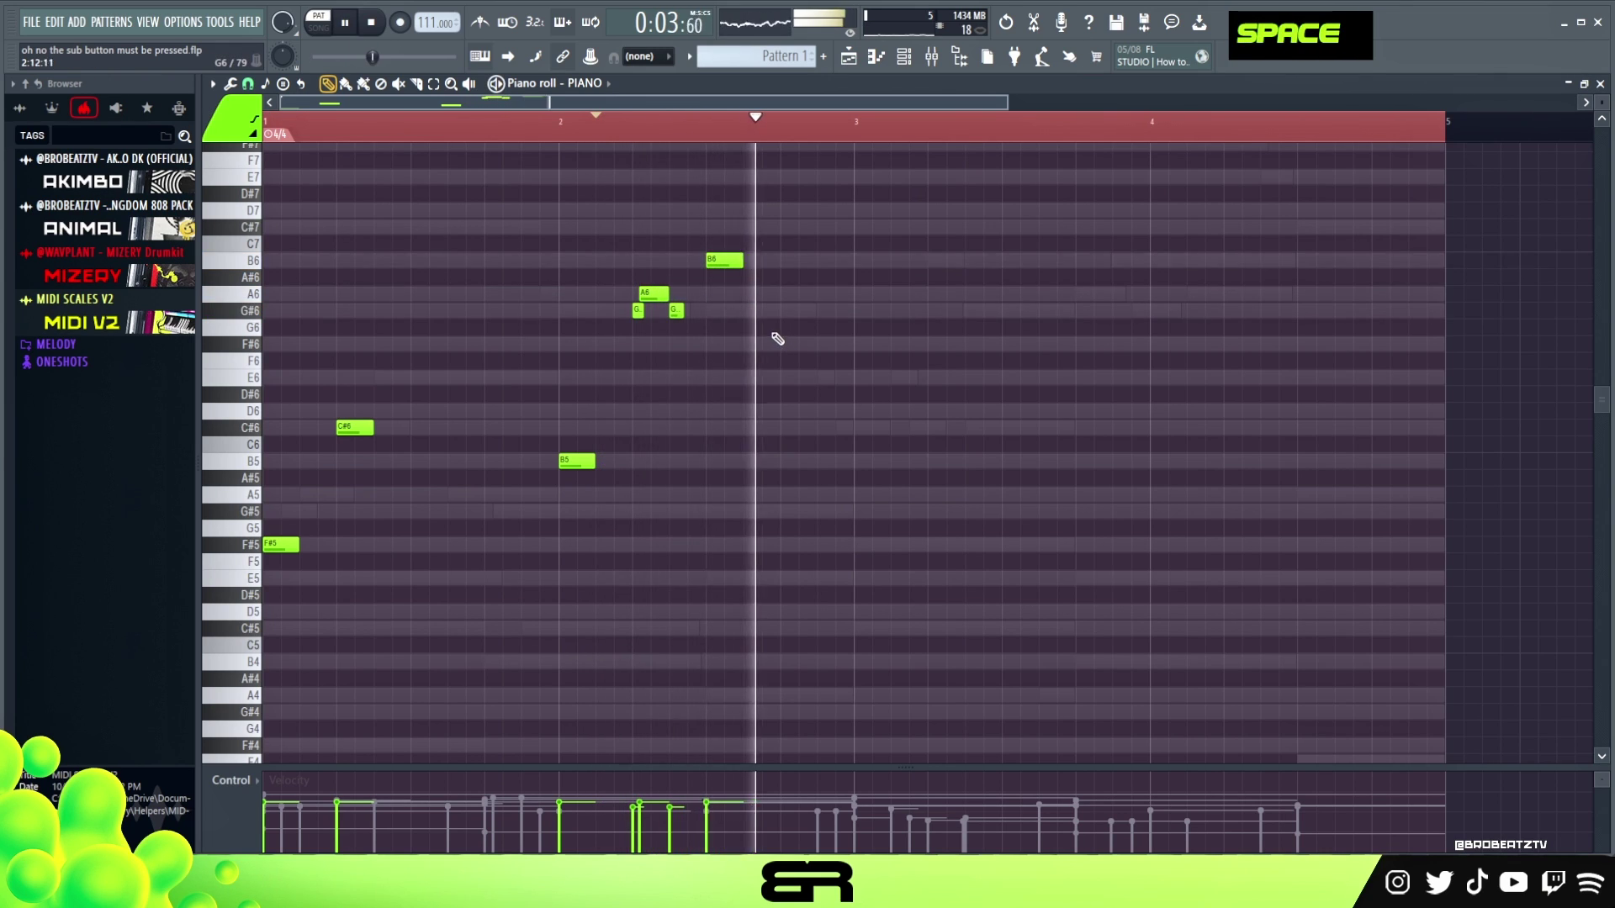
key("space")
key("space")
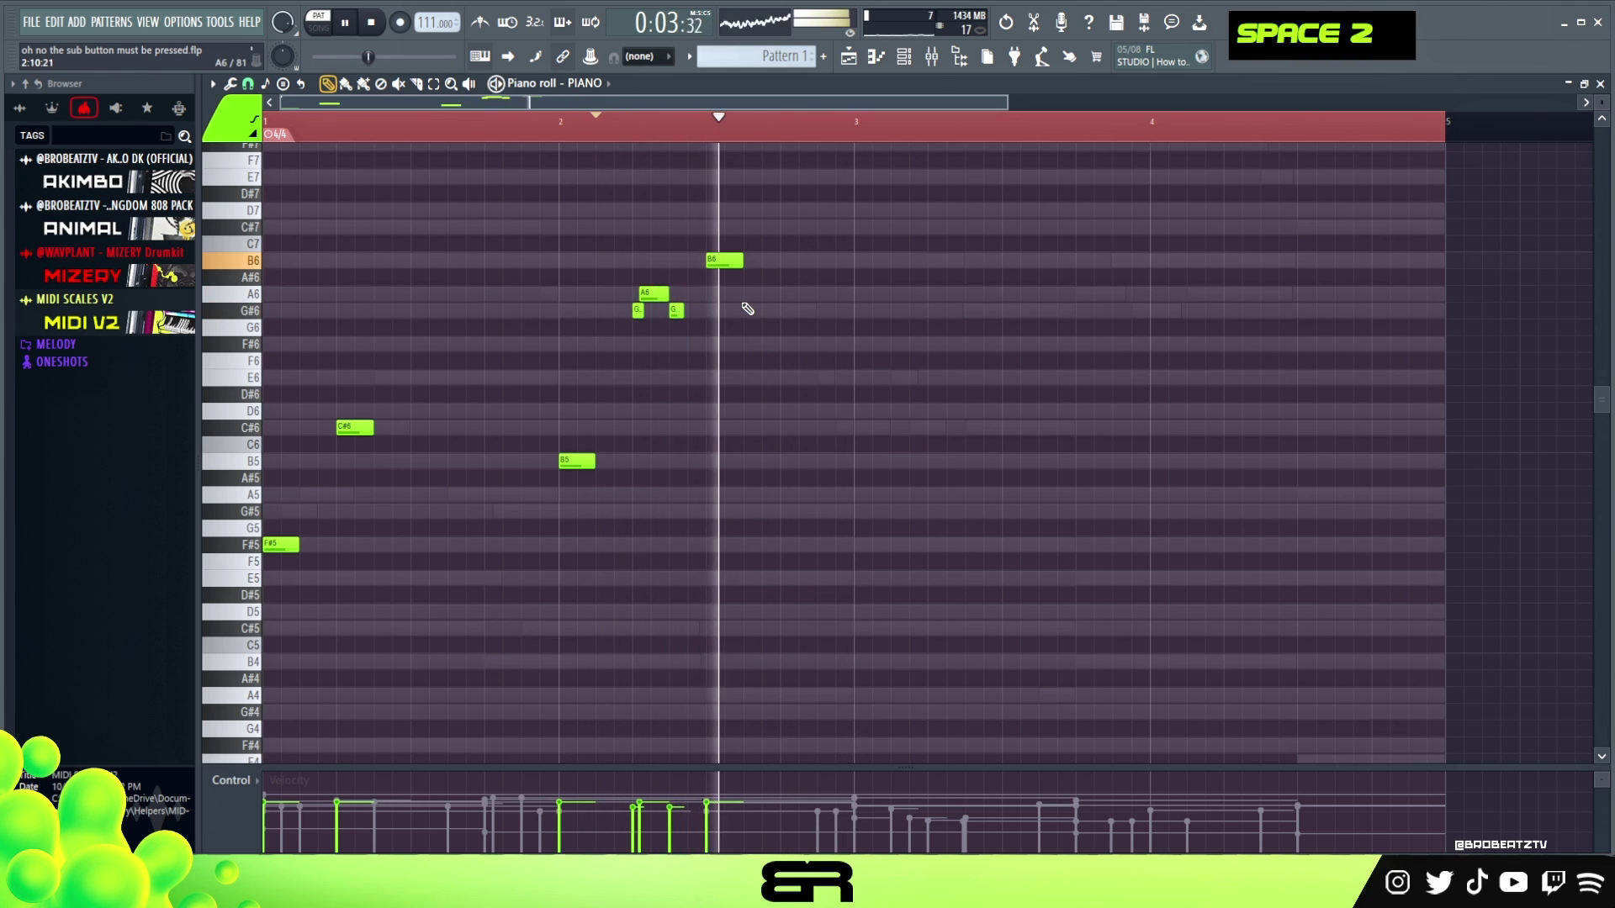
key("space")
Step: Raise the ornament and the B6 note one octave, and lengthen the resulting B7 to near the end of bar 2, playing the phrase
left_click_drag(623, 240, 795, 353)
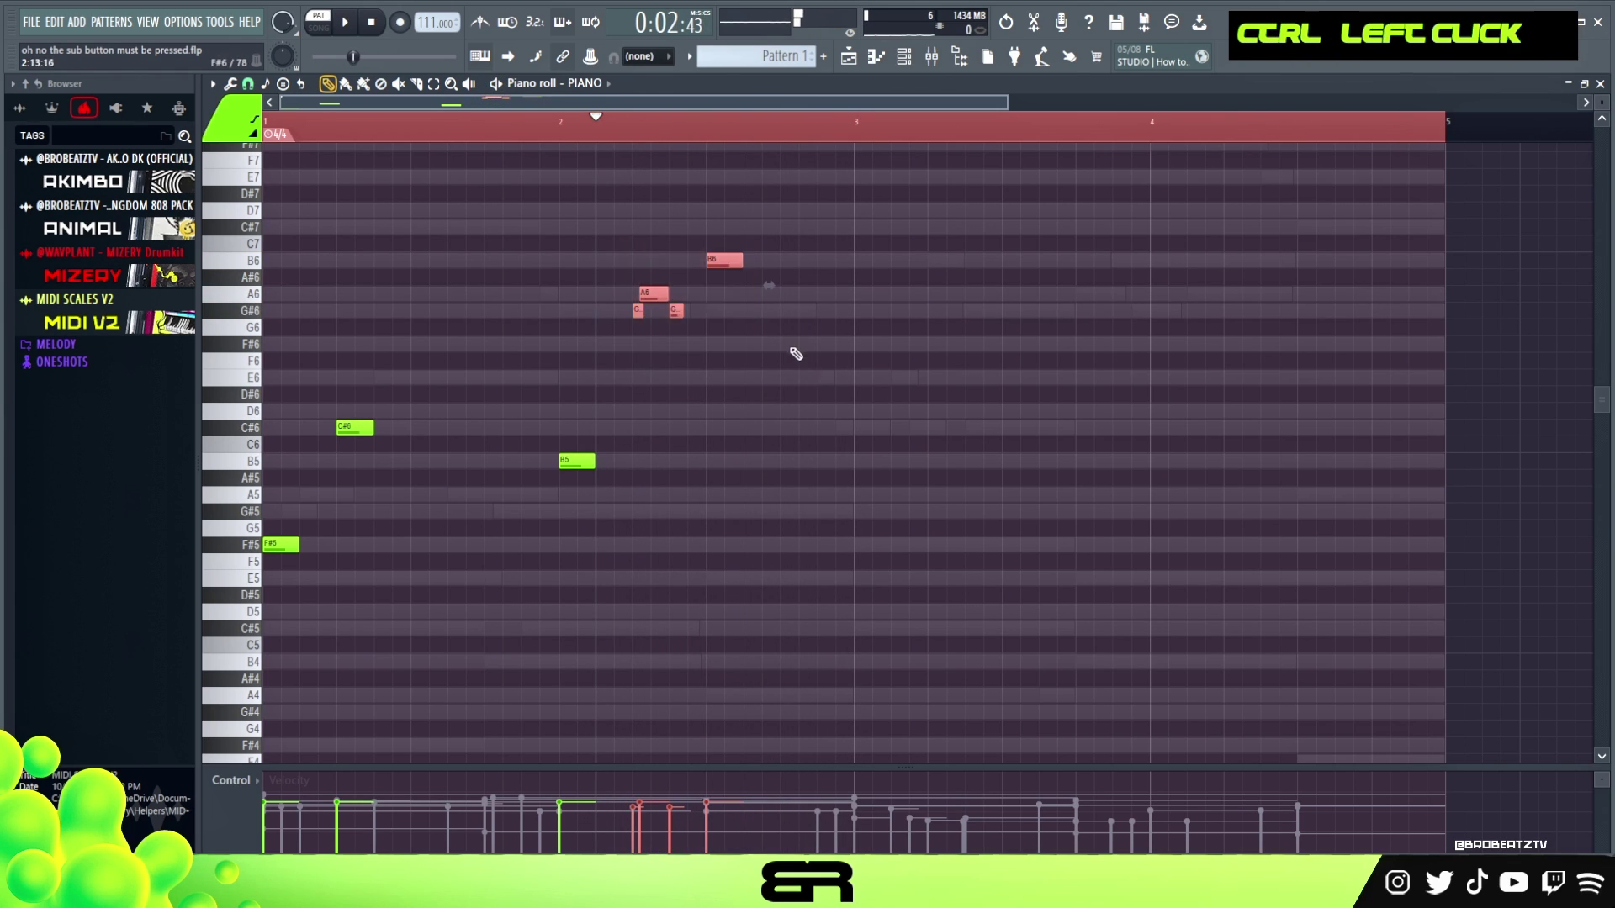
key("ctrl+Up")
scroll(779, 462, "up", 3)
right_click(761, 354)
key("space")
left_click_drag(742, 214, 841, 216)
key("space")
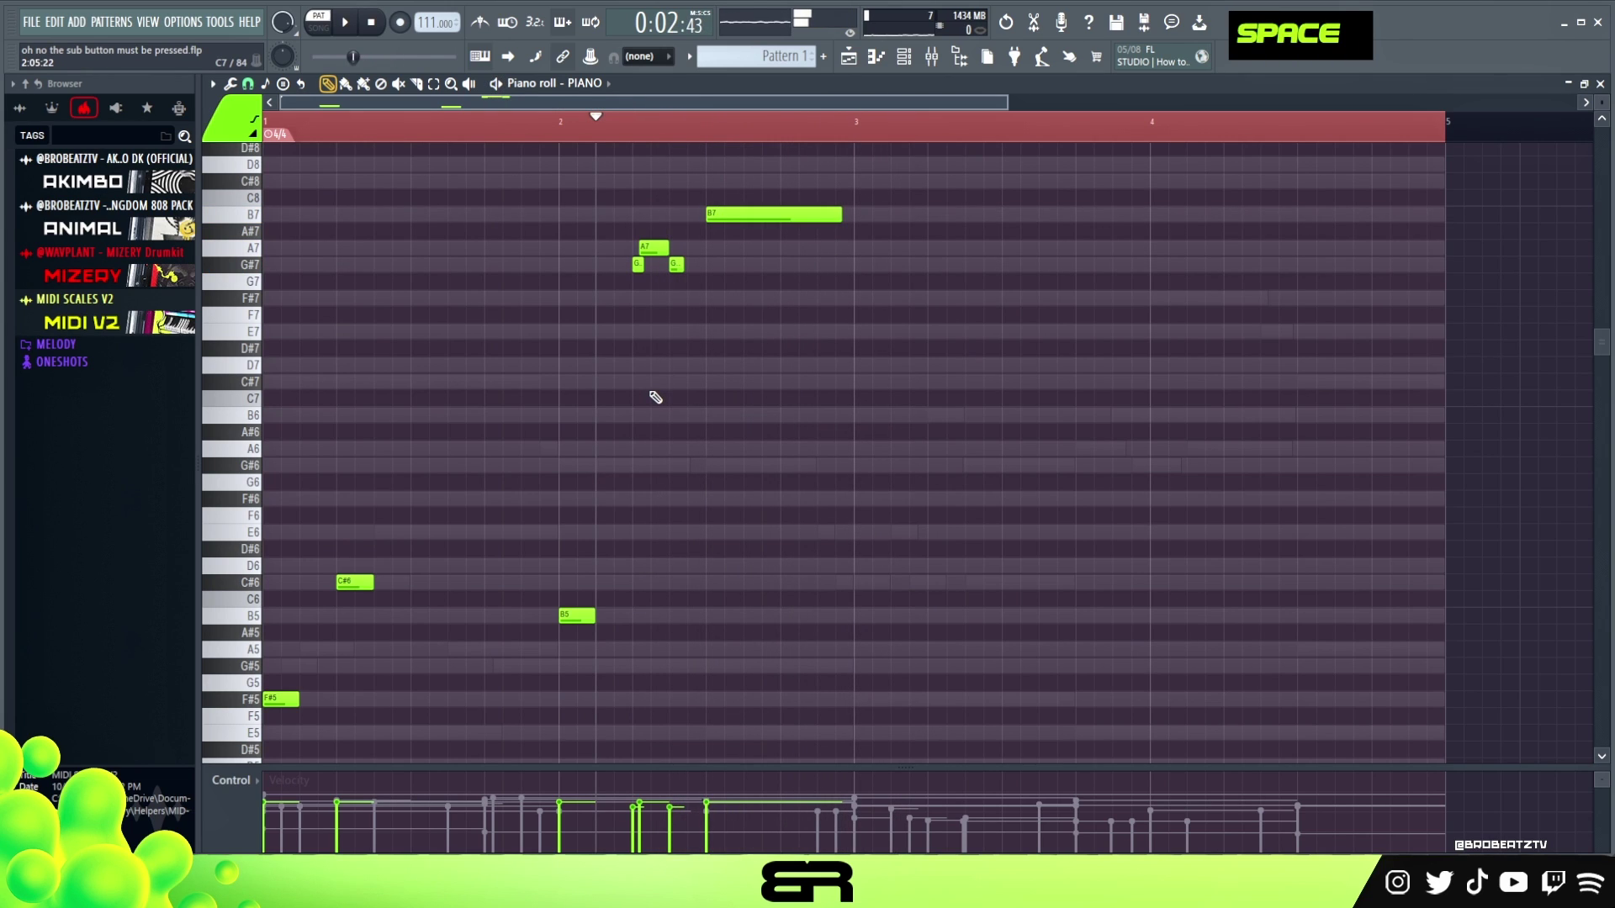
left_click_drag(759, 173, 791, 227)
right_click(779, 376)
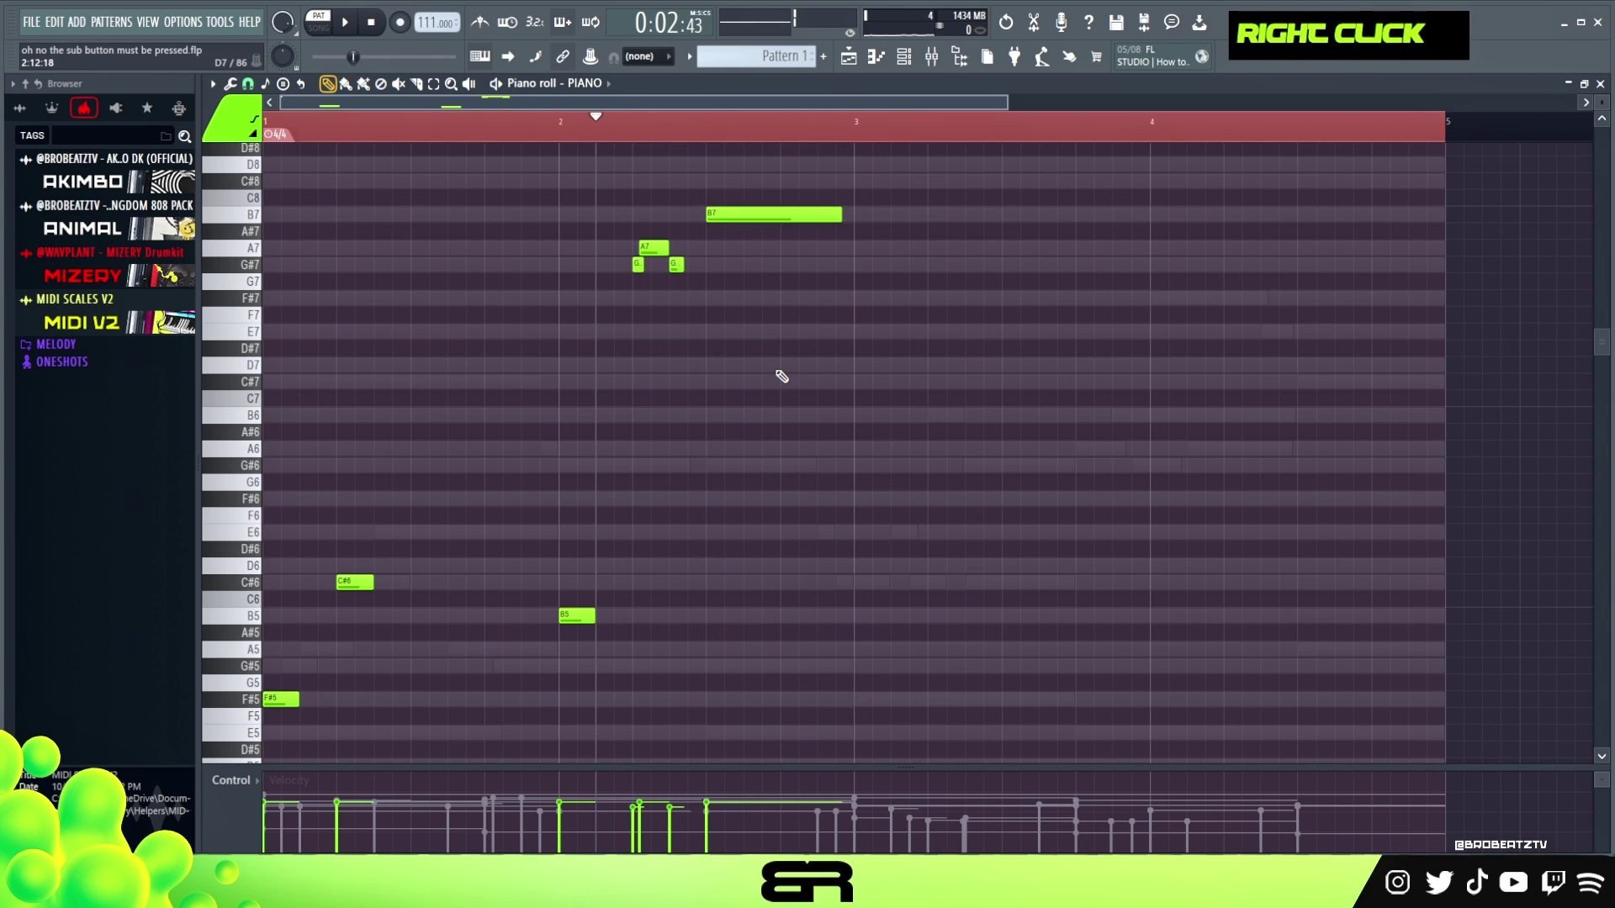
Step: Add E6 on beat 3, A6 half a beat after it and G#6 on beat 4 of bar 1, and play the result
scroll(589, 463, "down", 2)
right_click(380, 548)
left_click(362, 537, "ctrl")
left_click(358, 532, "shift")
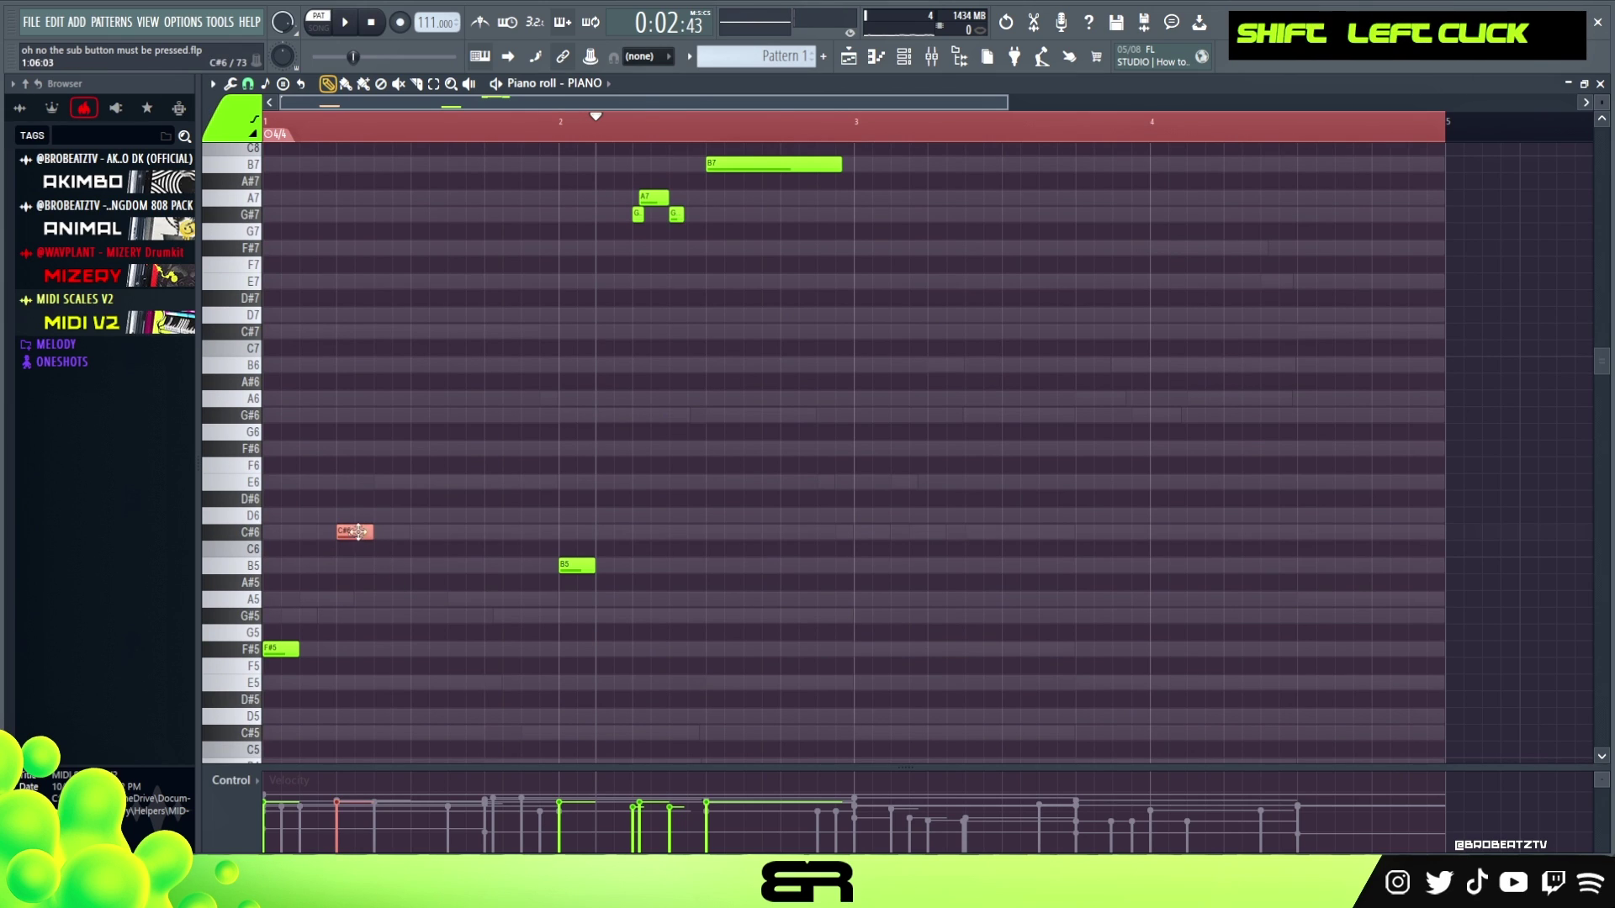
left_click_drag(430, 488, 500, 412)
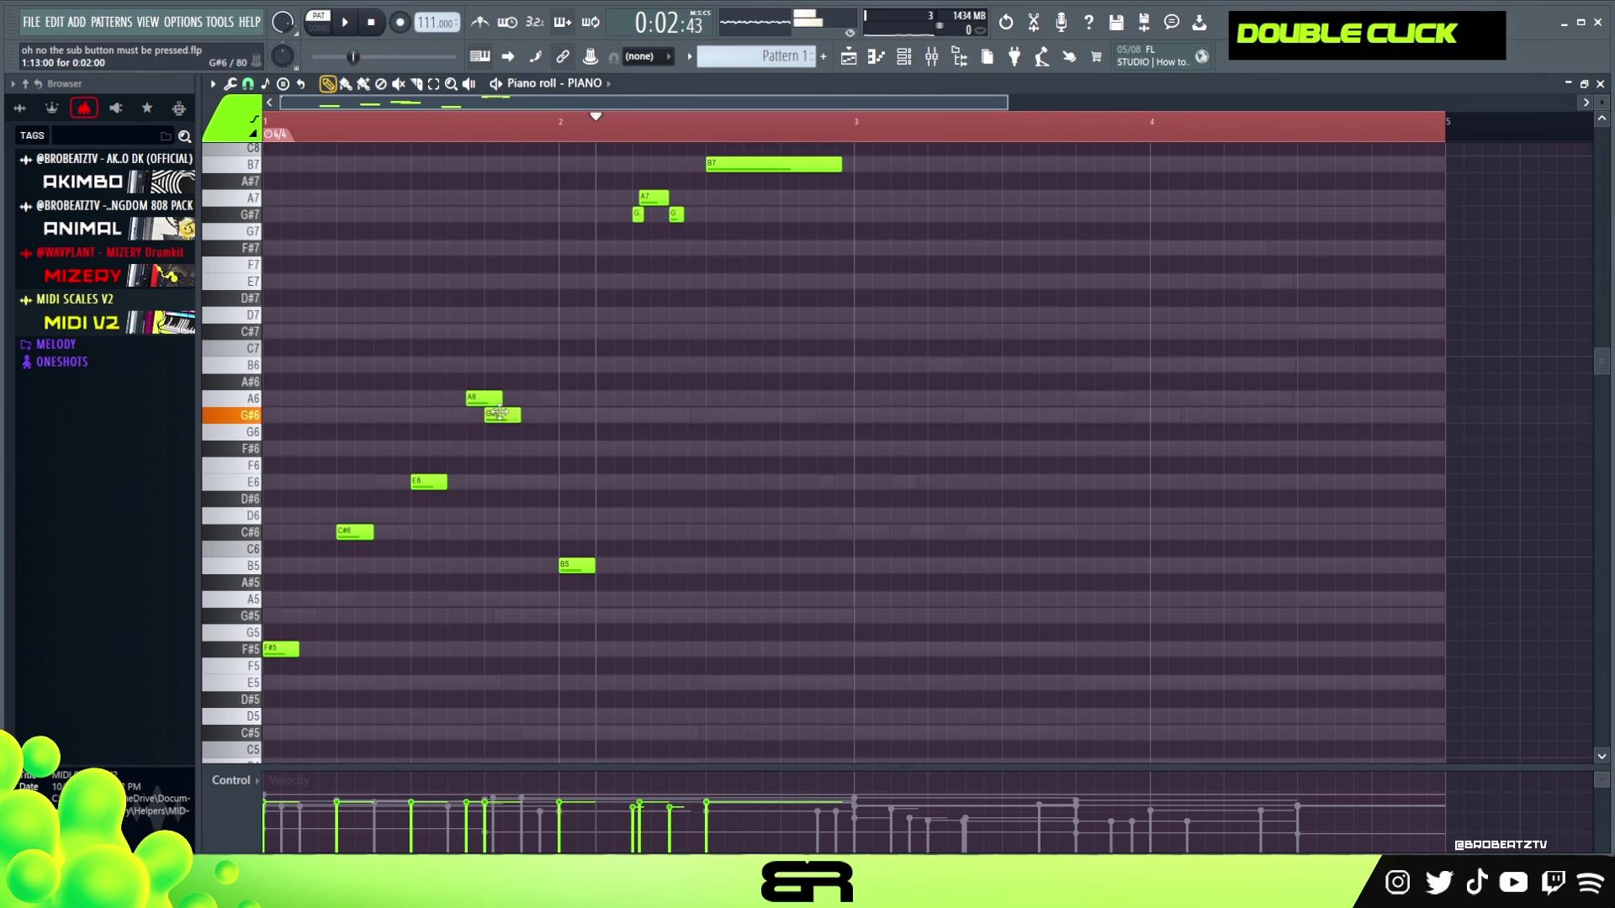
key("space")
right_click(513, 458)
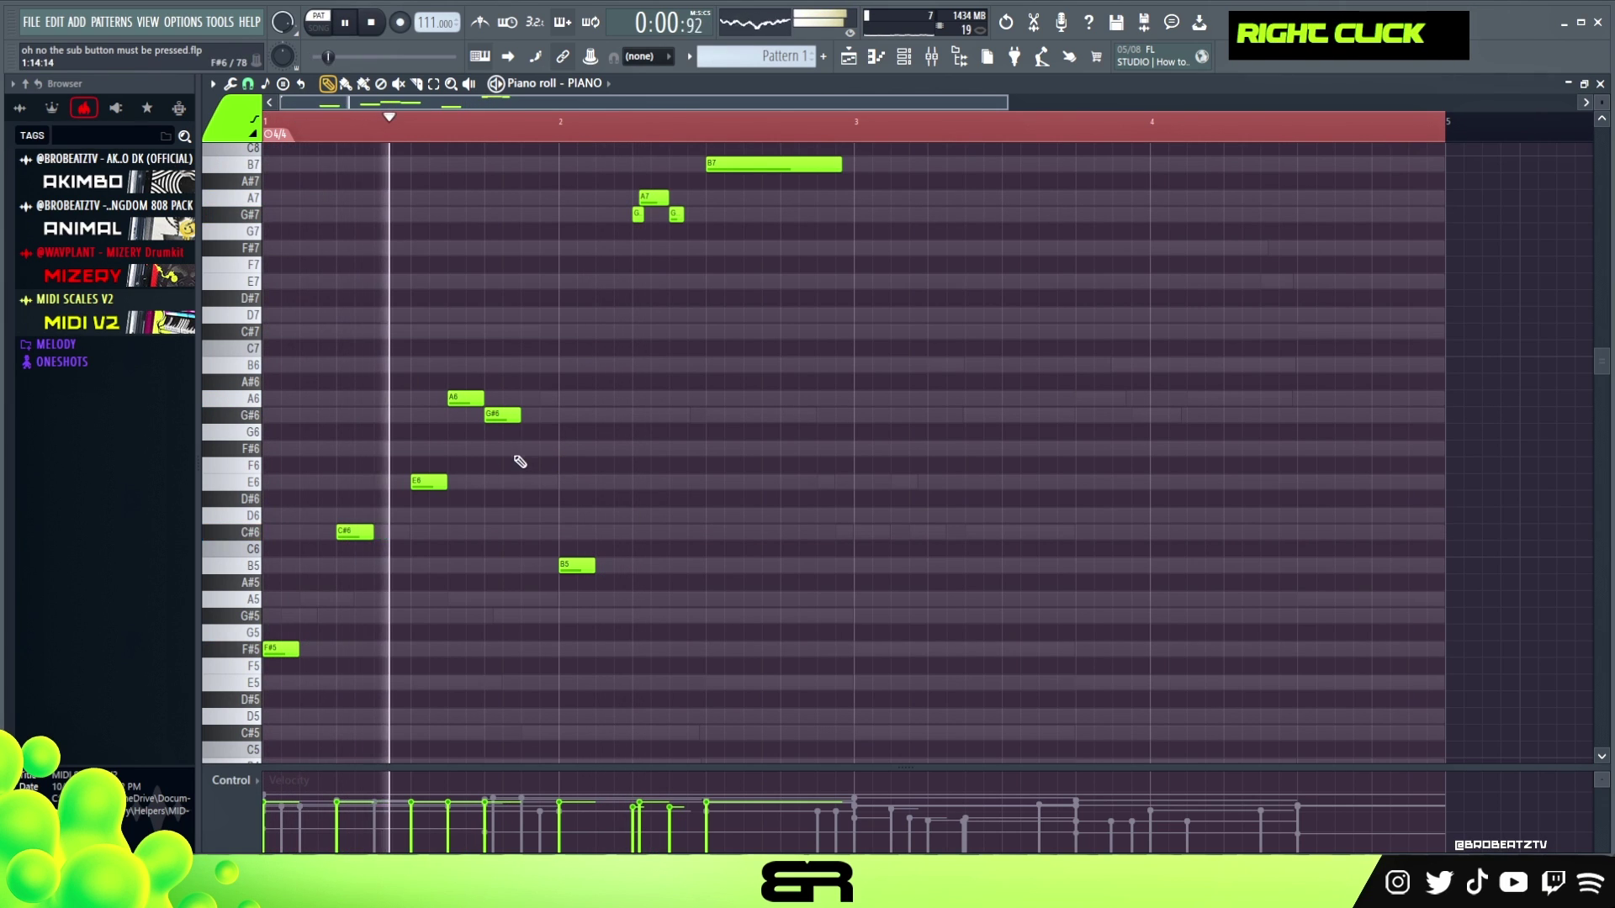
Step: Add a short C#6 note right before the B5 at bar 2, and play the pattern from the start
left_click(538, 532)
key("space")
key("space")
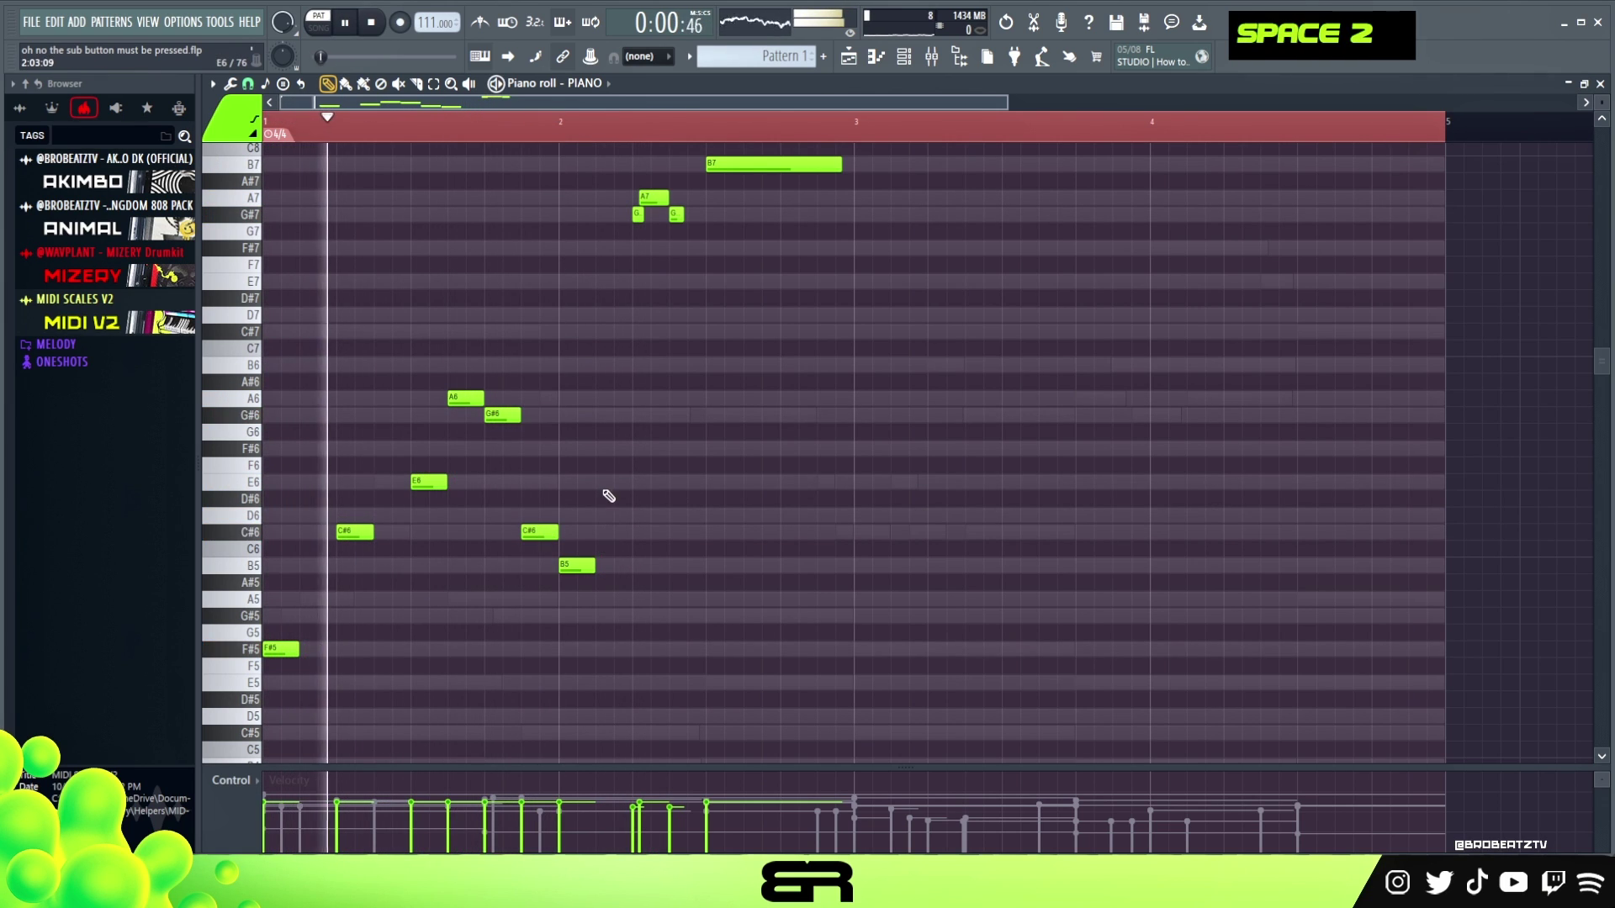
Step: Shorten the C#6 note just before bar 2 slightly and stop playback
left_click_drag(556, 532, 551, 531)
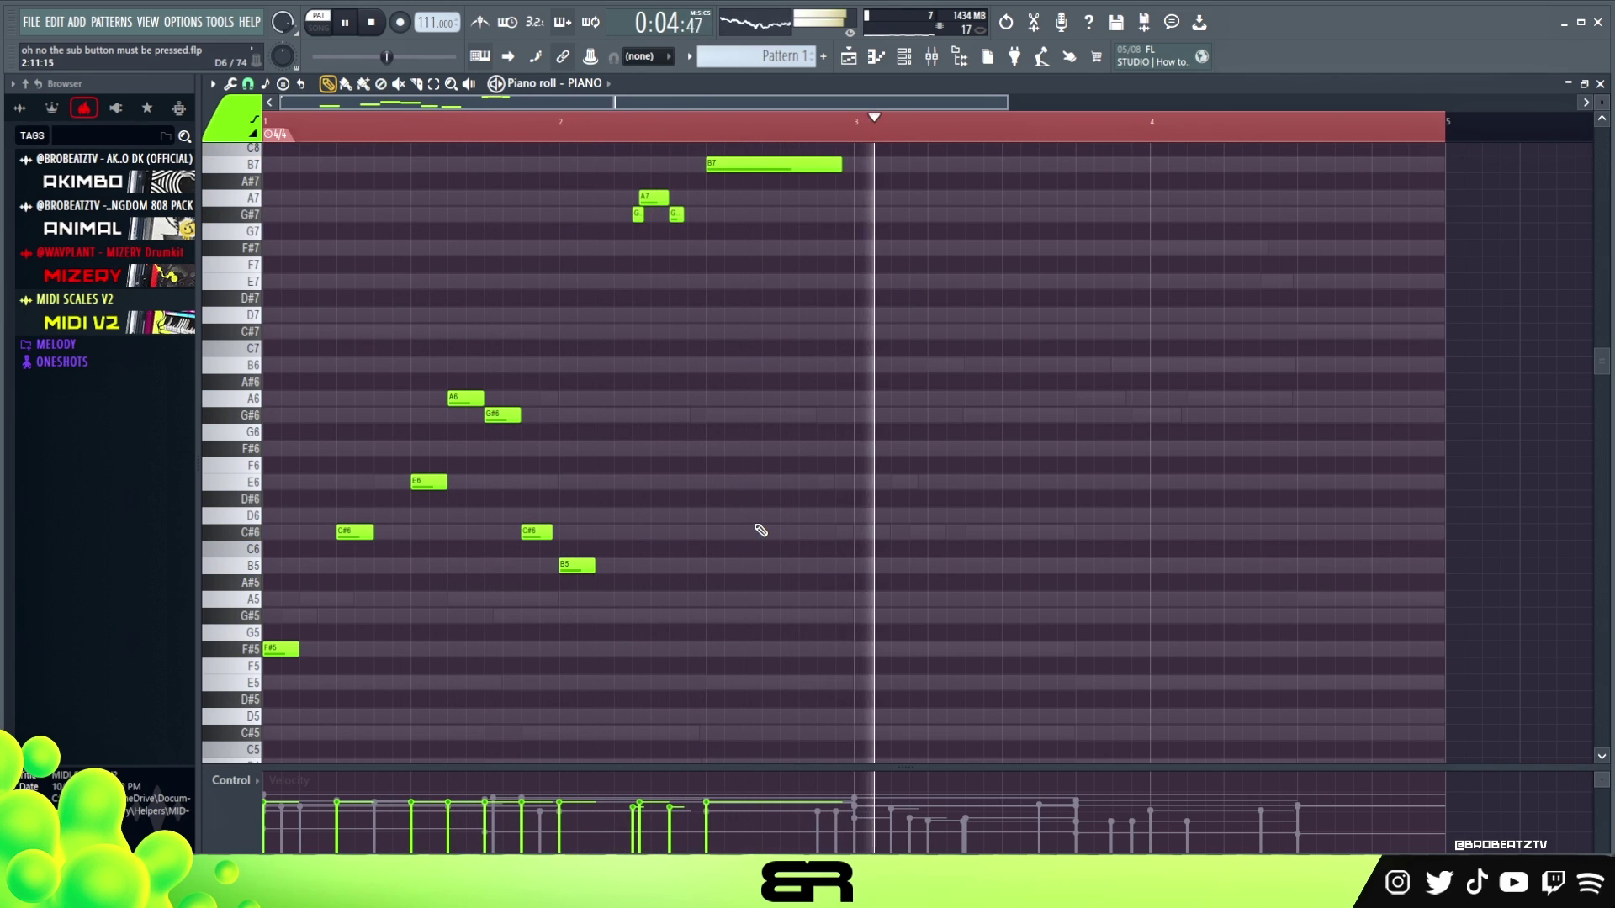
key("space")
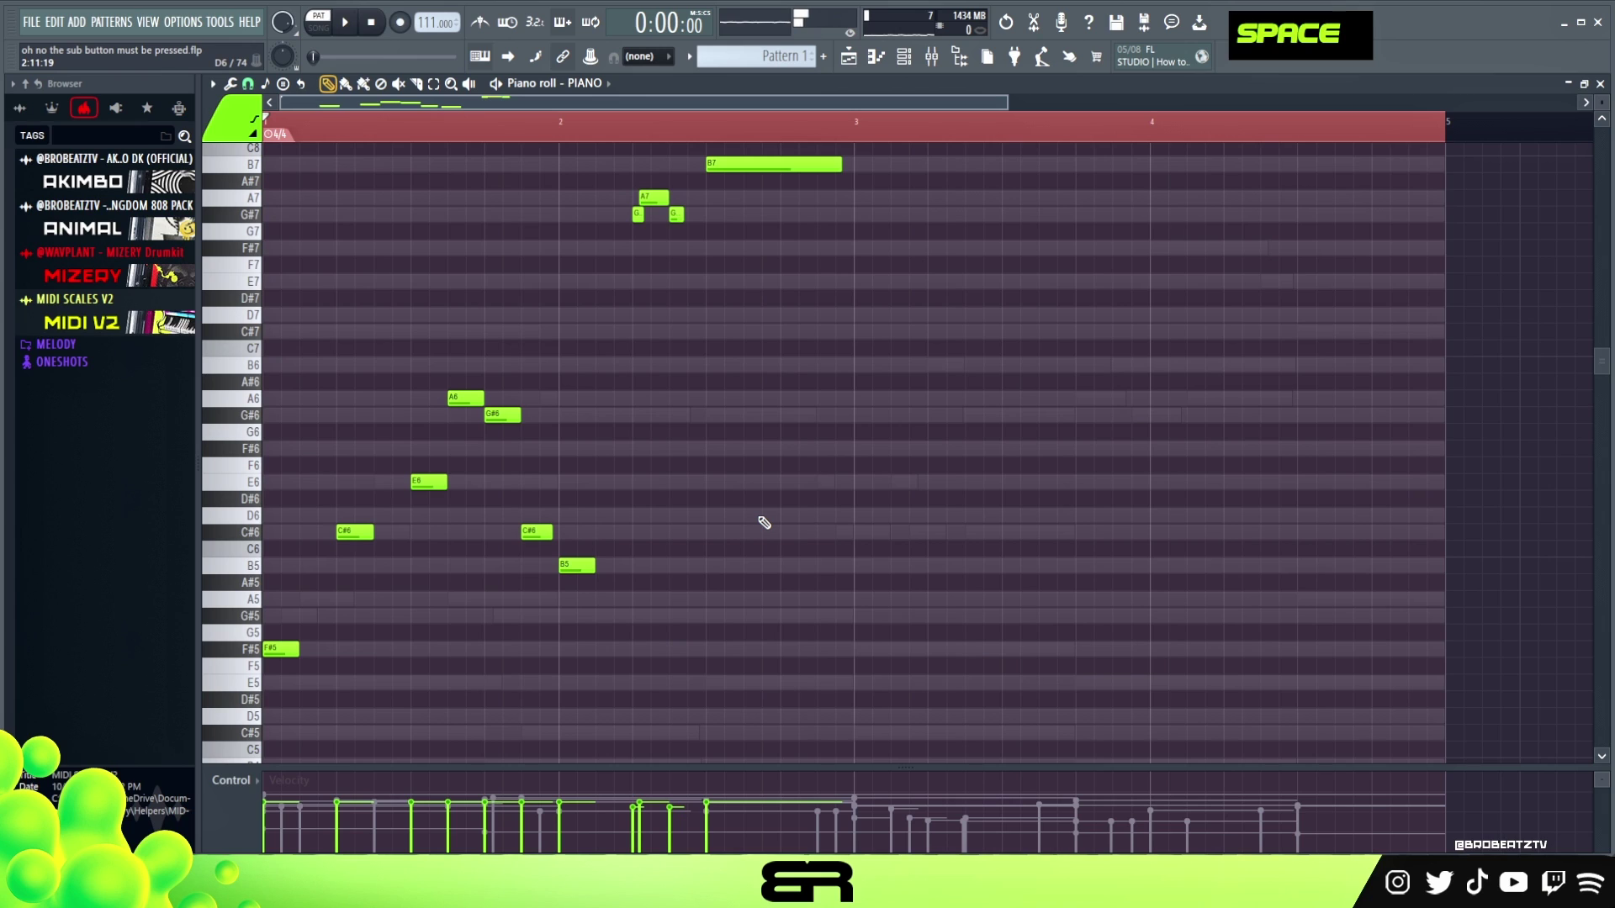
Step: Duplicate the whole two-bar piano phrase into bars 3 and 4, transposed up so that it starts on C#6
scroll(717, 528, "up", 4)
scroll(720, 526, "down", 1)
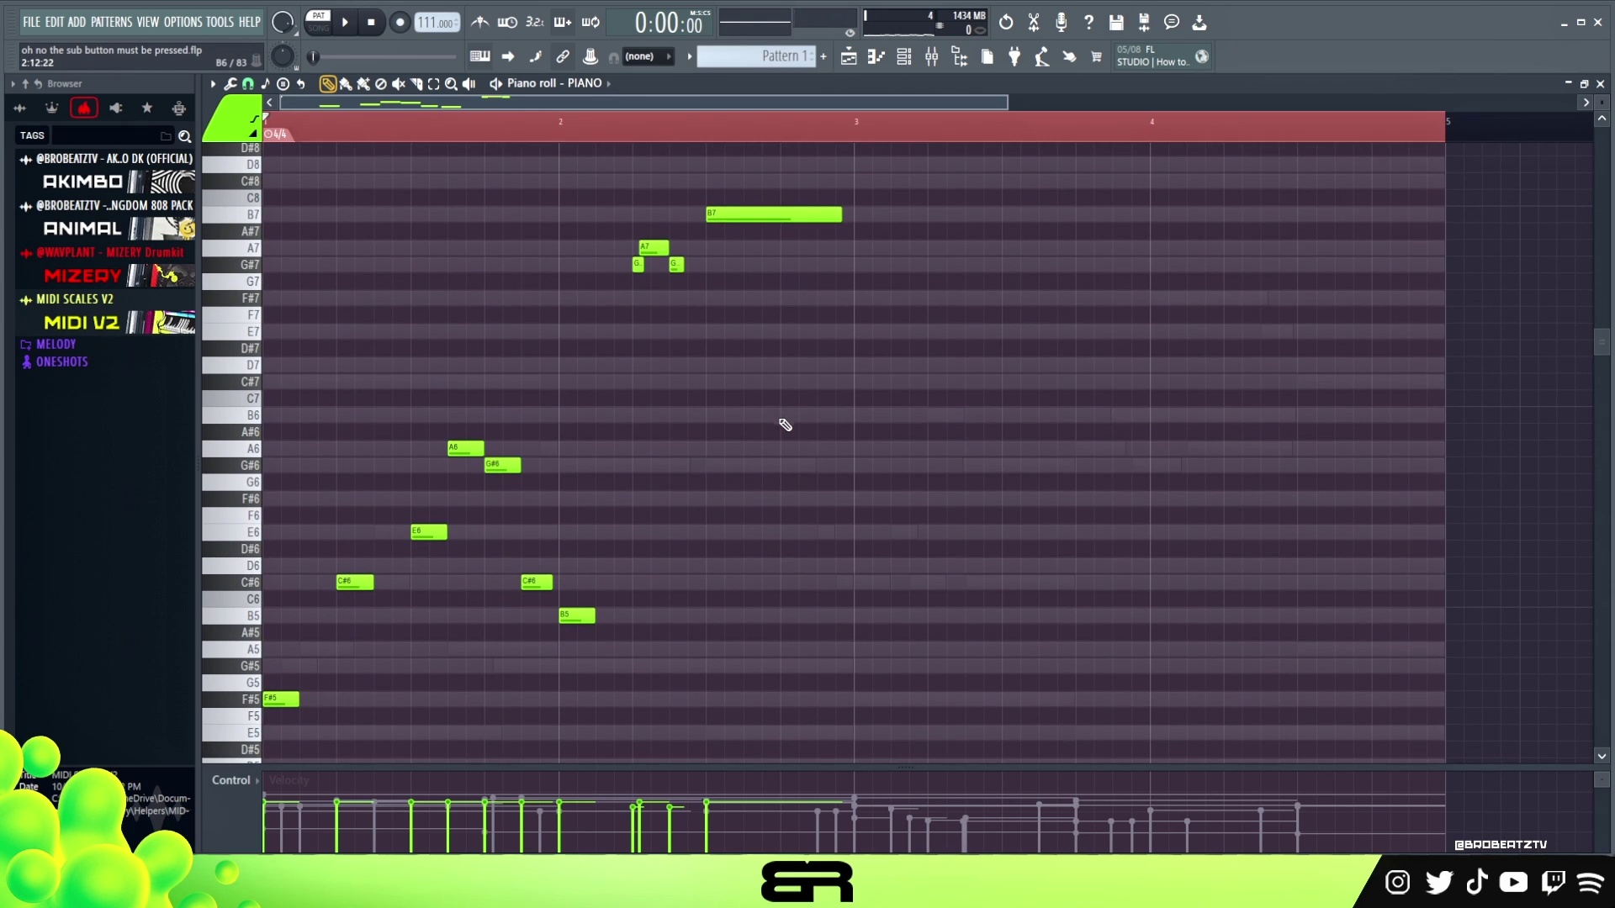
key("ctrl+a")
left_click_drag(278, 695, 881, 580)
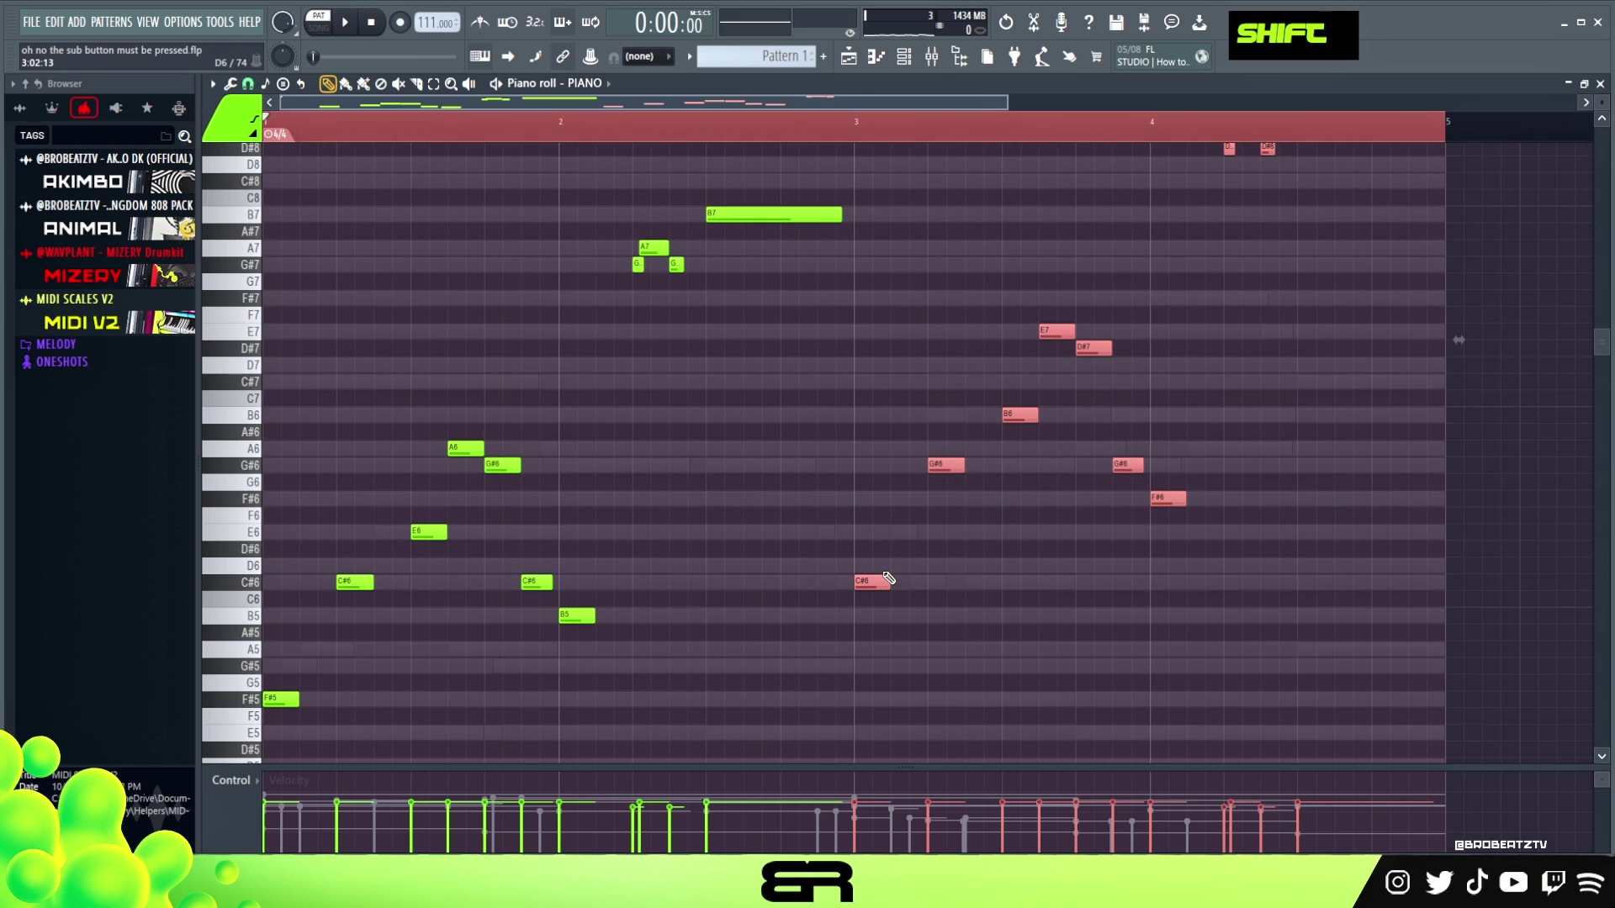
right_click(997, 570)
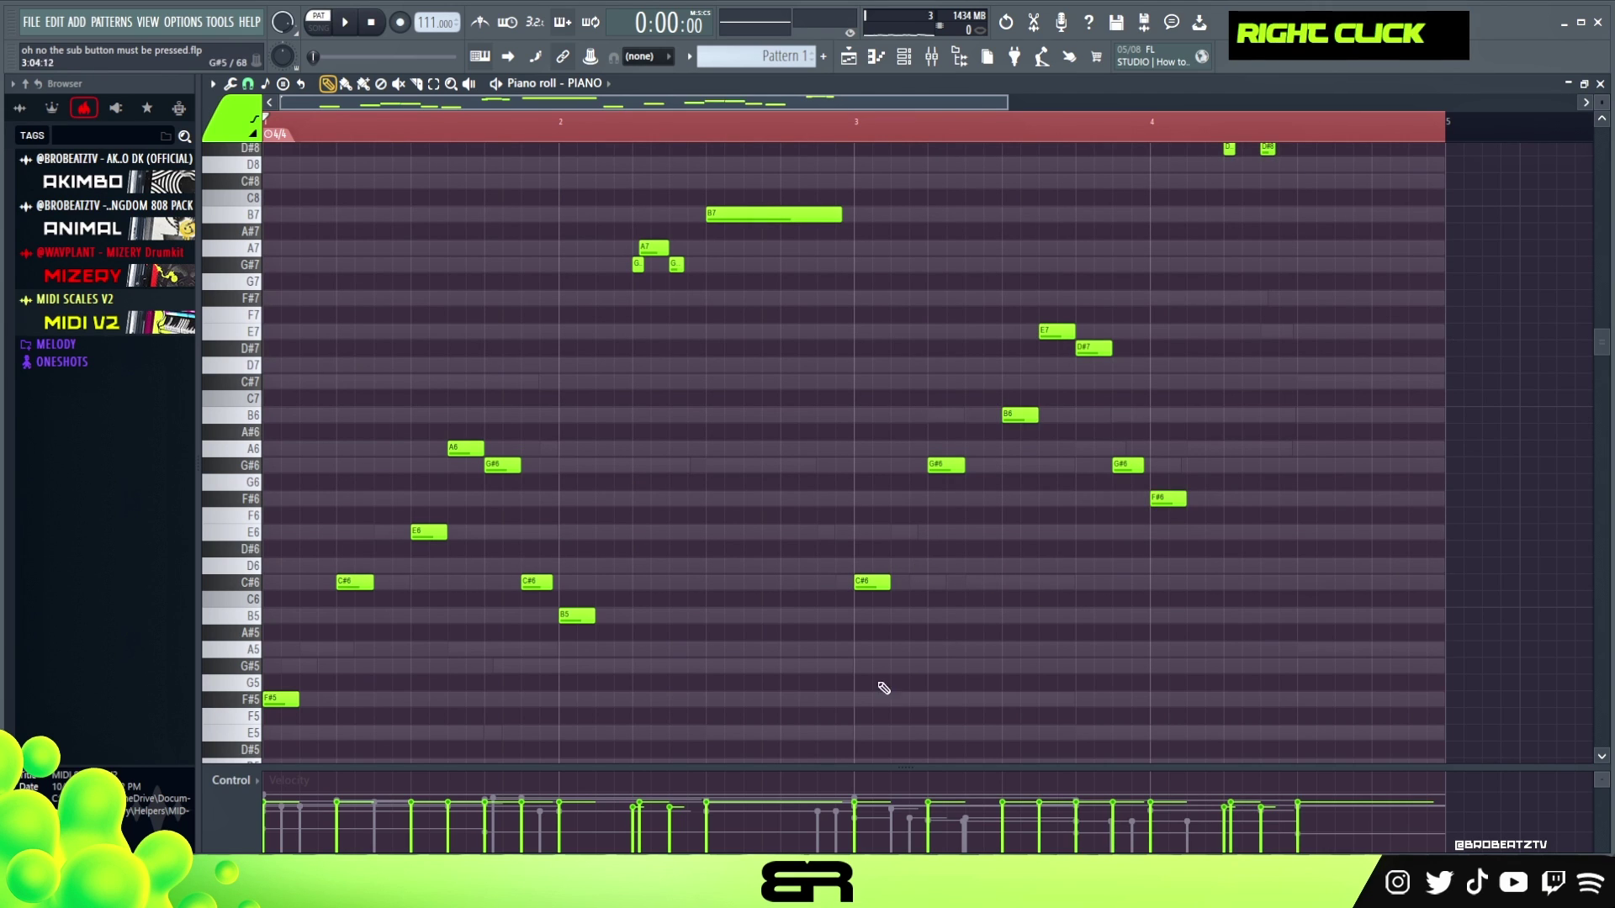
scroll(1309, 209, "up", 3)
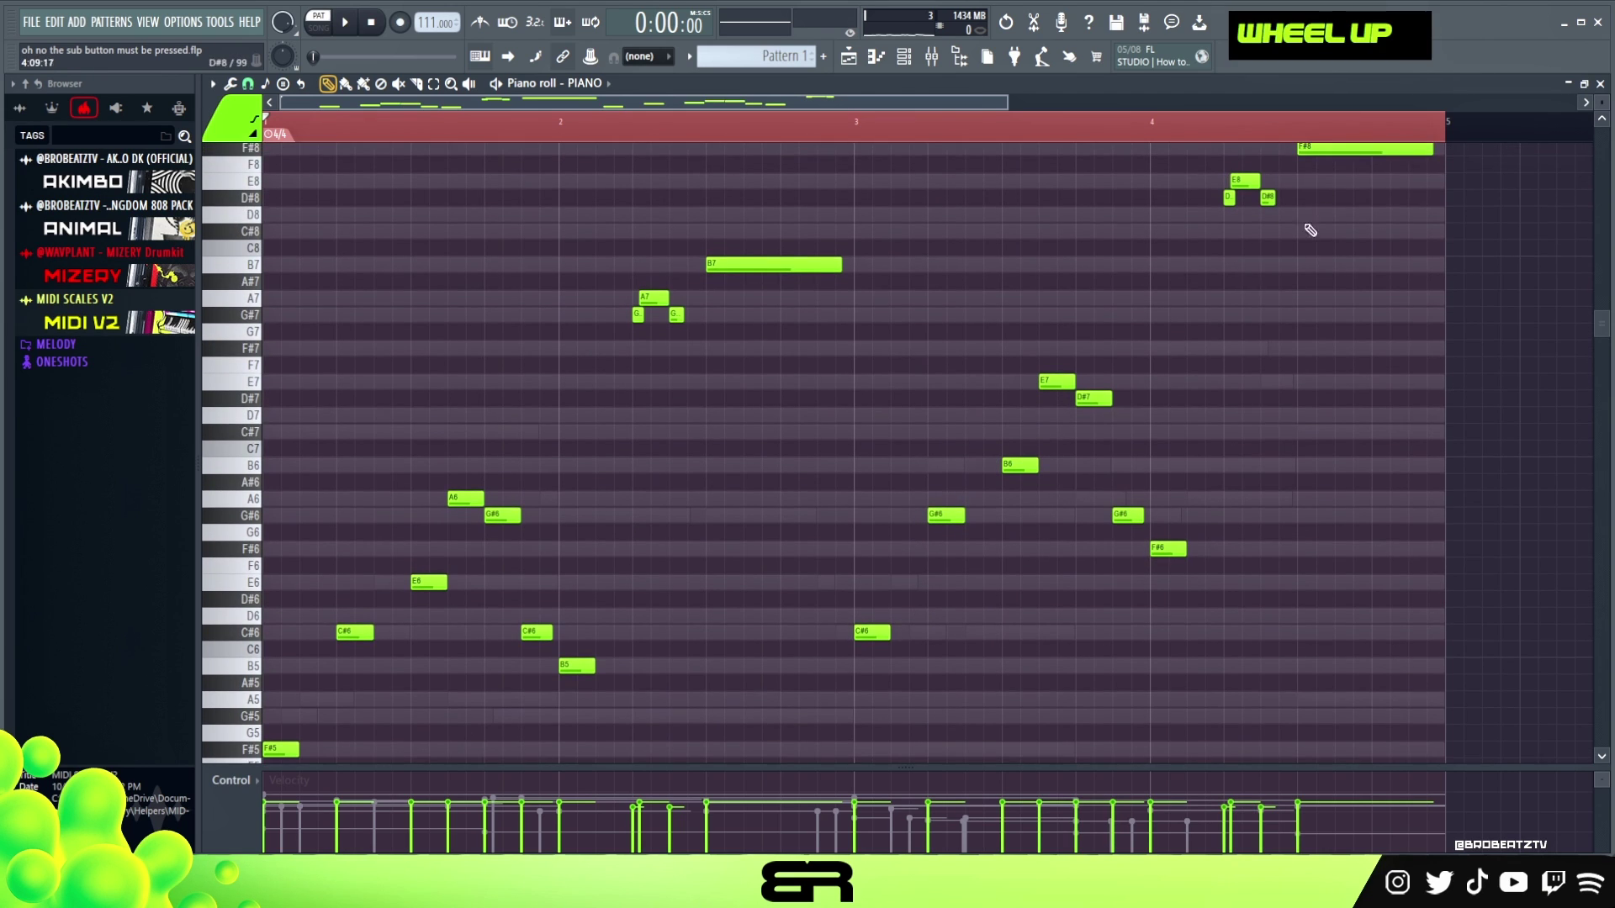
Step: Lower the copied long note in bar 4 to B7 and move the ornament before it down around E7
left_click_drag(1208, 206, 1360, 302)
left_click_drag(1348, 247, 1357, 376)
right_click(1237, 488)
left_click_drag(1214, 385, 1264, 416)
right_click(1301, 474)
left_click_drag(1242, 469, 1245, 488)
Step: Raise the first and last notes of the bar 4 ornament to F#7, one semitone at a time
left_click(1225, 481, "ctrl")
key("shift+Up")
key("shift+Up")
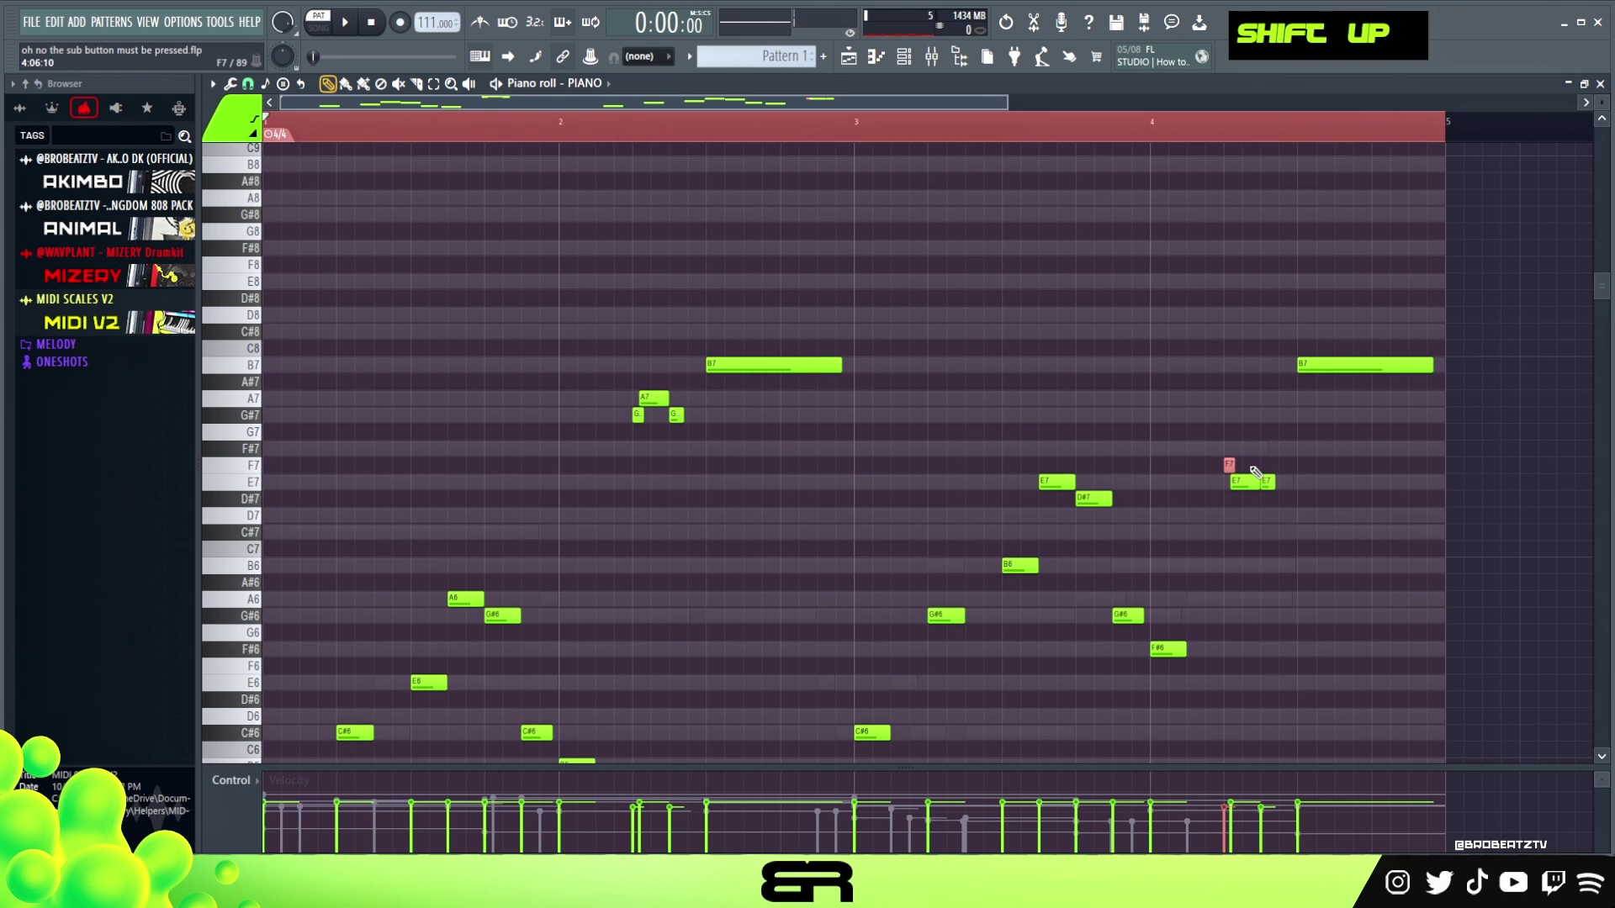
left_click(1268, 482, "ctrl")
key("shift+Up")
key("shift+Up")
Step: Add a G#7 note right after the bar 4 ornament, overlapping the start of the long B7, and play it
left_click(1282, 416)
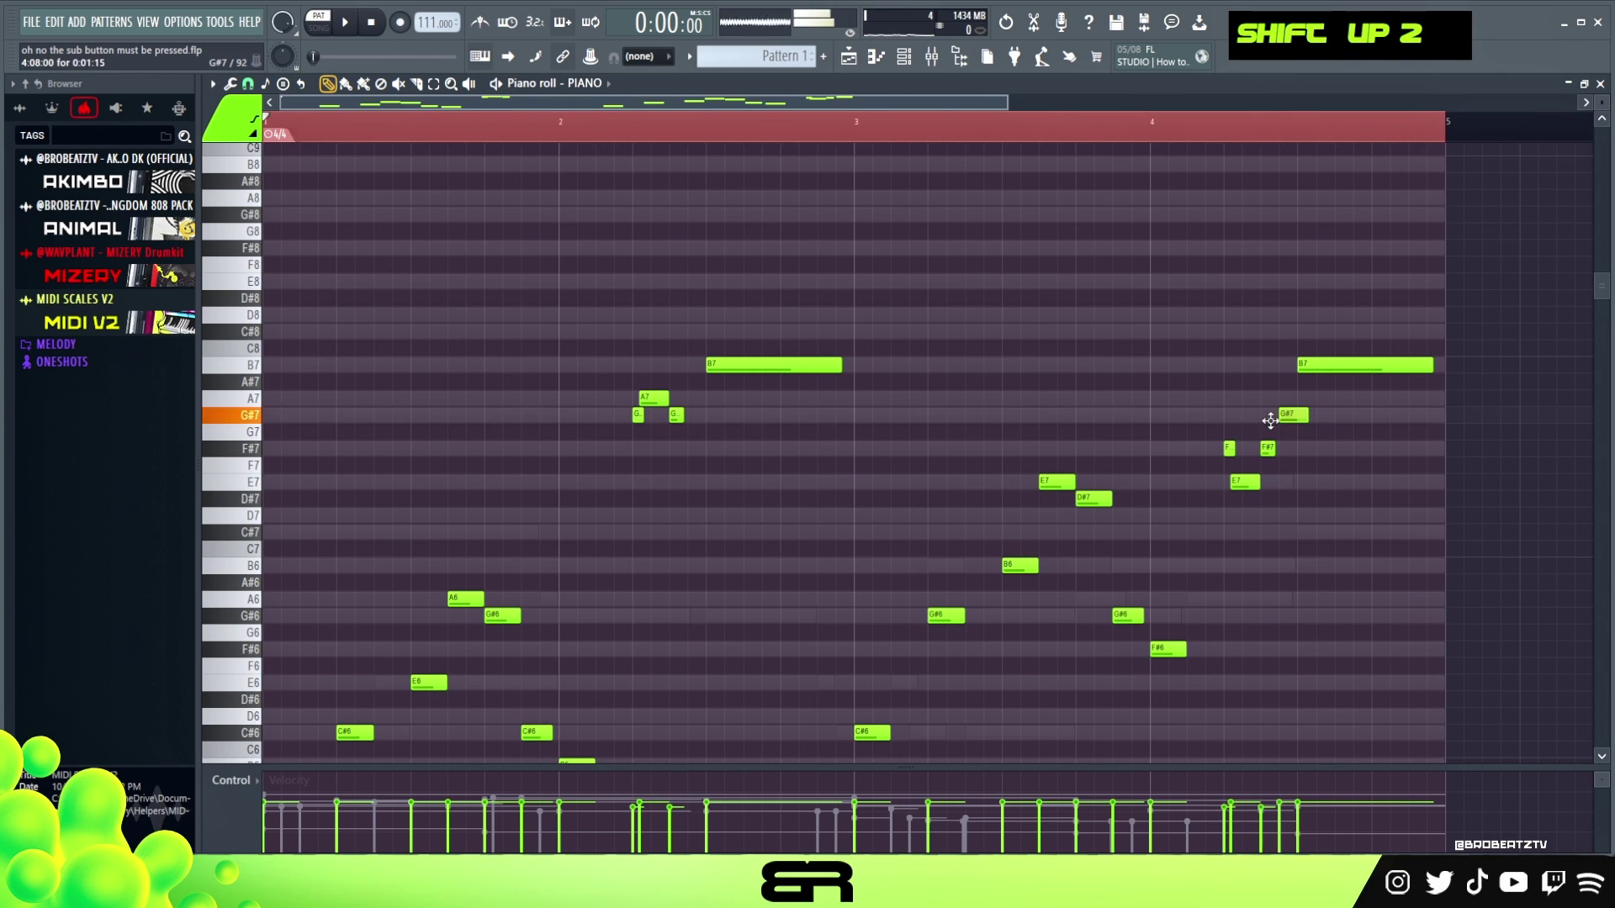
mouse_move(1287, 418)
left_mouse_down()
mouse_move(1263, 450)
mouse_move(1272, 418)
mouse_move(1313, 420)
left_mouse_up()
key("space")
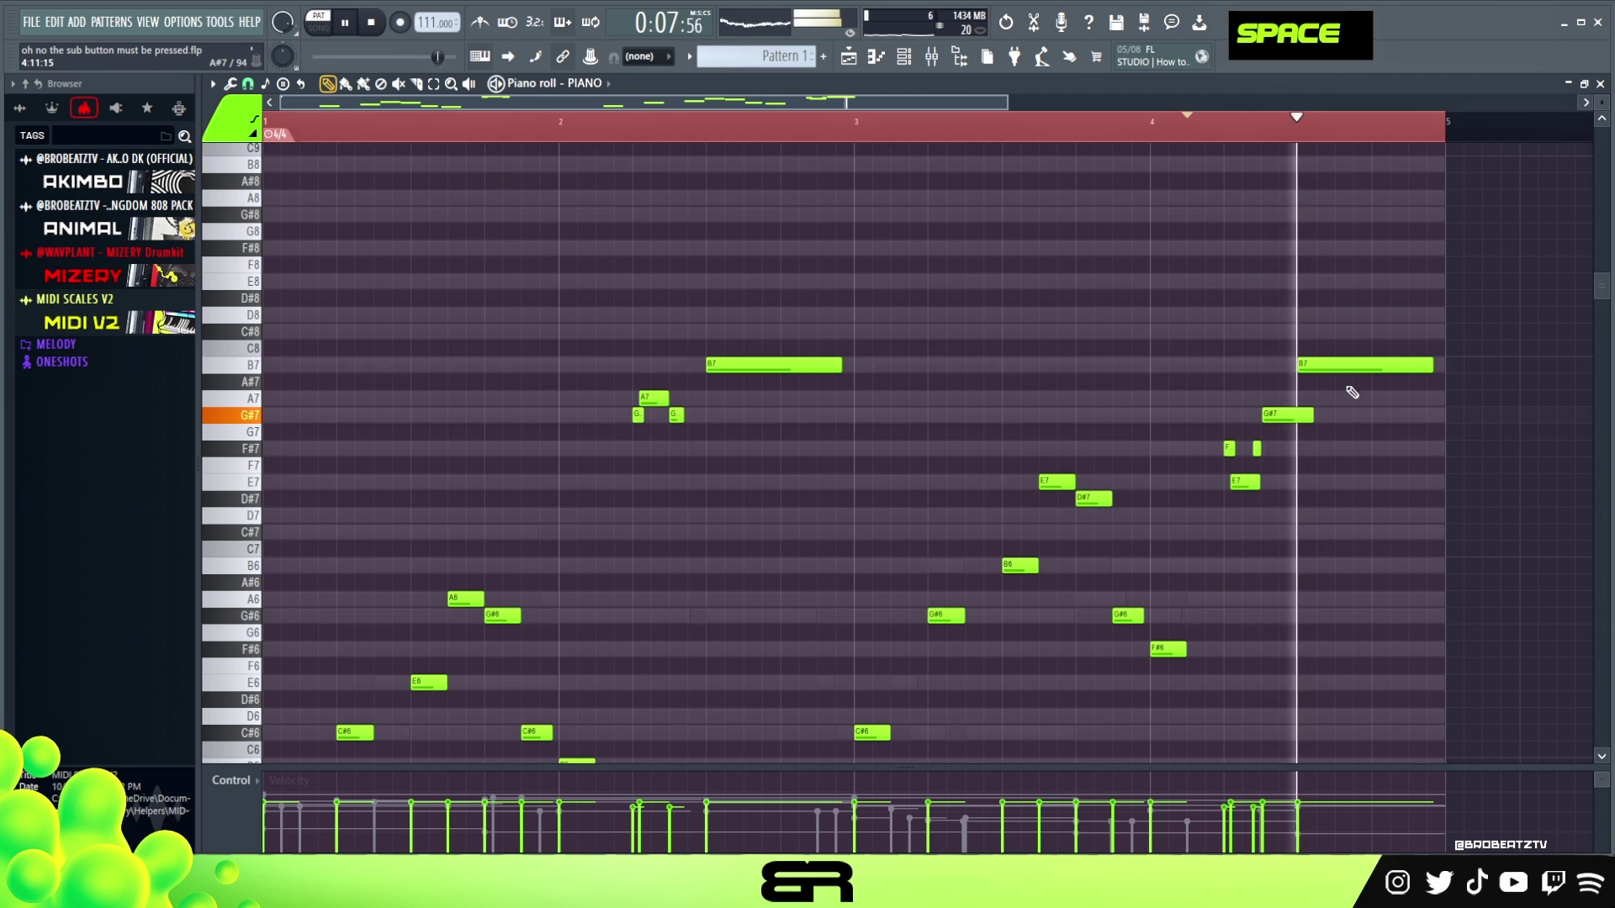
key("space")
Step: Play the bar 4 ornament repeatedly from just after the F#6 note that opens the bar
scroll(1286, 138, "up", 2)
scroll(1285, 139, "up", 2)
key("space")
mouse_move(1213, 448)
left_mouse_down()
mouse_move(1190, 488)
mouse_move(1228, 451)
mouse_move(1214, 452)
left_mouse_up()
key("space")
key("space")
key("space")
key("space")
key("space")
key("space")
key("space")
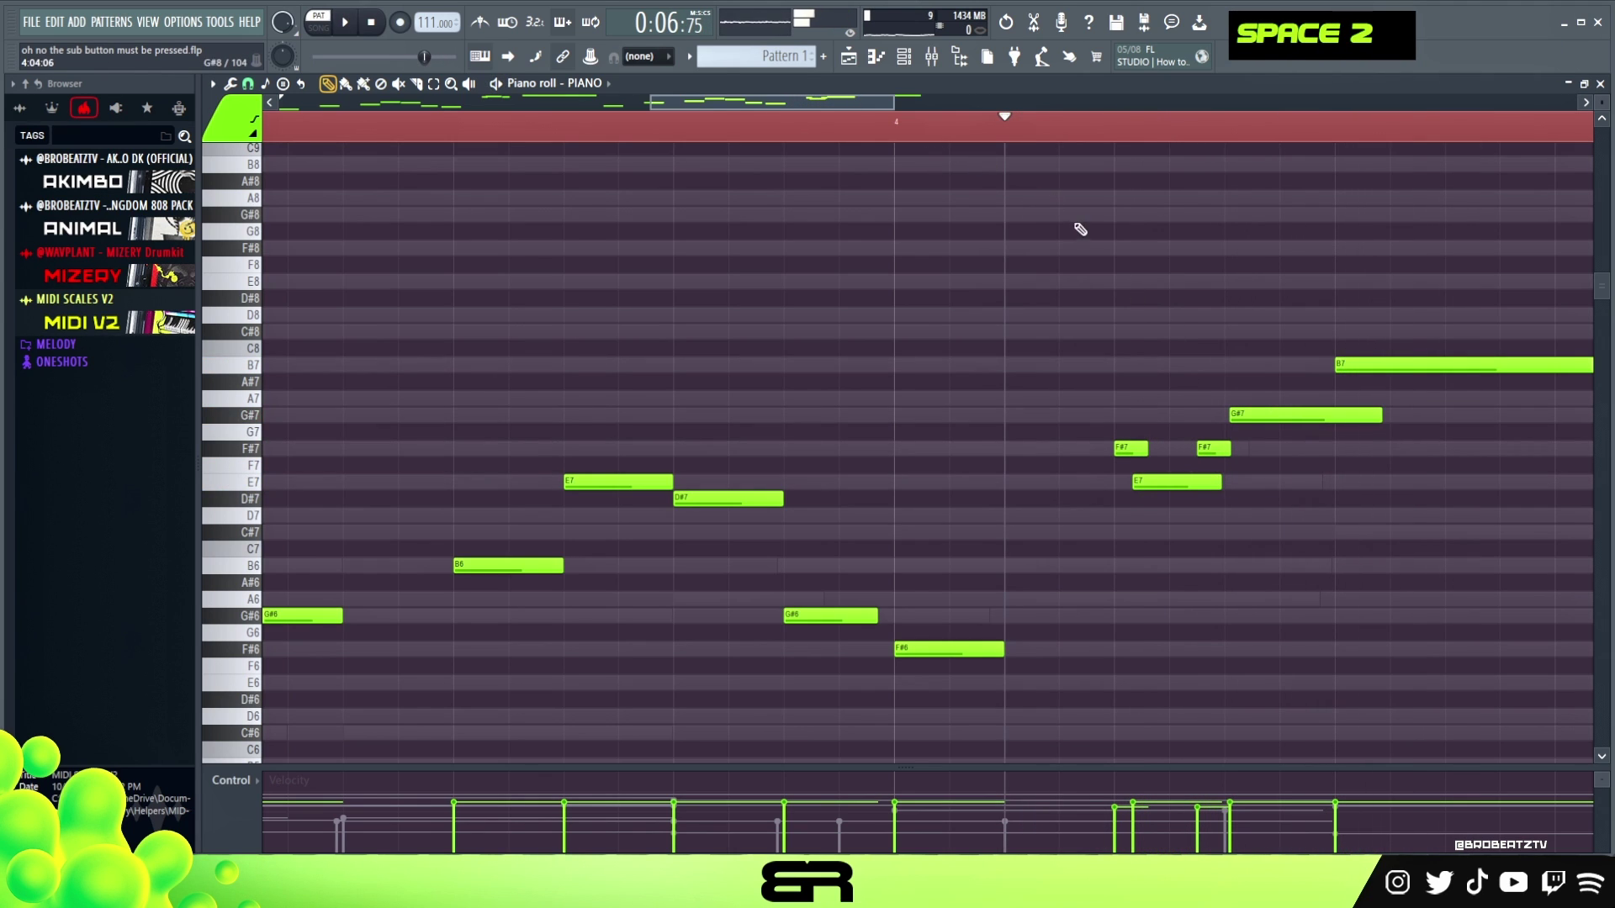
Step: Lower the G#6 on beat 2 of bar 3 to F#6 and raise the B6 on beat 3 to C#7
scroll(1022, 218, "down", 2)
scroll(895, 175, "down", 2)
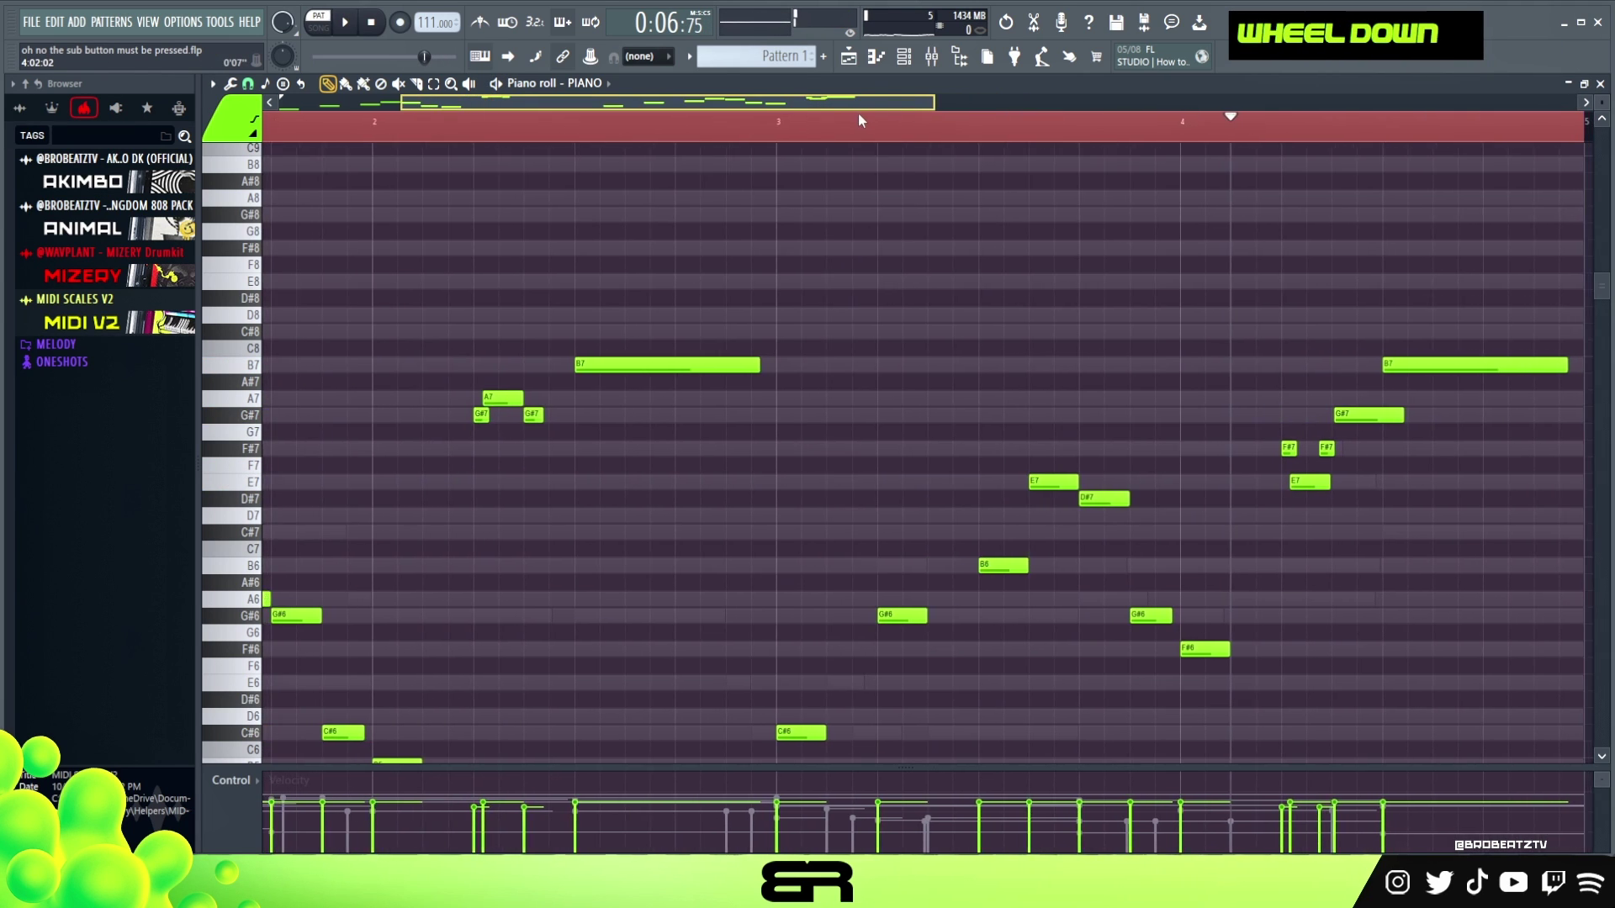
scroll(895, 175, "down", 2)
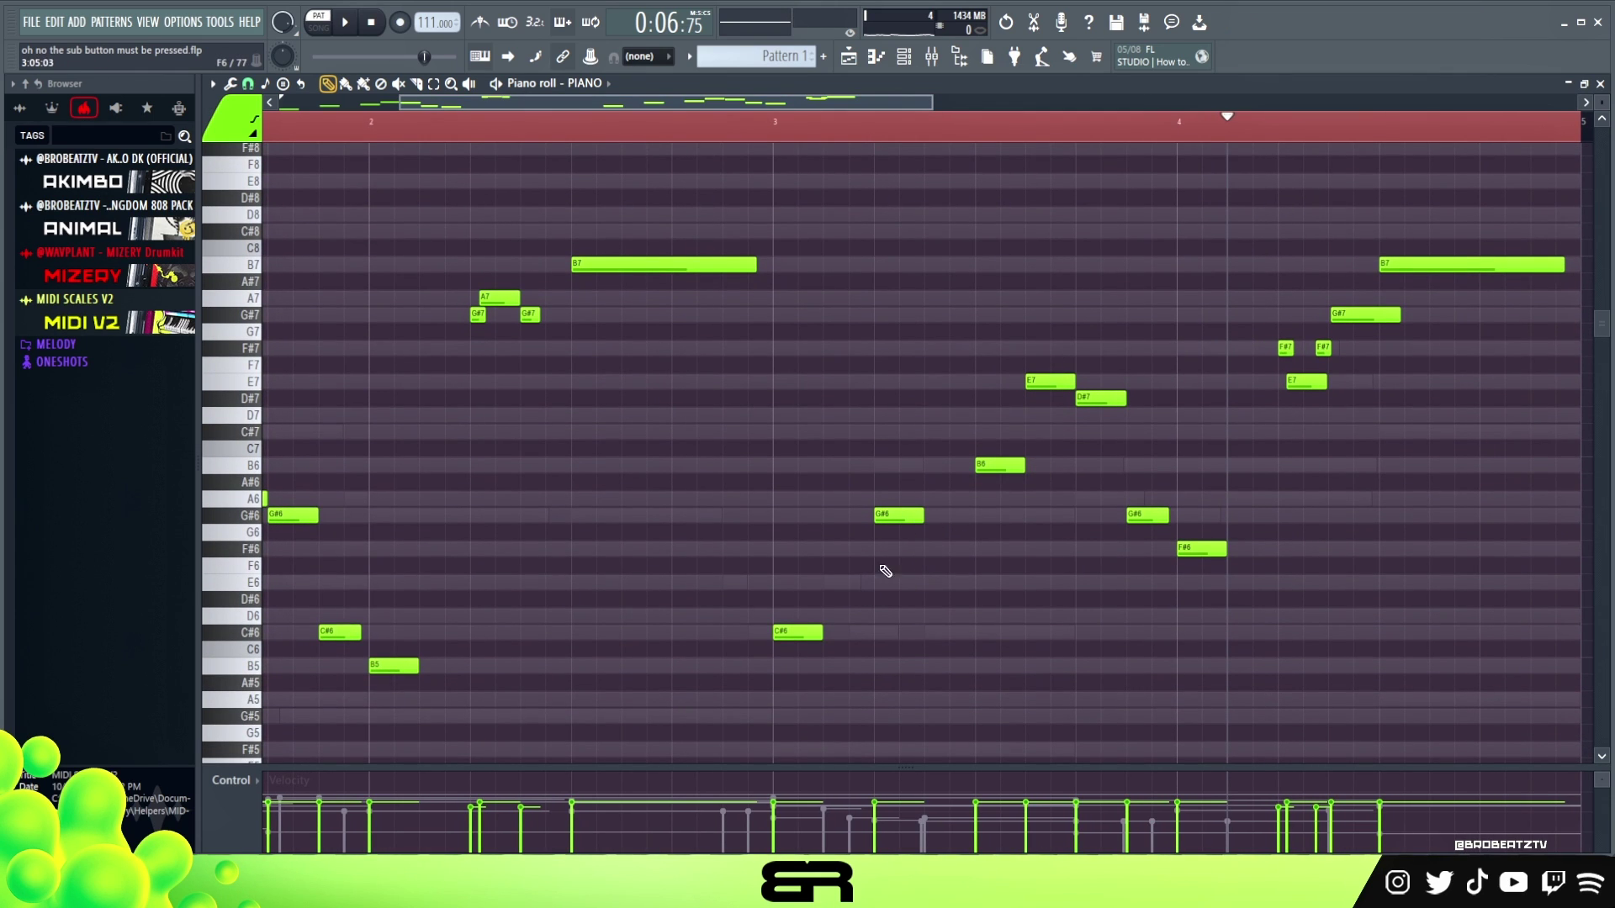
left_click_drag(899, 531, 899, 565)
right_click(792, 624, "alt")
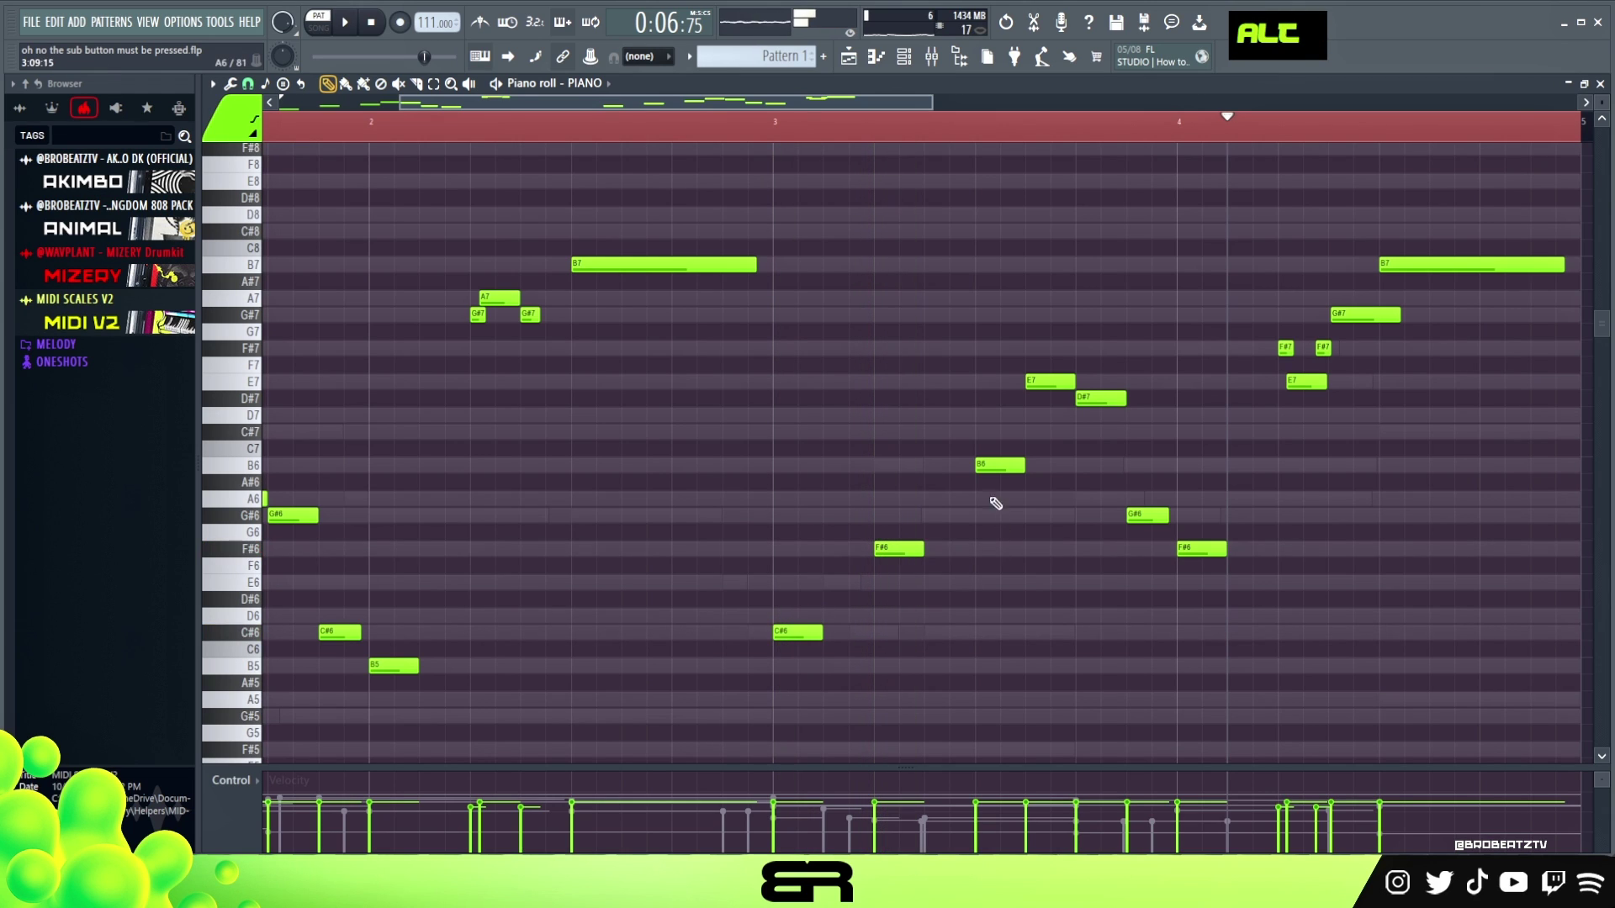
left_click_drag(995, 458, 990, 430)
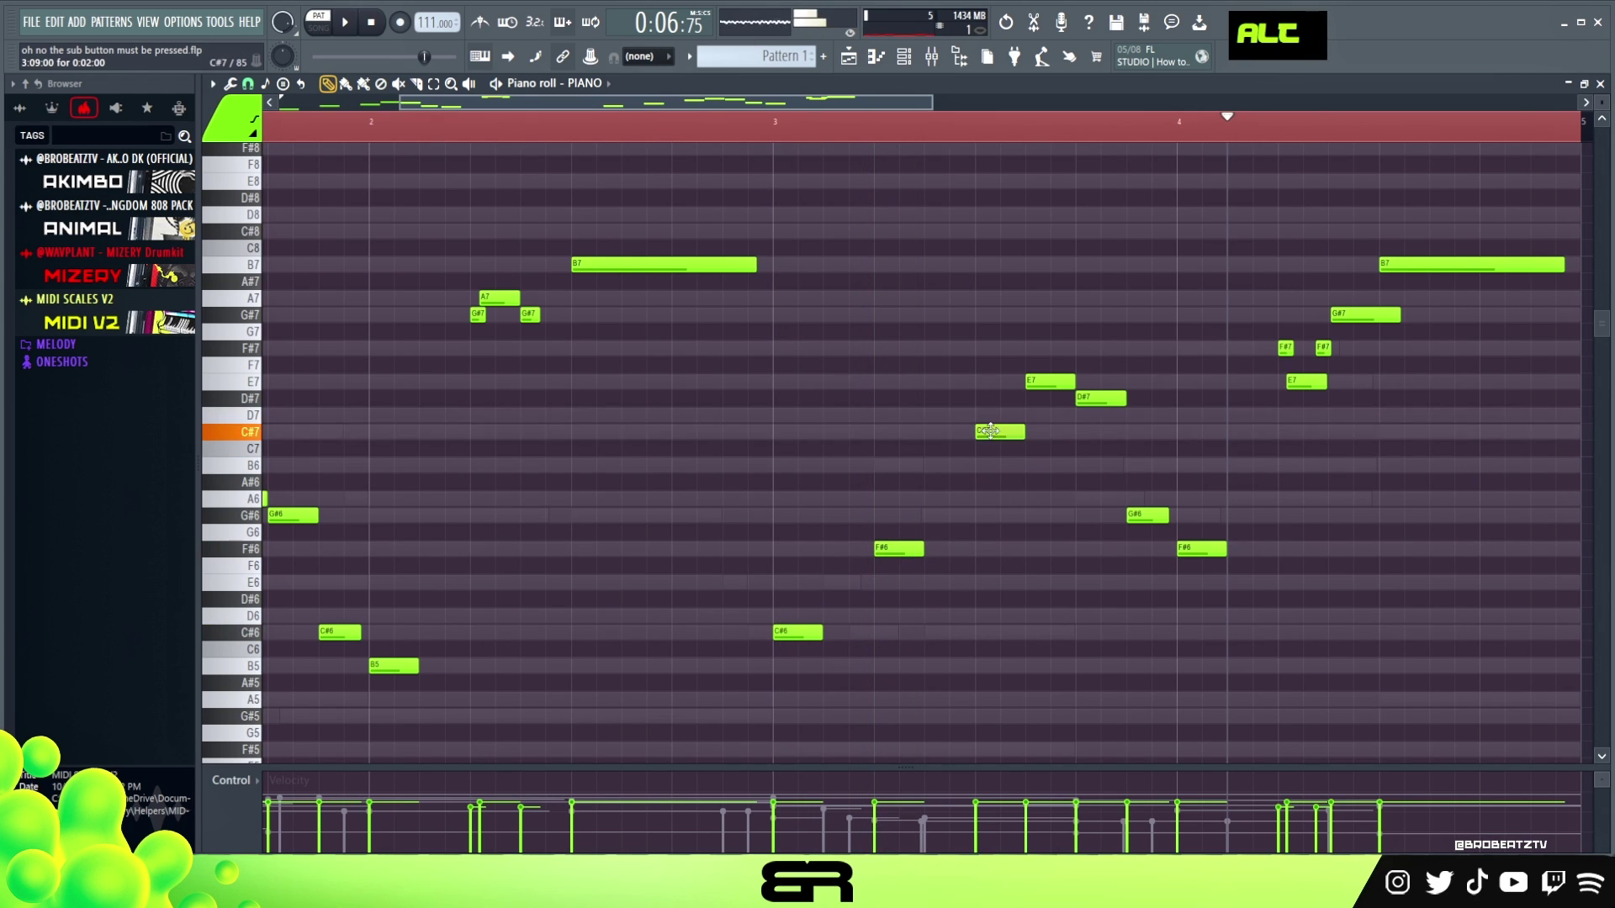
Step: Audition the bar 3 notes, lower the D#7 on its beat 4 to C#7, and lower the first note of bar 4 to E6
right_click(815, 560, "alt")
right_click(901, 530, "alt")
right_click(984, 509, "alt")
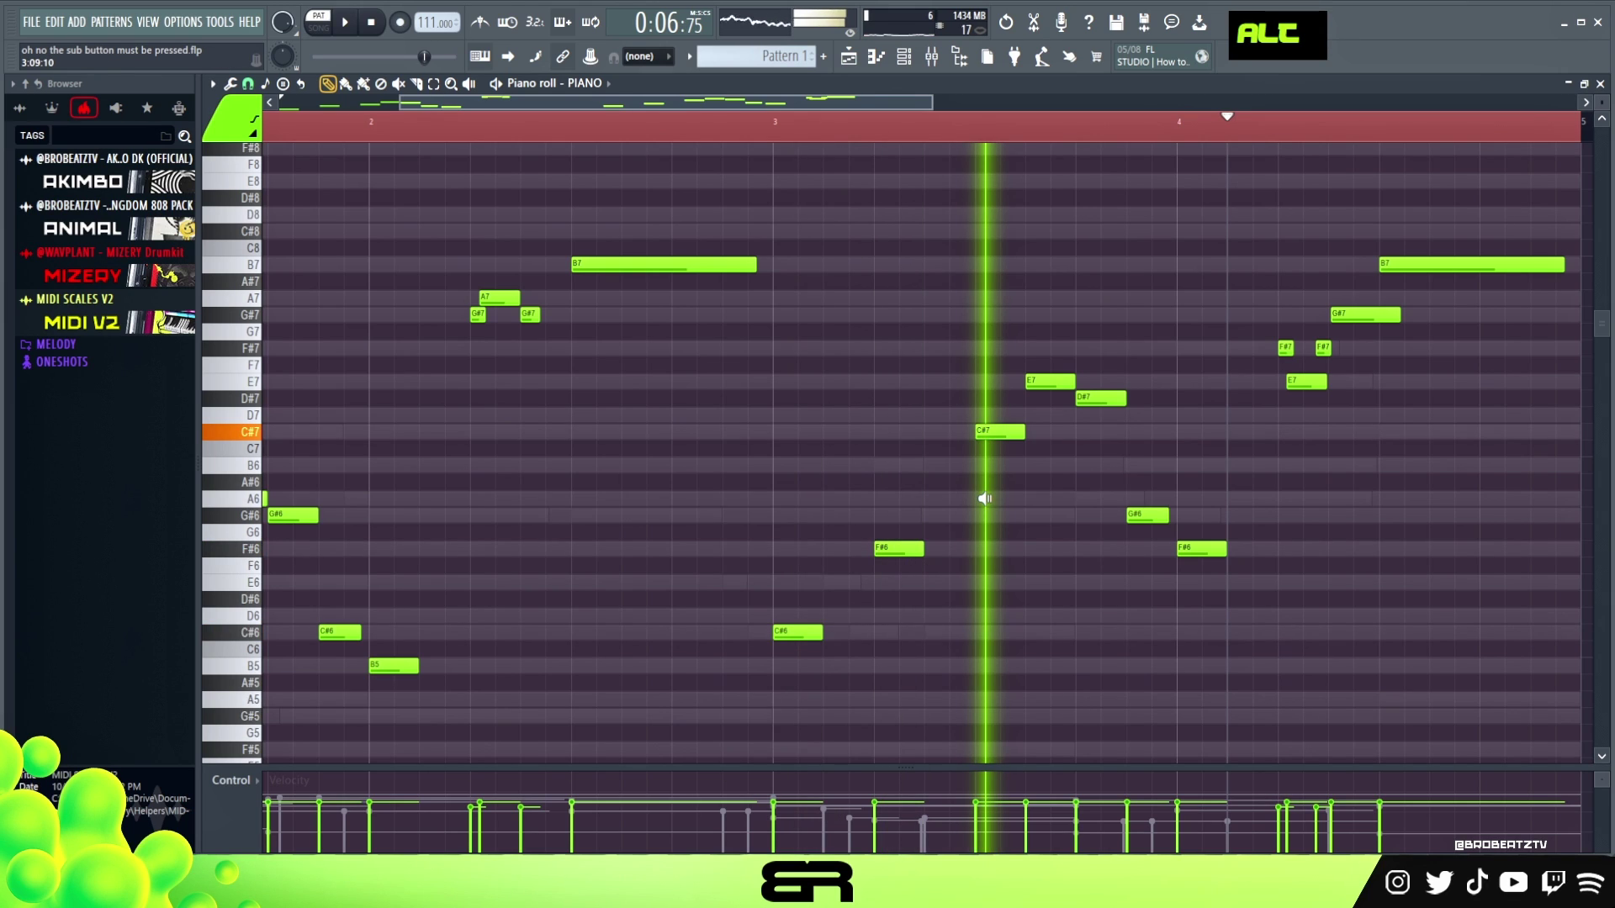
right_click(1041, 383, "alt")
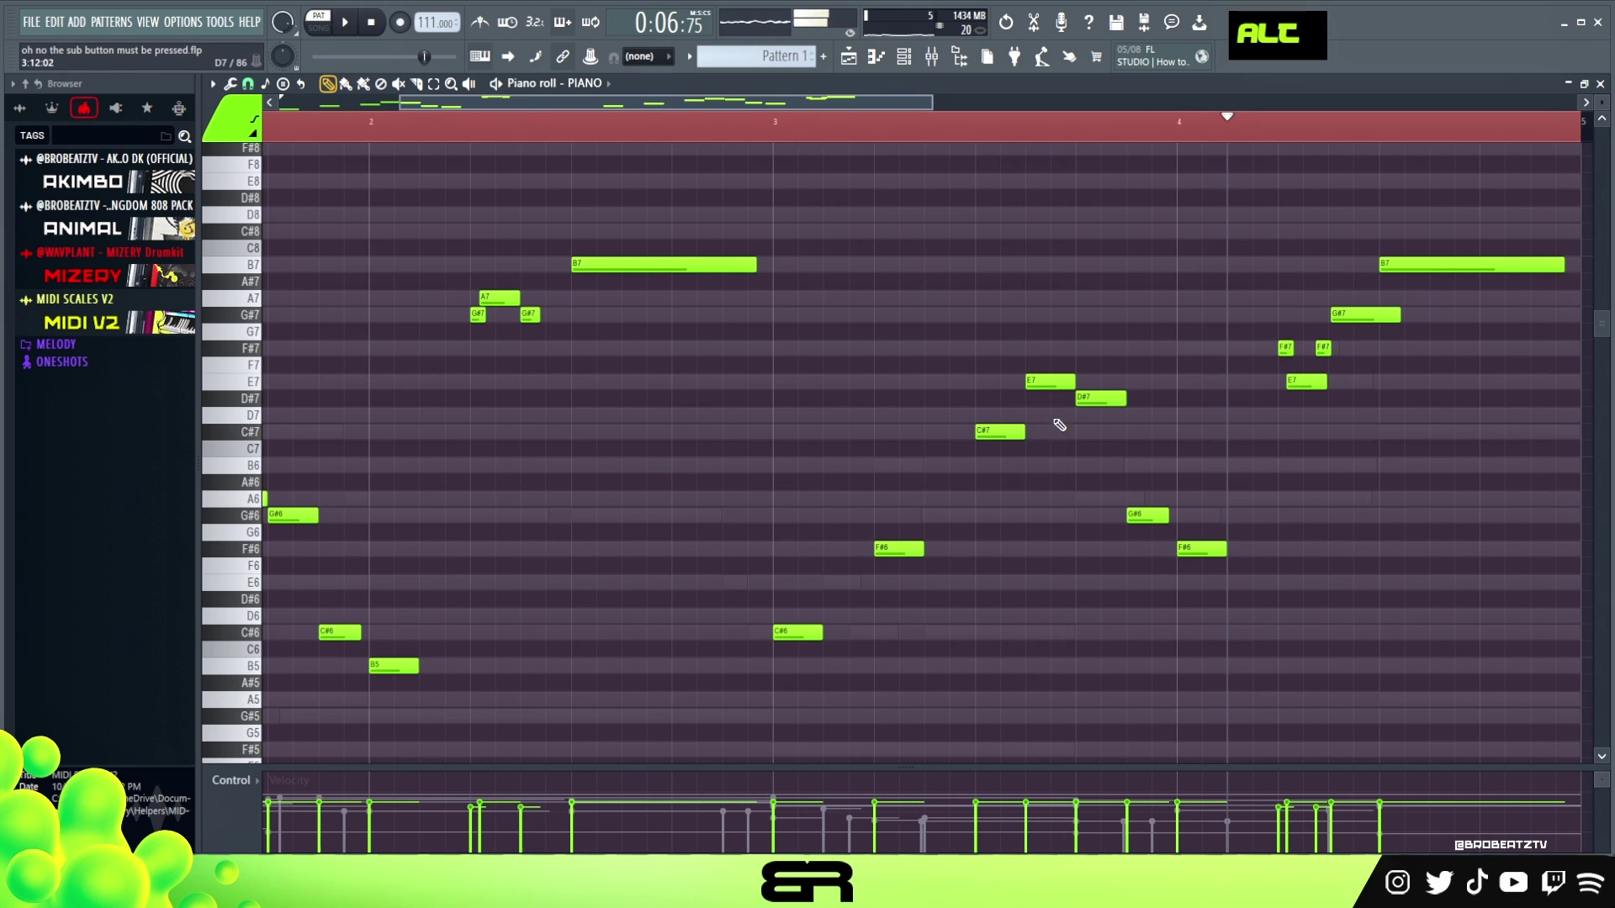
right_click(1087, 400)
right_click(1094, 422, "alt")
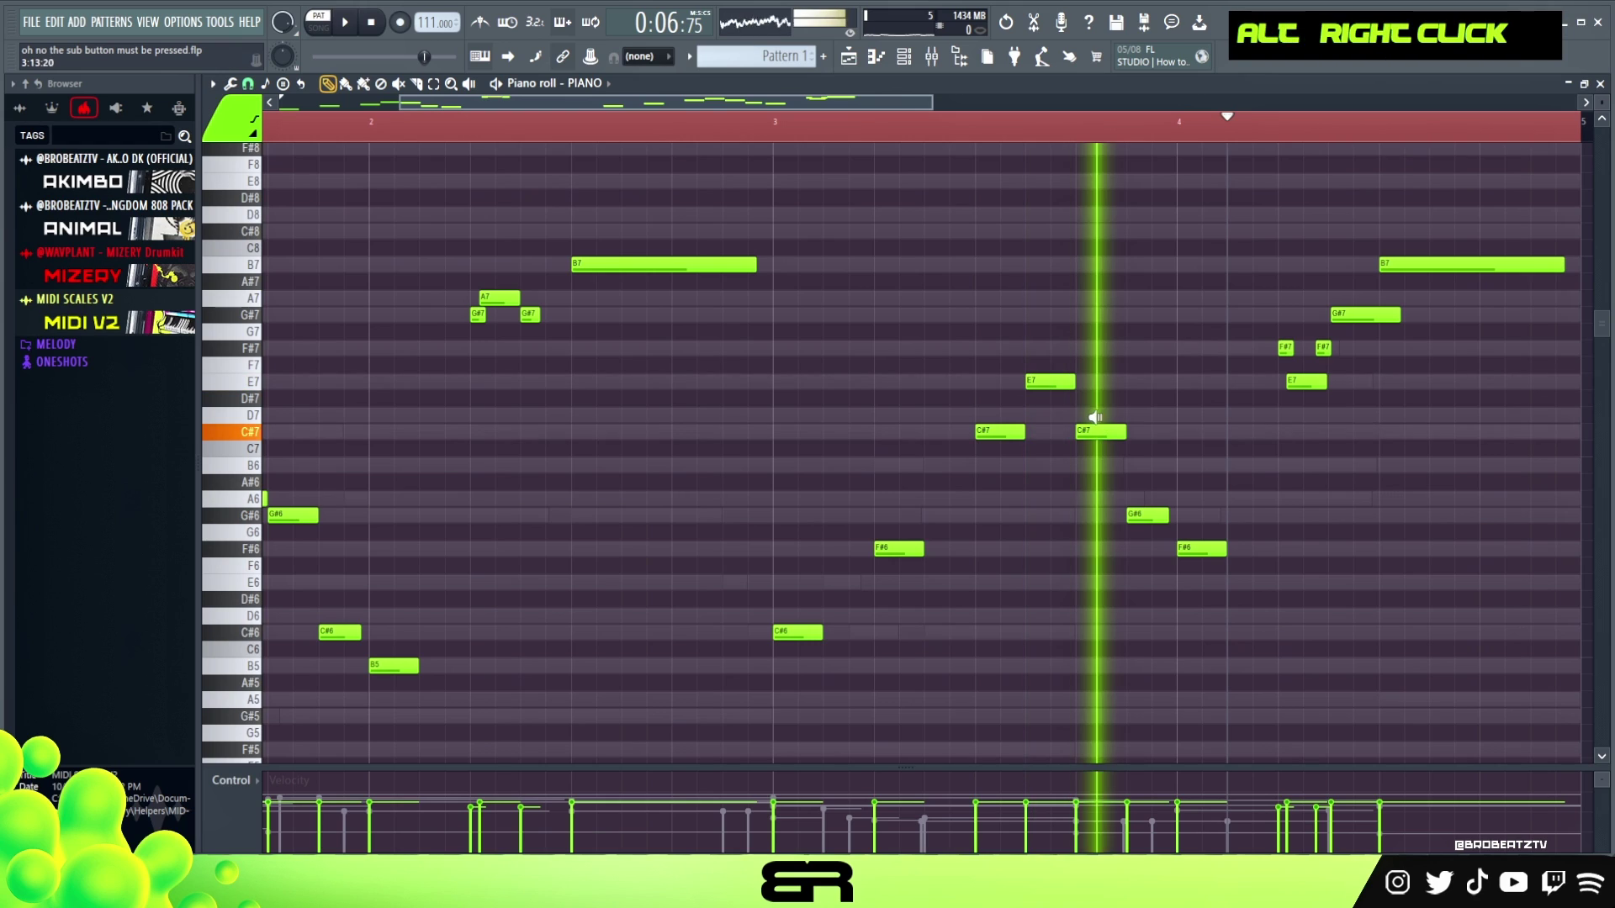
right_click(1146, 437, "alt")
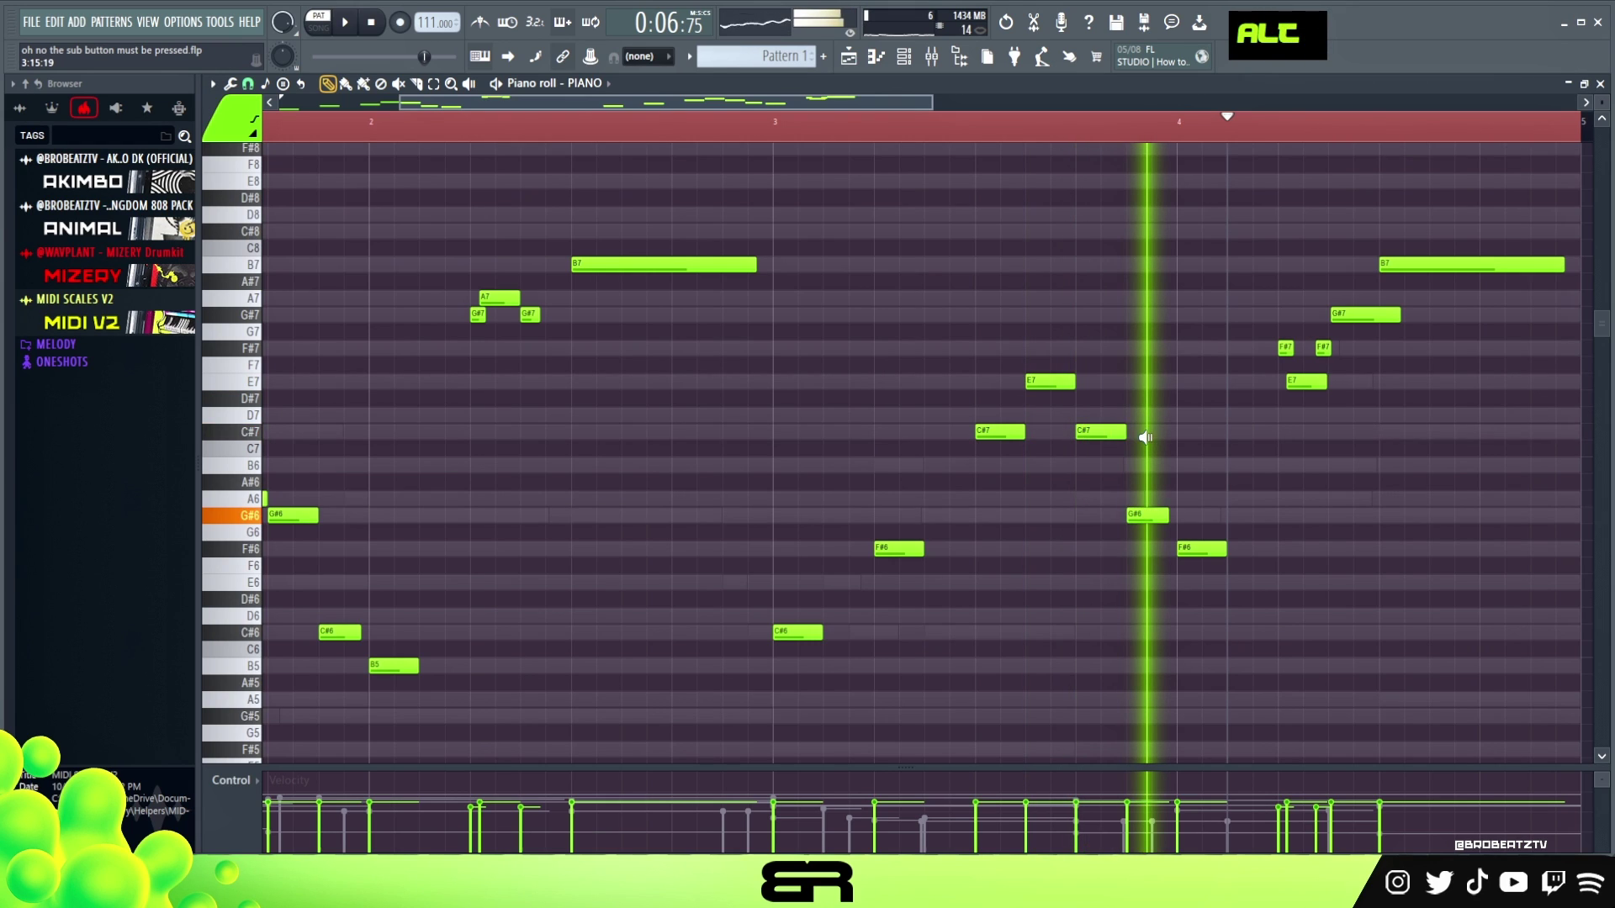
right_click(1203, 551)
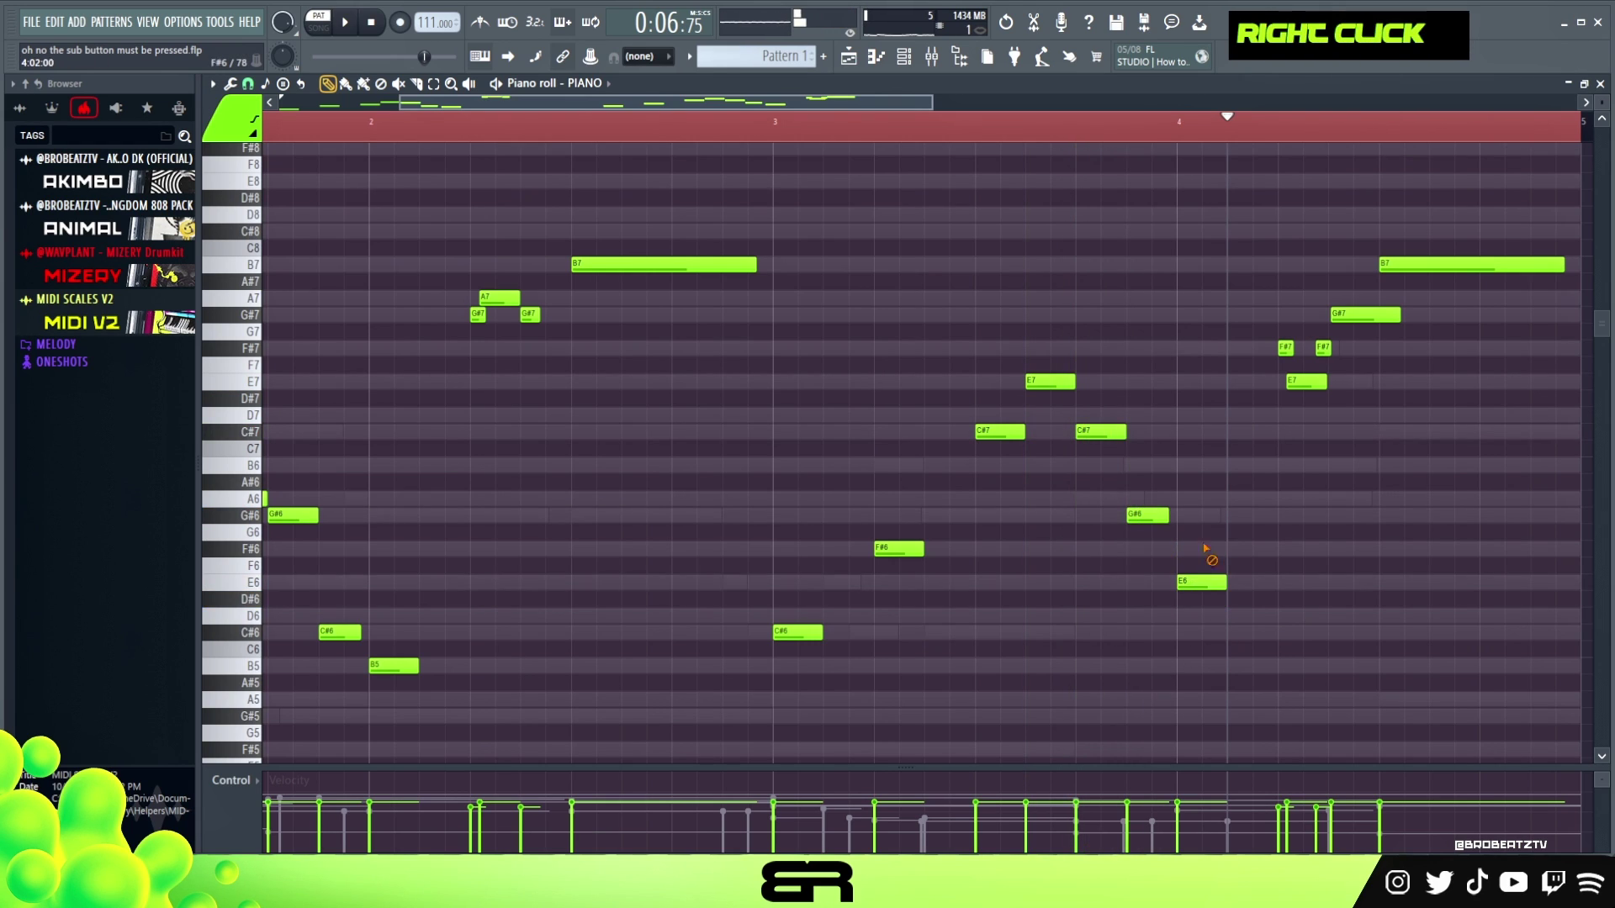
Step: Set the playback start near the end of bar 2 and play the second phrase through bars 3 and 4
double_click(696, 116)
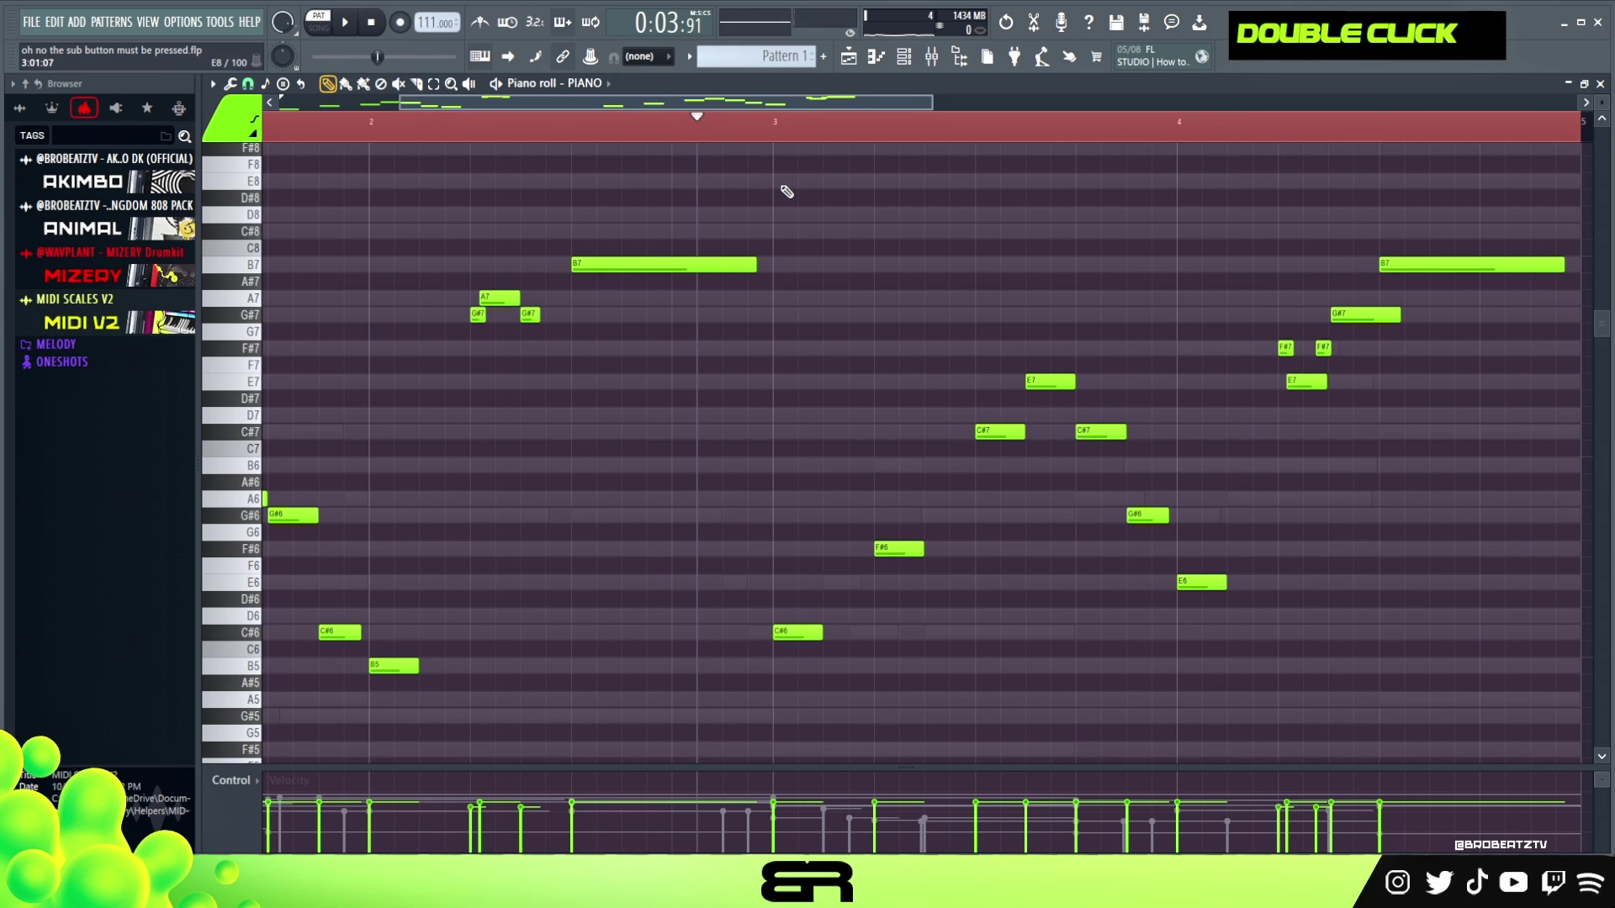
key("space")
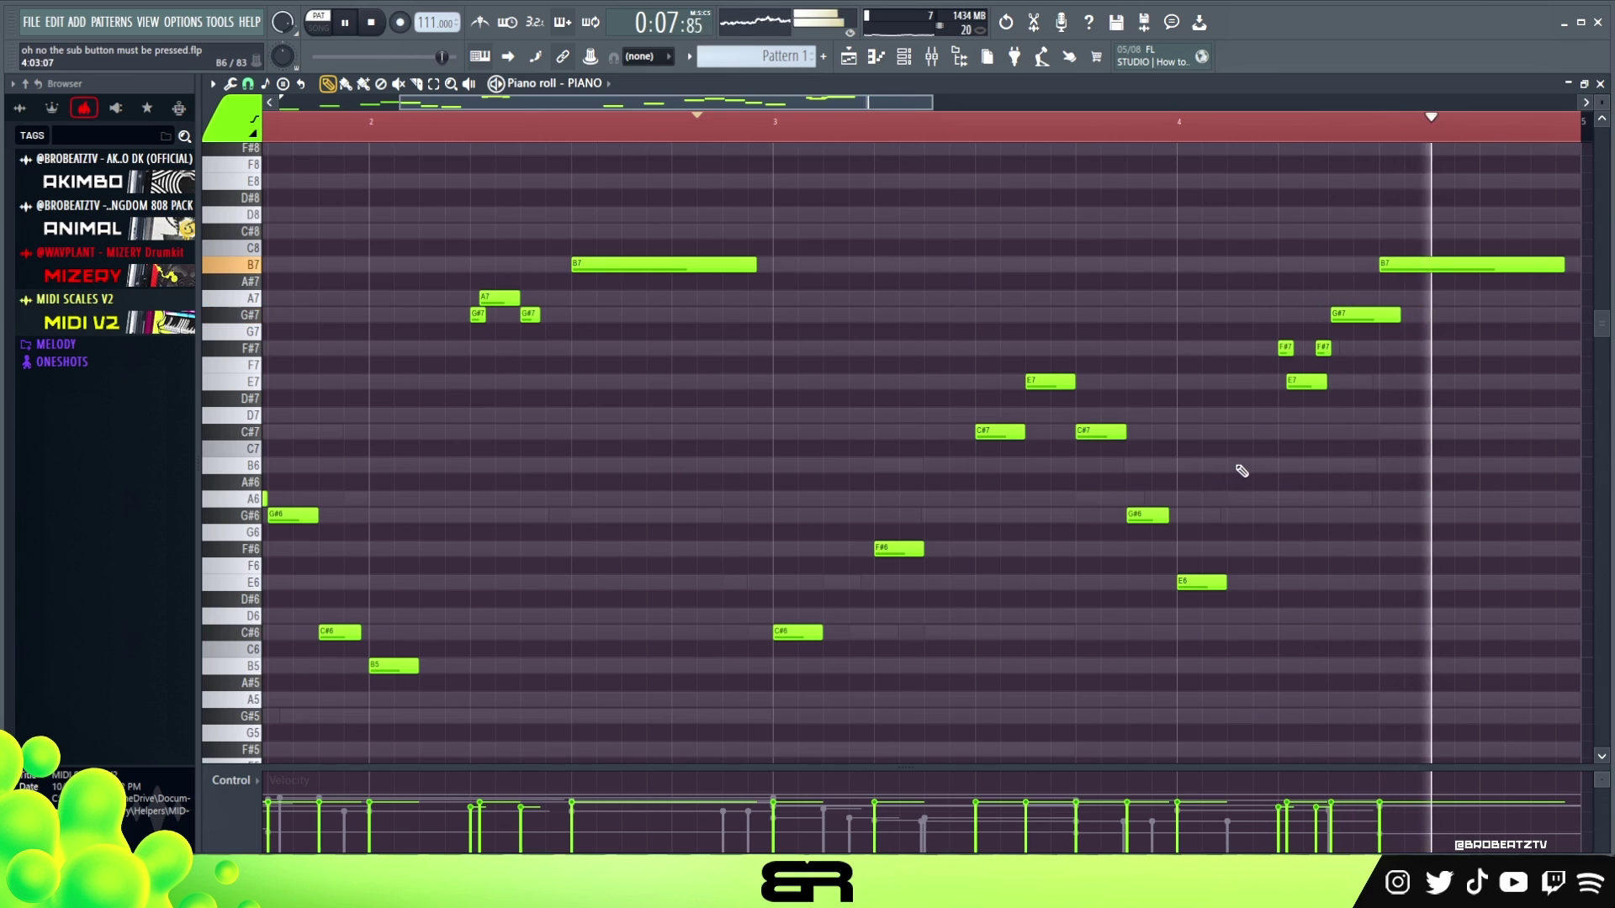
key("space")
key("space")
left_click_drag(1262, 343, 1335, 390)
right_click(1334, 389)
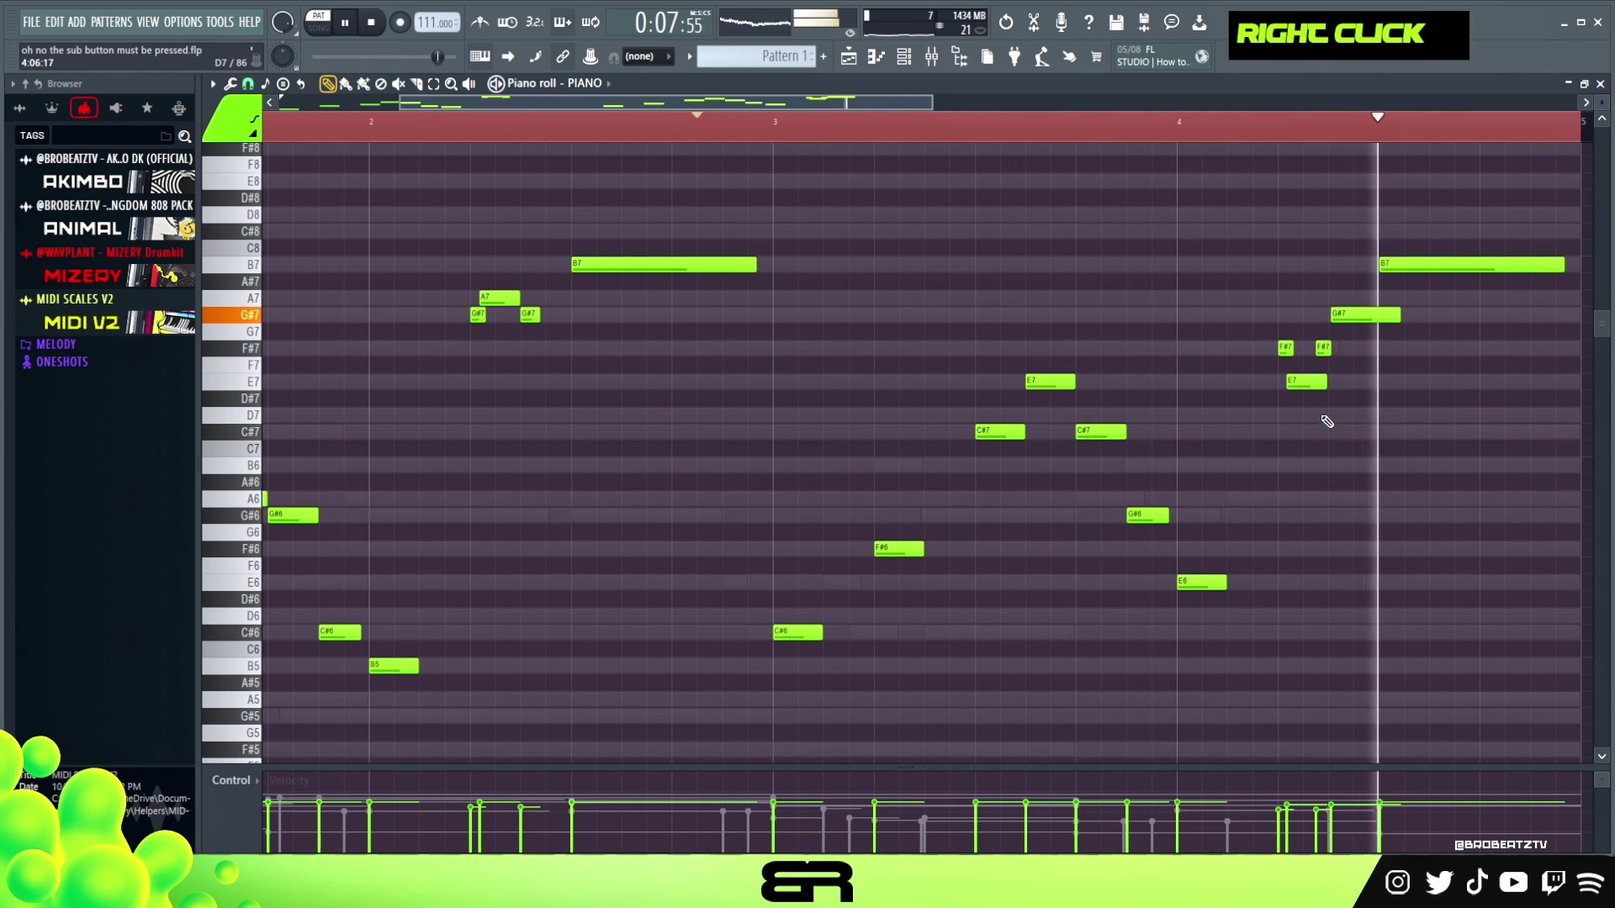
key("space")
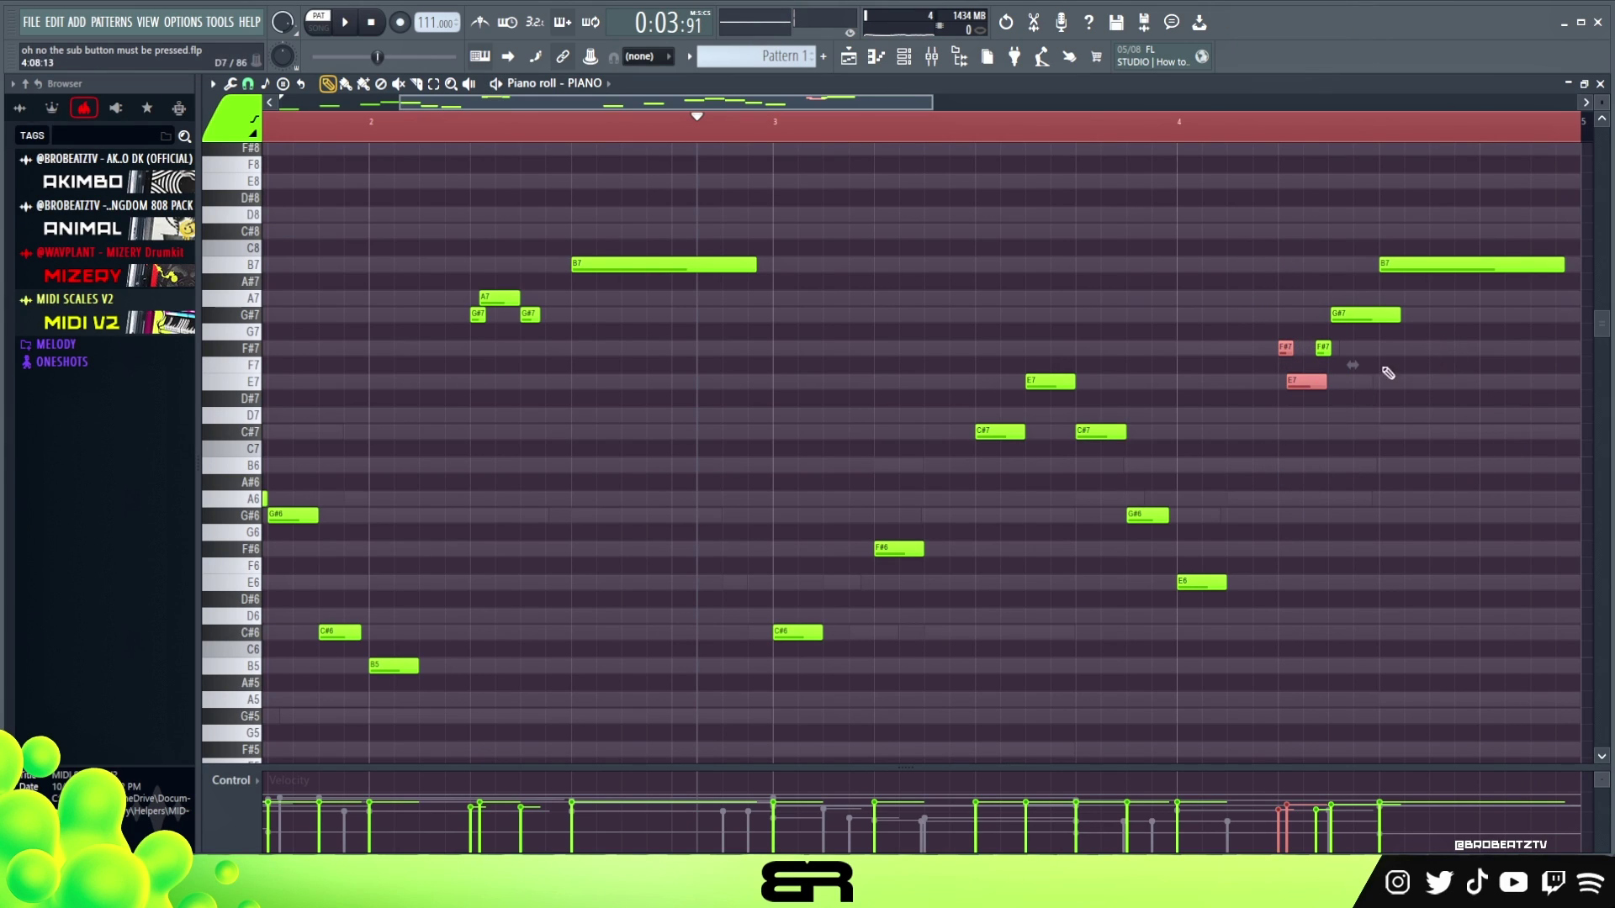
Step: Duplicate the long B7 note in bar 4 two octaves down to B5
left_click(1413, 268, "ctrl")
left_click_drag(1413, 266, 1387, 266)
key("ctrl+Down")
key("ctrl+Down")
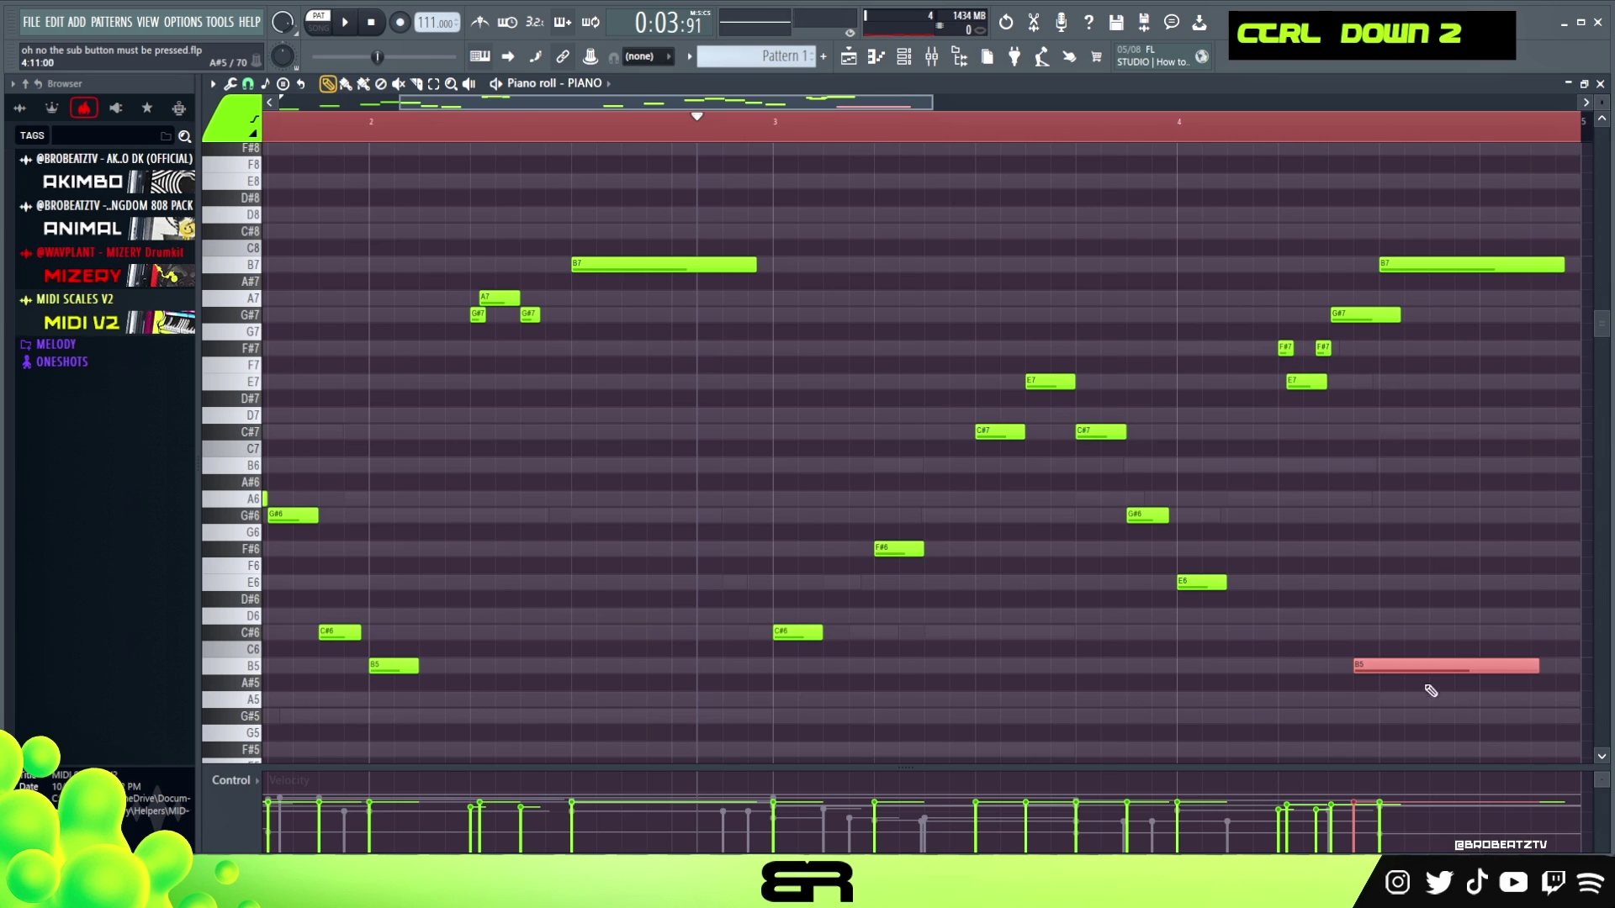
Step: Copy the C#7 and G#6 notes from the end of bar 3 to beneath the start of the long B7 in bar 4
left_click(1147, 516, "ctrl")
left_click(1098, 432, "ctrl")
left_click_drag(1098, 432, 1403, 433)
left_click_drag(1467, 513, 1424, 519)
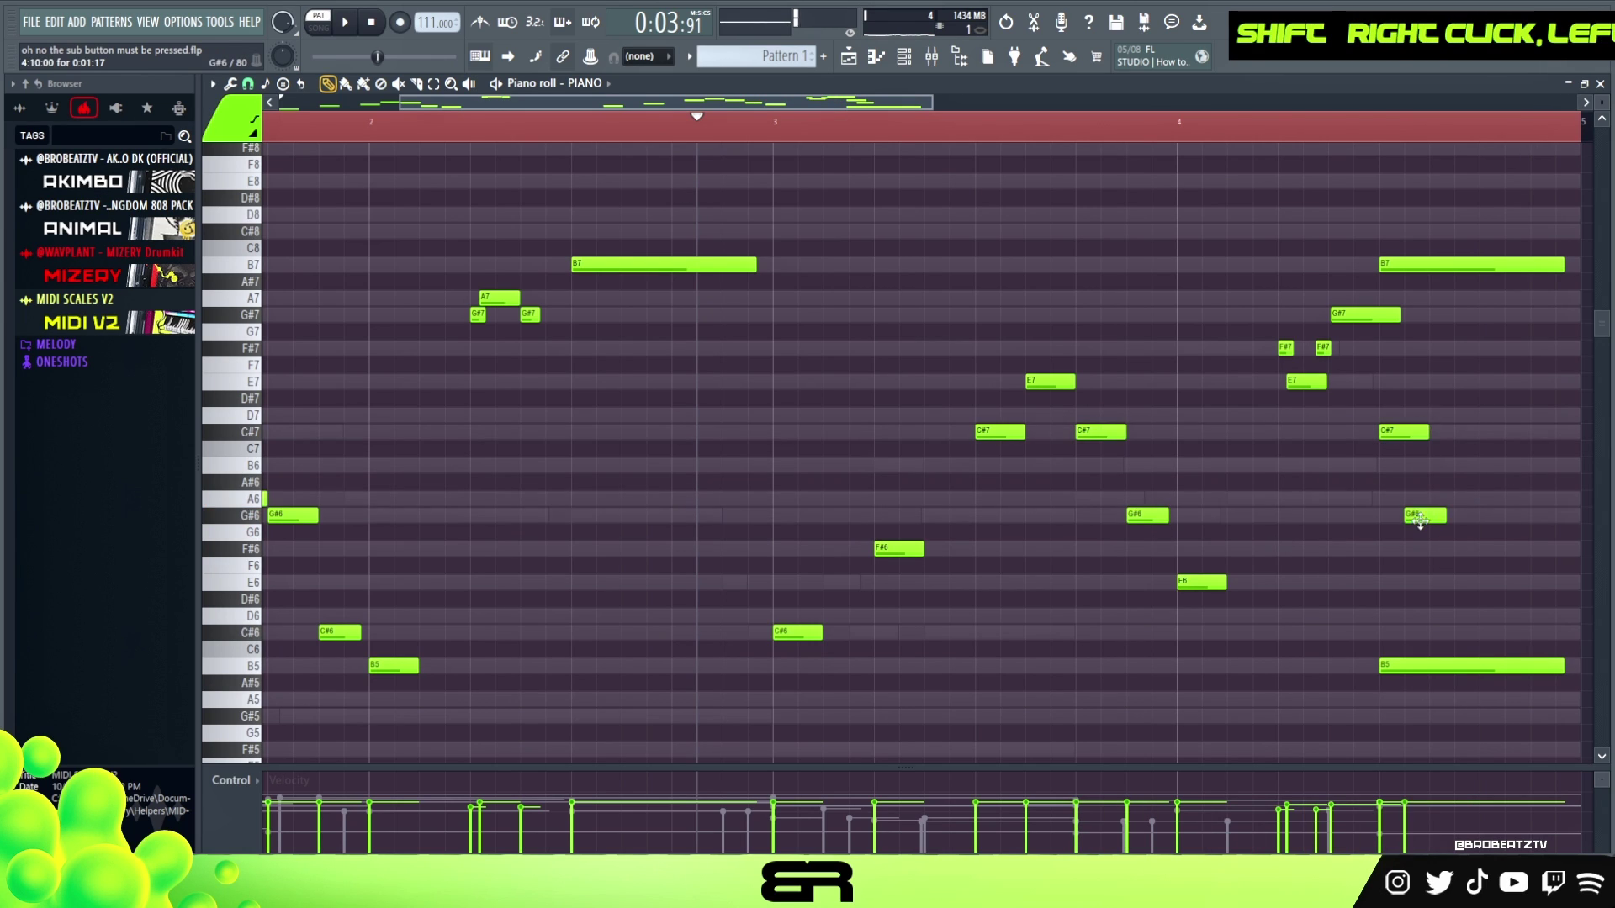
Step: Lengthen the chord's G#6 to near the end of bar 4 and its C#7 slightly, auditioning the chord and playing the phrase
left_click(1424, 431, "ctrl")
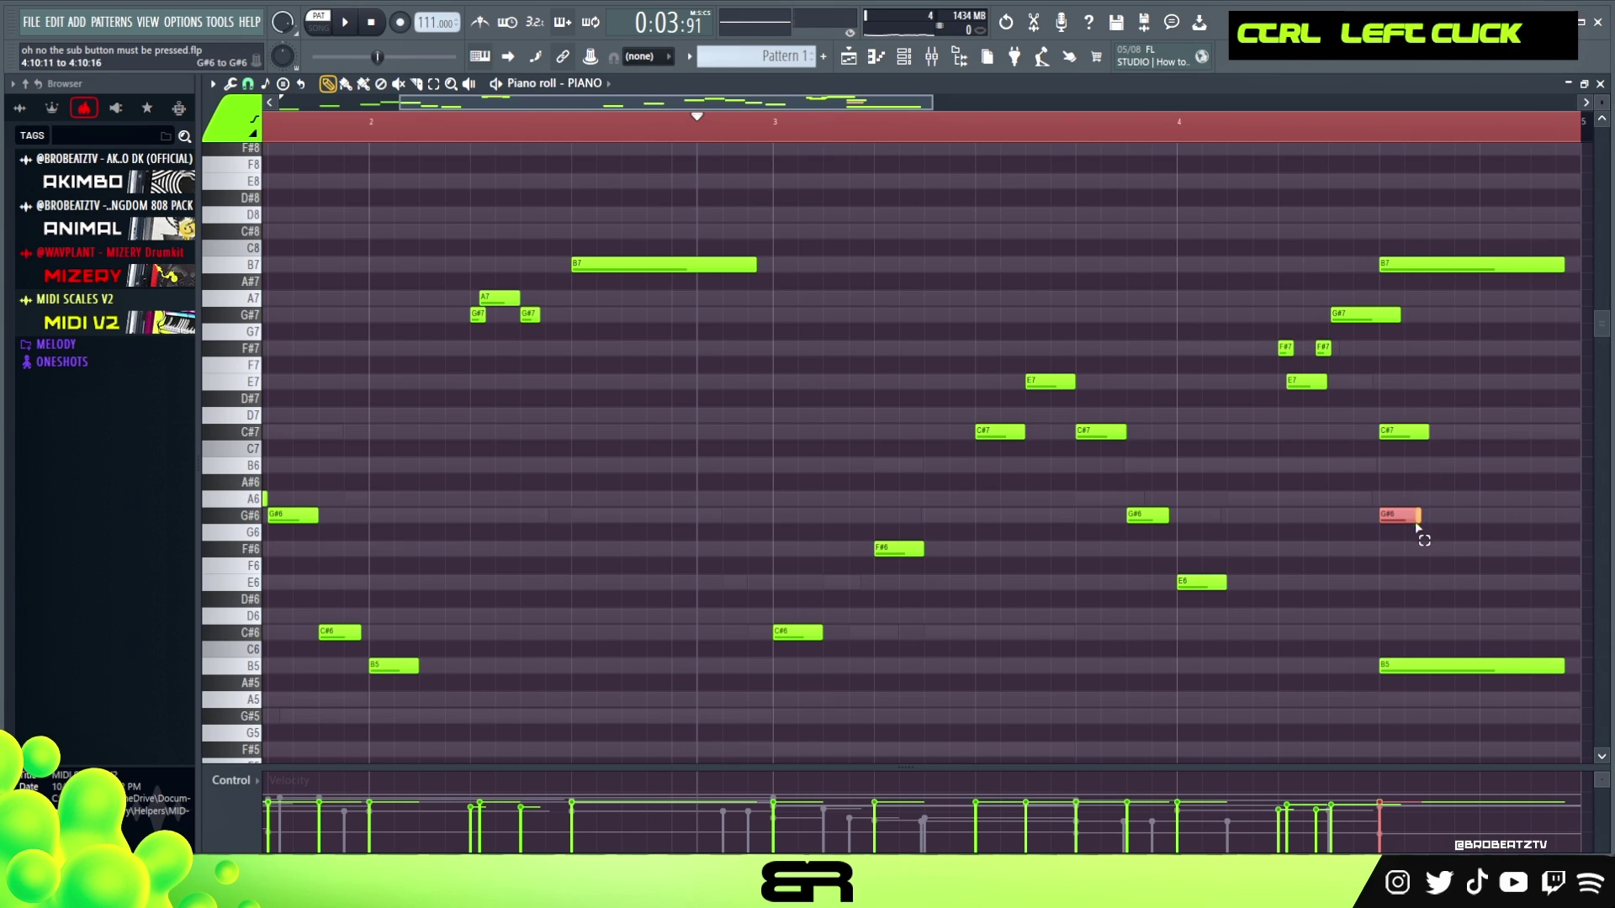
left_click_drag(1419, 522, 1534, 526)
right_click(1424, 389, "alt")
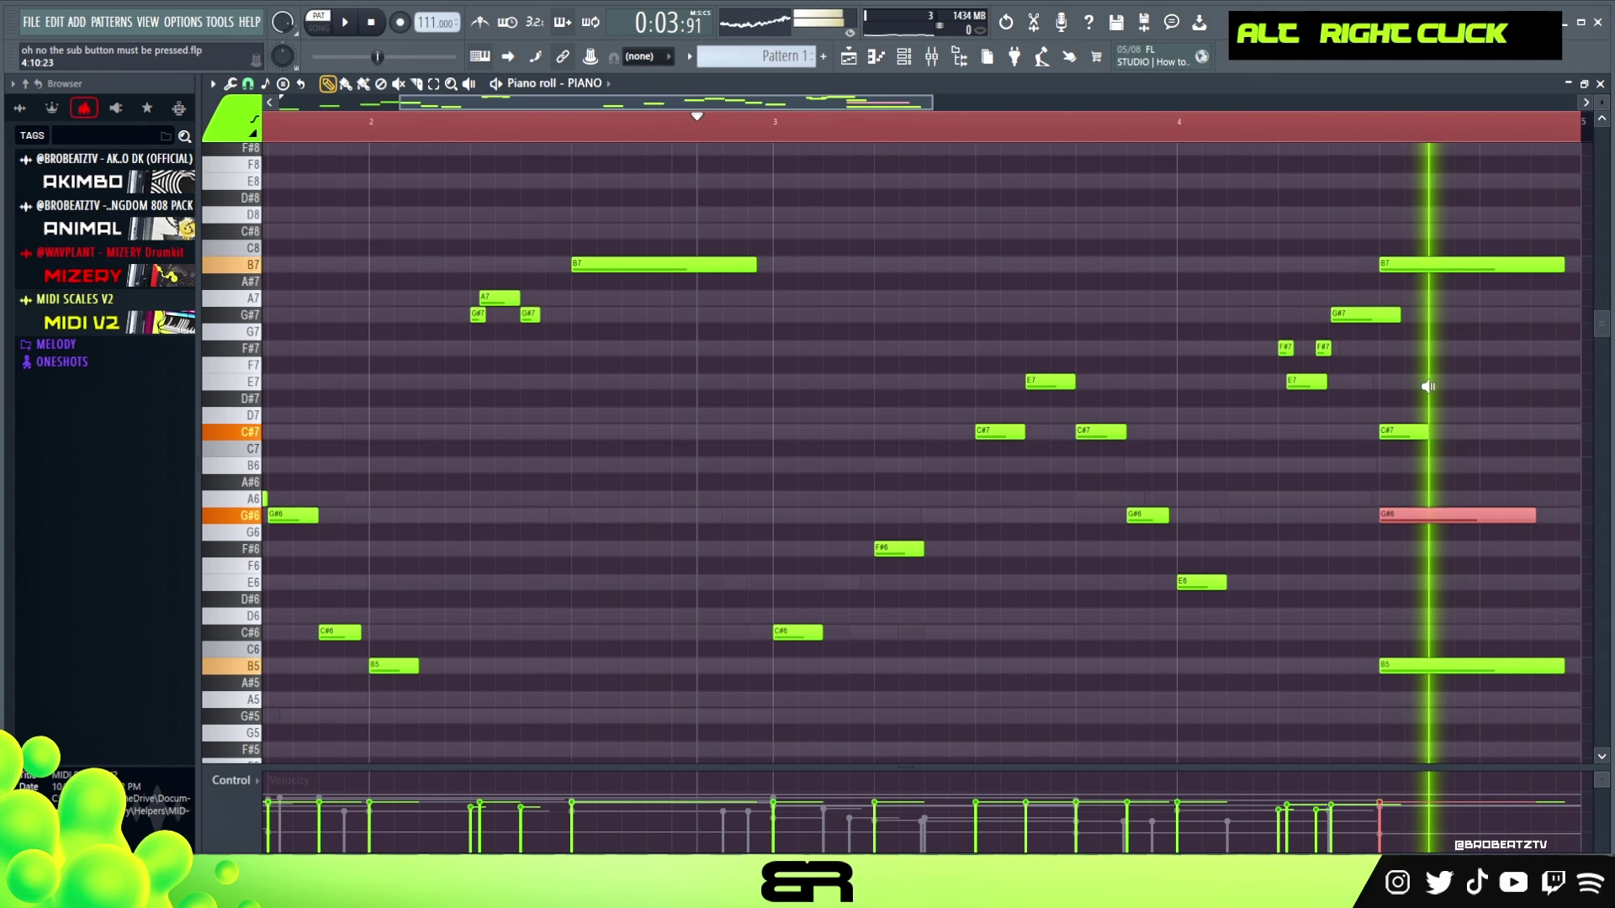
key("space")
left_click_drag(1429, 432, 1438, 433)
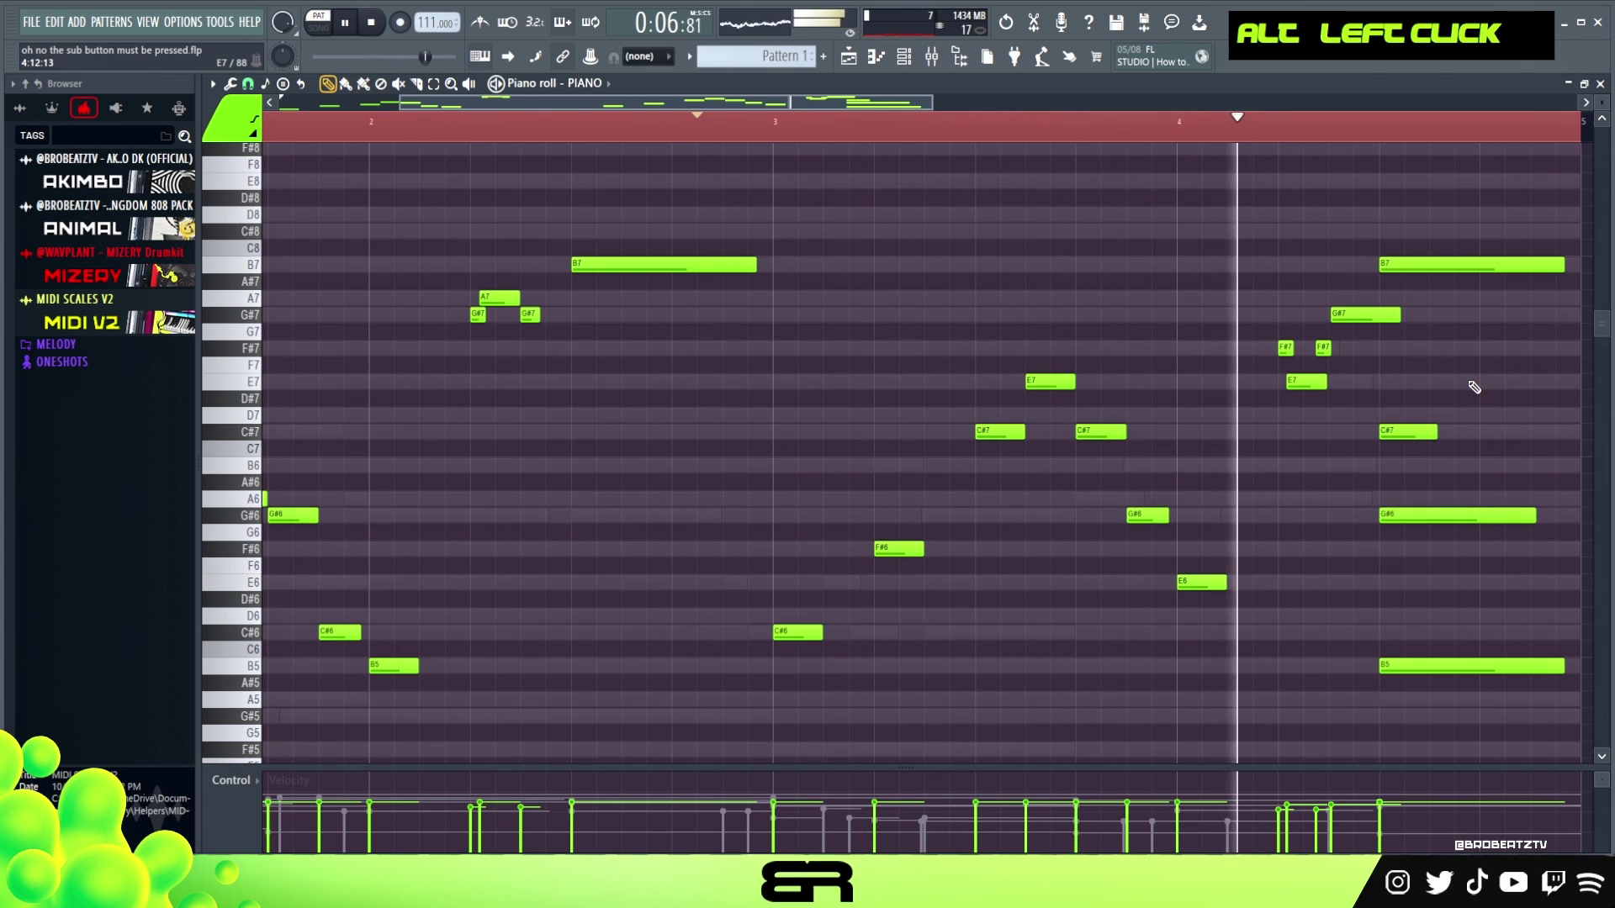
key("space")
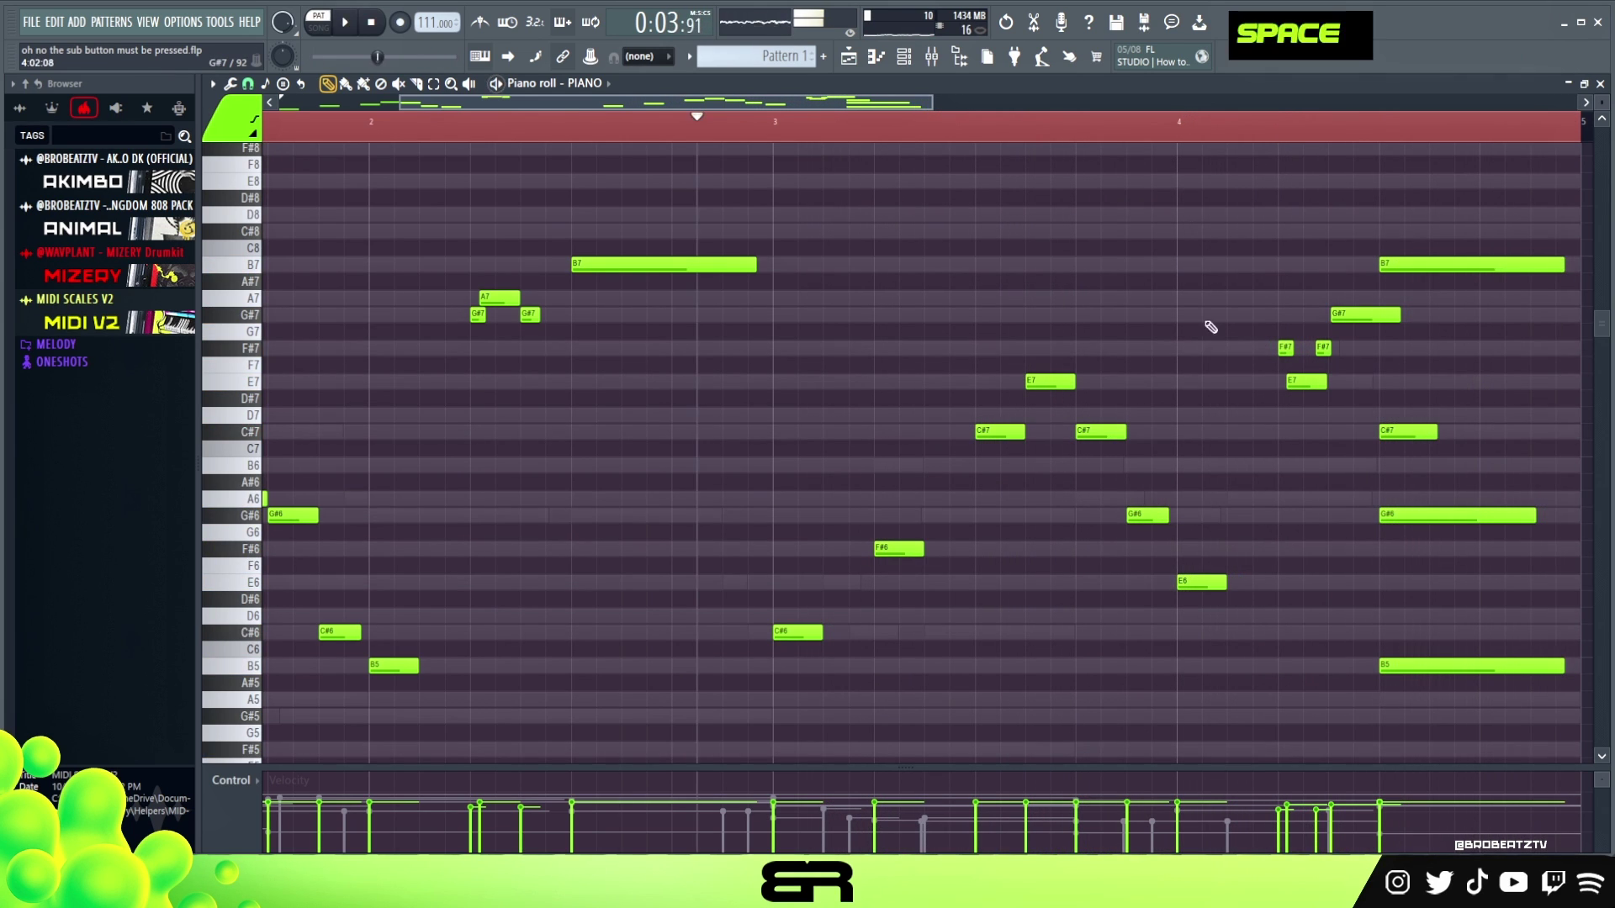
Step: Play the four-bar piano melody from the beginning to check the new chord in bar 4
right_click(1161, 308, "ctrl")
right_click(1065, 328, "ctrl")
scroll(1178, 370, "up", 3)
scroll(1244, 350, "down", 3)
right_click(1308, 349)
left_click_drag(1317, 354, 1403, 560)
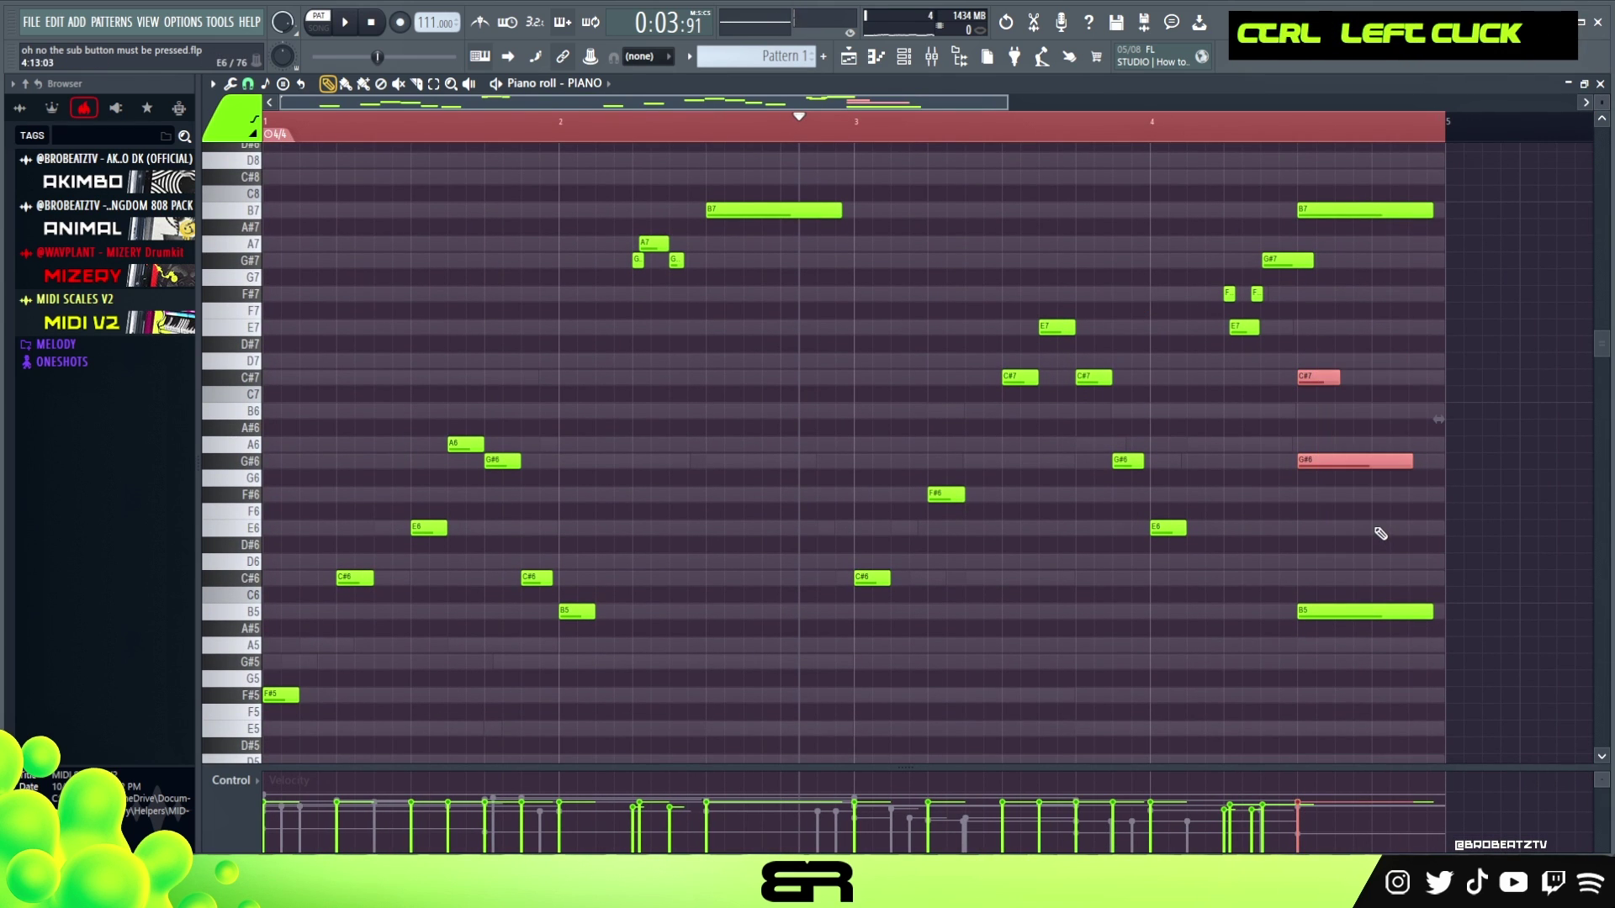
right_click(1338, 544)
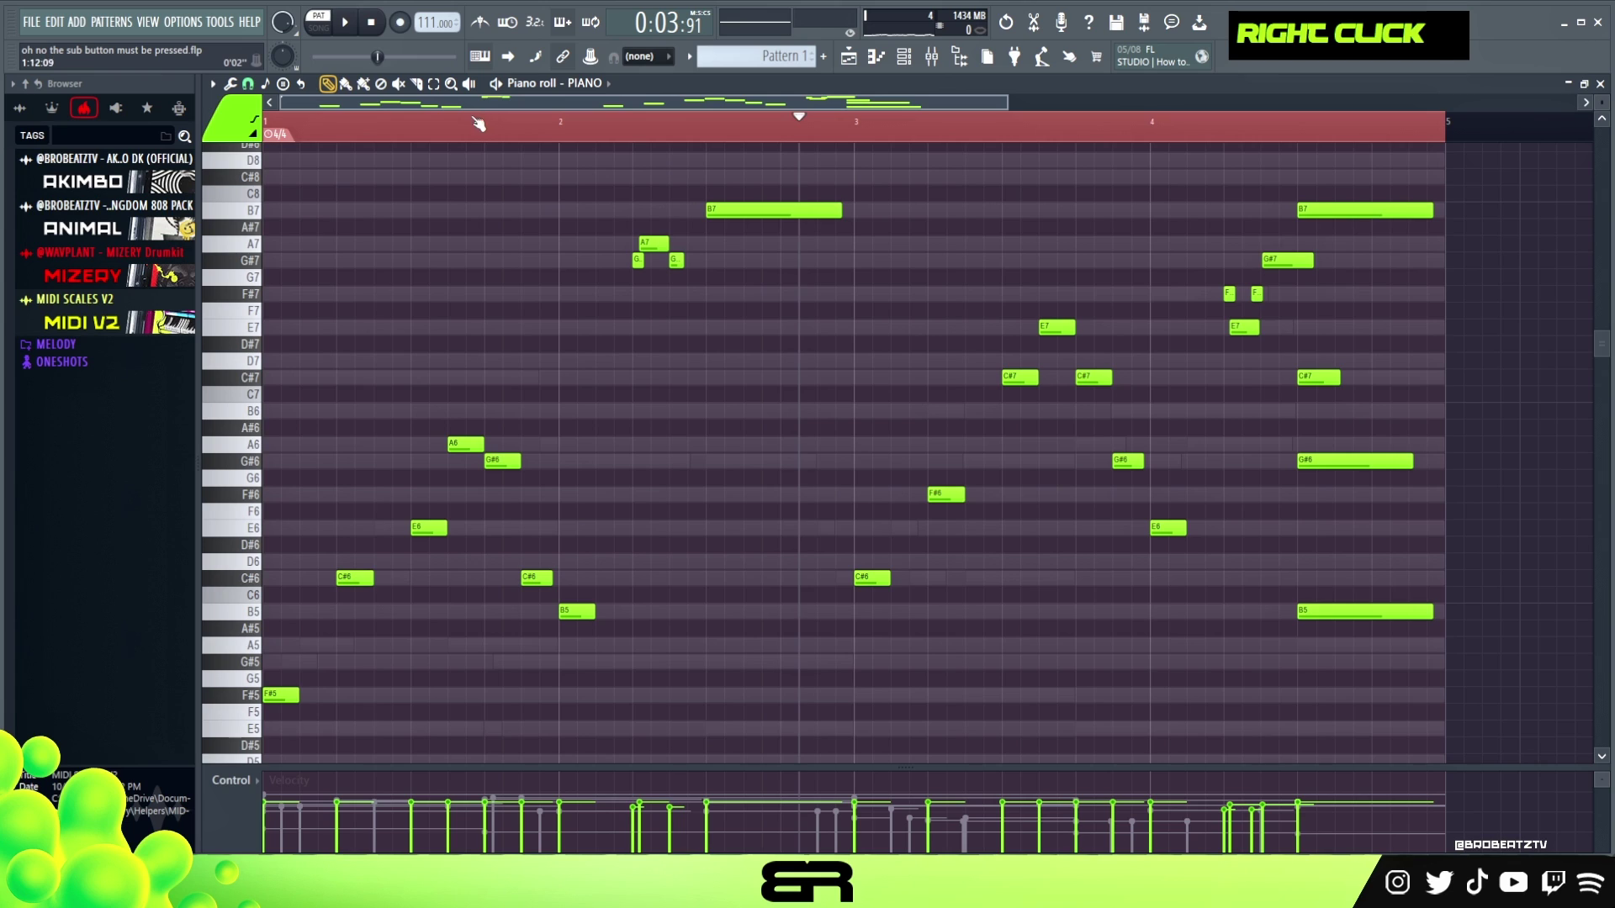
key("space")
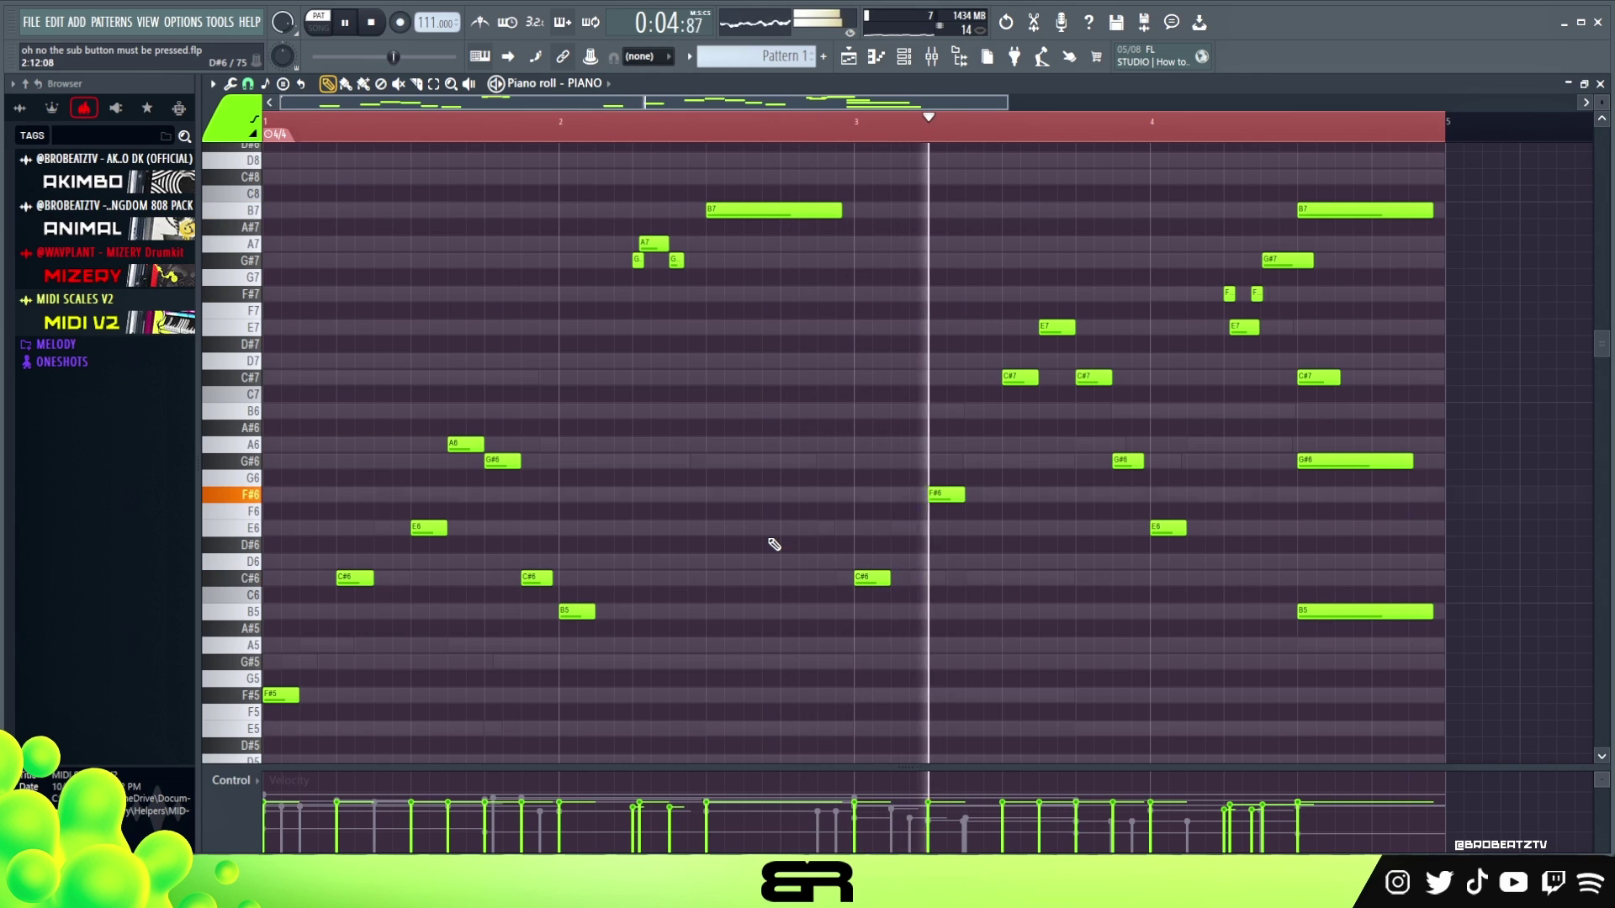
key("ctrl")
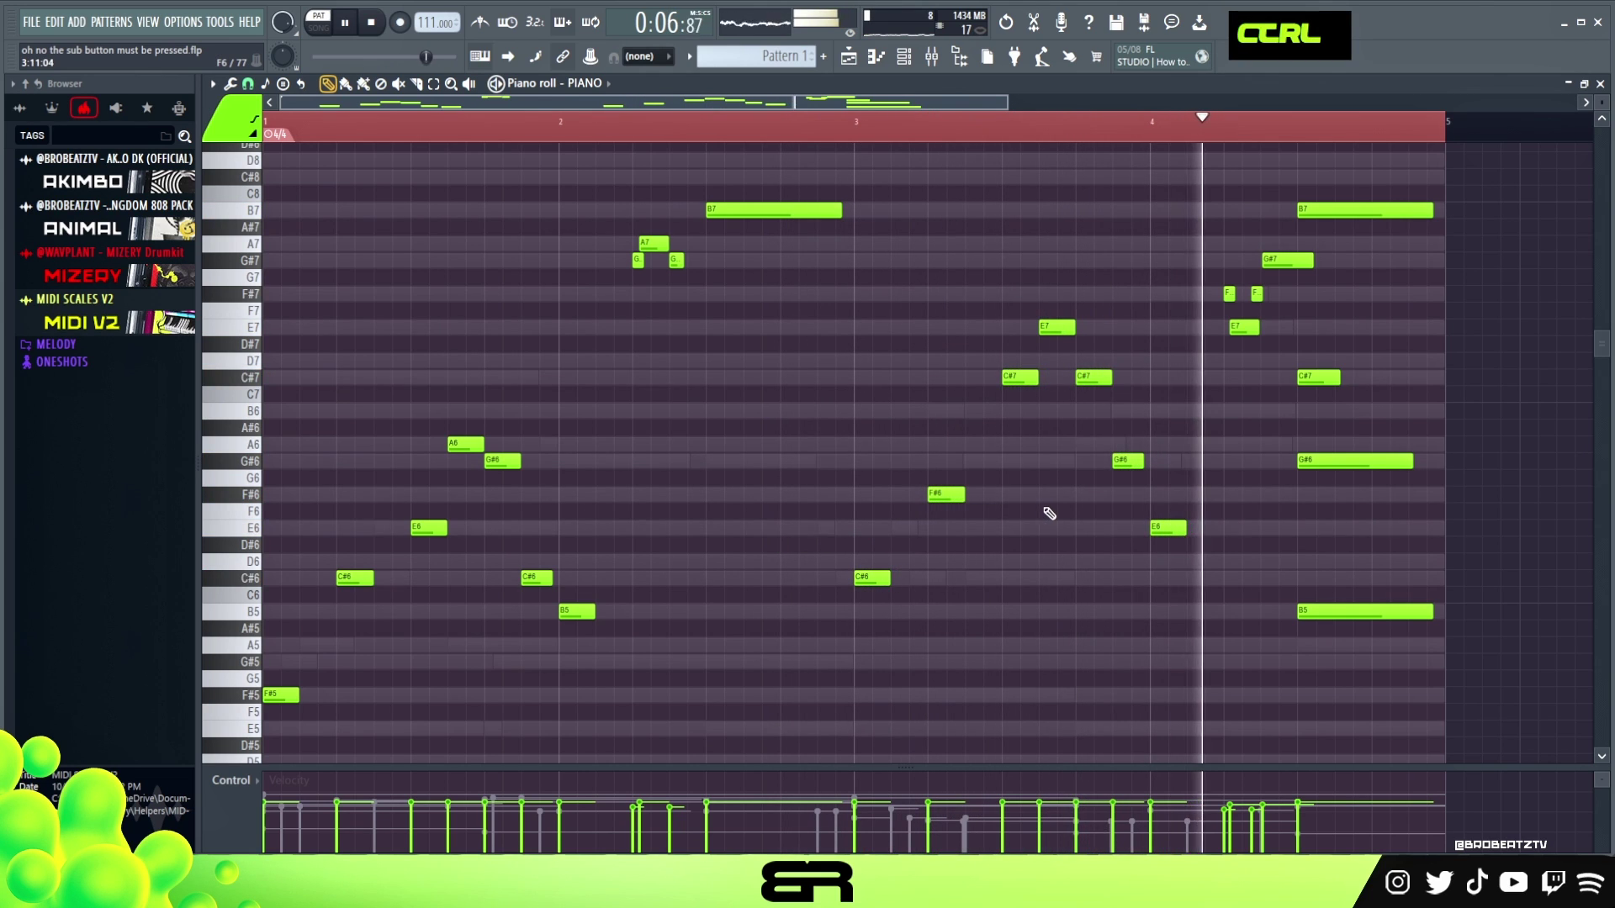
key("space")
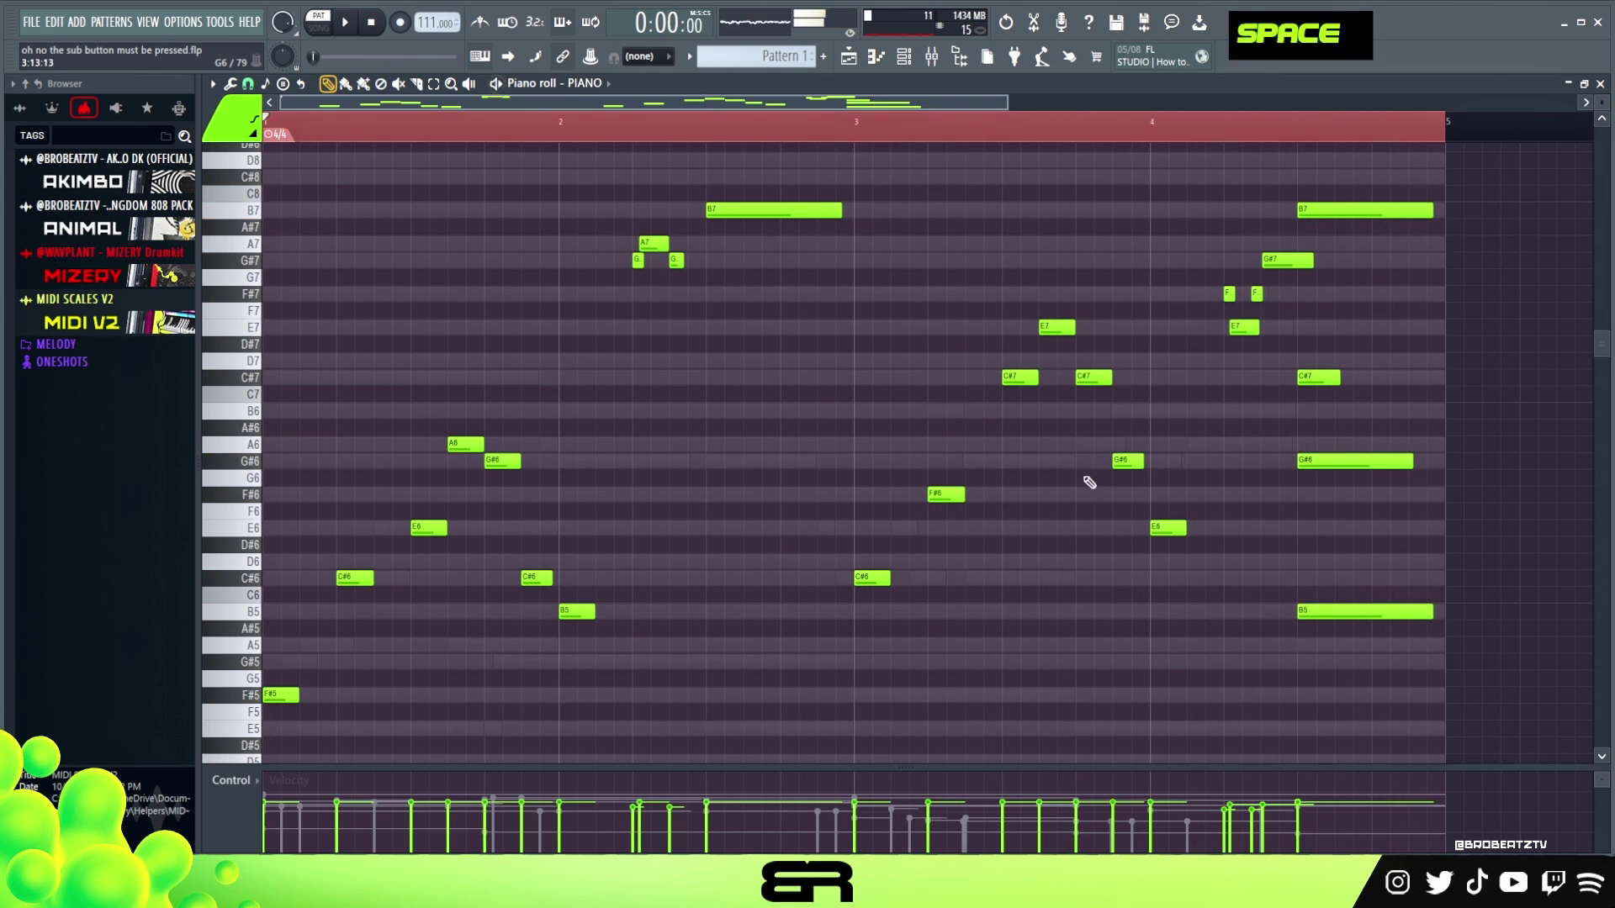
Step: Clear the time selection and set the playback start to beat 2 of bar 1
double_click(617, 135)
left_click_drag(617, 134, 345, 145)
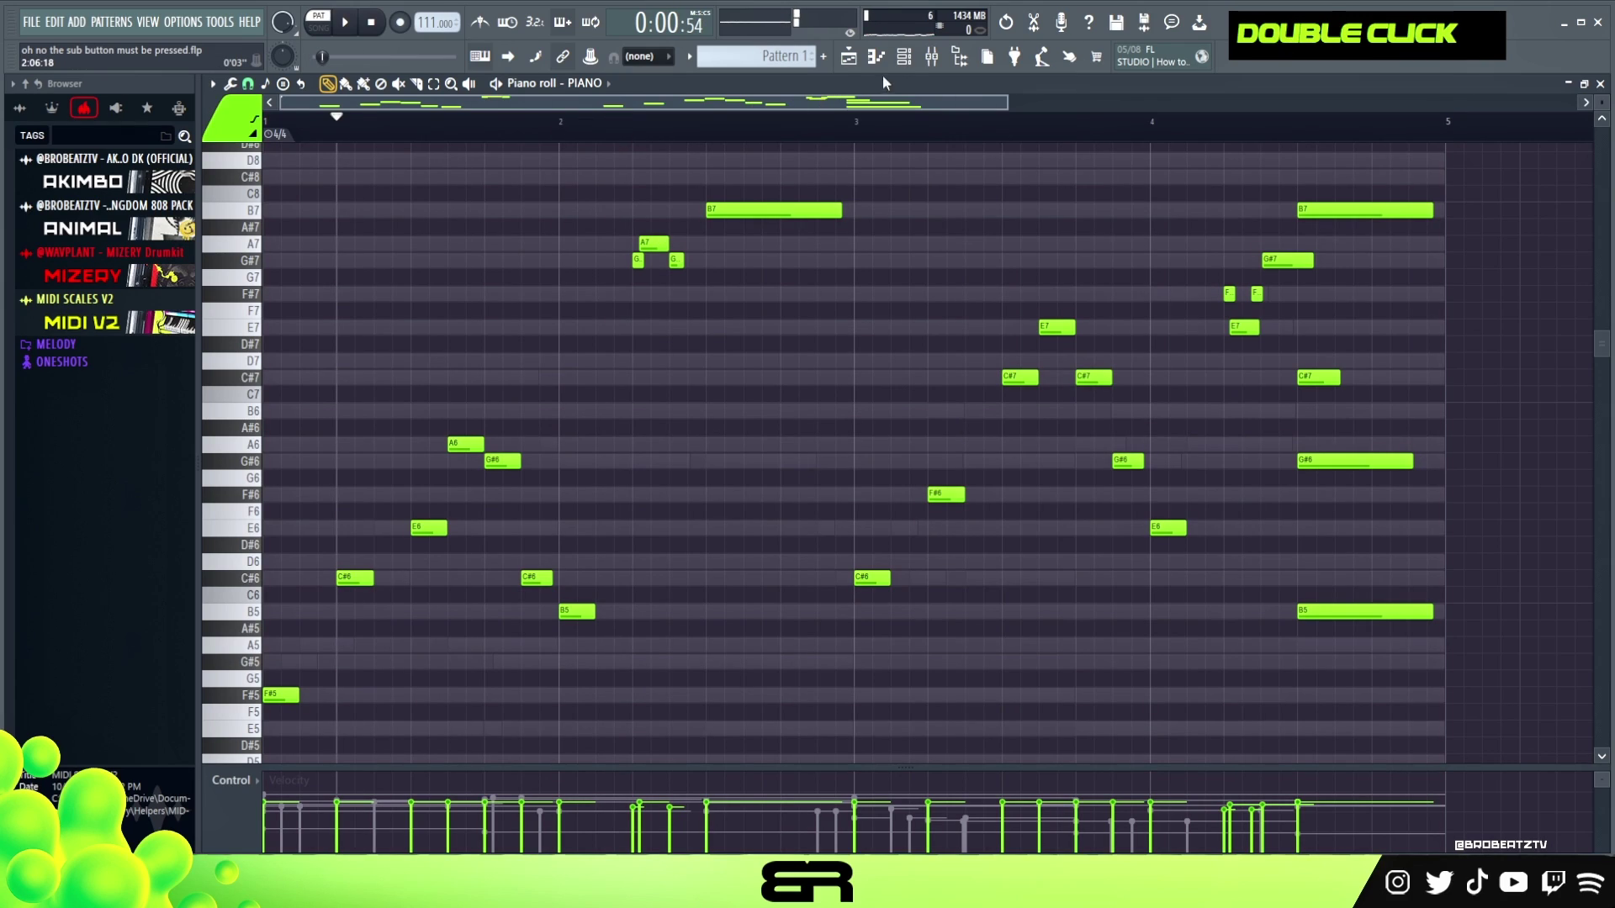
Step: Open the SYNTH channel's Xpand!2 instrument, audition its MONO - Virtual preset with a few notes, and close it
left_click(904, 57)
double_click(494, 454)
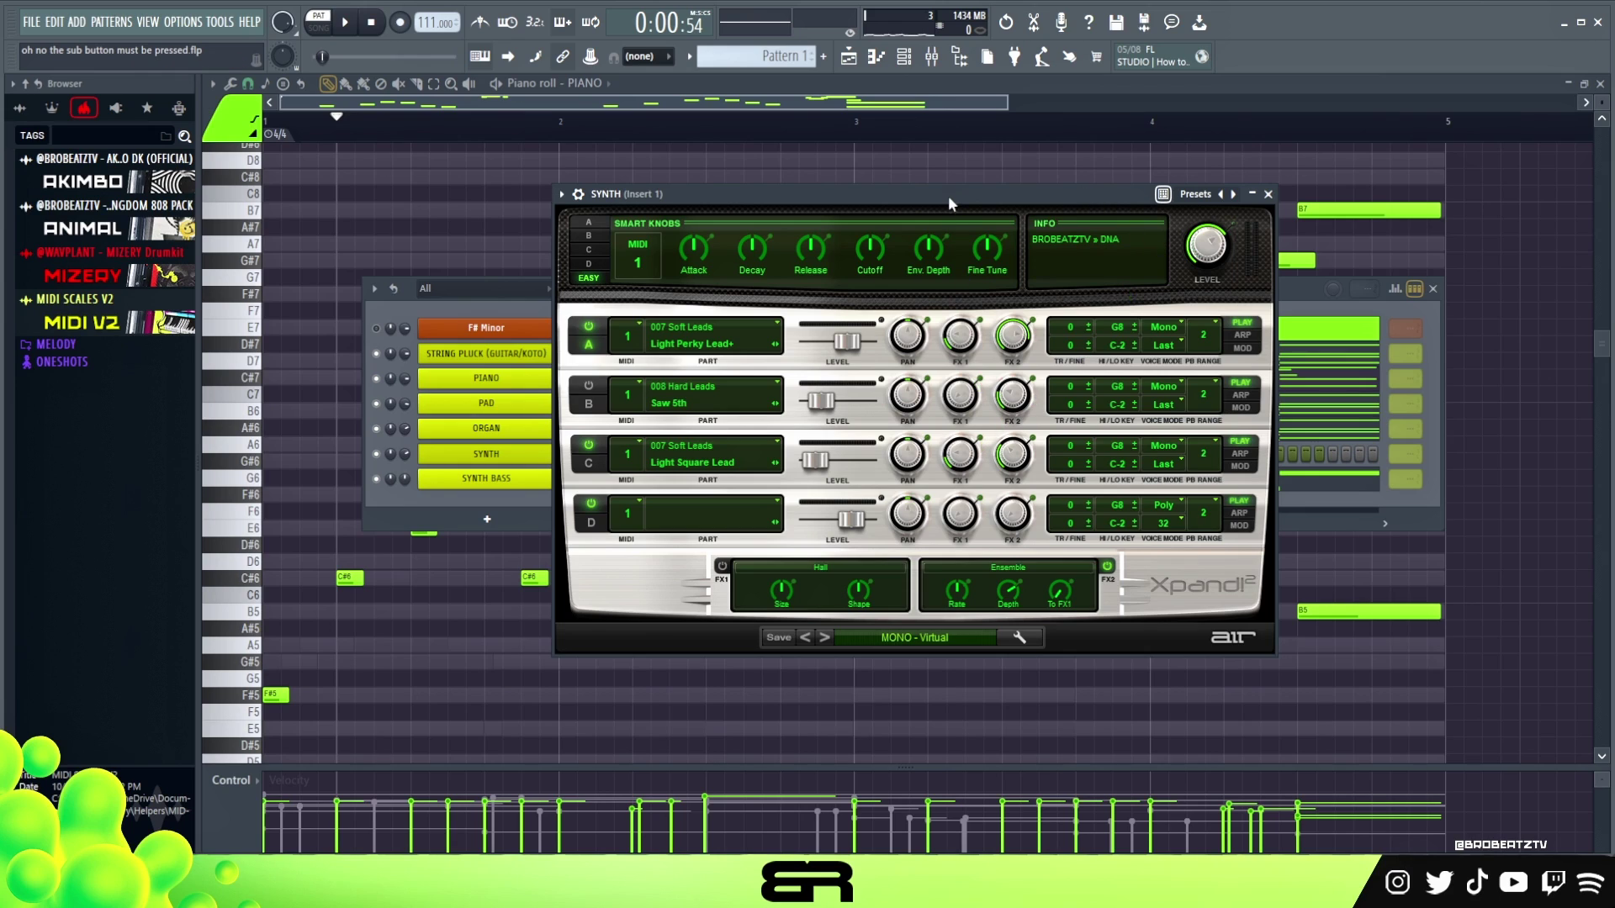
key("s")
key("d")
key("g")
key("e")
key("g")
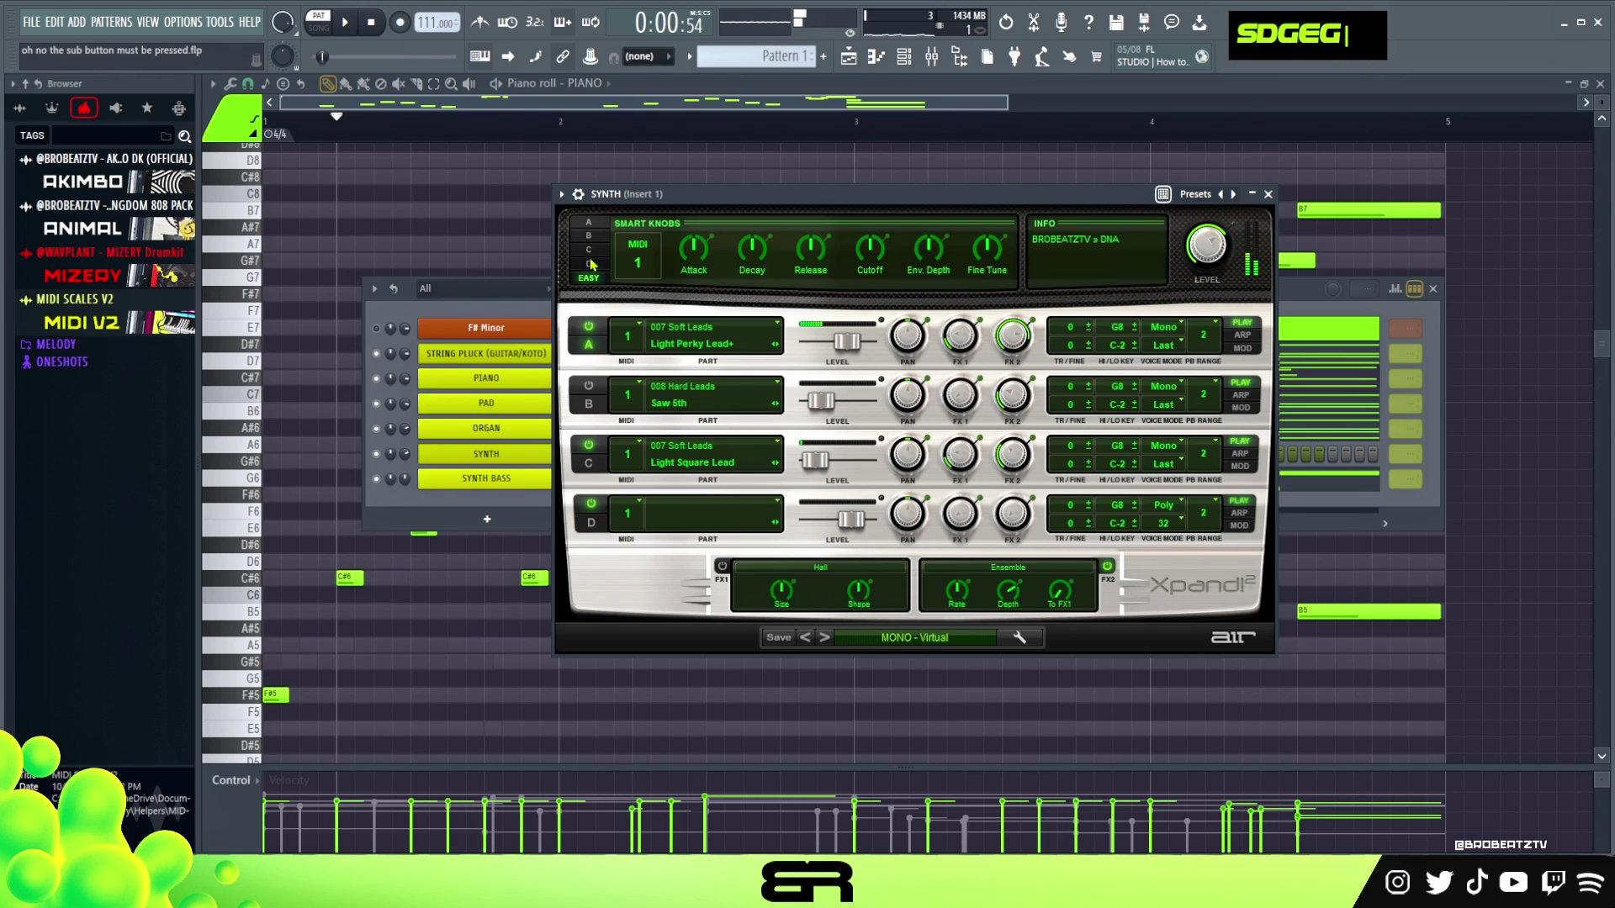
right_click(511, 194)
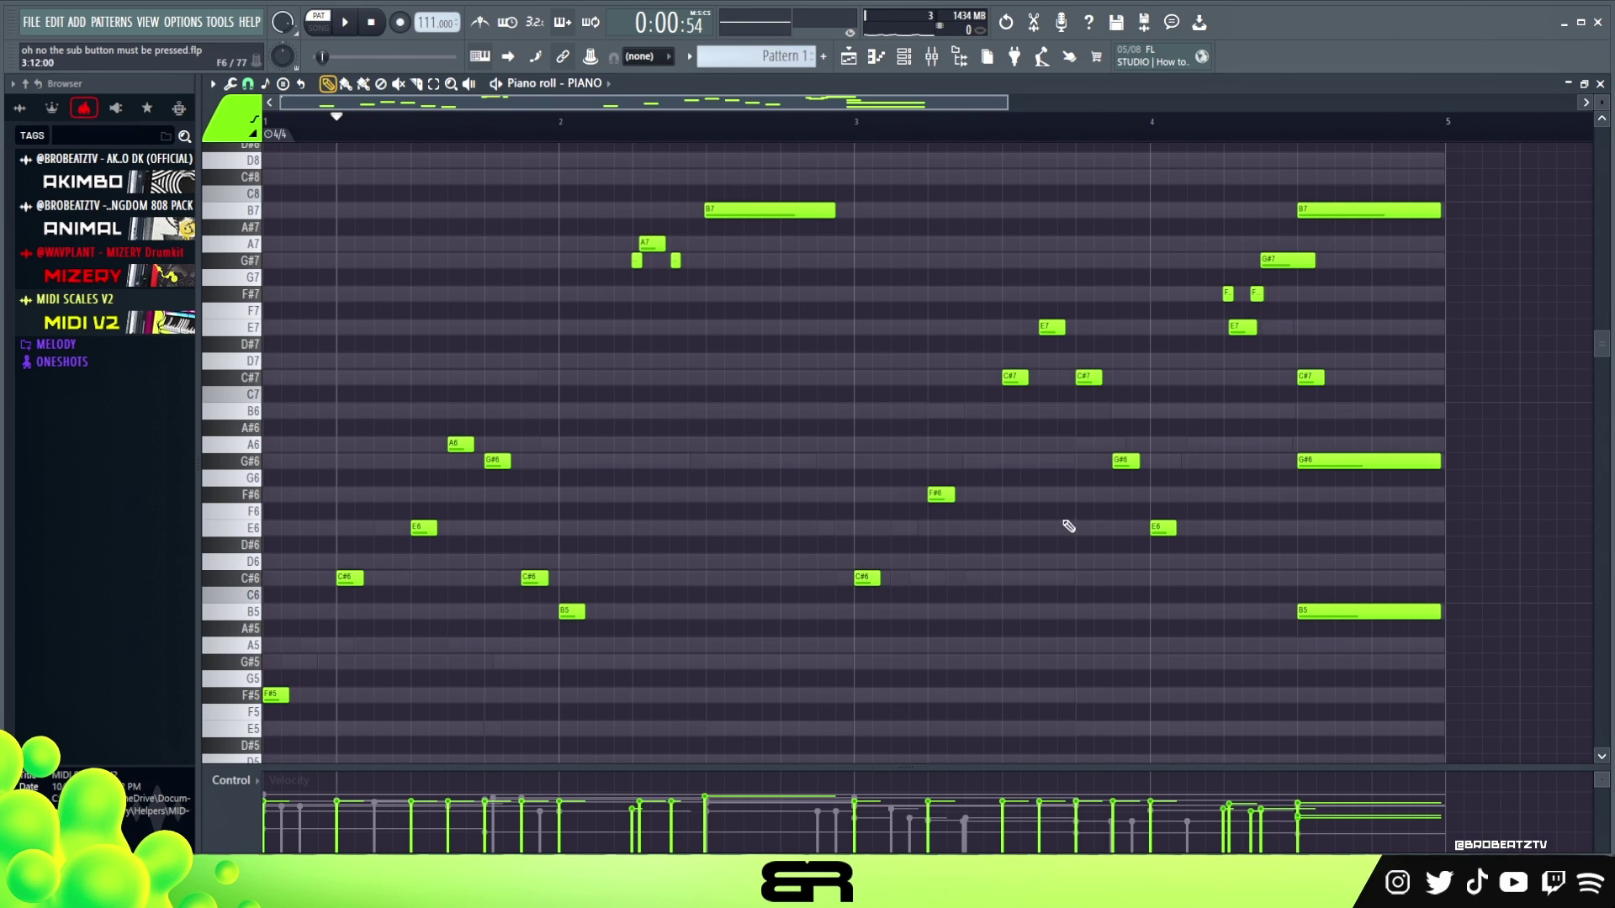
Step: Highlight the piano notes in bar 4, play the phrase from the start of that bar, and clear the selection
right_click(1225, 135)
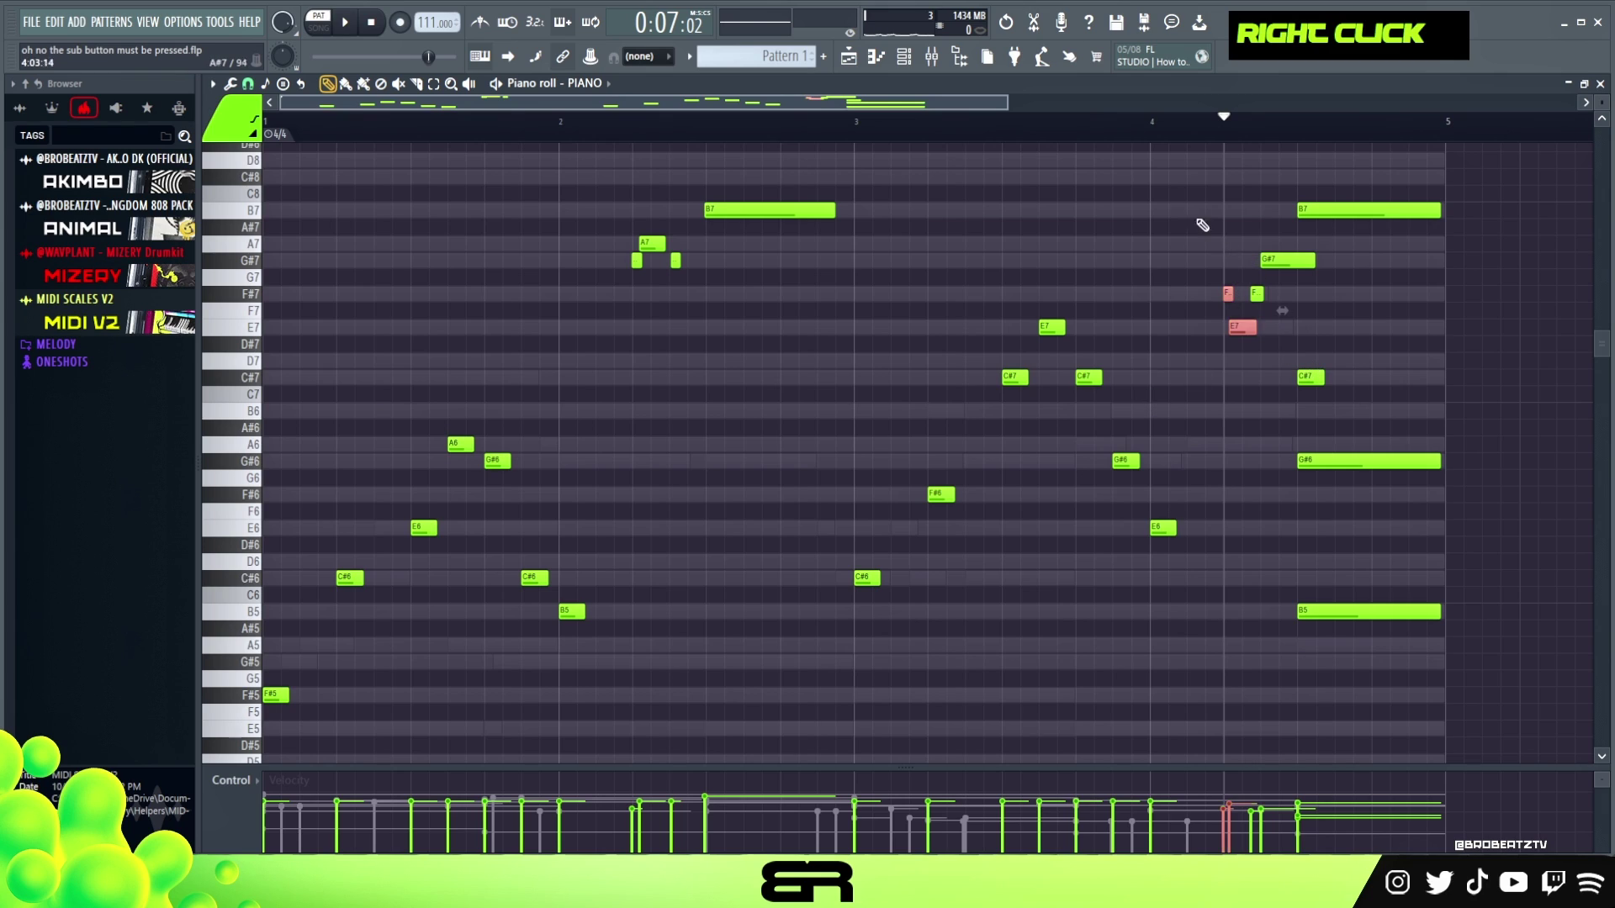
right_click(1155, 134)
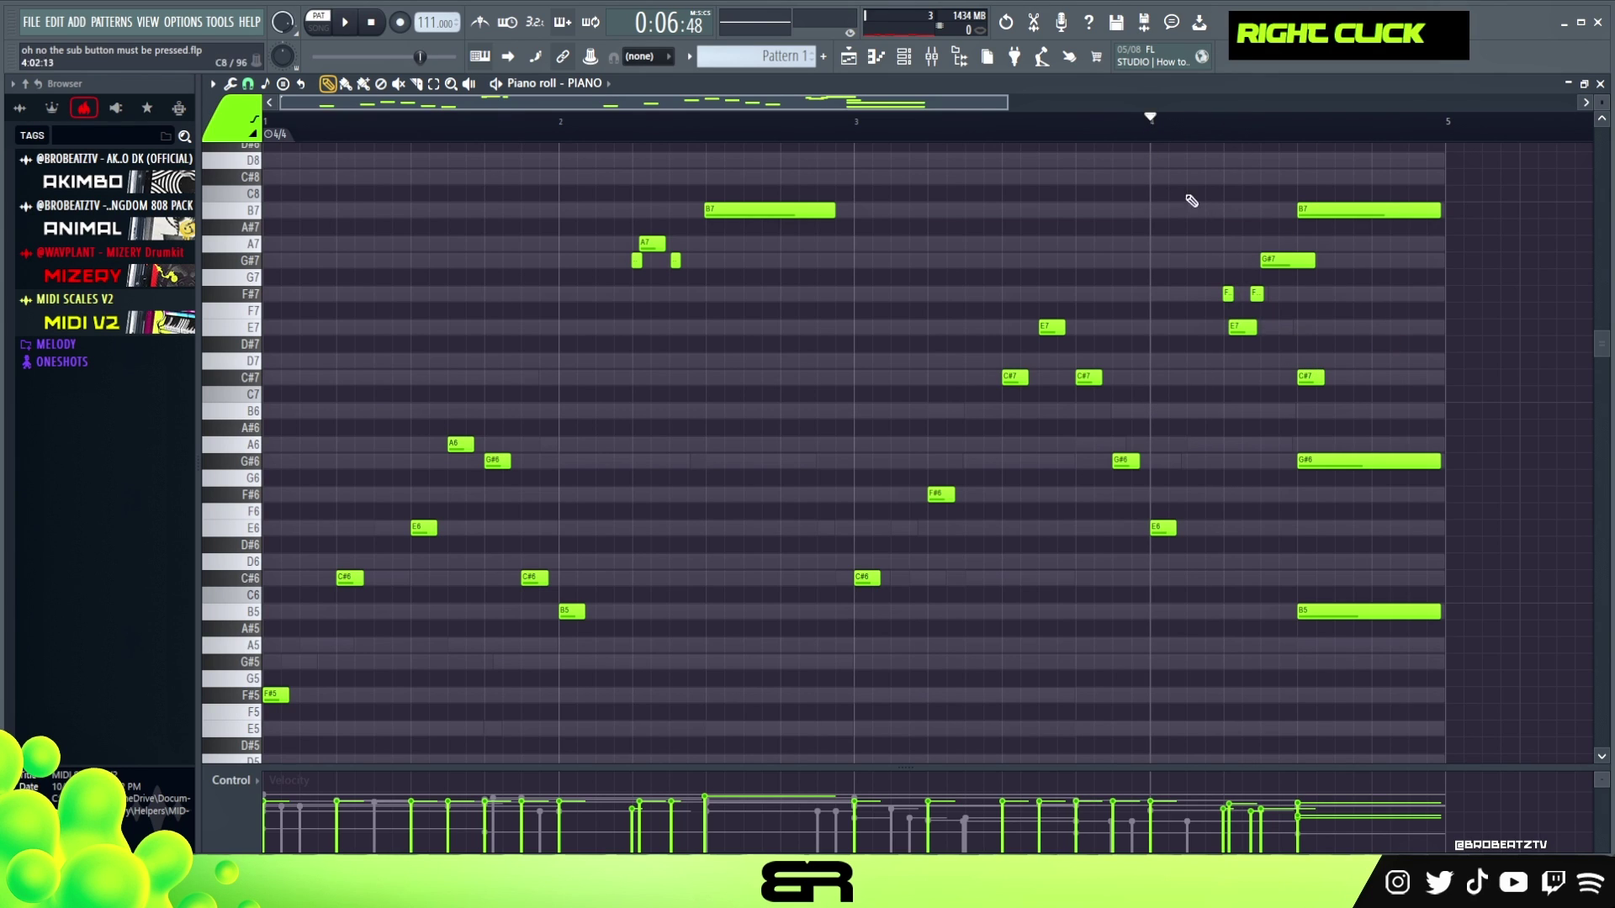
left_click_drag(1184, 166, 1443, 613)
double_click(1154, 528, "ctrl+shift")
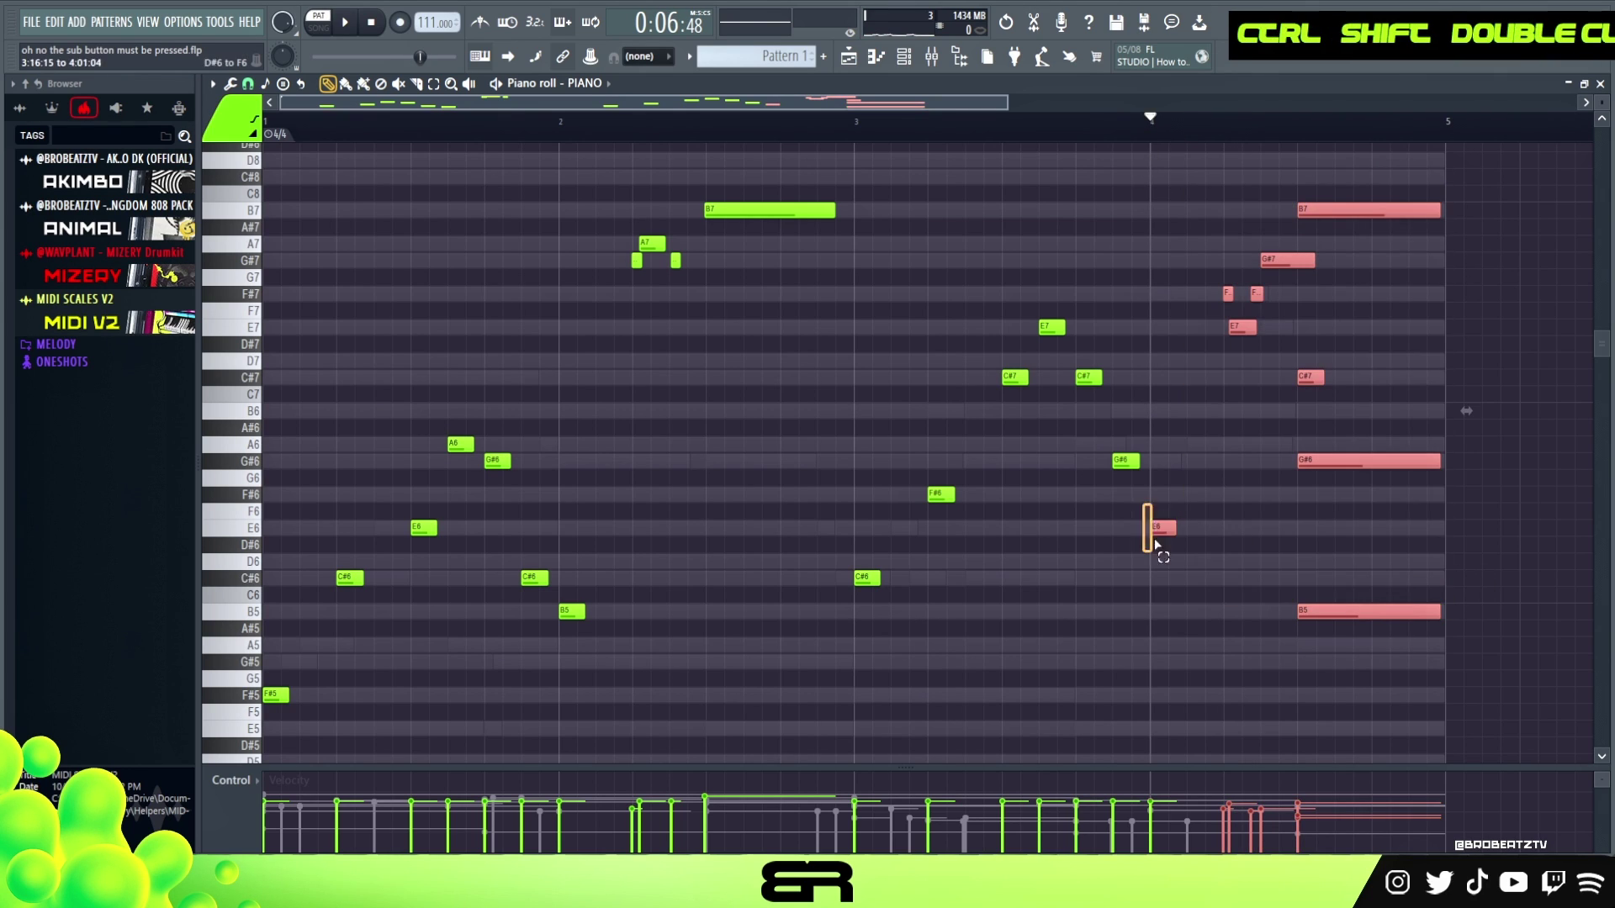
key("space")
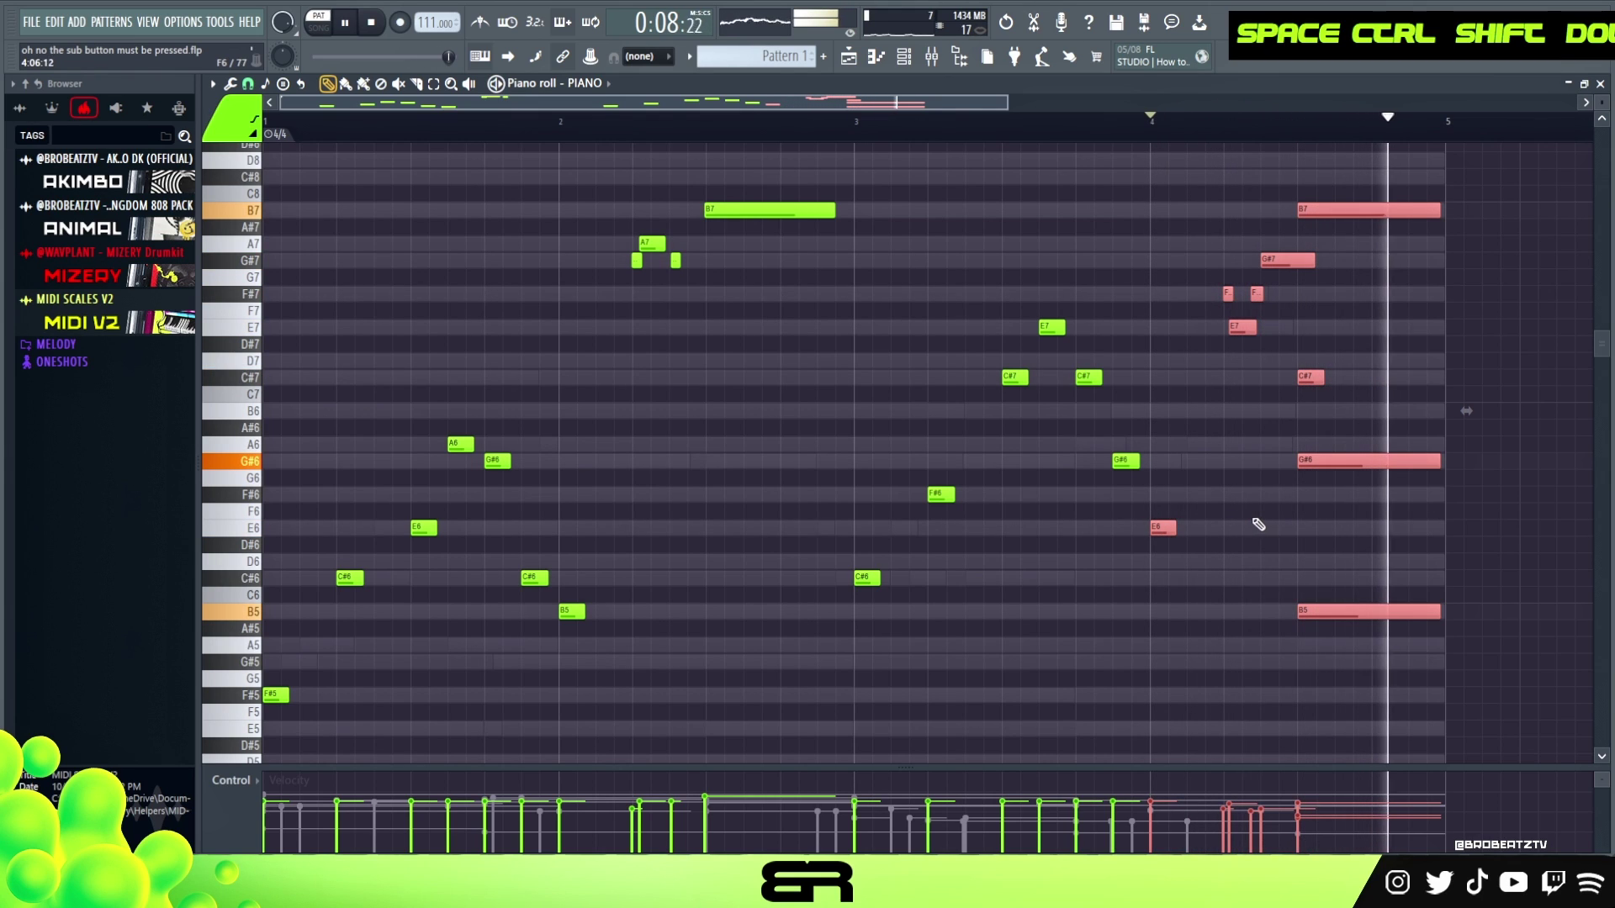
key("space")
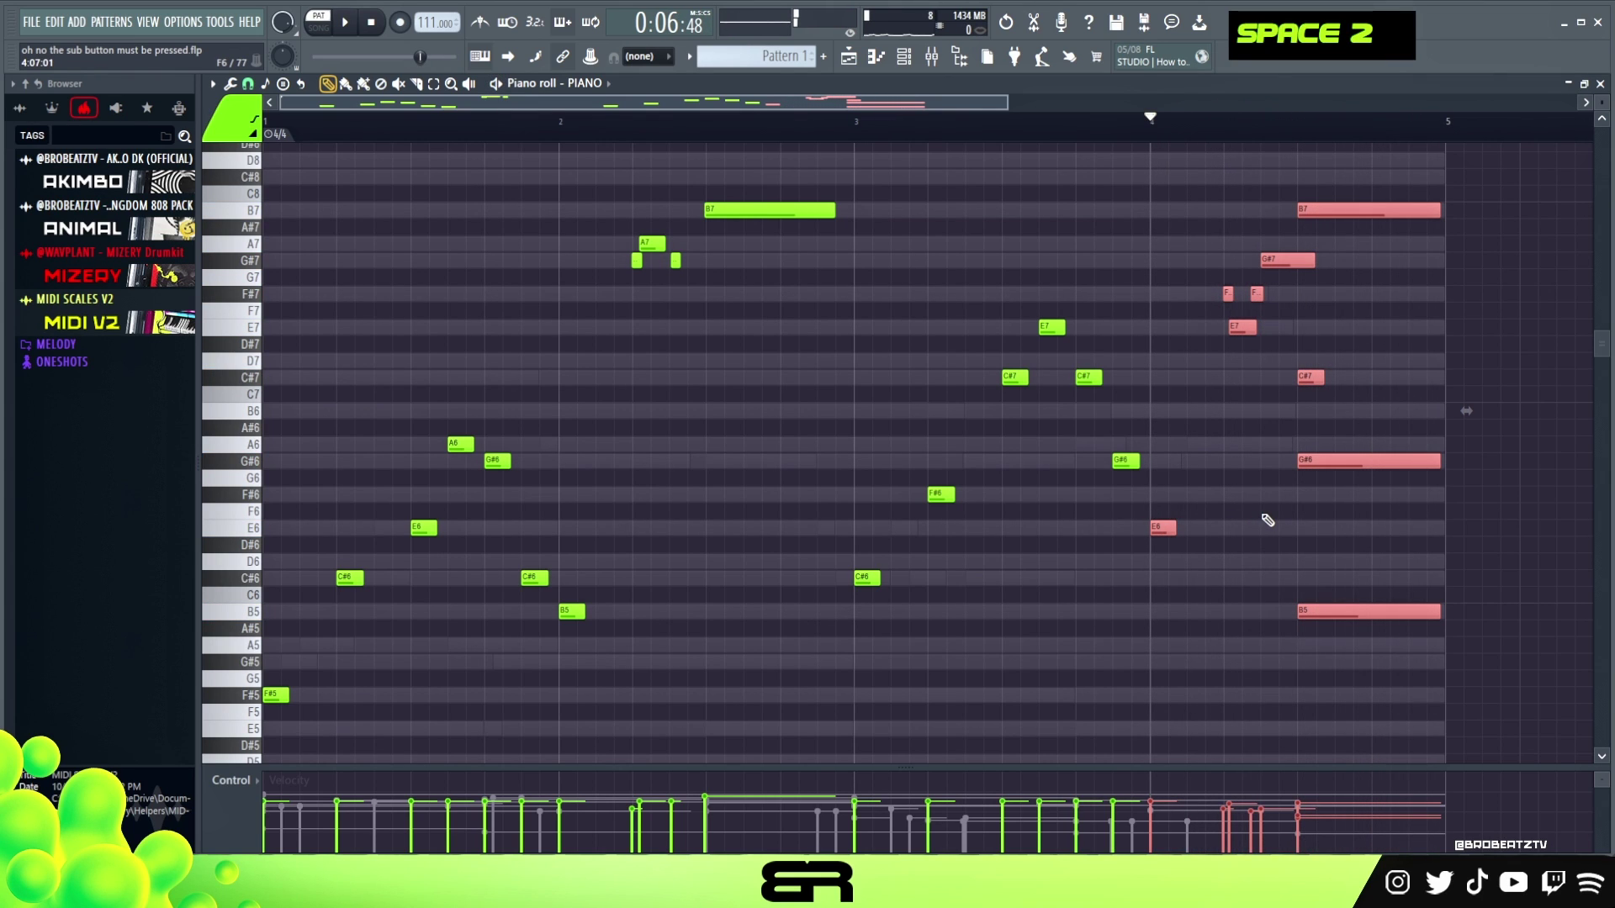
right_click(1308, 534)
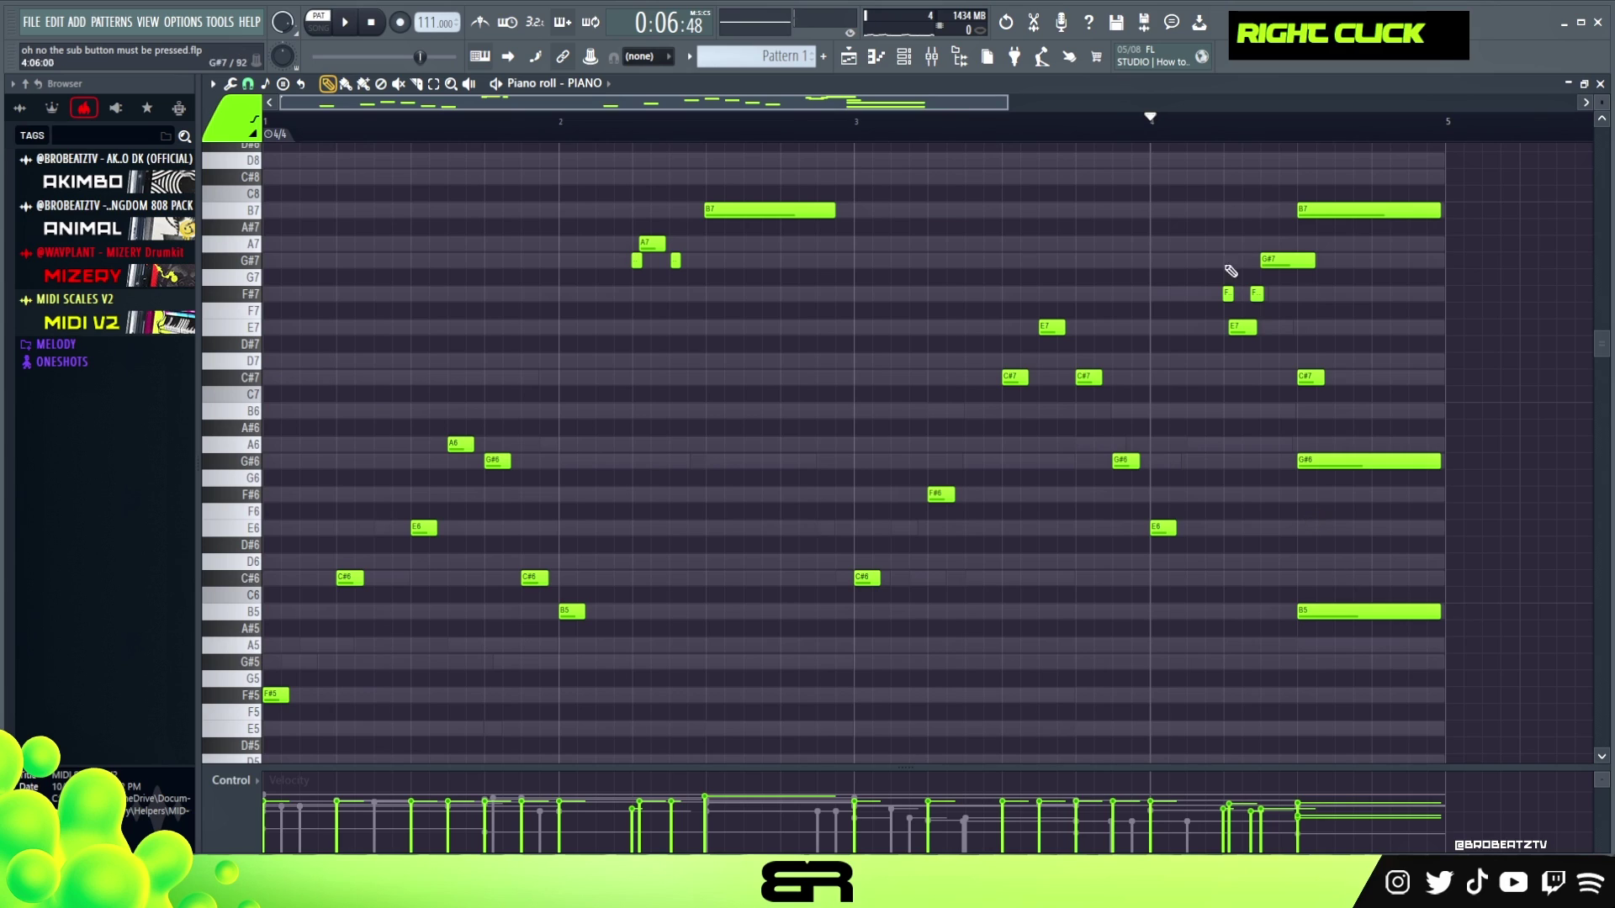
Step: Play the piano melody from the end of bar 2 through bar 3, starting with the C#6 note
left_click(833, 120)
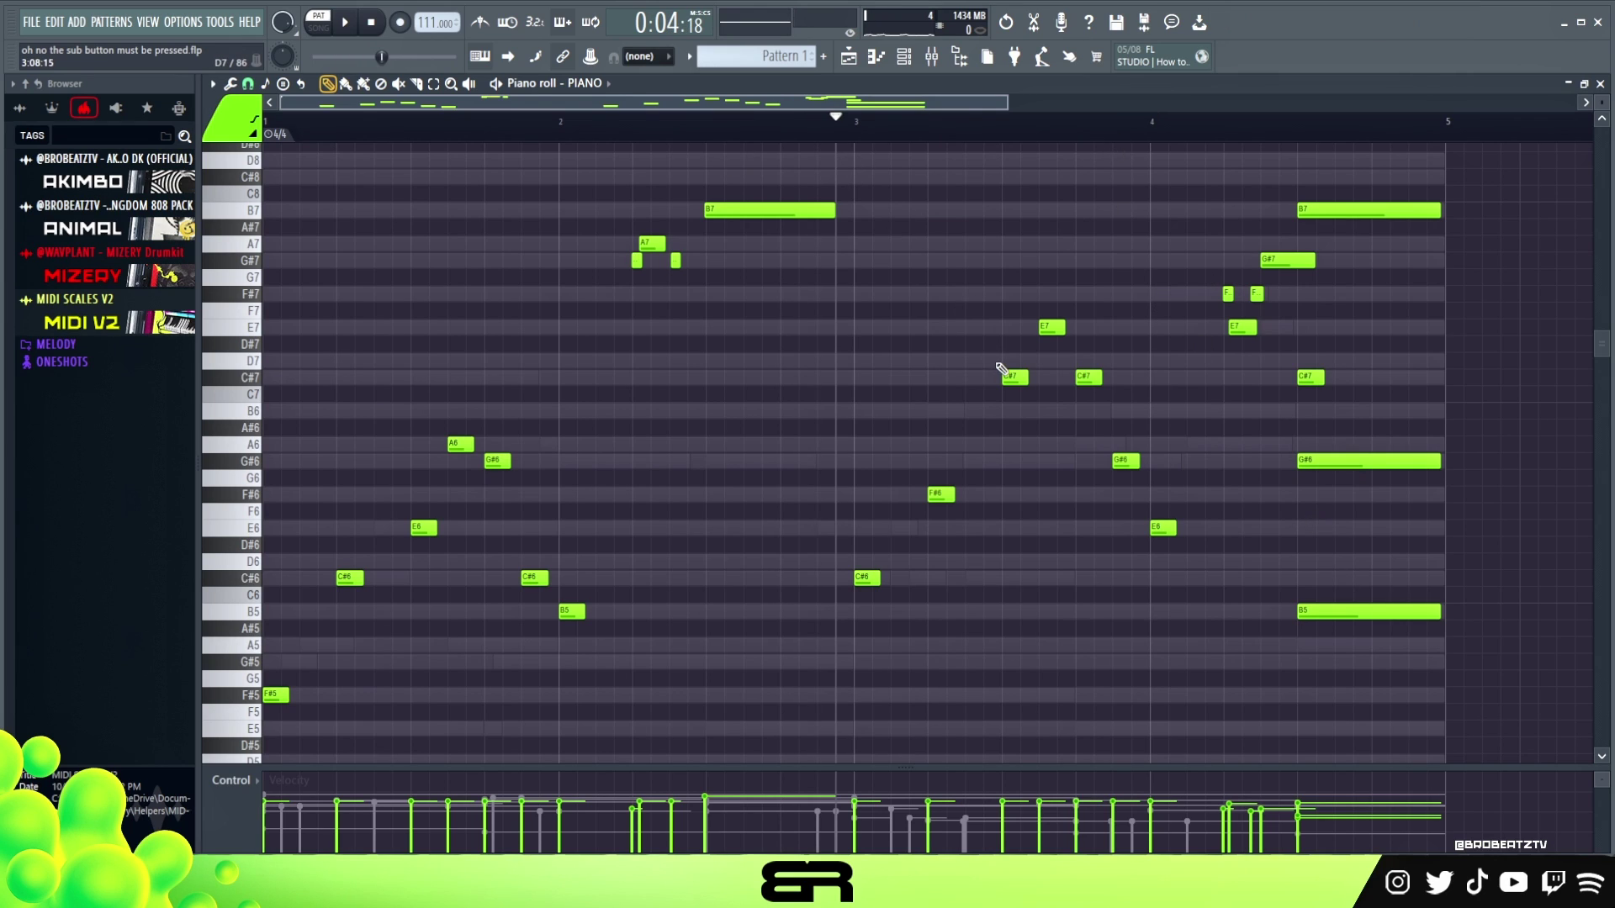
left_click(866, 577, "ctrl")
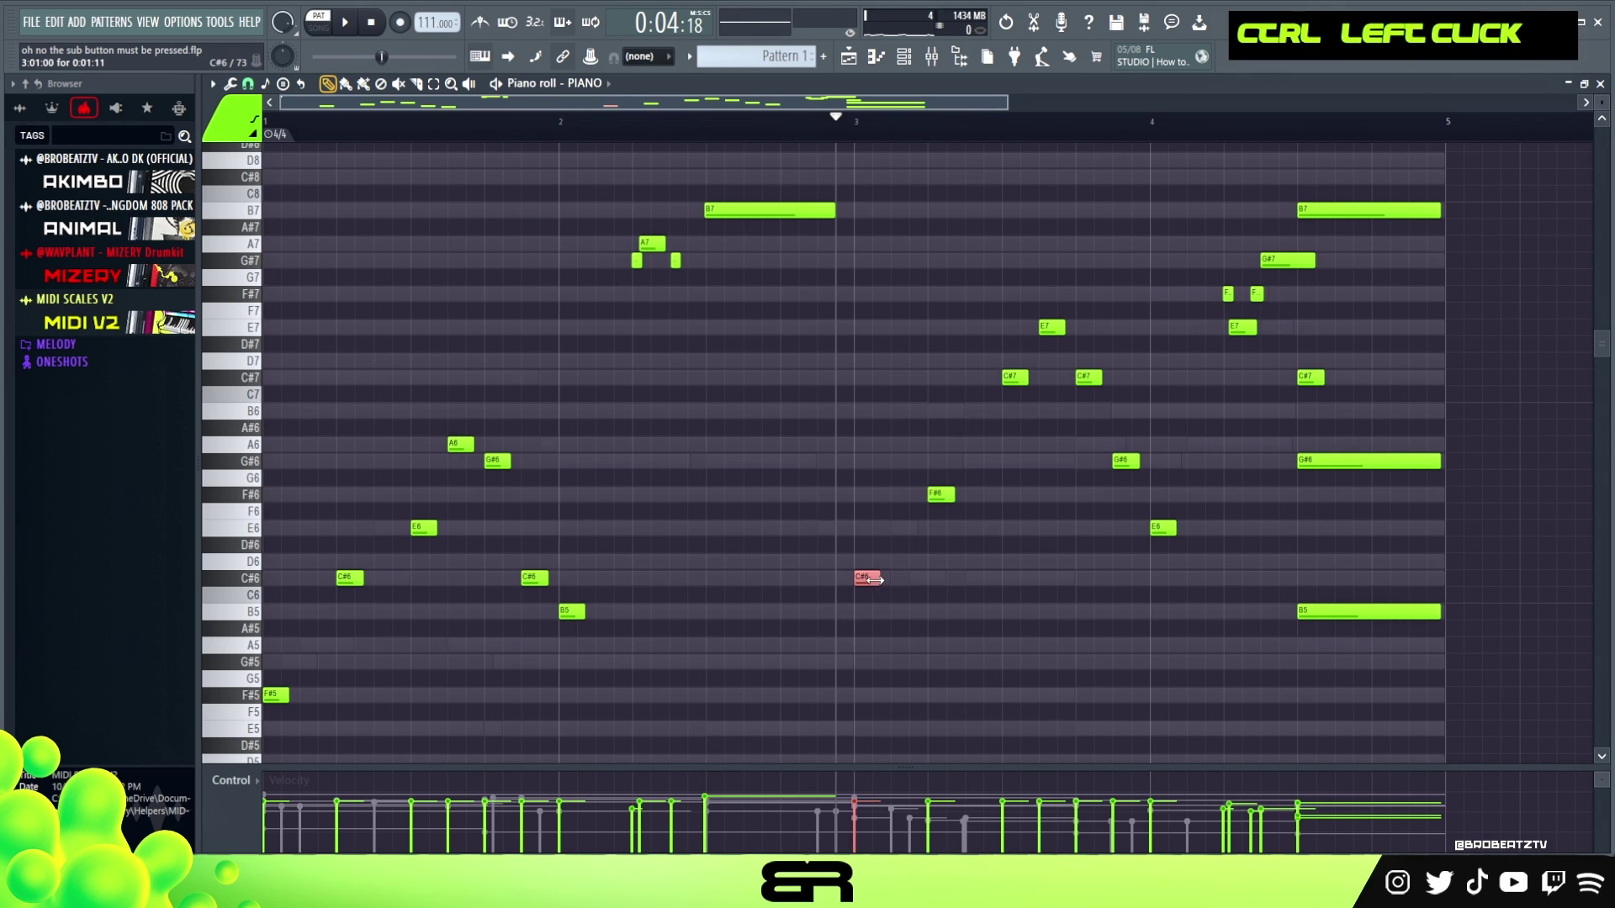
right_click(974, 526)
key("space")
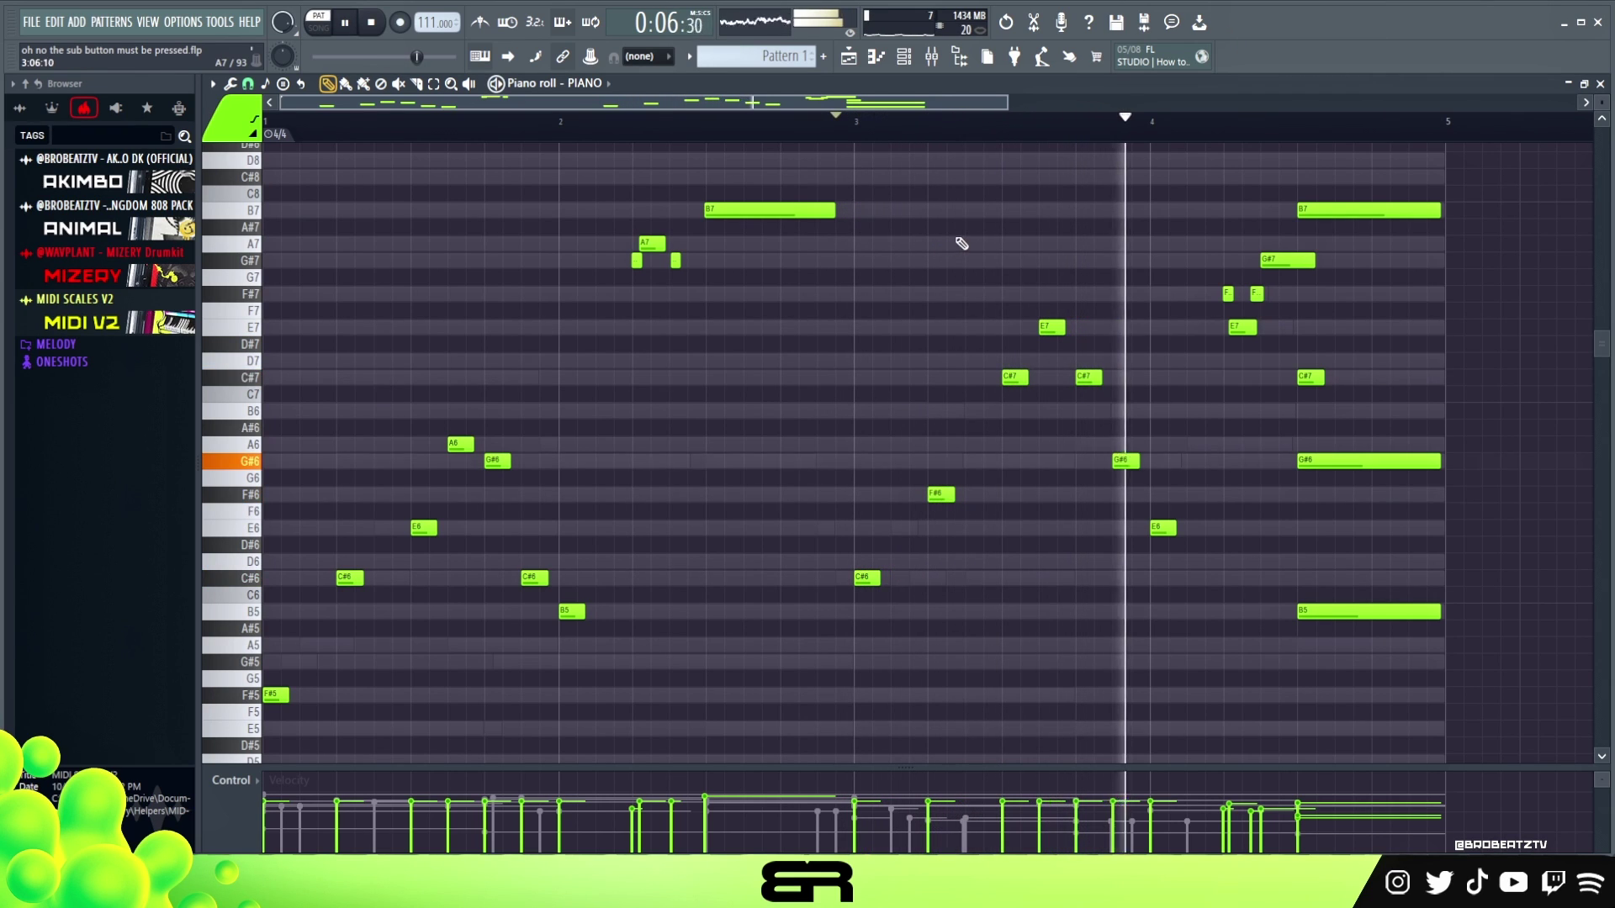
key("space")
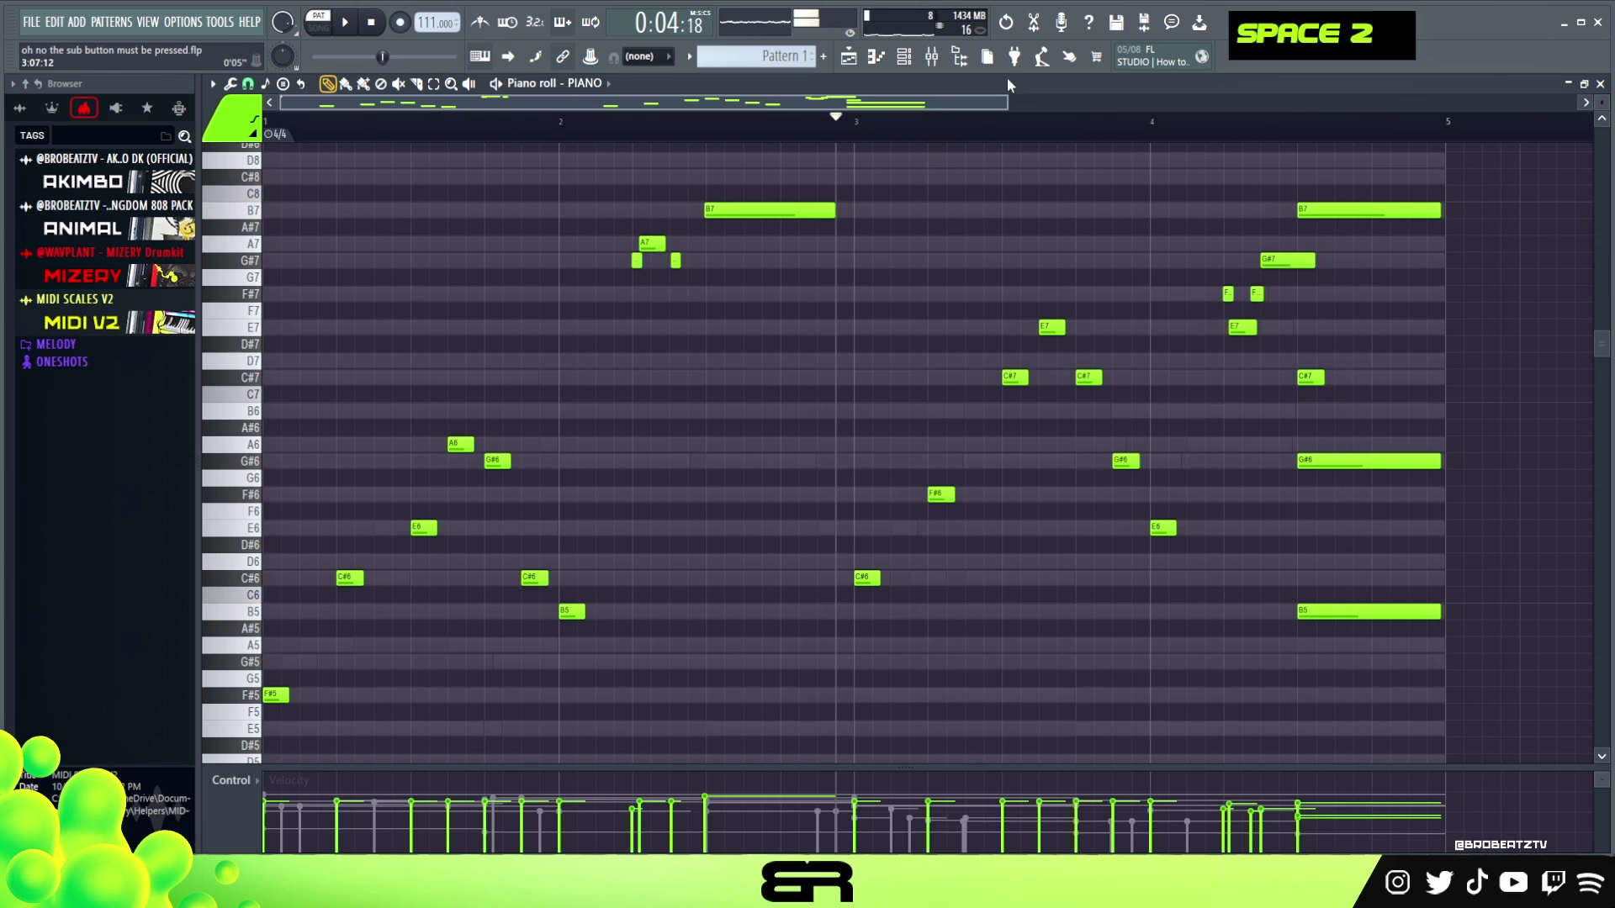
Step: Open the SYNTH channel's piano roll from the channel rack
left_click(909, 60)
left_click_drag(788, 298, 776, 272)
double_click(502, 434)
left_click(504, 429)
right_click(542, 426)
left_click(562, 427)
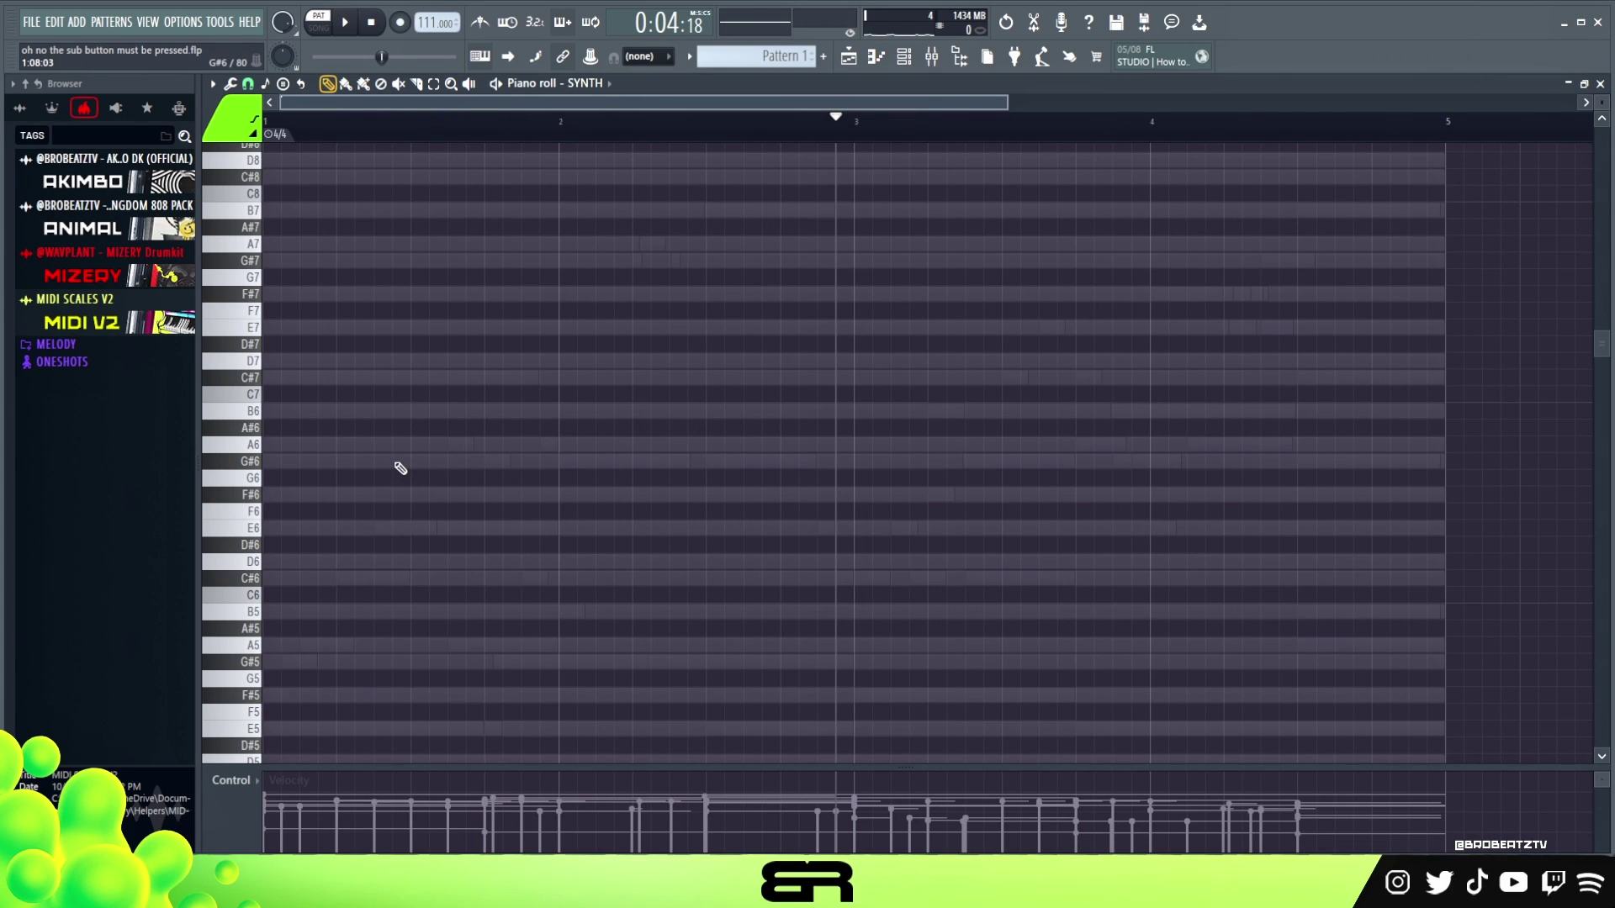
Step: Check the opening chord's F#4 and C#5 notes in the STRING PLUCK (GUITAR/KOTO) piano roll
left_click(903, 62)
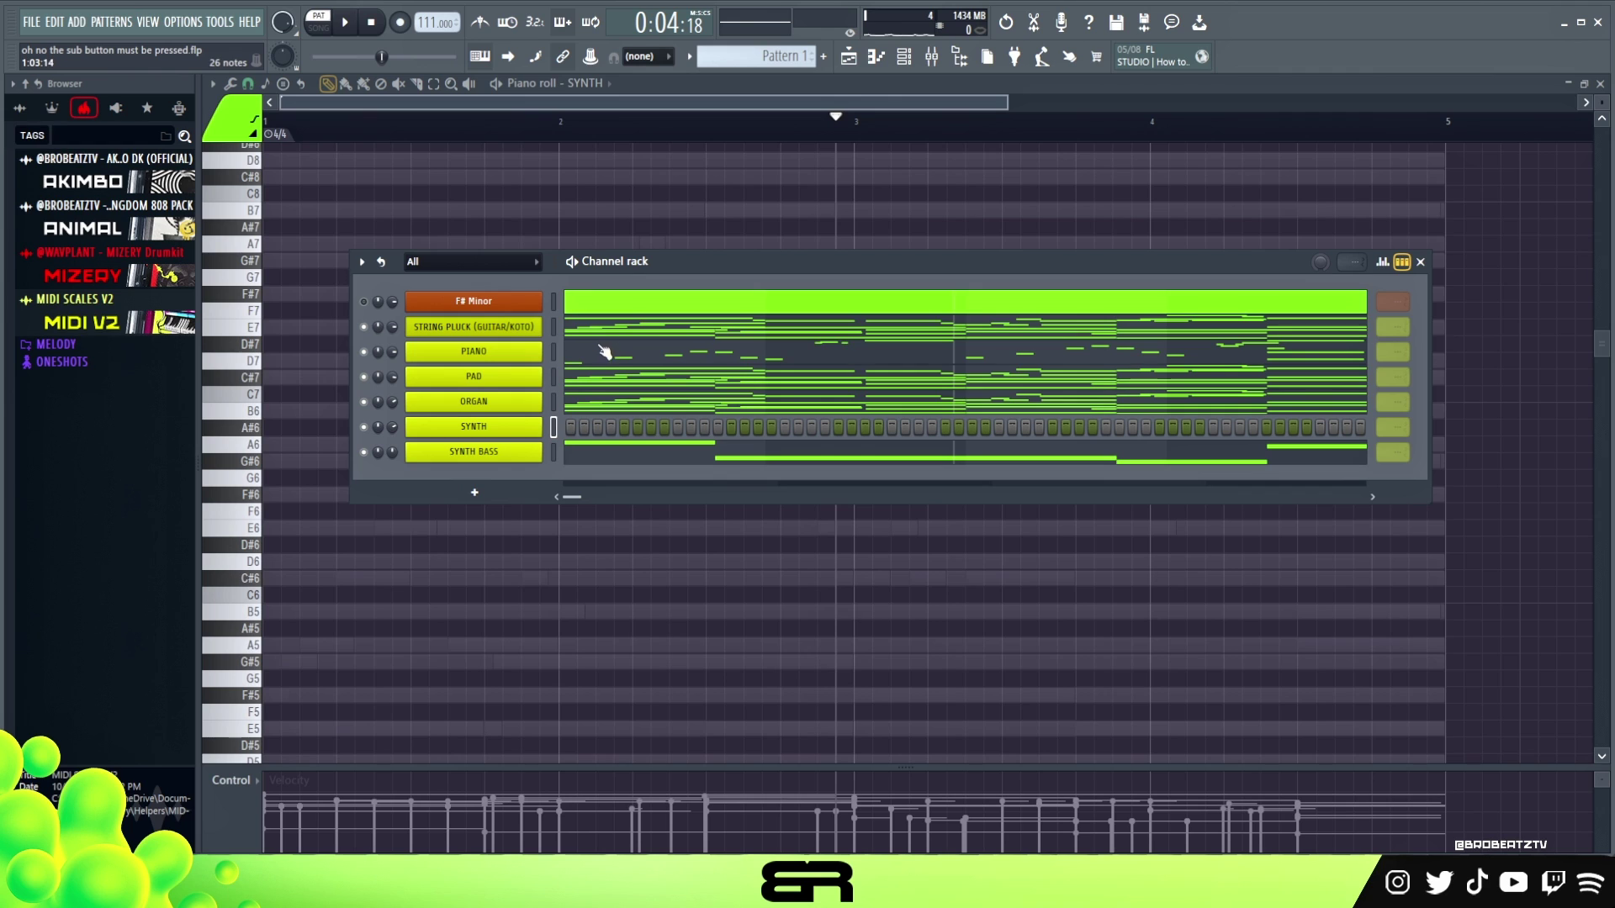
left_click(598, 330)
scroll(580, 384, "down", 5)
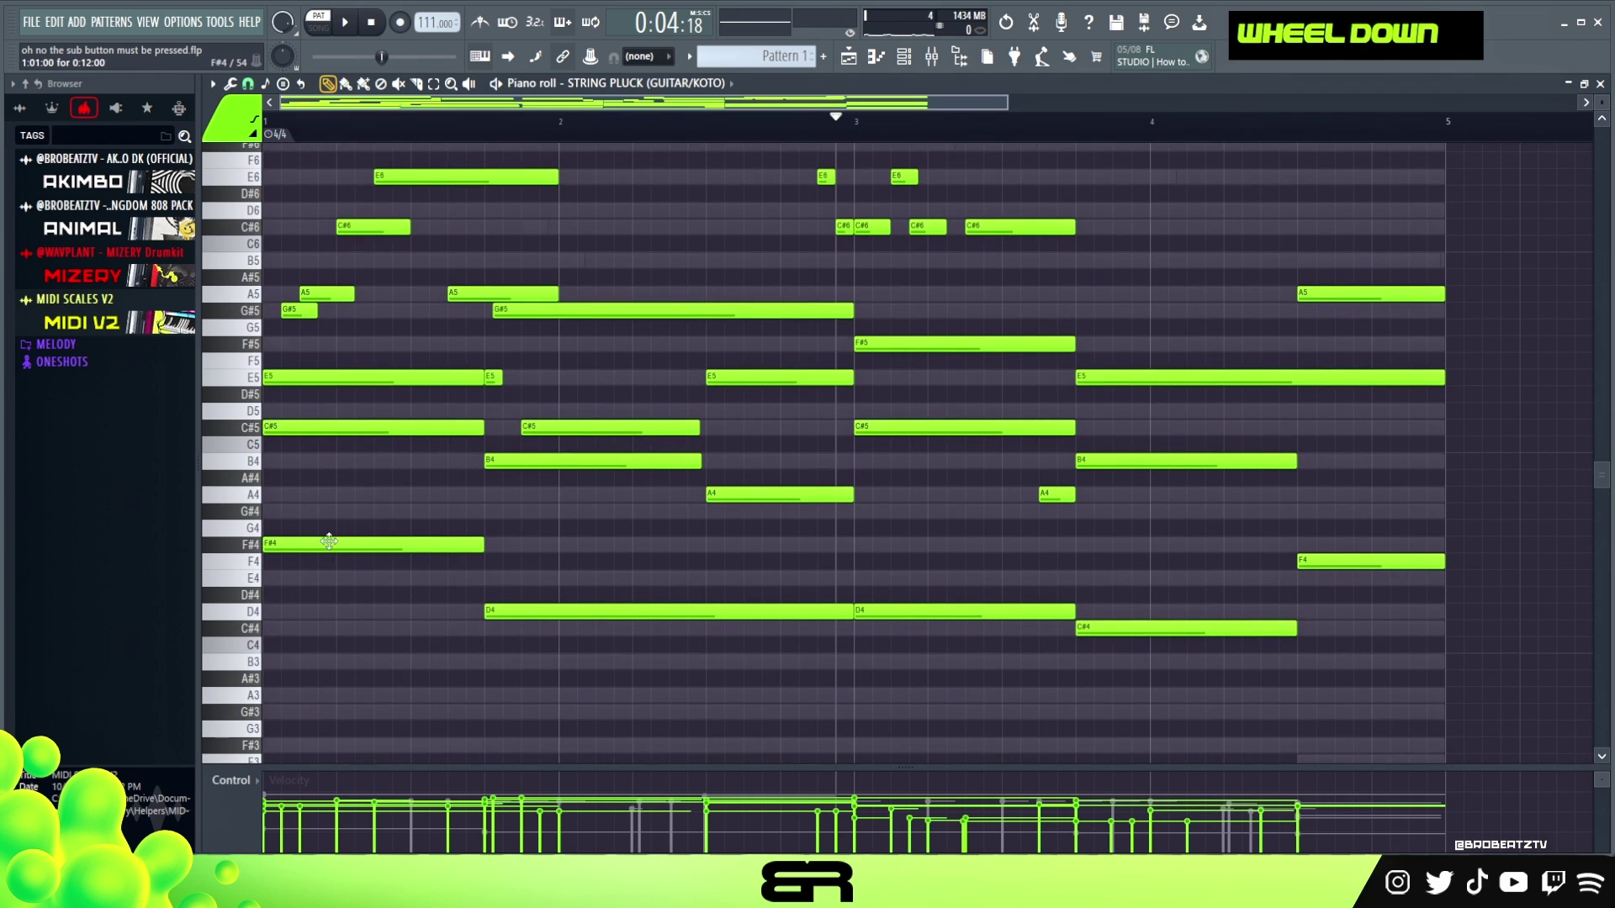
left_click(310, 545, "ctrl")
left_click(309, 428, "ctrl")
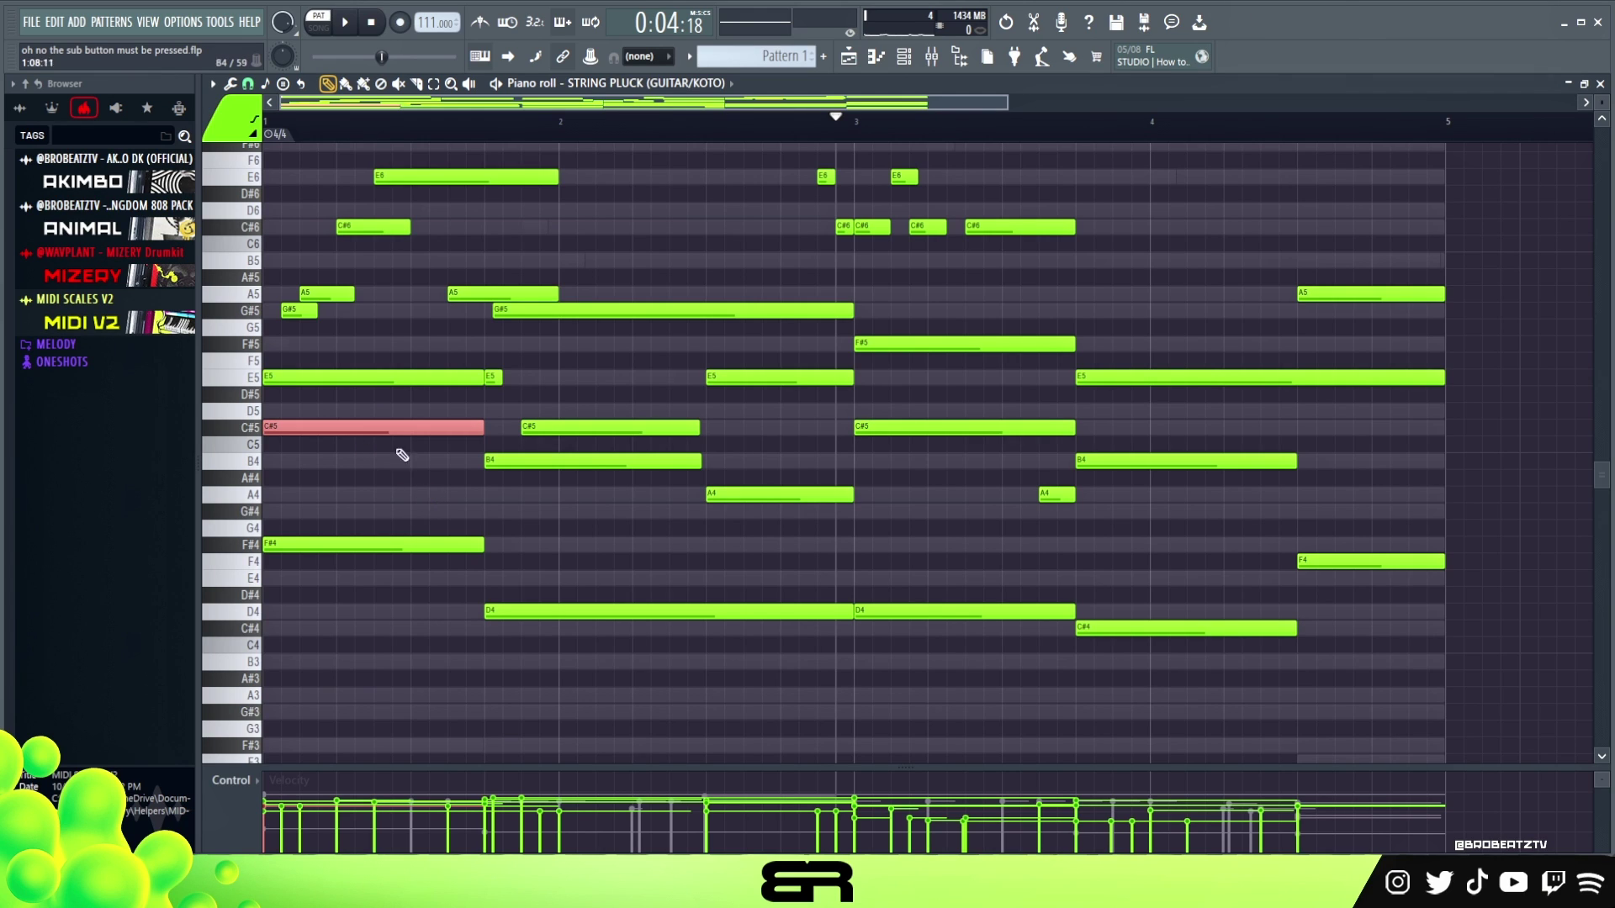
Step: Return to the SYNTH piano roll and play the pattern from the beginning to find where the lead enters
left_click(908, 60)
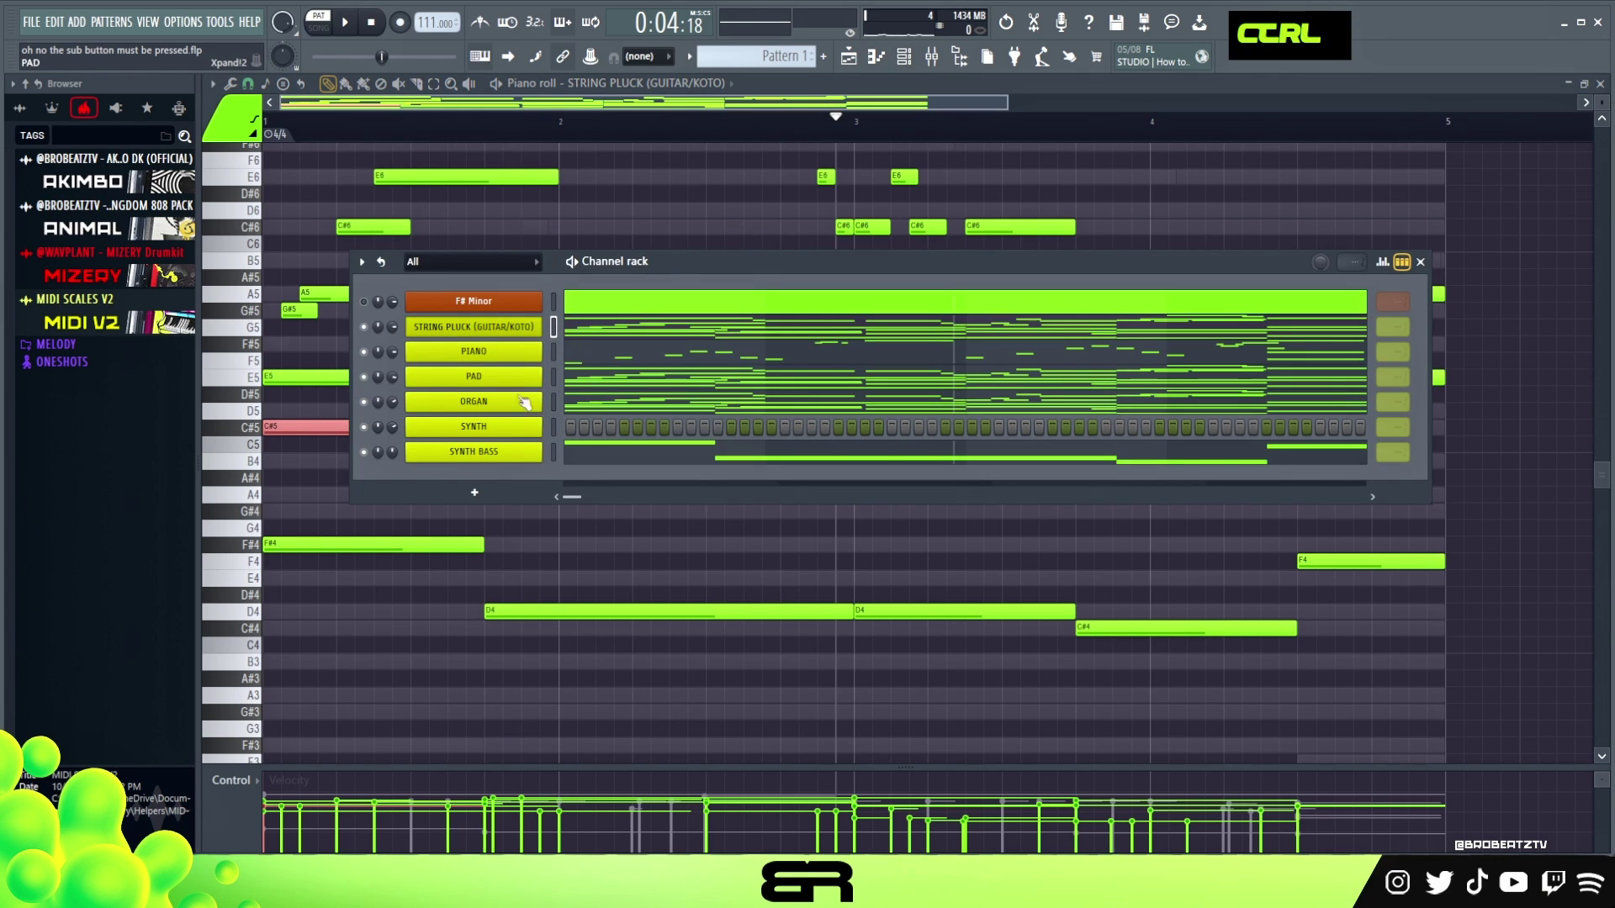
right_click(515, 430)
left_click(604, 426)
scroll(452, 463, "up", 2)
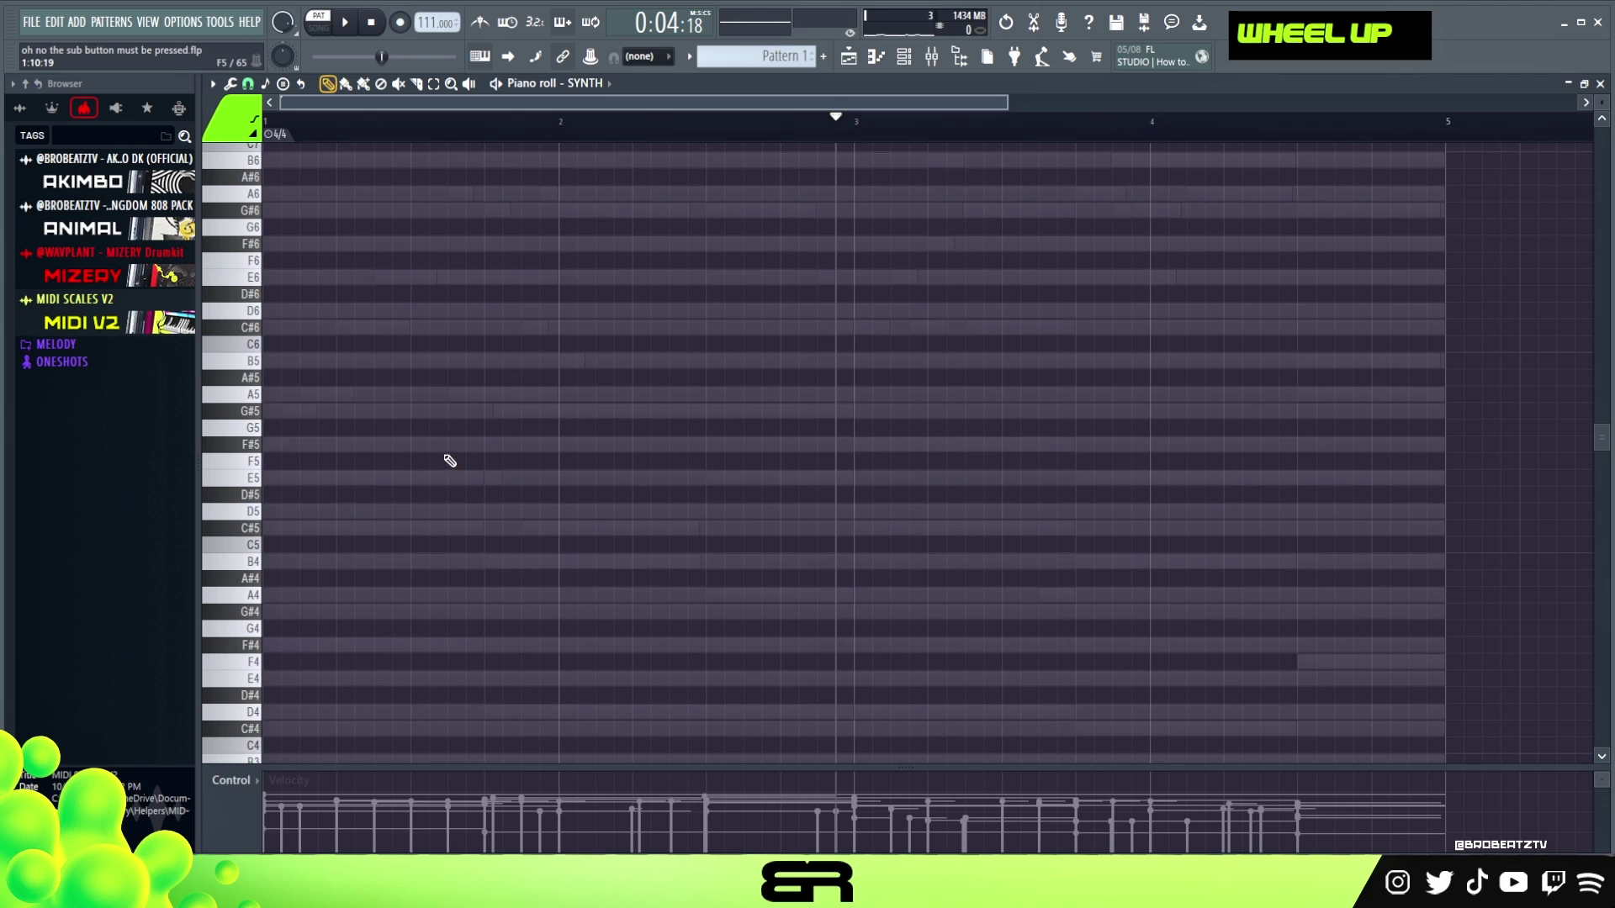
key("space")
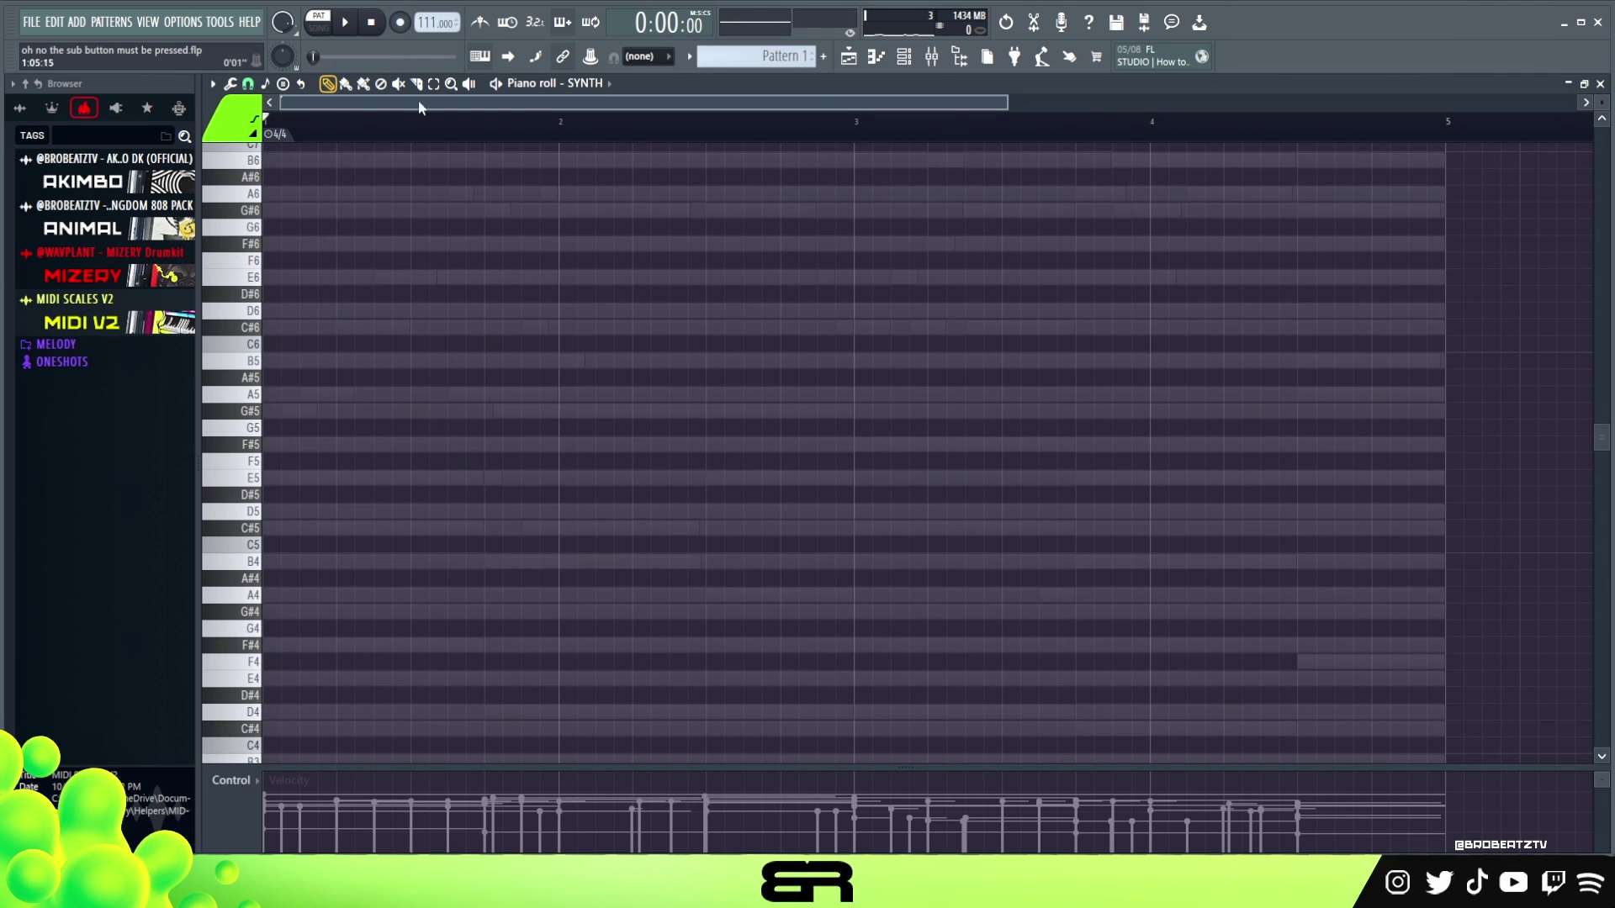
key("space")
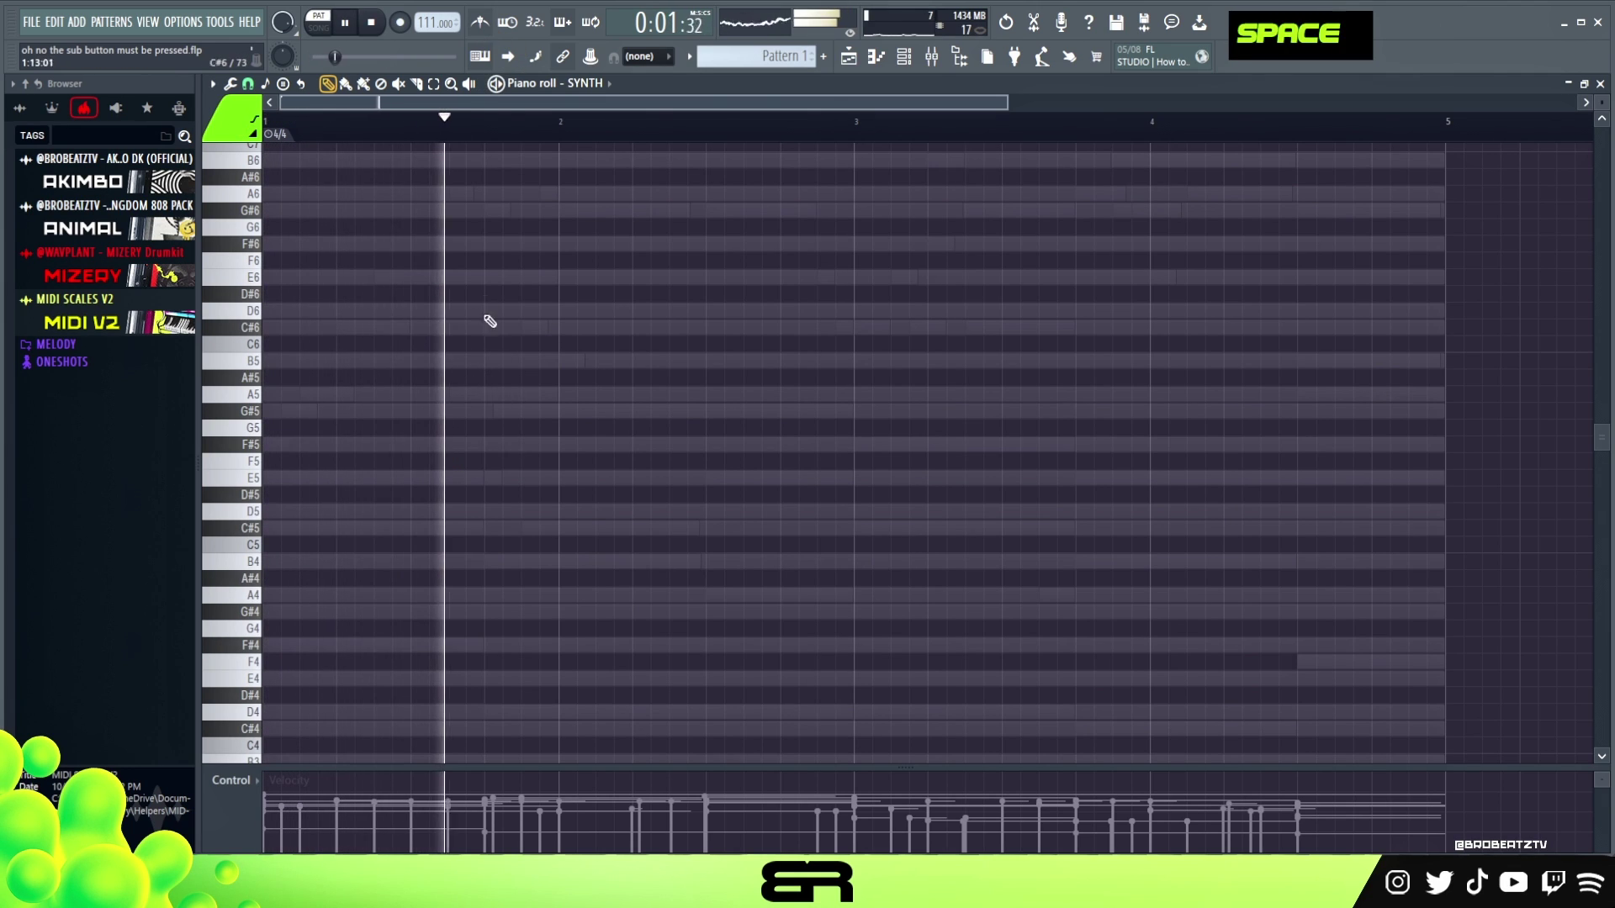
key("space")
Step: Draw a C#6 note from beat 3 of bar 1 to the start of bar 2 and raise it an octave to C#7
left_click(430, 328)
left_click_drag(447, 333, 560, 328)
left_click(539, 327, "ctrl")
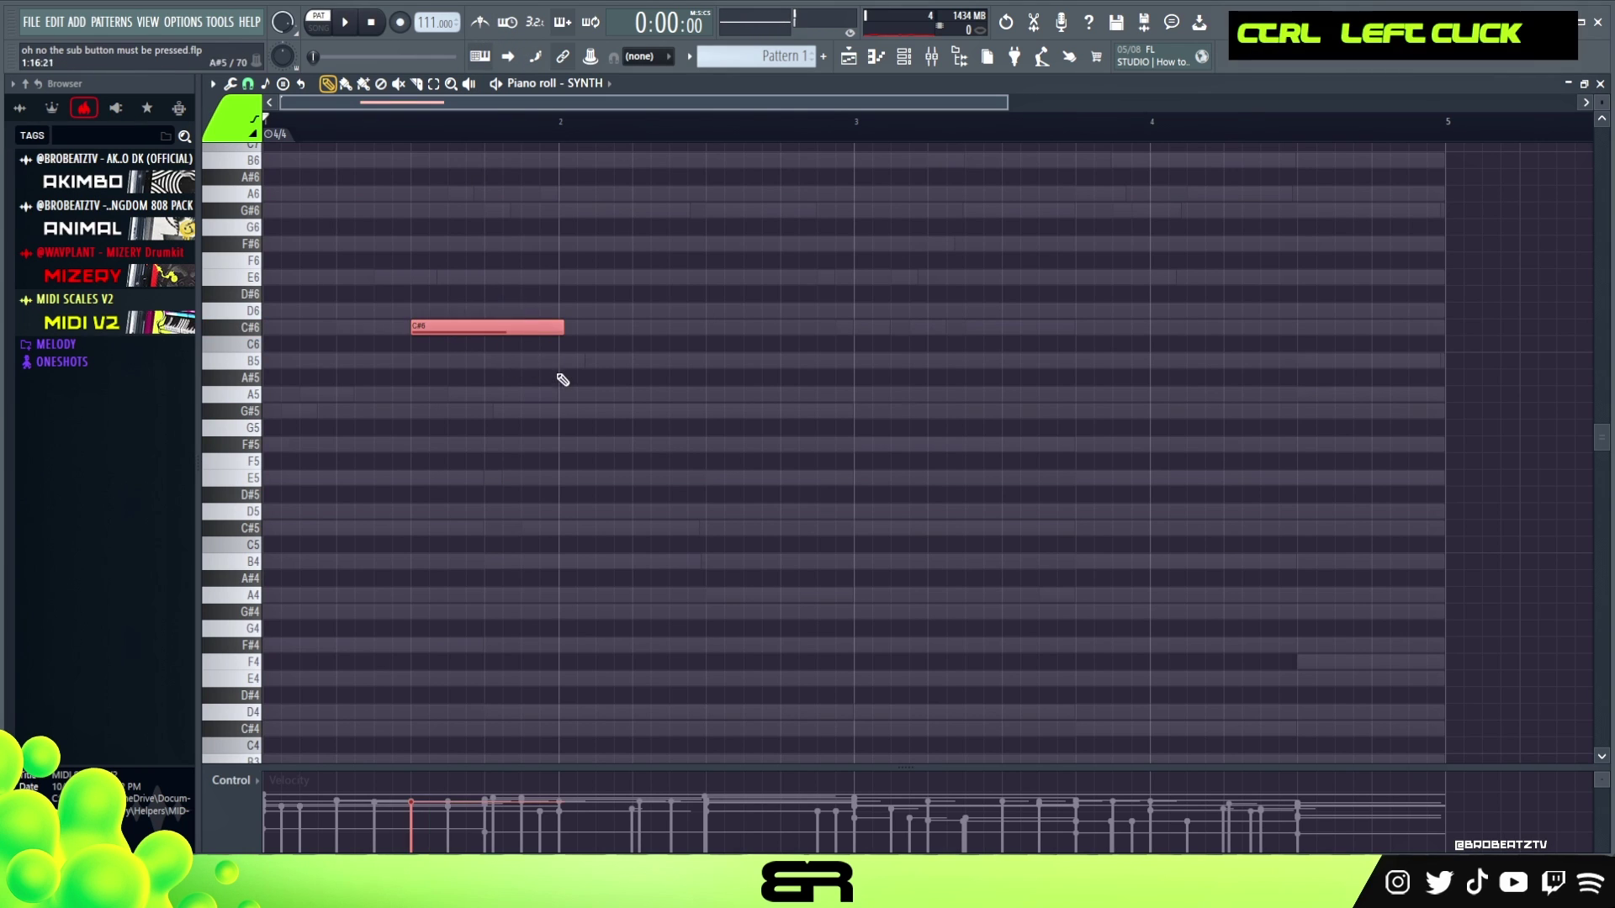
scroll(563, 381, "up", 3)
right_click(560, 393)
Step: Add a short A6 just before bar 2 and a two-beat G#6 at its start, trimming the C#7 to the A6
left_click(542, 335)
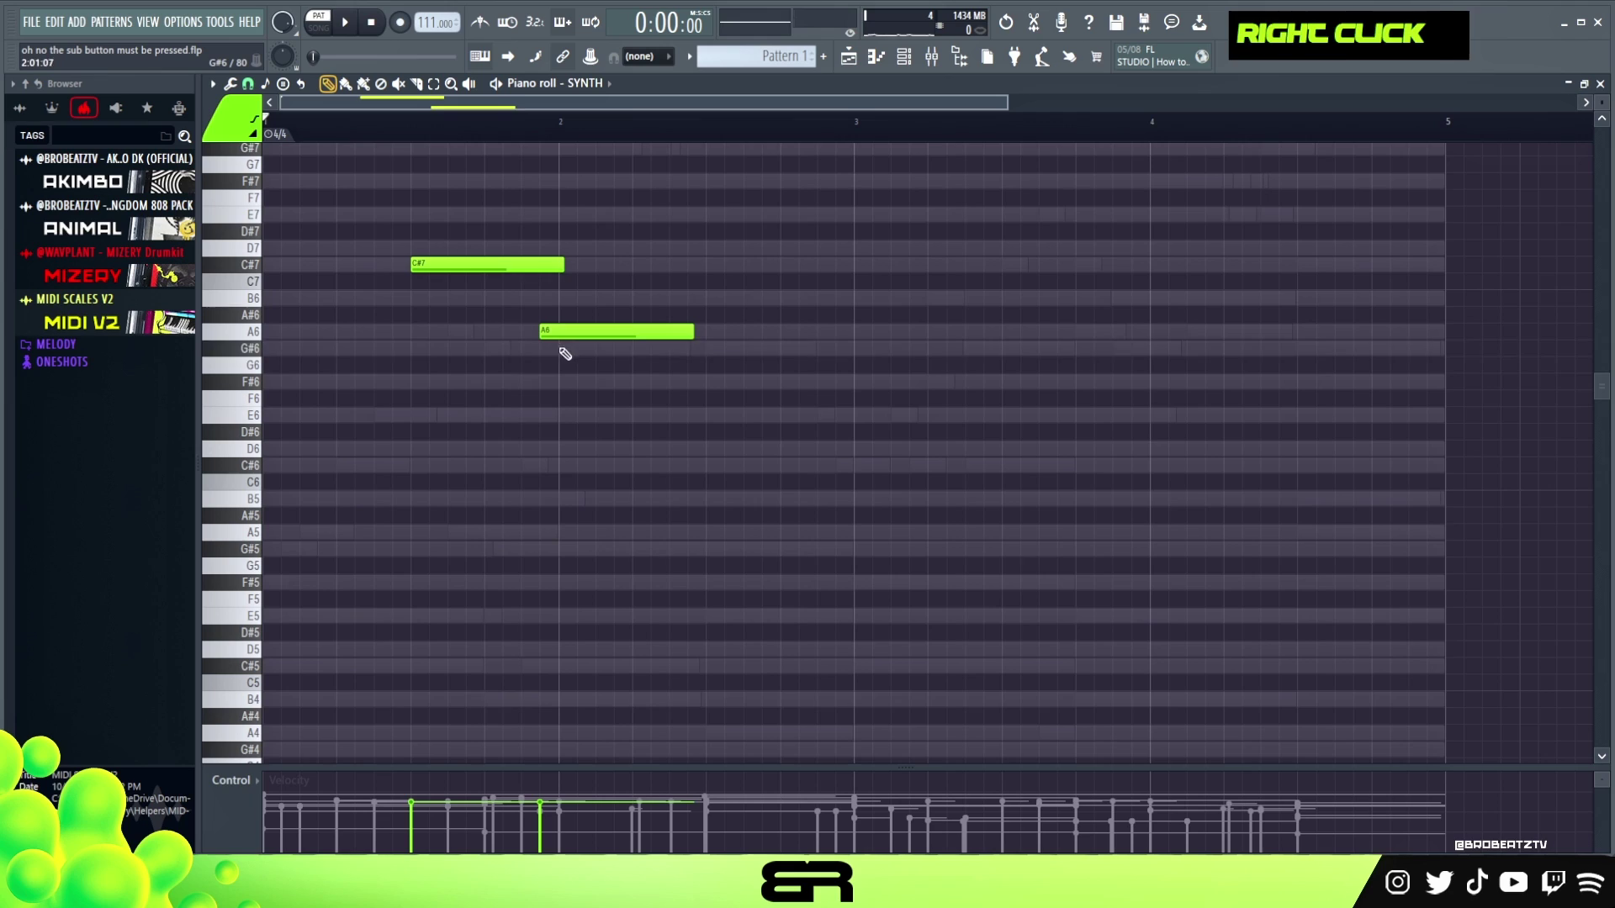
left_click(563, 348)
key("alt")
left_click_drag(696, 331, 565, 330)
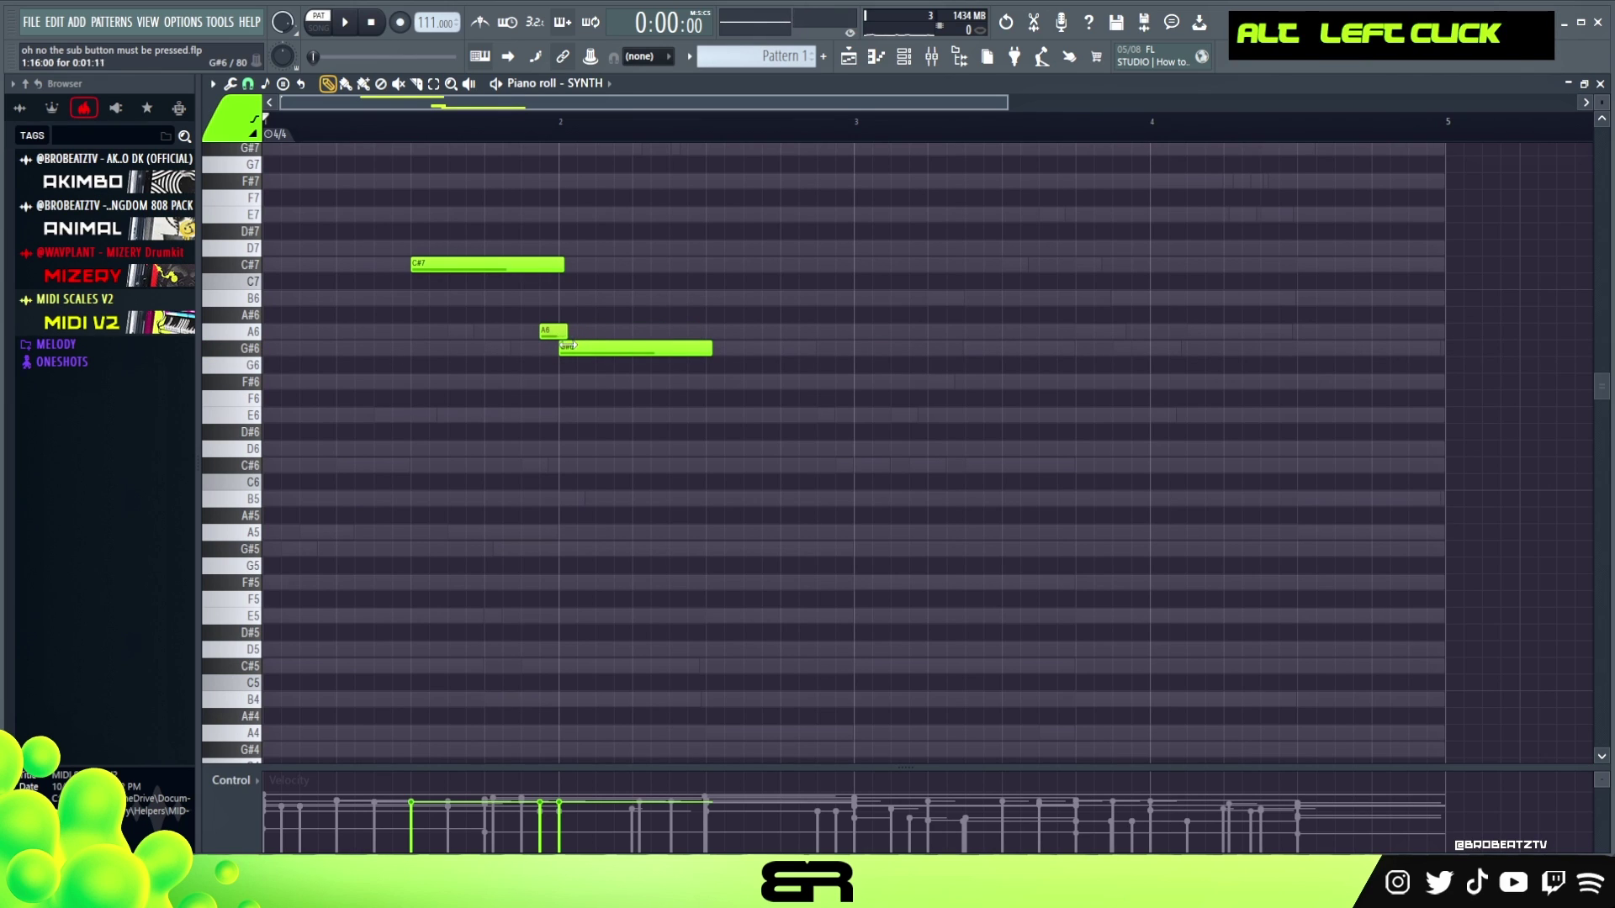
left_click_drag(563, 265, 544, 265)
Step: Play the pattern from the beginning to hear the first three synth notes with the other layers
key("space")
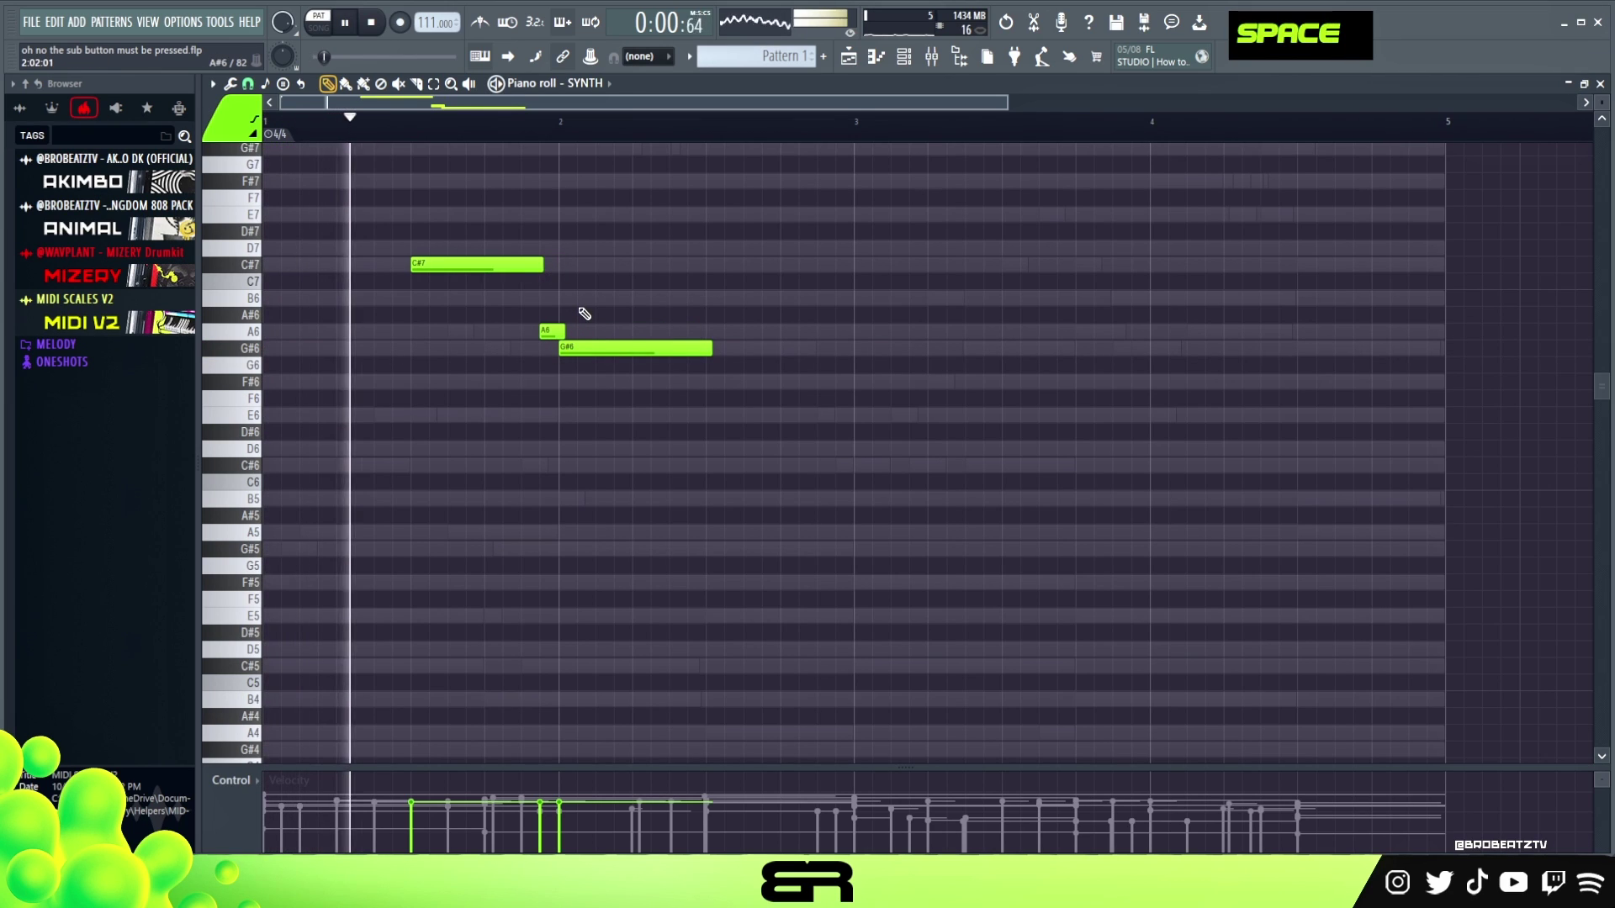
key("ctrl")
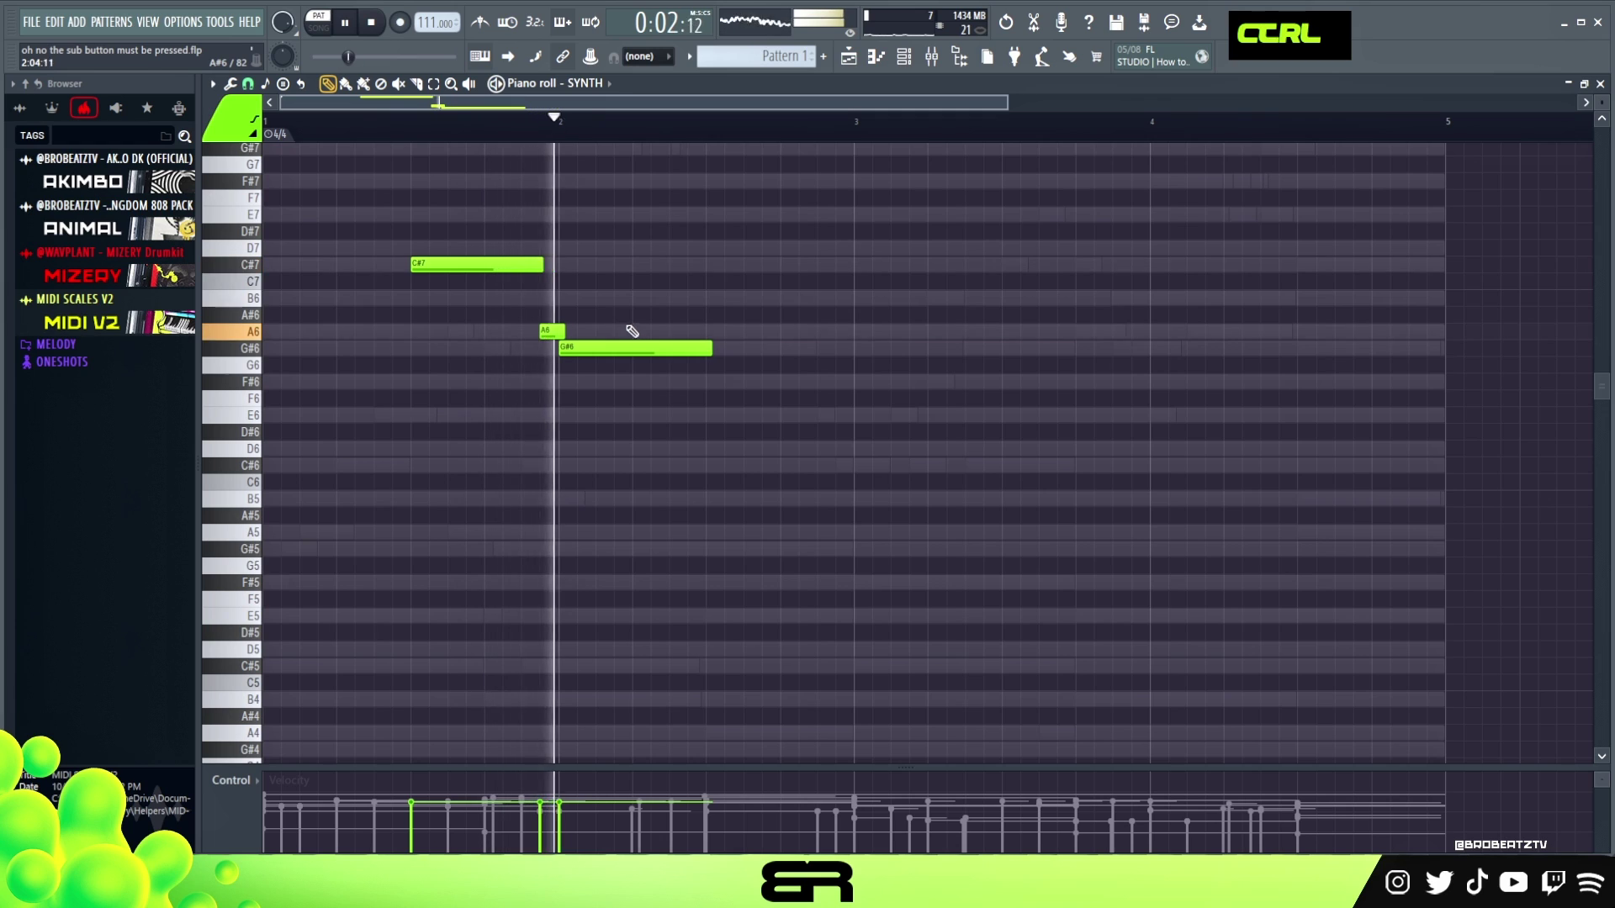
right_click(710, 420)
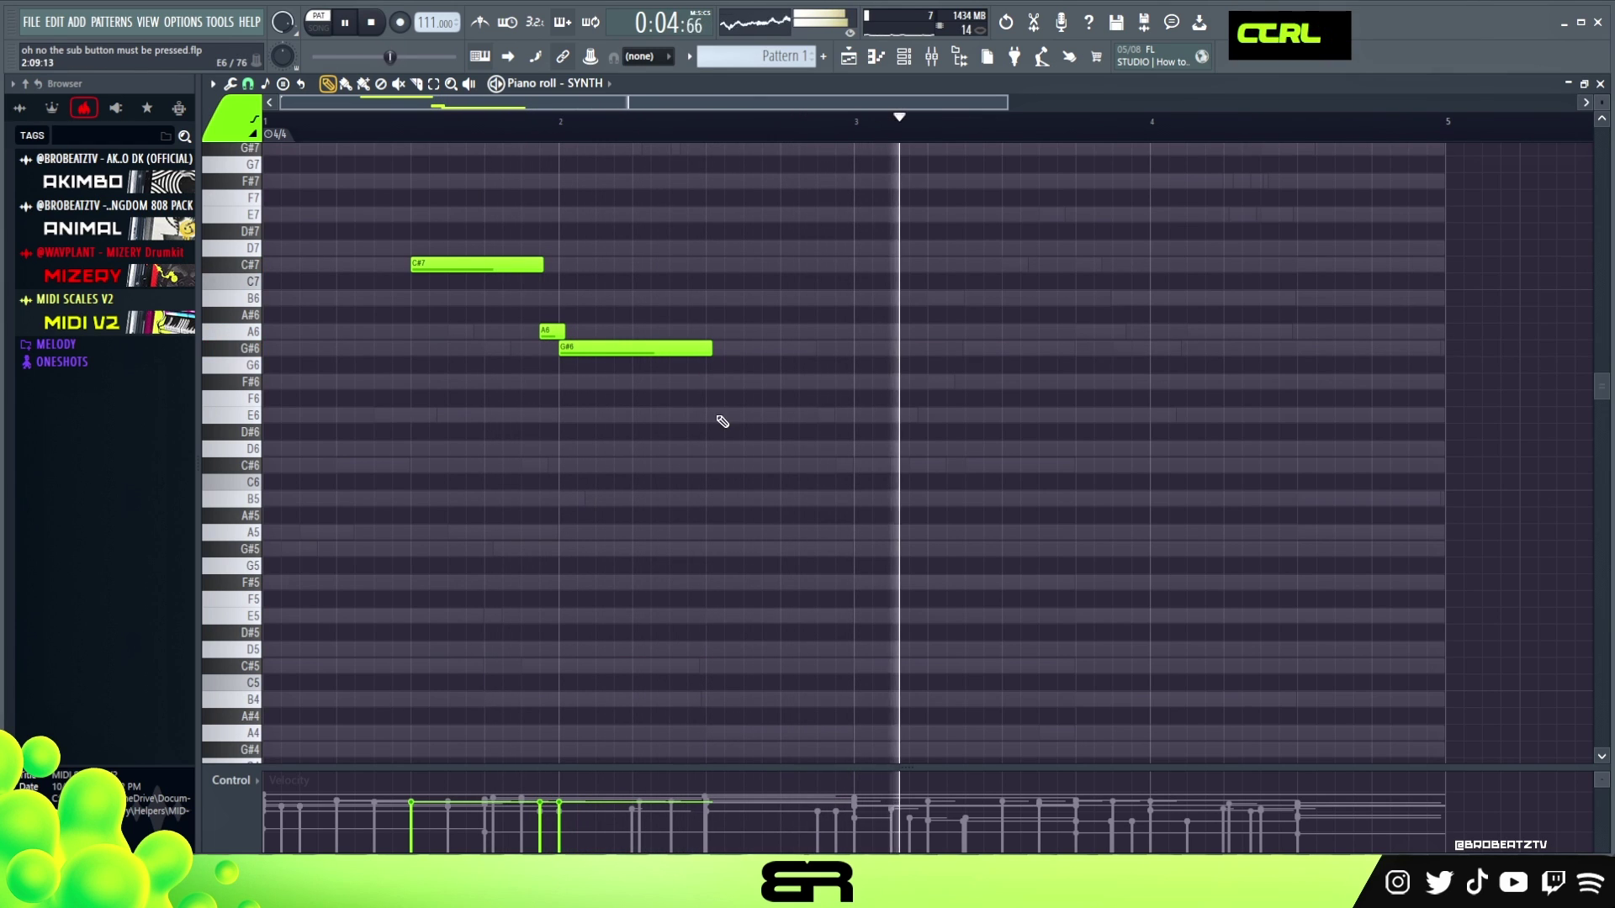
key("space")
Step: Copy the G#6 to beat 3 of bar 3, and add a short A6, a B6 at bar 4 and a C#7 at its beat 3
left_click(630, 348, "ctrl")
left_click_drag(630, 348, 1074, 335)
left_click(1113, 387)
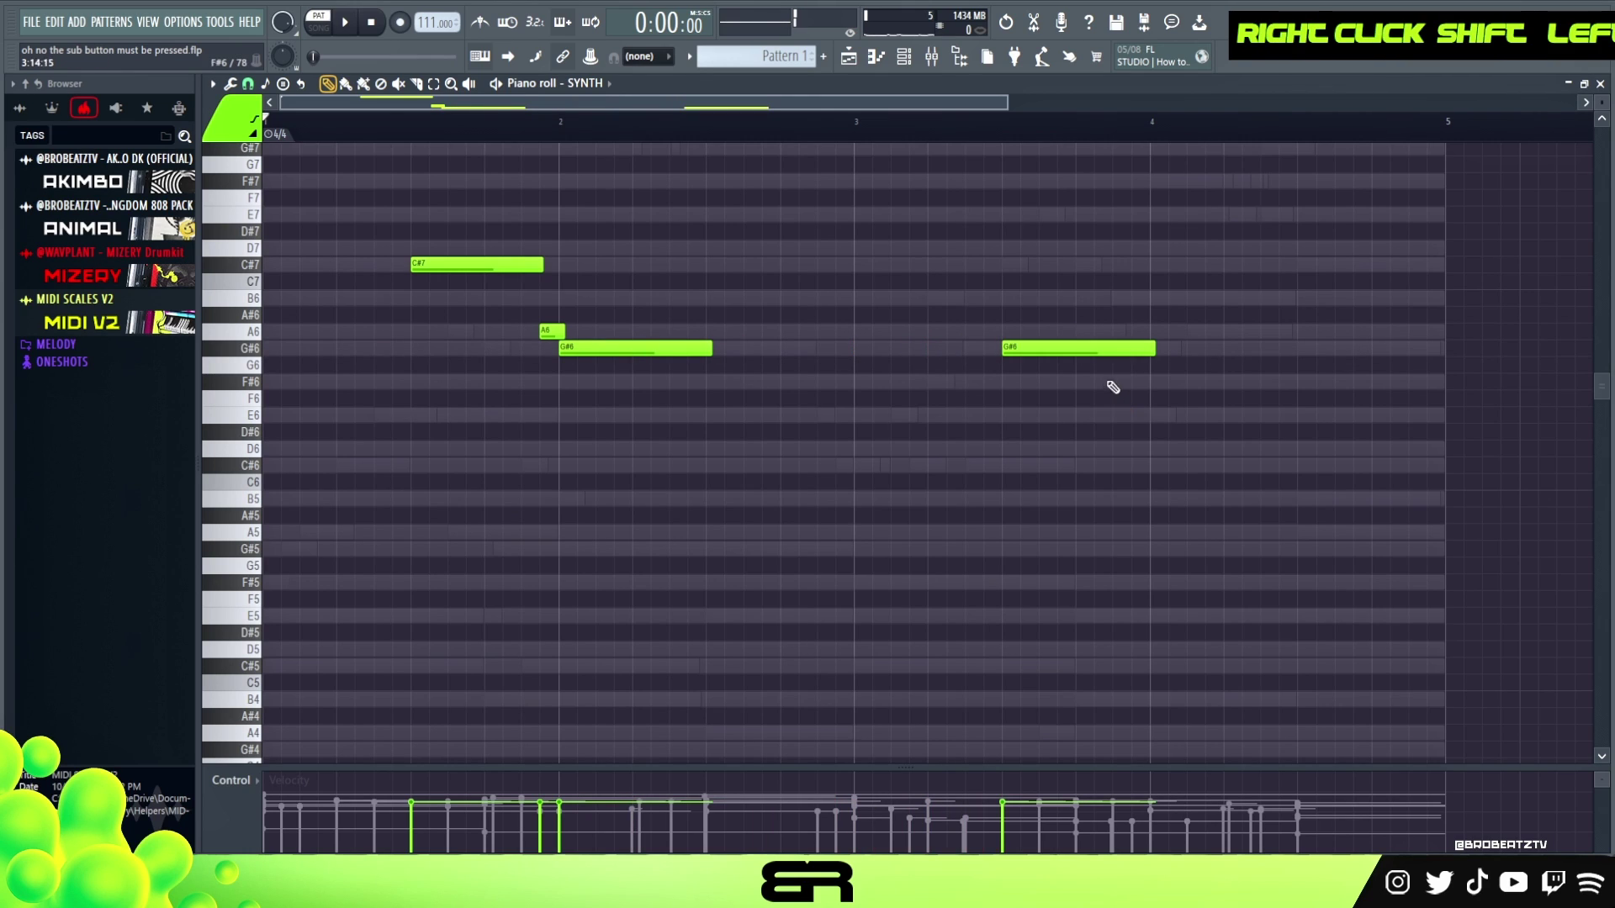
left_click(1145, 335)
left_click_drag(1282, 332, 1348, 262)
left_click(1144, 332, "ctrl")
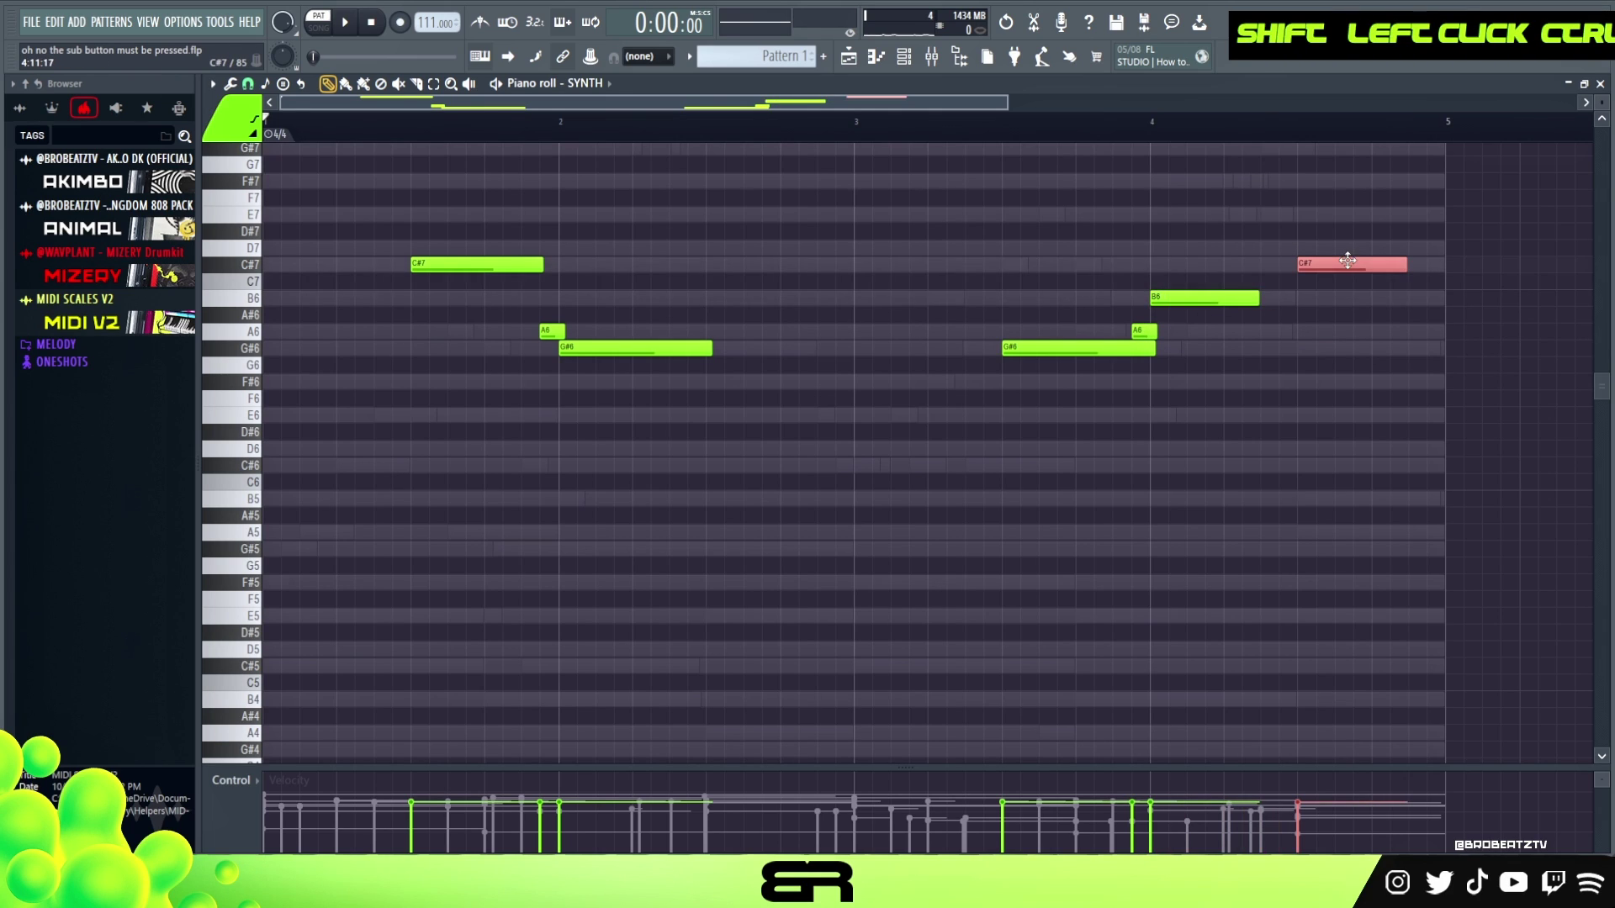
Step: Copy the short A6 to just before bar 4's C#7, and lengthen the B6 up to the C#7 and the C#7 towards the bar's end
left_click(1142, 331, "ctrl")
left_click_drag(1142, 331, 1301, 301)
left_click(1409, 268, "alt")
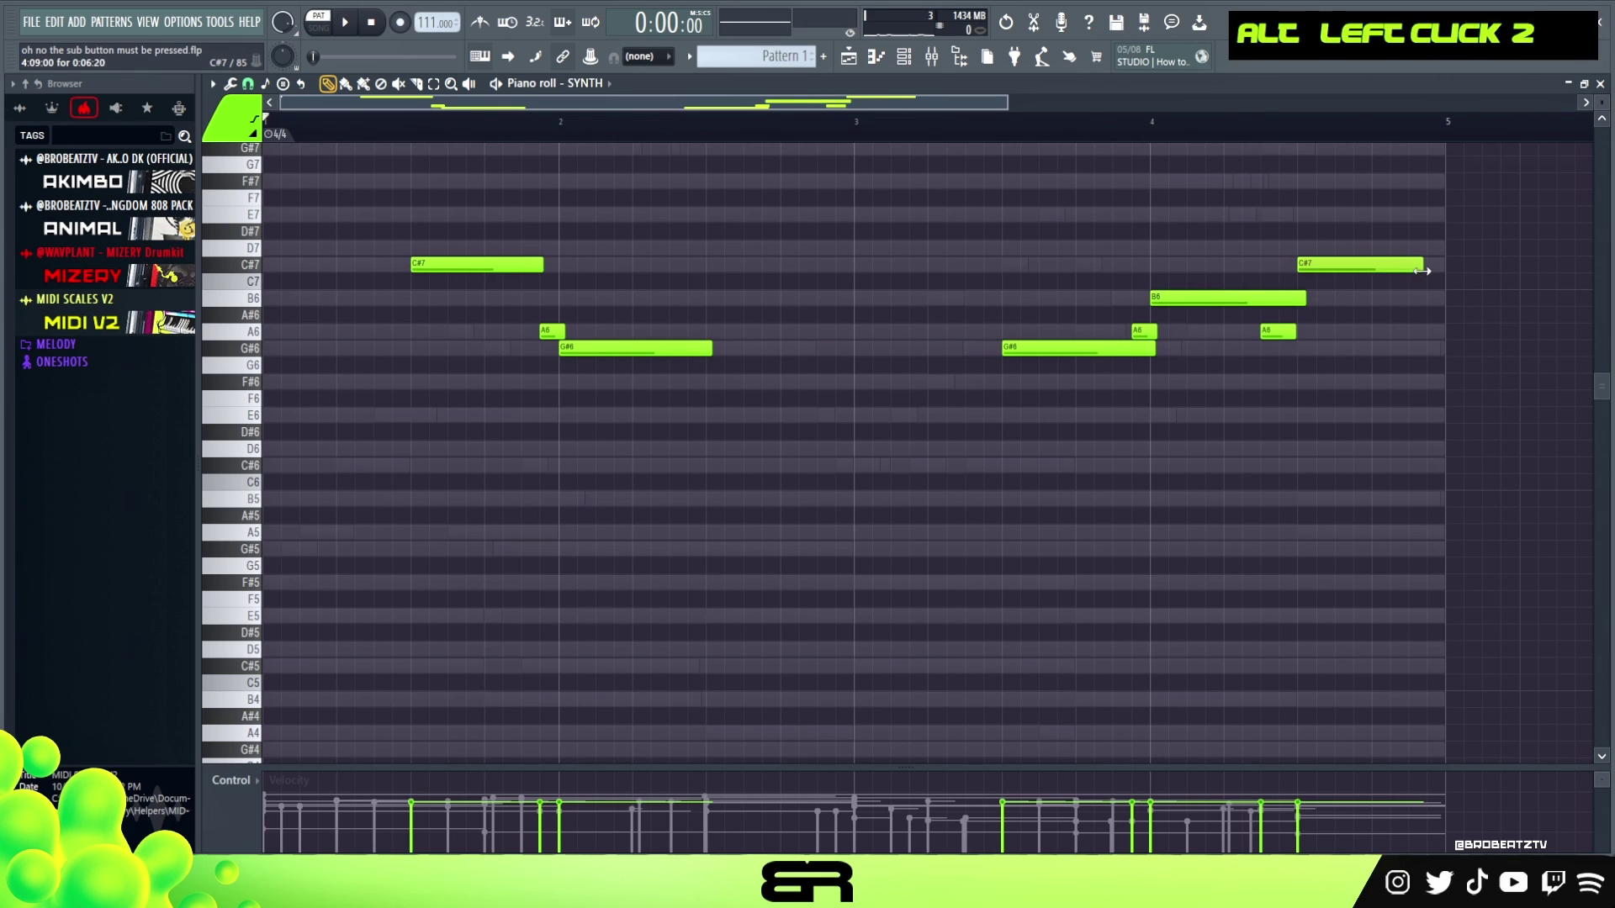
left_click_drag(1421, 270, 1429, 270)
Step: Play the synth phrase from just before beat 3 of bar 3 to check its second half
double_click(984, 118)
key("space")
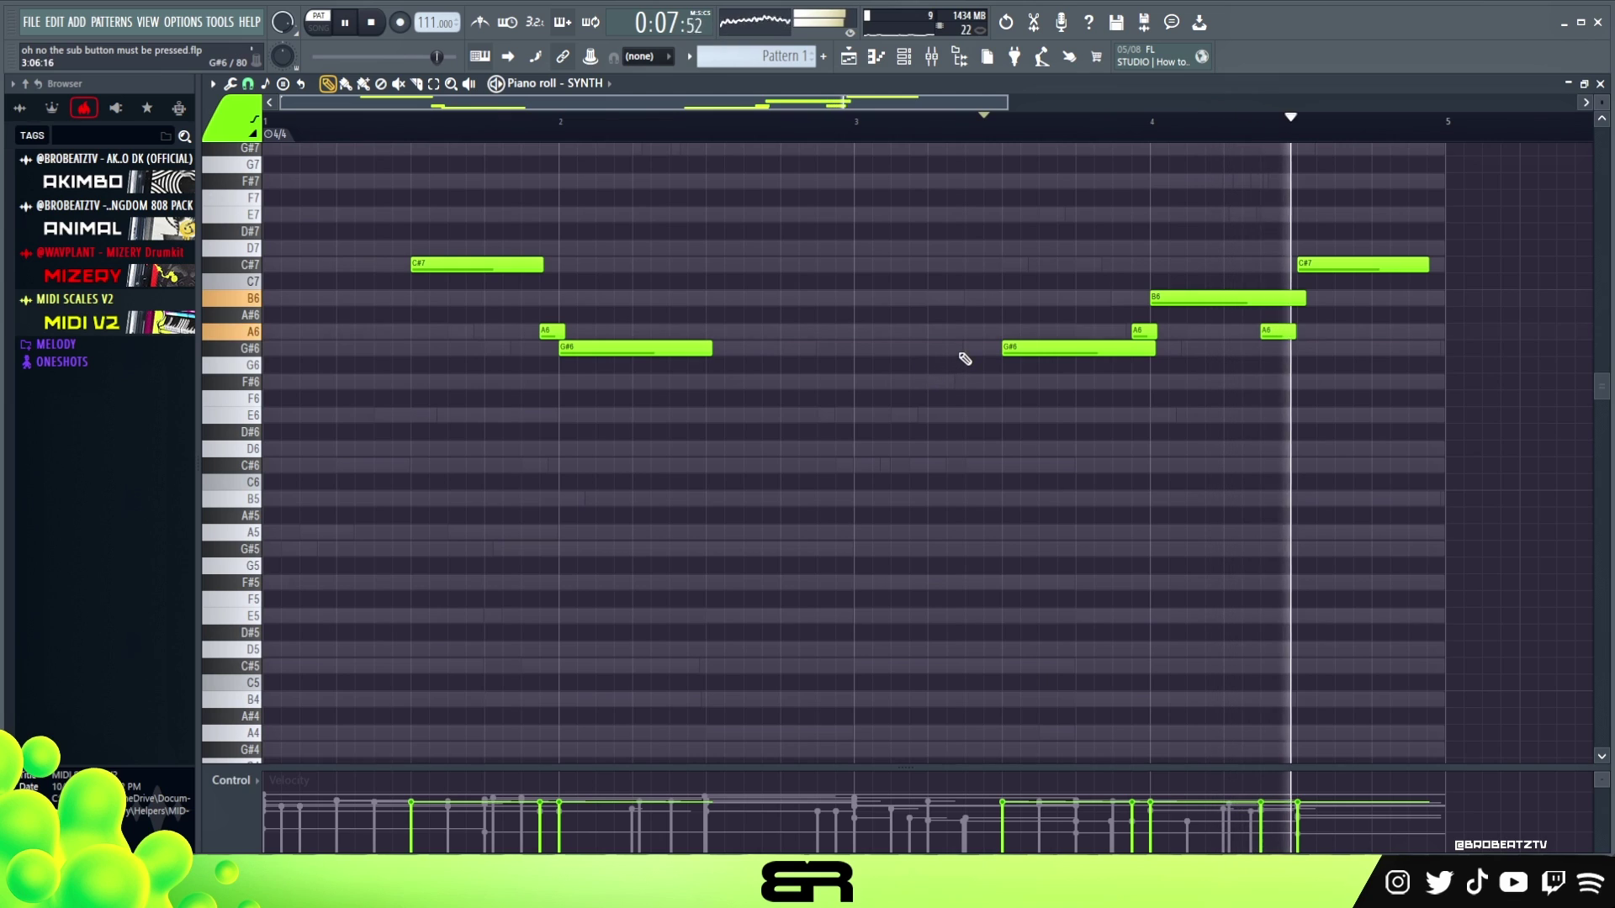
key("space")
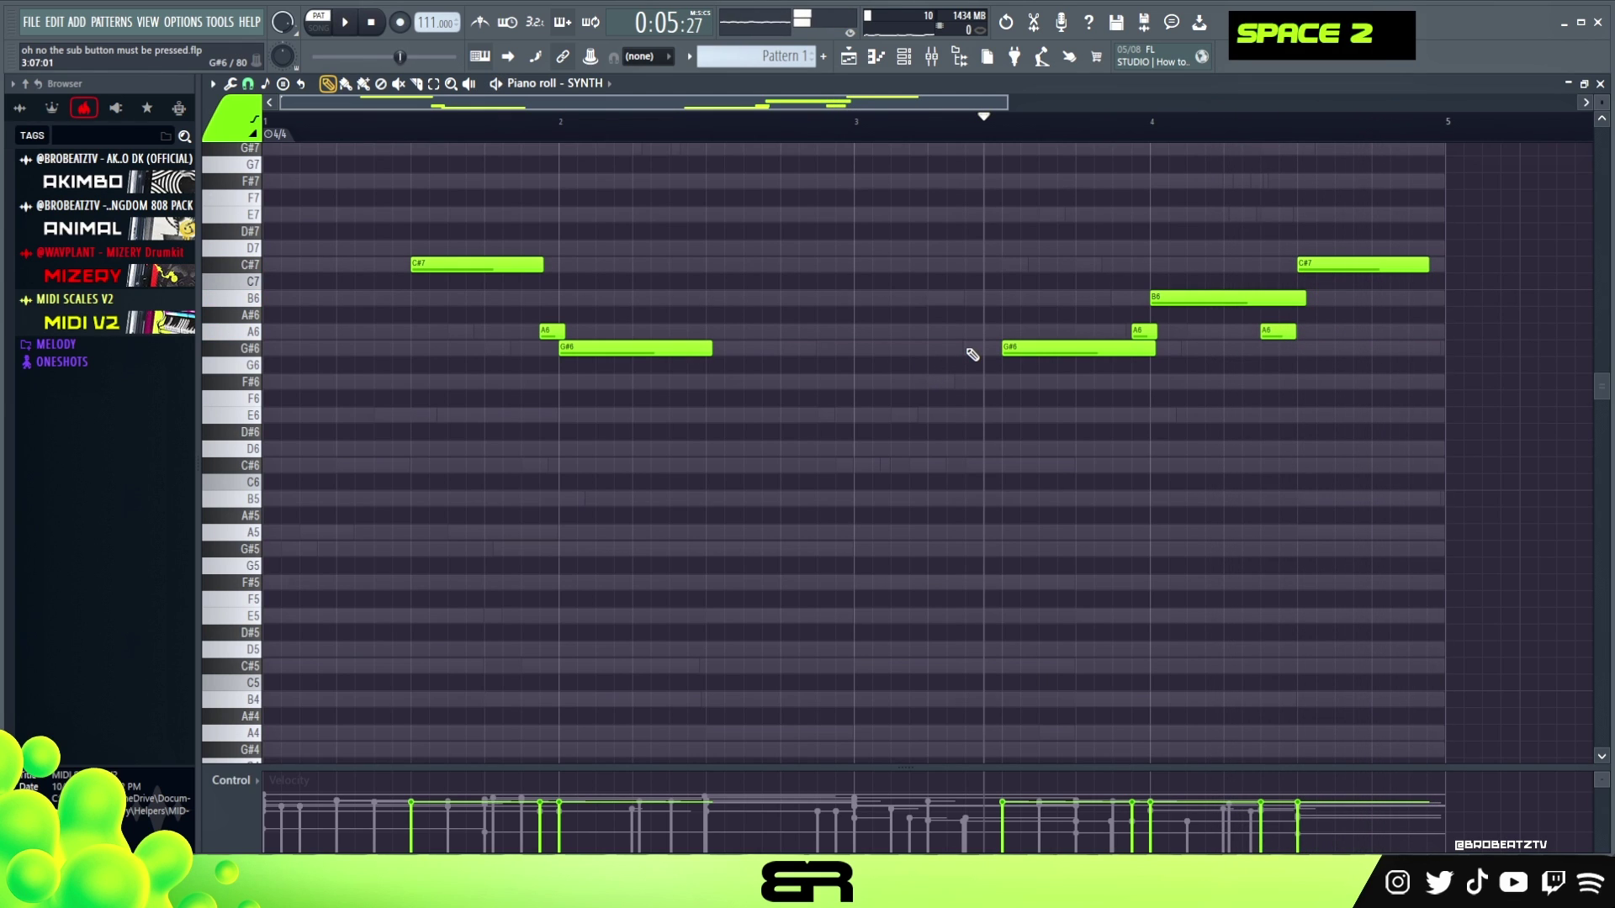
Step: Bring up the channel rack, select all seven channels from F# Minor to SYNTH BASS, and reposition the rack
left_click(907, 57)
left_click_drag(822, 256, 806, 212)
left_click_drag(532, 249, 543, 389)
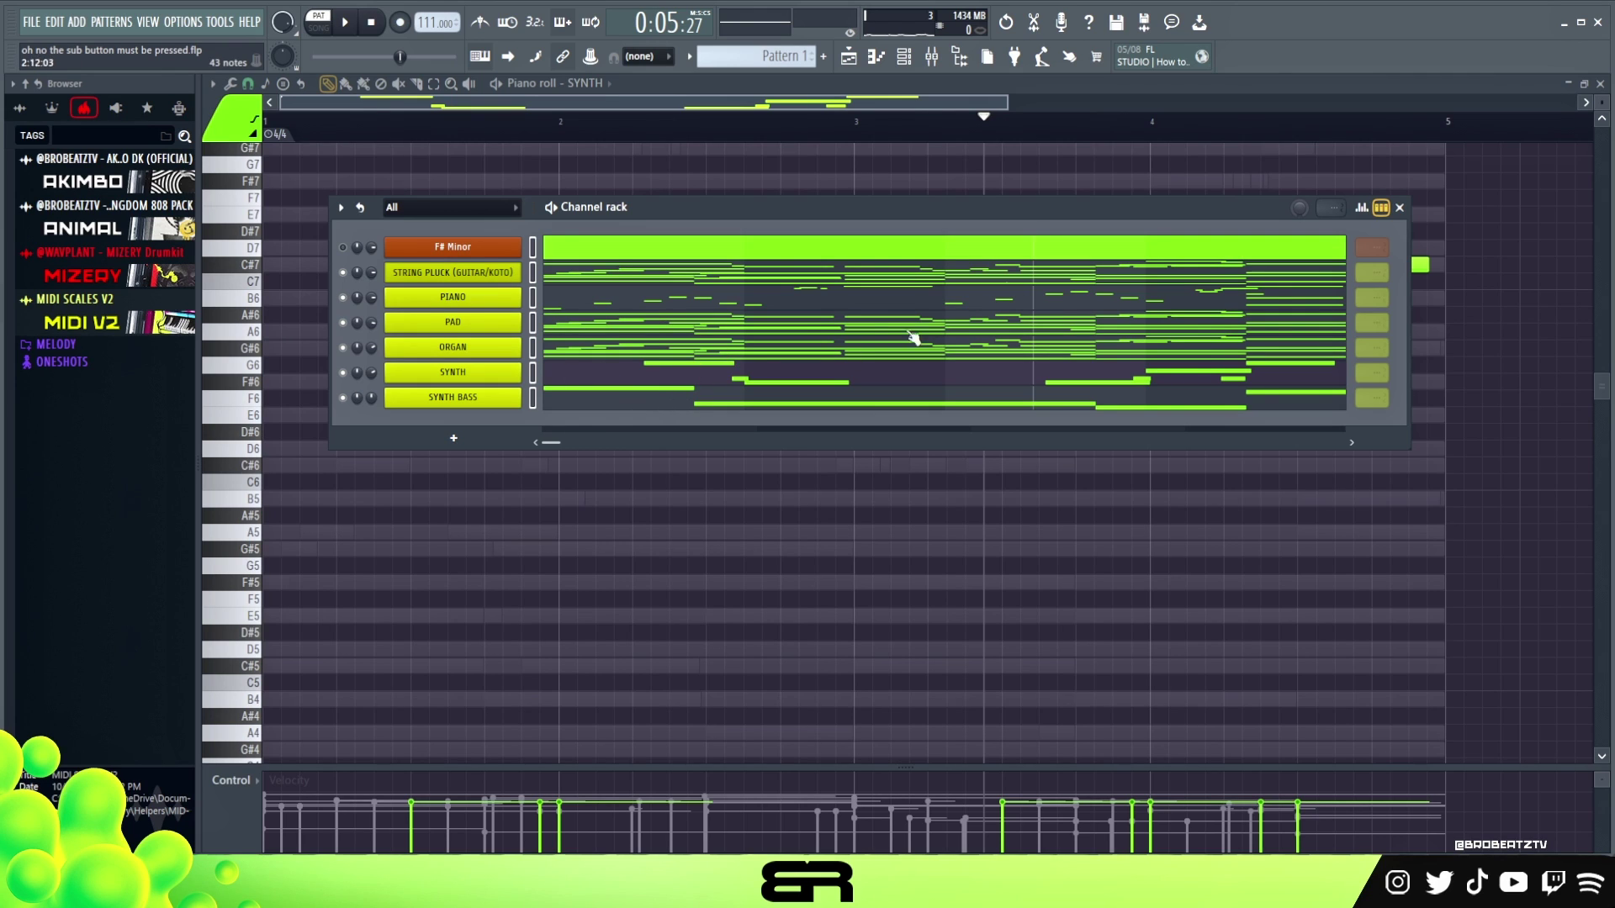
left_click_drag(793, 211, 771, 238)
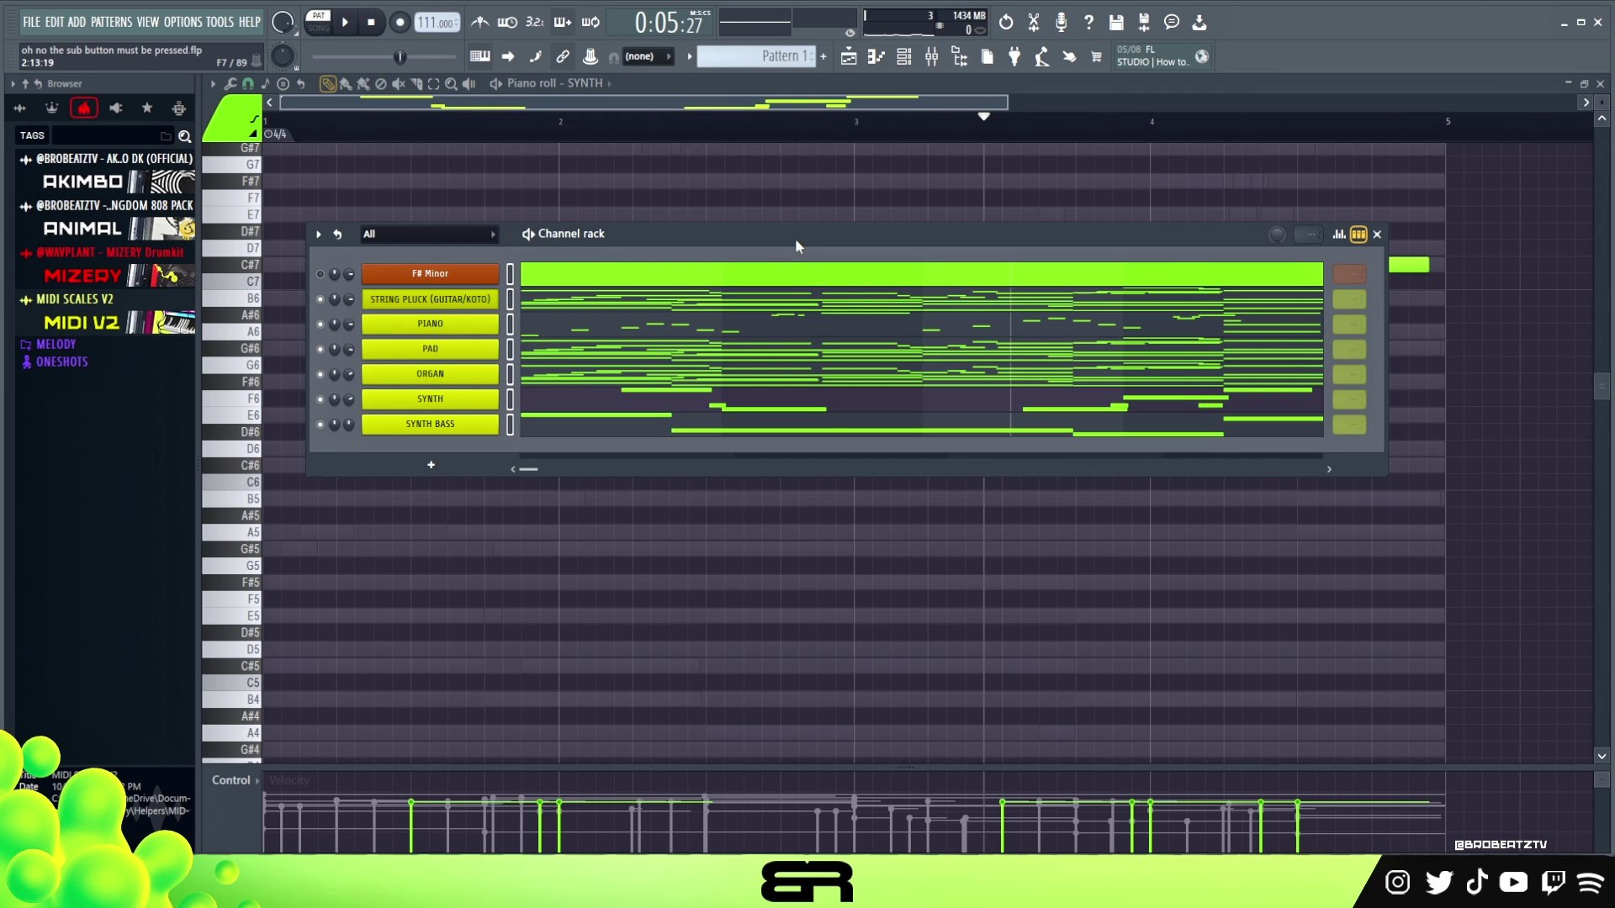
mouse_move(792, 235)
left_mouse_down()
mouse_move(776, 225)
mouse_move(801, 234)
mouse_move(781, 231)
mouse_move(797, 212)
mouse_move(799, 231)
left_mouse_up()
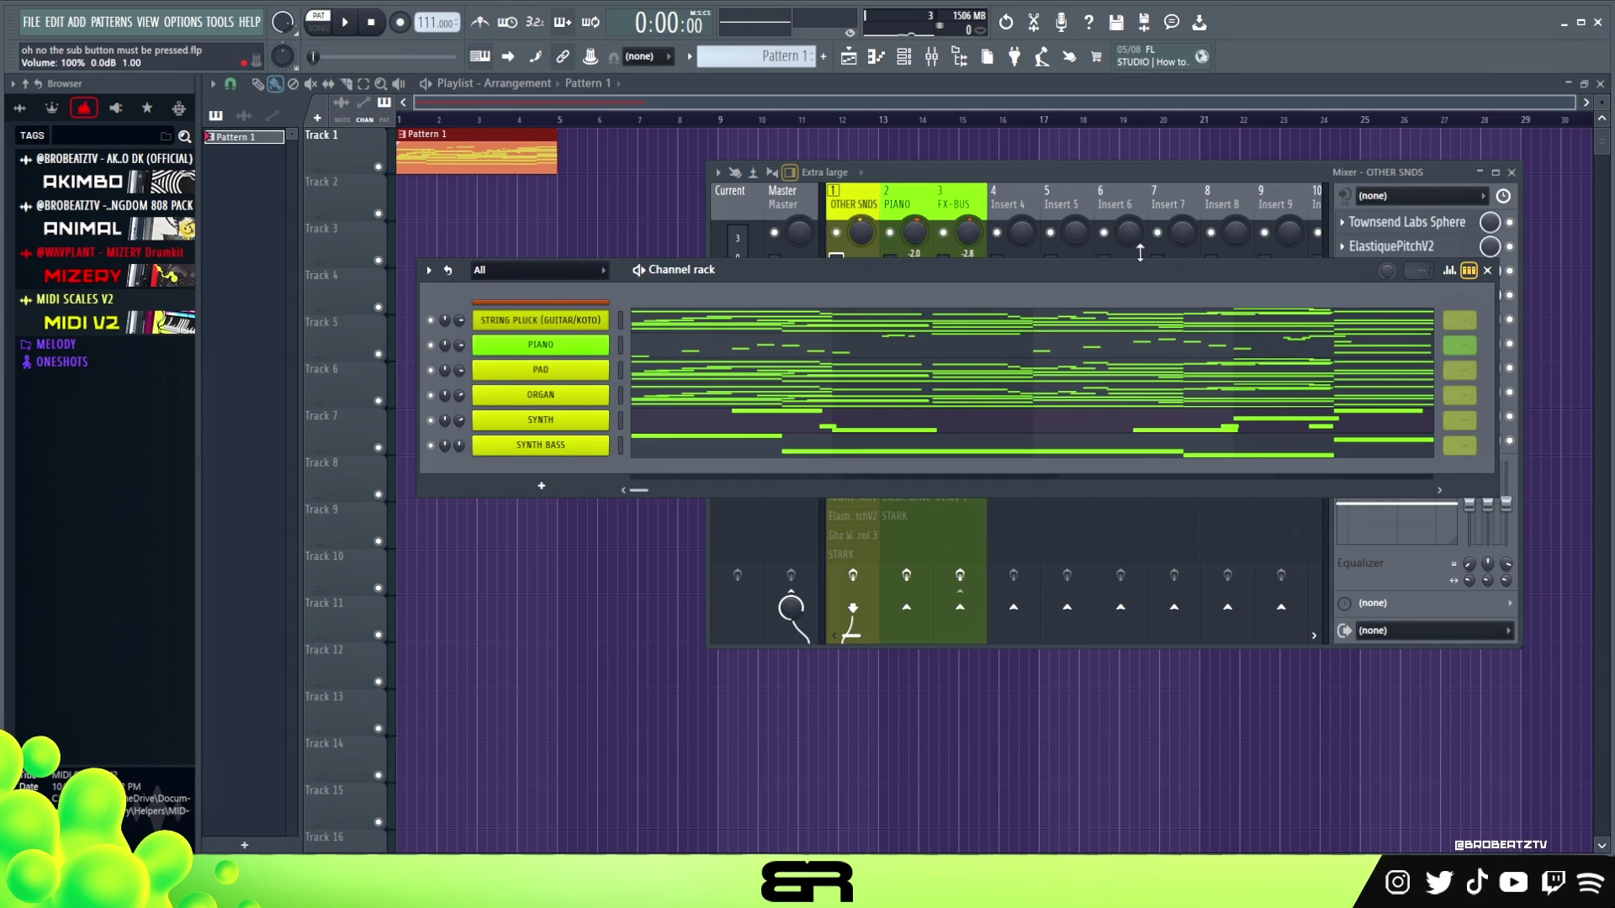
Step: Uncover the mixer by closing the channel rack, glance at the FX-BUS track, and select the OTHER SNDS track
left_click_drag(1128, 283, 1050, 266)
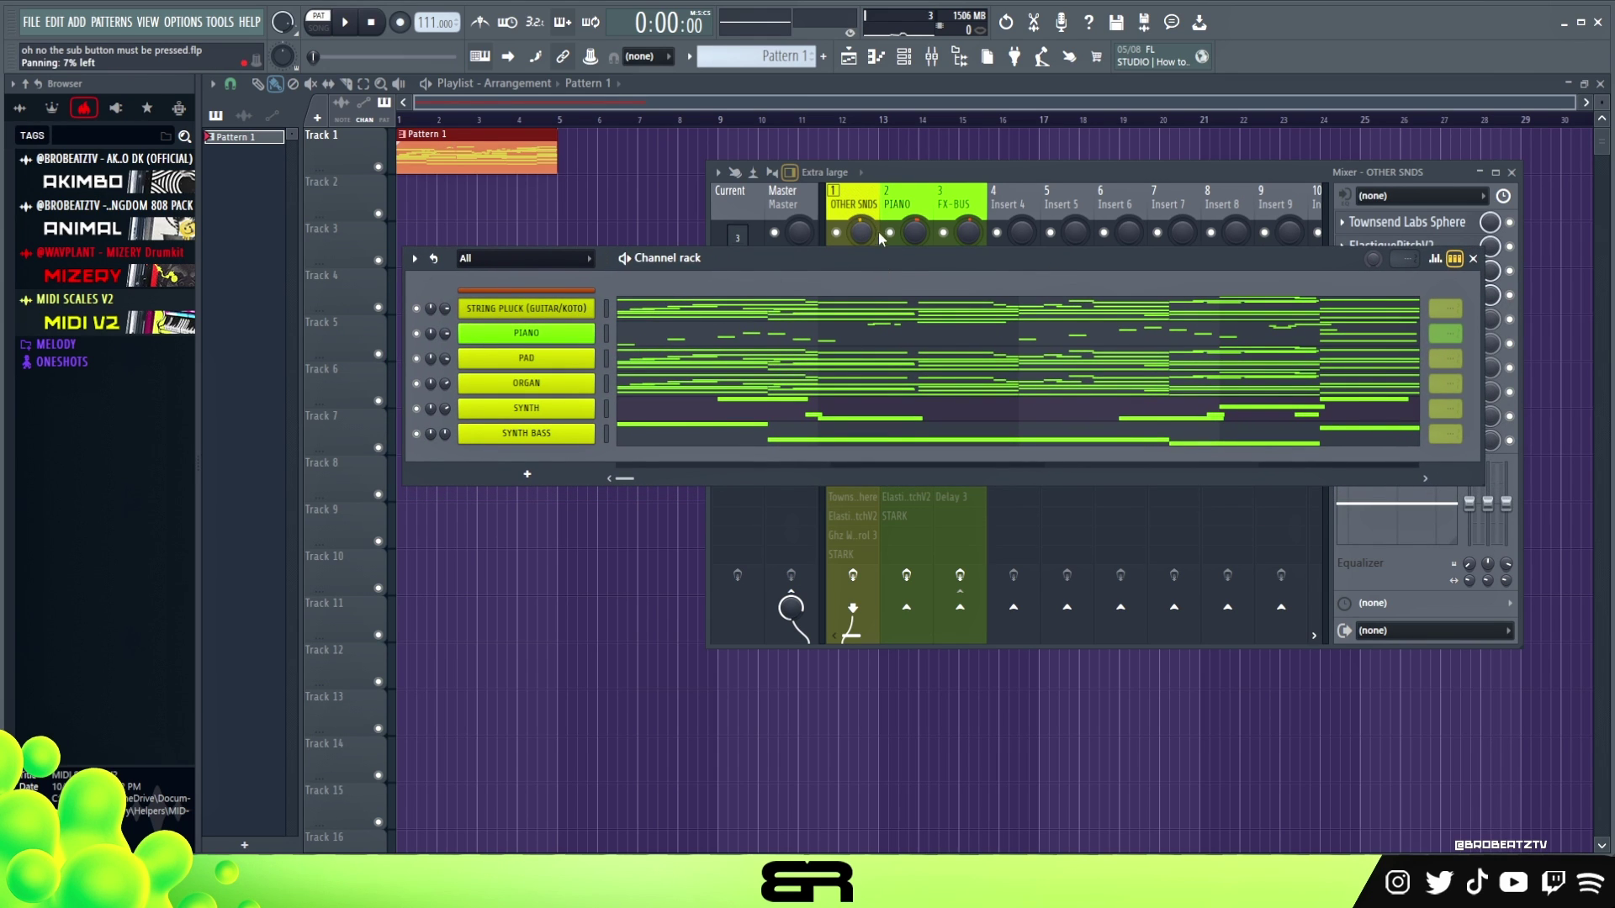
left_click_drag(880, 273, 908, 535)
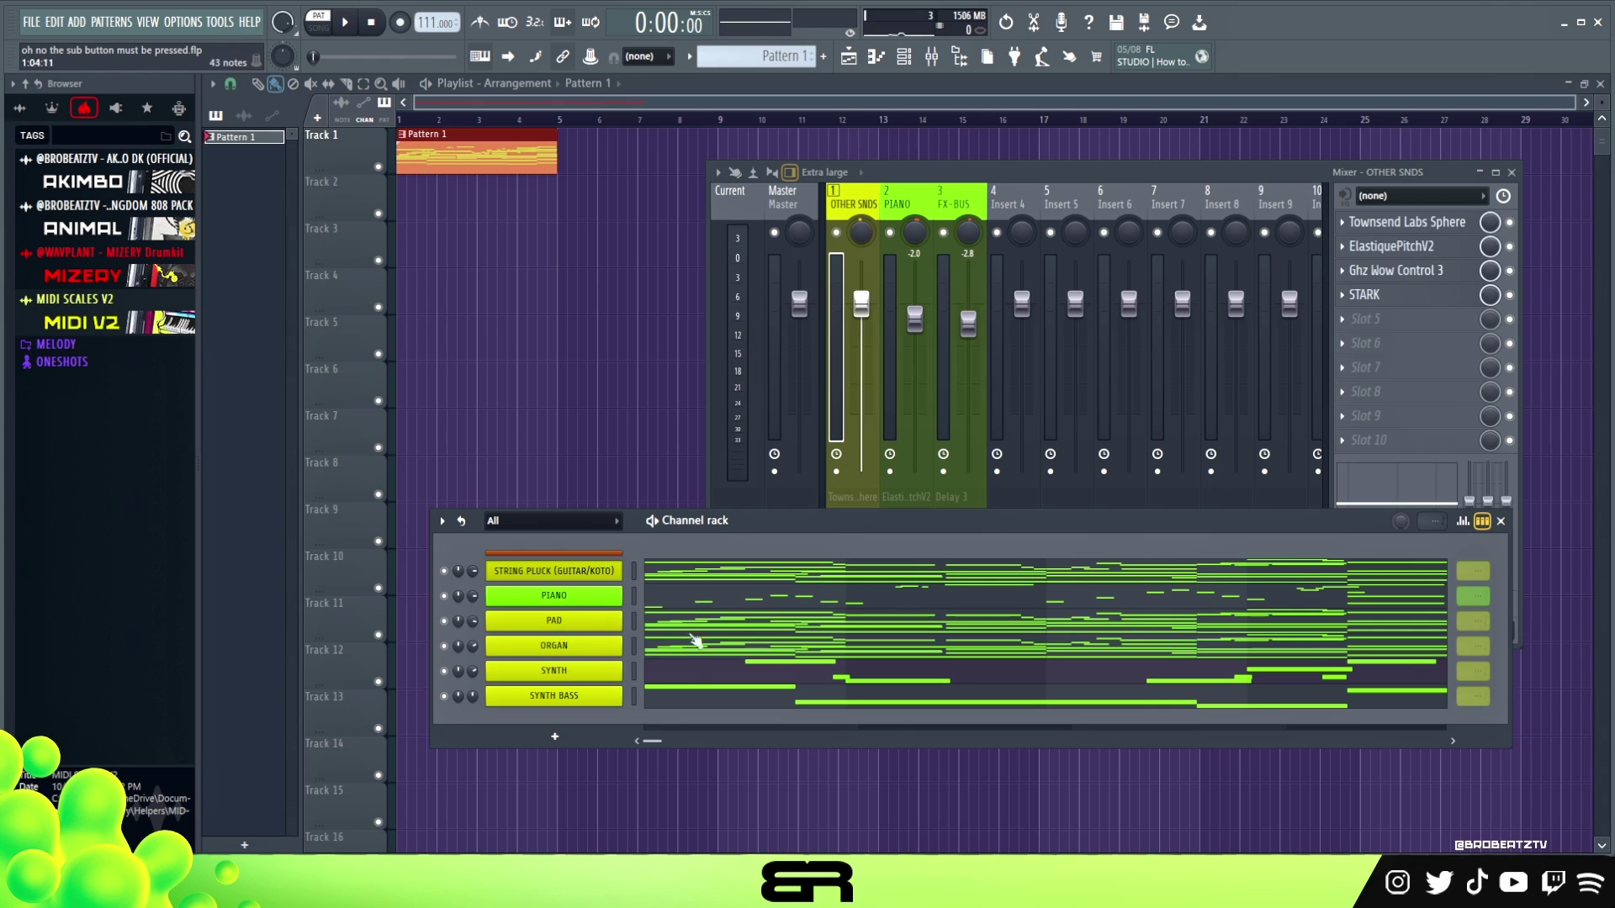
left_click_drag(732, 526, 697, 405)
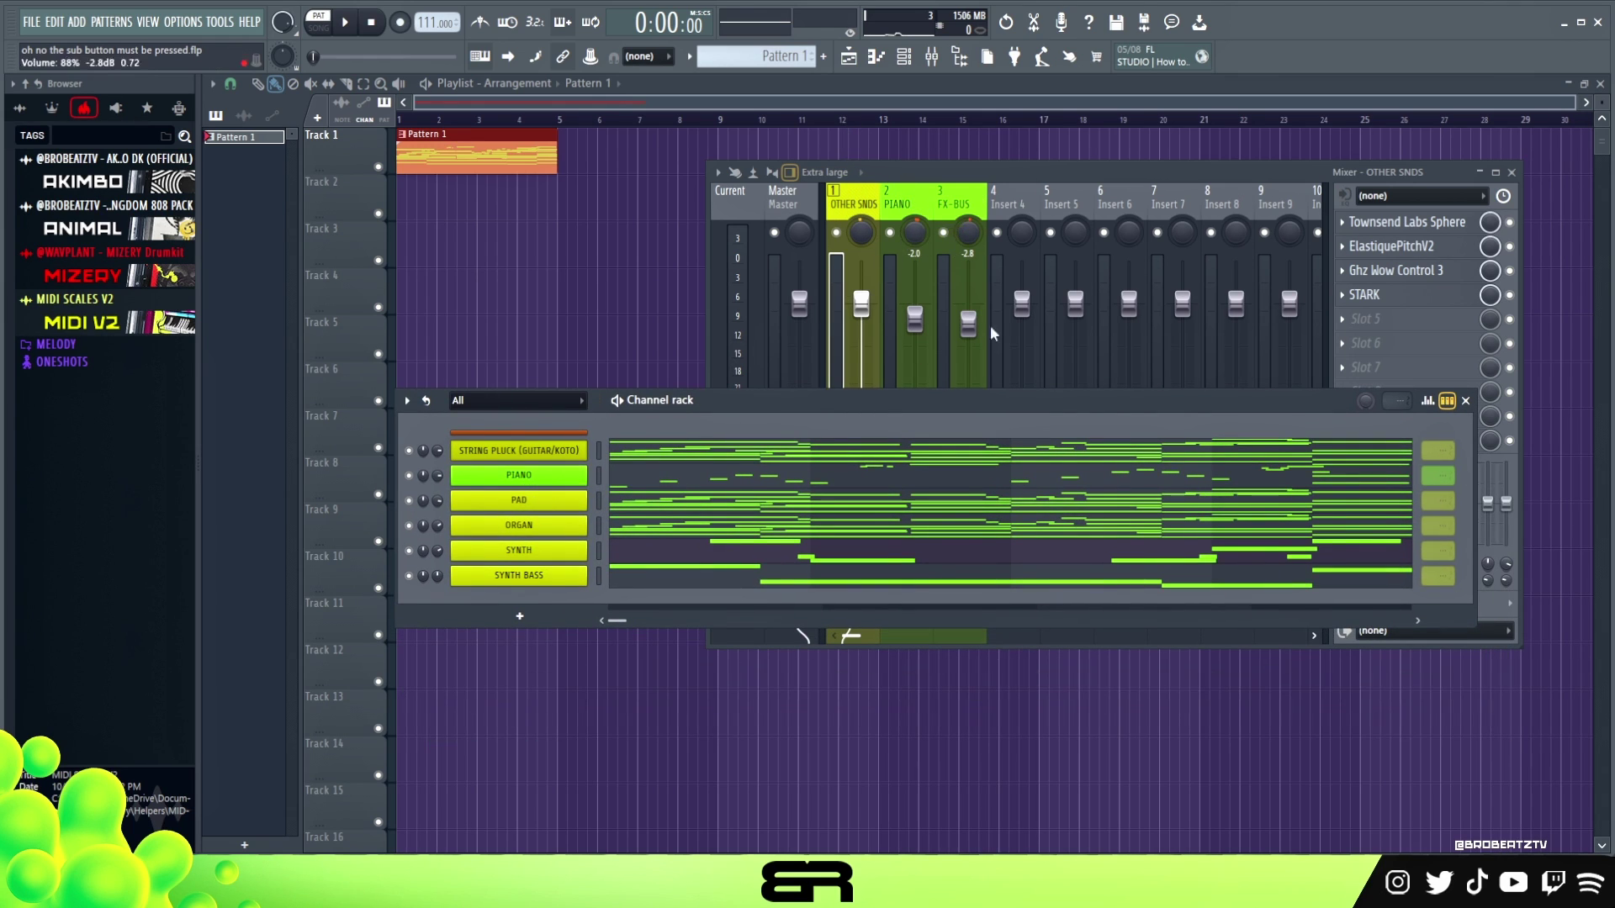
left_click(939, 199)
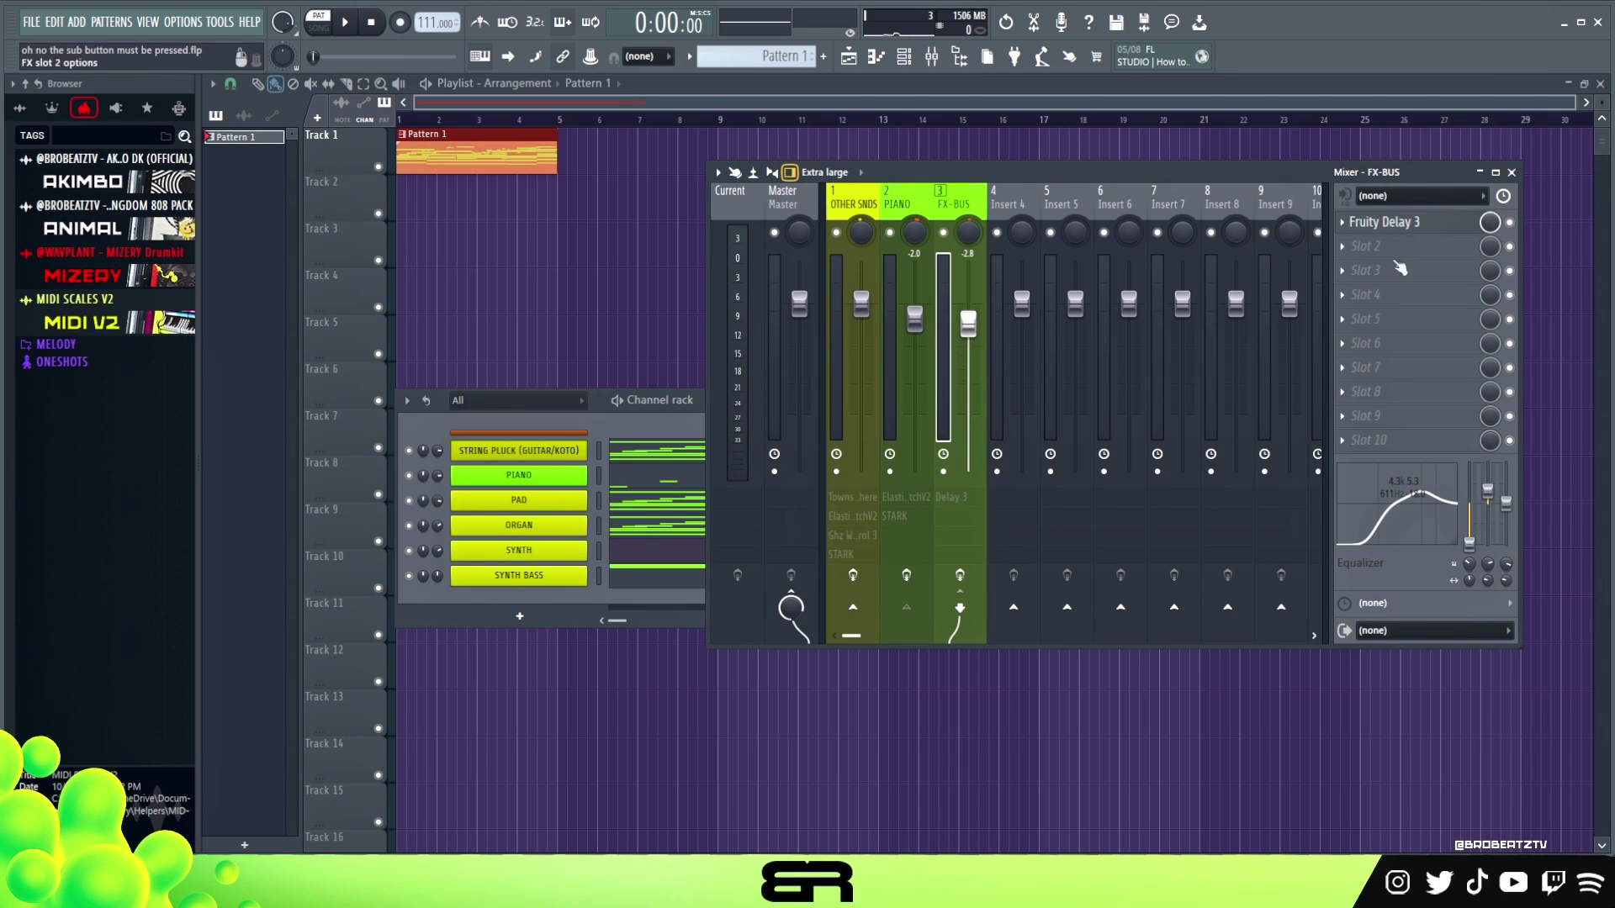
left_click(864, 270)
left_click(650, 424)
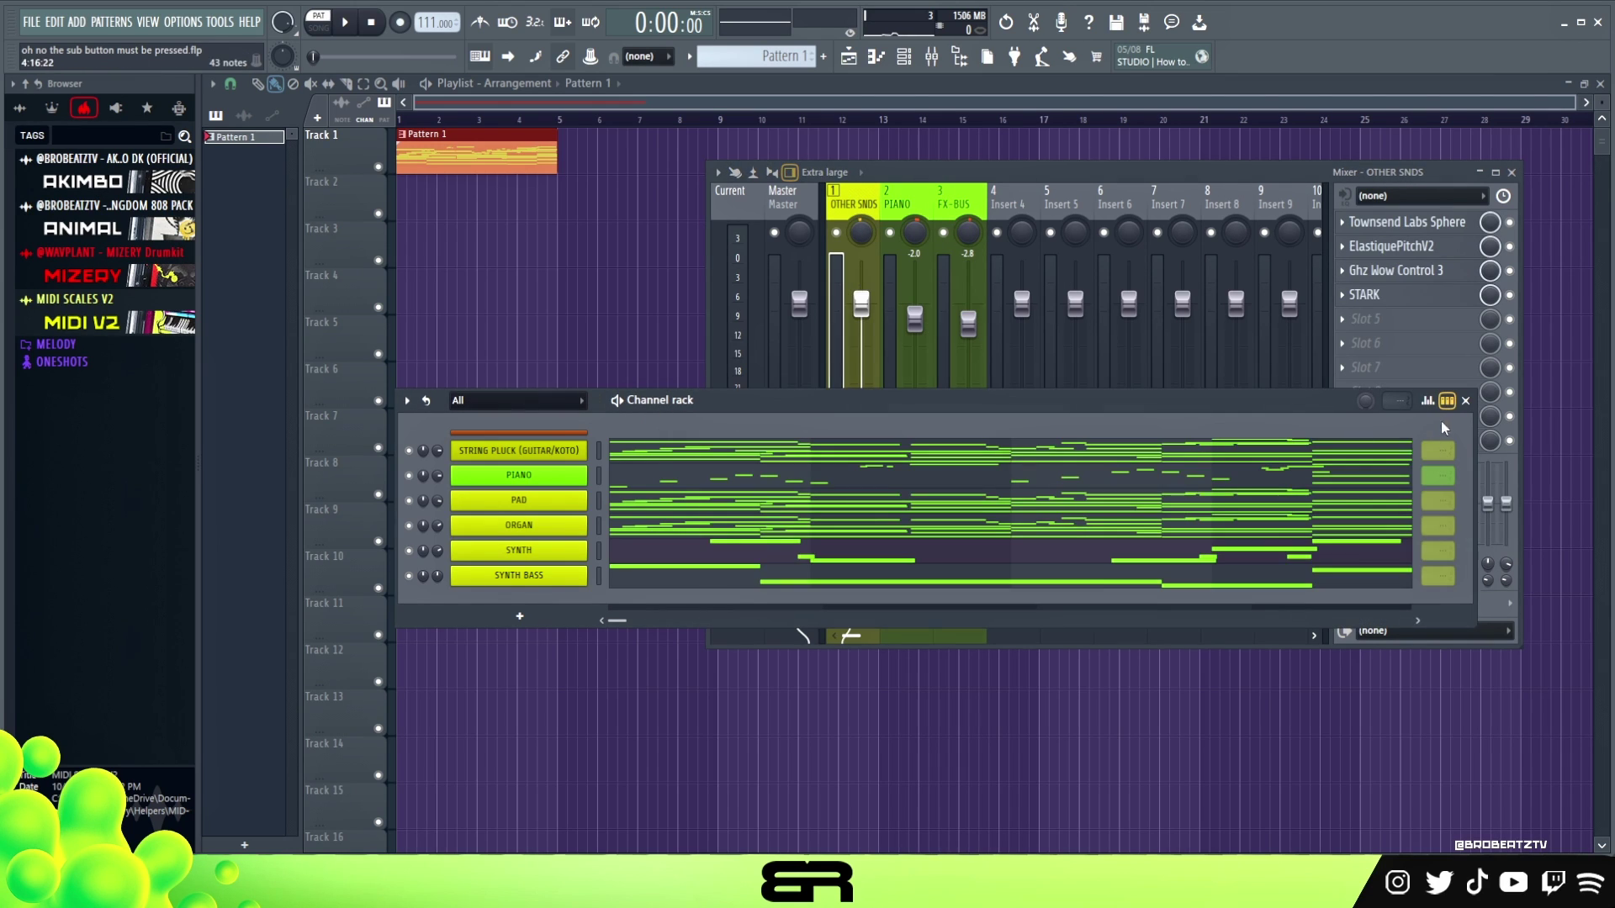
left_click(1470, 400)
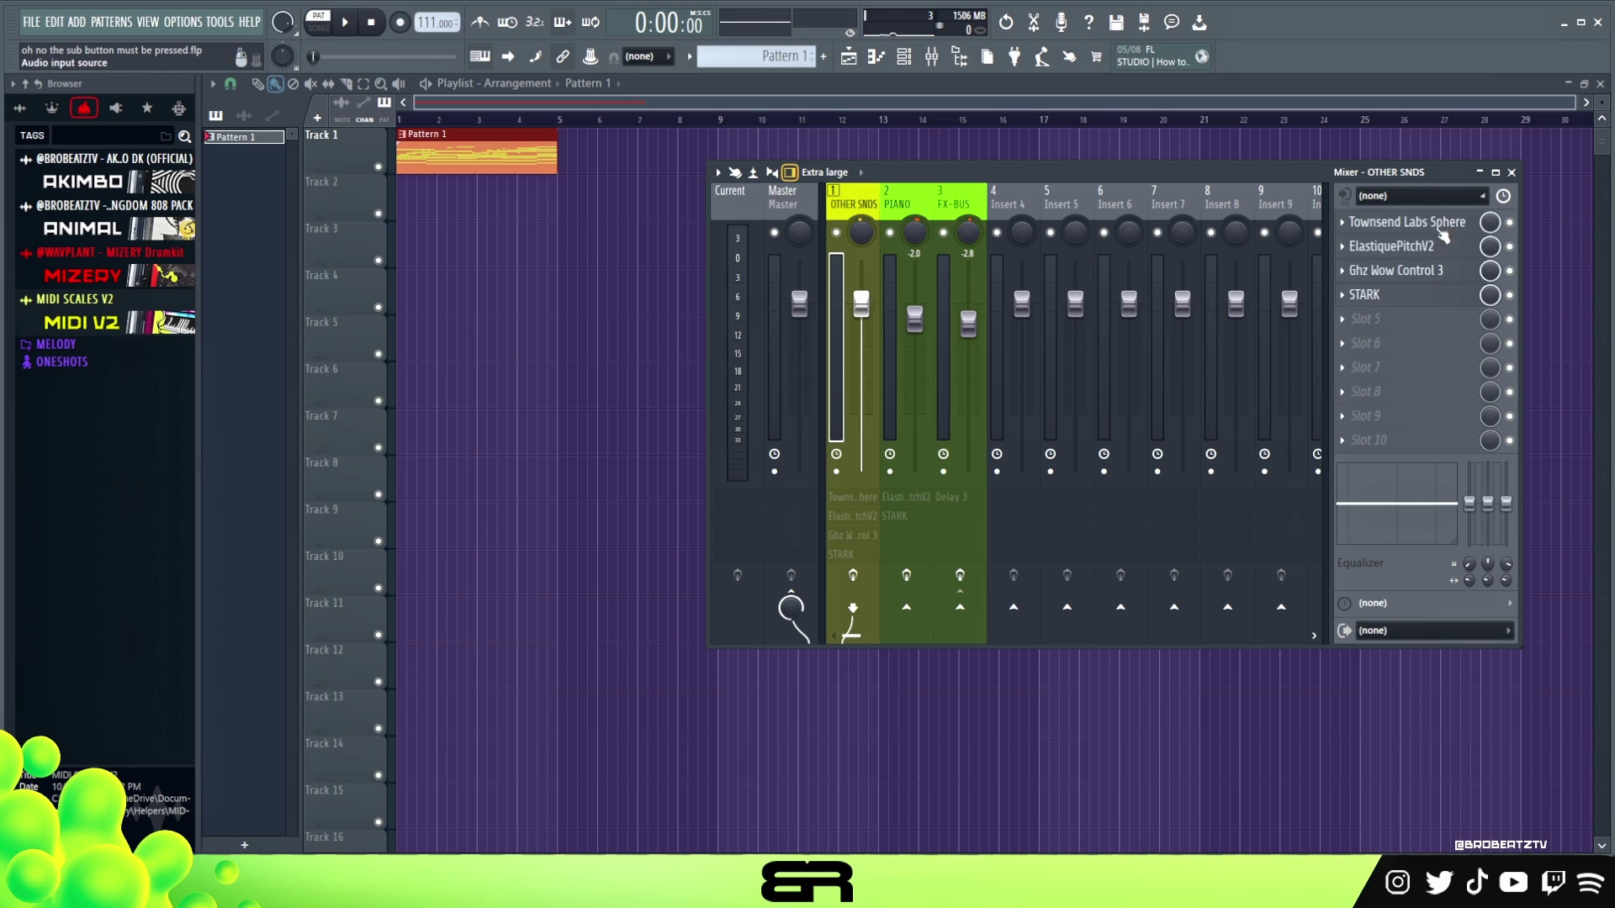
Step: Inspect Townsend Labs Sphere on OTHER SNDS, and enable the track's effects with ElastiquePitchV2, Ghz Wow Control 3 and STARK bypassed
left_click(1417, 226)
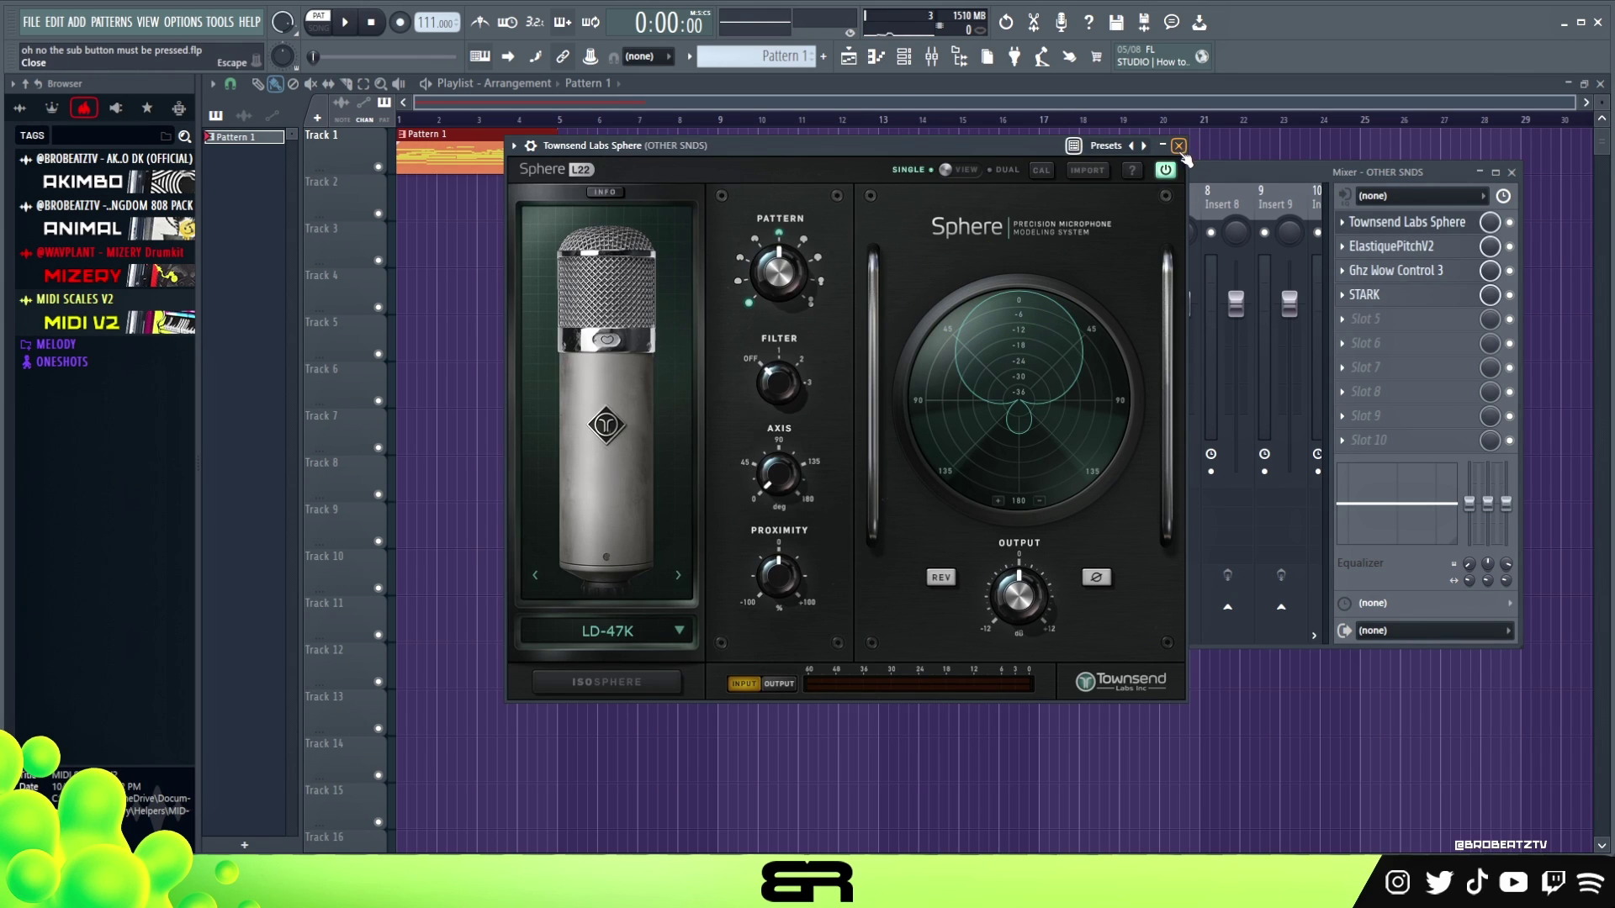
left_click(1179, 148)
left_click(853, 578)
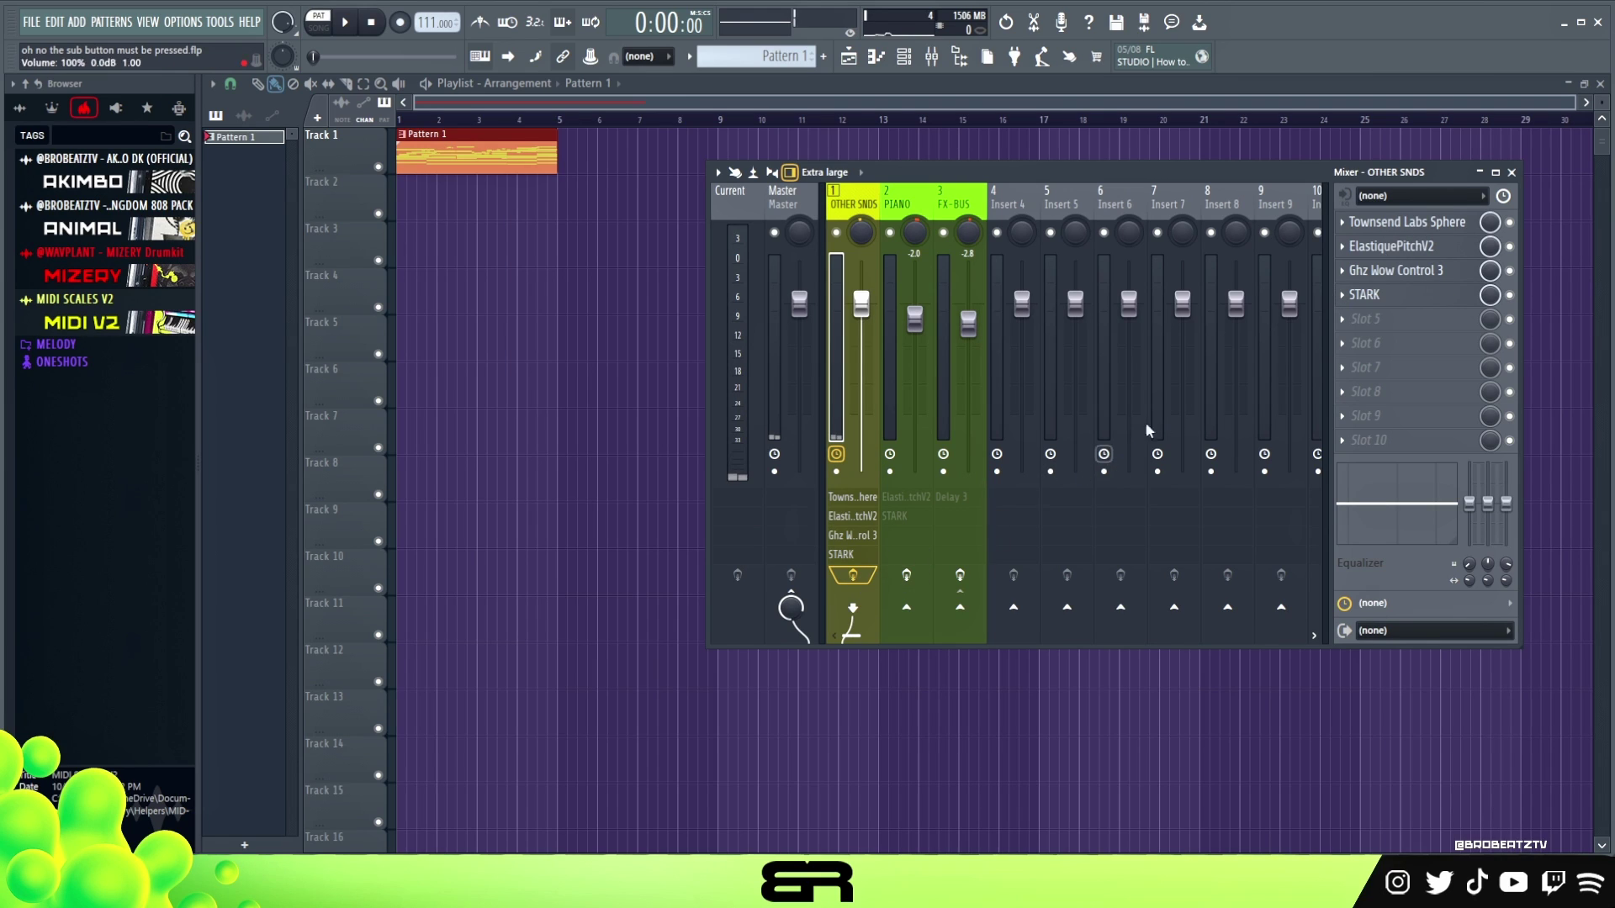
left_click(1510, 246)
left_click(1510, 271)
left_click(1510, 295)
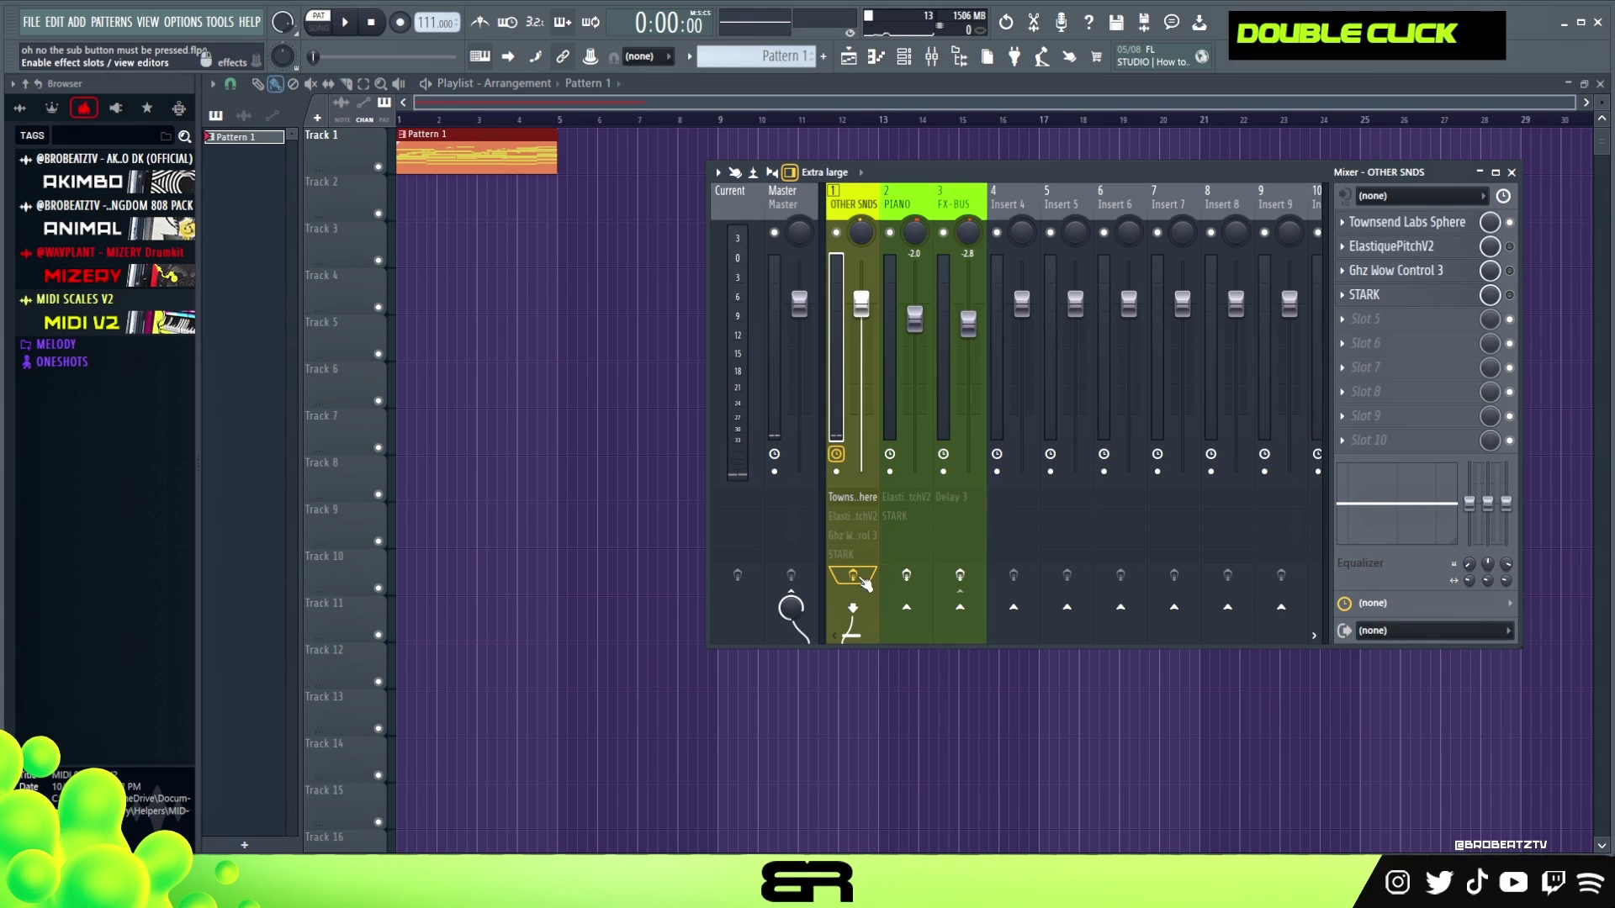
Step: Mute the PIANO and FX-BUS tracks and play the pattern, comparing OTHER SNDS with its effects off and on
left_click(890, 233)
left_click(943, 233)
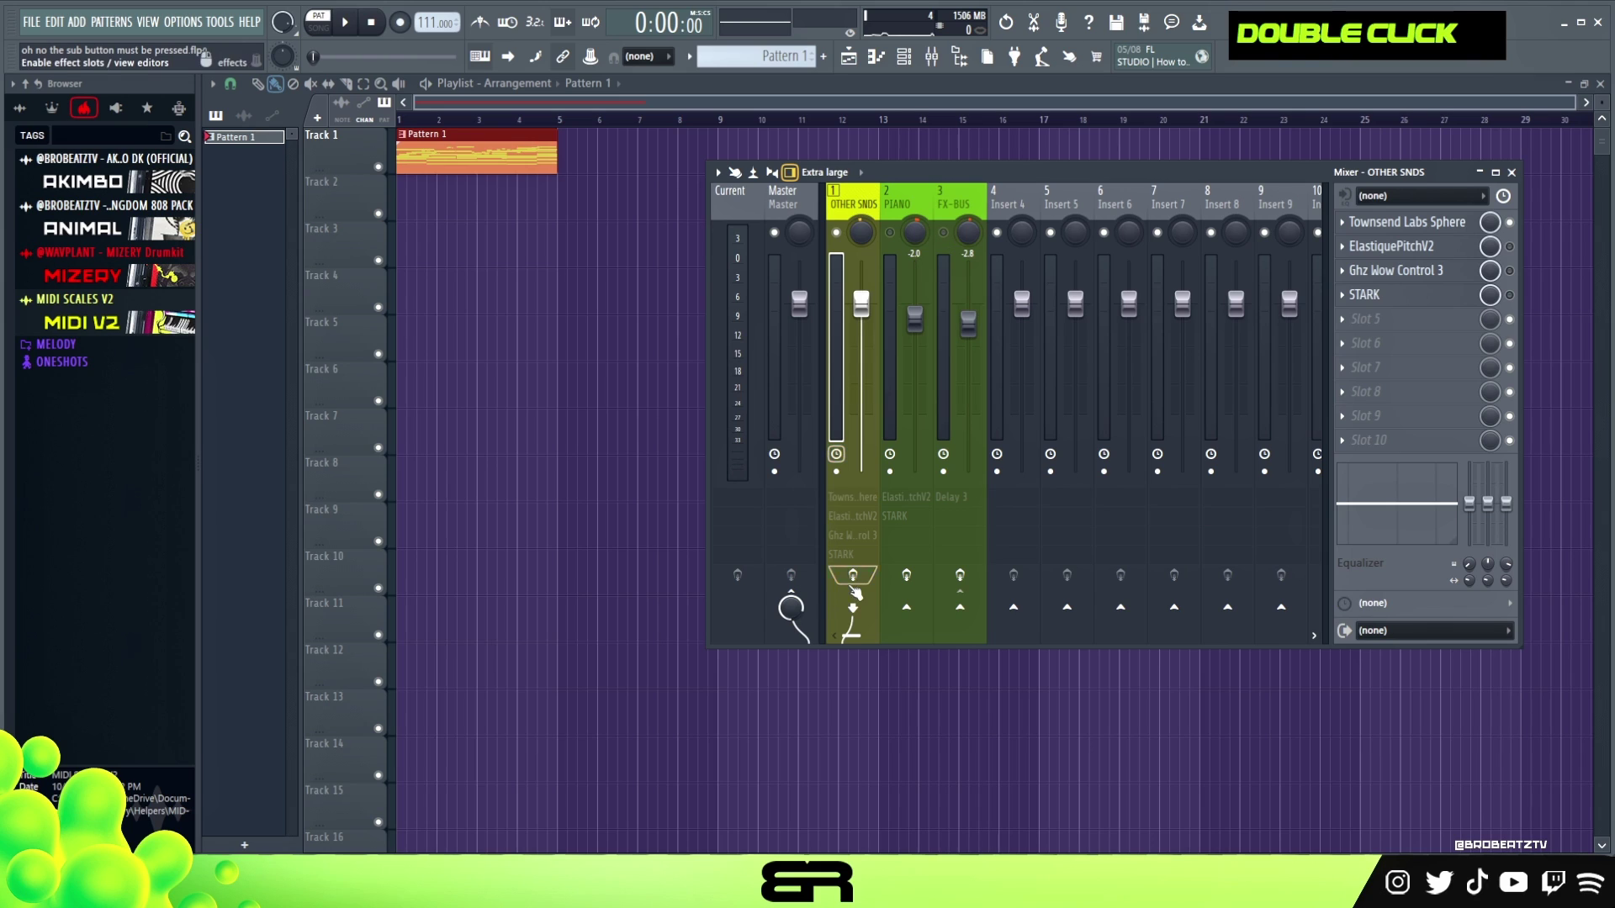
left_click(854, 577)
key("space")
double_click(854, 578)
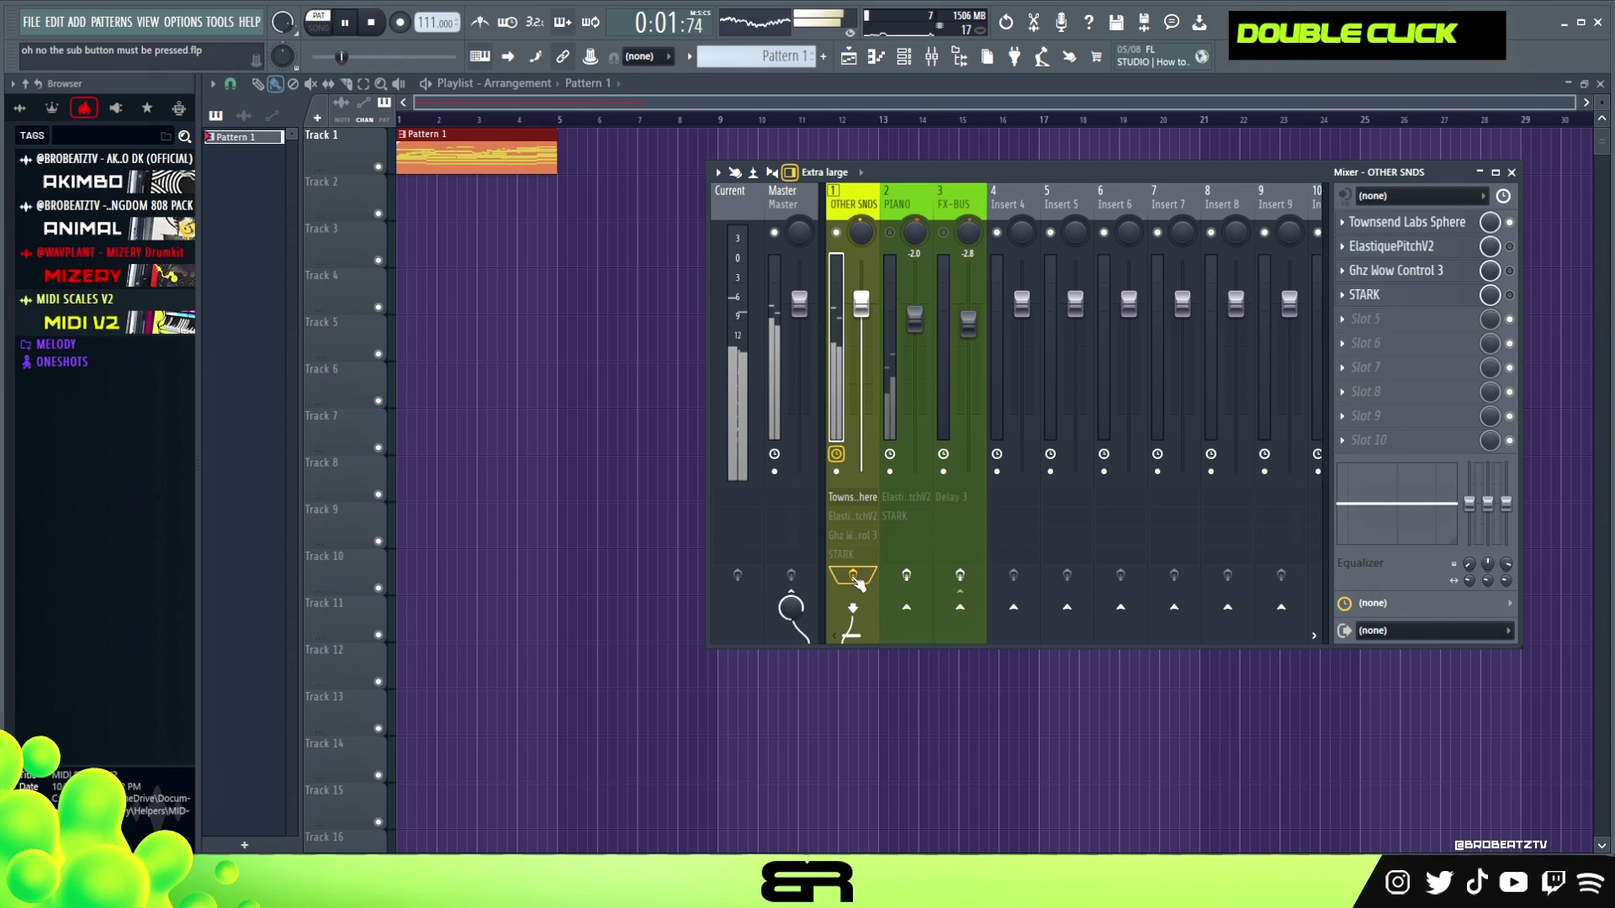
key("space")
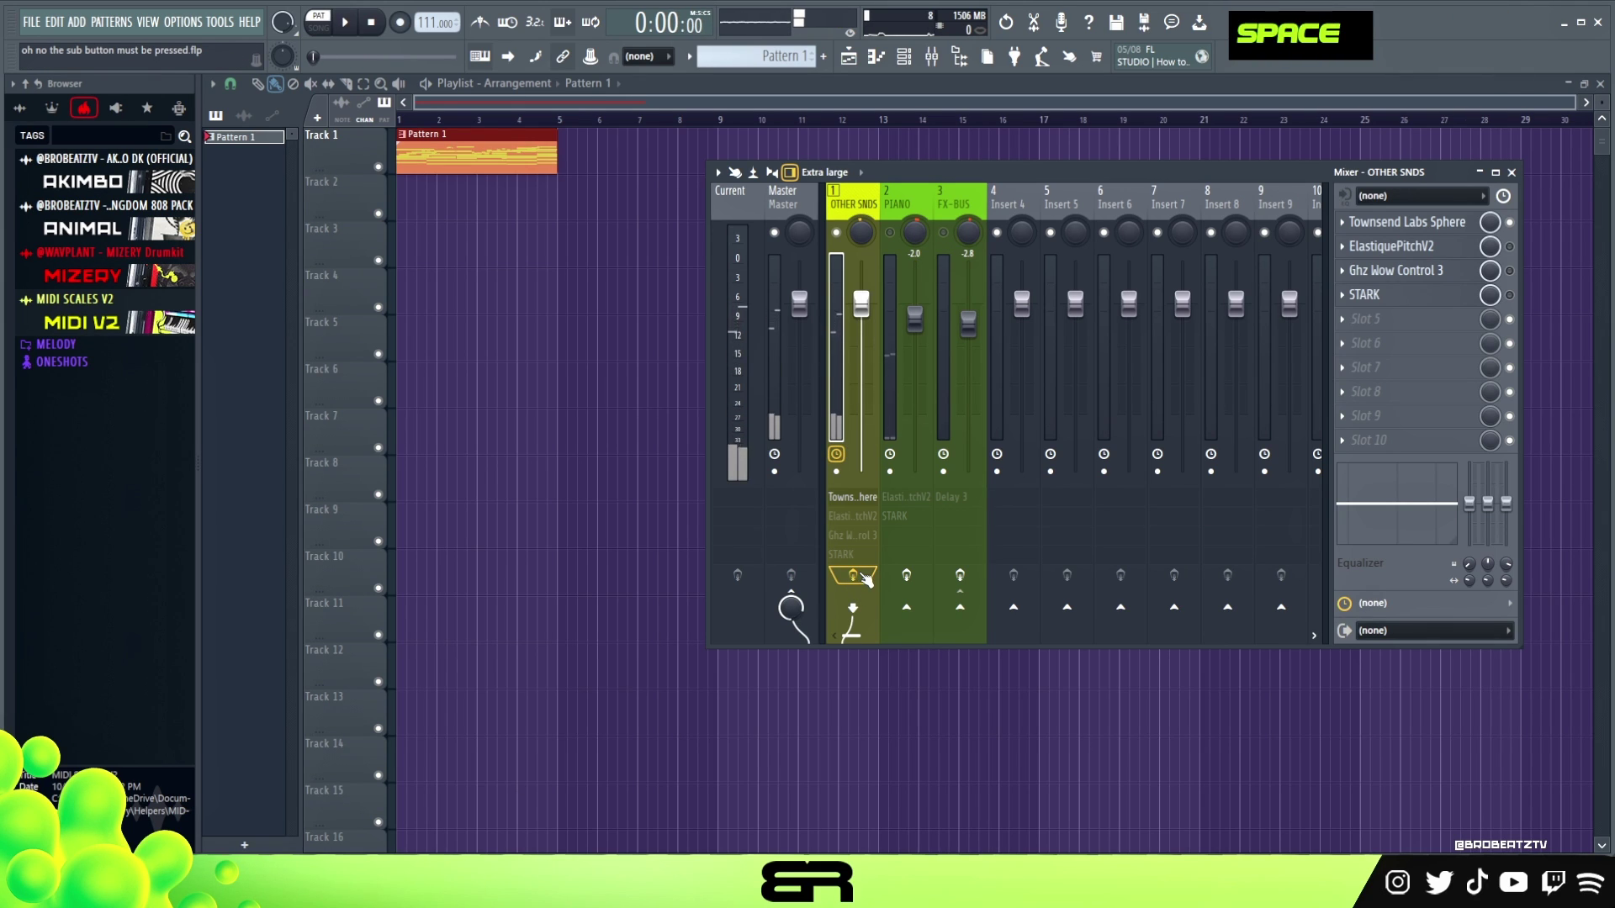
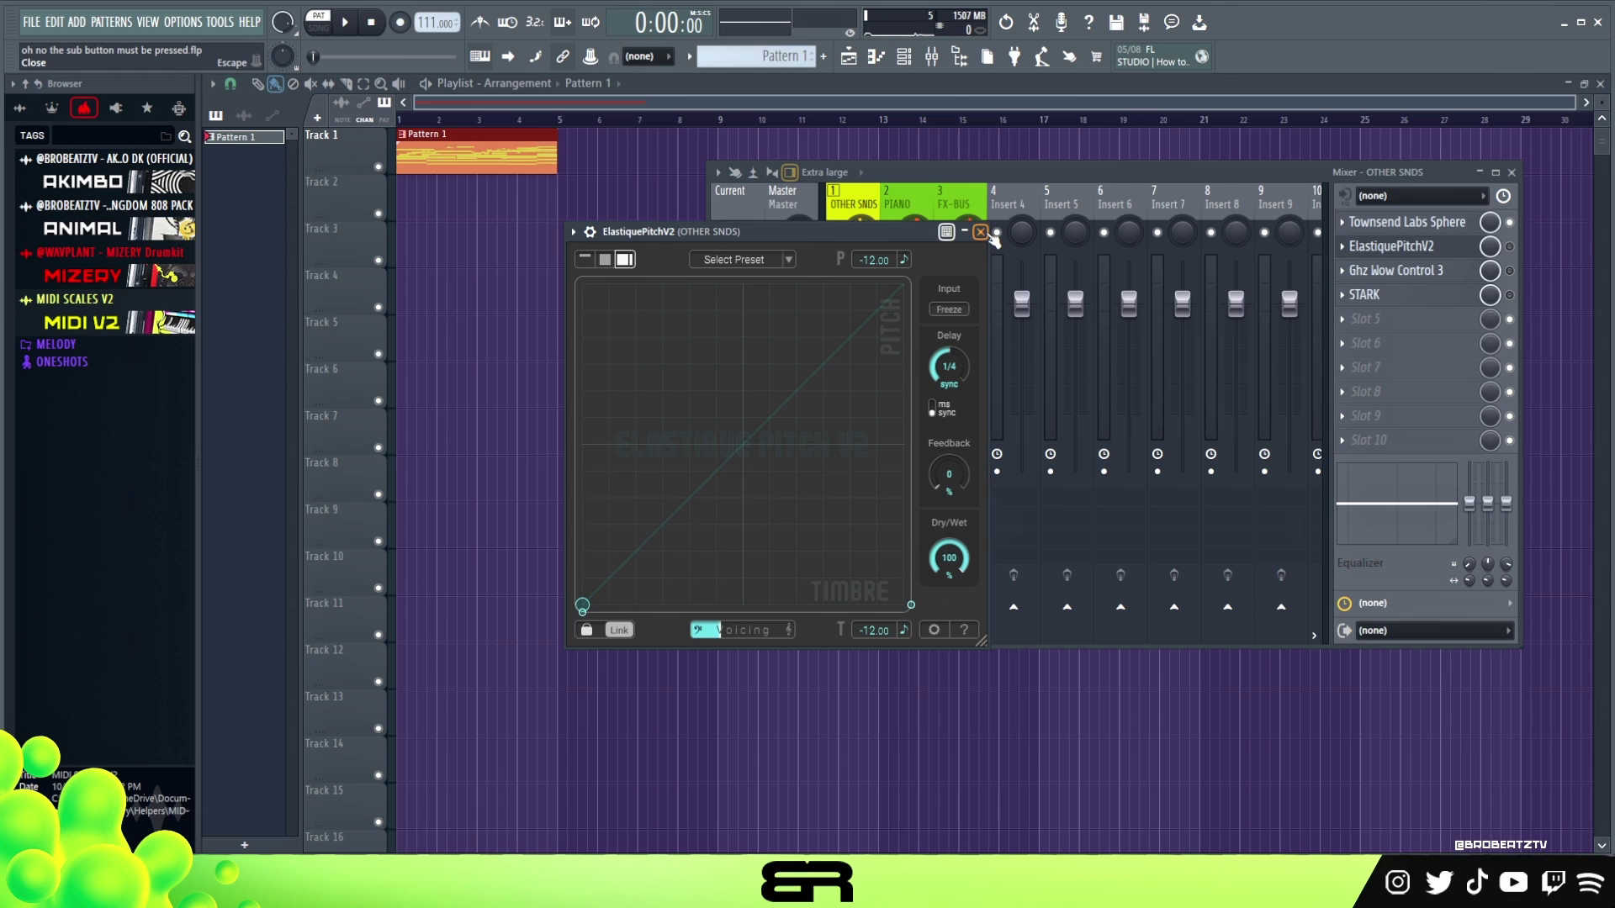
Step: Close the ElastiquePitchV2 window and compare OTHER SNDS in playback before and after enabling that plug-in
left_click(986, 234)
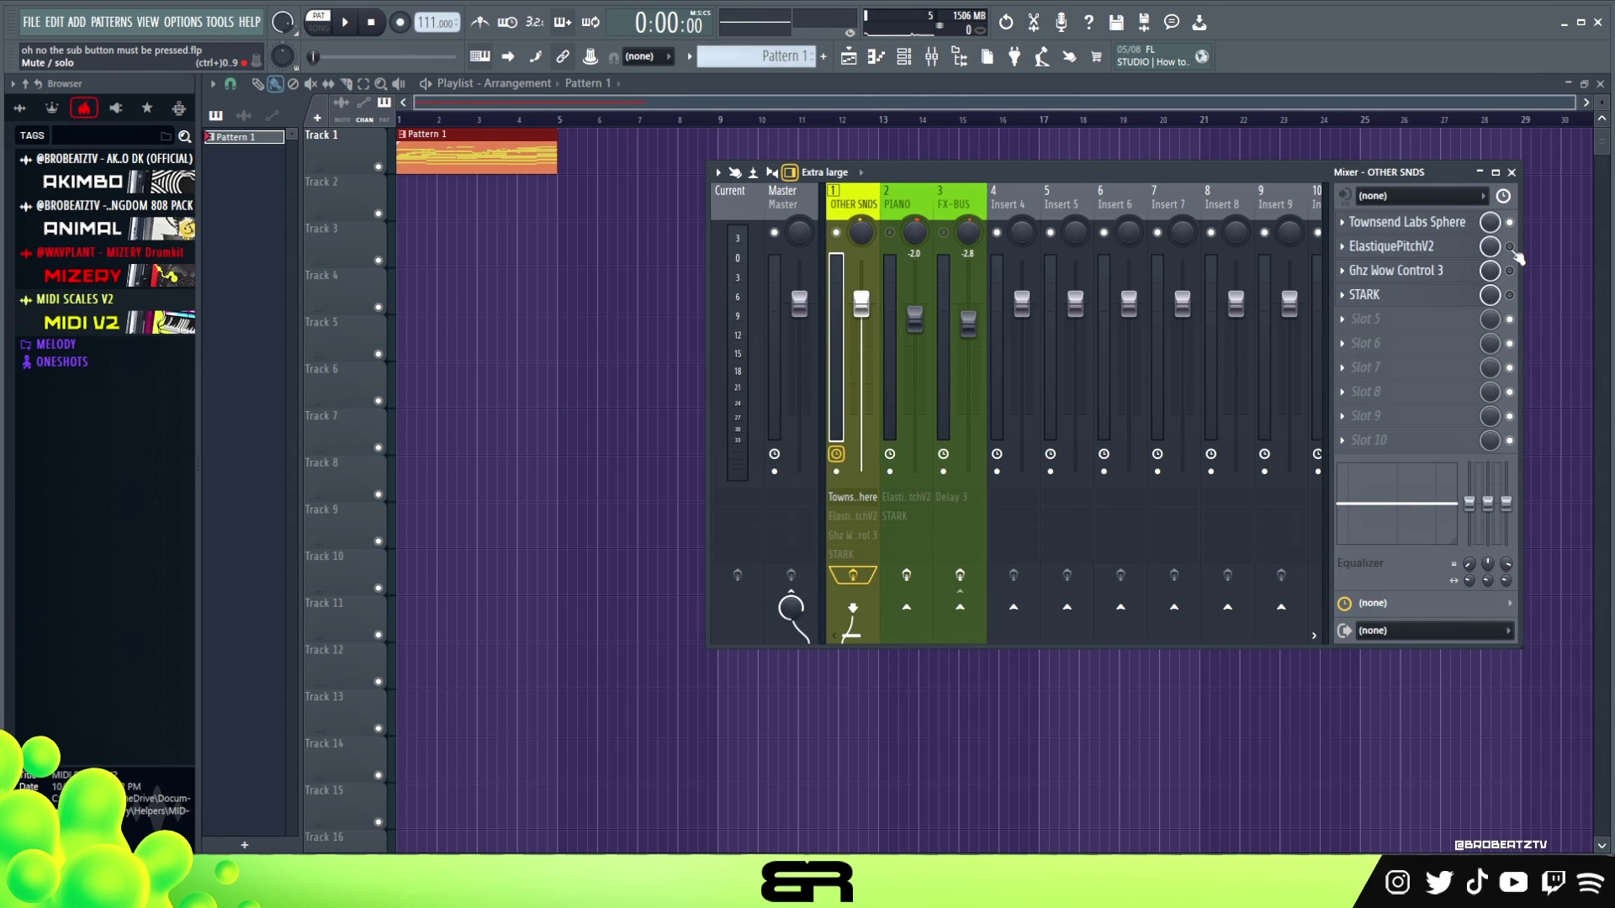
key("space")
key("space")
key("space")
key("space")
left_click(1510, 246)
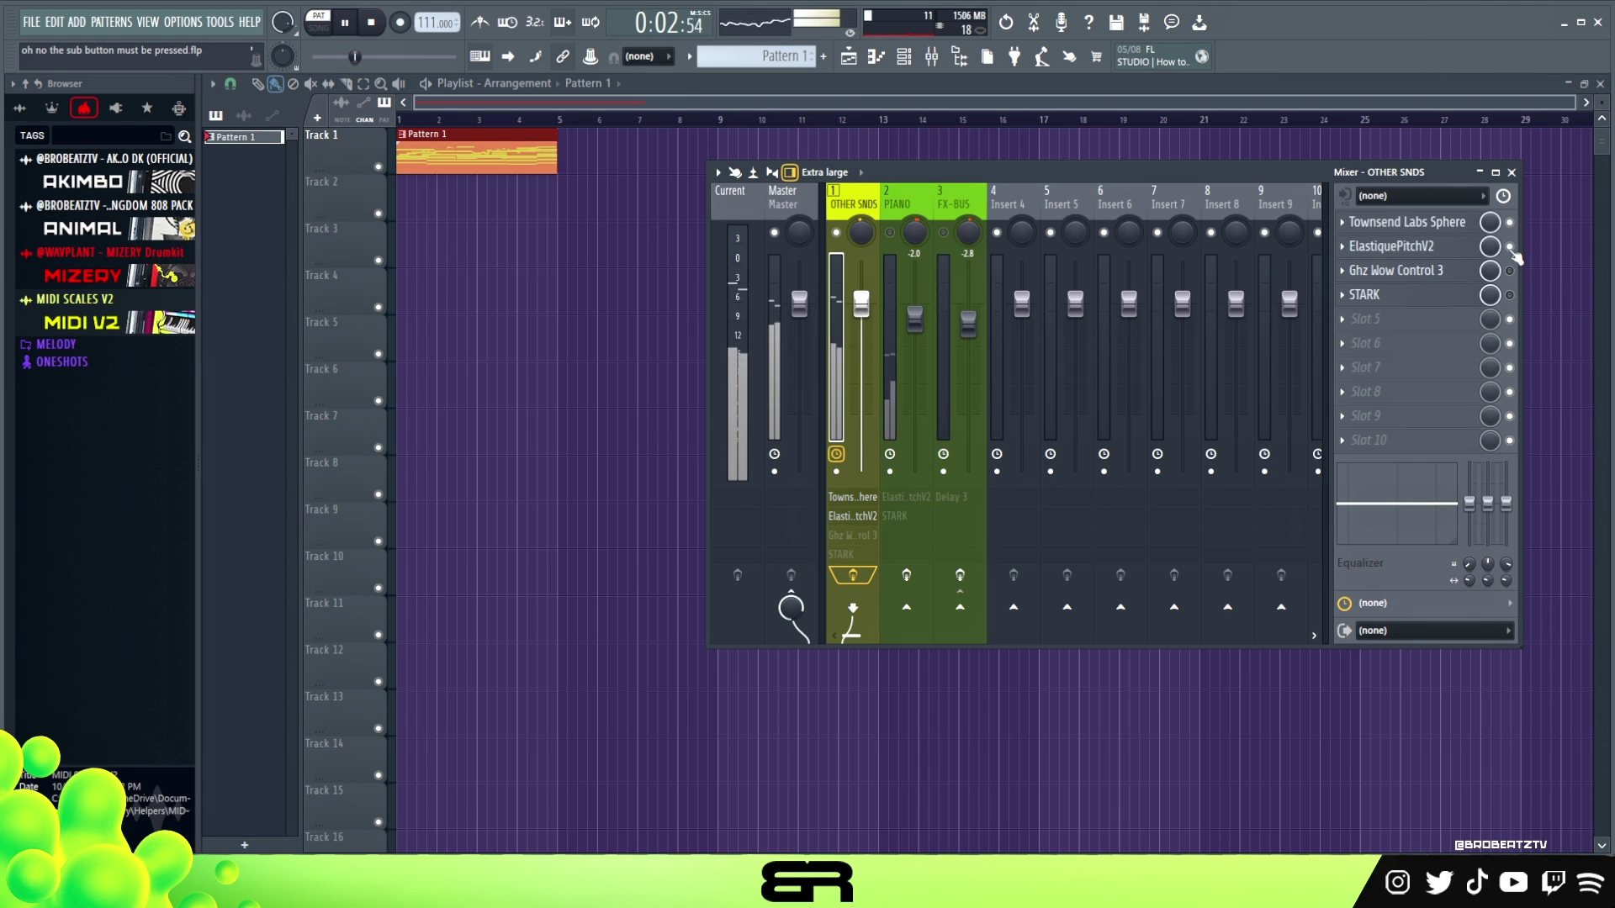
key("space")
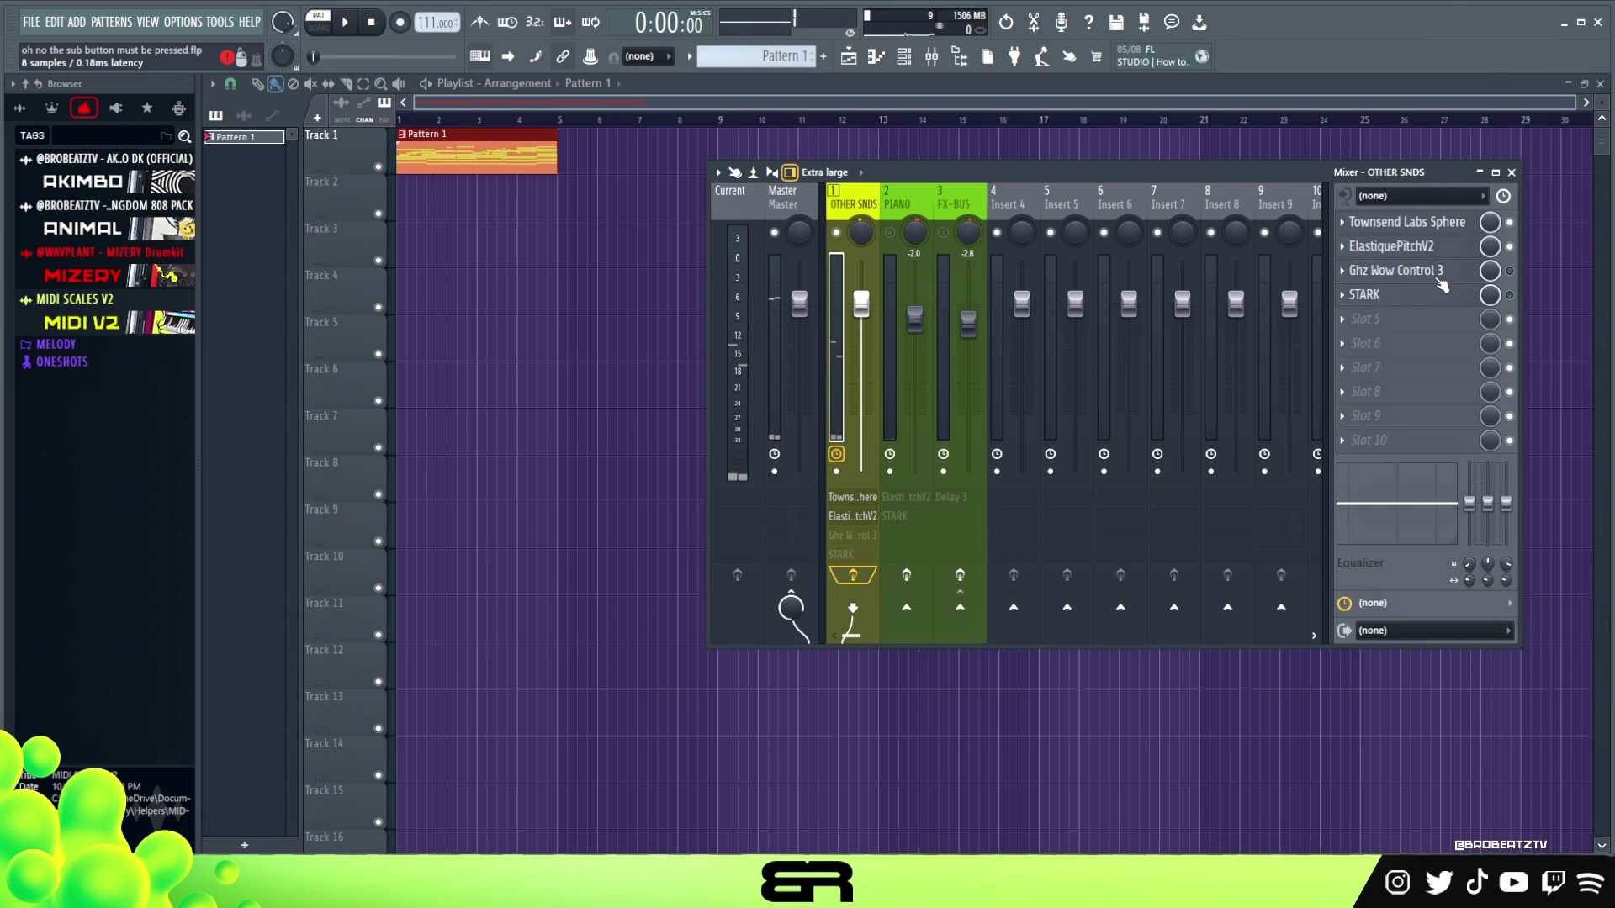
Step: Open Ghz Wow Control 3 on OTHER SNDS to view its settings, and enable it while auditioning the pattern
left_click(1381, 280)
left_click_drag(745, 285, 1038, 209)
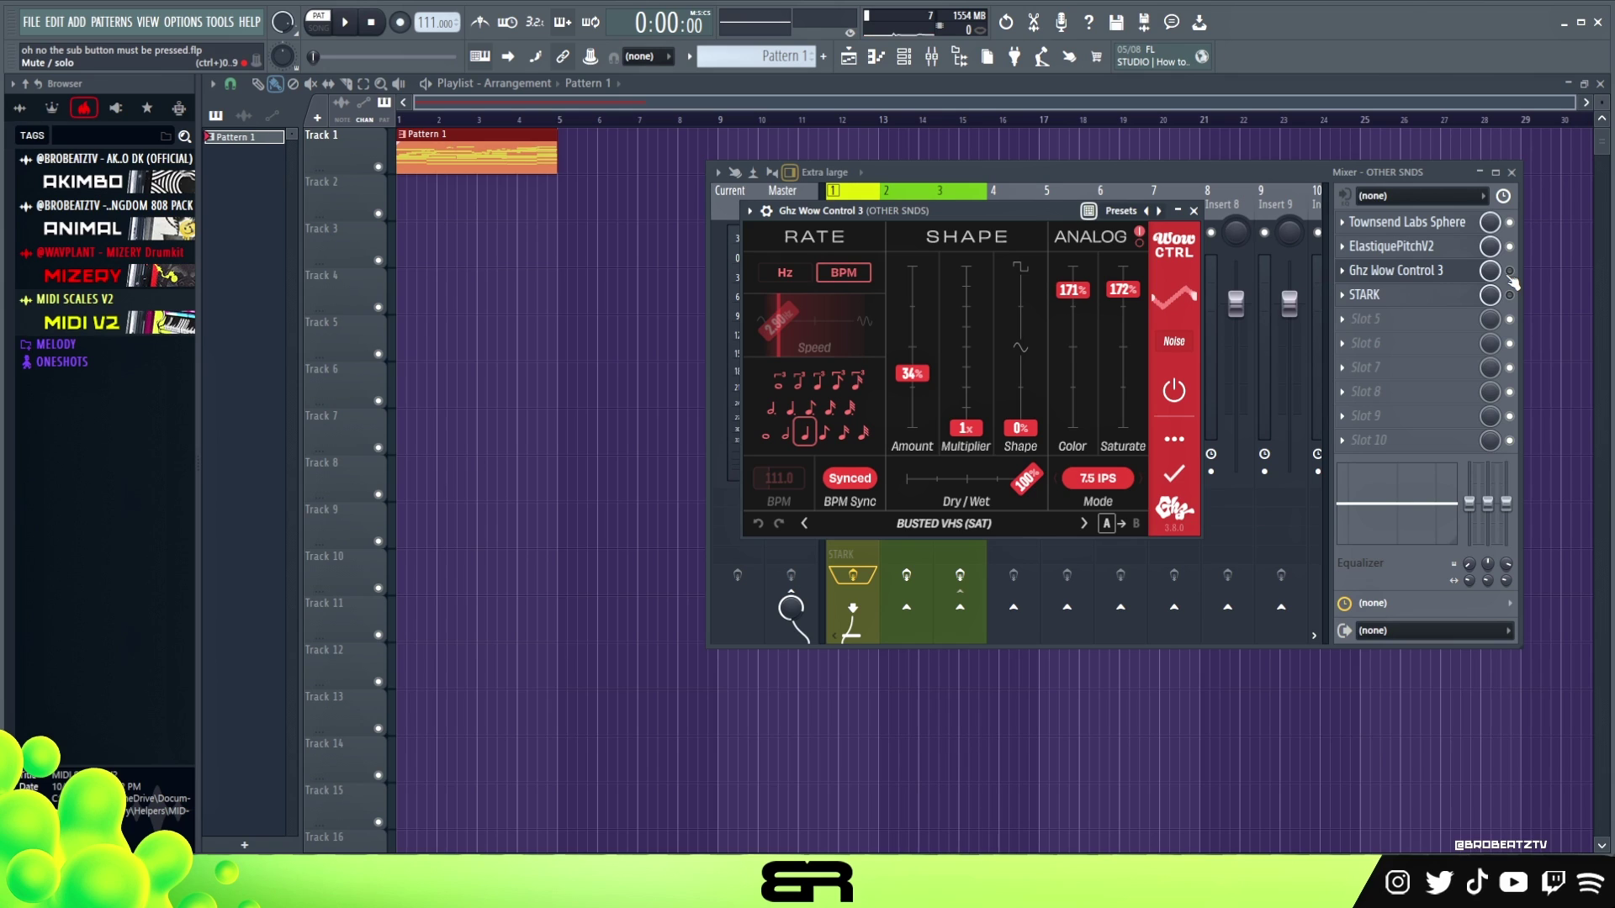
key("space")
key("space")
key("space")
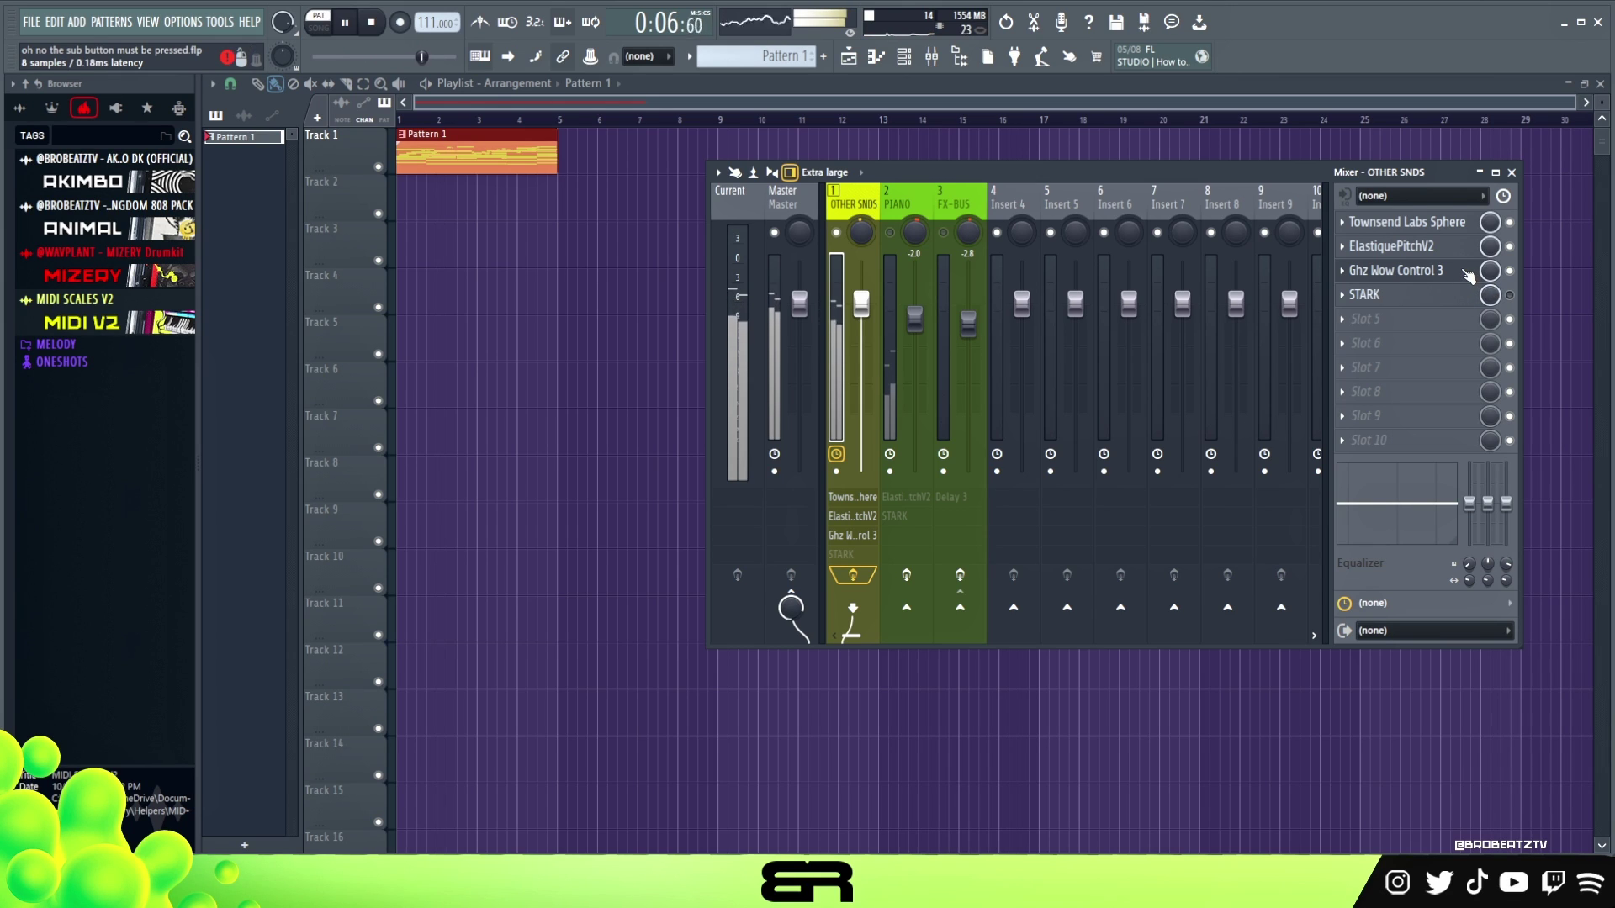
key("space")
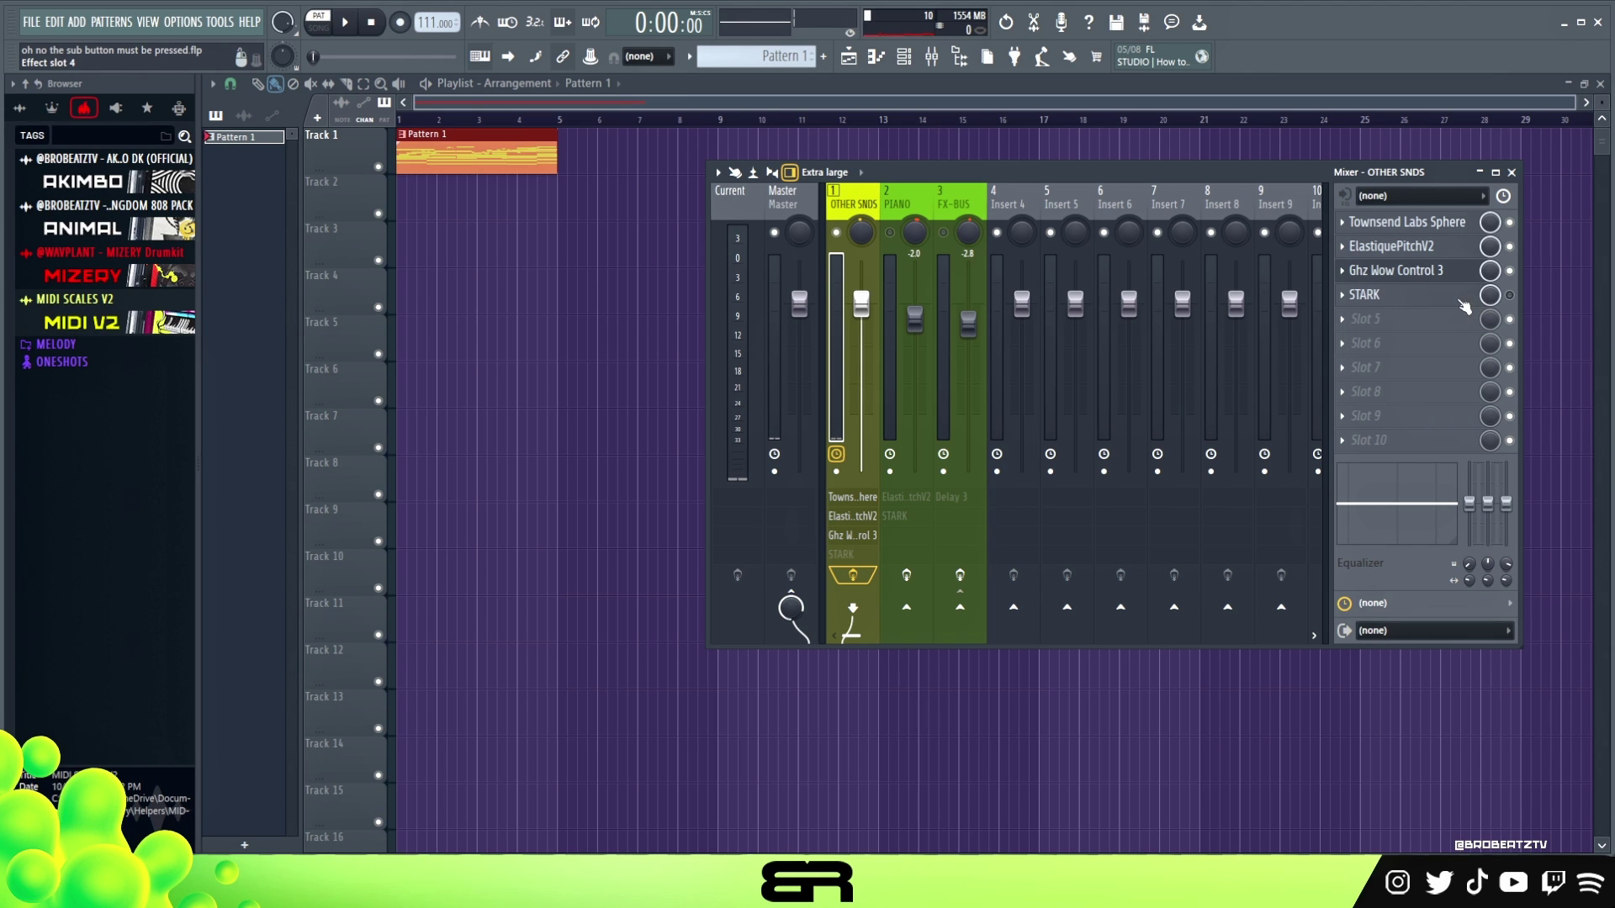
Step: Open STARK on OTHER SNDS and audition the pattern before and after enabling it
left_click(1431, 299)
left_click_drag(995, 310, 1133, 250)
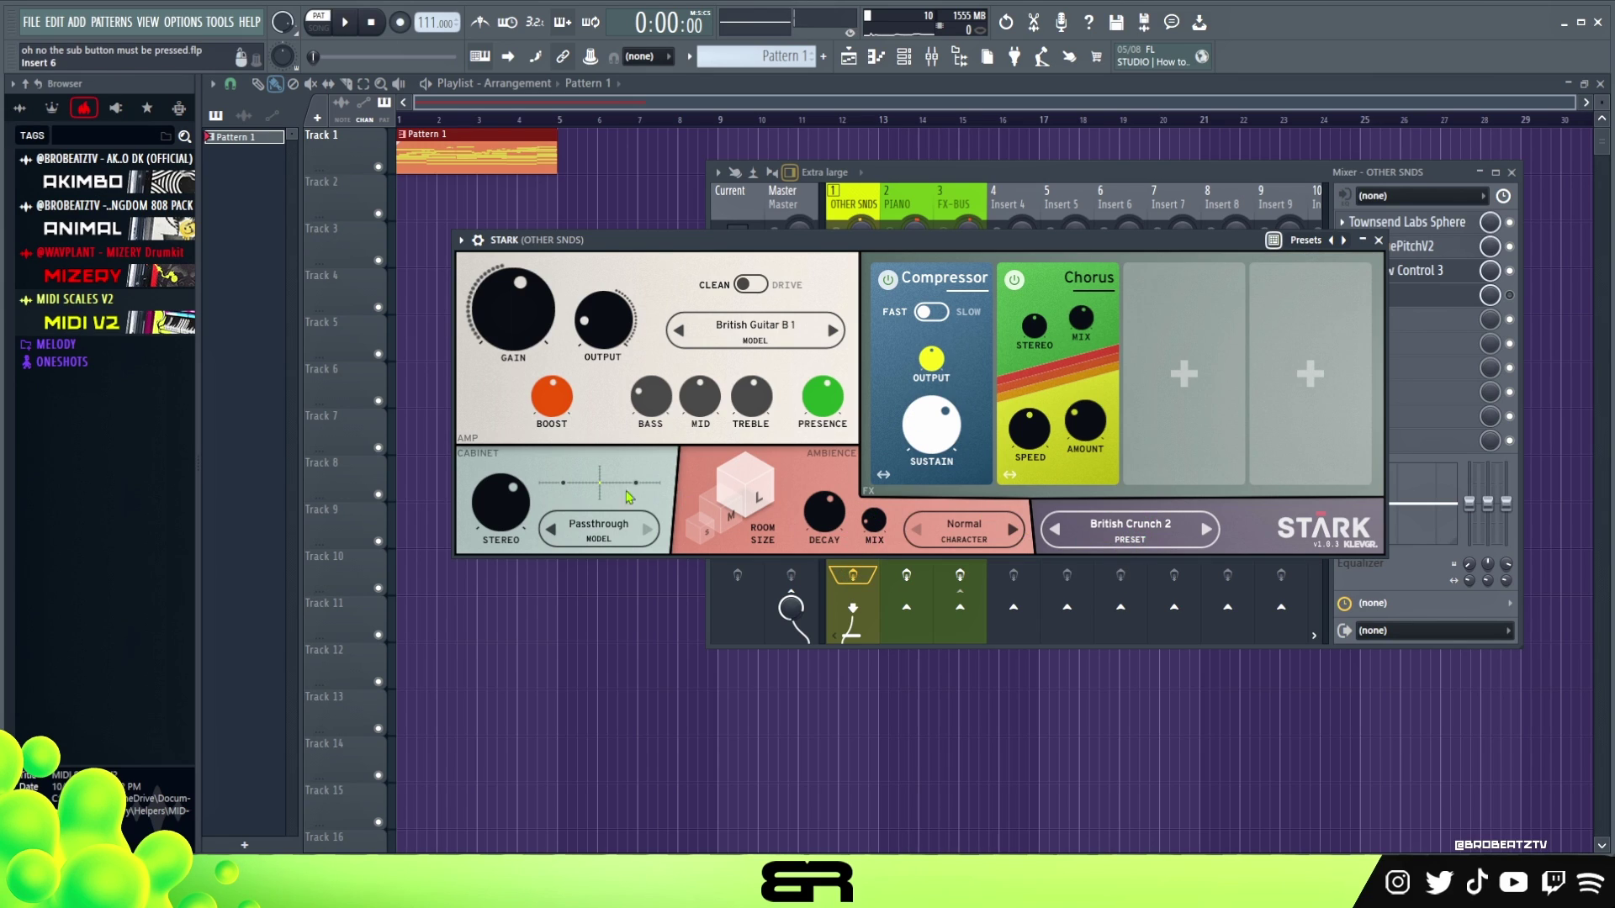
key("space")
key("space")
left_click(1513, 305)
key("space")
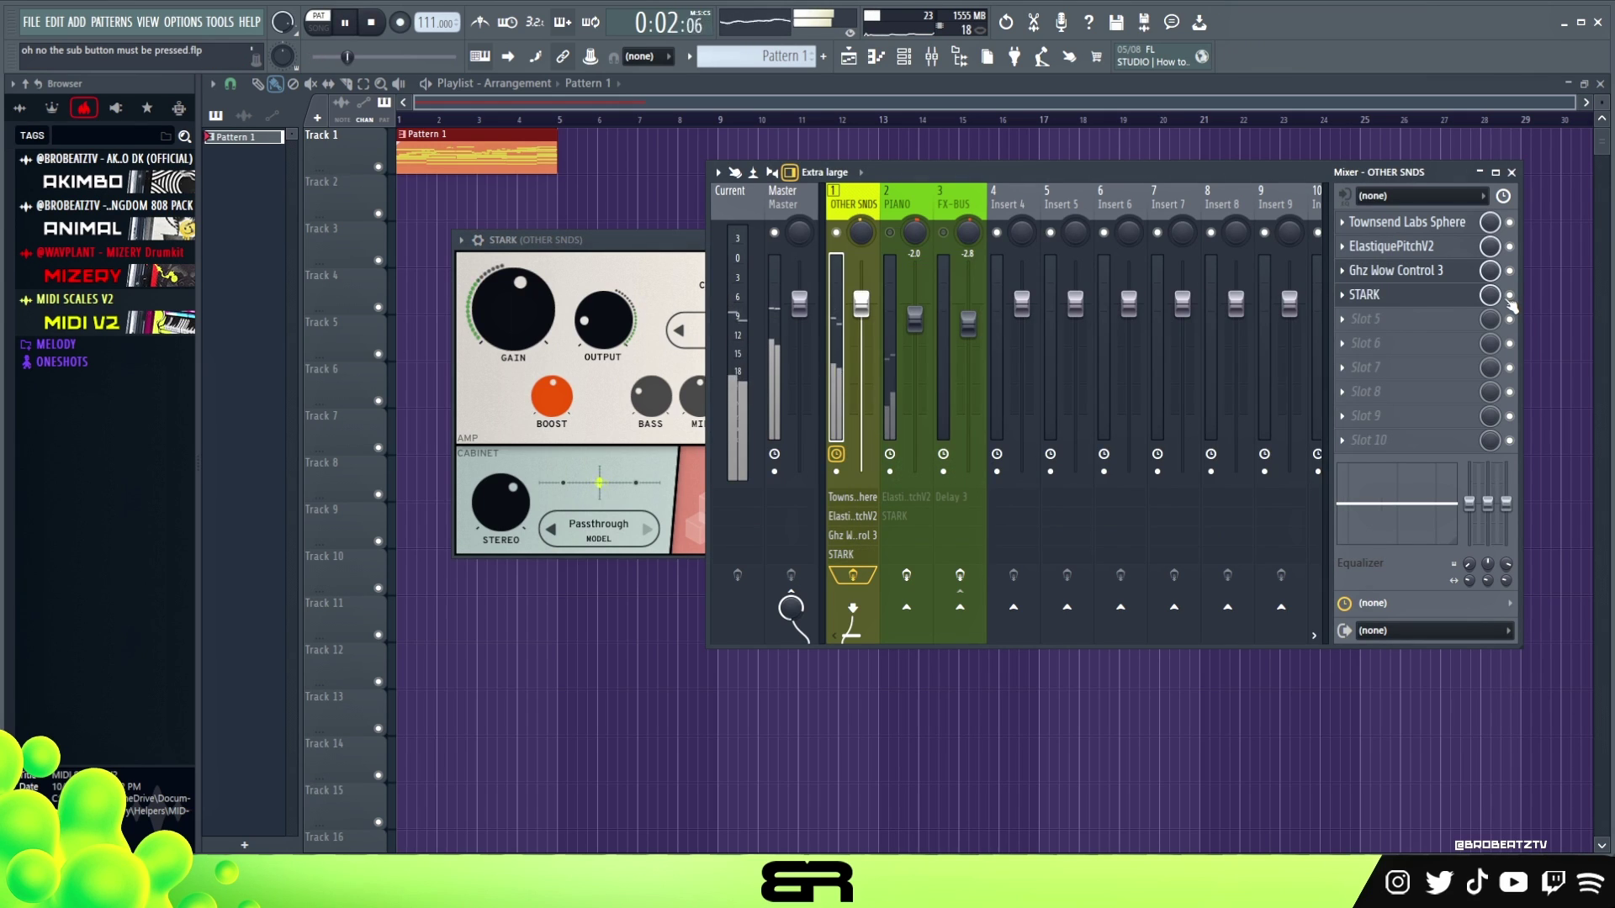
left_click(656, 242)
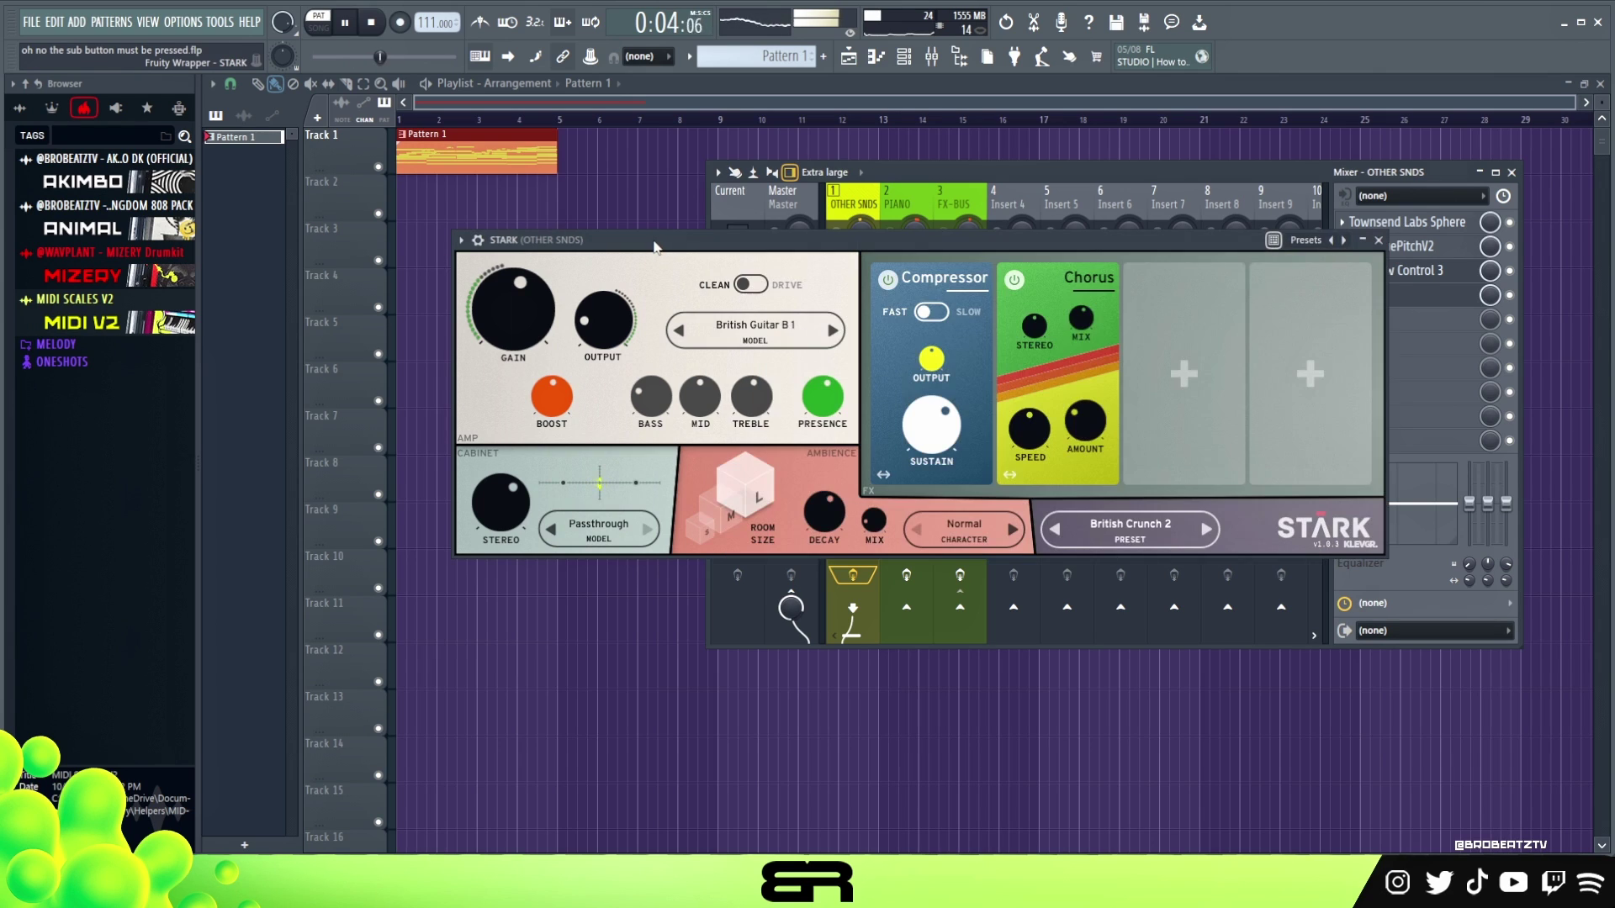
key("space")
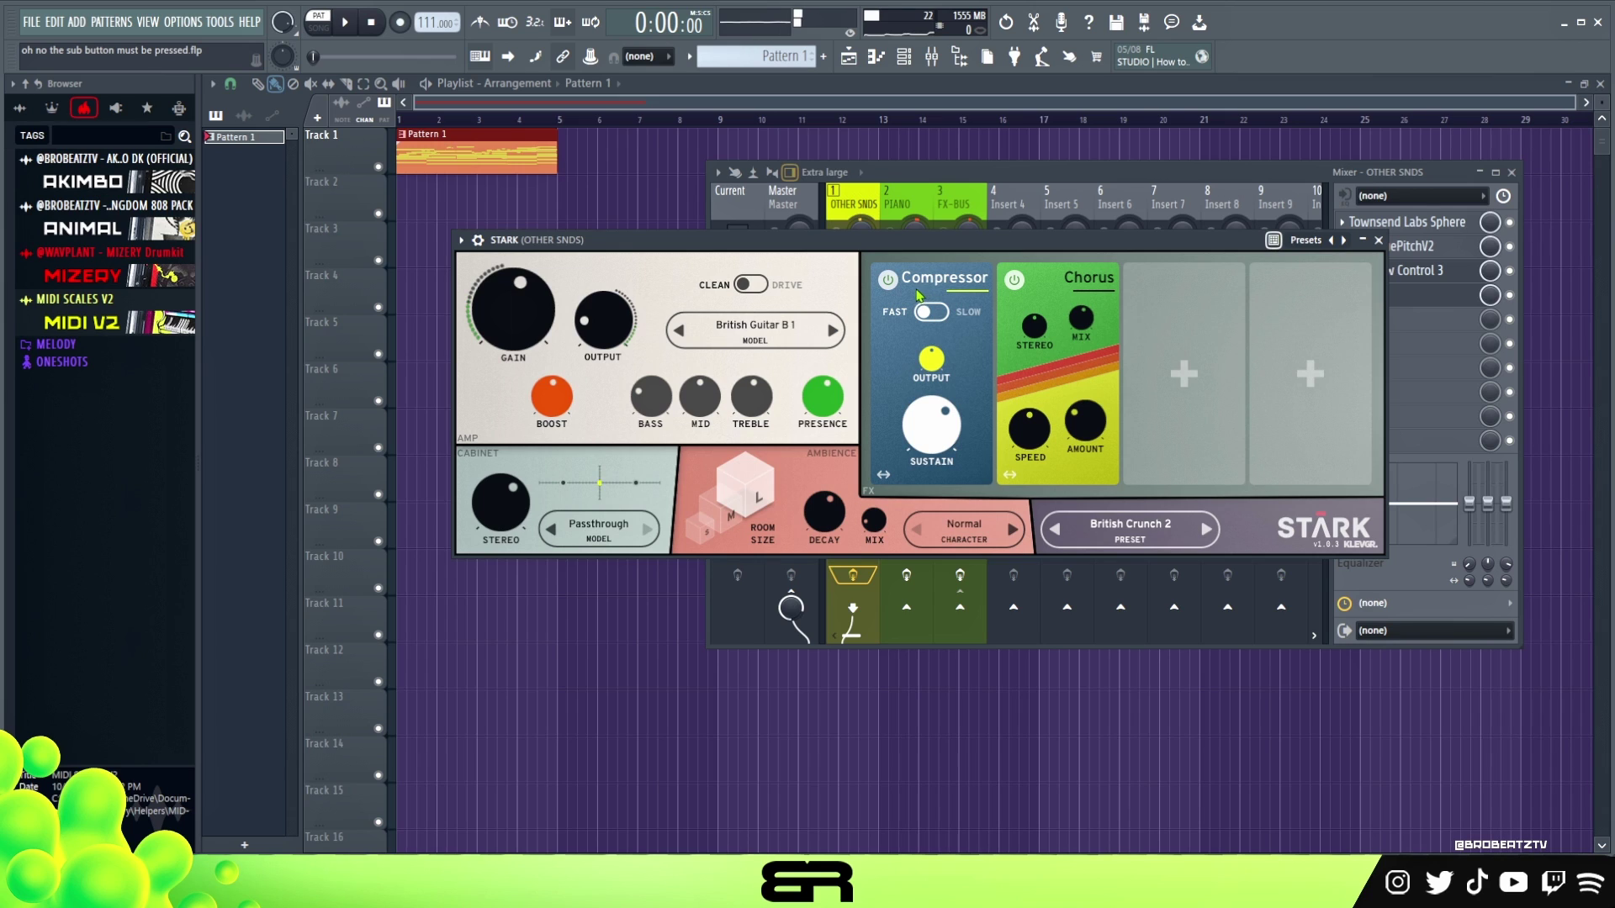
Step: Compare OTHER SNDS in playback with STARK bypassed and re-enabled
left_click(1486, 302)
key("space")
key("space")
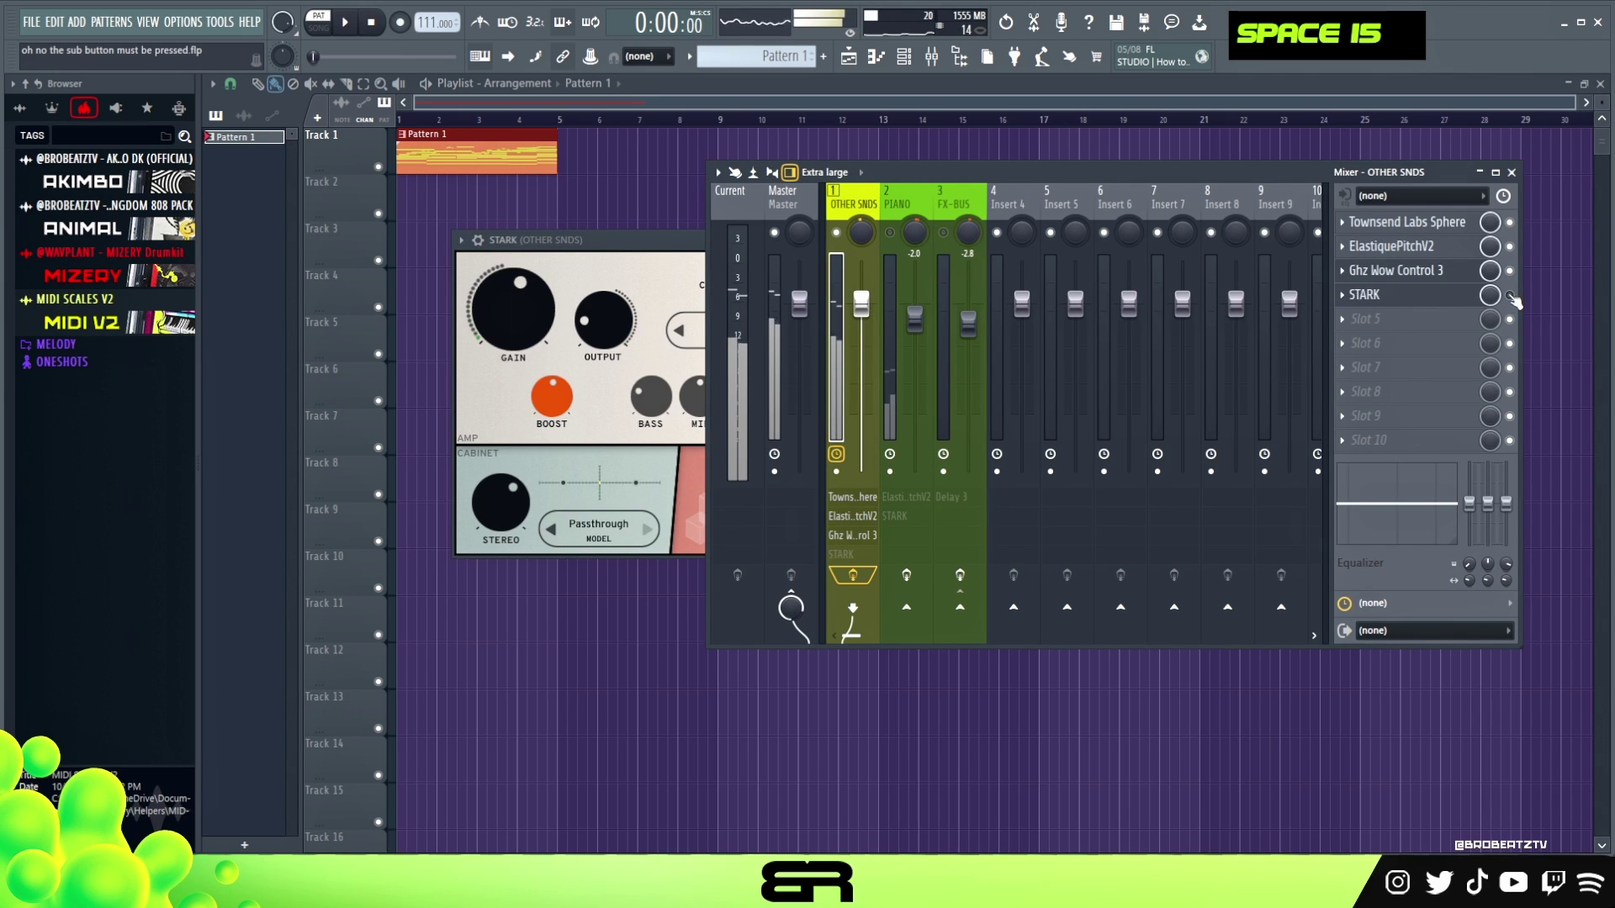
key("space")
key("space")
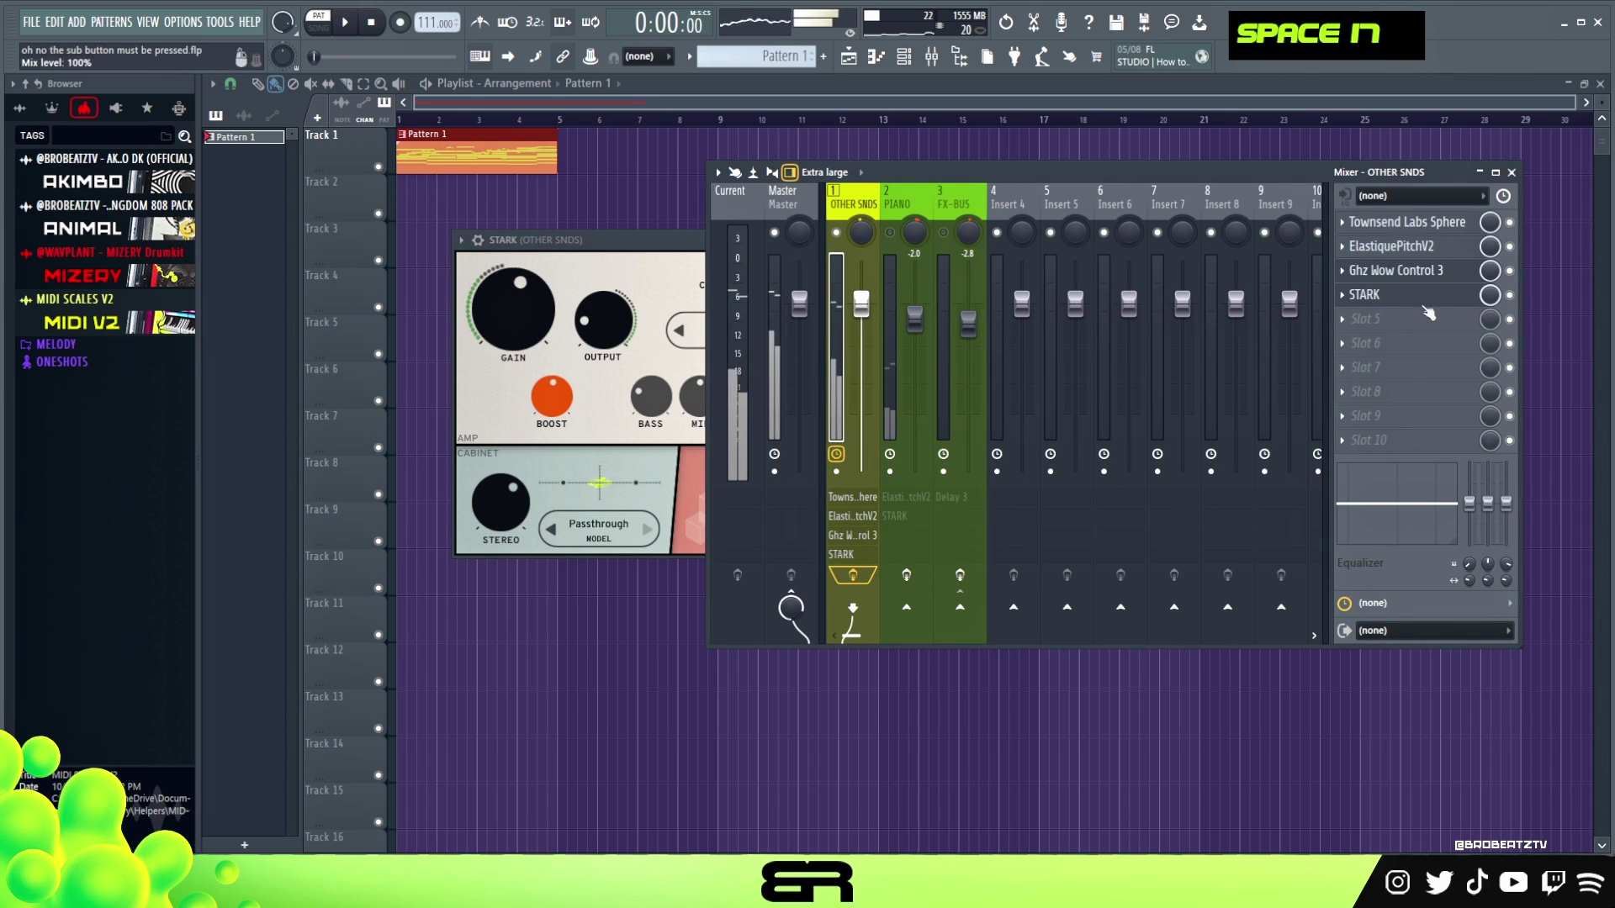
Step: Check STARK's settings once more, close its window, and play OTHER SNDS through the full effects chain
left_click(1364, 295)
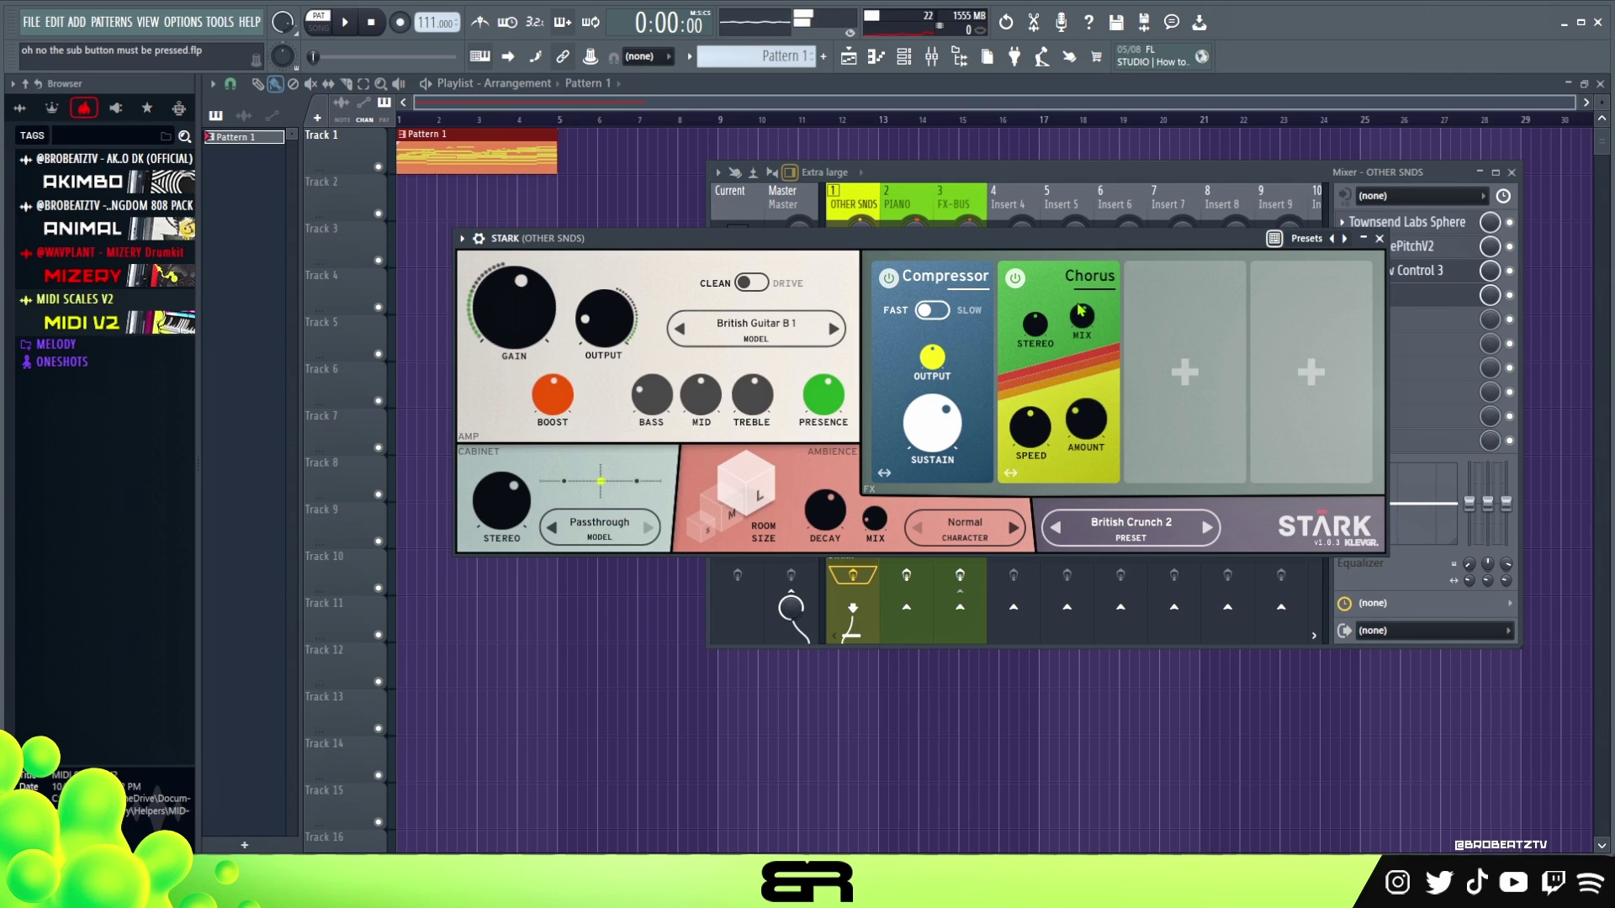
left_click(1381, 240)
key("space")
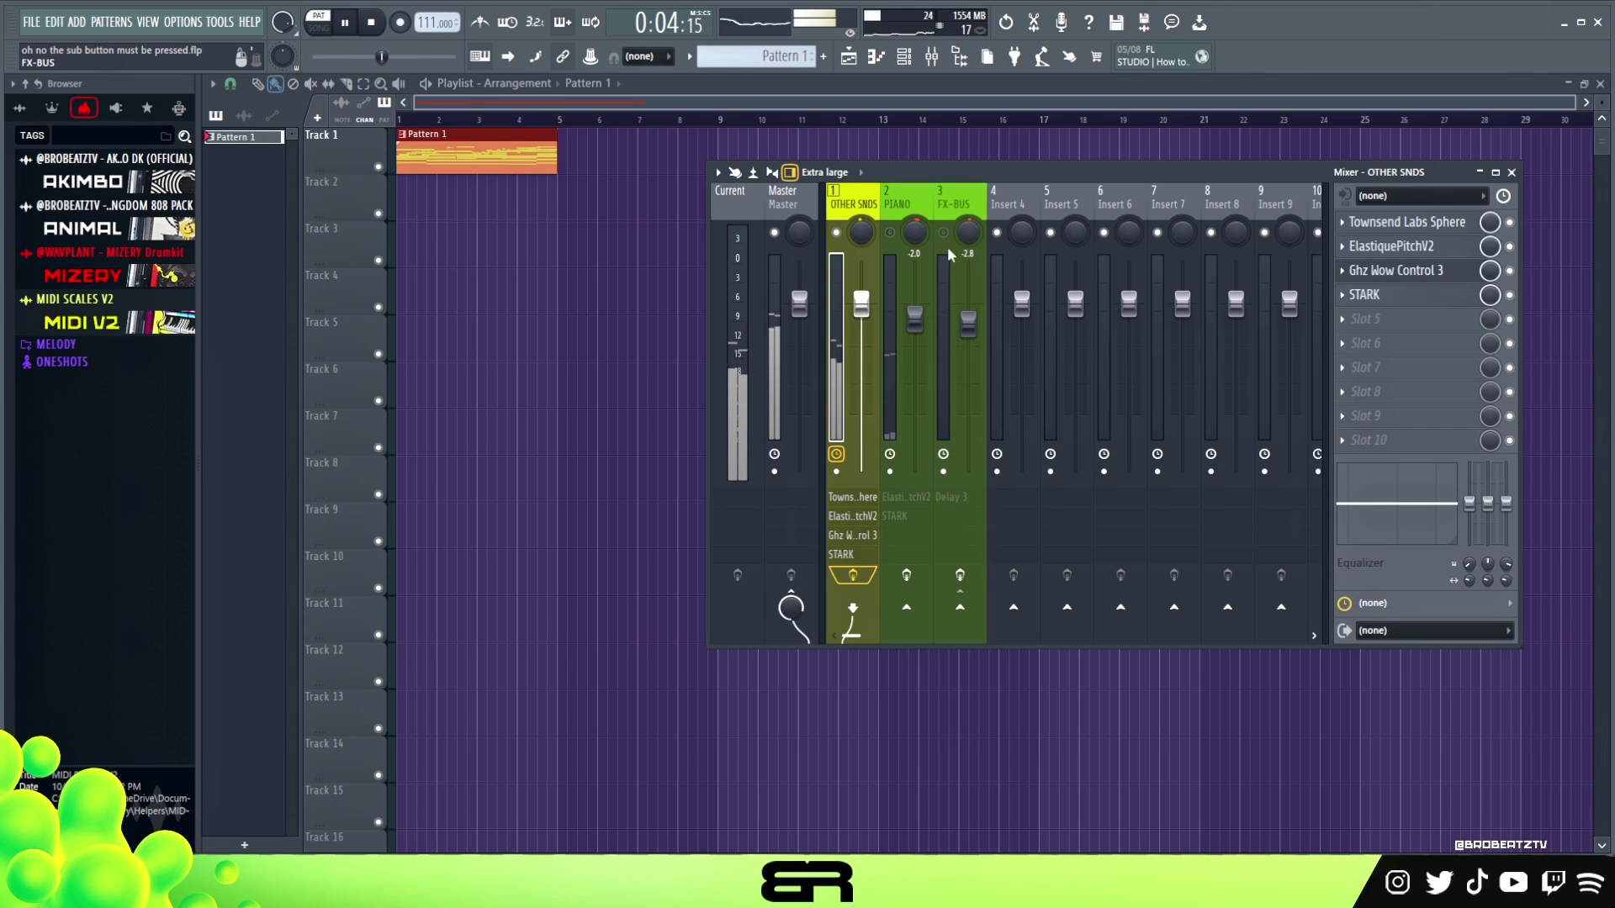
key("space")
Step: Select the PIANO mixer track and examine the settings of its ElastiquePitchV2 and STARK plug-ins
left_click(911, 230)
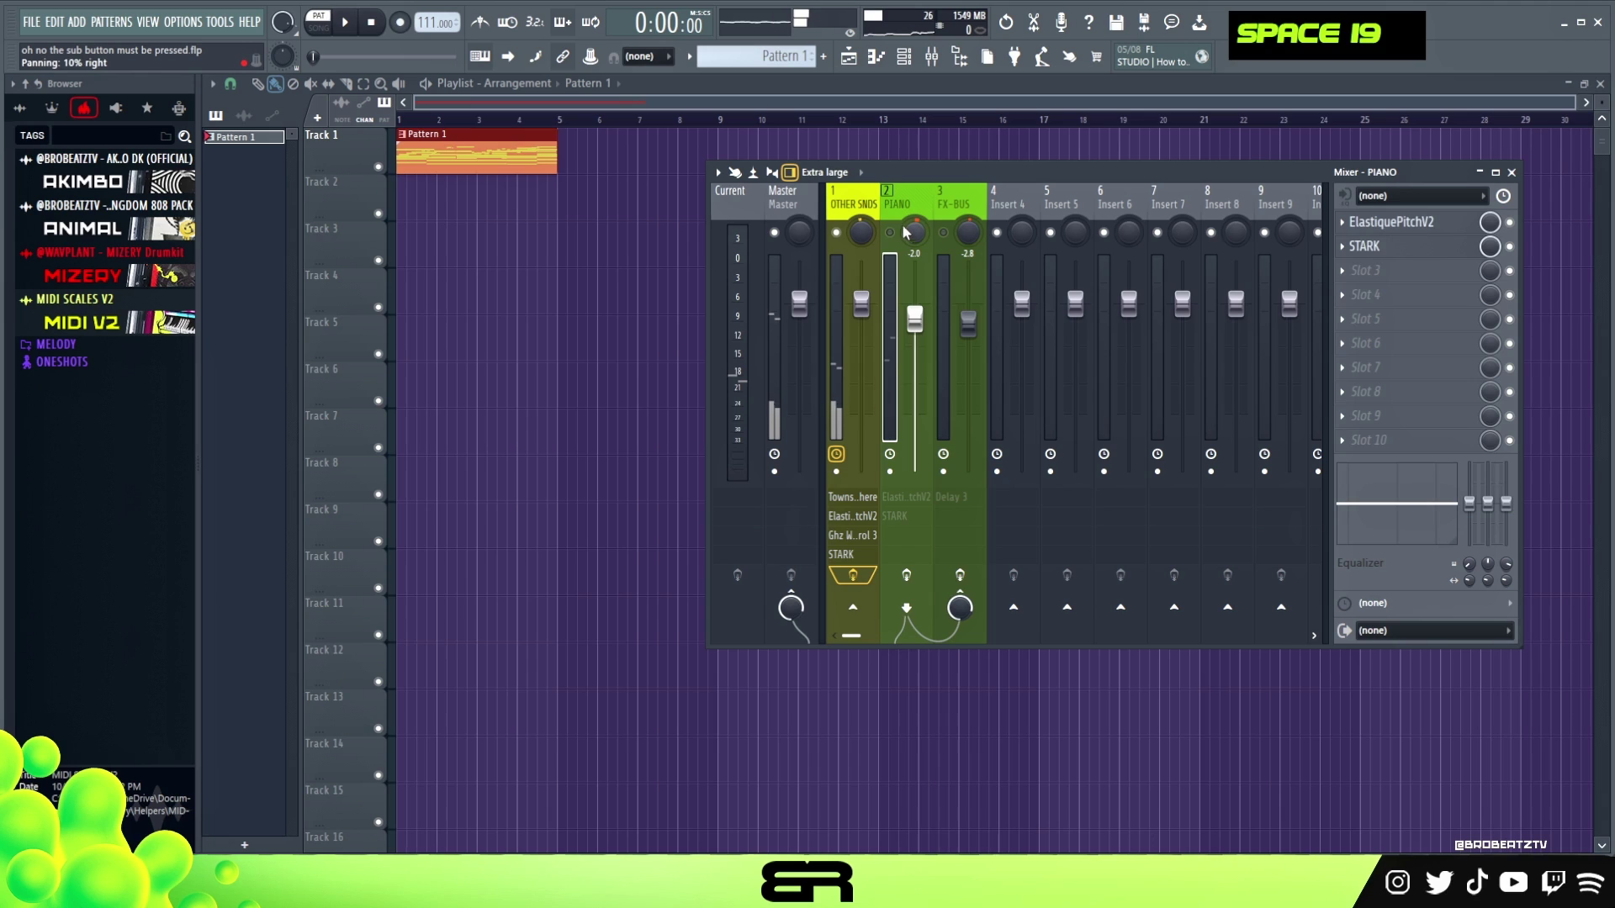
left_click(863, 215)
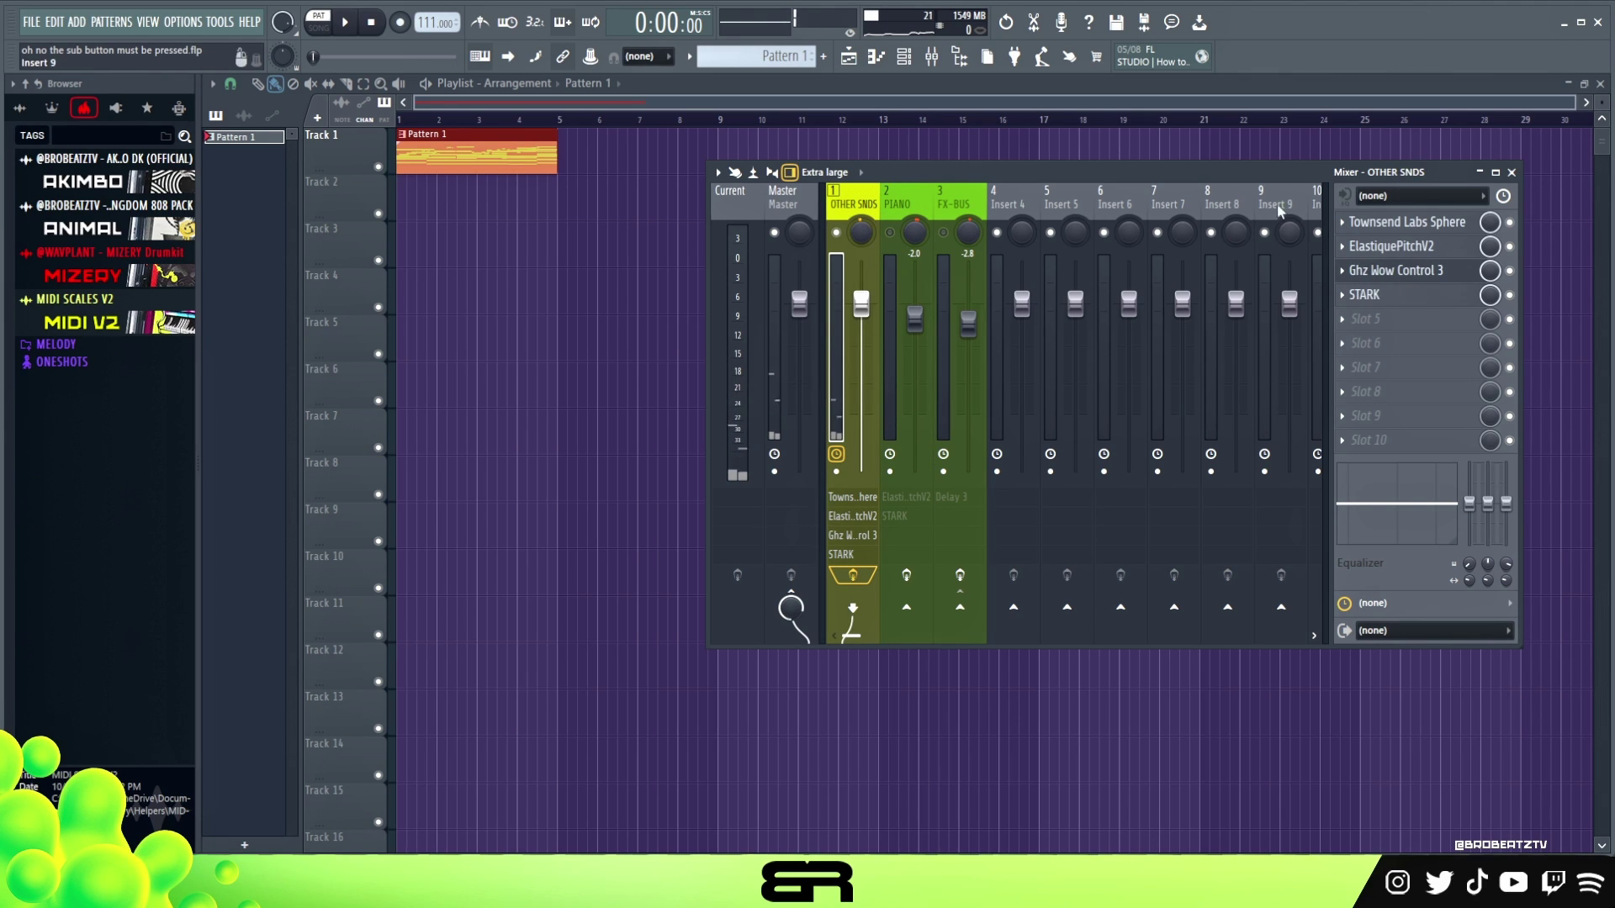
left_click(890, 204)
left_click(1396, 222)
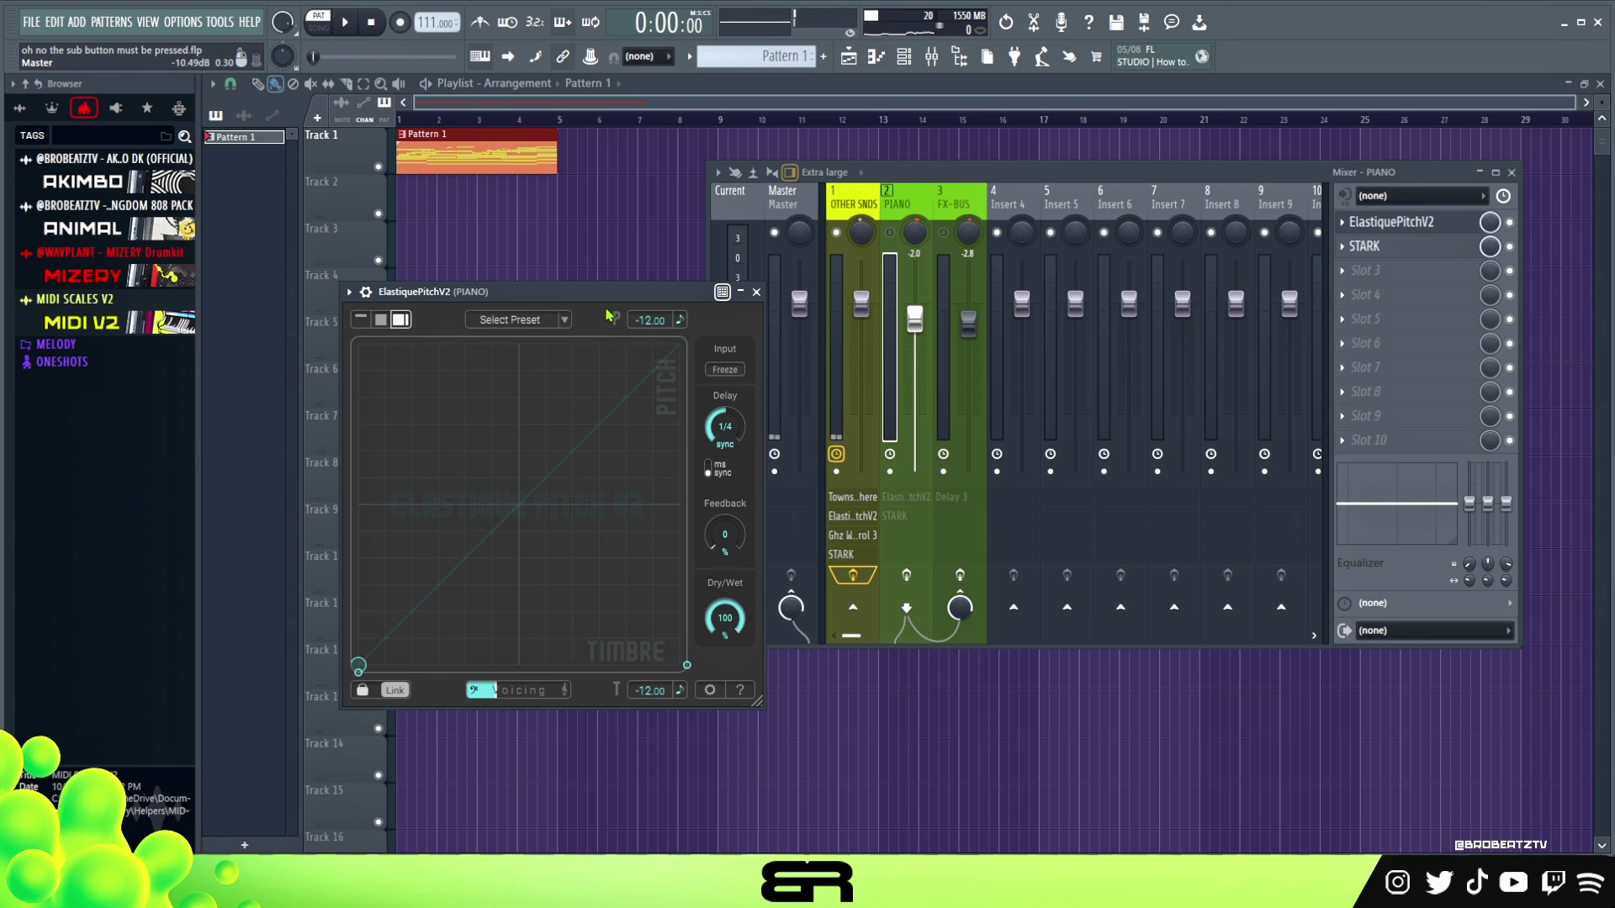
left_click(757, 292)
left_click(1396, 246)
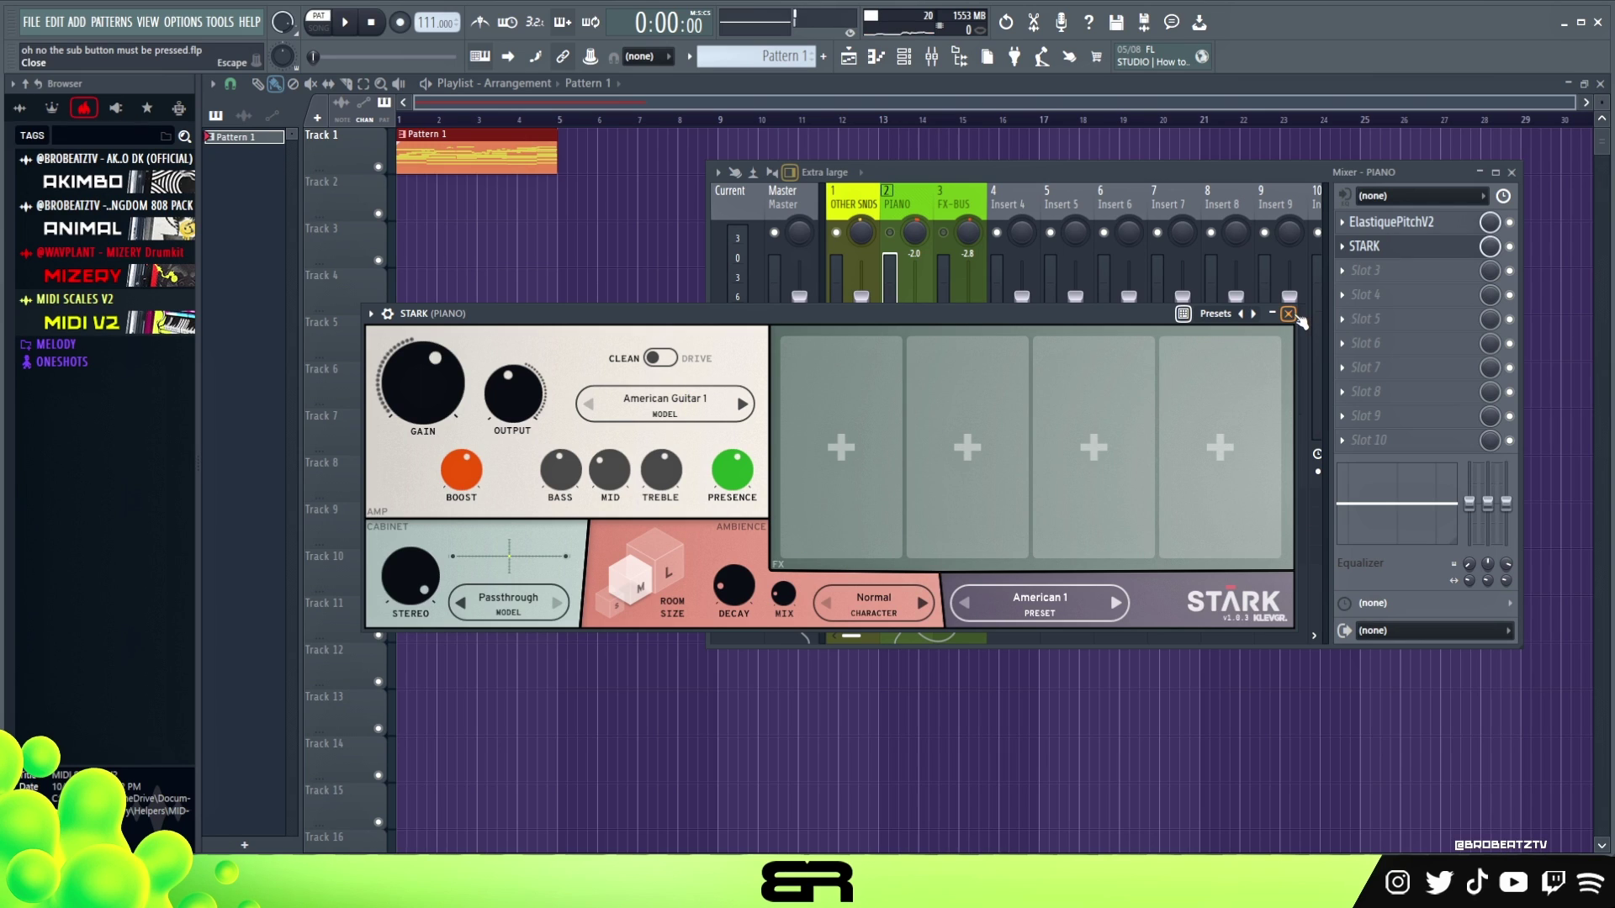
left_click(1289, 315)
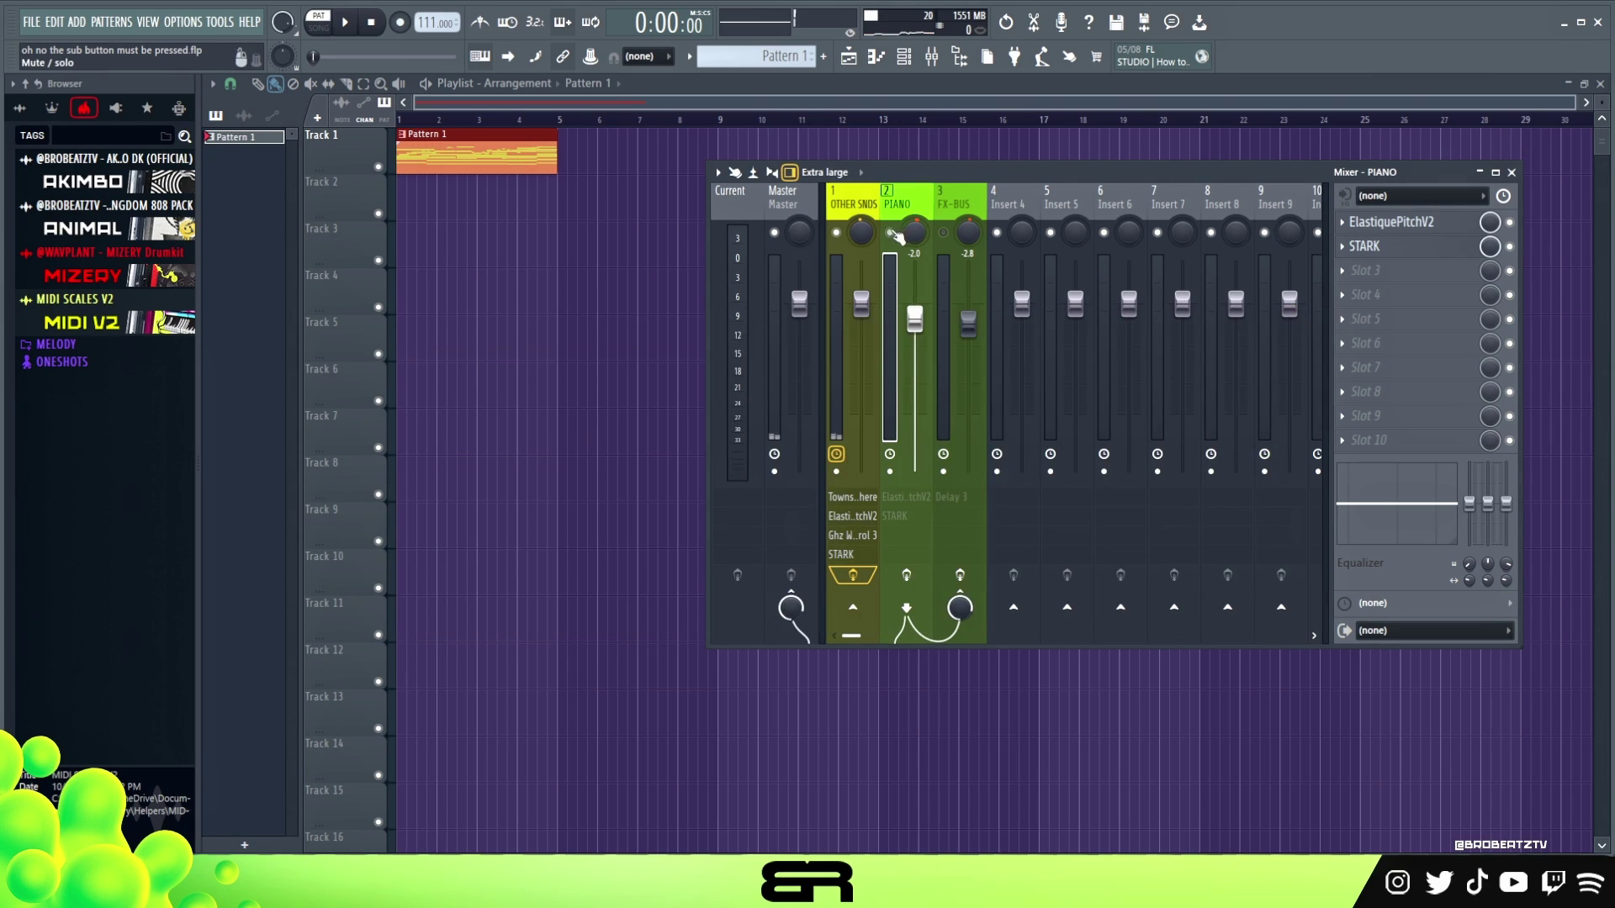
Step: Unmute PIANO, raise its volume to -1.2 dB, and enable its effects, playing the pattern before and after
left_click(908, 576)
key("space")
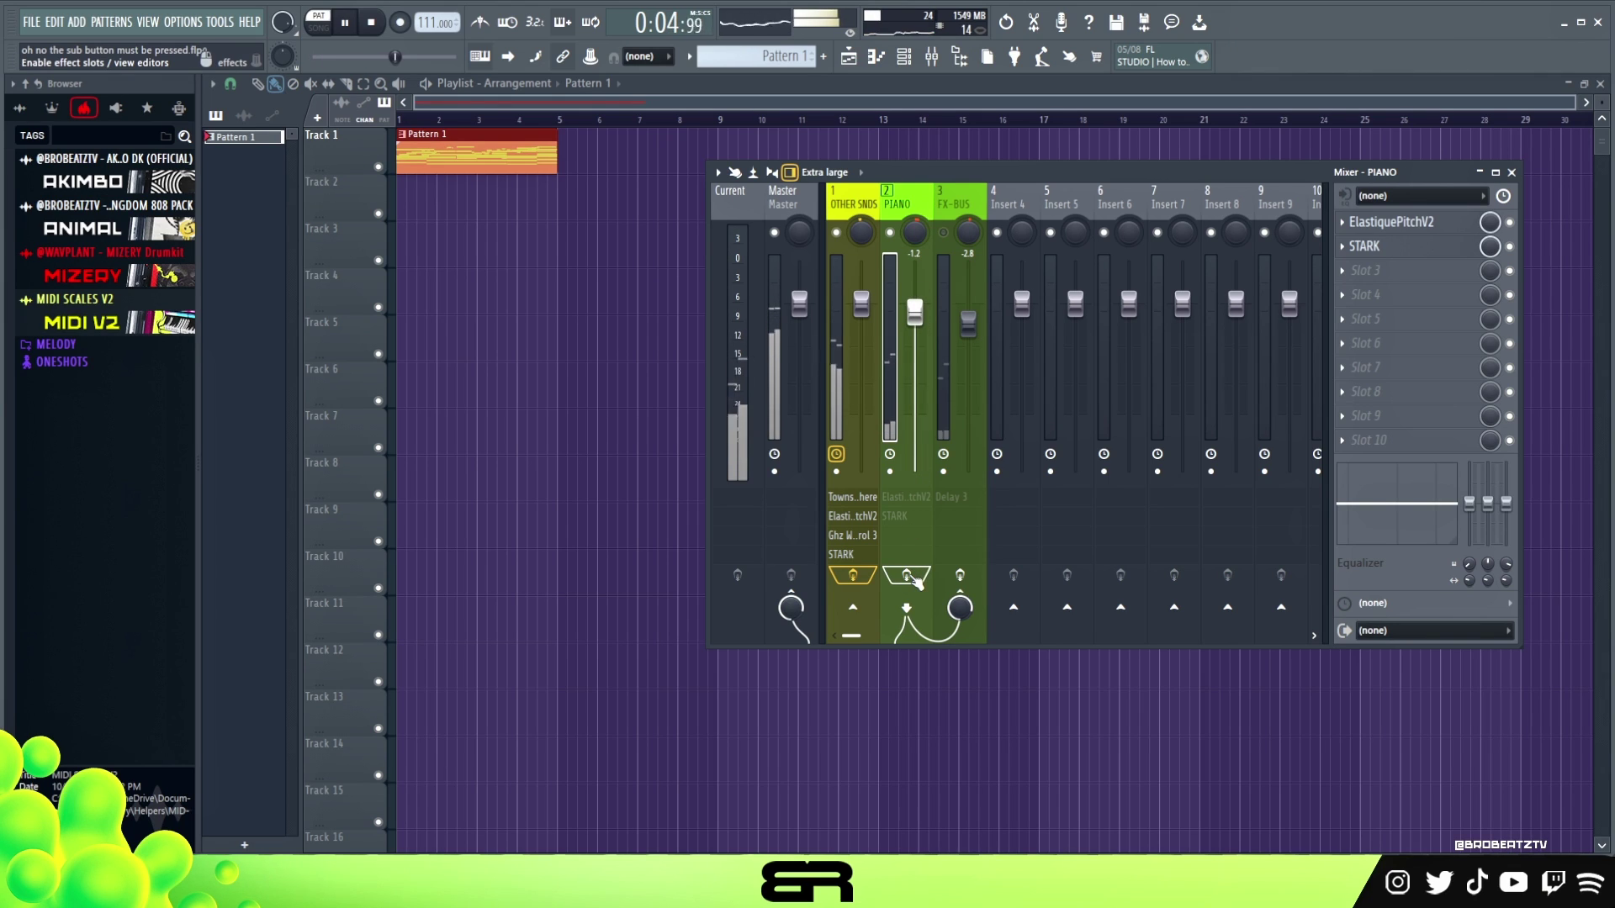
key("space")
left_click(910, 578)
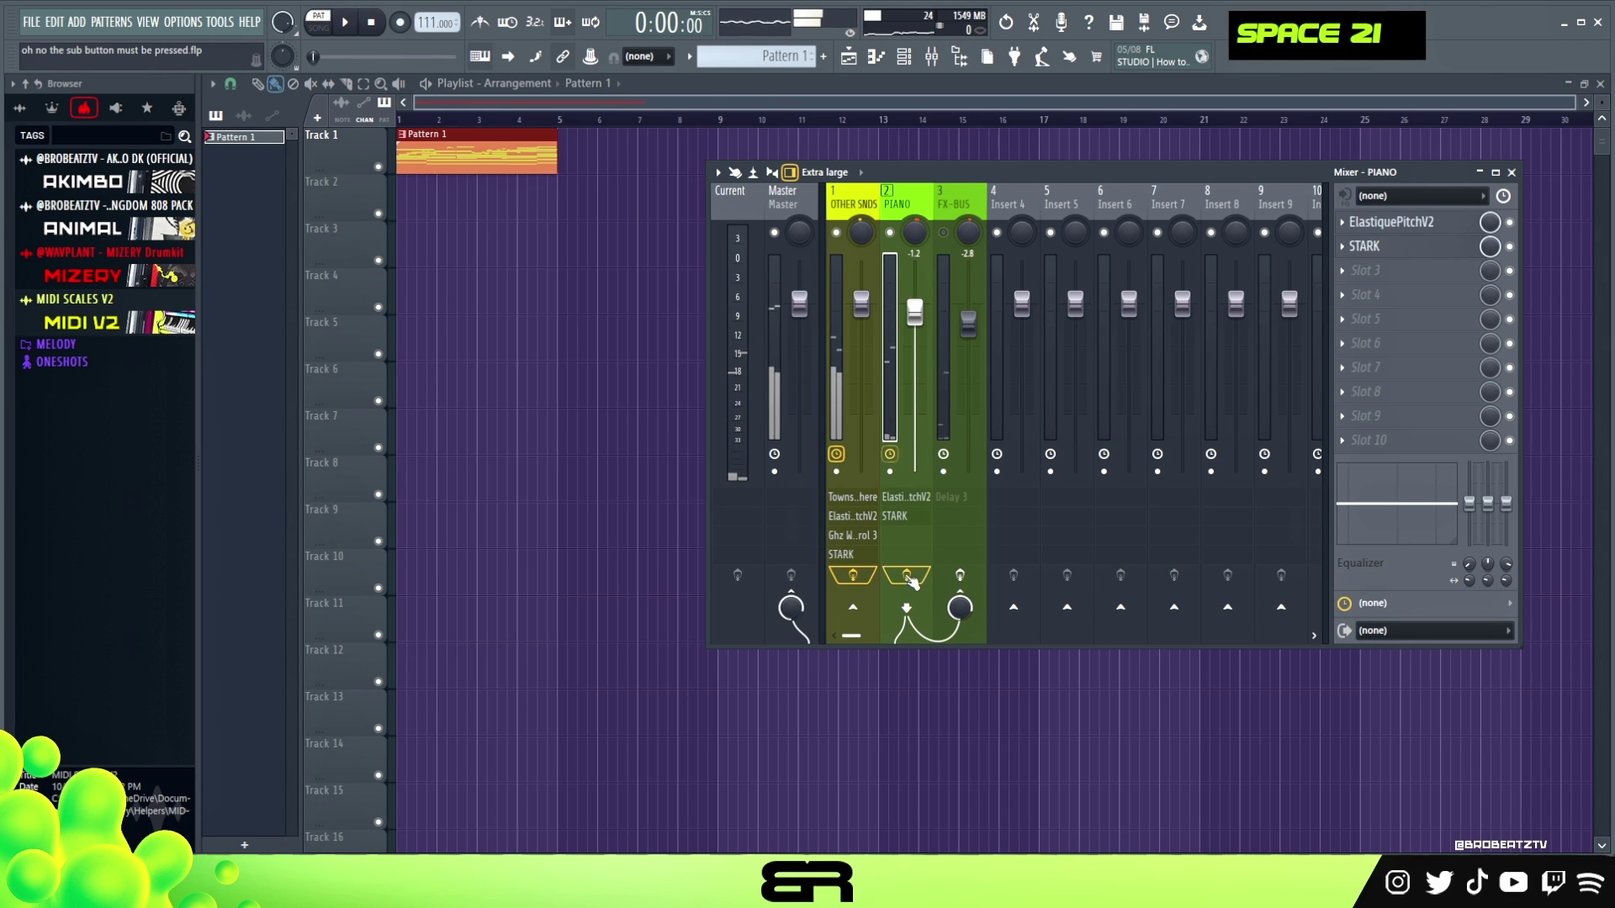
key("space")
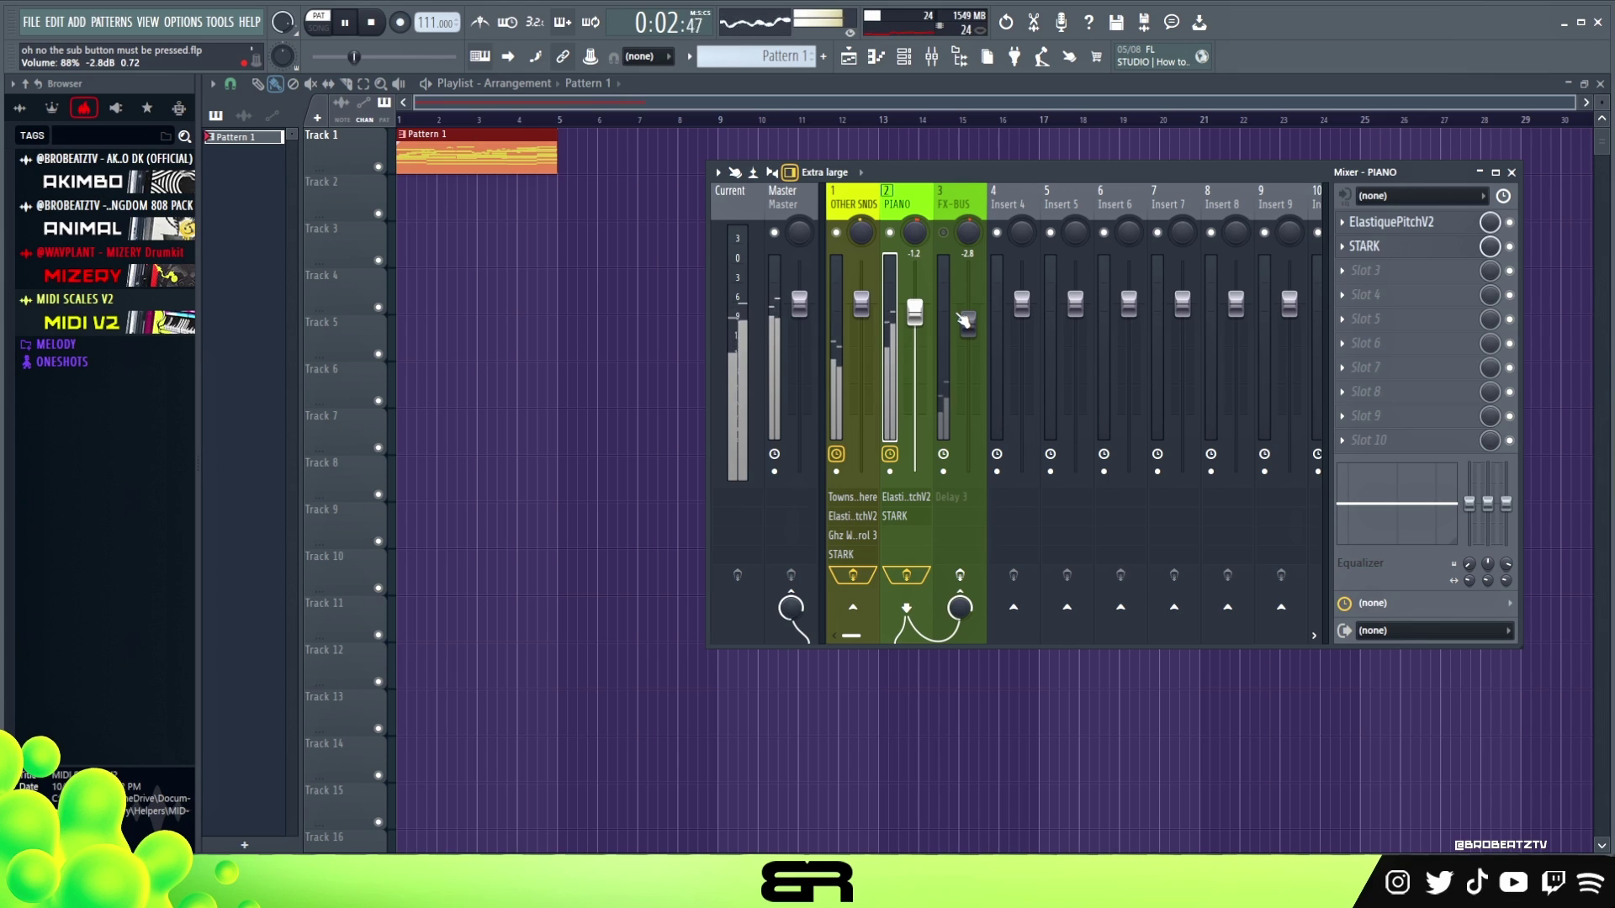
Step: Lower the PIANO track's low EQ band to -18.0 dB at 54 Hz during playback, and look over the FX-BUS track
left_click_drag(1362, 506, 1355, 545)
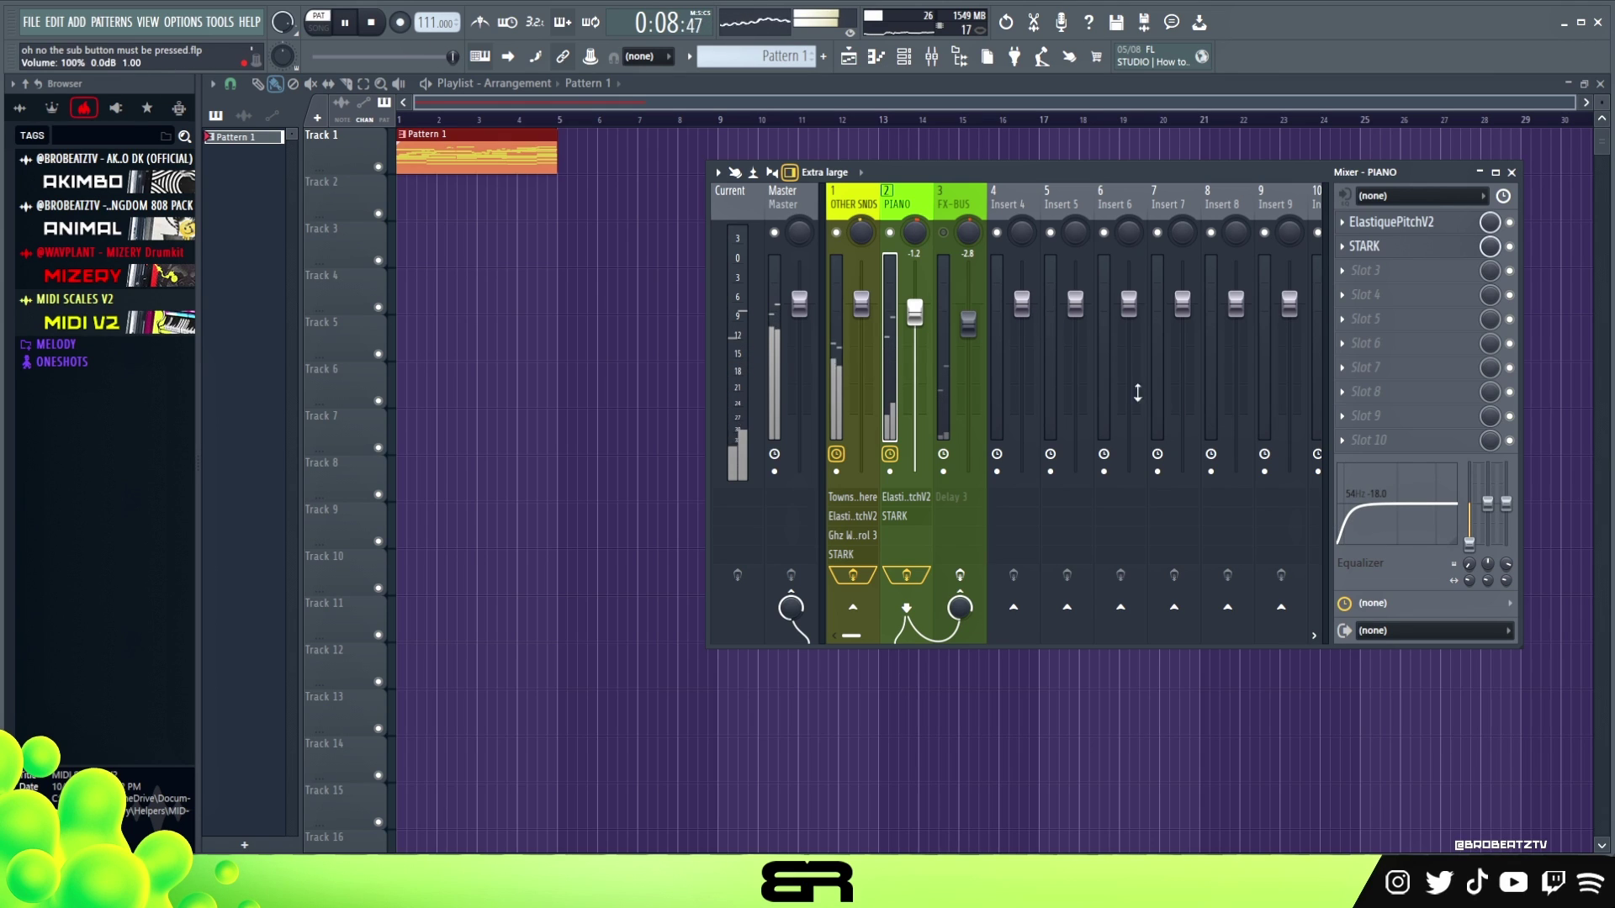
key("space")
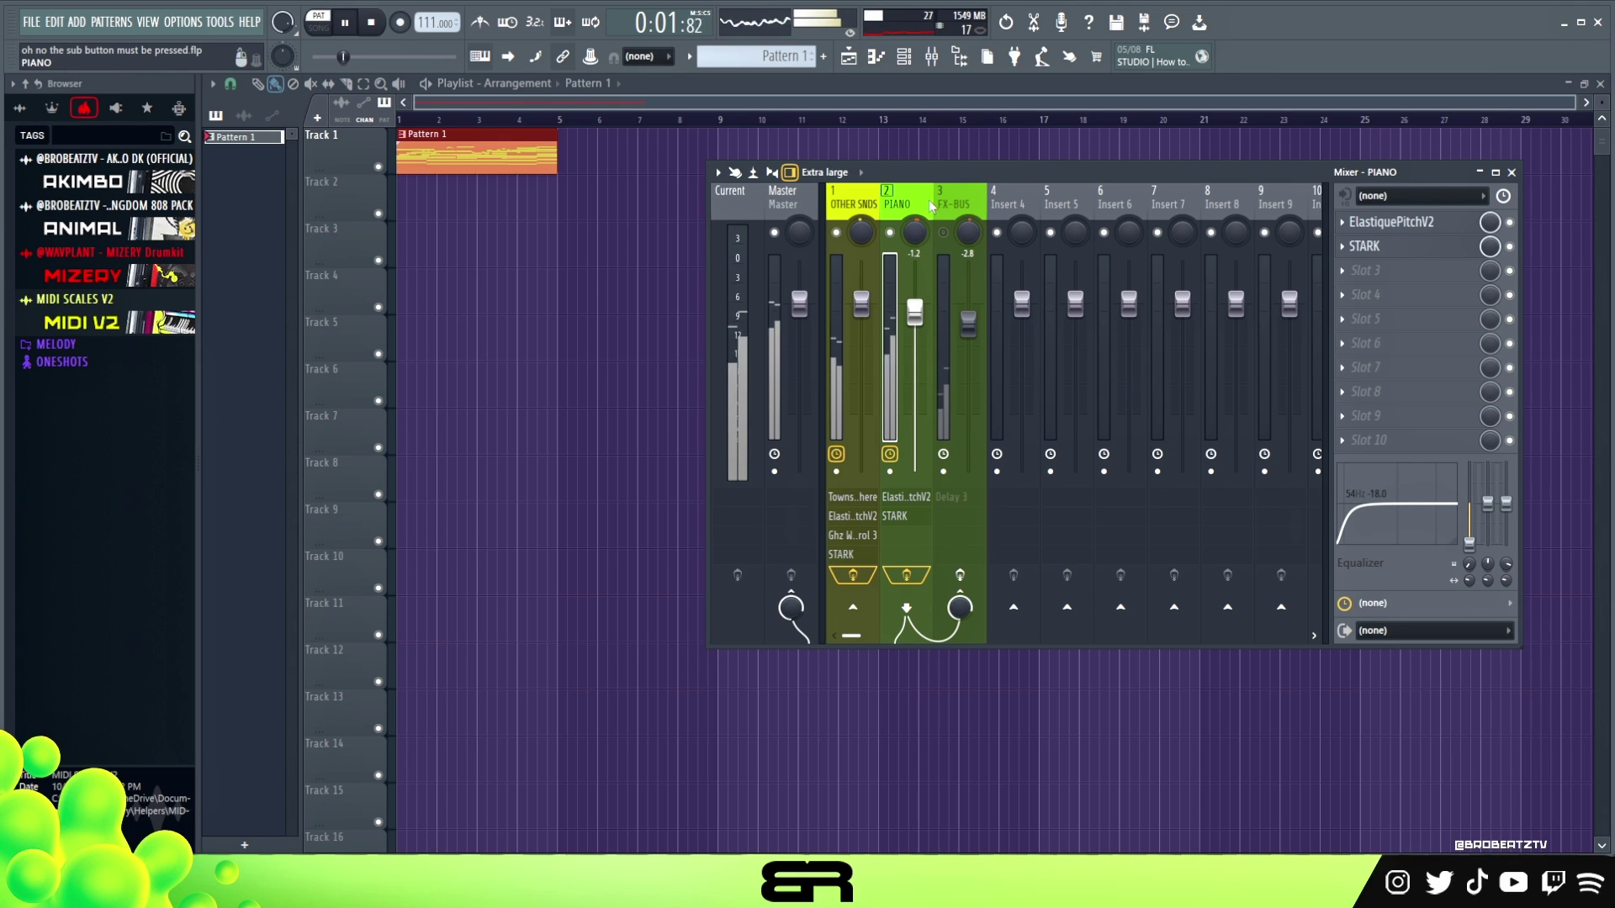
left_click(959, 200)
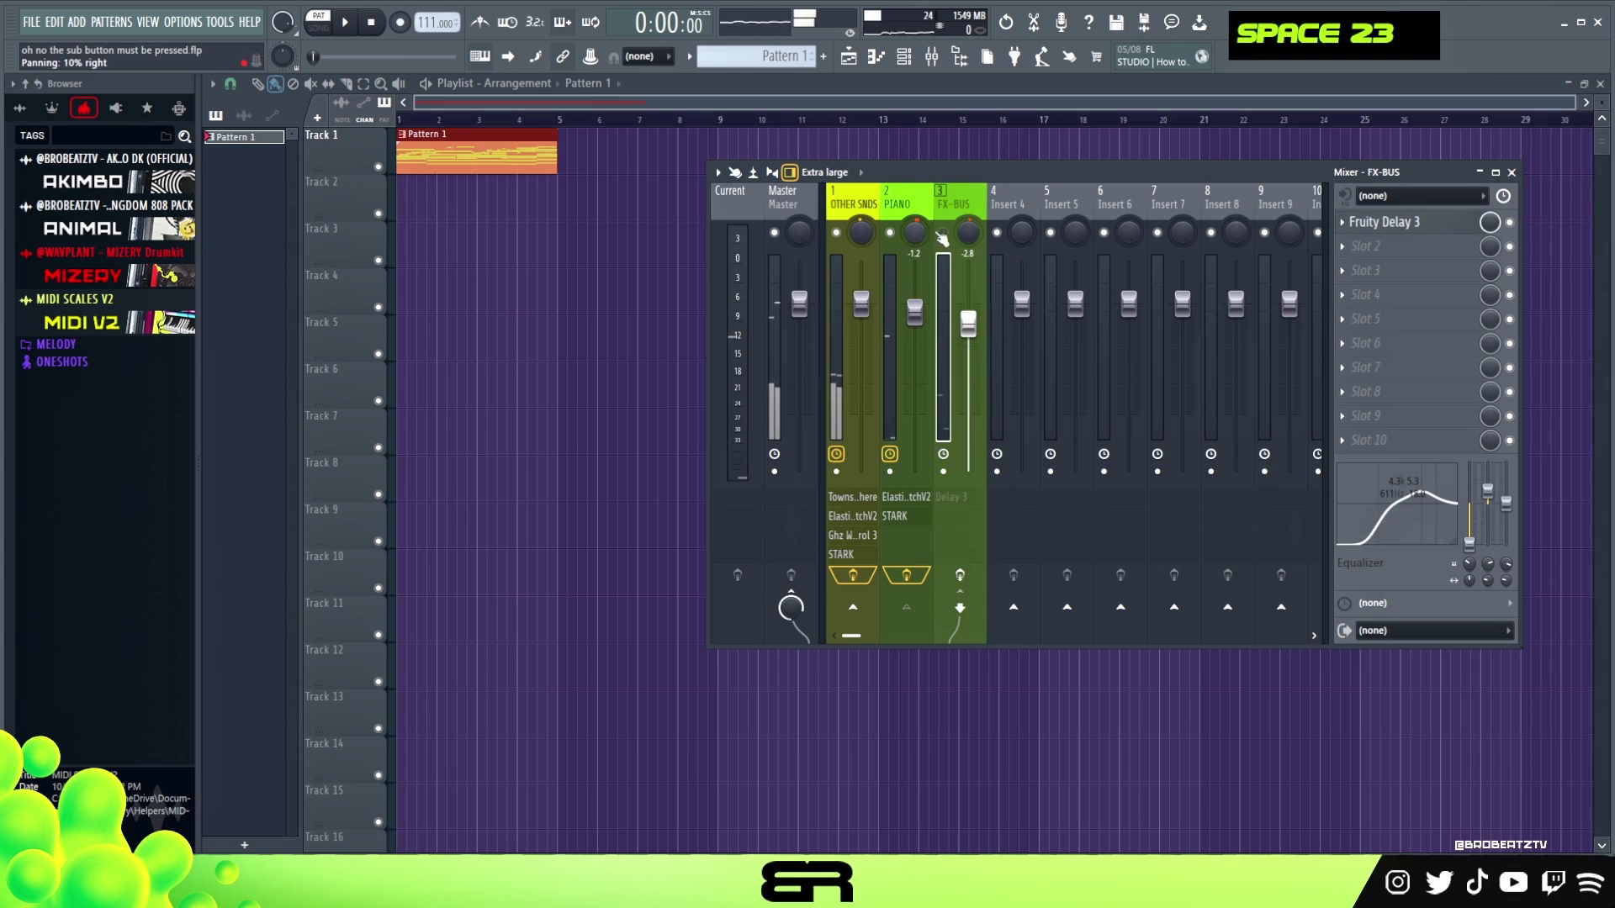
left_click(909, 205)
left_click(954, 206)
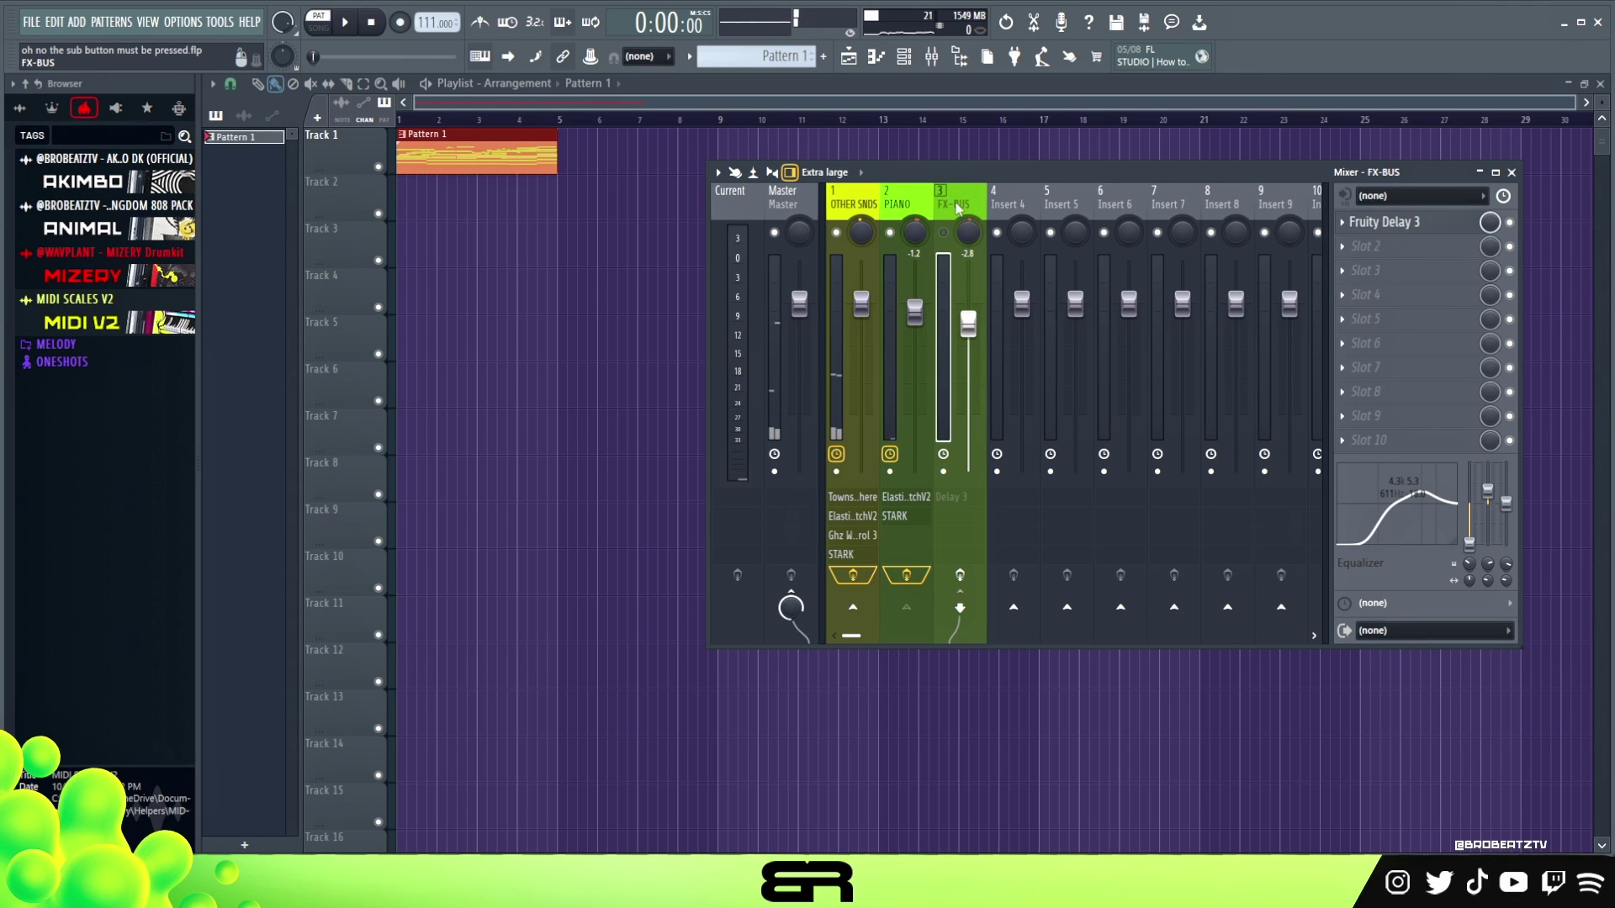
Step: Try routing PIANO to Insert 4 instead of FX-BUS and lowering Insert 4's middle EQ band by about 2 dB in playback
left_click(932, 562)
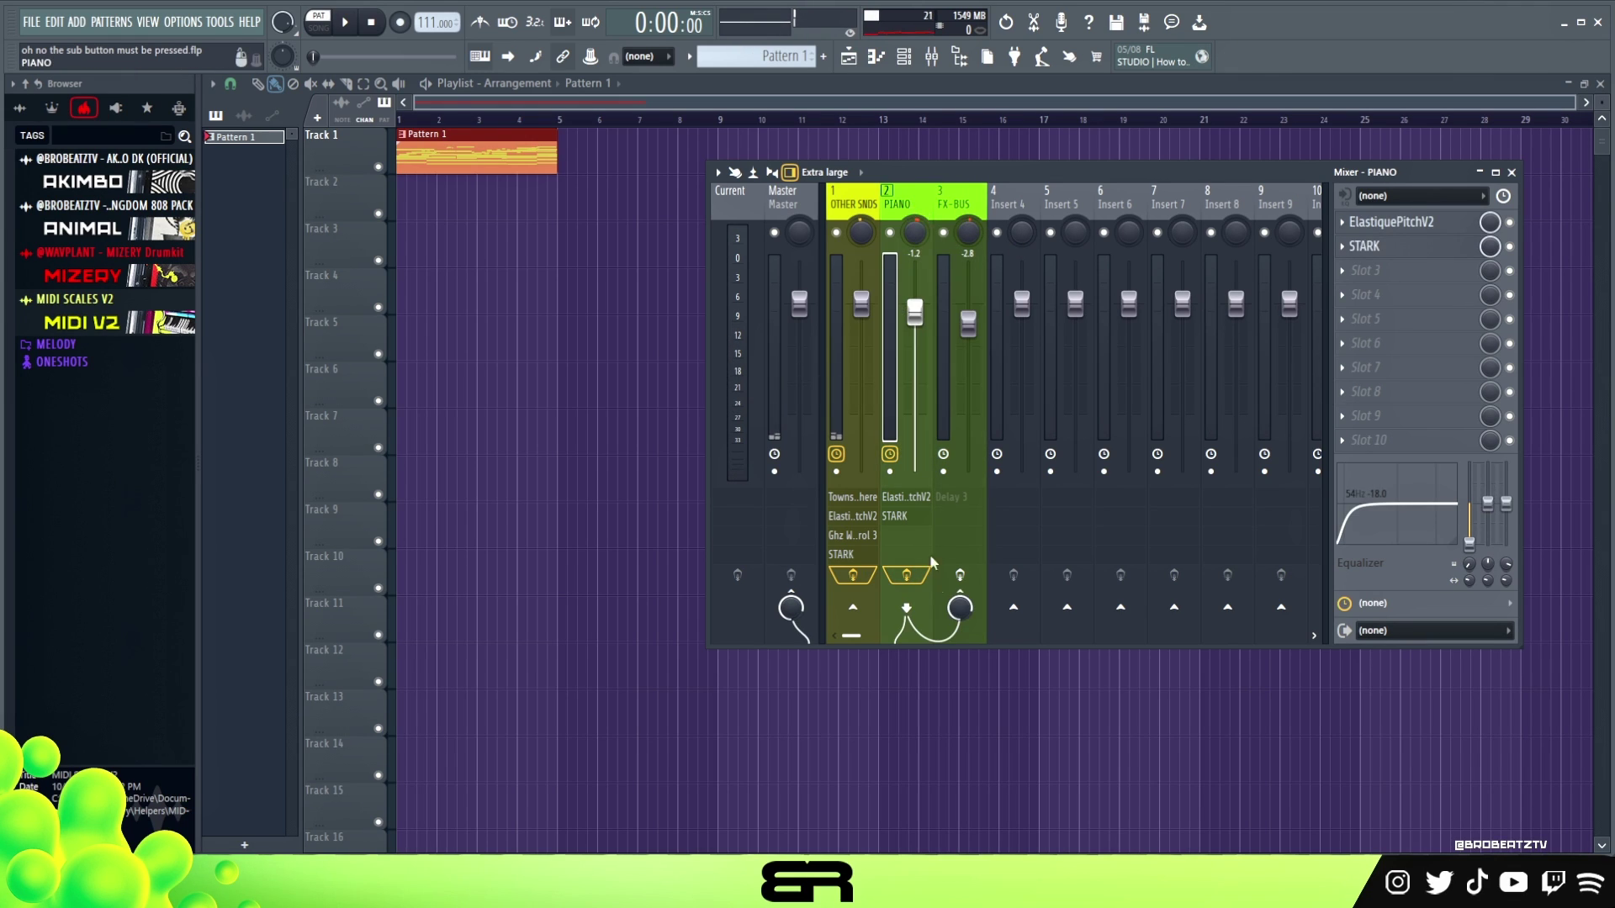
left_click(960, 607)
left_click(1014, 608)
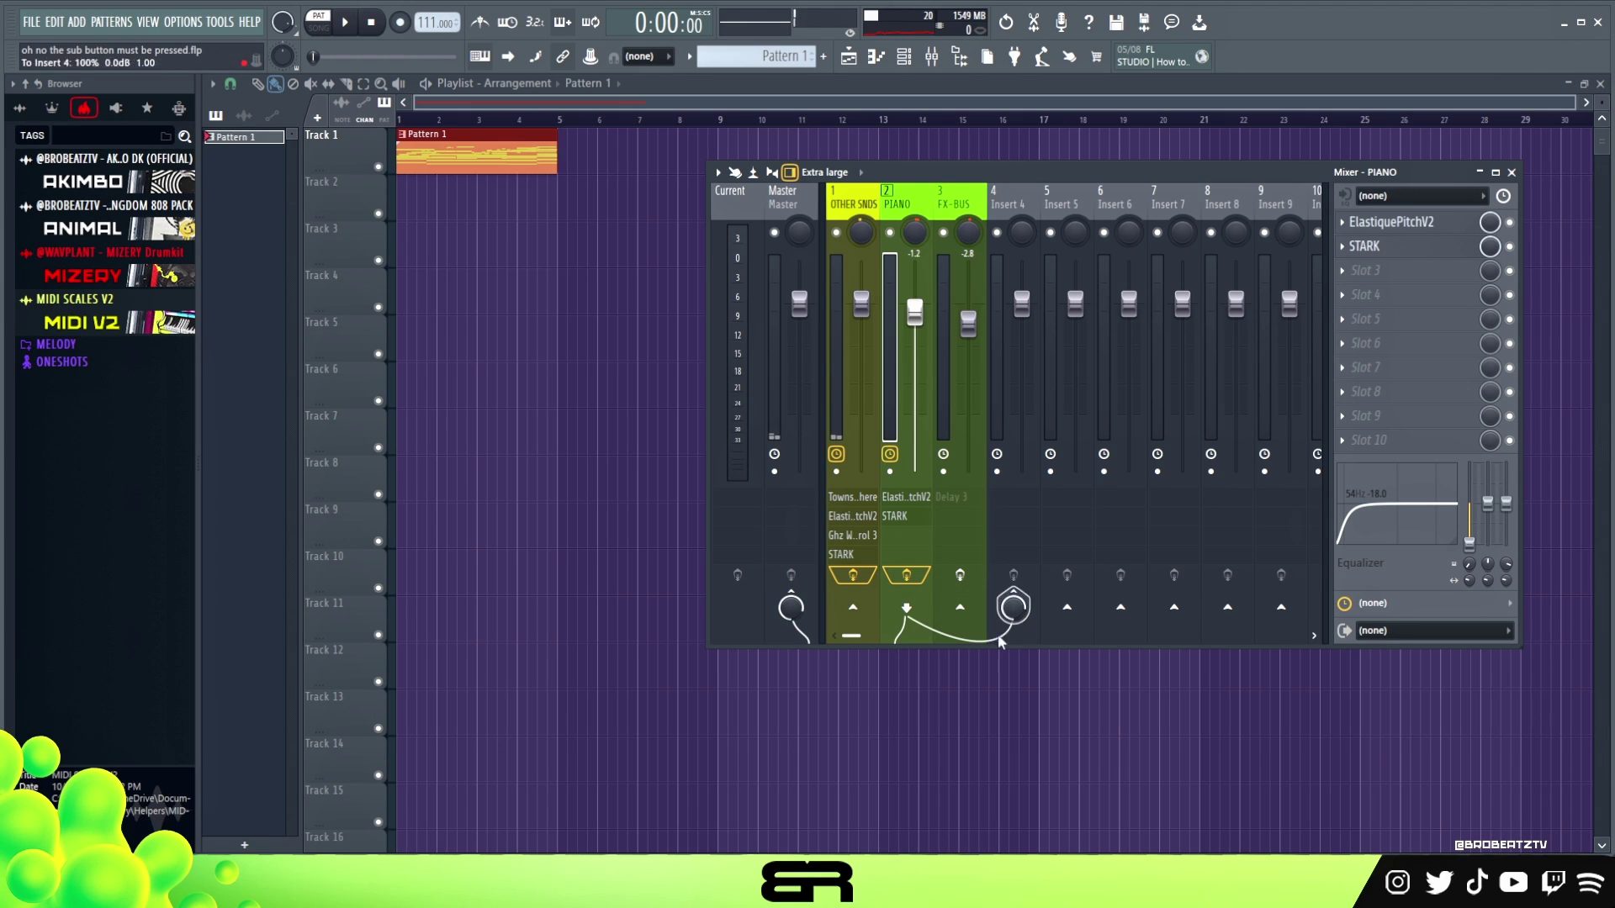
left_click(1005, 262)
key("space")
mouse_move(1398, 504)
left_mouse_down()
mouse_move(1452, 468)
mouse_move(1388, 507)
left_mouse_up()
key("space")
left_click(997, 233)
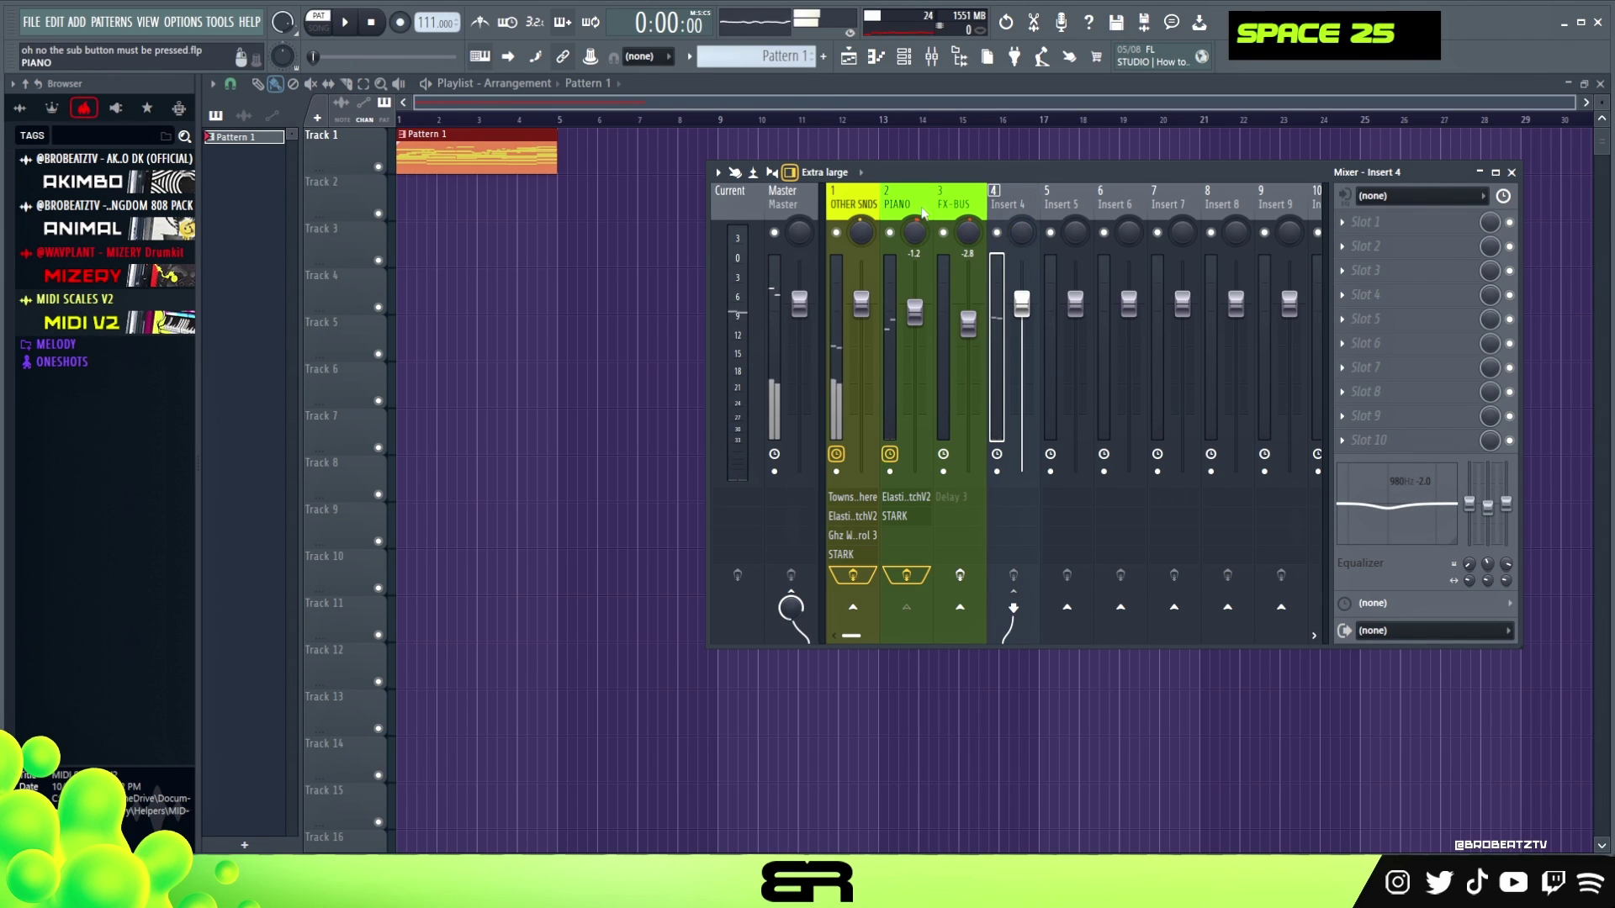
Step: Remove PIANO's send to Insert 4 and restore its routing to FX-BUS
double_click(905, 379)
left_click(1013, 606)
left_click(963, 608)
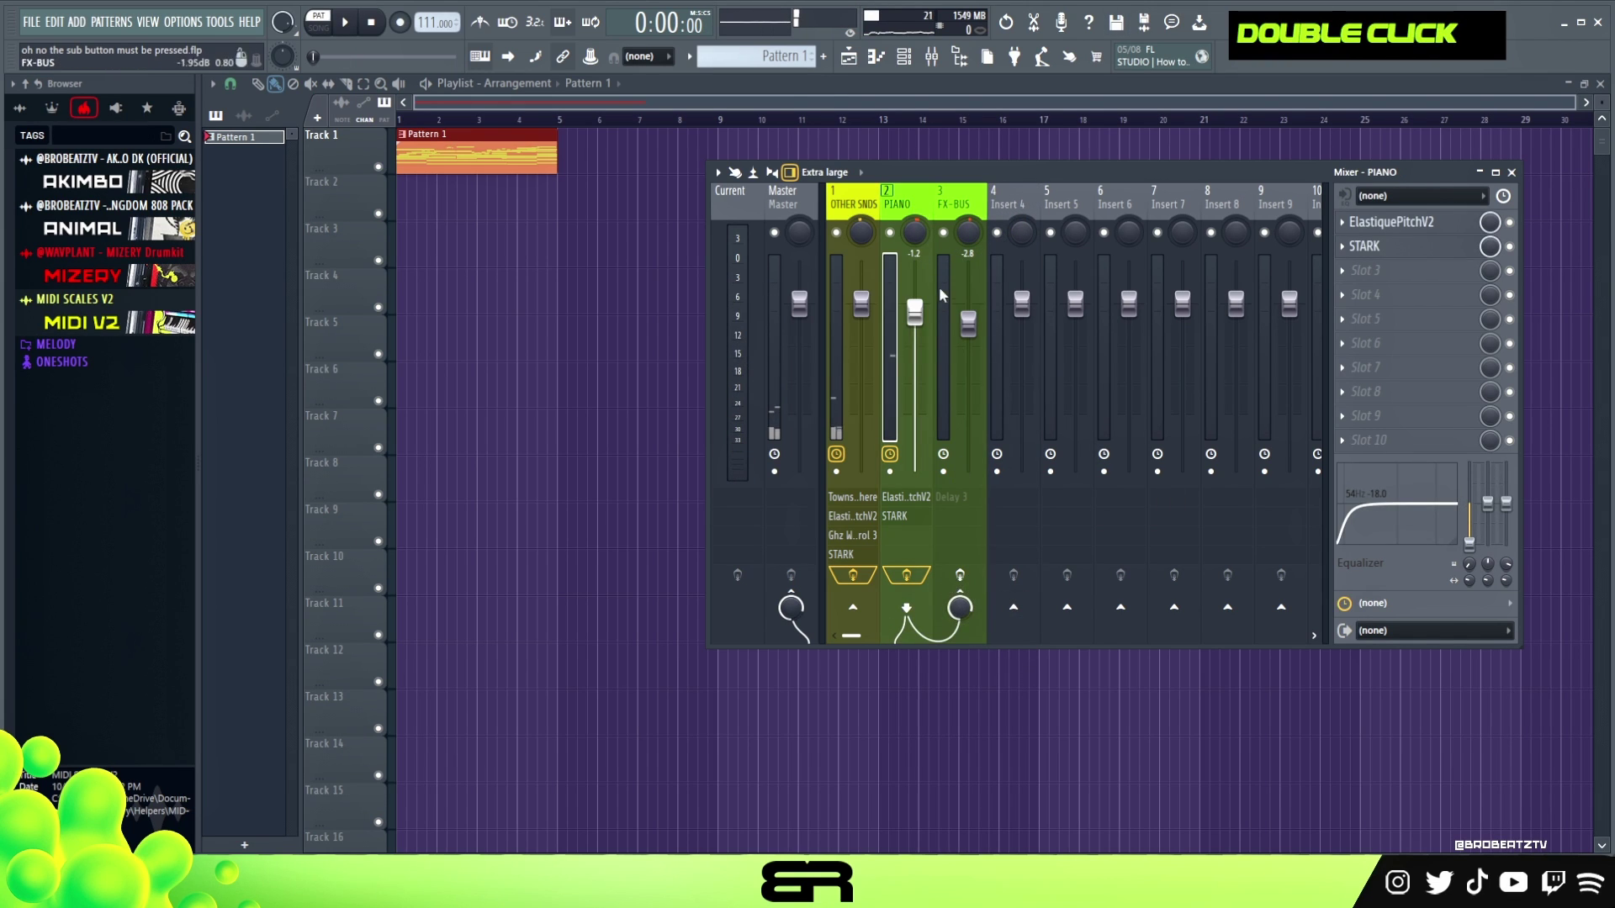
Step: Examine the Fruity Delay 3 settings on the FX-BUS track and close the plug-in window
left_click(960, 209)
left_click(1388, 223)
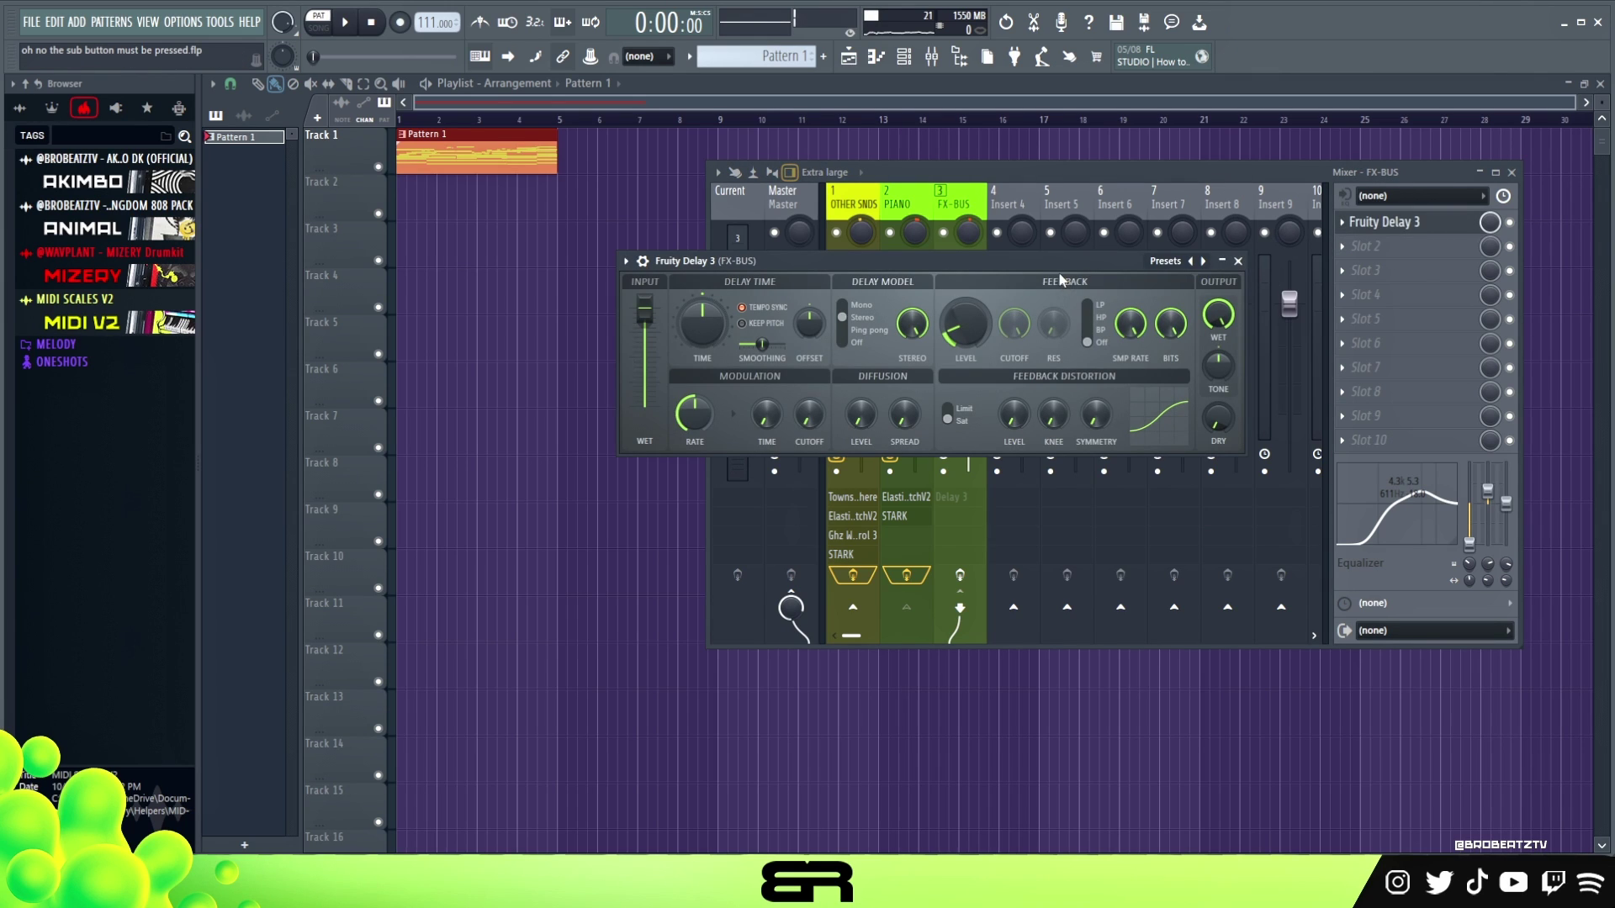
left_click_drag(1051, 268, 1050, 277)
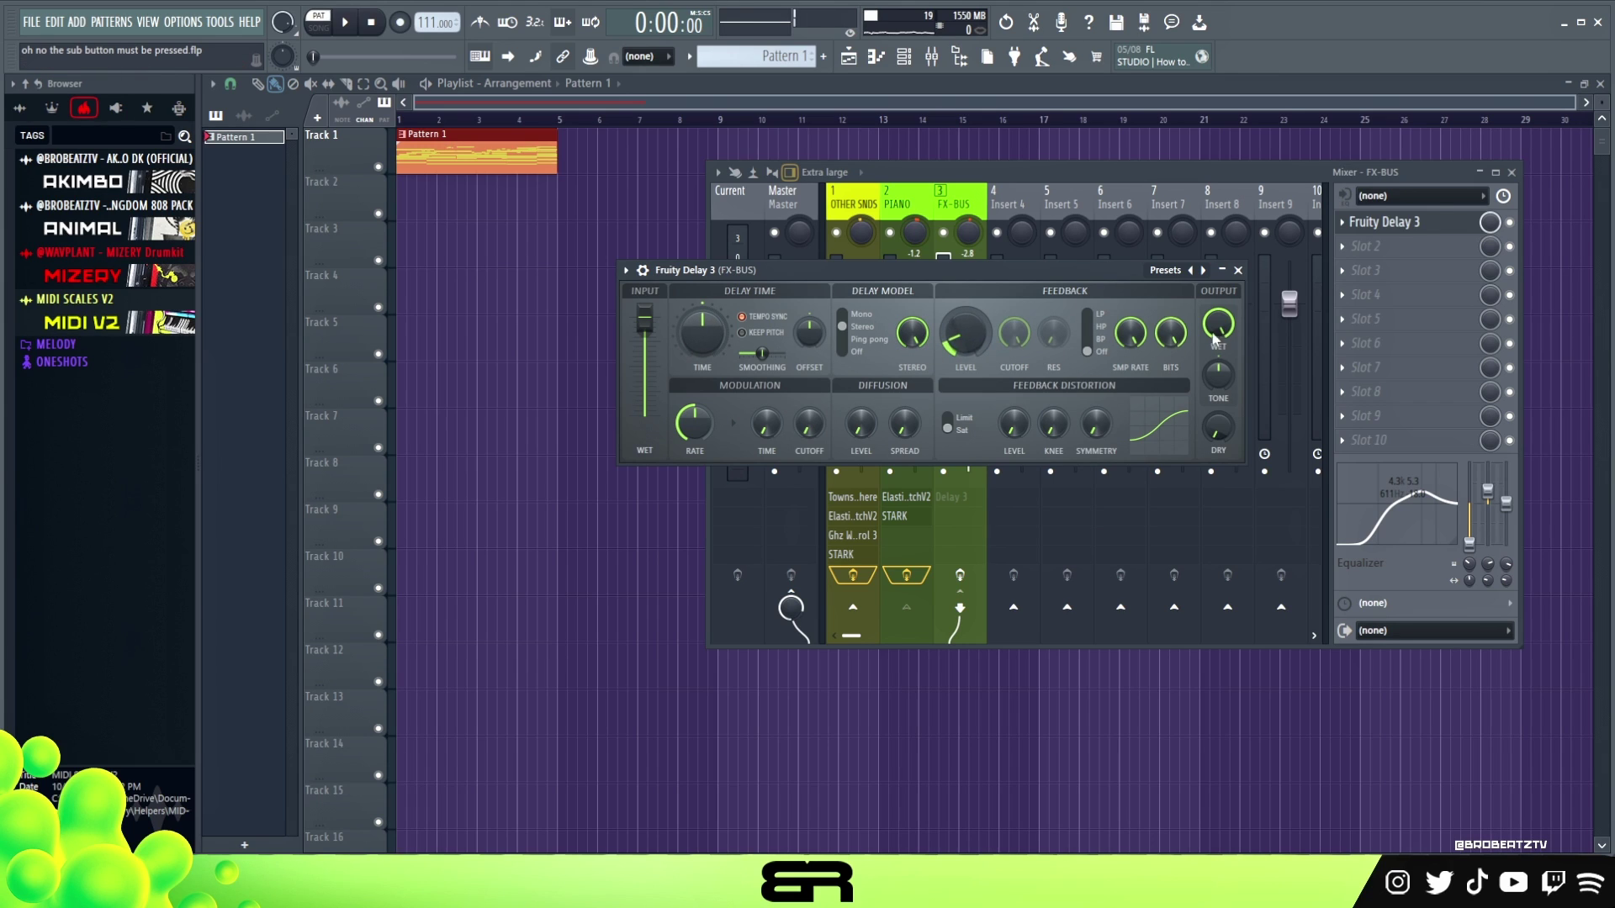
left_click(1238, 271)
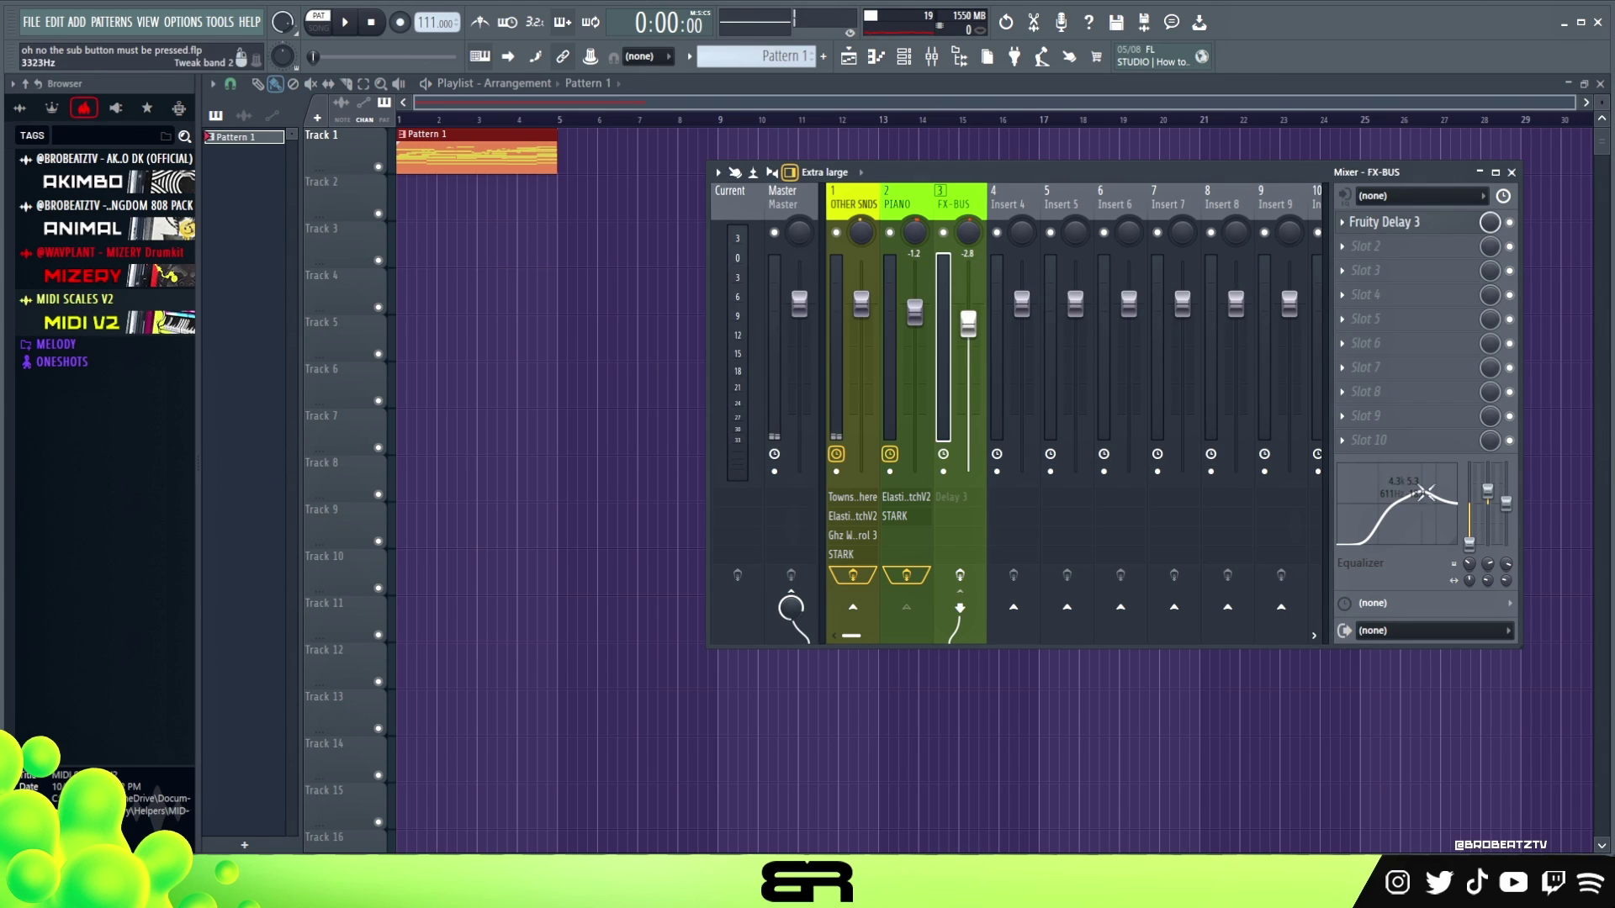
Step: Adjust the FX-BUS track's low EQ band, enable its effects, and play the melody through the full mix
left_click_drag(1362, 521, 1367, 521)
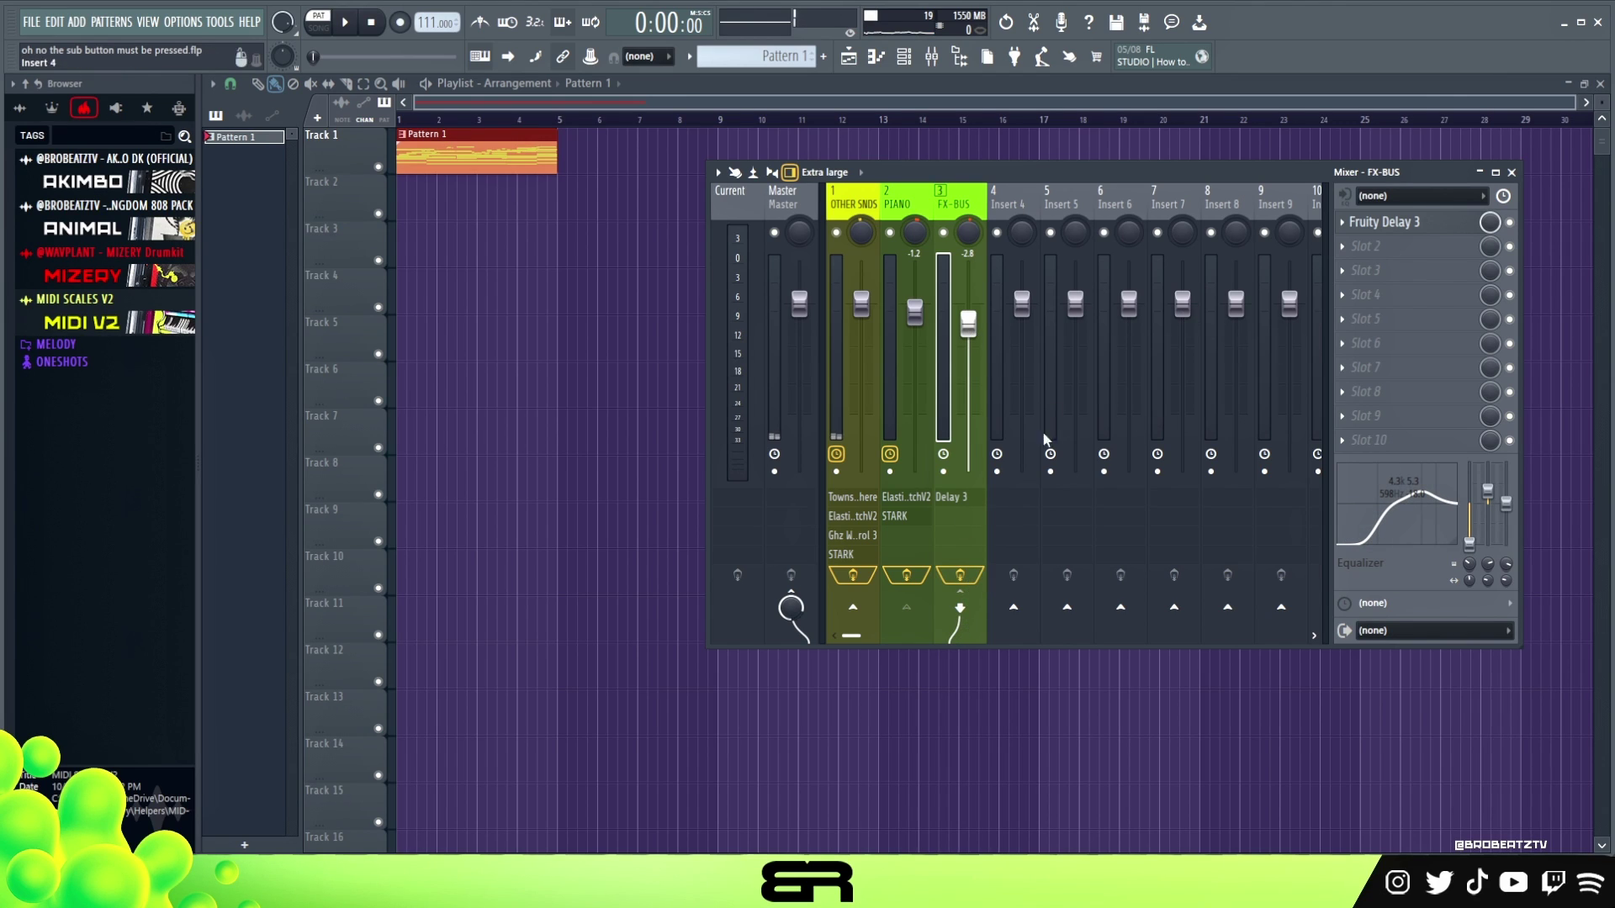
key("space")
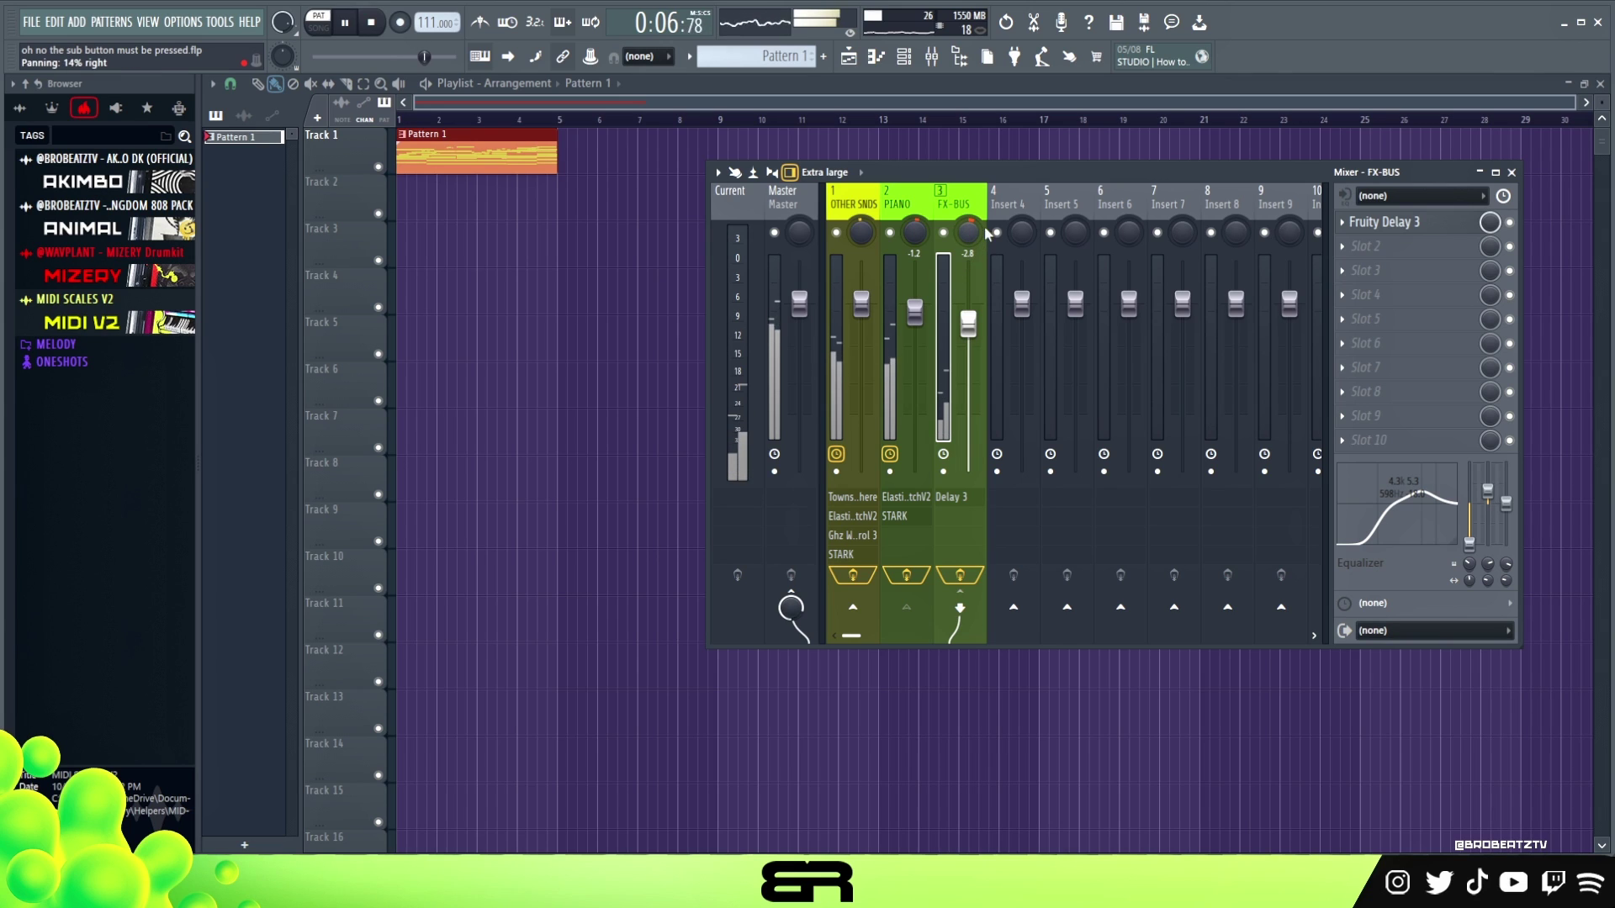
key("space")
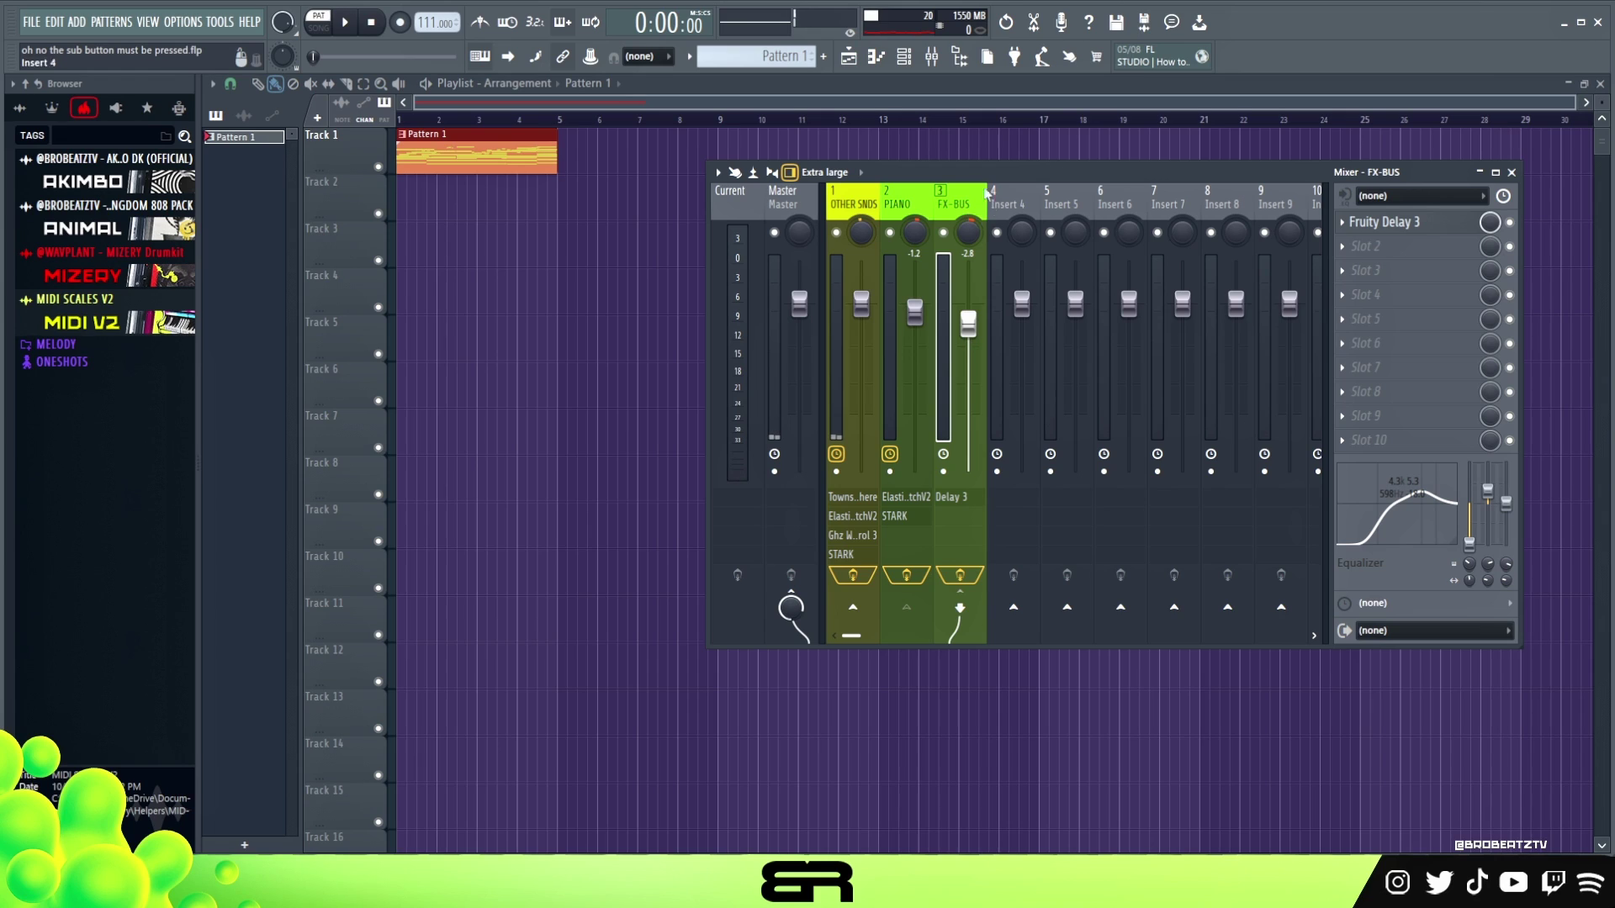
Step: Add a second Pattern 1 clip at bar 5 on Track 1, and turn on song mode and recording
right_click(435, 156)
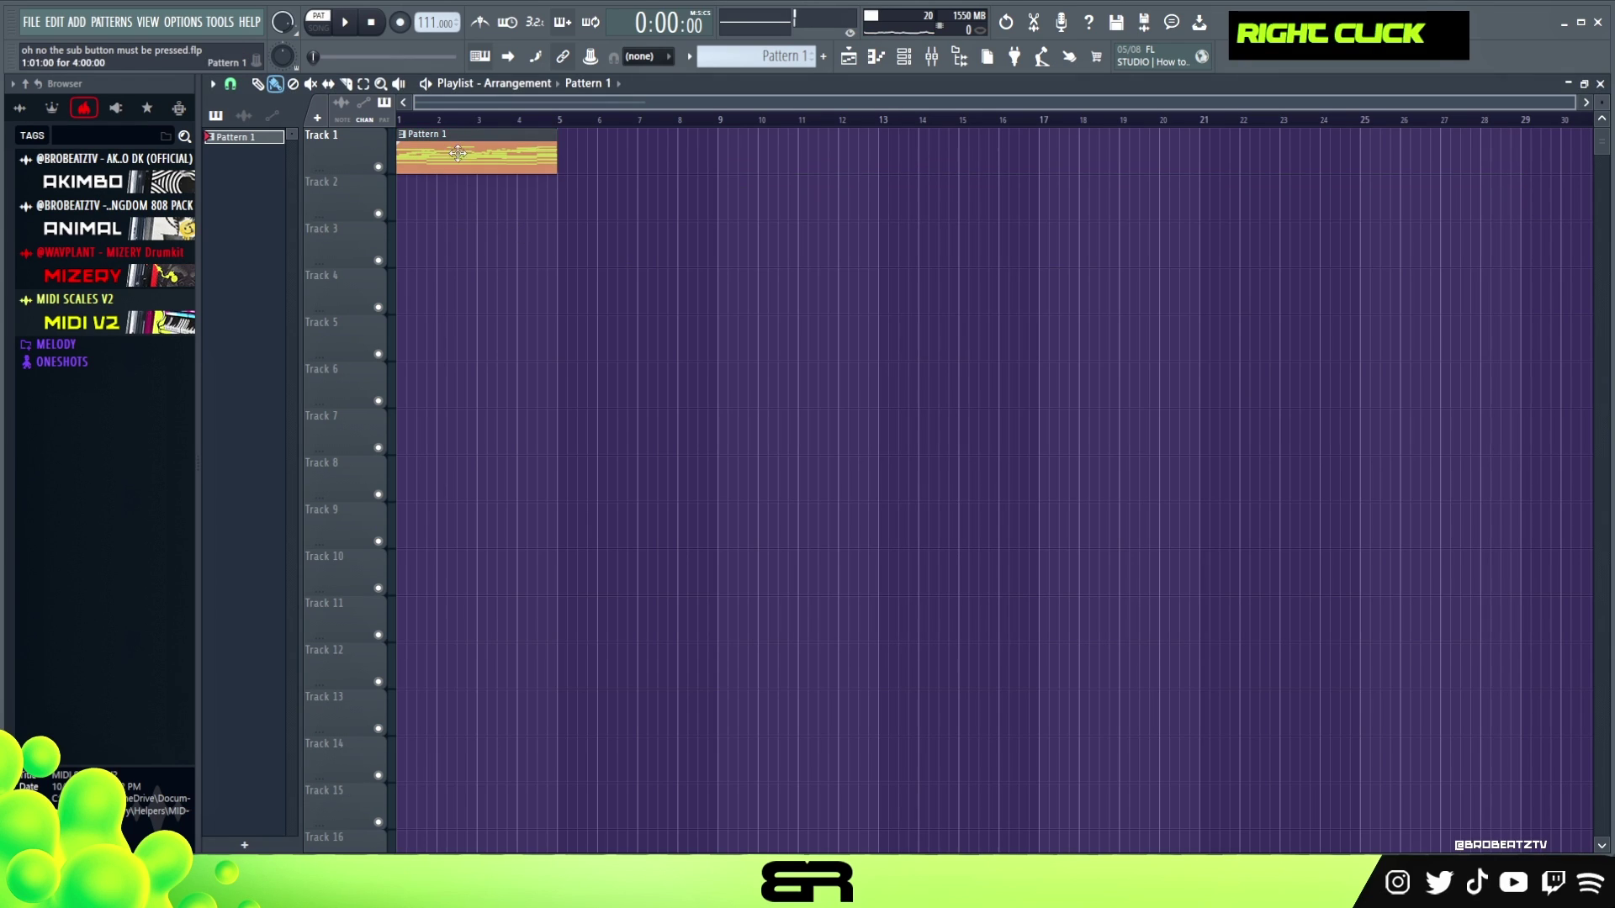
double_click(593, 159)
key("l")
key("r")
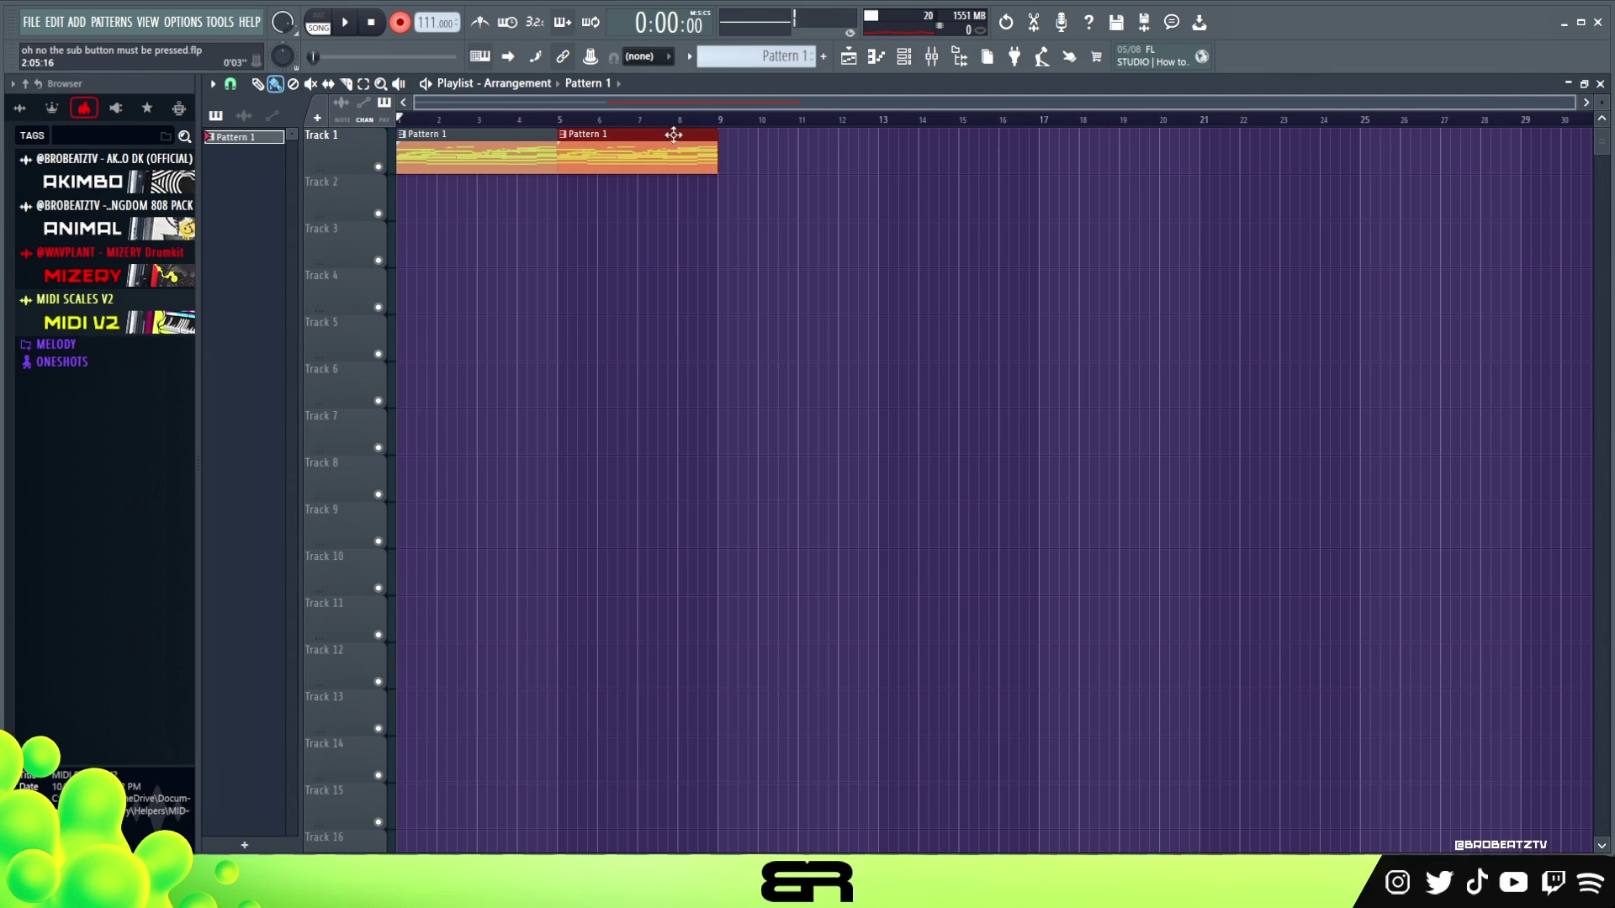
Step: Arm the Master mixer track for disk recording and close the mixer
left_click(925, 57)
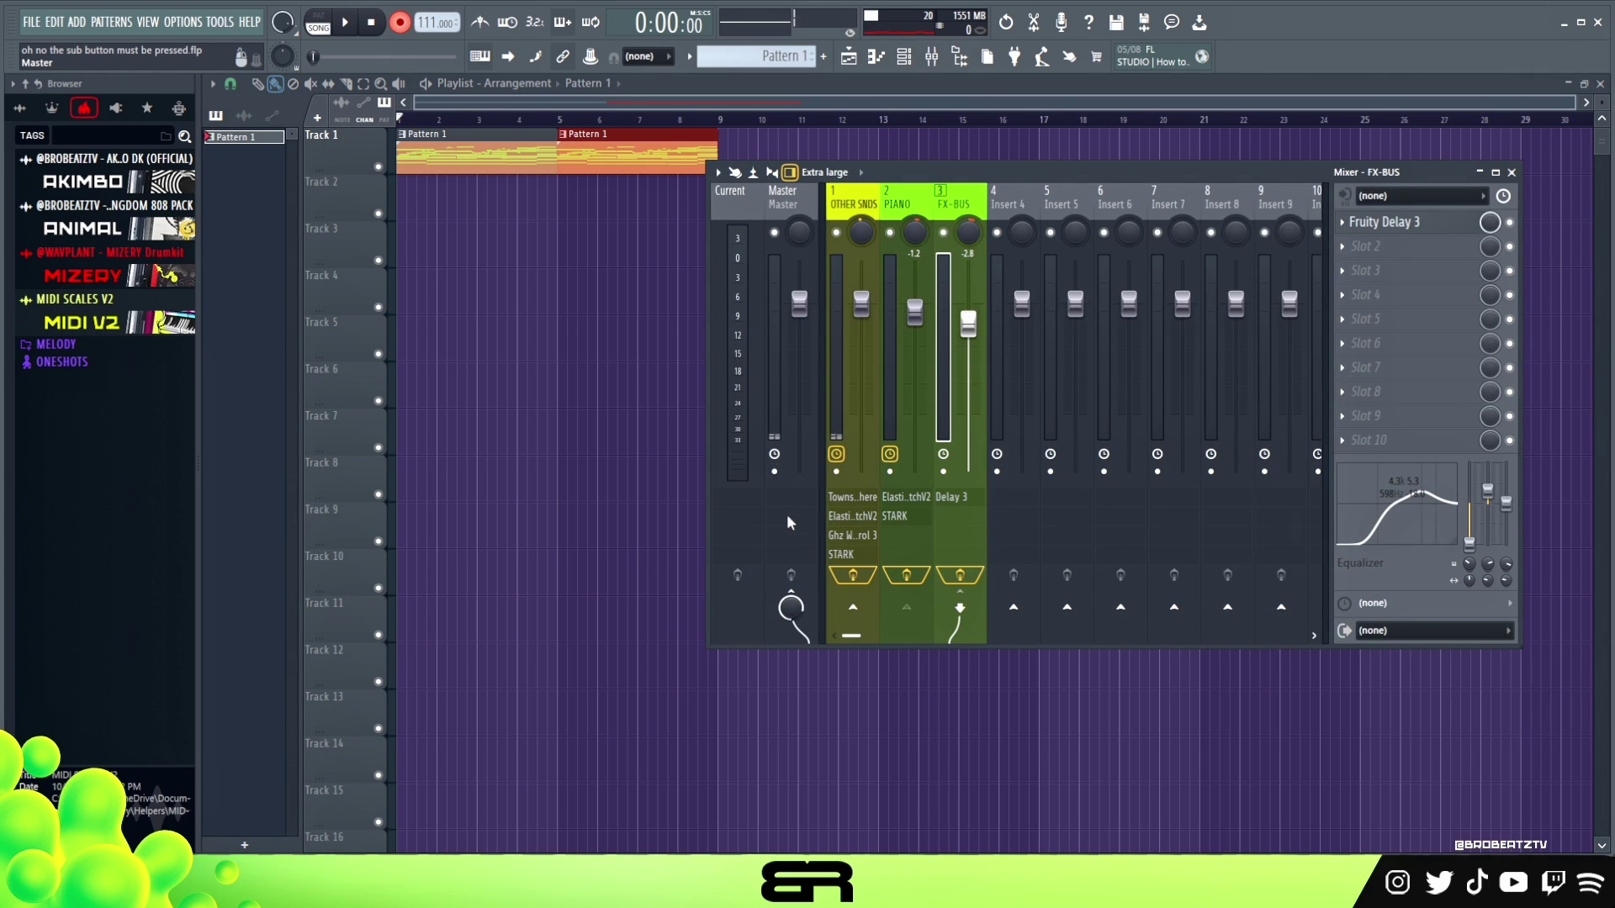
right_click(774, 454)
left_click(774, 473)
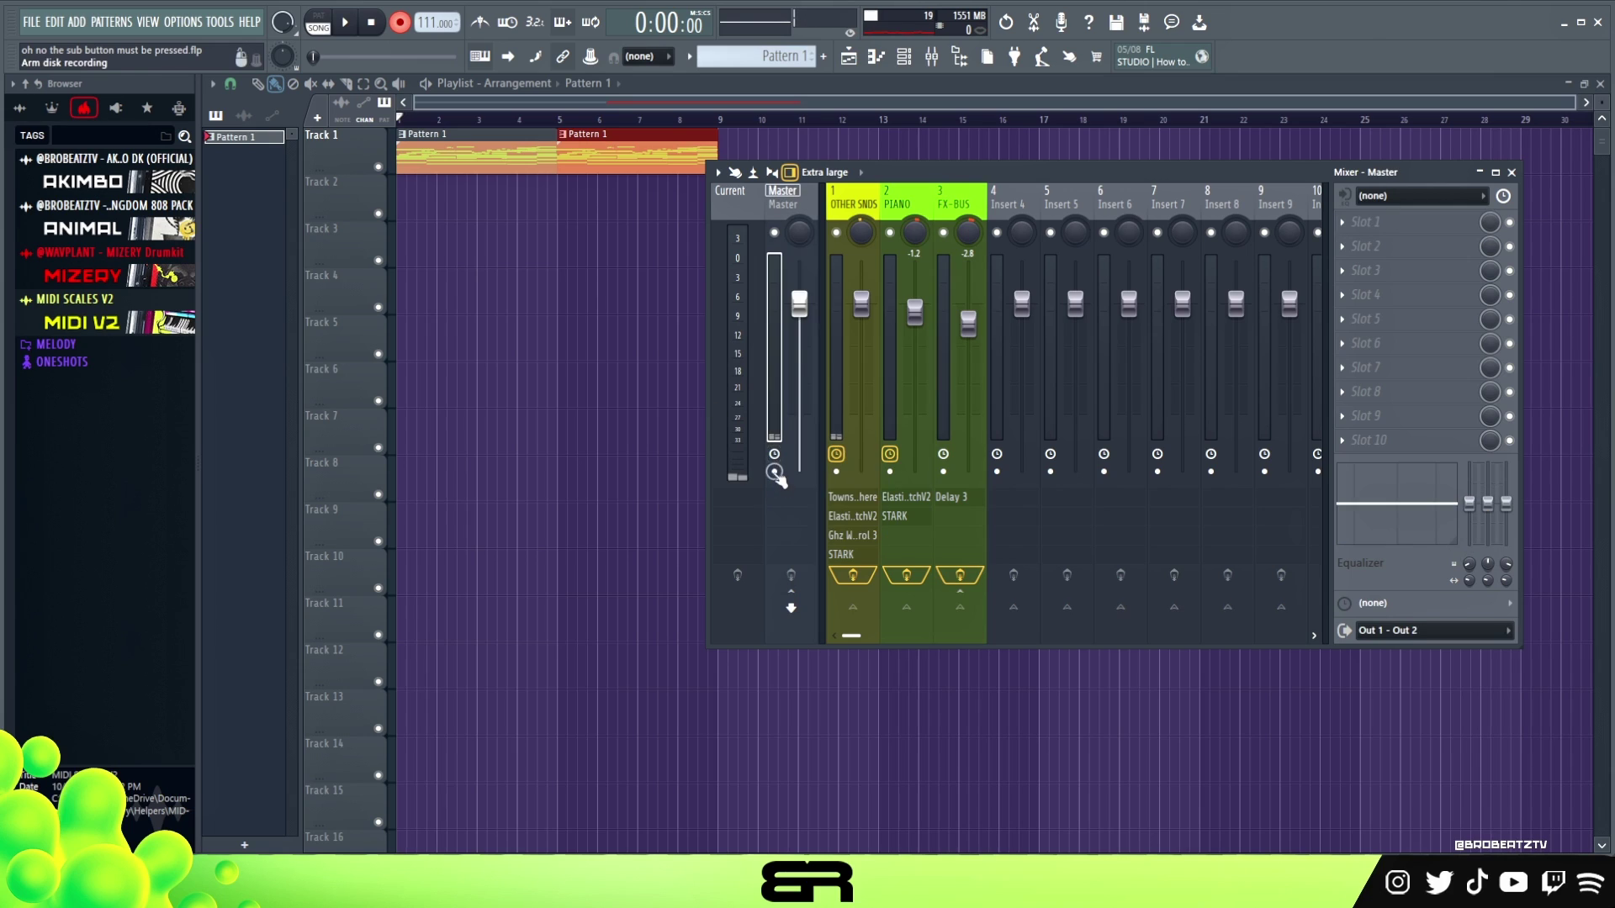
key("F9")
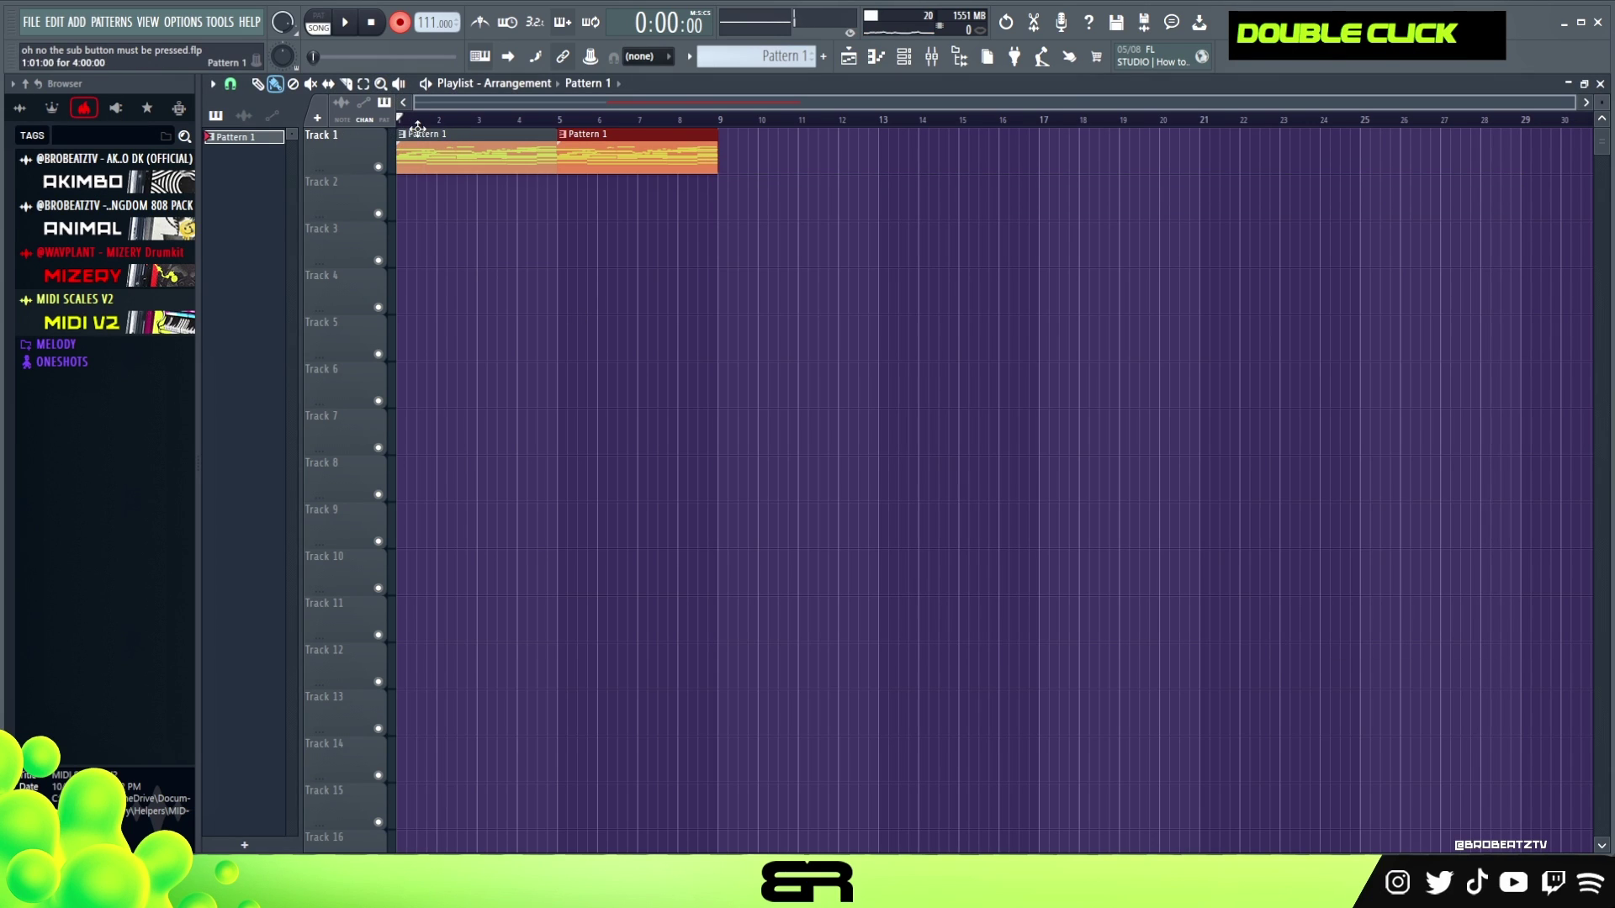
Step: Select bars 1 through 8 of the arrangement and record the Master output as an audio clip
double_click(716, 125)
left_click(721, 126)
left_click_drag(721, 125, 398, 129)
left_click(369, 24)
left_click(351, 23)
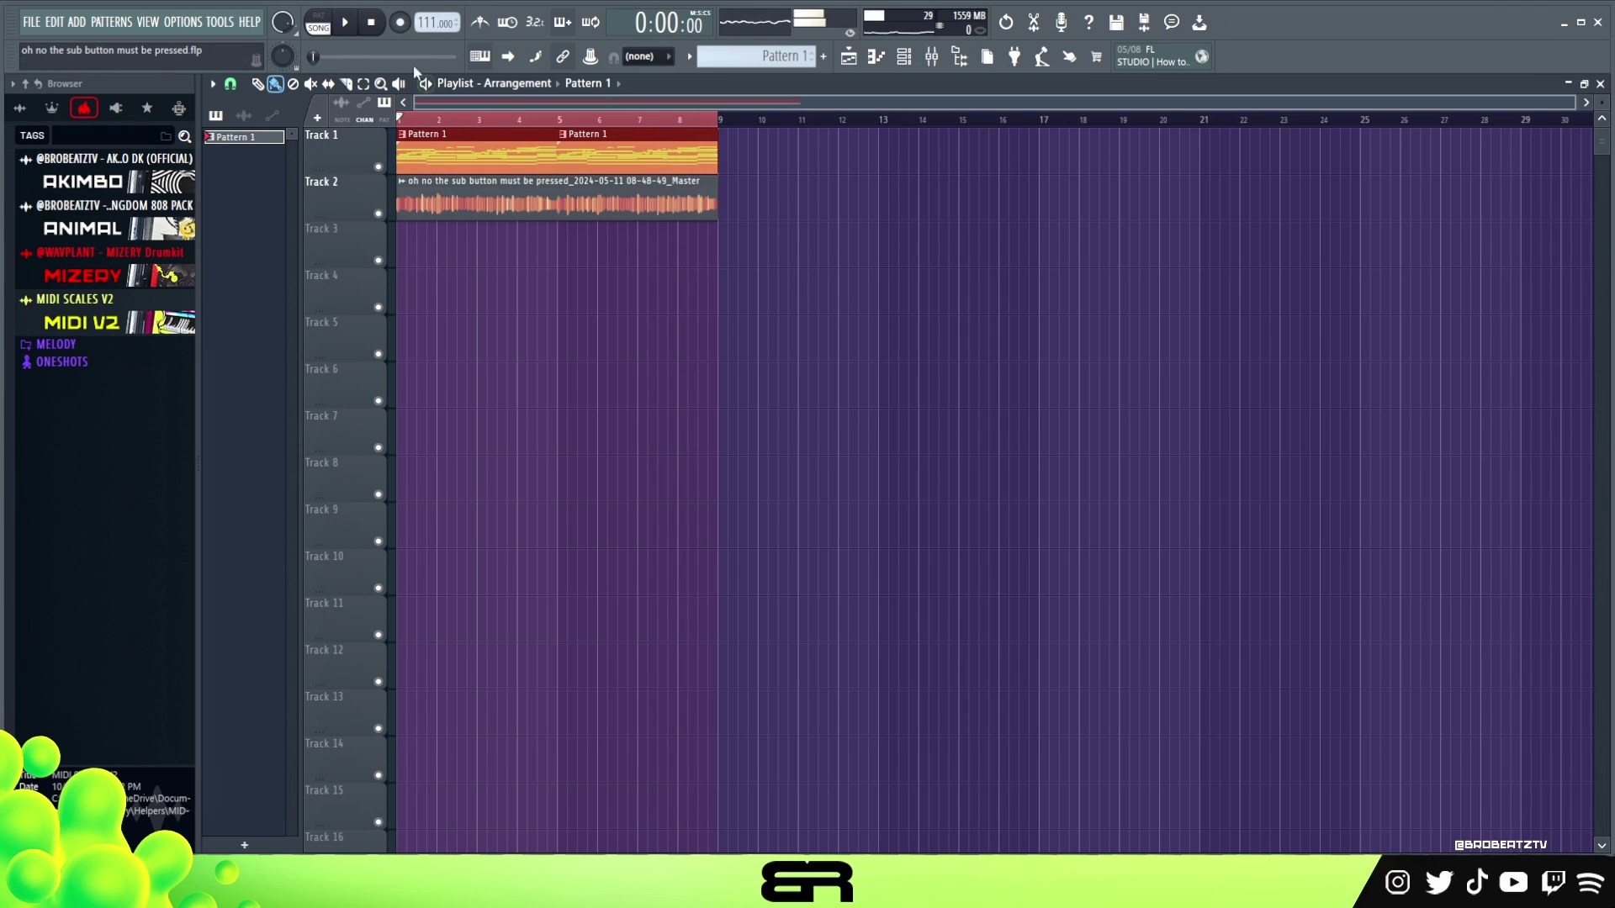
Step: Rename the recorded Master audio clip as Sample
double_click(452, 200)
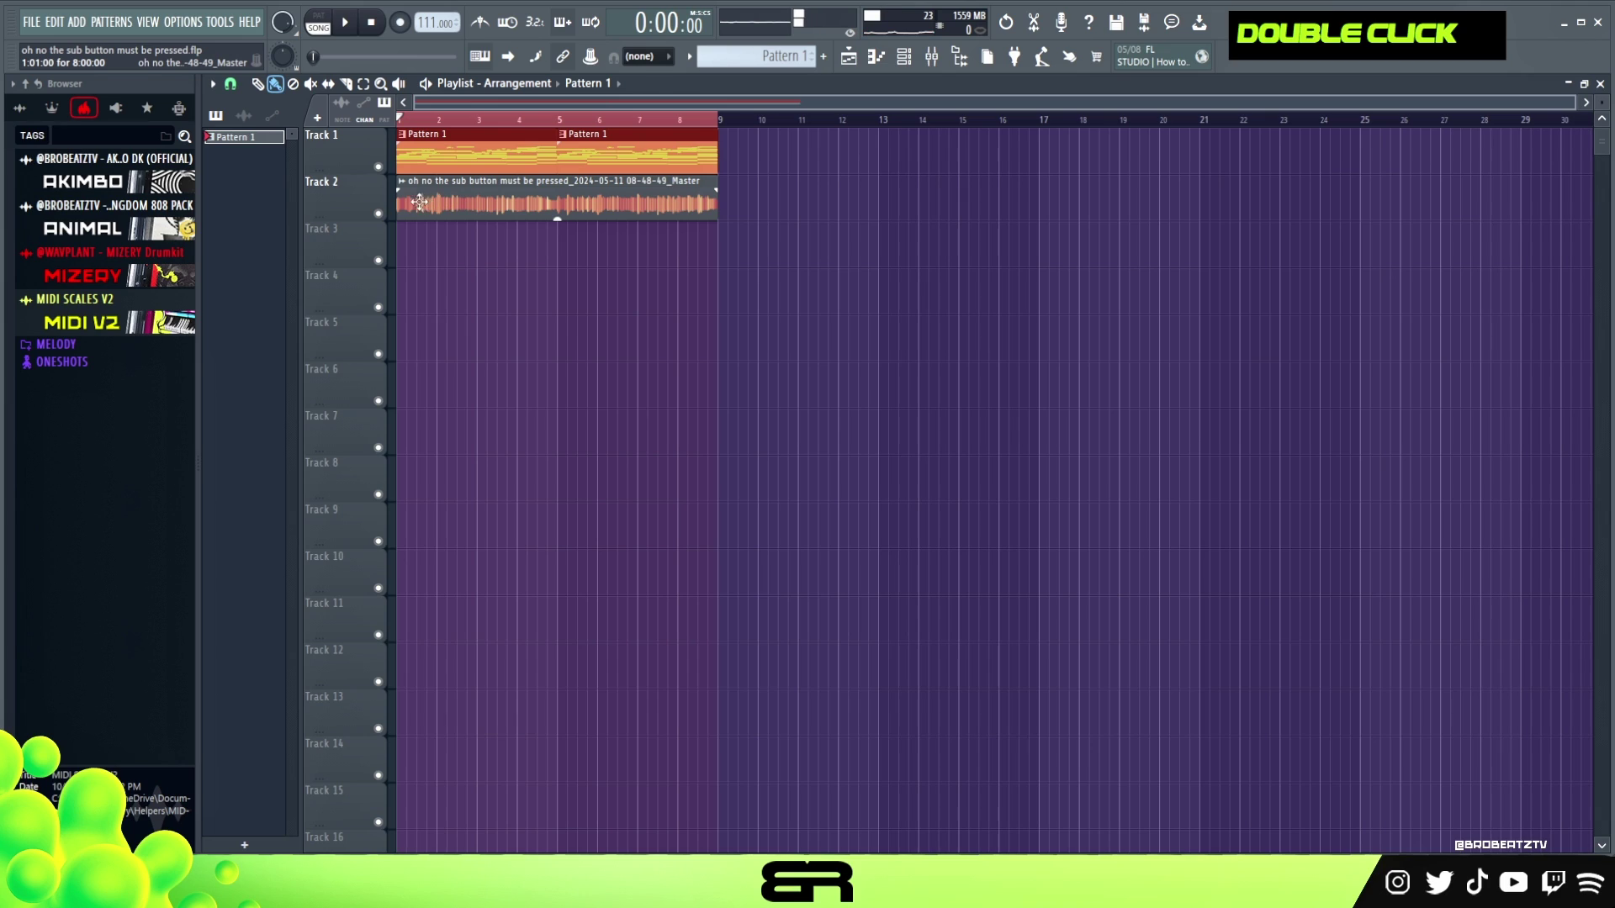
left_click(243, 115)
right_click(246, 143)
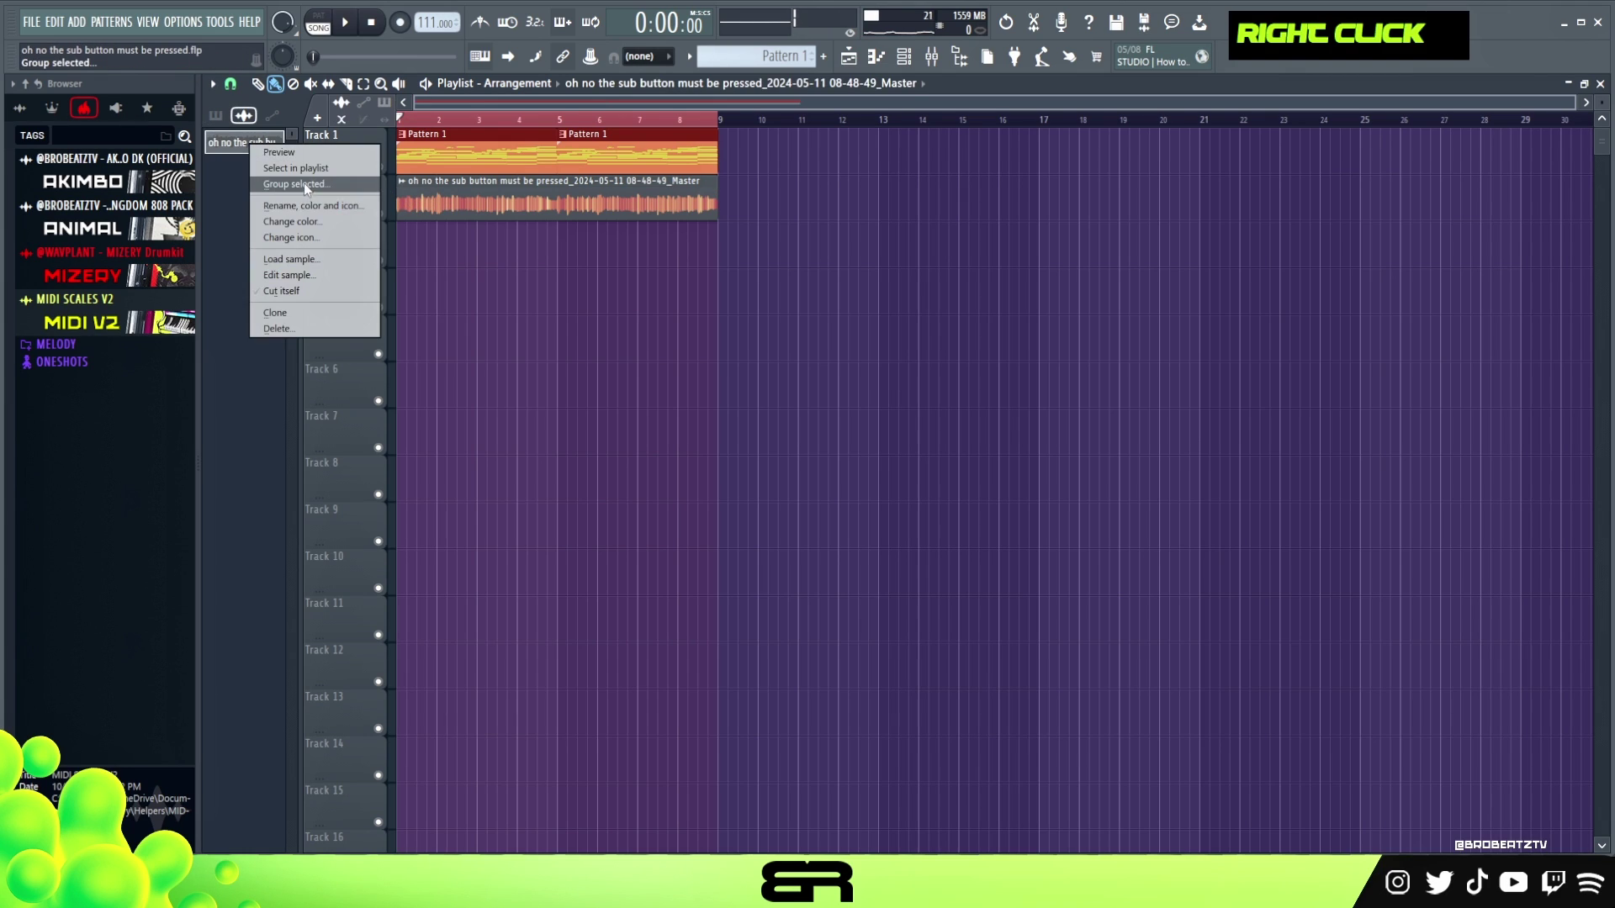
left_click(309, 206)
type("Sample")
key("Return")
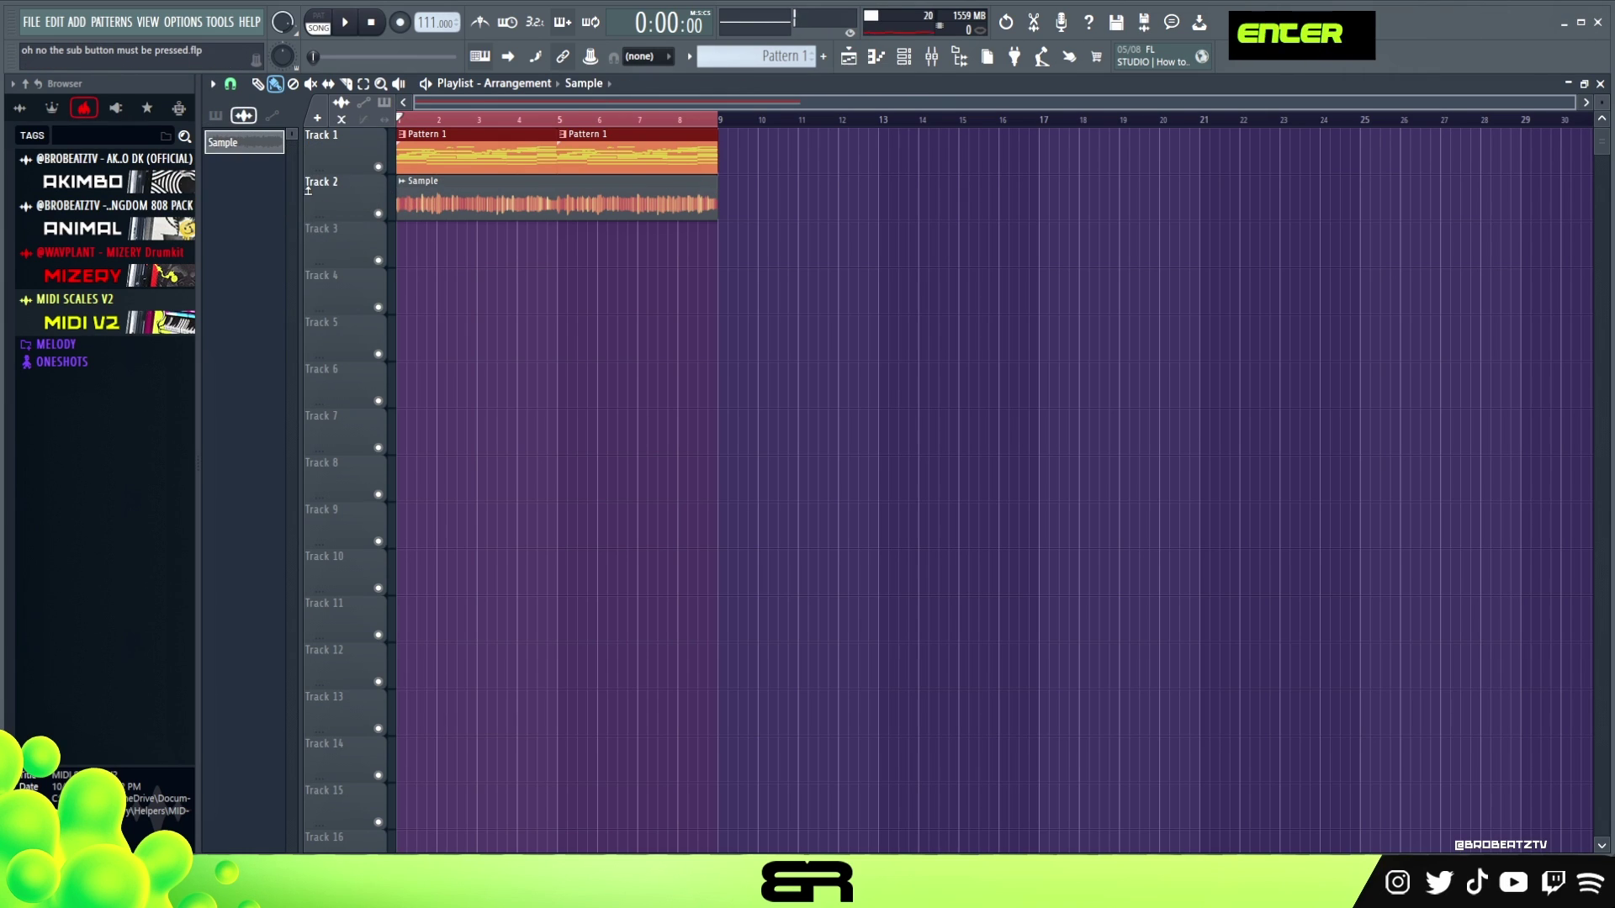
Step: Open the Sample clip's settings and set its time stretching to Auto mode with a pitch shift of +400 cents
double_click(515, 182)
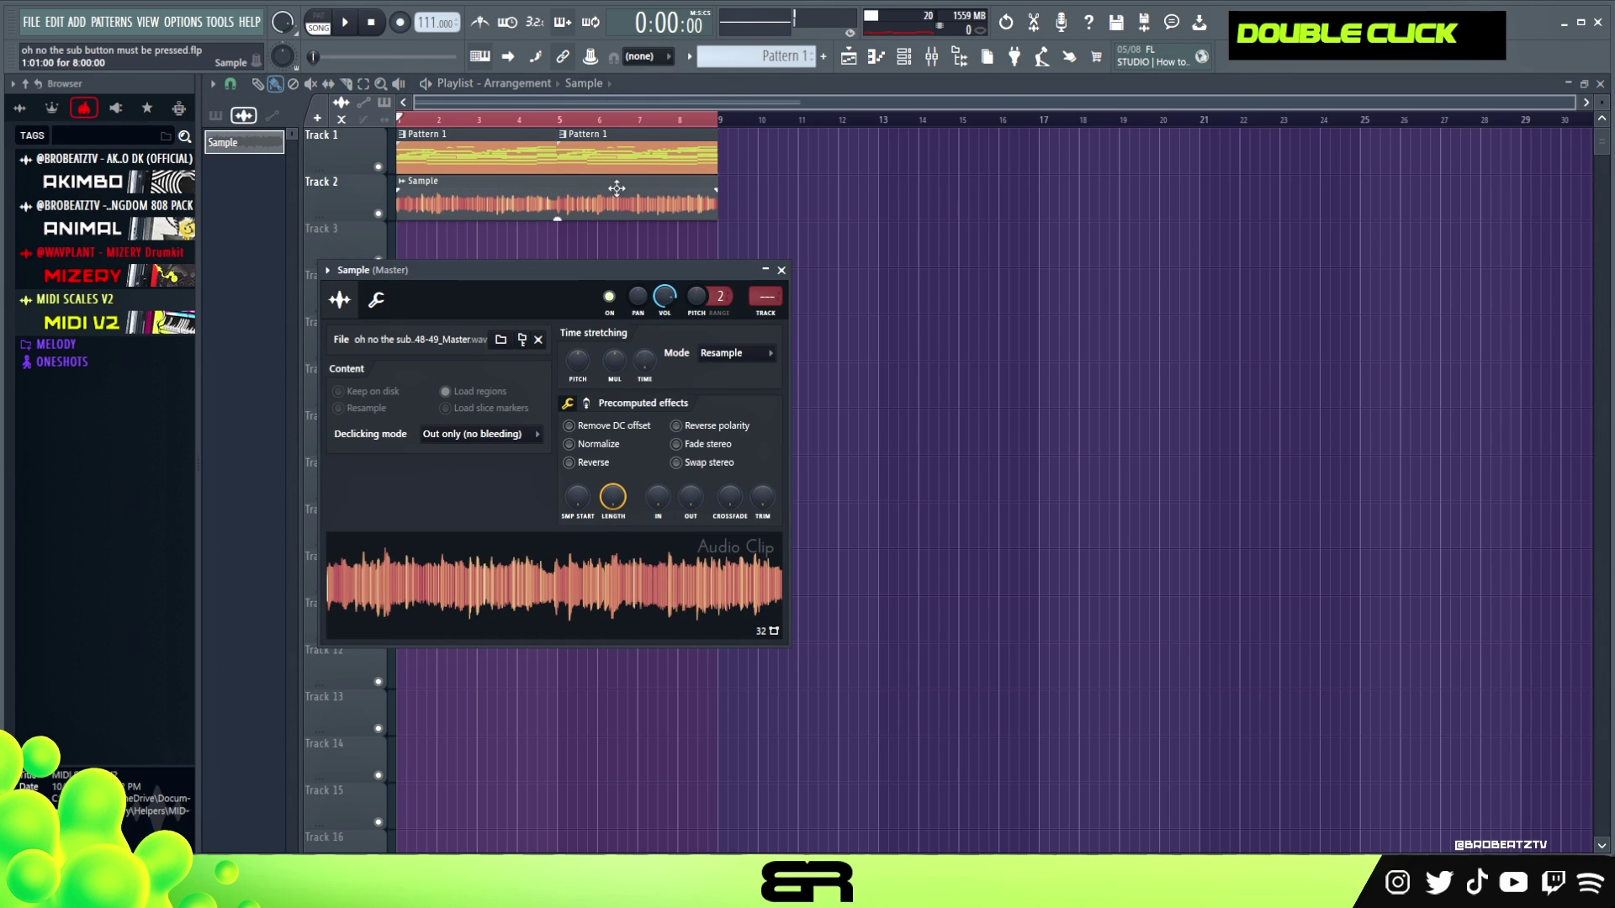
key("F9")
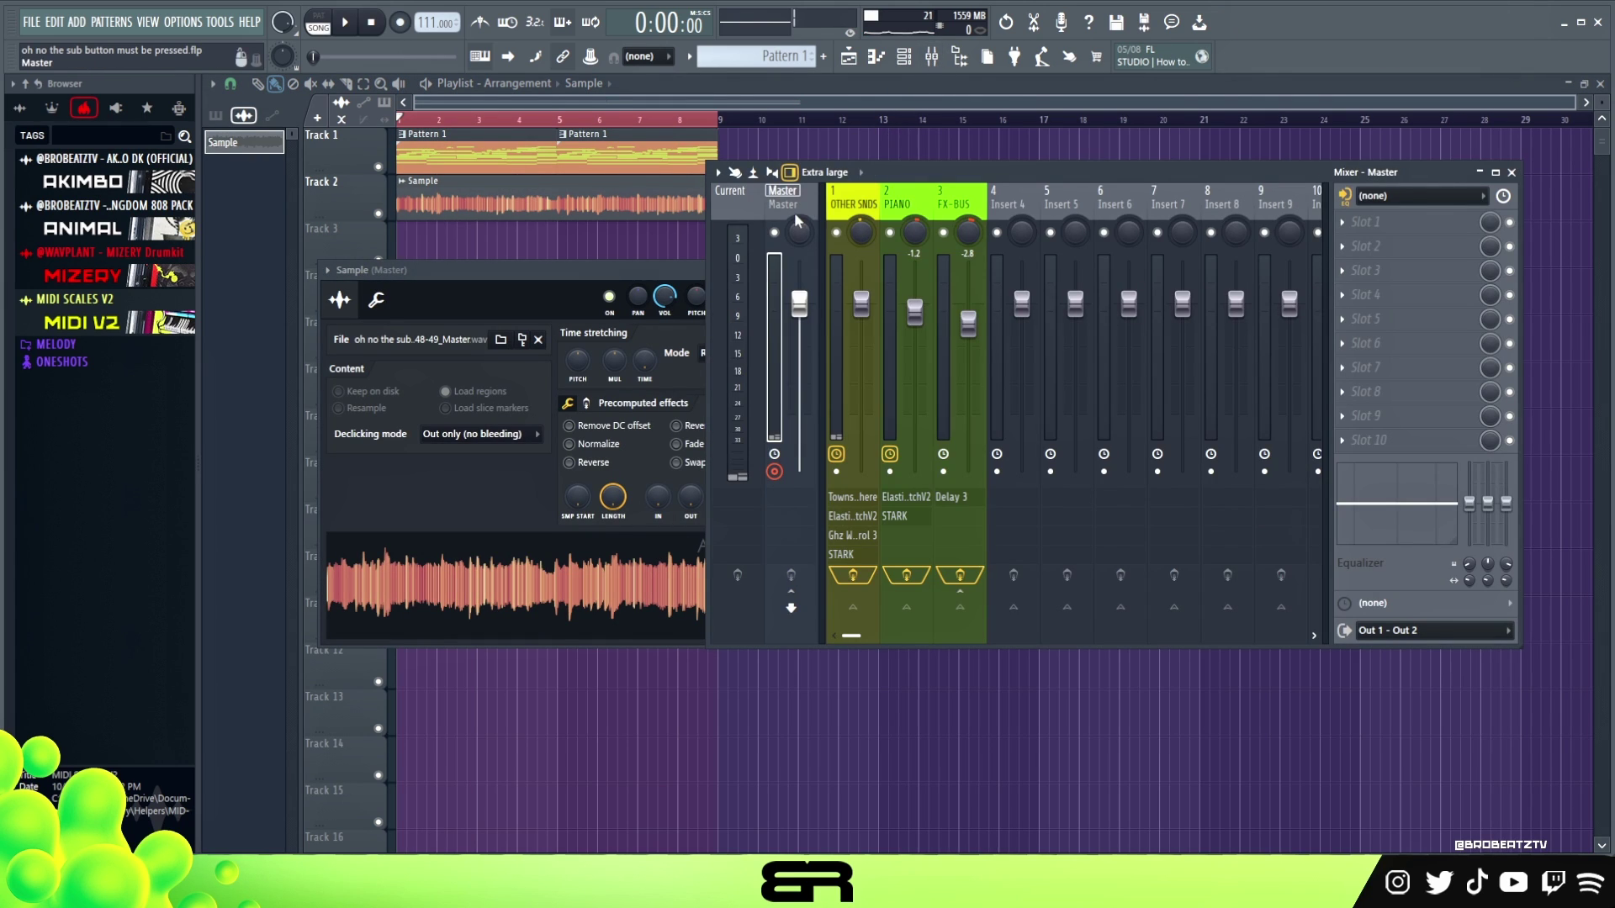
left_click(1511, 172)
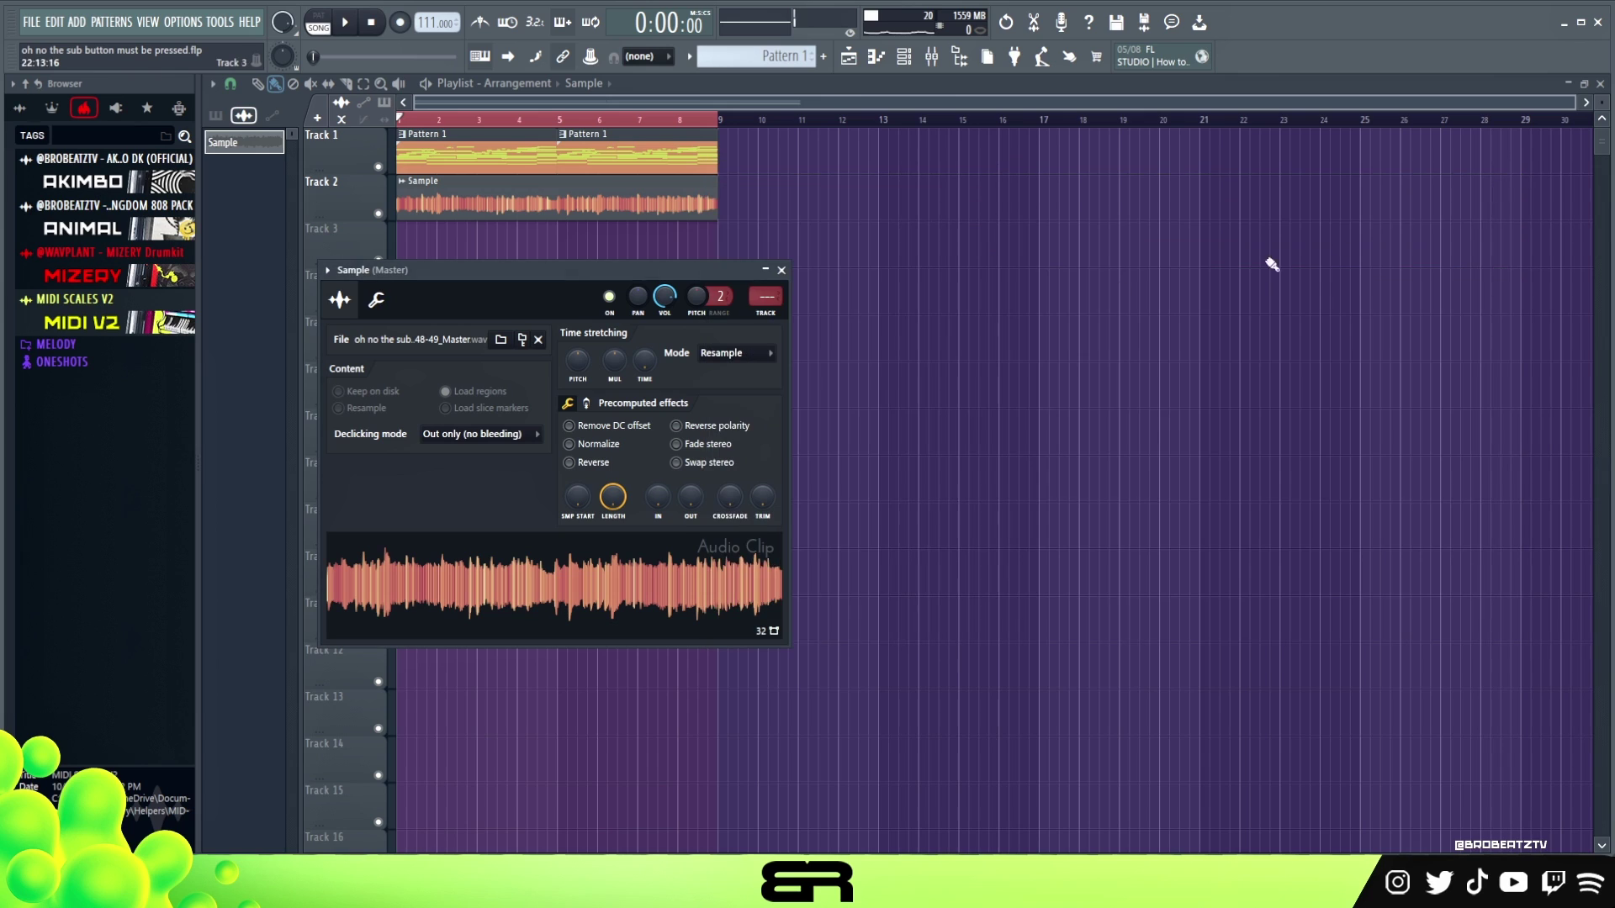
left_click_drag(640, 270, 1108, 261)
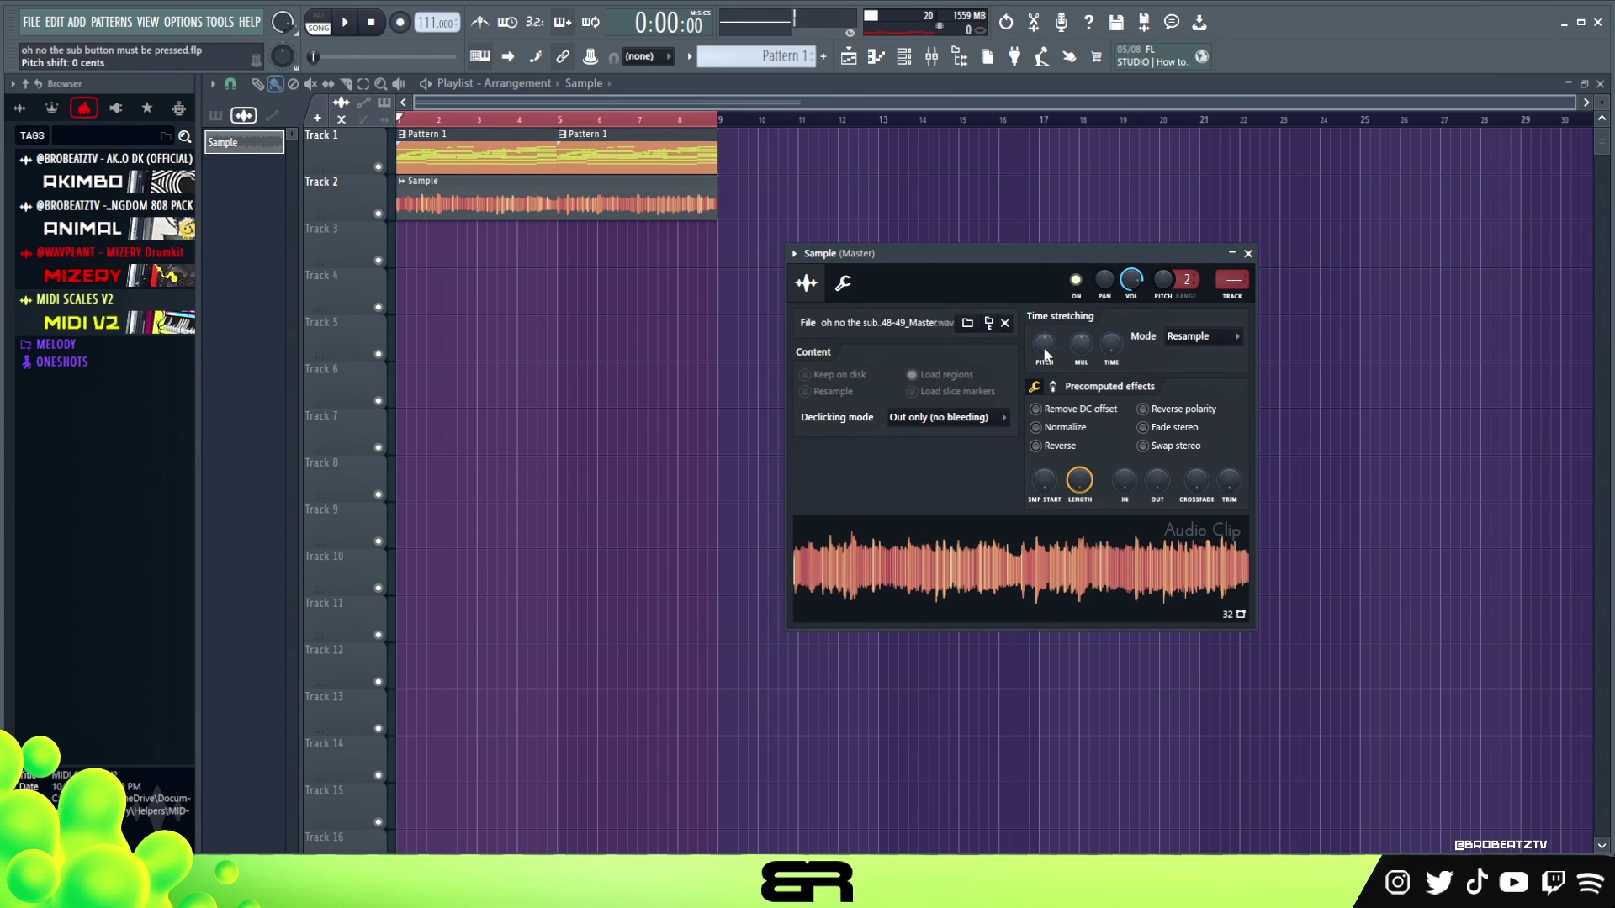
left_click_drag(1017, 258, 945, 183)
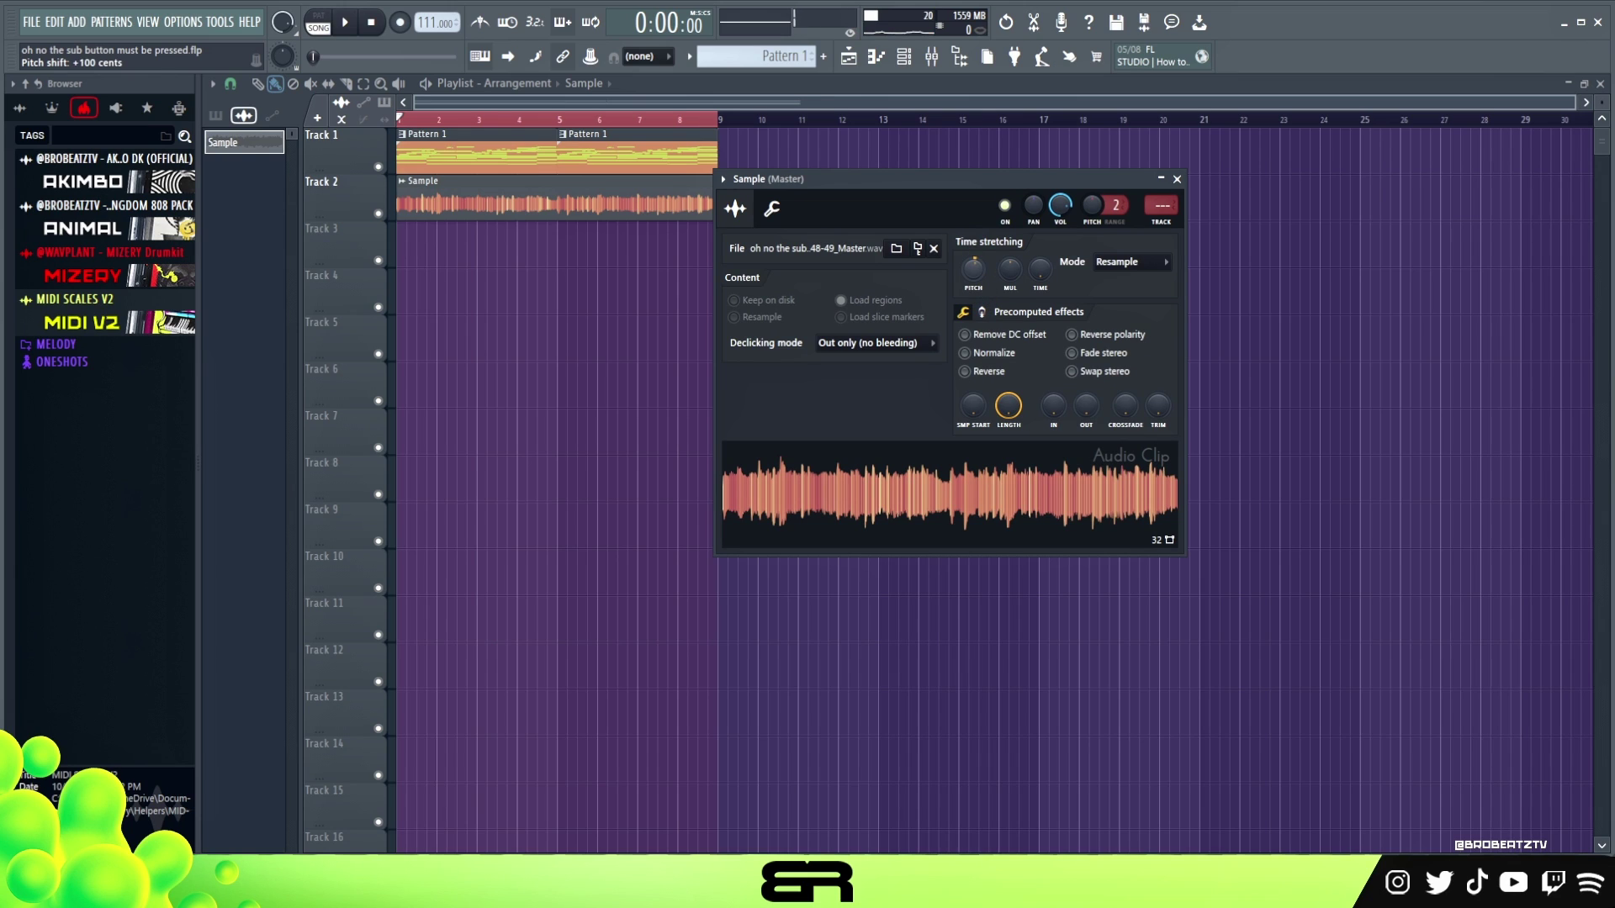
left_click_drag(974, 271, 978, 278)
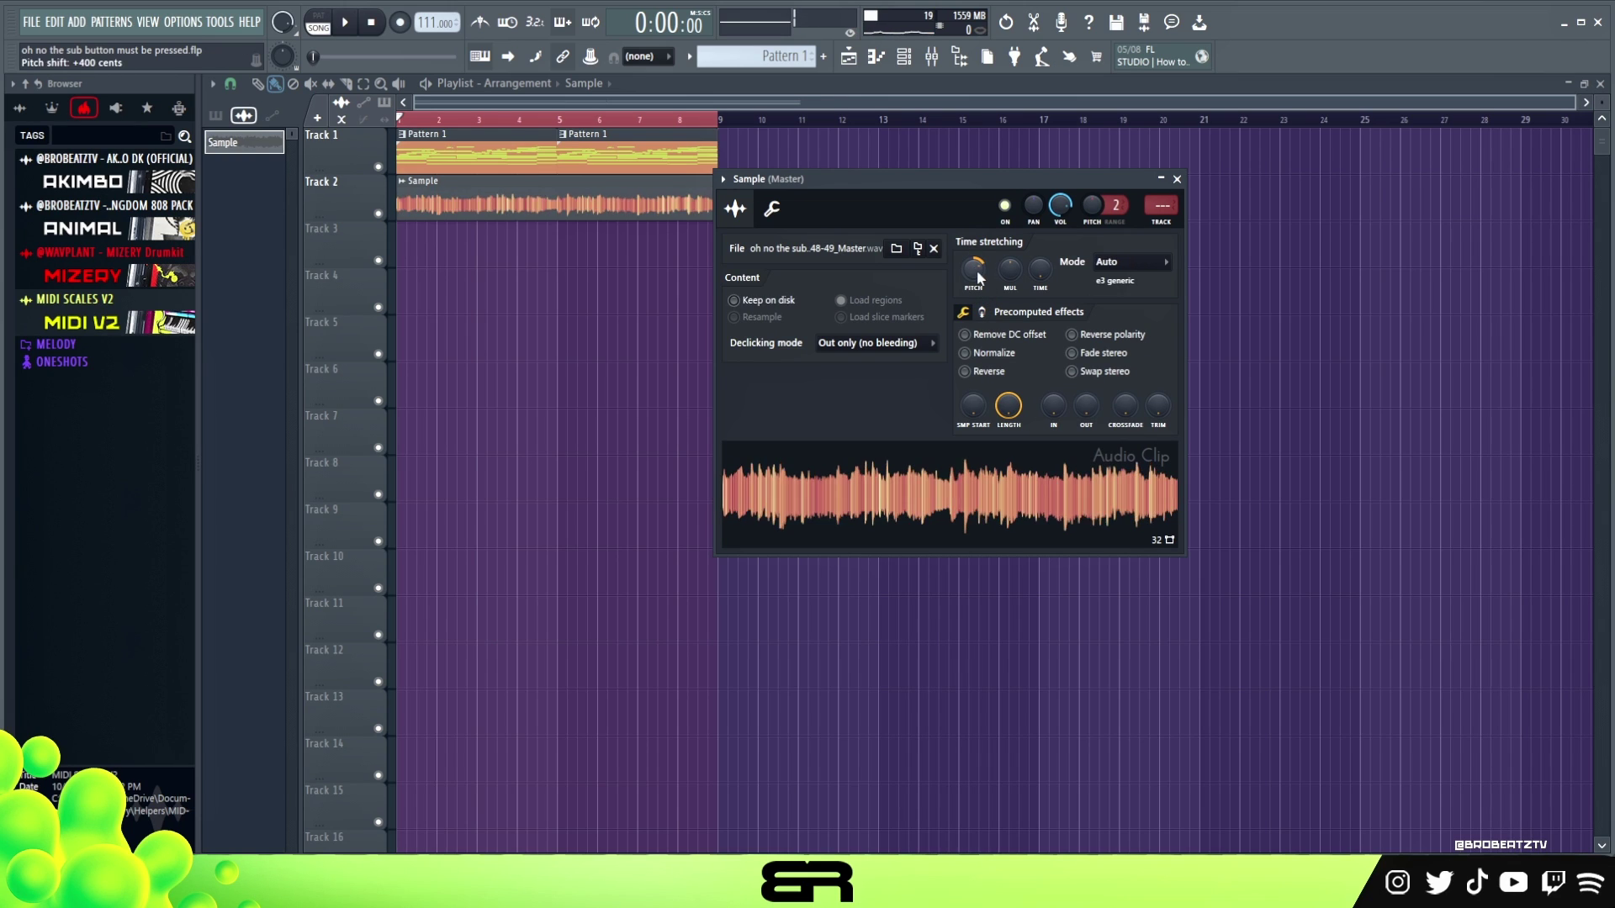
Step: Mute Track 1 and play the pitched Sample clip on its own
left_click(378, 167)
key("space")
double_click(691, 211)
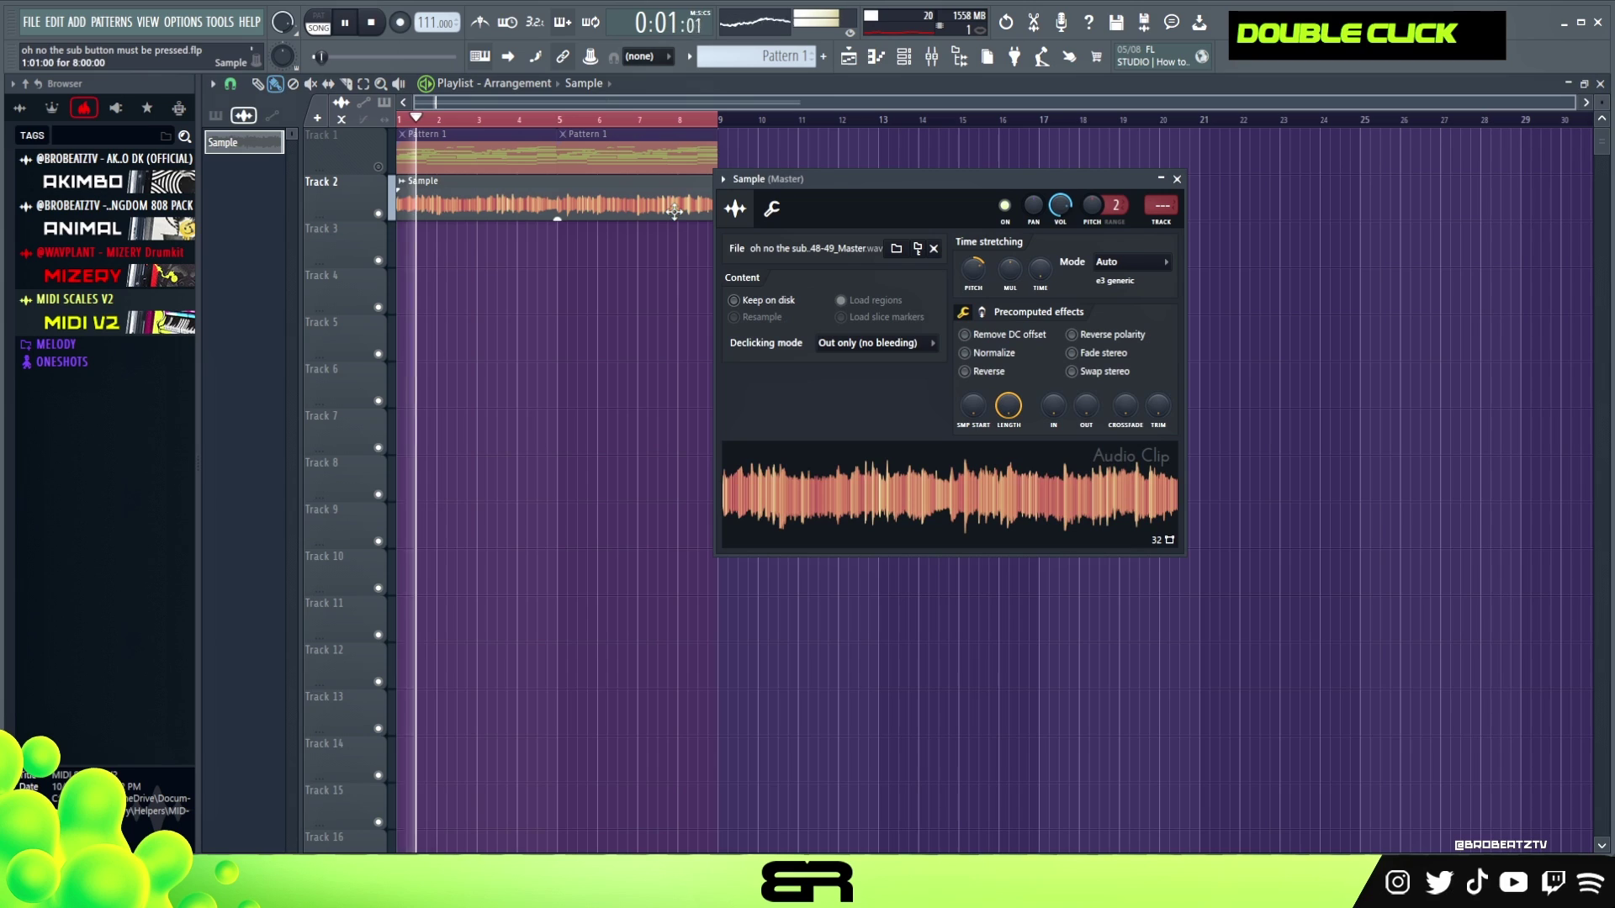
key("space")
Step: Reset the Sample's time-stretching pitch, raise its channel pitch with a range of 4 instead, and play the result
right_click(978, 275)
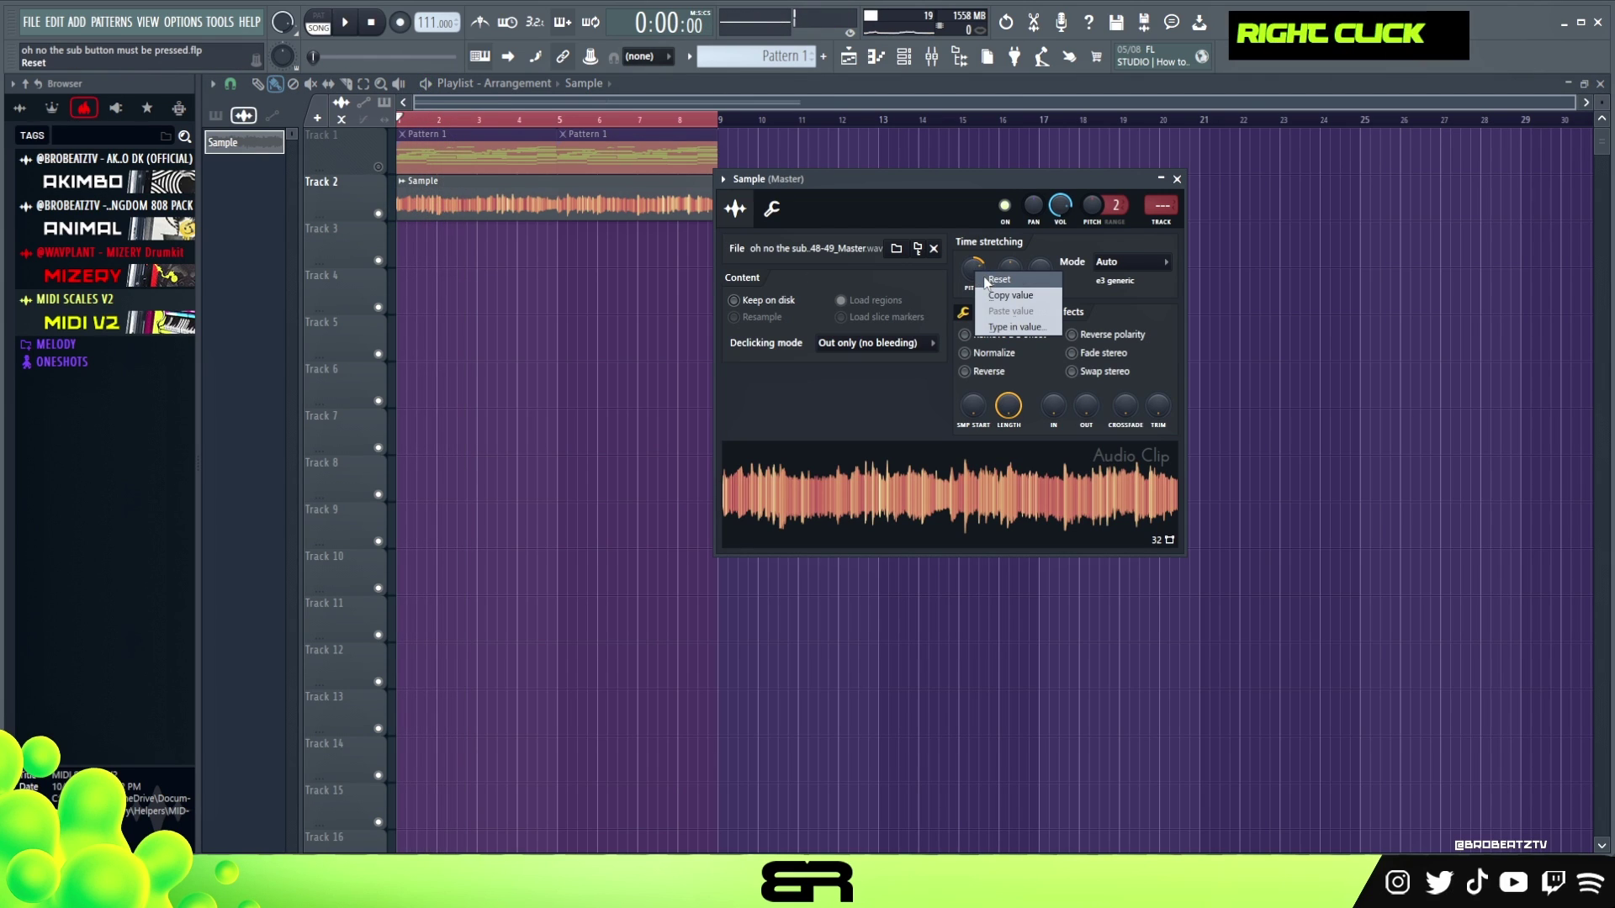
left_click(999, 279)
scroll(1116, 206, "up", 1)
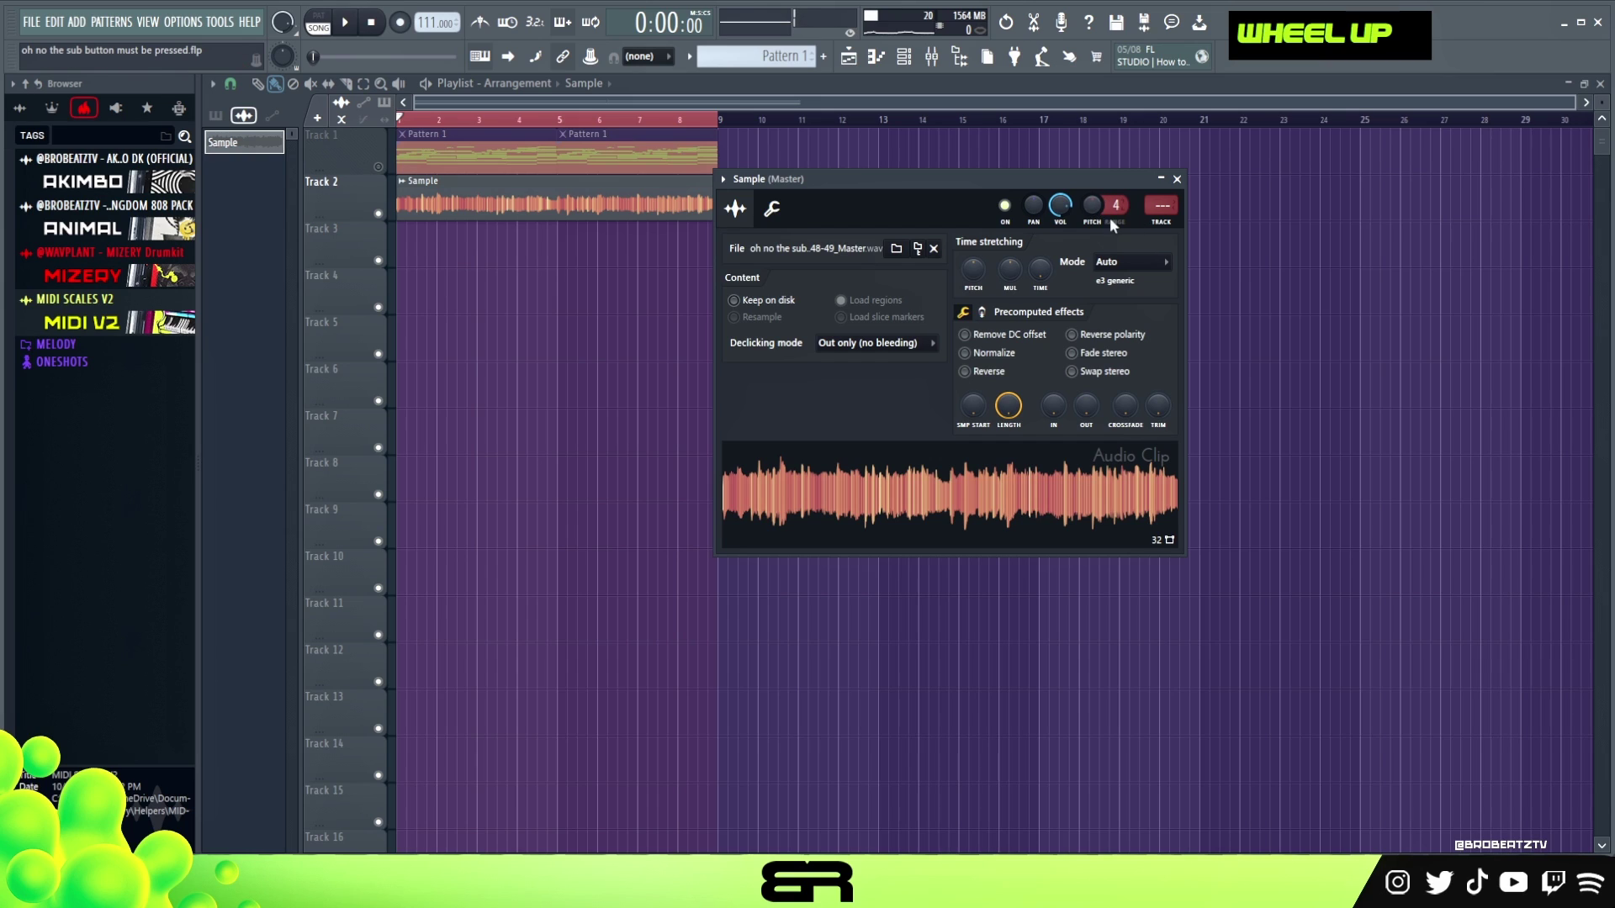
key("space")
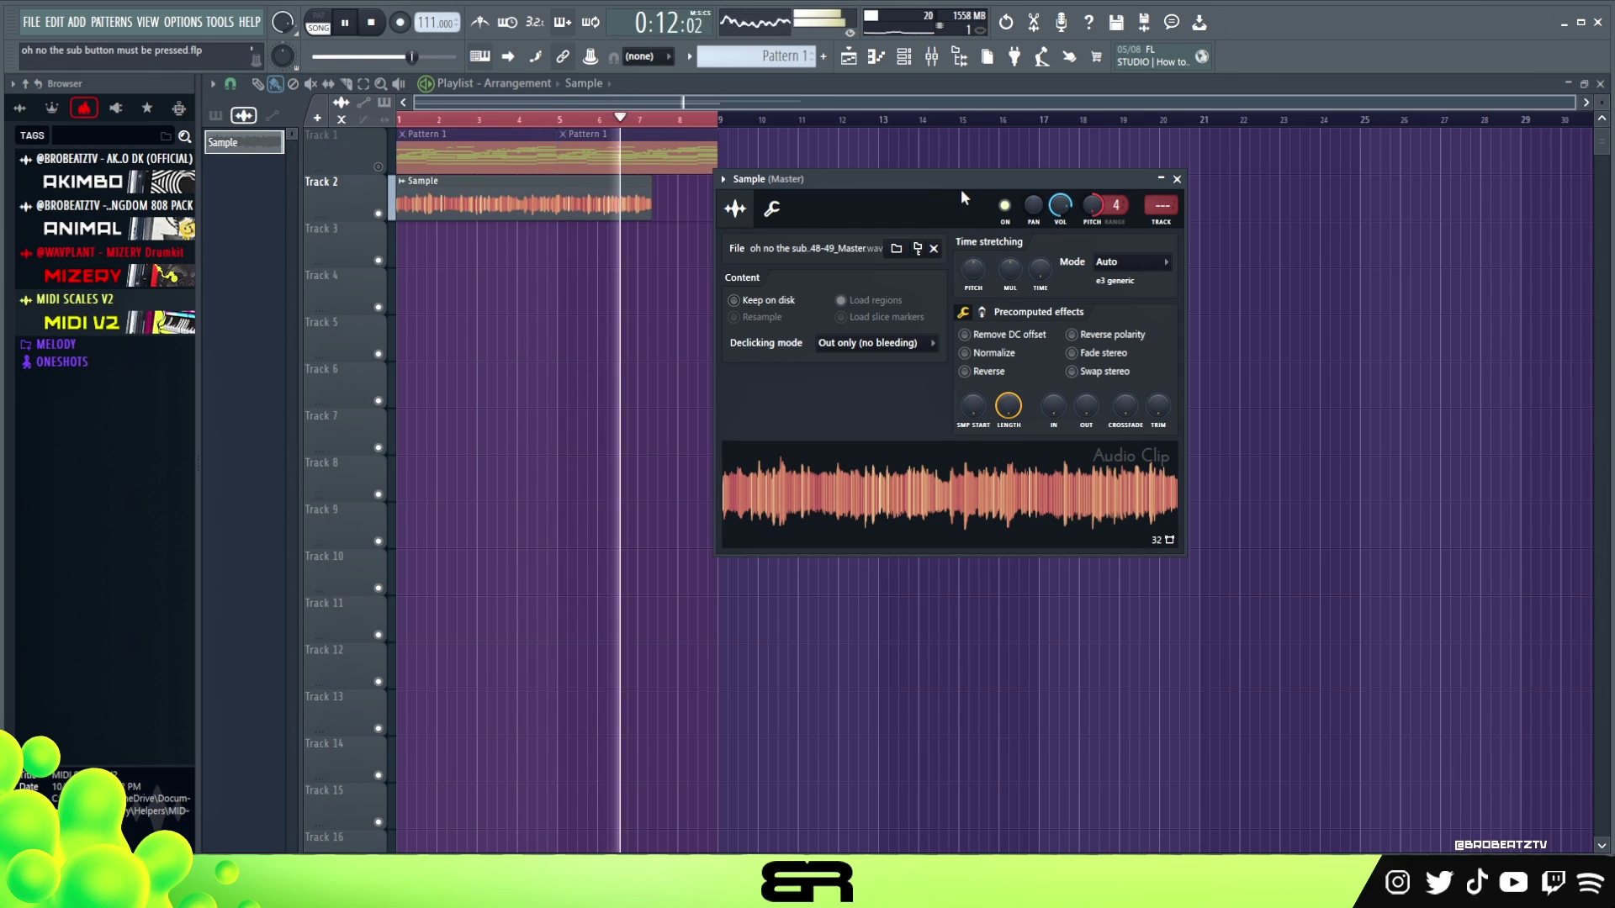
key("space")
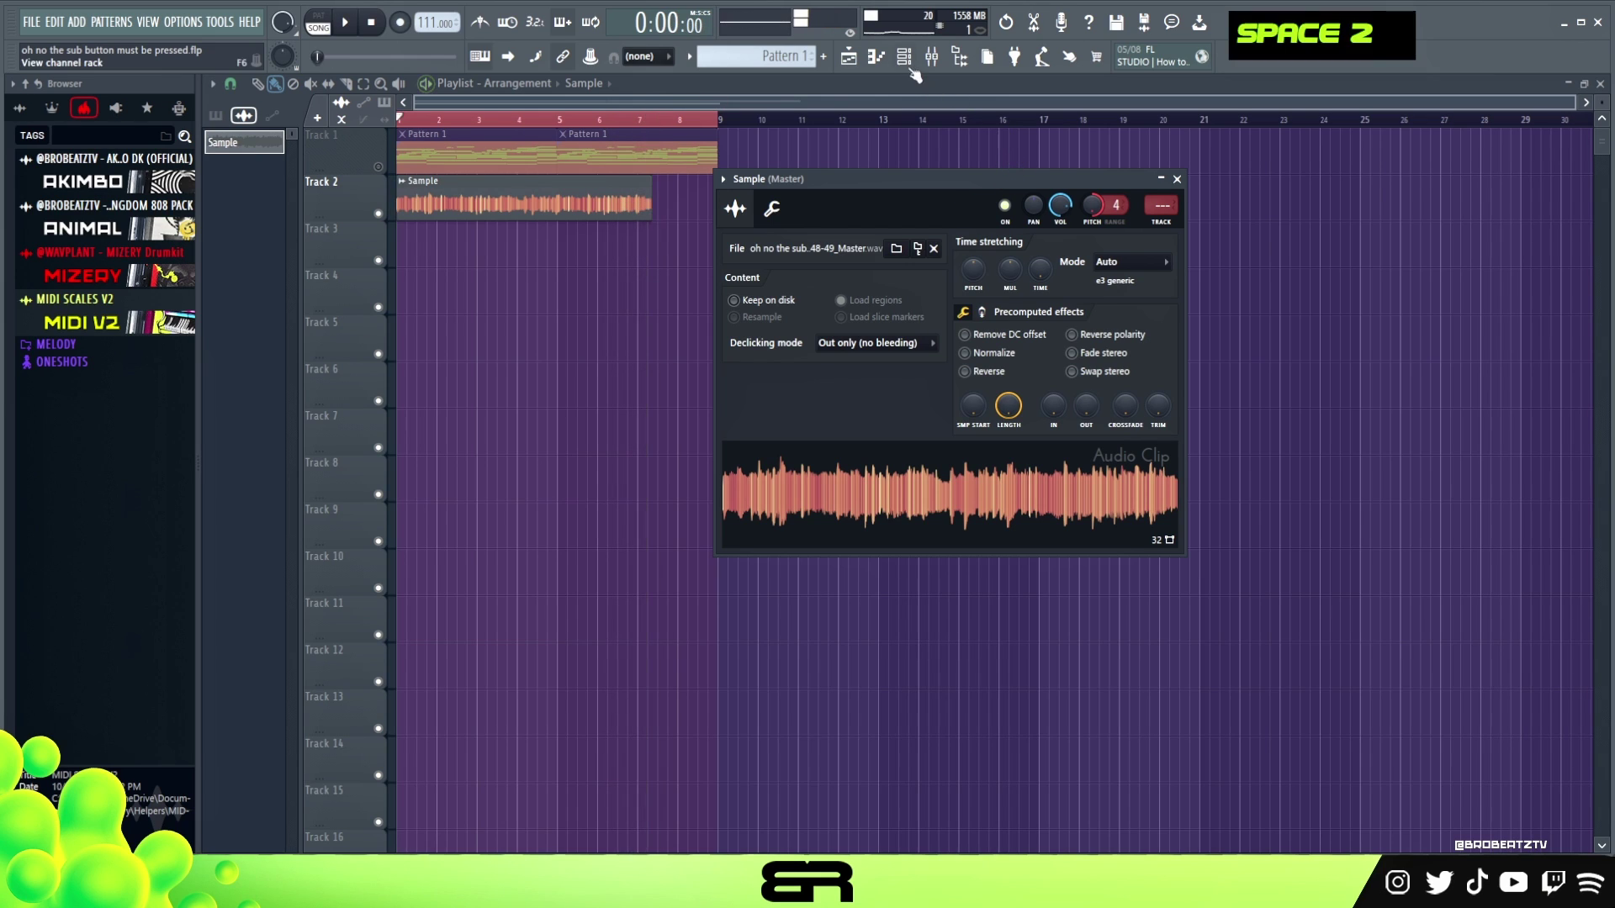
Step: Open the channel rack and the PIANO channel's Xpand!2 instrument, placing its window clear of the channel list
left_click(909, 63)
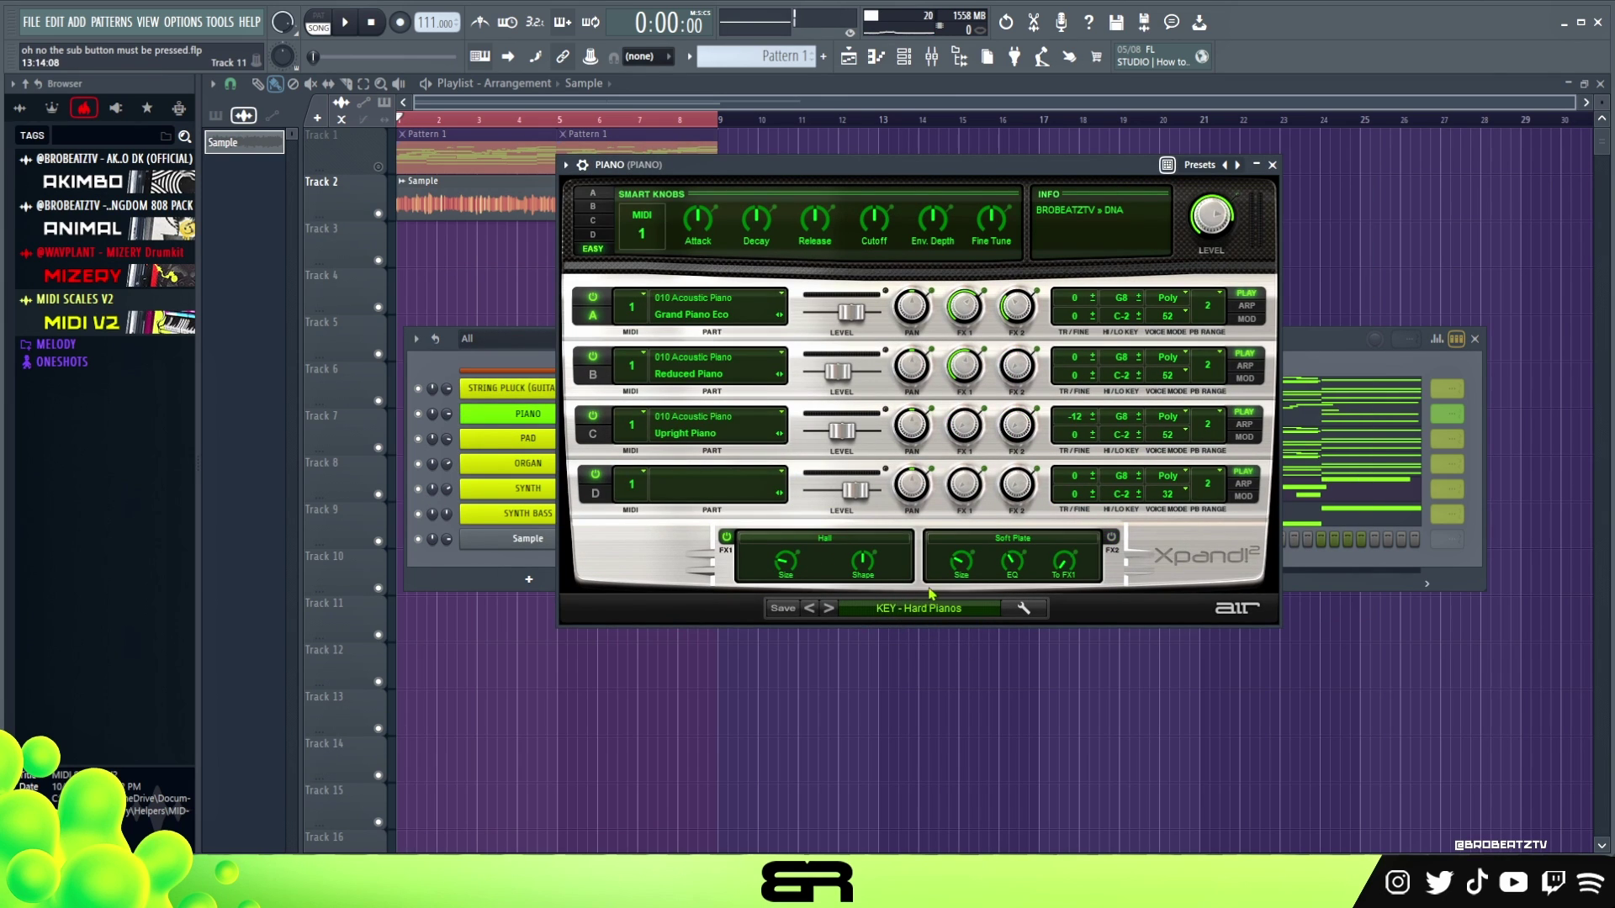
left_click_drag(902, 167, 1085, 151)
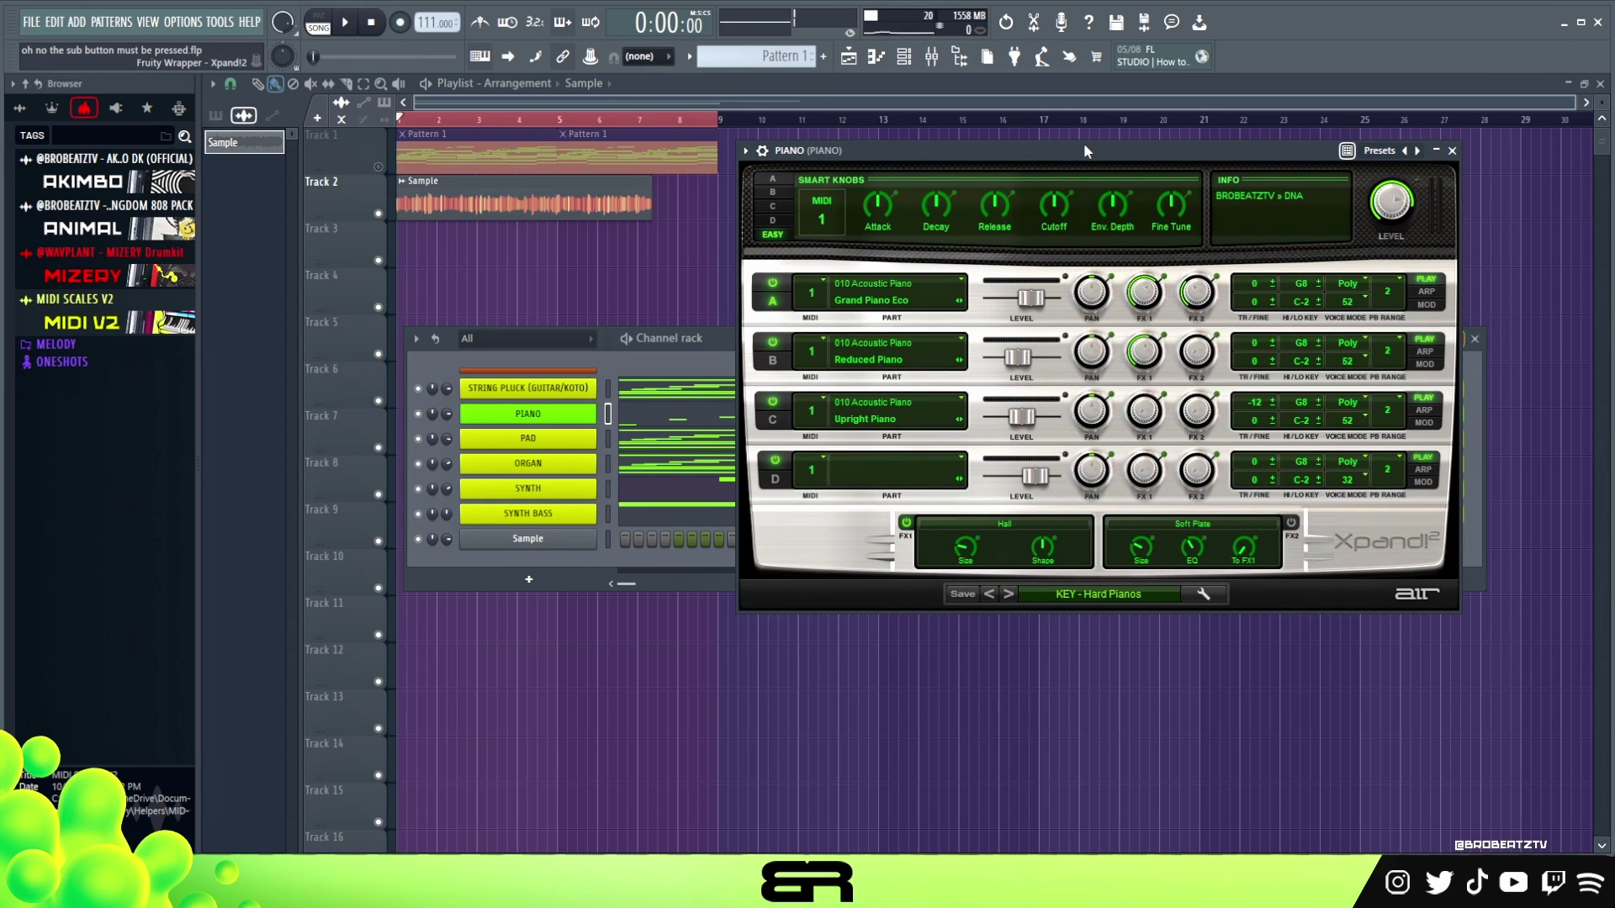